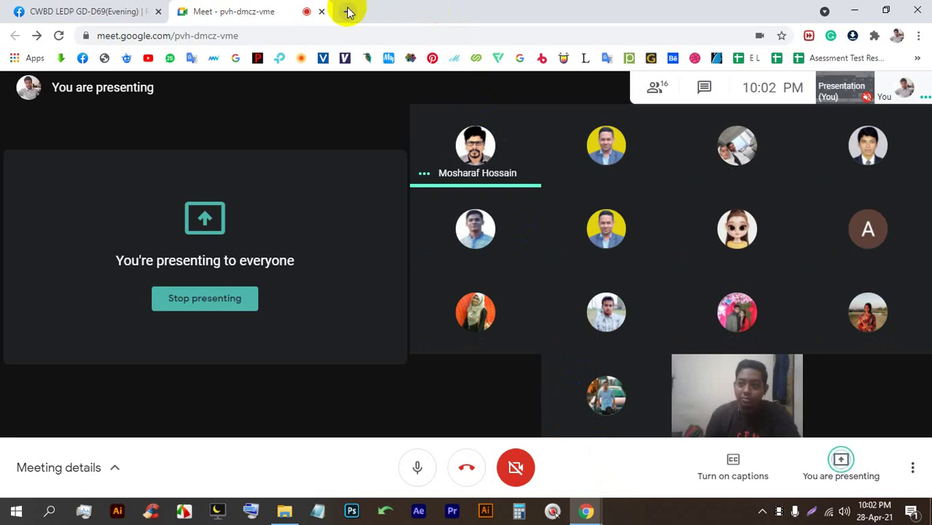
# In a new browser tab, open a spreadsheet from the bookmarks overflow (Batch-68 at first).
pyautogui.click(347, 11)
pyautogui.click(240, 9)
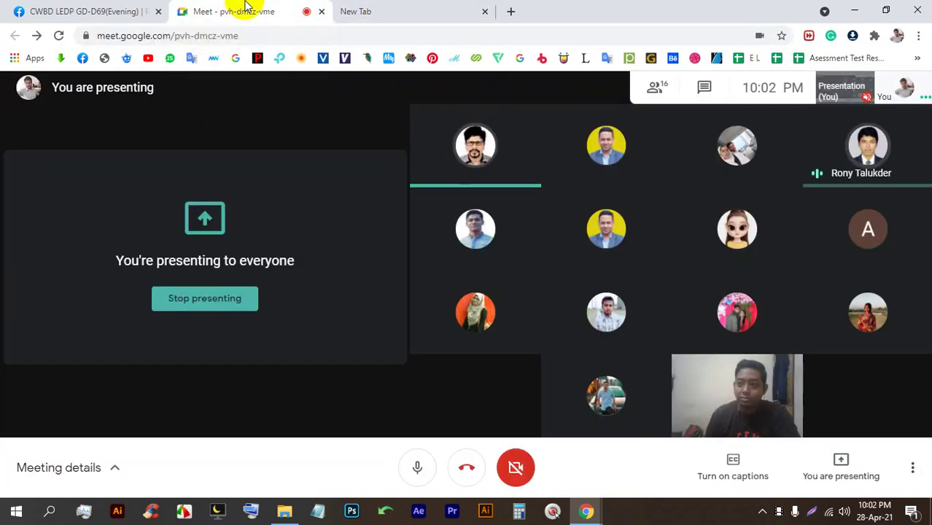
pyautogui.click(380, 9)
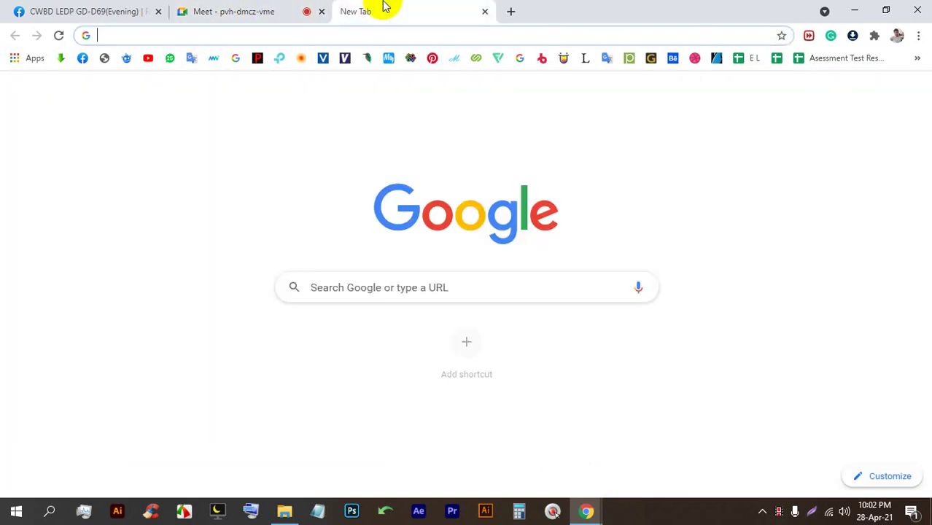
pyautogui.click(916, 59)
pyautogui.scroll(-8, 801, 405)
pyautogui.scroll(-5, 792, 441)
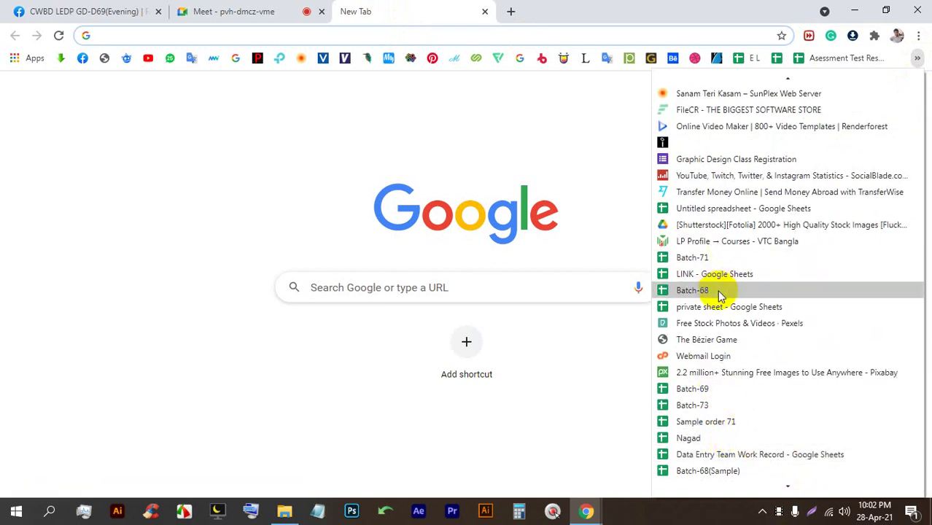
pyautogui.click(719, 290)
# Open the Batch-69 attendance spreadsheet from the bookmarks instead, then return to the meeting tab.
pyautogui.click(918, 58)
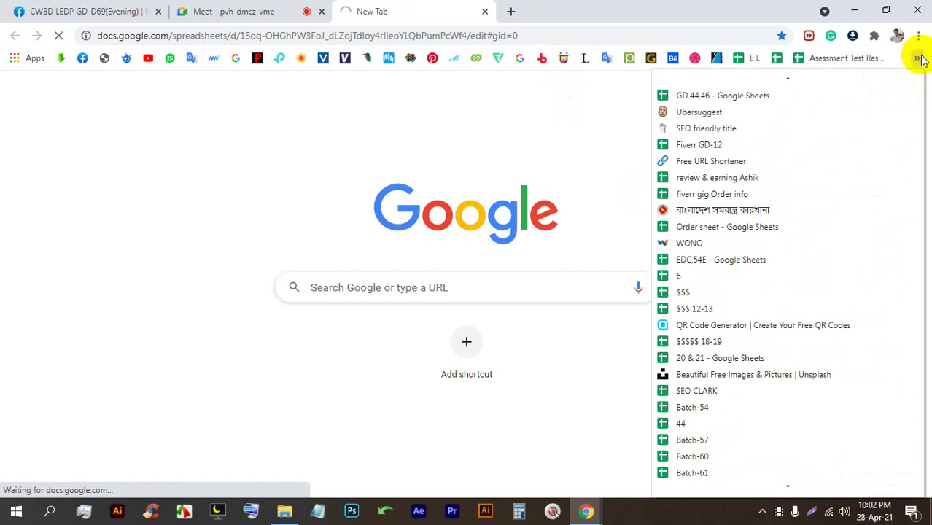
pyautogui.scroll(-8, 728, 438)
pyautogui.scroll(-9, 711, 448)
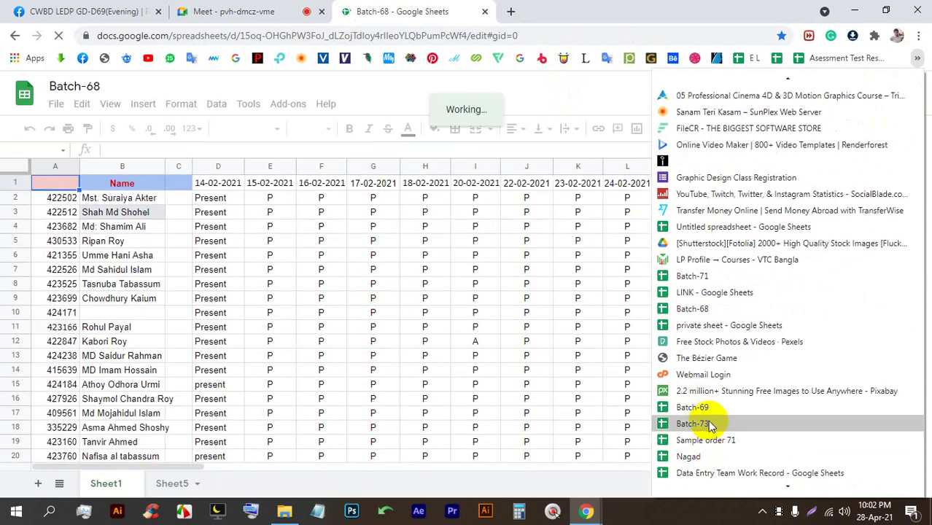
pyautogui.click(708, 422)
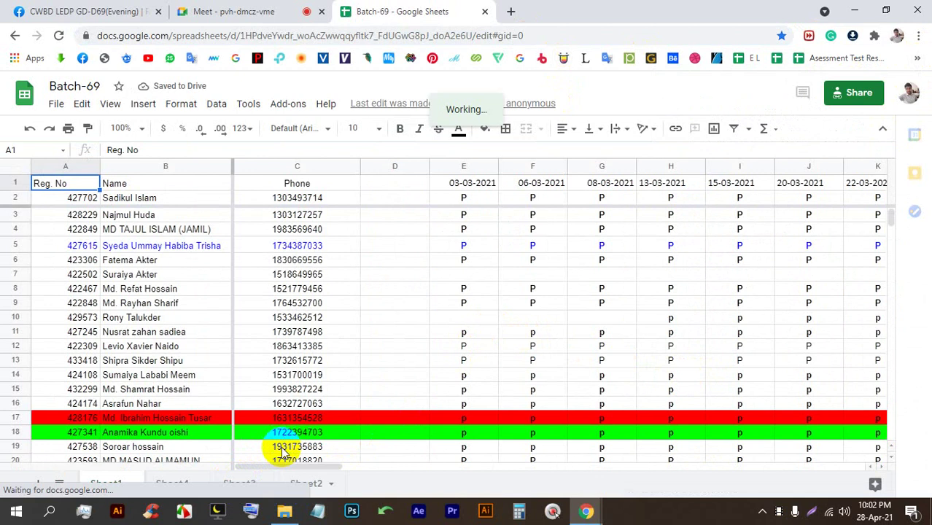
pyautogui.moveTo(277, 466); pyautogui.dragTo(490, 466)
pyautogui.click(221, 11)
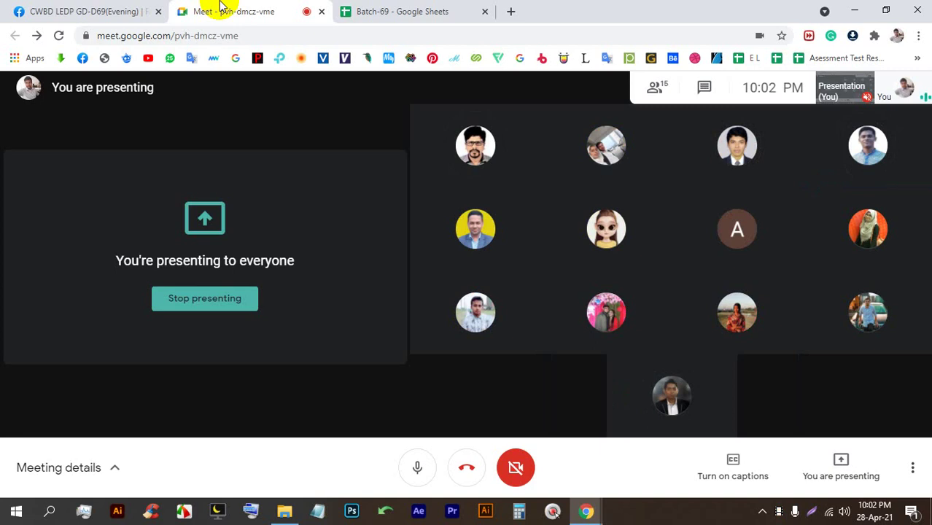
# Insert two empty columns after the 23-04-2021 column W and select cell X1.
pyautogui.click(508, 11)
pyautogui.click(423, 10)
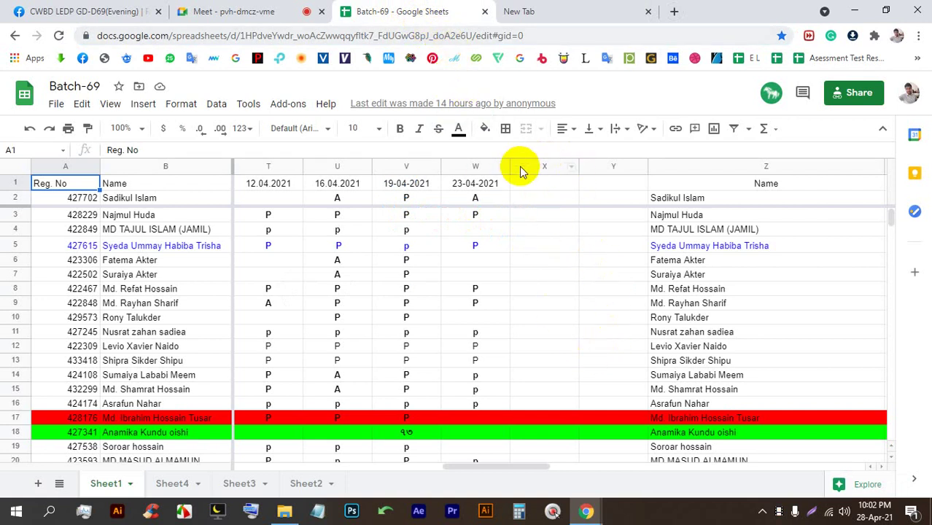
pyautogui.click(481, 169)
pyautogui.rightClick(481, 169)
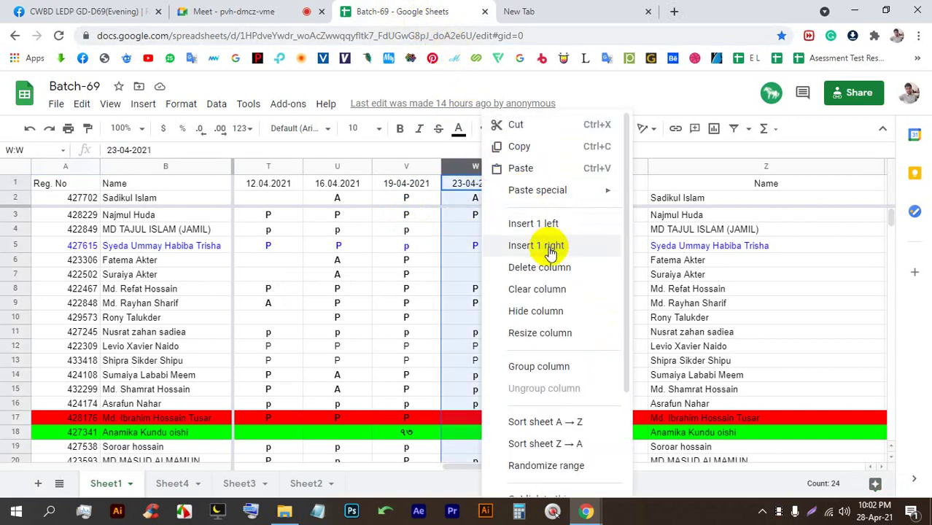
pyautogui.click(551, 248)
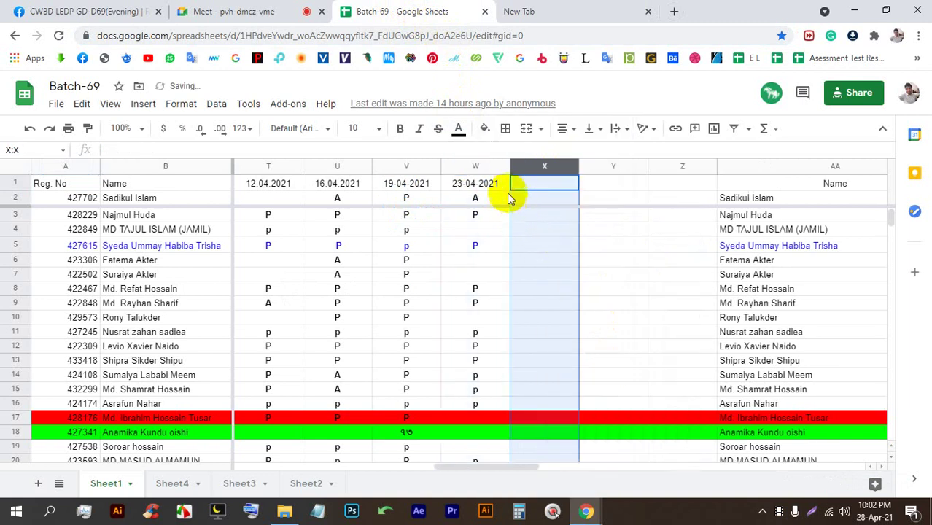
pyautogui.rightClick(522, 165)
pyautogui.click(559, 231)
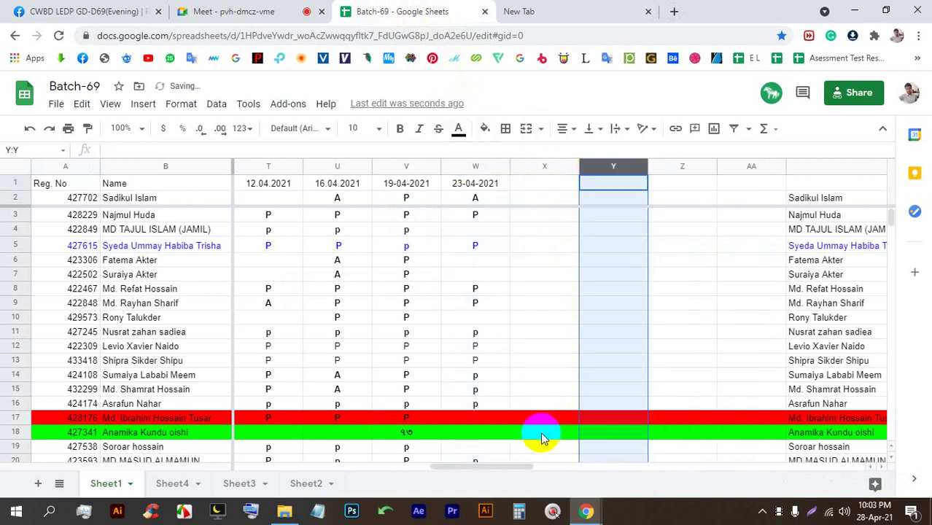
pyautogui.moveTo(476, 464); pyautogui.dragTo(523, 456)
pyautogui.click(359, 186)
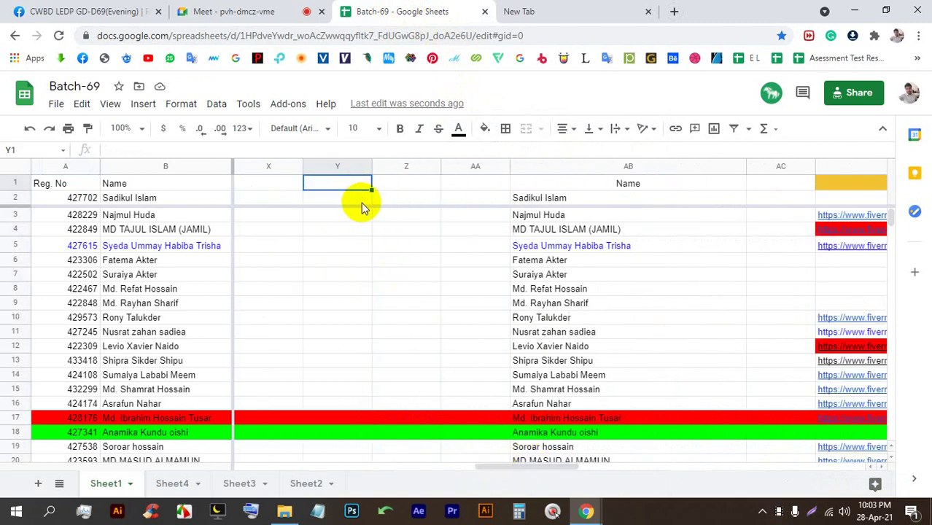
pyautogui.moveTo(520, 470); pyautogui.dragTo(473, 467)
pyautogui.click(604, 186)
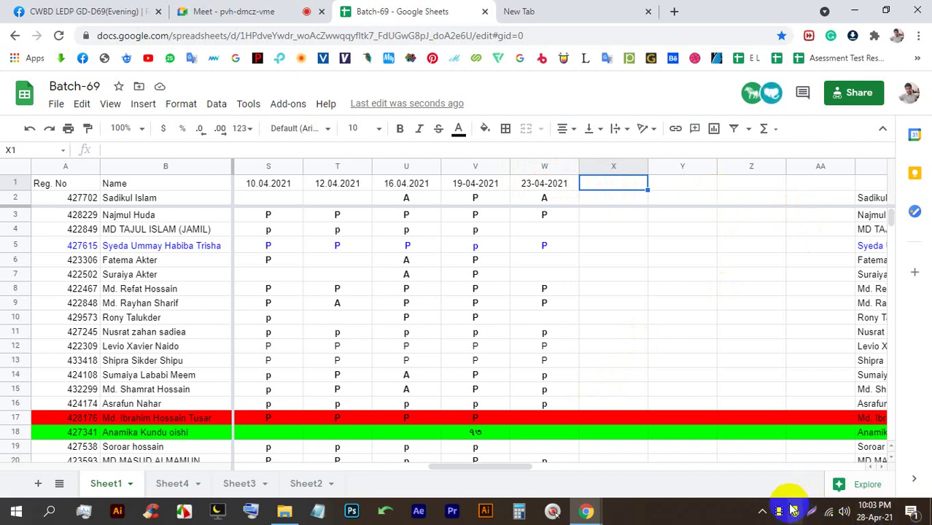
# Switch the keyboard input language to English from the system tray and return to X1.
pyautogui.click(761, 512)
pyautogui.click(763, 463)
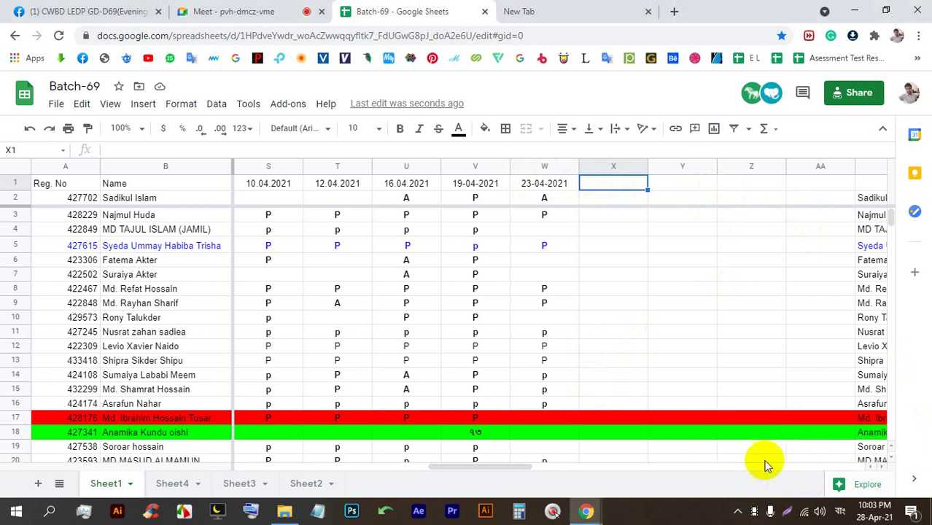
pyautogui.click(737, 511)
pyautogui.click(766, 481)
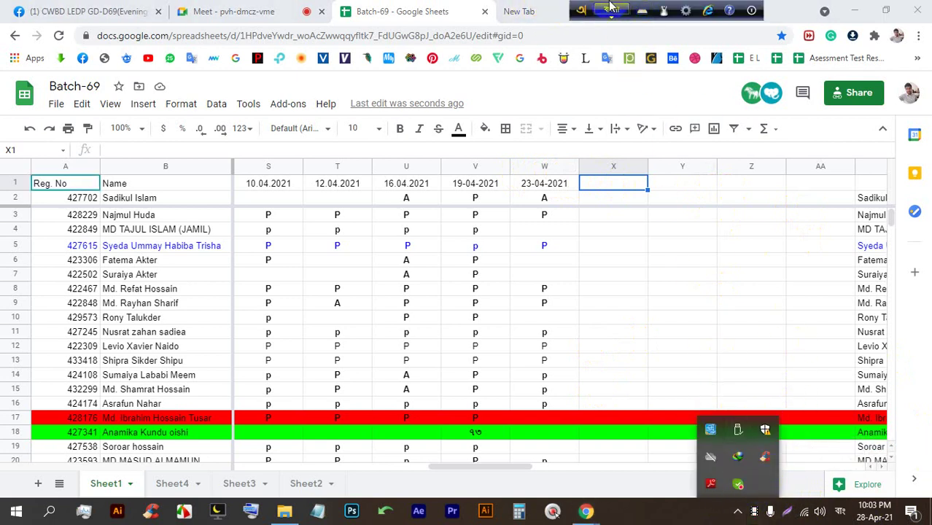
pyautogui.click(611, 8)
pyautogui.click(598, 185)
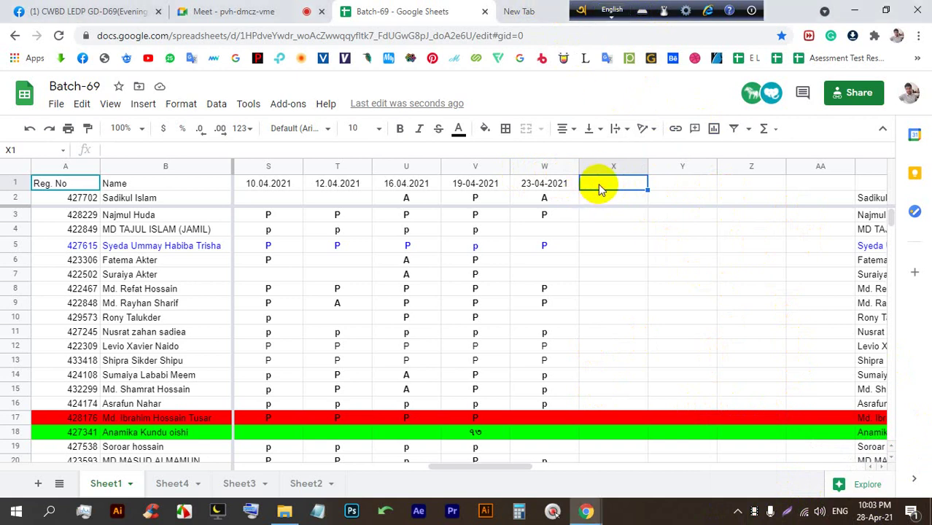
# Enter 28-04-2021 as the date header in cell X1.
pyautogui.write('28-04-')
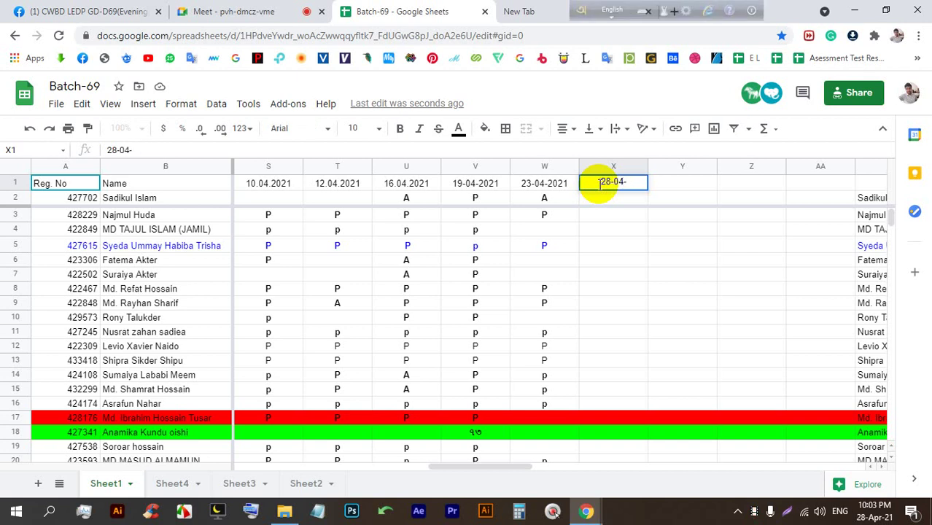
pyautogui.write('2021')
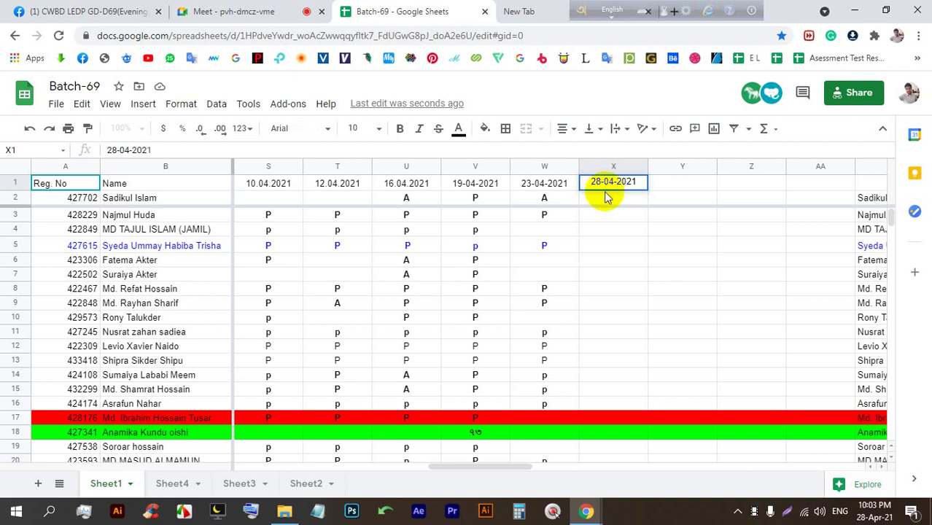
pyautogui.press('Return')
pyautogui.moveTo(464, 472); pyautogui.dragTo(500, 464)
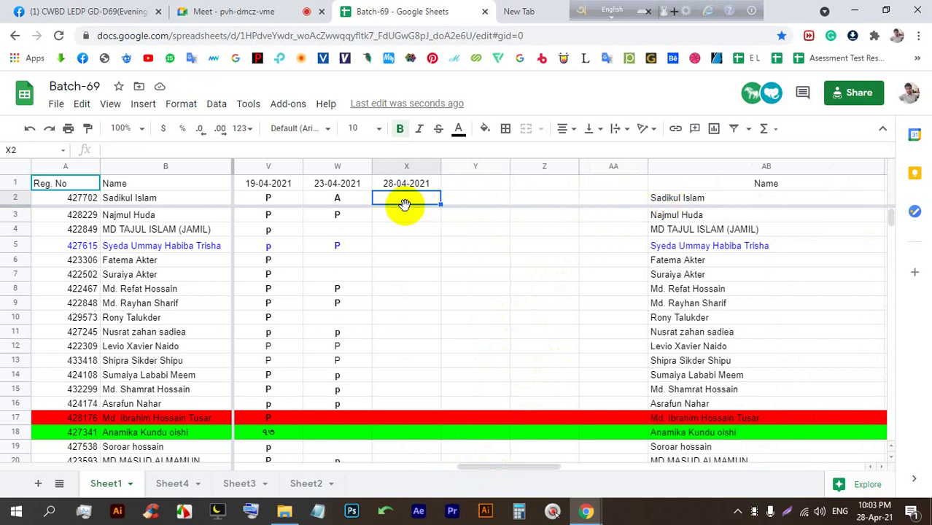
# Mark cells X2 through X4 with A for the first three students.
pyautogui.click(416, 210)
pyautogui.click(421, 202)
pyautogui.write('A')
pyautogui.press('Return')
pyautogui.click(442, 203)
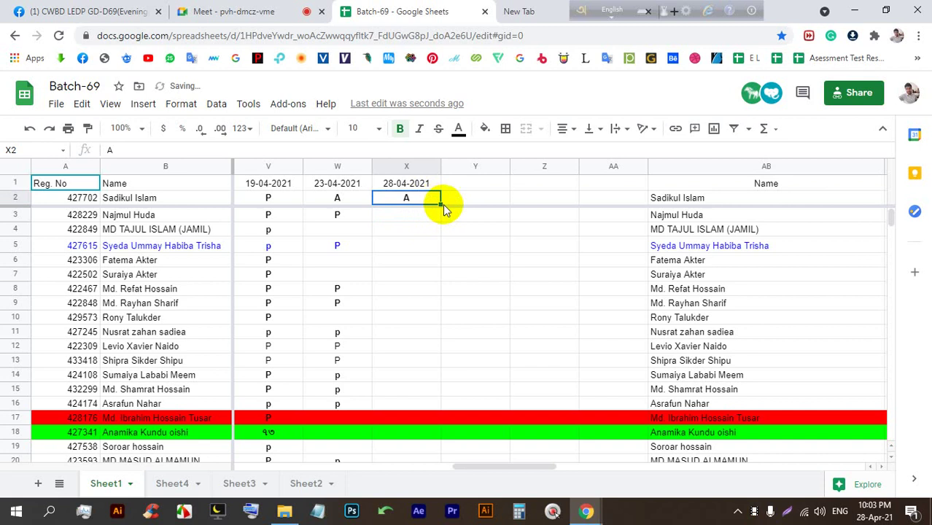
pyautogui.moveTo(440, 203); pyautogui.dragTo(438, 229)
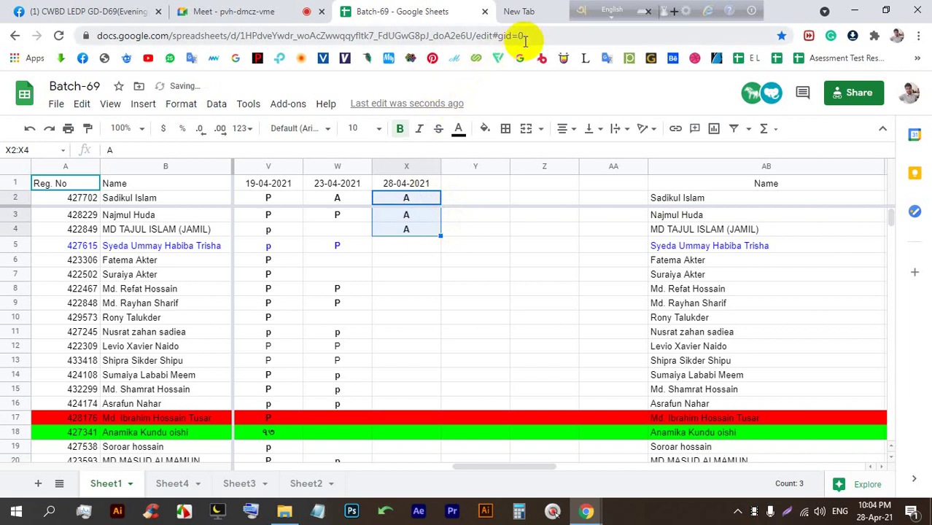
# Paste and send the Batch-69 sheet link in Meet chat, check the 15 participants, close the panel.
pyautogui.click(306, 10)
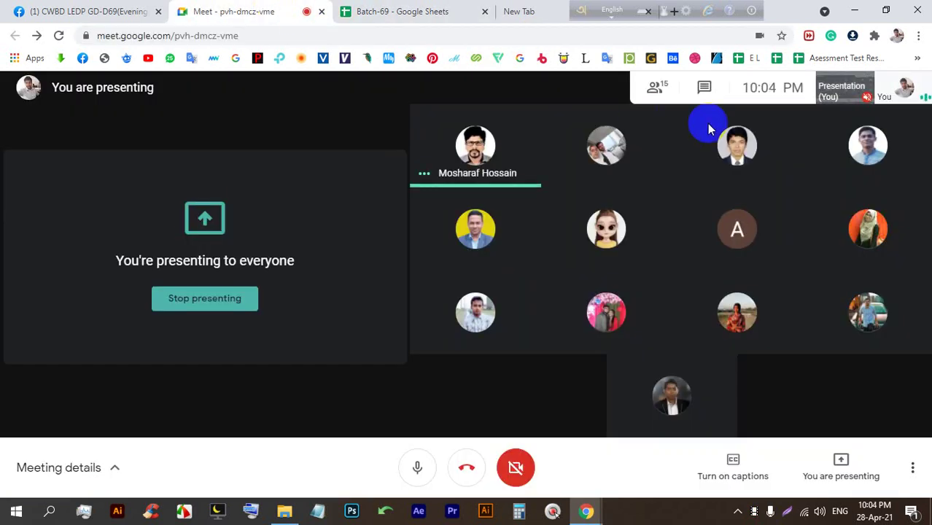
pyautogui.click(704, 87)
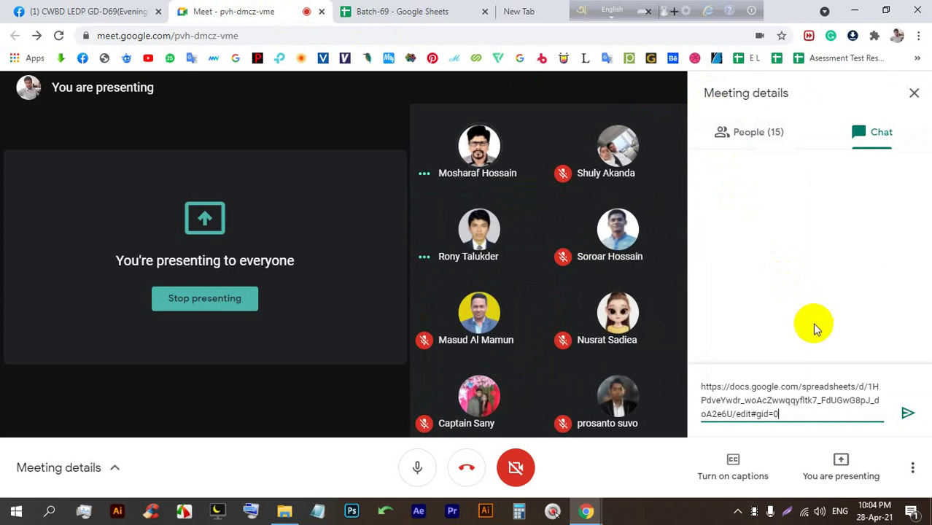
pyautogui.press('Return')
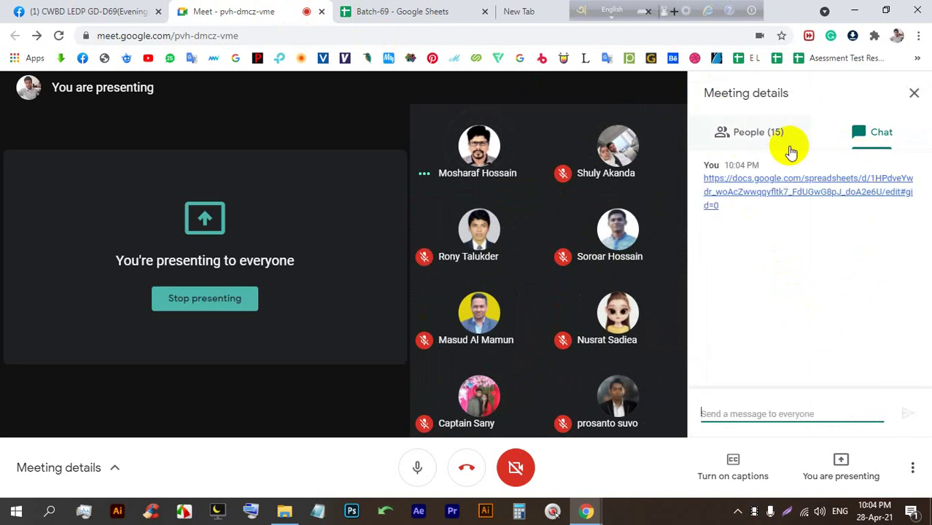
pyautogui.click(791, 150)
pyautogui.click(911, 96)
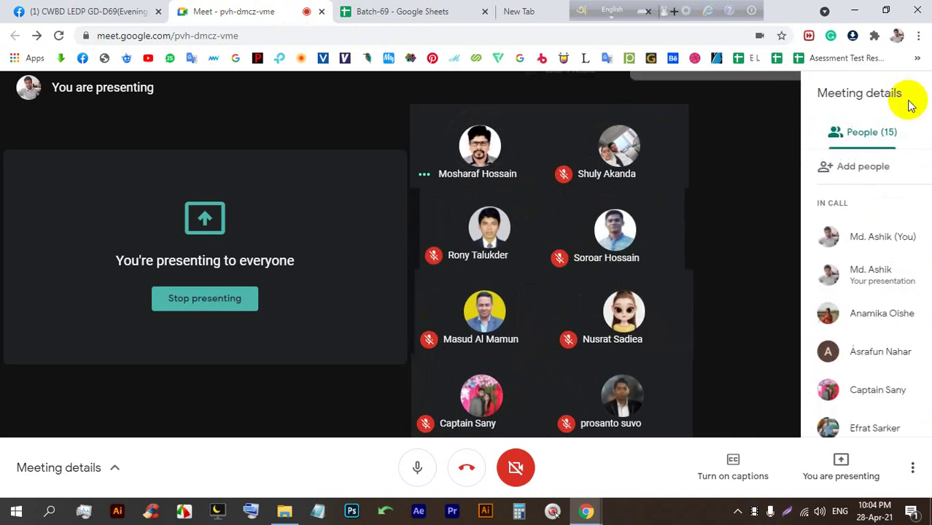
# Scroll the Facebook group feed to the business-card post and open its photo full screen.
pyautogui.click(73, 9)
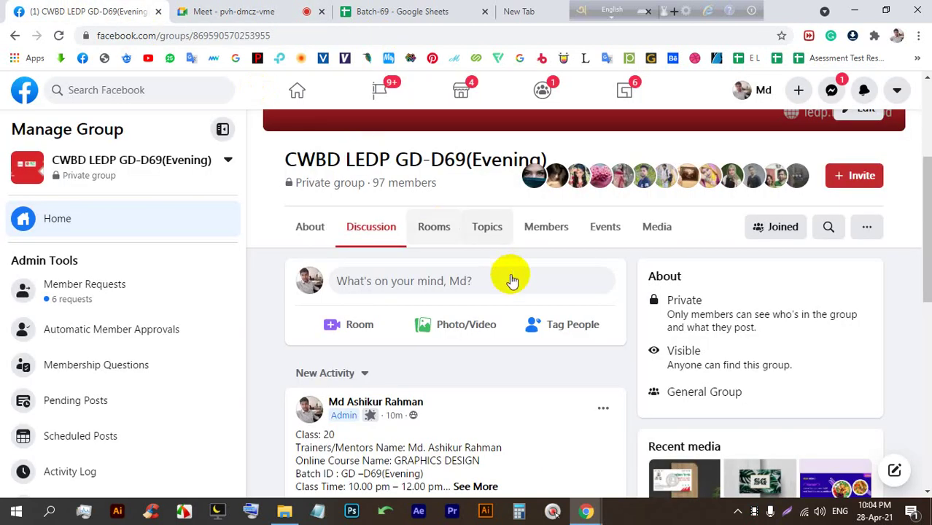
pyautogui.scroll(-6, 512, 280)
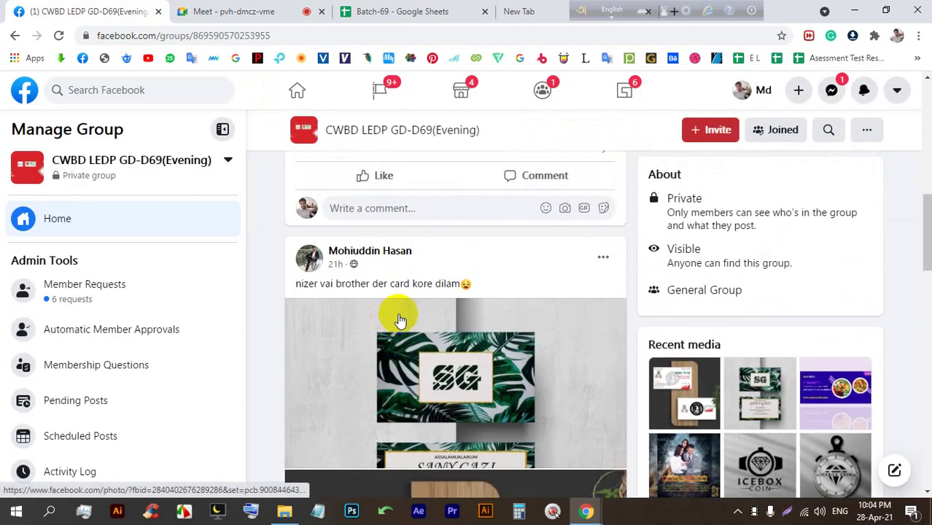
pyautogui.scroll(8, 401, 317)
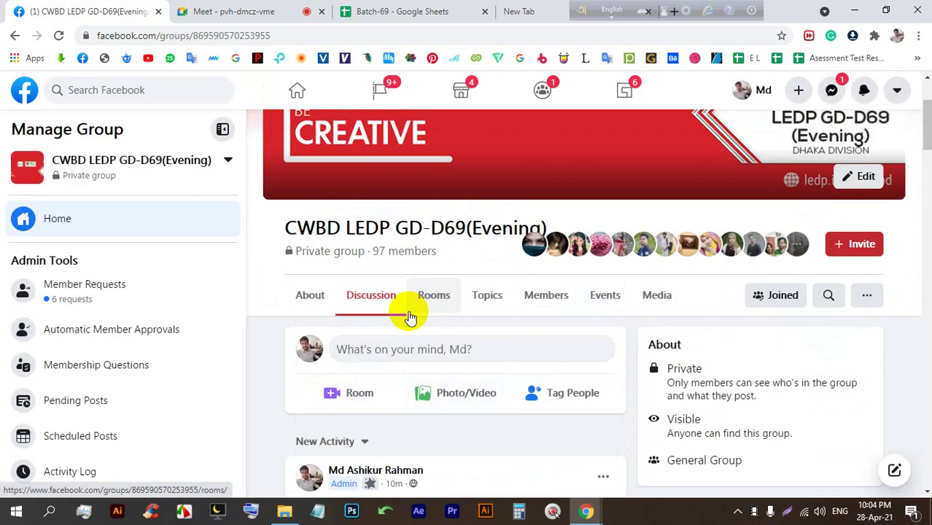
pyautogui.scroll(-6, 409, 317)
pyautogui.scroll(2, 409, 318)
pyautogui.scroll(-2, 408, 318)
pyautogui.scroll(3, 407, 319)
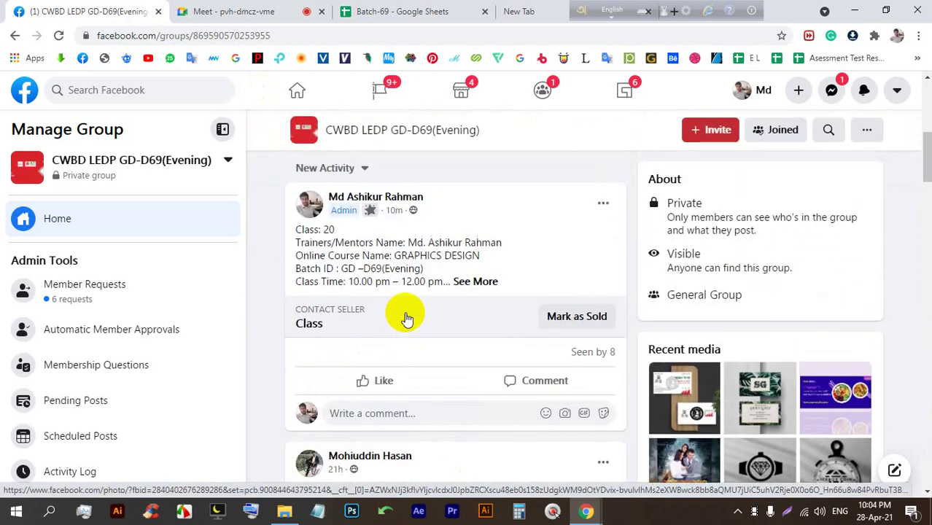
pyautogui.scroll(-5, 407, 319)
pyautogui.click(444, 271)
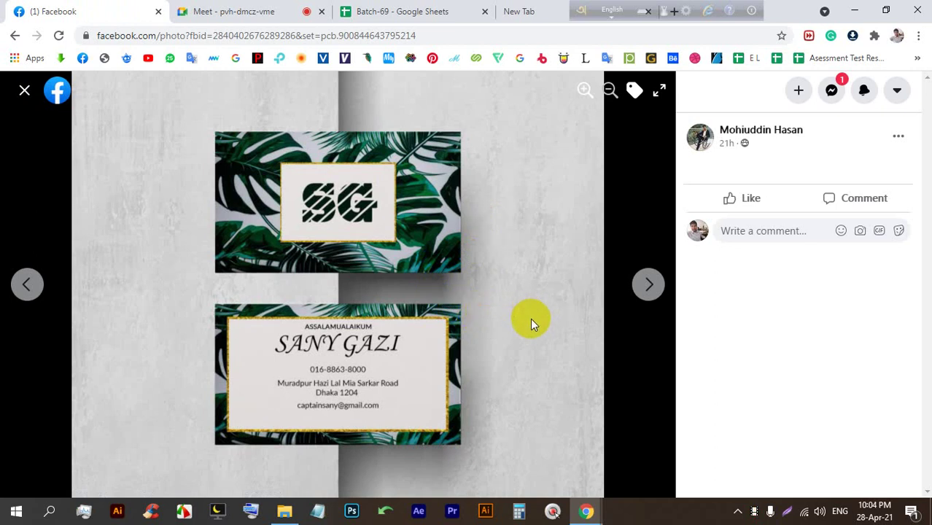
# Advance to the next business-card photo and admit the waiting guest into the Meet call.
pyautogui.click(651, 290)
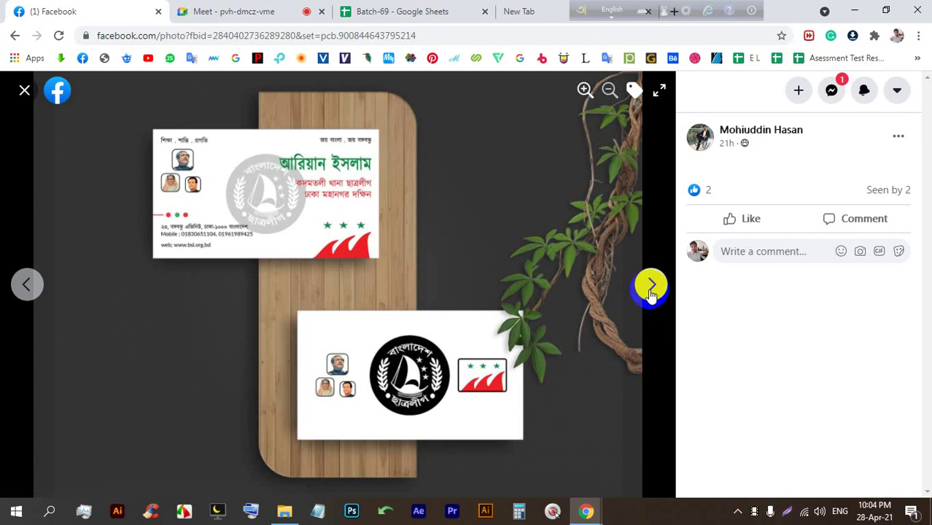
pyautogui.click(306, 10)
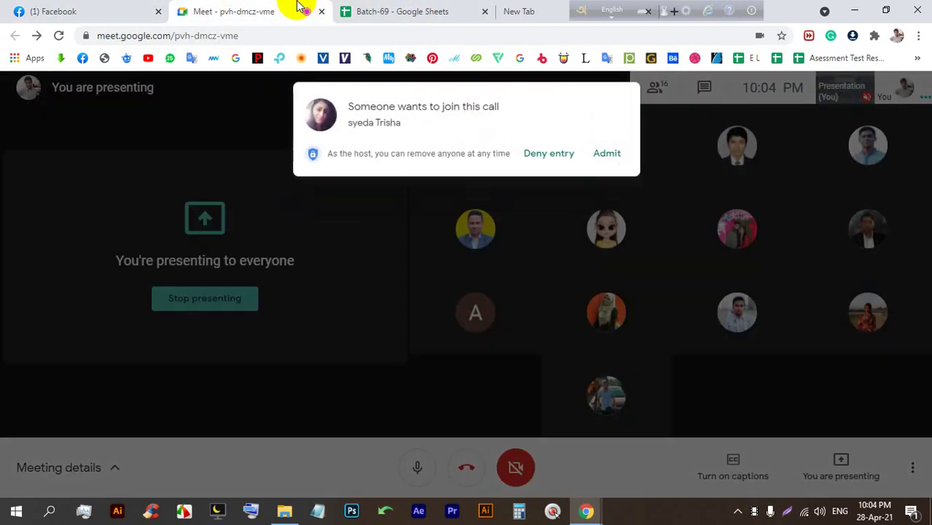
pyautogui.click(607, 153)
pyautogui.click(77, 12)
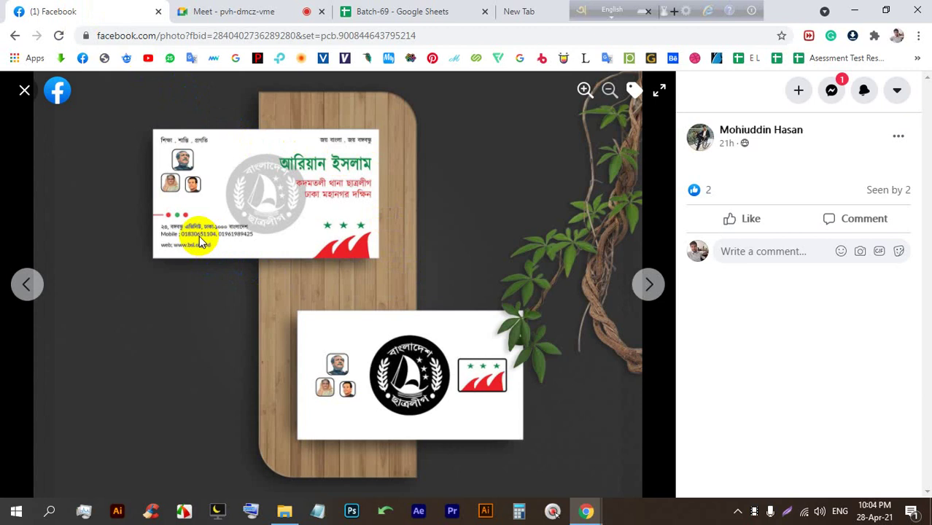
pyautogui.click(655, 294)
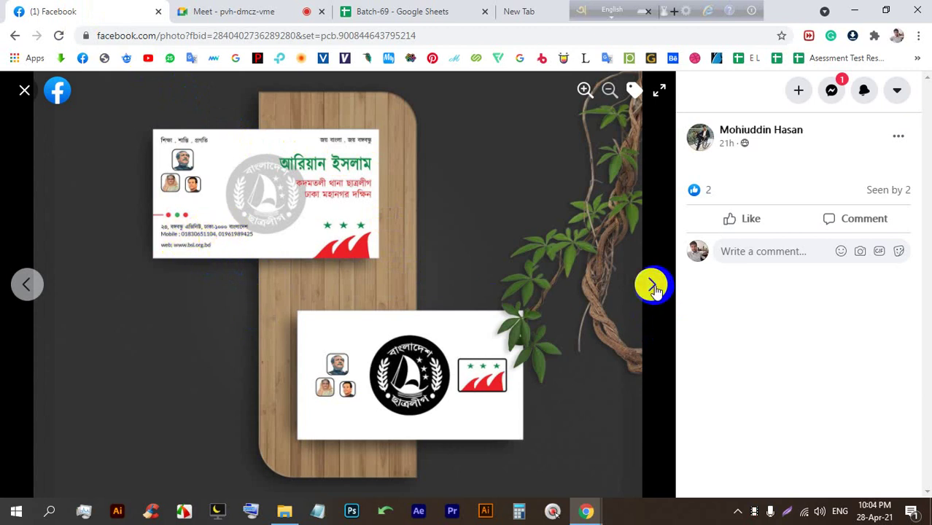
pyautogui.click(653, 286)
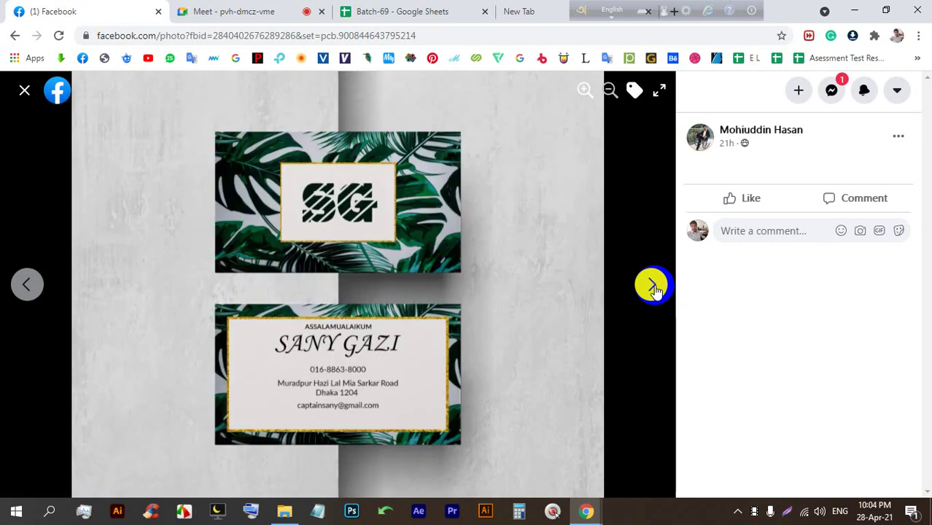
pyautogui.click(22, 91)
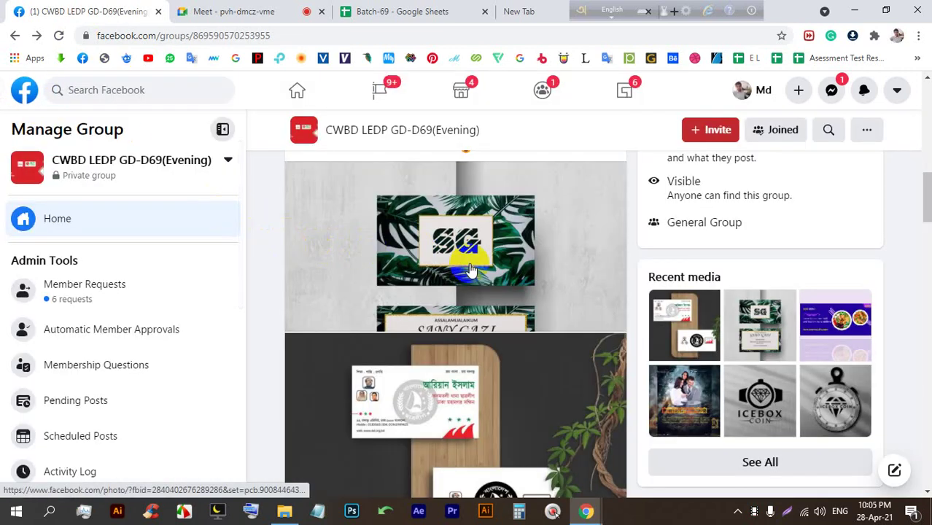
pyautogui.scroll(-3, 467, 269)
# View the food-menu cover and laptop poster photos full size, admitting a Meet participant in between.
pyautogui.click(475, 278)
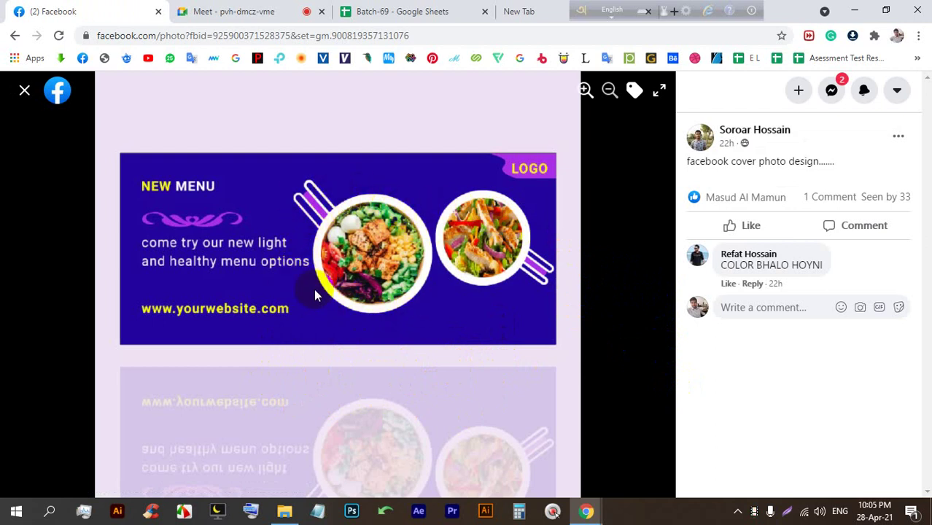
pyautogui.click(24, 92)
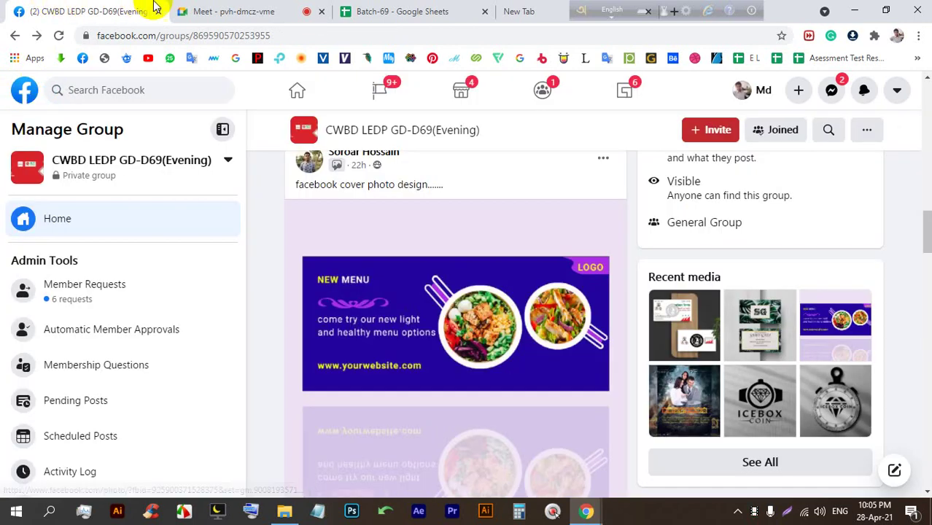
pyautogui.click(201, 11)
pyautogui.click(610, 154)
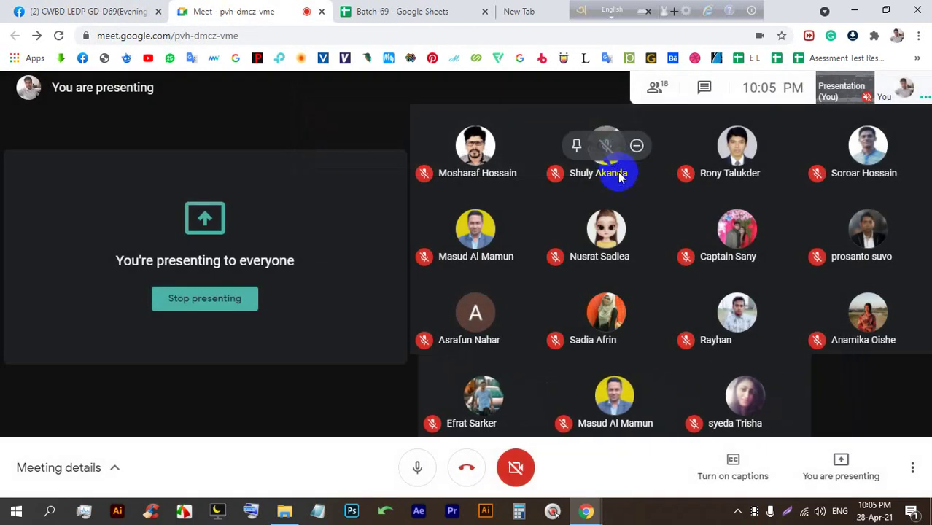
pyautogui.click(89, 11)
pyautogui.scroll(-5, 468, 318)
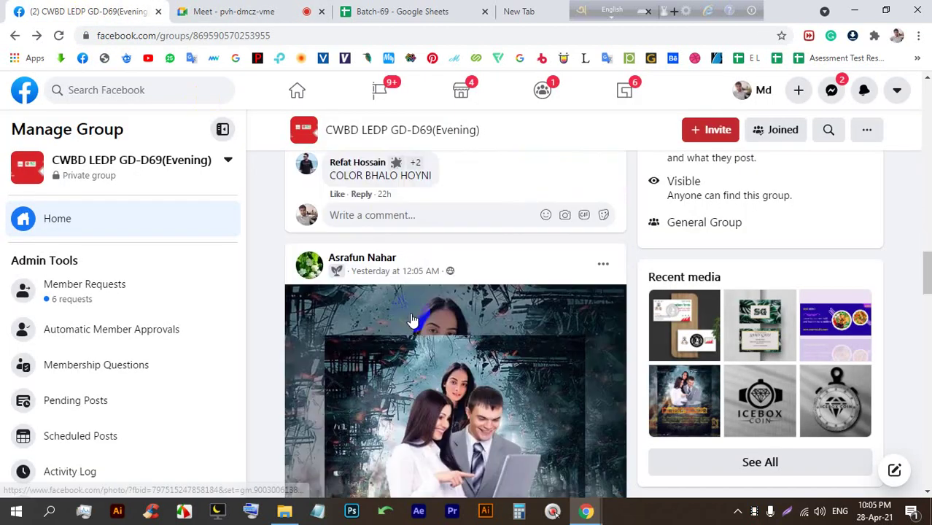
pyautogui.click(467, 321)
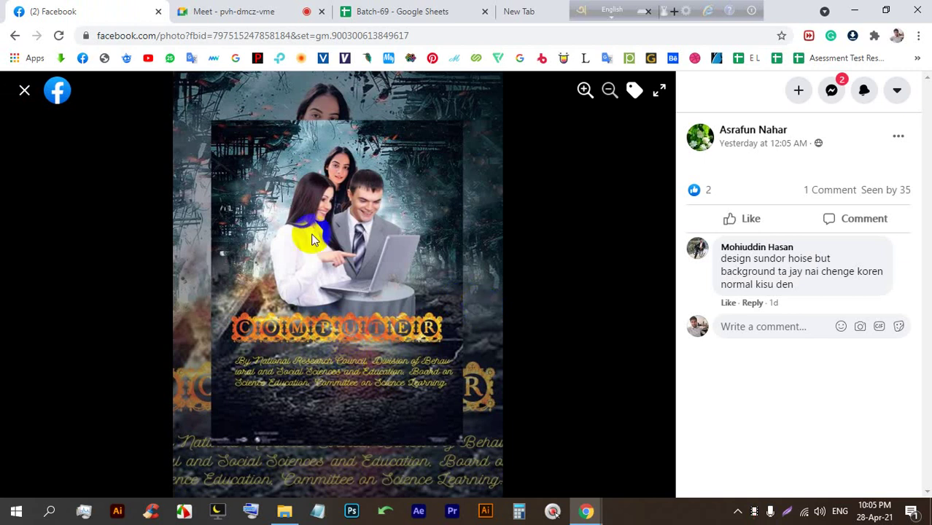
pyautogui.click(24, 93)
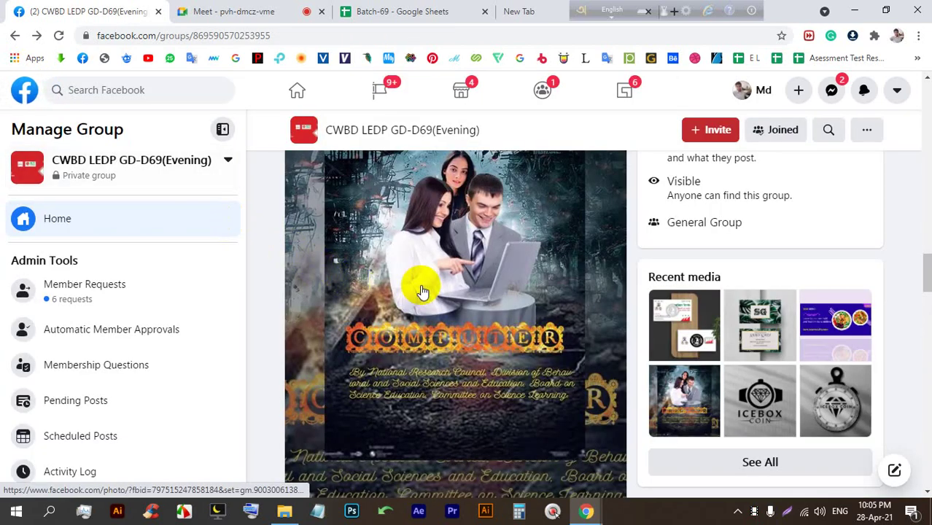
pyautogui.scroll(-5, 440, 279)
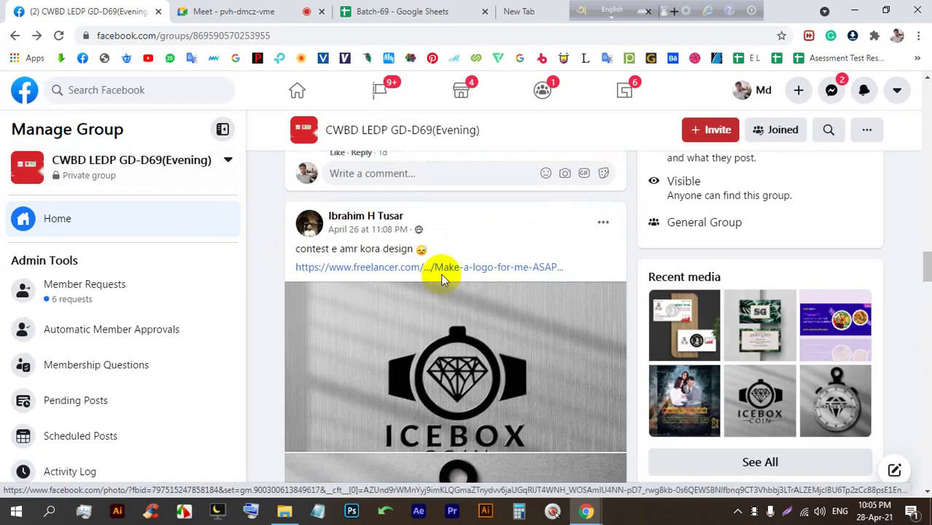
# Open the ICEBOX COIN logo photo and page ahead to the coin pendant mockup.
pyautogui.click(441, 277)
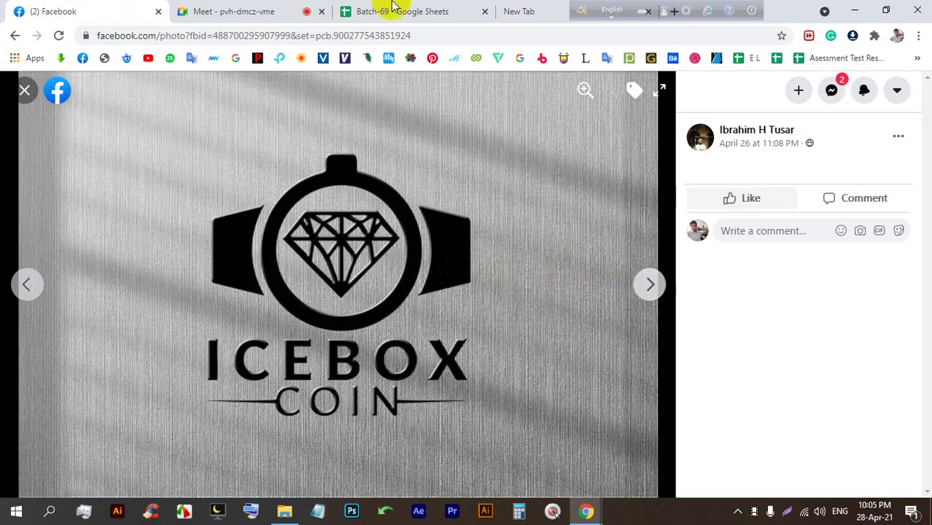
pyautogui.click(281, 11)
pyautogui.click(65, 11)
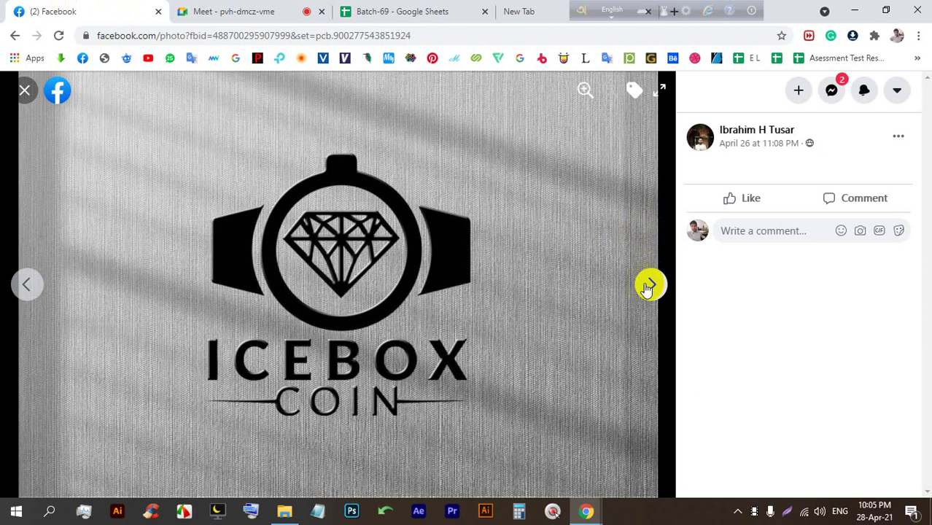
pyautogui.moveTo(367, 241); pyautogui.dragTo(377, 260)
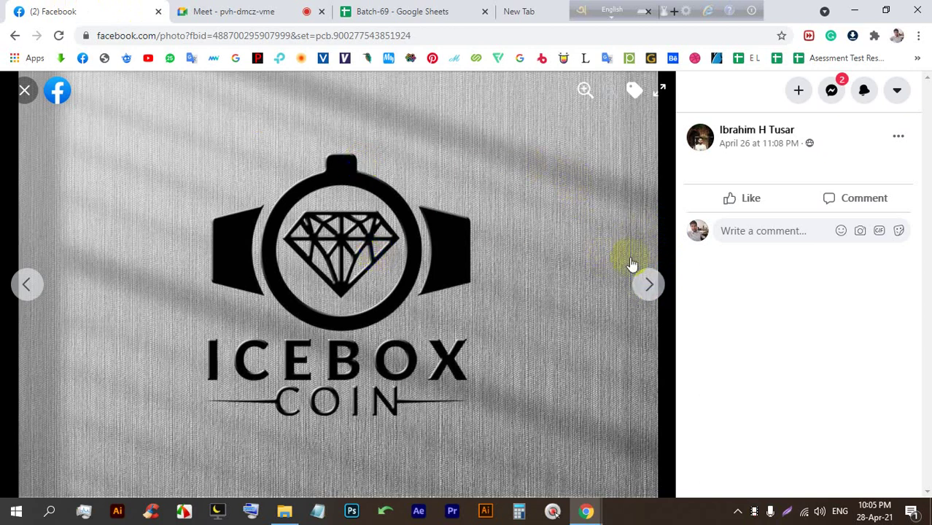
pyautogui.click(651, 285)
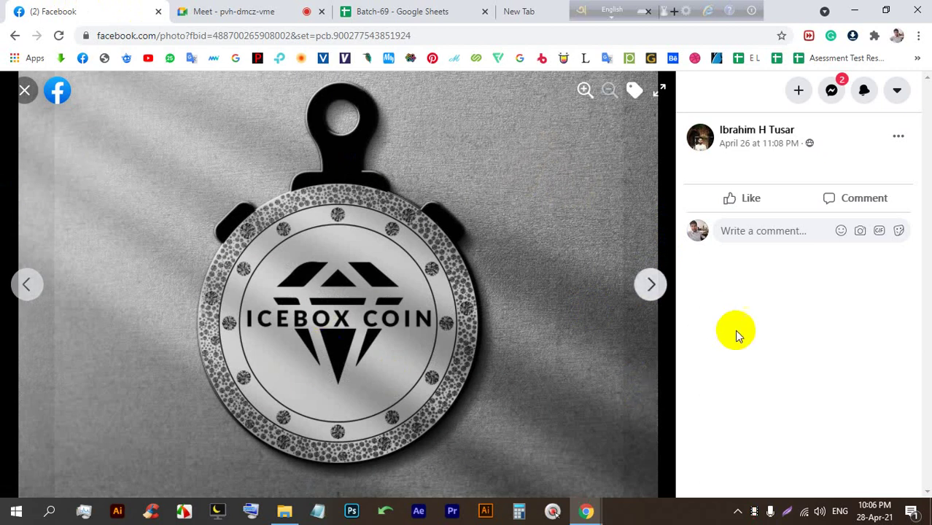
pyautogui.click(292, 11)
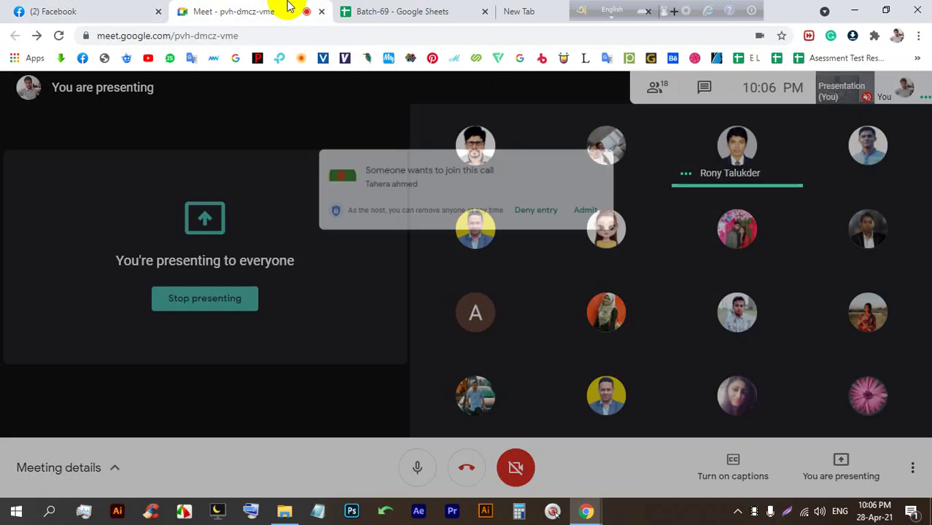
pyautogui.click(102, 11)
pyautogui.click(646, 301)
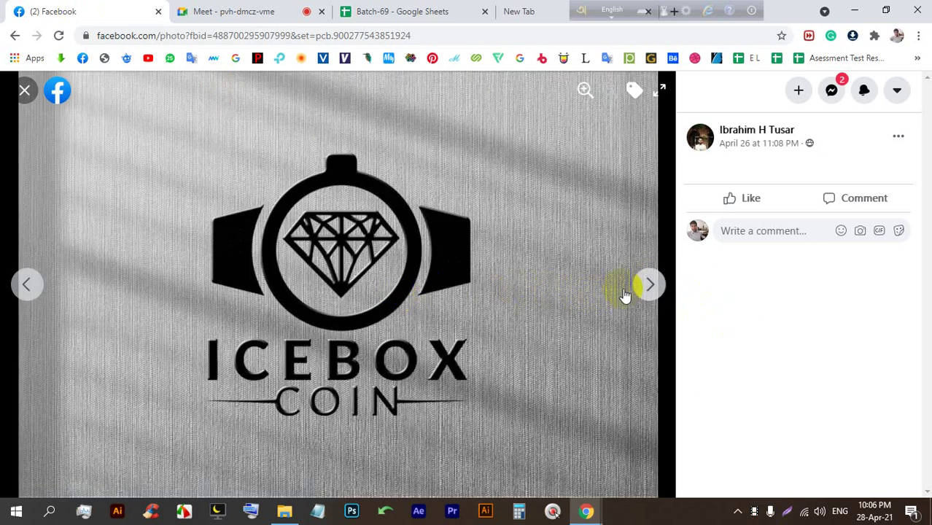
# Admit another waiting Meet participant, then view the coin pendant photo and close the viewer.
pyautogui.click(212, 11)
pyautogui.click(610, 152)
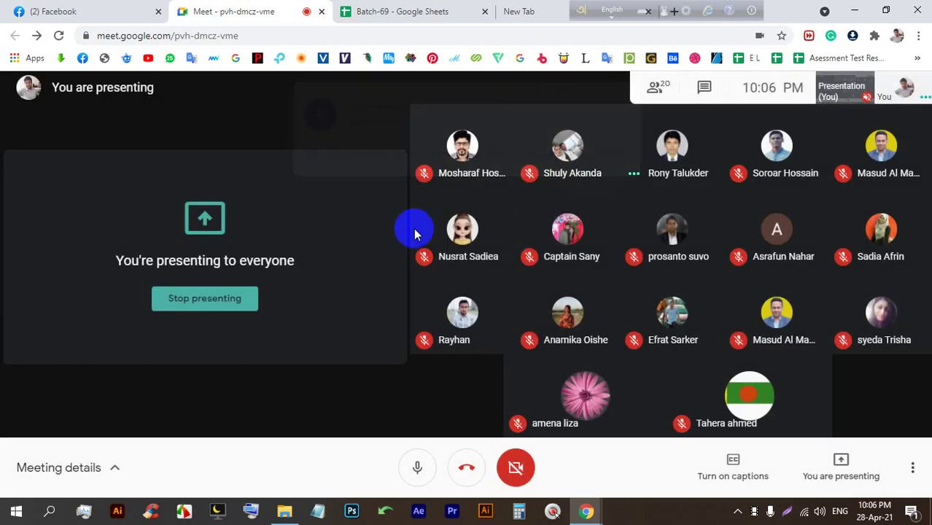
pyautogui.click(98, 10)
pyautogui.click(649, 284)
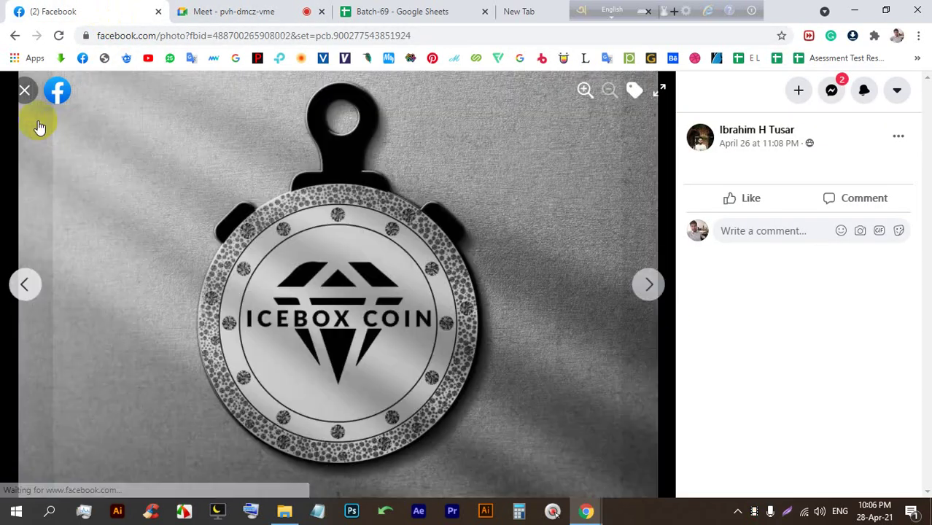
pyautogui.click(24, 89)
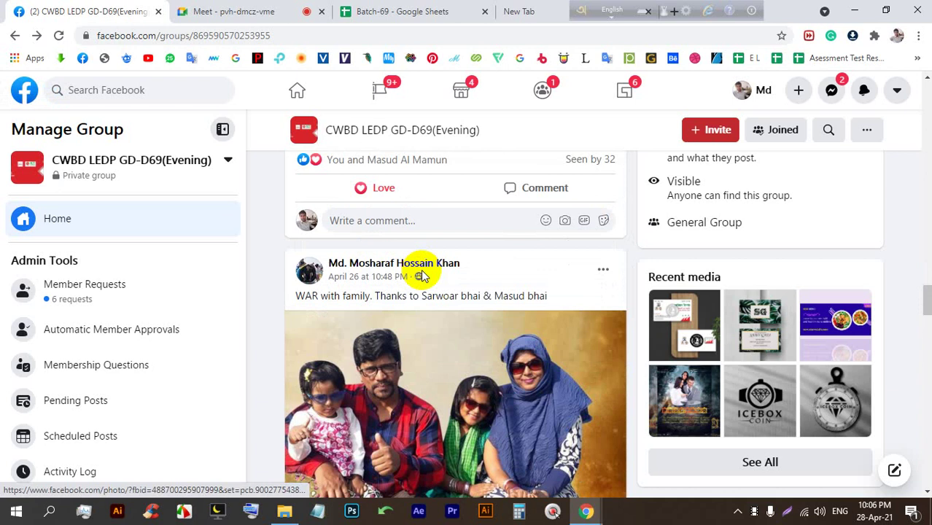
# Admit the waiting Meet participant and open the WAR family poster full size.
pyautogui.click(233, 11)
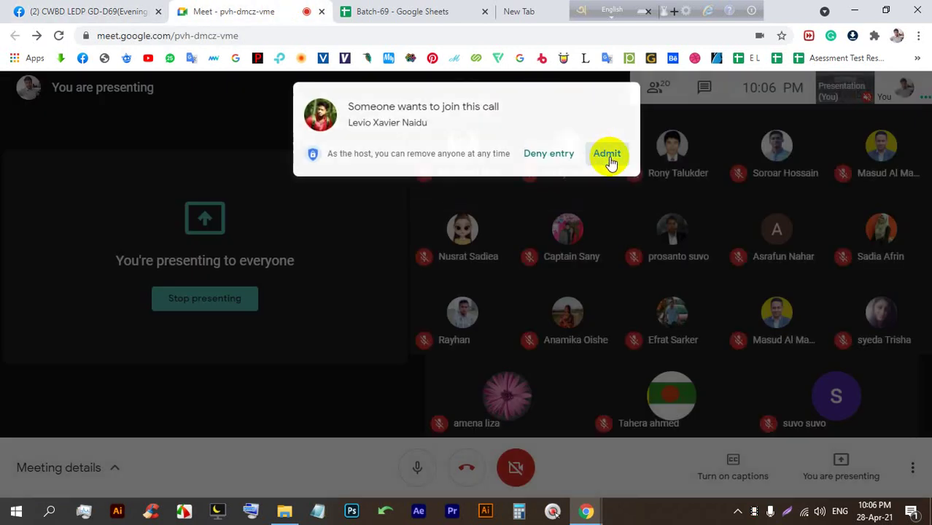
pyautogui.click(609, 158)
pyautogui.click(129, 13)
pyautogui.scroll(-5, 416, 332)
pyautogui.scroll(3, 417, 328)
pyautogui.scroll(2, 416, 328)
pyautogui.click(344, 299)
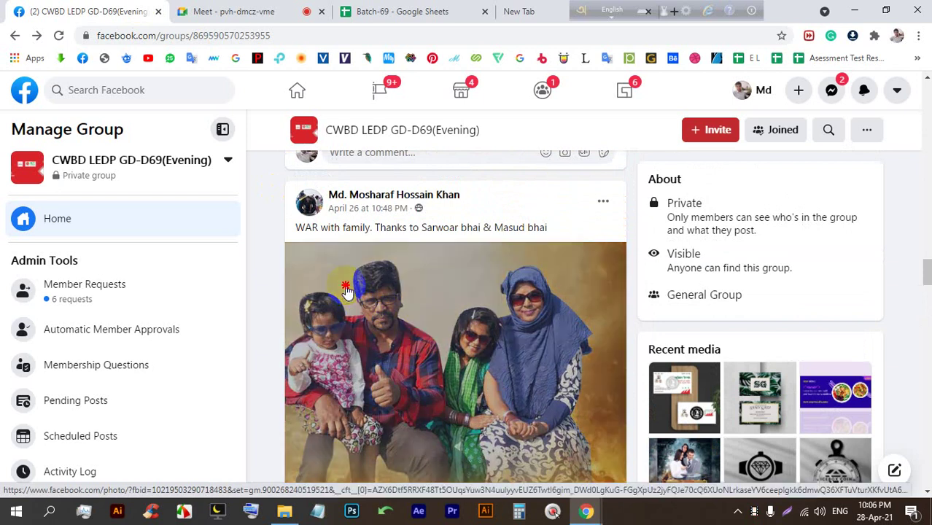
pyautogui.click(547, 347)
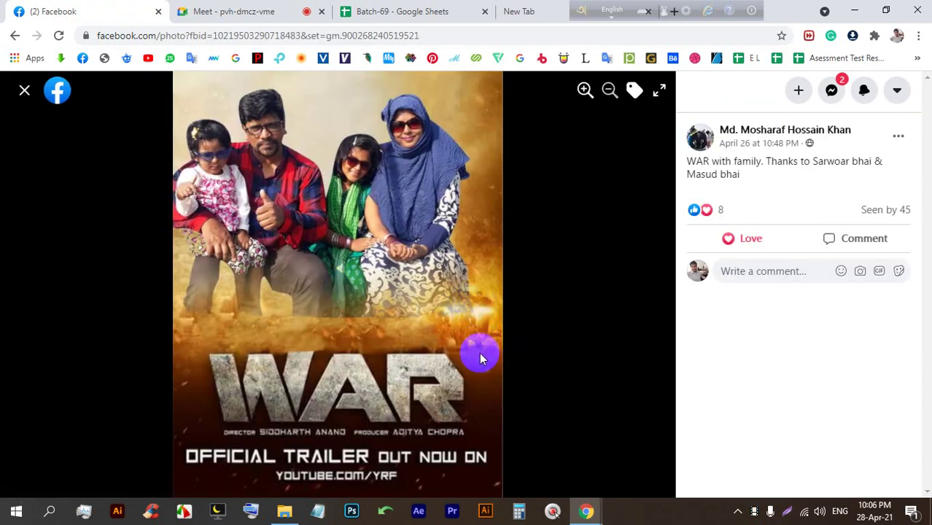
# Sketch red strokes on a Lightshot capture of the poster, discard it, and close the photo.
pyautogui.press('Print')
pyautogui.moveTo(609, 453); pyautogui.dragTo(128, 36)
pyautogui.click(617, 327)
pyautogui.moveTo(472, 298); pyautogui.dragTo(205, 286)
pyautogui.moveTo(176, 316)
pyautogui.mouseDown()
pyautogui.moveTo(317, 348)
pyautogui.moveTo(418, 330)
pyautogui.mouseUp()
pyautogui.moveTo(445, 293)
pyautogui.mouseDown()
pyautogui.moveTo(332, 284)
pyautogui.moveTo(305, 327)
pyautogui.mouseUp()
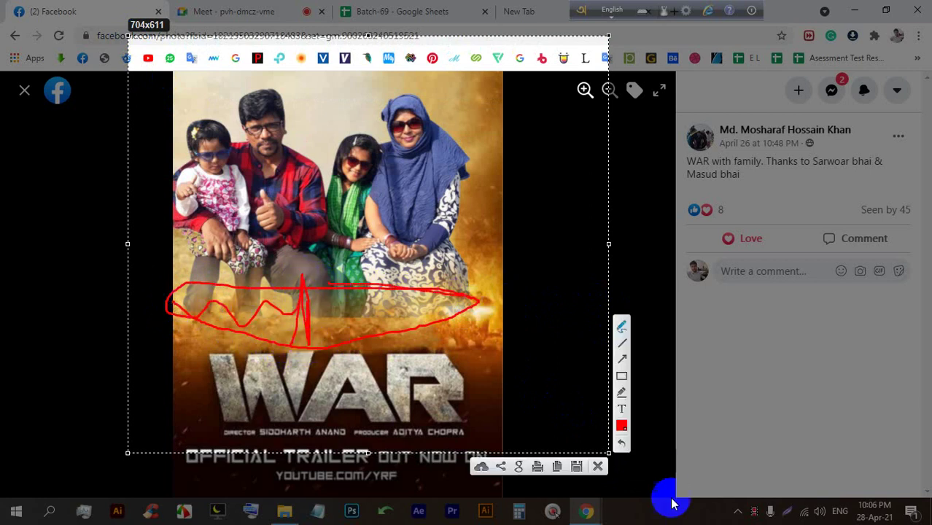
pyautogui.click(597, 462)
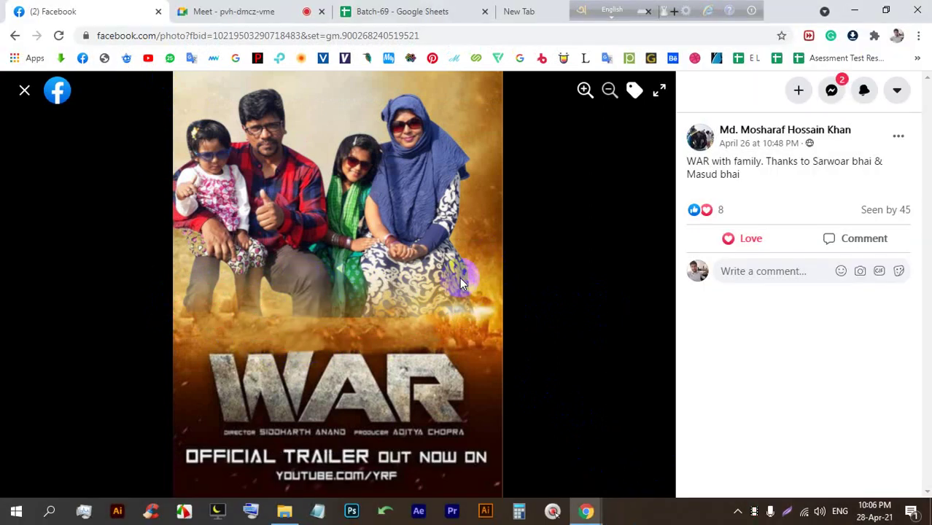
pyautogui.click(24, 90)
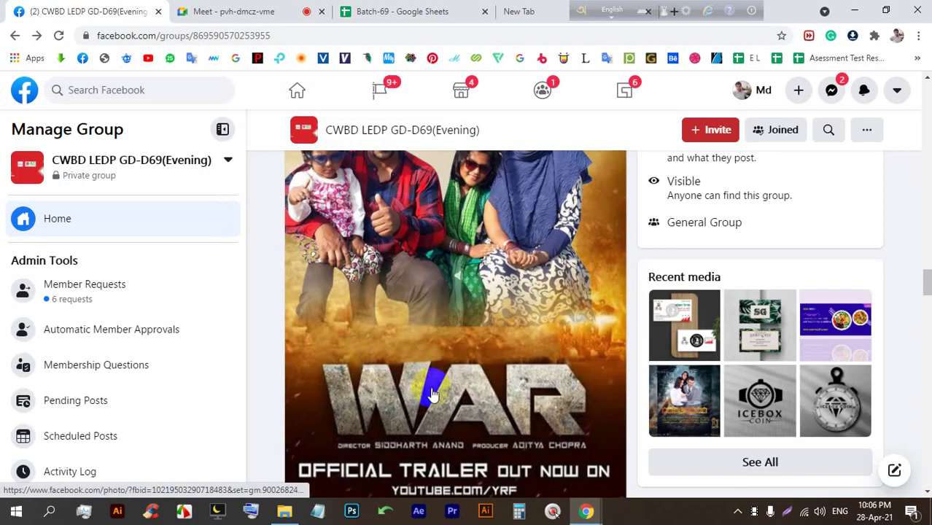
# Open and close the next business card photo, then browse the surrounding feed posts.
pyautogui.scroll(-10, 491, 402)
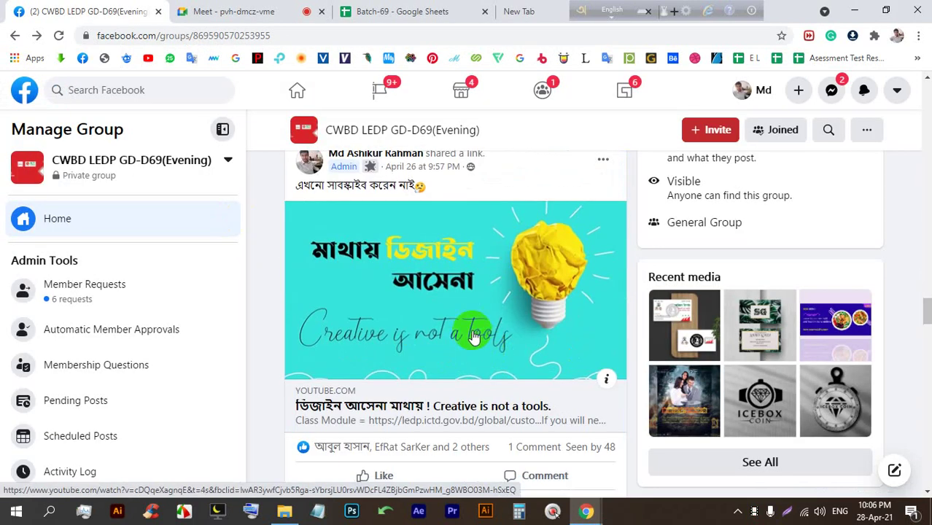
pyautogui.click(447, 318)
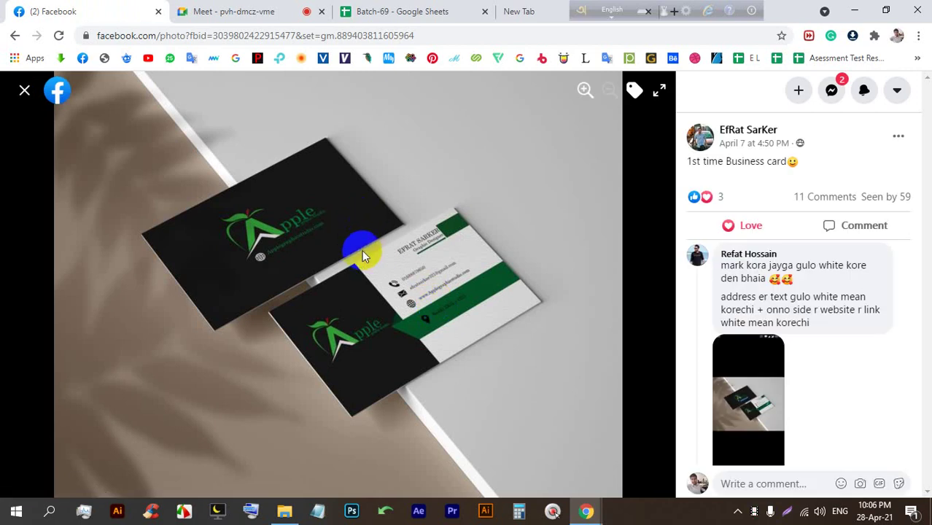
pyautogui.click(21, 92)
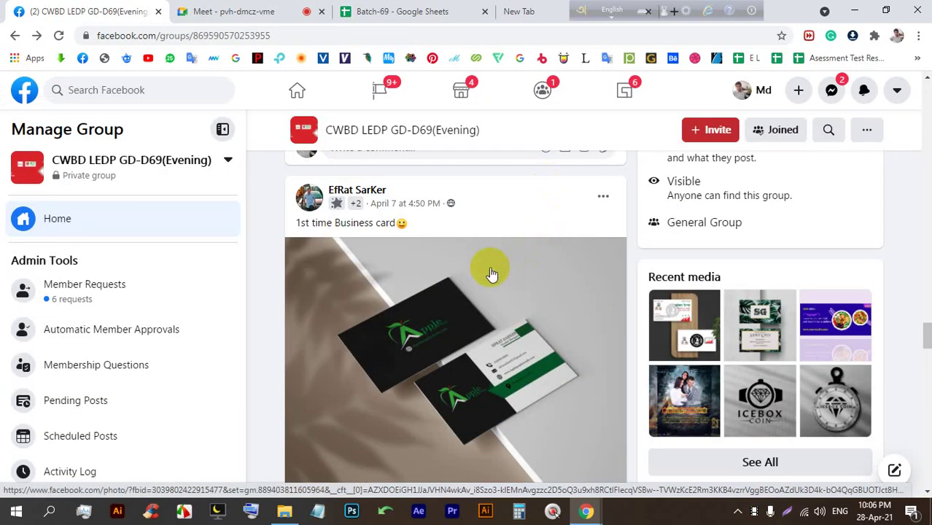
pyautogui.click(452, 277)
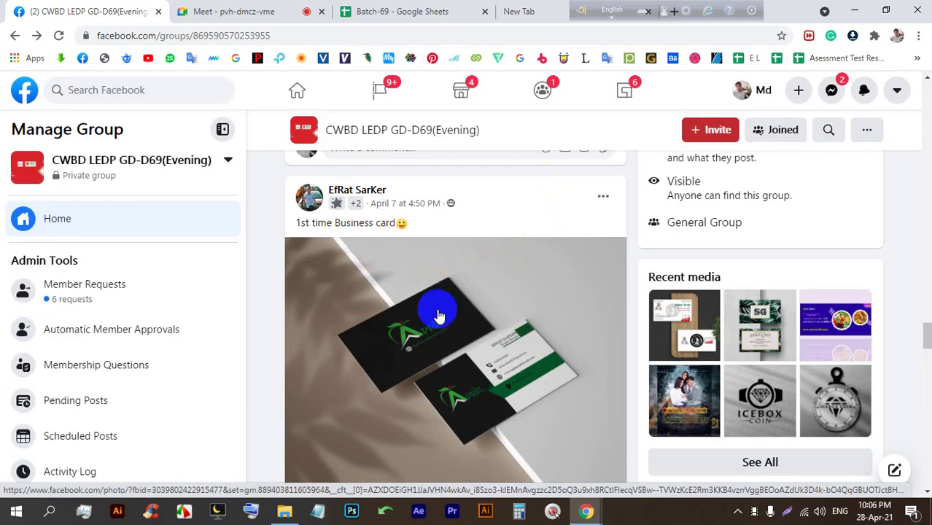
pyautogui.scroll(-2, 437, 335)
pyautogui.scroll(-3, 438, 335)
pyautogui.scroll(12, 431, 302)
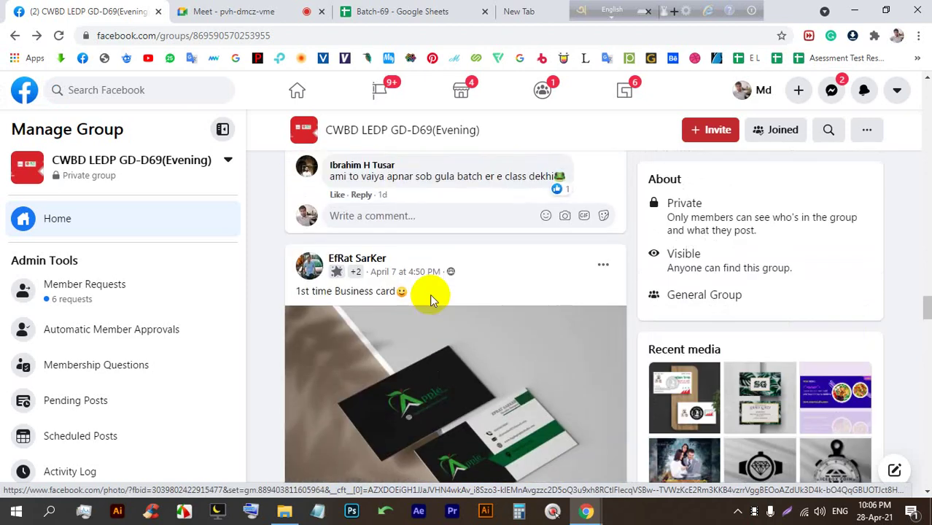
pyautogui.scroll(10, 435, 306)
pyautogui.scroll(-3, 430, 299)
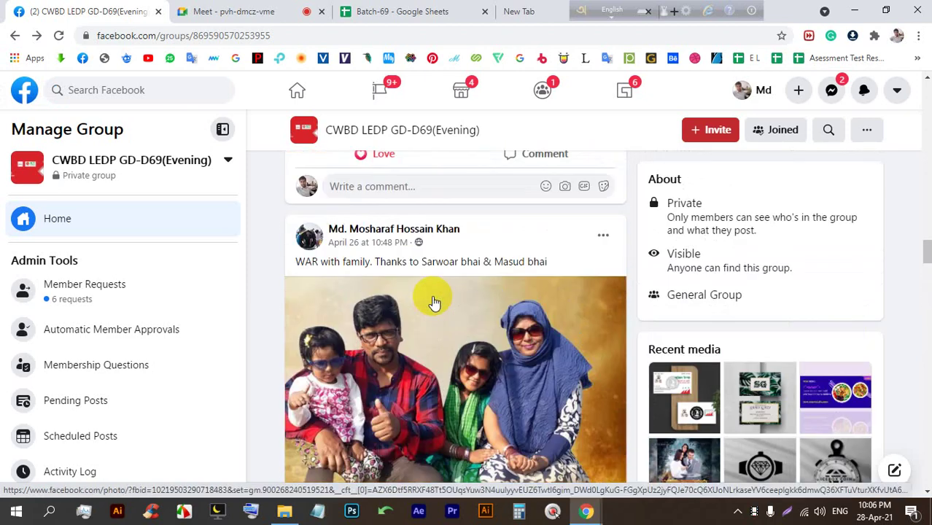
pyautogui.scroll(3, 427, 298)
# Admit the waiting person into the Meet call, then scroll Facebook to THE DON poster post.
pyautogui.click(291, 15)
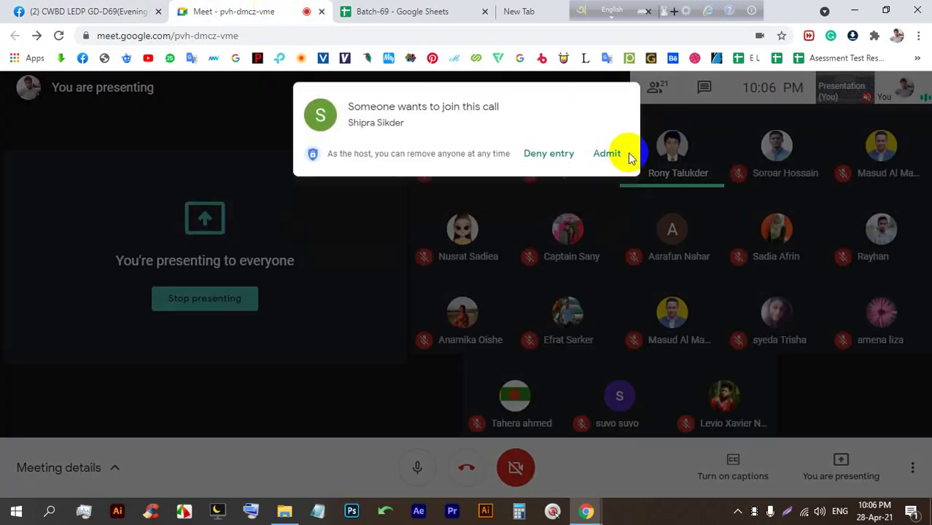
pyautogui.click(617, 154)
pyautogui.click(22, 11)
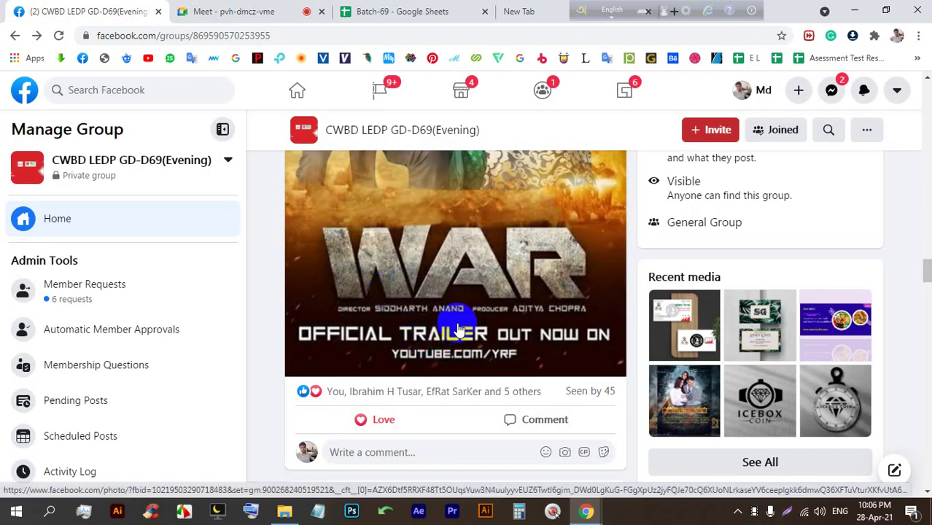
pyautogui.scroll(-15, 458, 325)
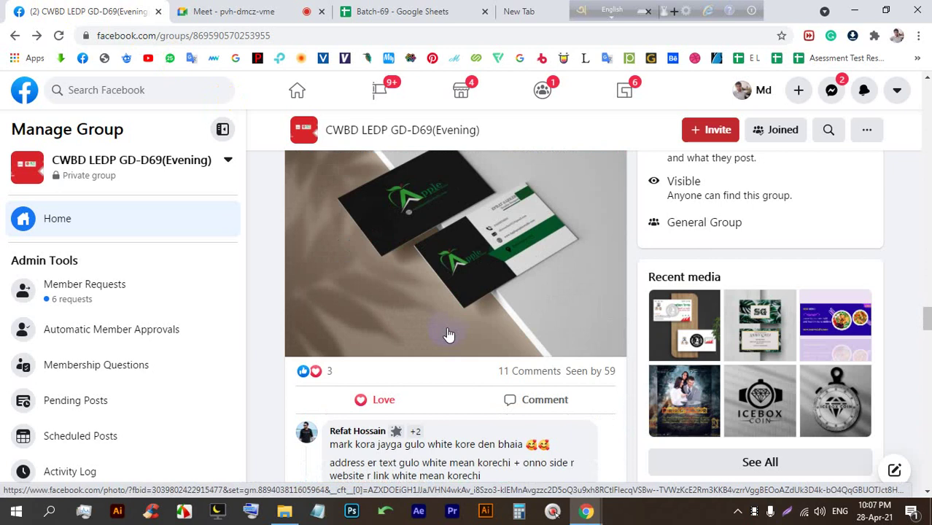
pyautogui.scroll(-3, 441, 357)
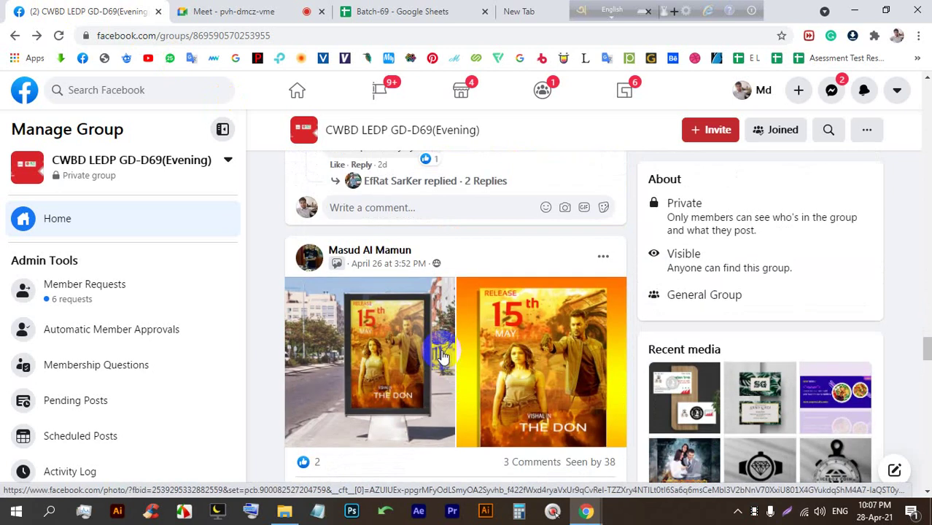
pyautogui.click(433, 335)
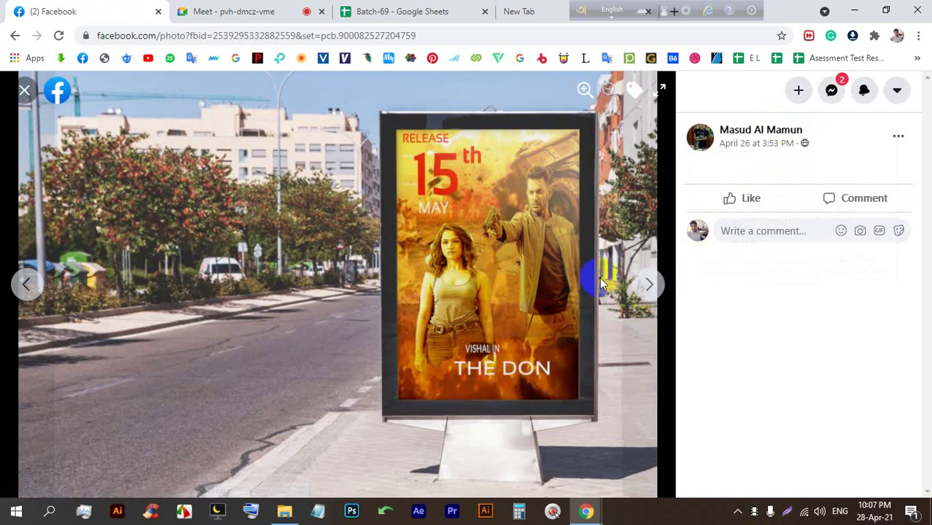
pyautogui.click(647, 286)
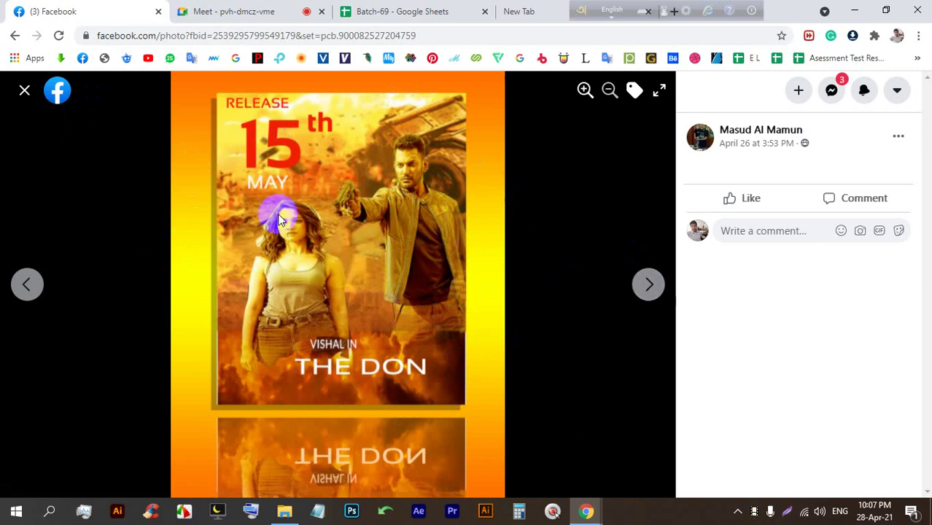
pyautogui.click(650, 286)
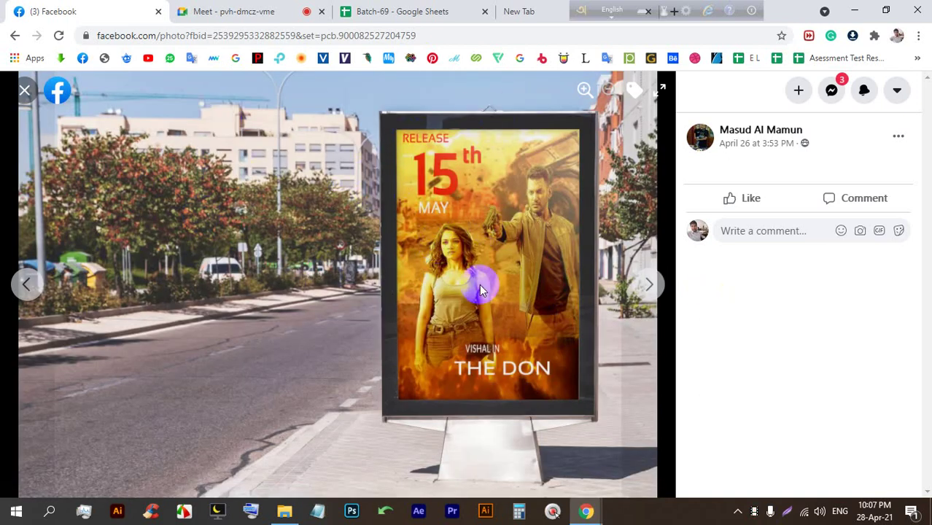
pyautogui.click(224, 10)
pyautogui.click(104, 9)
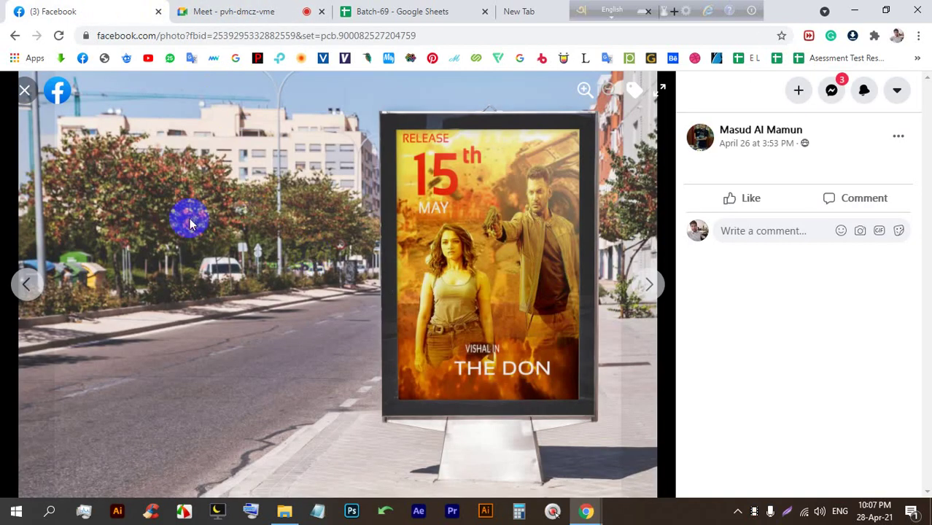
pyautogui.click(22, 91)
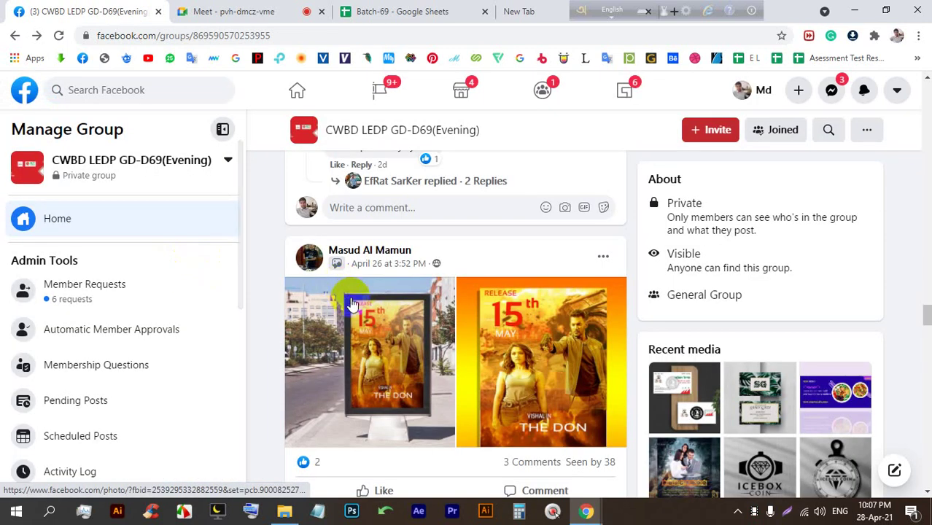
pyautogui.scroll(-8, 343, 277)
# Open and close each Divergent poster mockup, then scroll down to the Suside Squad post.
pyautogui.click(363, 286)
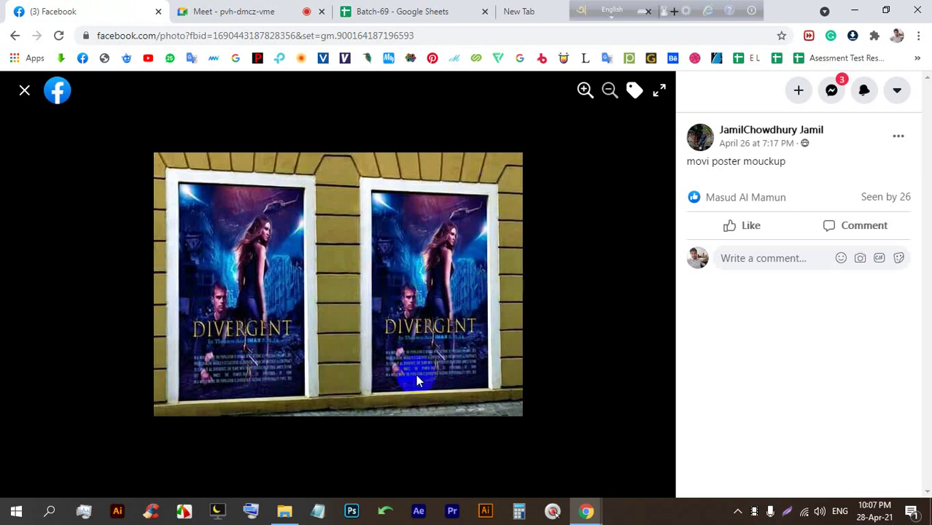
pyautogui.click(24, 89)
pyautogui.click(107, 177)
pyautogui.click(24, 90)
pyautogui.click(117, 154)
pyautogui.scroll(-5, 430, 262)
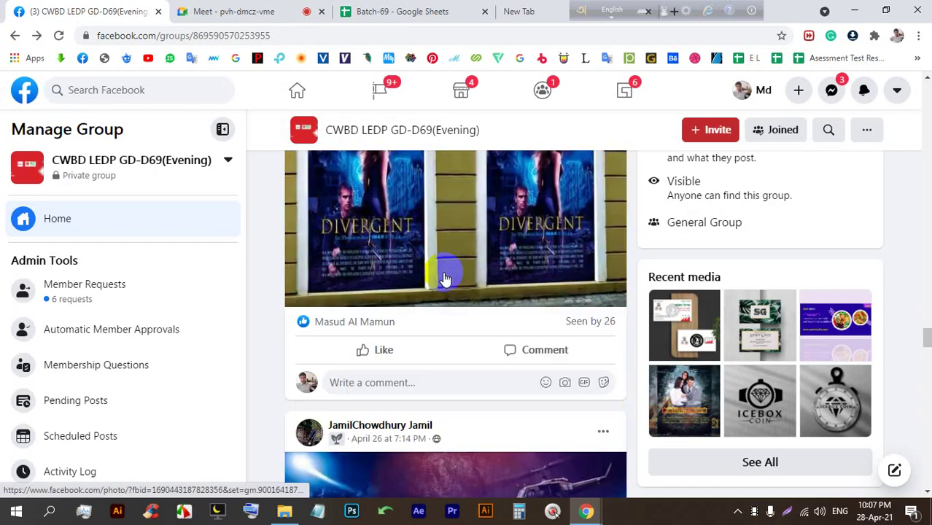
pyautogui.click(417, 255)
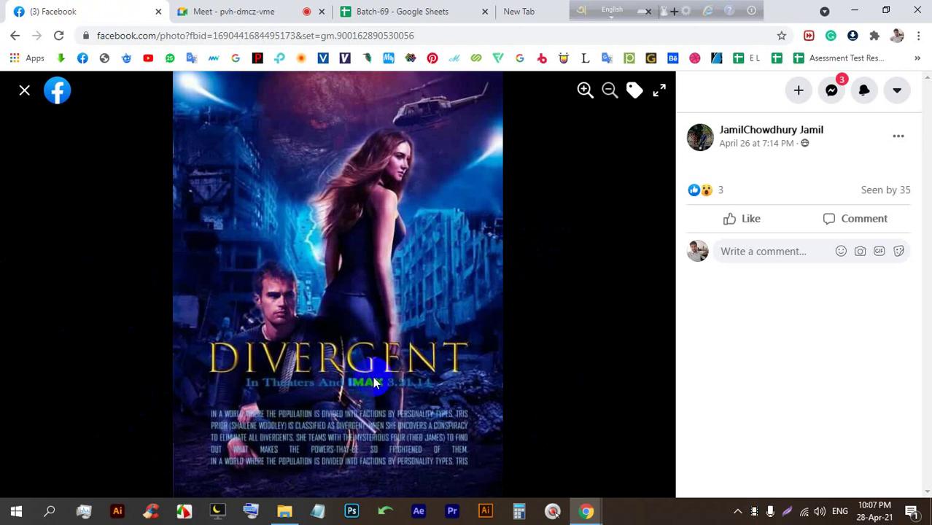
pyautogui.click(22, 90)
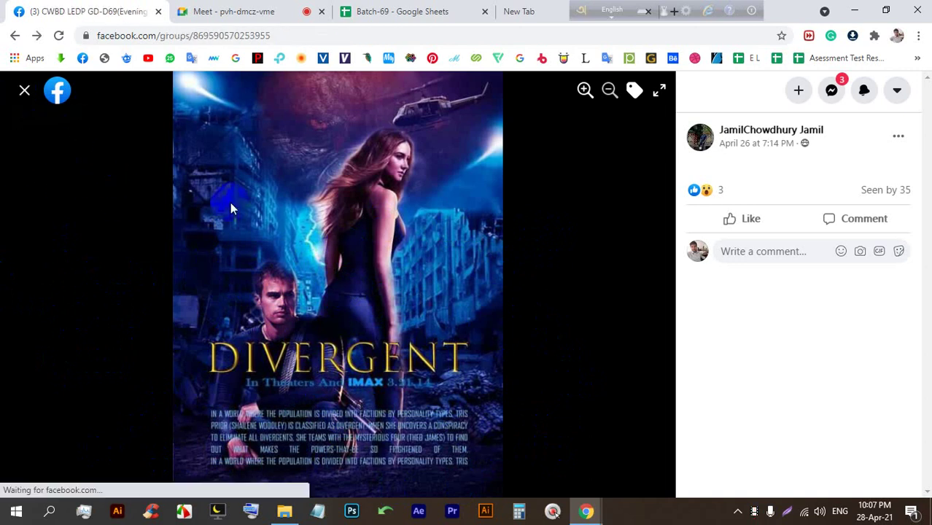
pyautogui.scroll(-5, 457, 271)
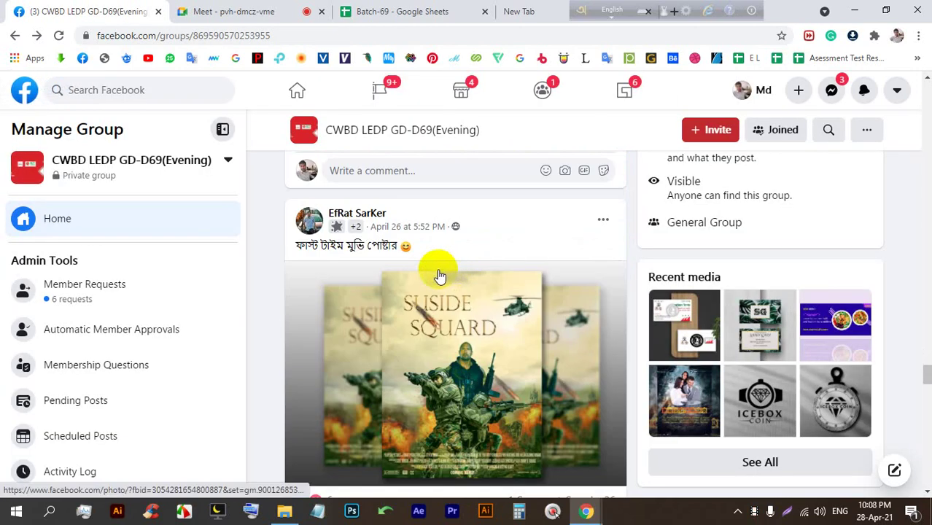
# Like the Suside Squad poster photo, close the viewer and scroll further down the group feed.
pyautogui.scroll(-3, 437, 270)
pyautogui.click(431, 252)
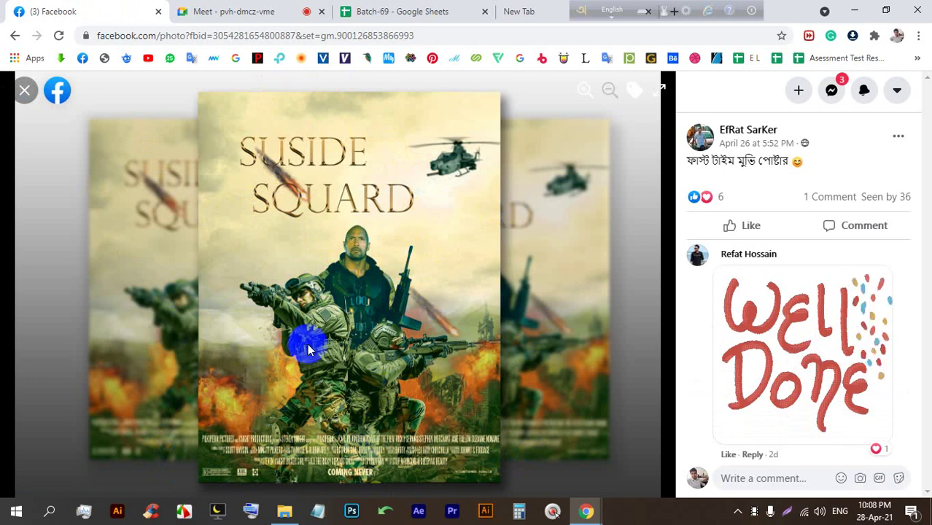
pyautogui.click(729, 222)
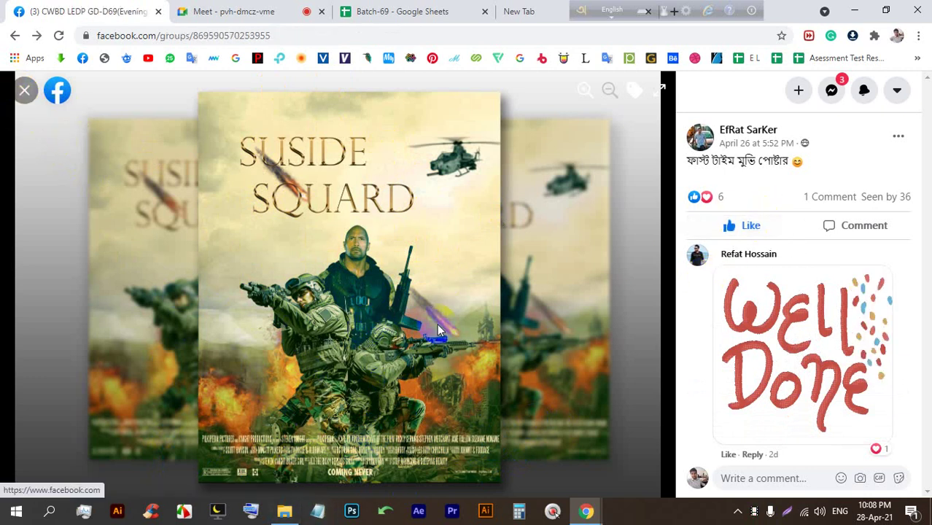
pyautogui.press('Escape')
pyautogui.scroll(-10, 470, 298)
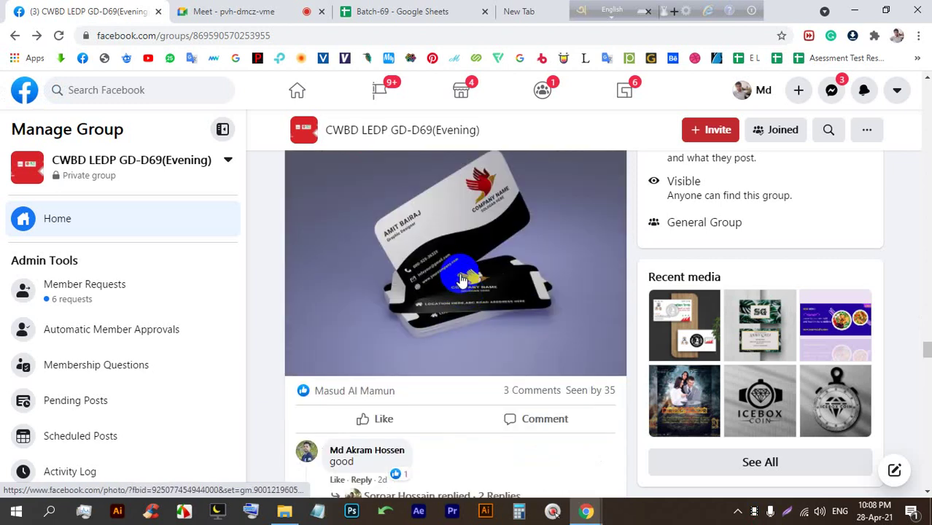
# Scroll the group feed, then go via the Meet tab to the Batch-69 attendance sheet.
pyautogui.scroll(-5, 449, 283)
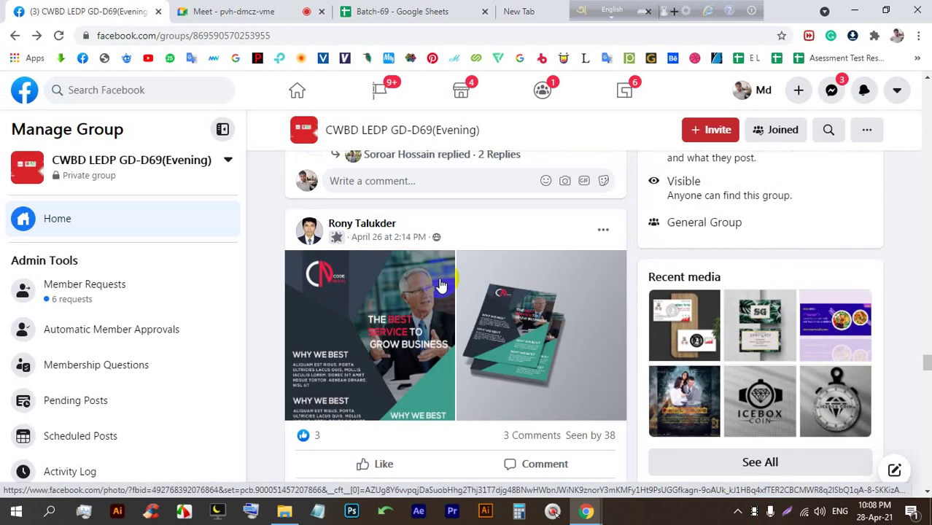
pyautogui.scroll(-2, 438, 277)
pyautogui.scroll(-12, 480, 229)
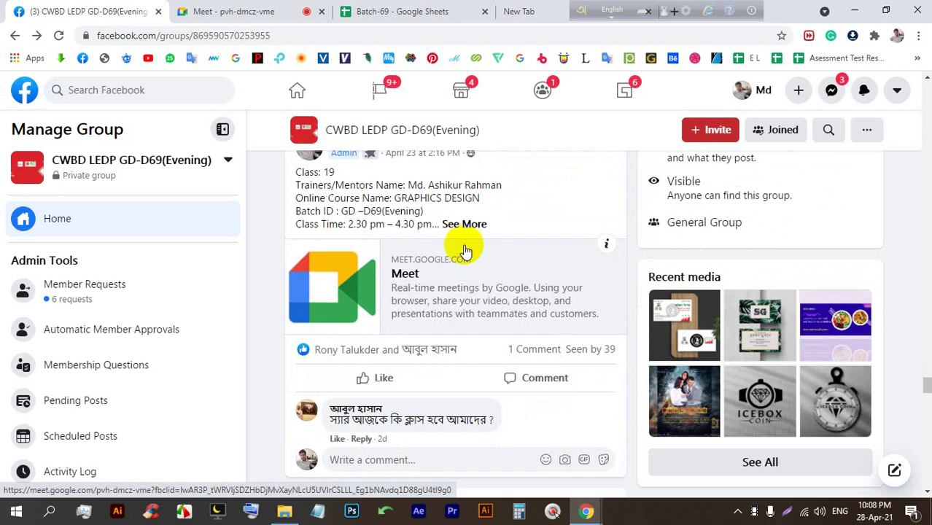
pyautogui.scroll(10, 554, 263)
pyautogui.scroll(1, 911, 323)
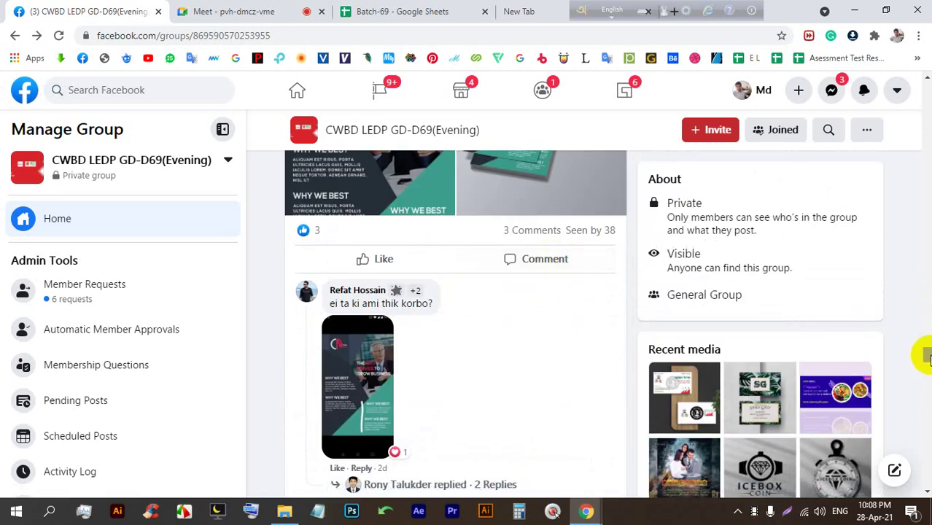
pyautogui.scroll(7, 919, 292)
pyautogui.click(244, 11)
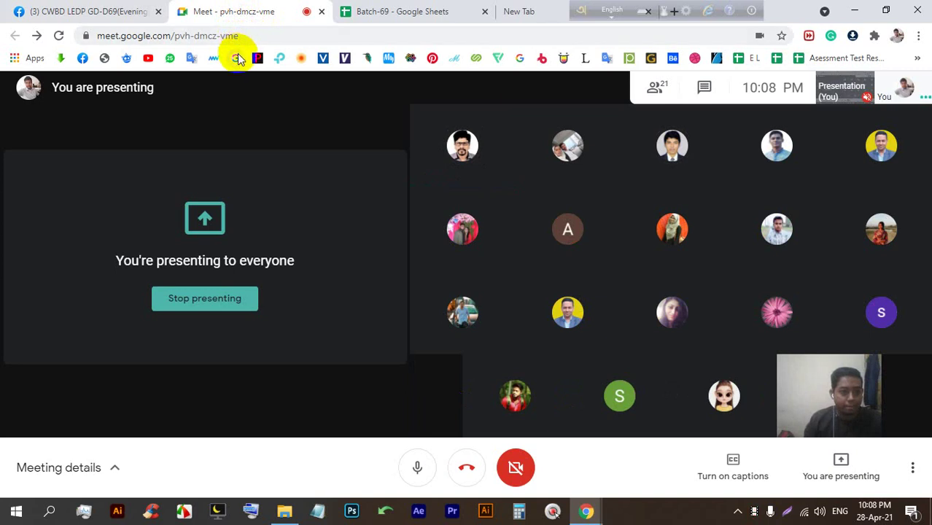
pyautogui.click(376, 11)
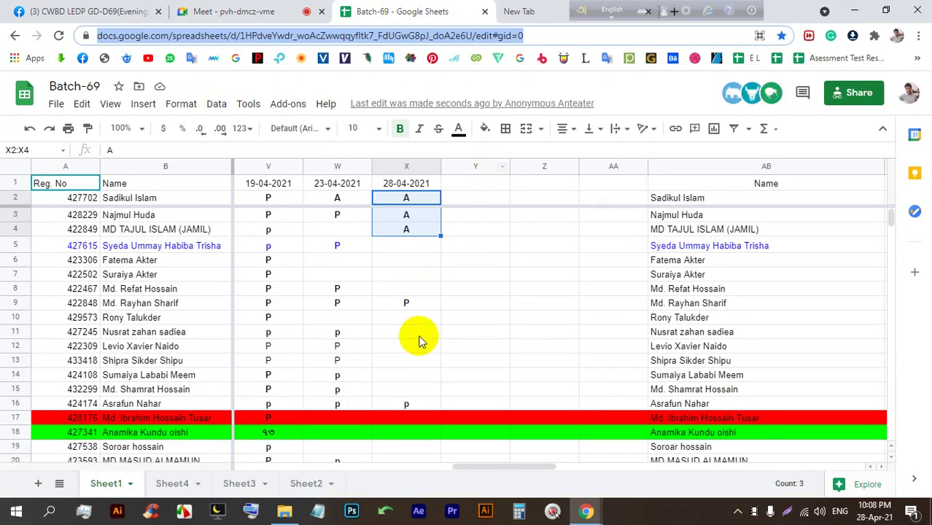
# Clear the stray p marks from cells Z21:AA21 of the attendance sheet.
pyautogui.scroll(-3, 397, 339)
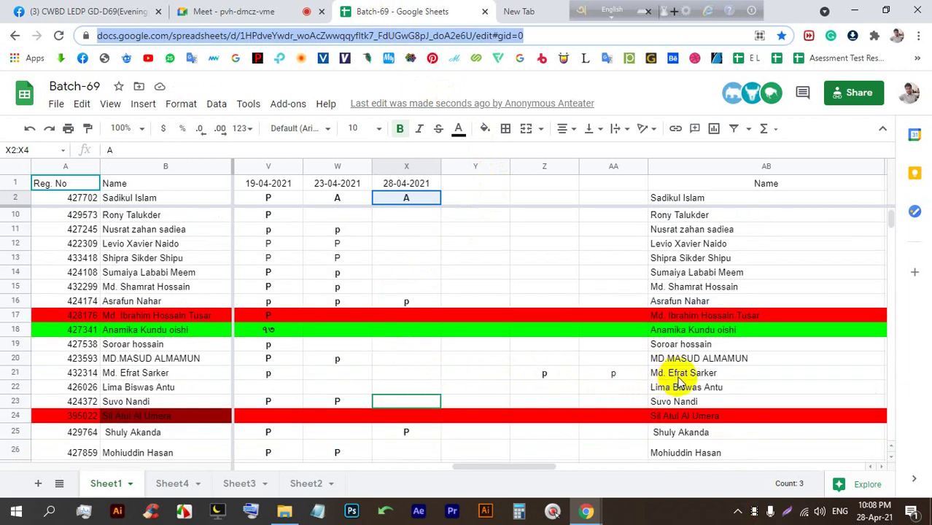
pyautogui.moveTo(621, 373); pyautogui.dragTo(518, 379)
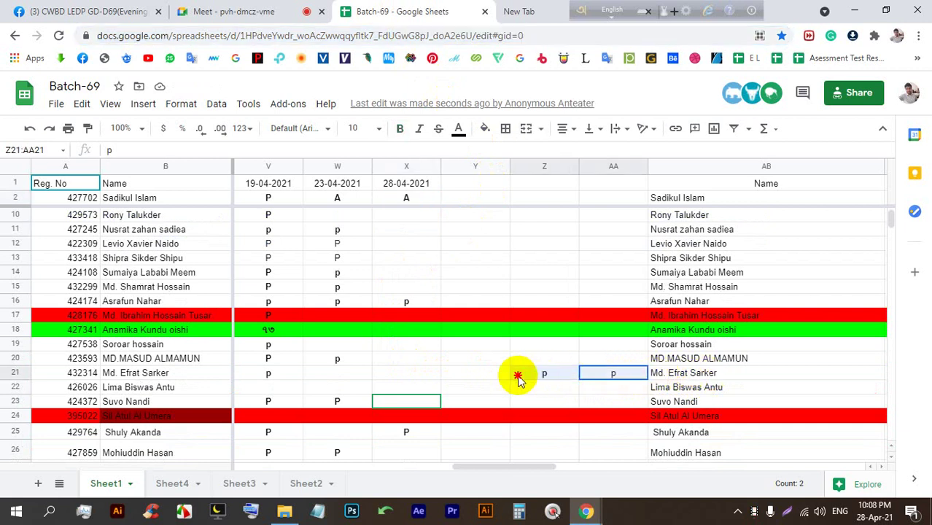
pyautogui.press('Delete')
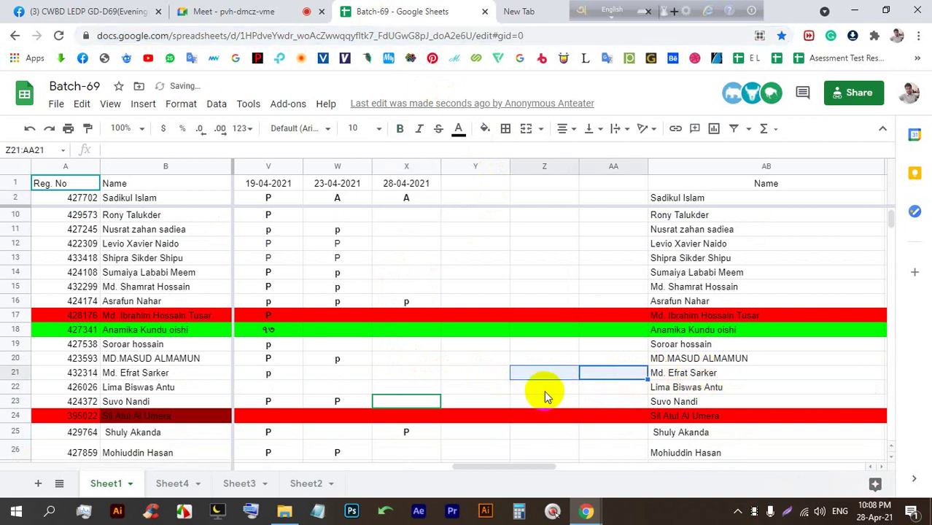
# Pin the Batch-69 spreadsheet browser tab and return to the Meet call.
pyautogui.scroll(-5, 545, 387)
pyautogui.scroll(-1, 545, 386)
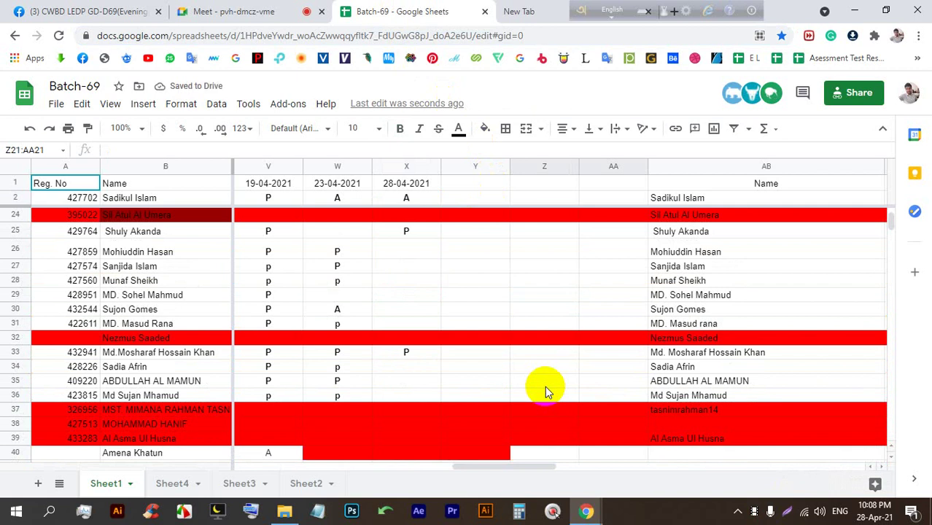
pyautogui.scroll(-4, 549, 387)
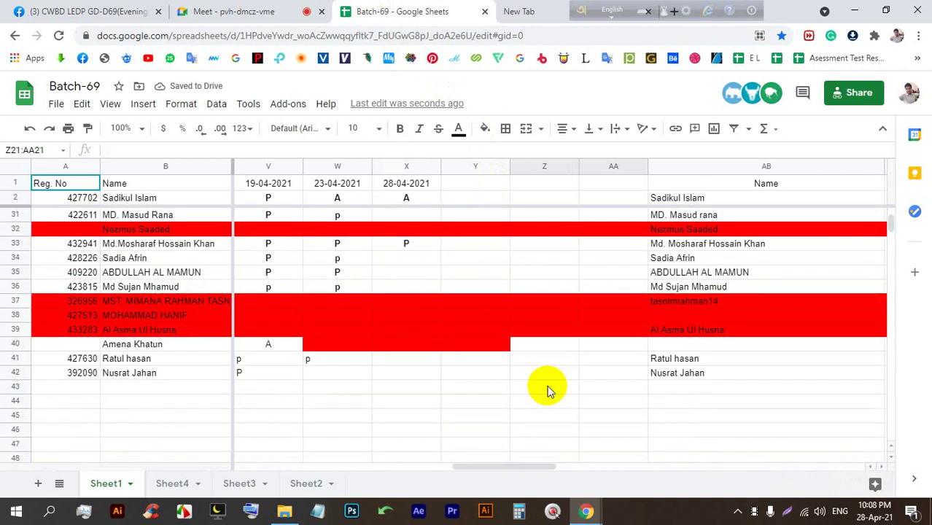
pyautogui.scroll(5, 540, 381)
pyautogui.scroll(6, 538, 379)
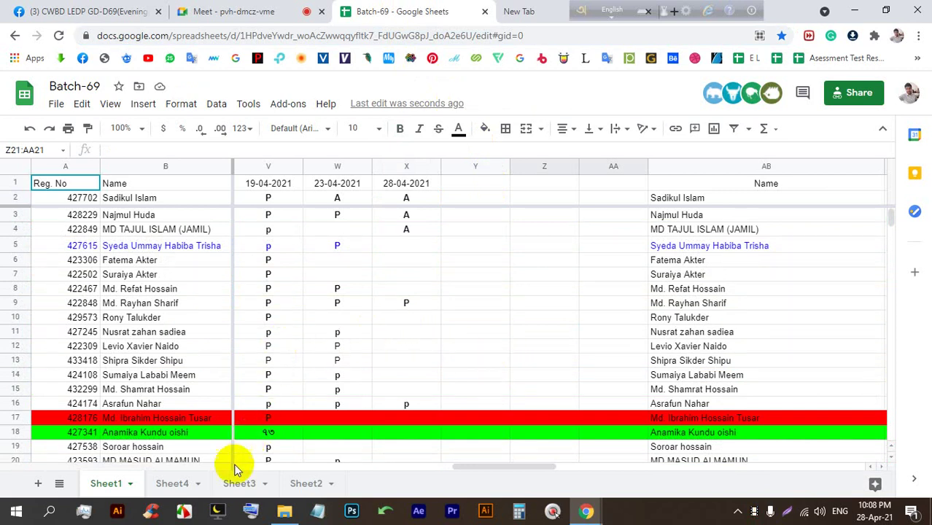
pyautogui.moveTo(461, 466); pyautogui.dragTo(444, 458)
pyautogui.click(486, 95)
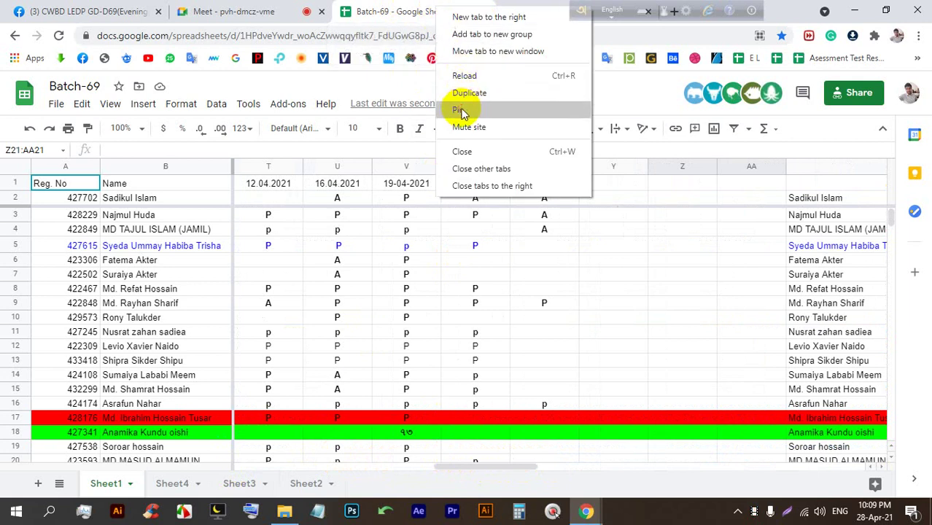
pyautogui.click(458, 109)
pyautogui.click(297, 8)
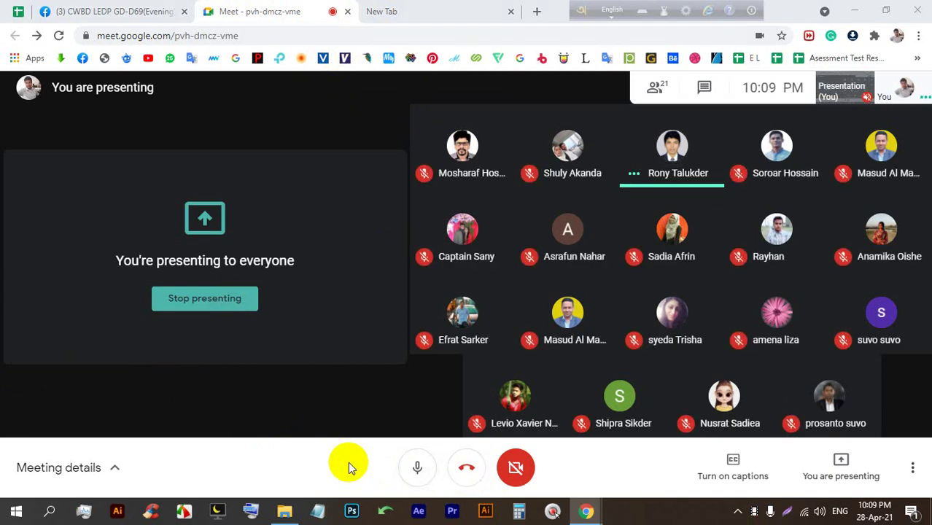
# Open and then close the SwordSoft Mousetrack click-visualiser window from the taskbar.
pyautogui.click(559, 513)
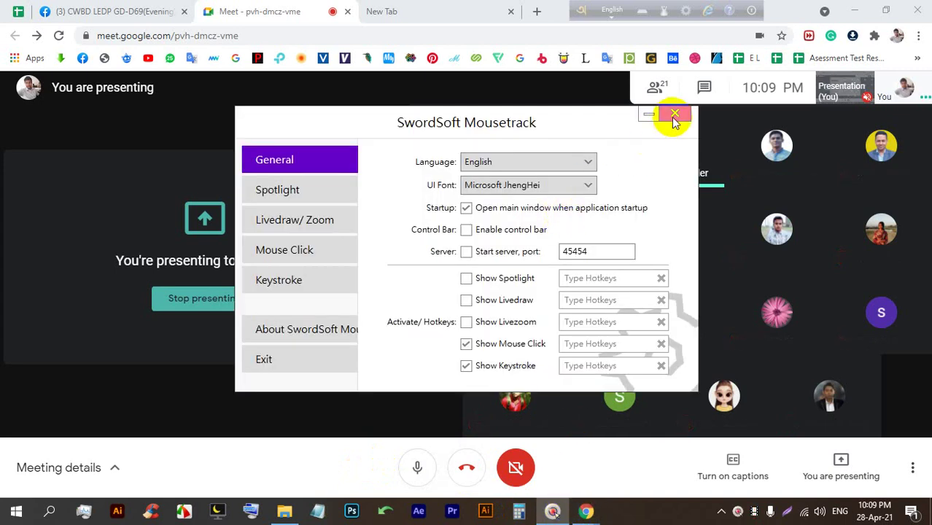
pyautogui.click(671, 116)
pyautogui.moveTo(725, 250)
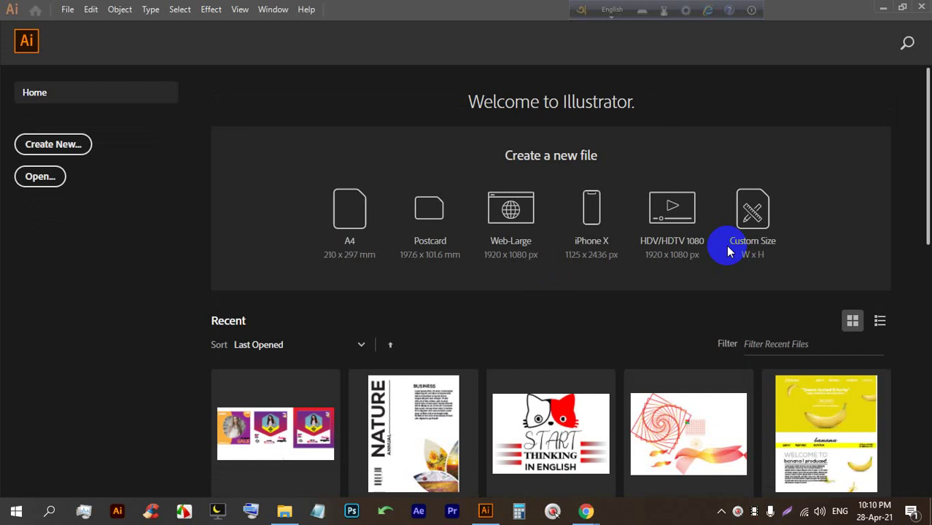
pyautogui.click(29, 42)
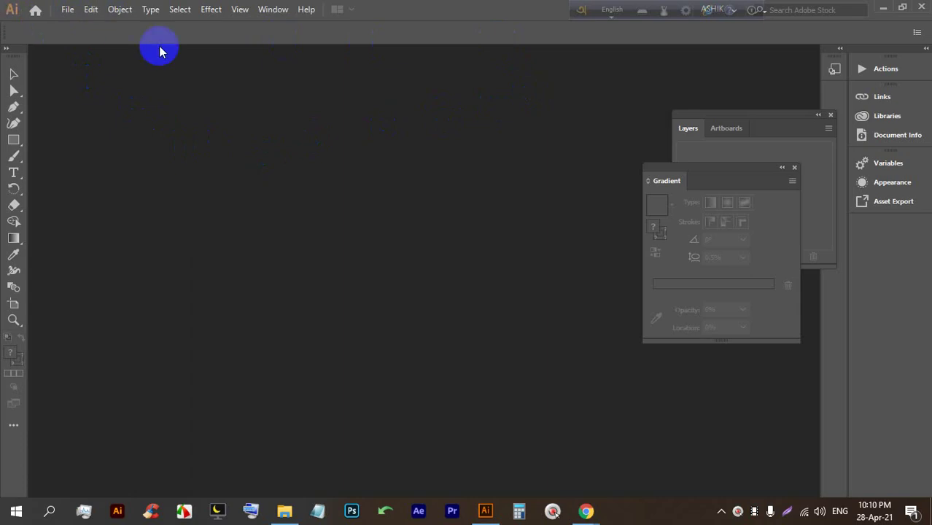
pyautogui.click(882, 8)
pyautogui.moveTo(431, 139)
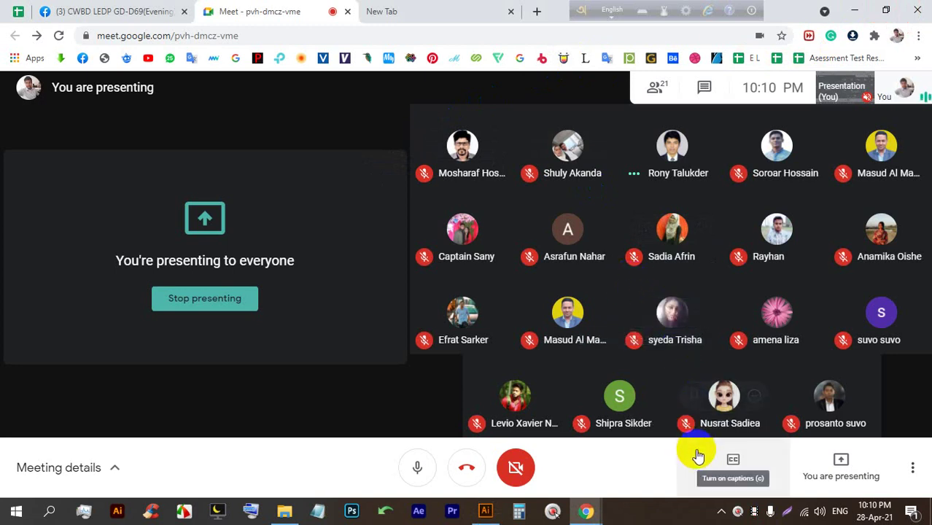
pyautogui.moveTo(485, 511)
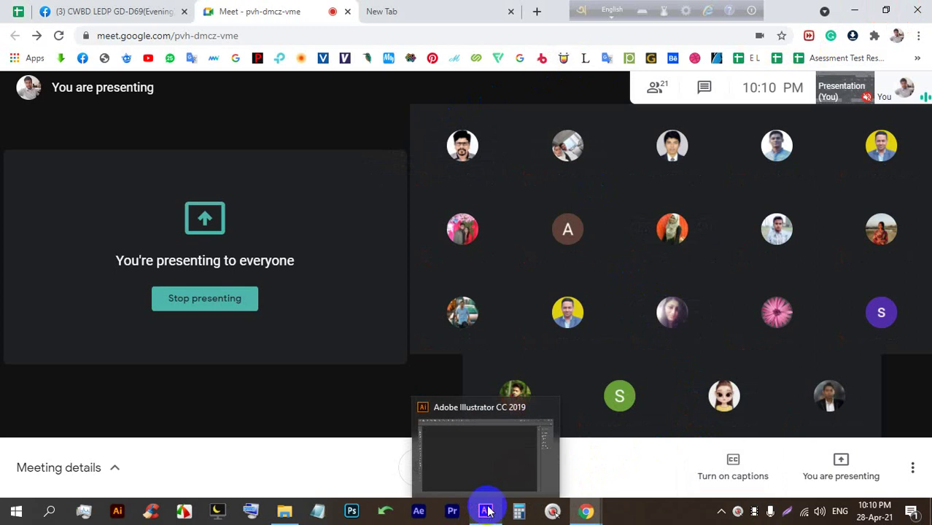
pyautogui.click(485, 514)
pyautogui.rightClick(485, 514)
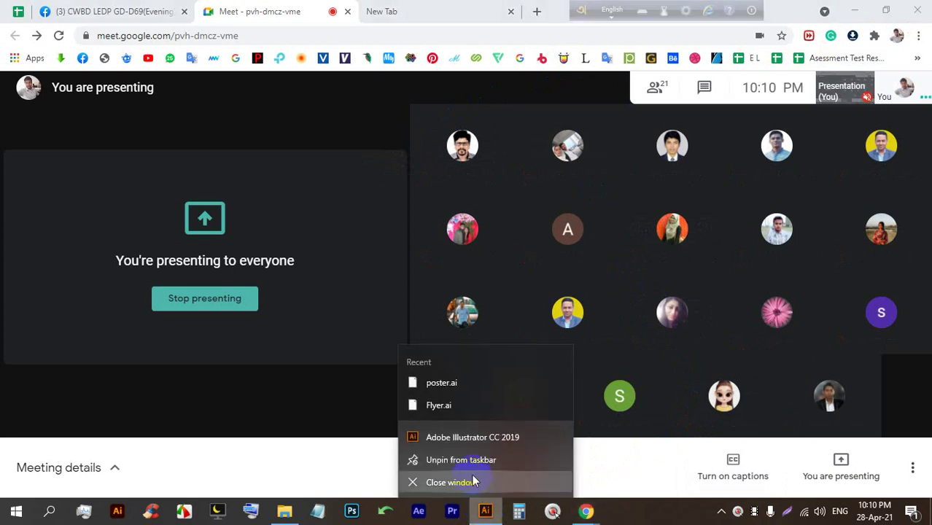
pyautogui.click(481, 441)
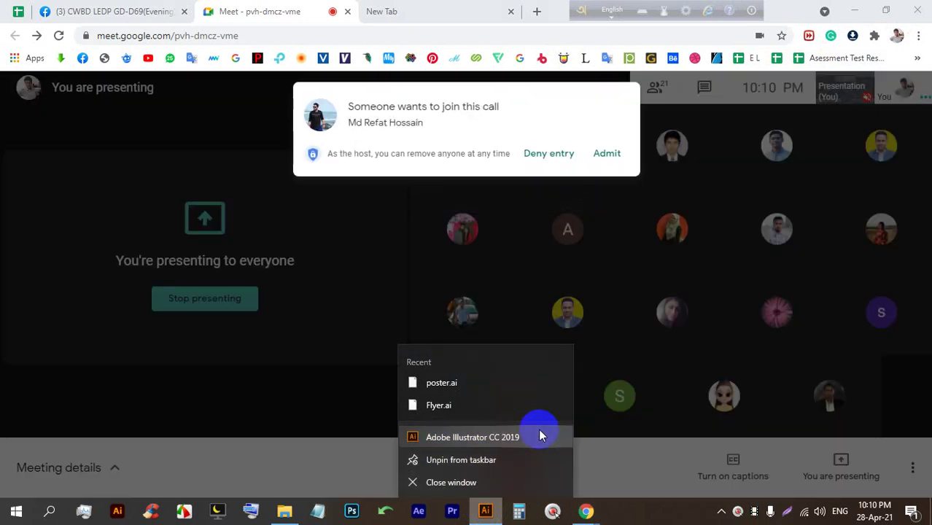
pyautogui.click(605, 155)
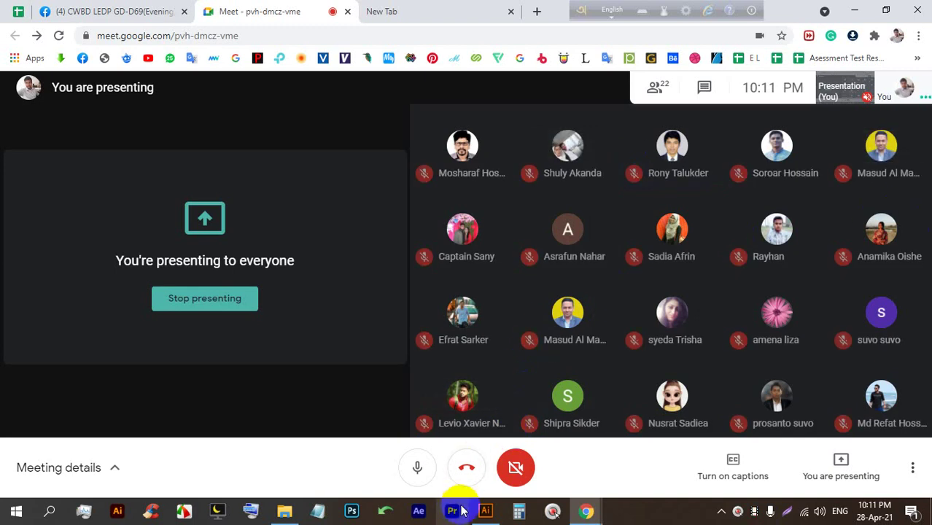
pyautogui.click(484, 510)
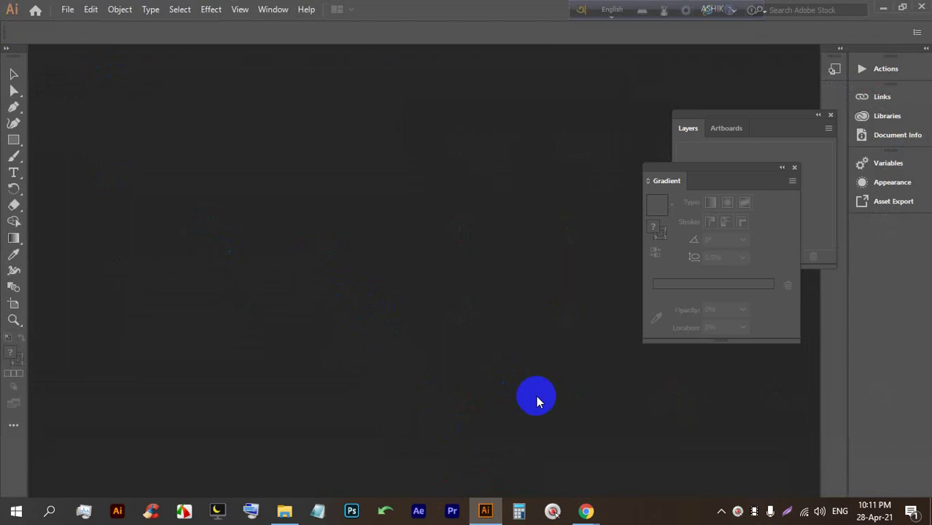
pyautogui.click(504, 445)
pyautogui.click(605, 156)
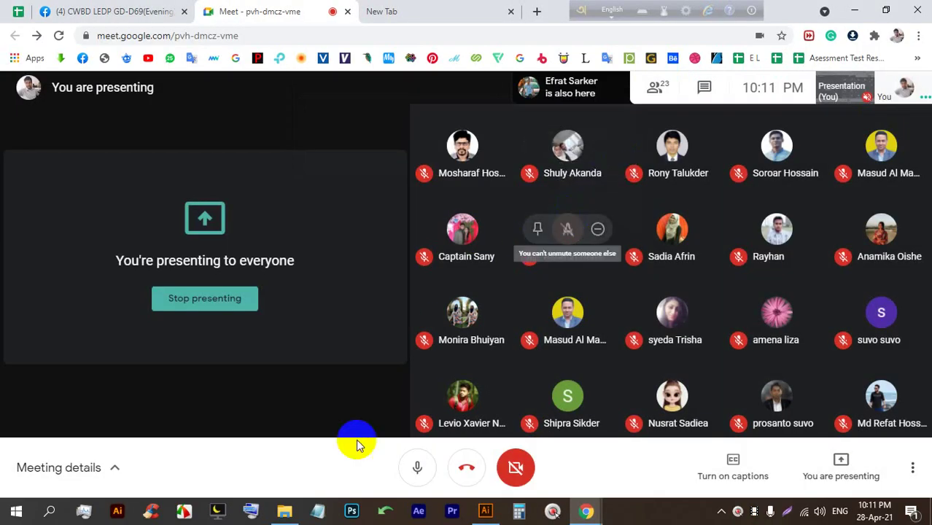
pyautogui.click(484, 511)
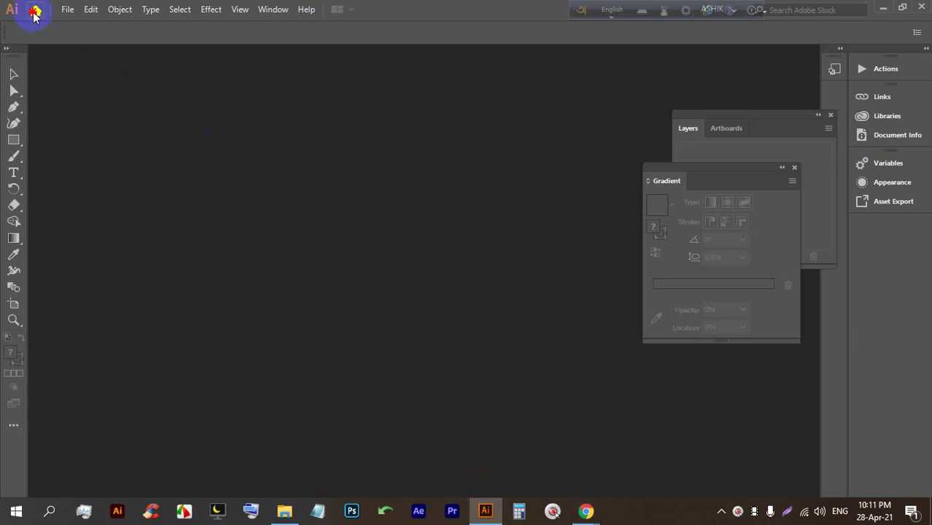
pyautogui.click(34, 10)
pyautogui.scroll(-3, 437, 364)
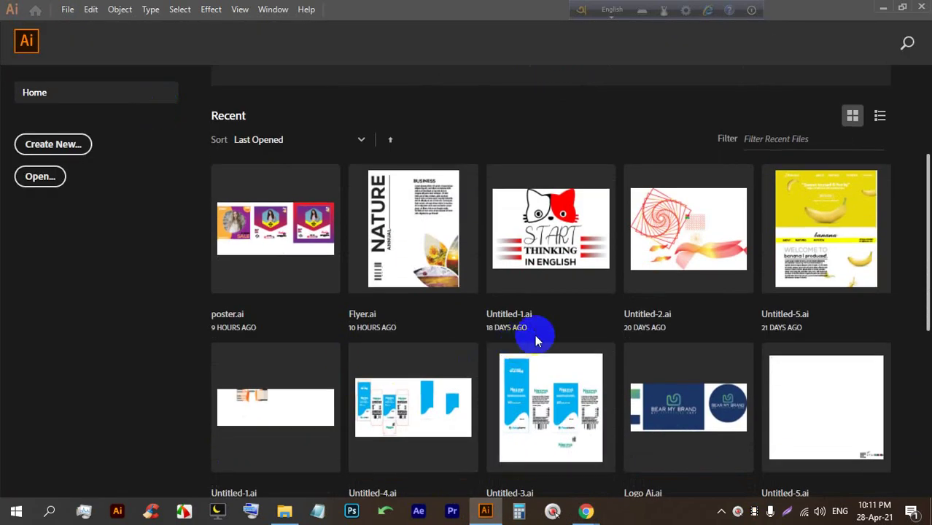
# Open Untitled-1.ai from Recent files and zoom in closely on the cat's eye.
pyautogui.click(552, 226)
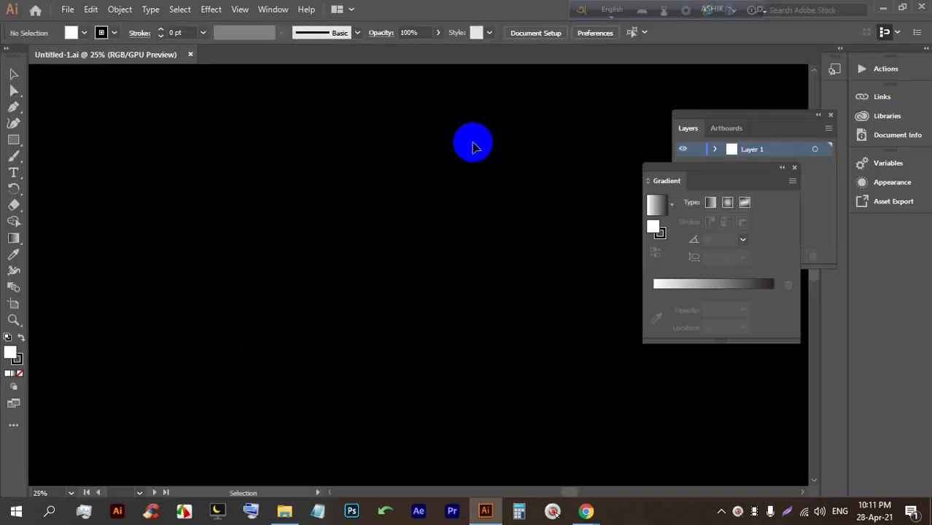
pyautogui.keyDown('alt'); pyautogui.scroll(2, 494, 268); pyautogui.keyUp('alt')
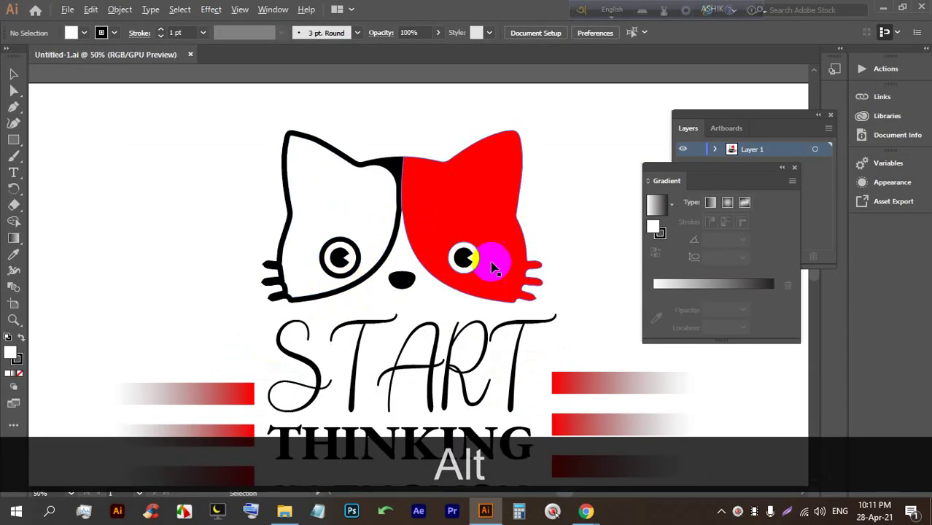
pyautogui.keyDown('alt'); pyautogui.scroll(2, 494, 268); pyautogui.keyUp('alt')
pyautogui.keyDown('alt'); pyautogui.scroll(3, 306, 201); pyautogui.keyUp('alt')
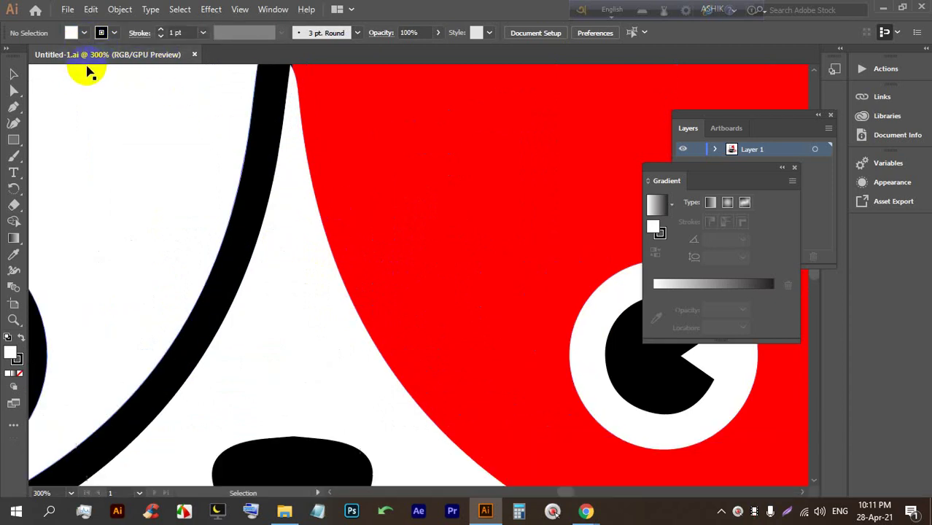
pyautogui.keyDown('alt'); pyautogui.scroll(1, 321, 172); pyautogui.keyUp('alt')
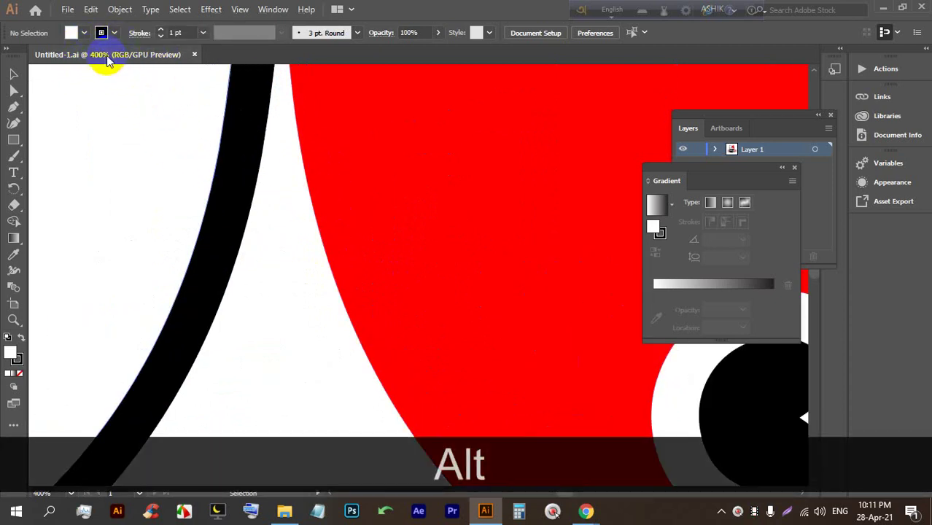
pyautogui.keyDown('alt'); pyautogui.scroll(-6, 322, 239); pyautogui.keyUp('alt')
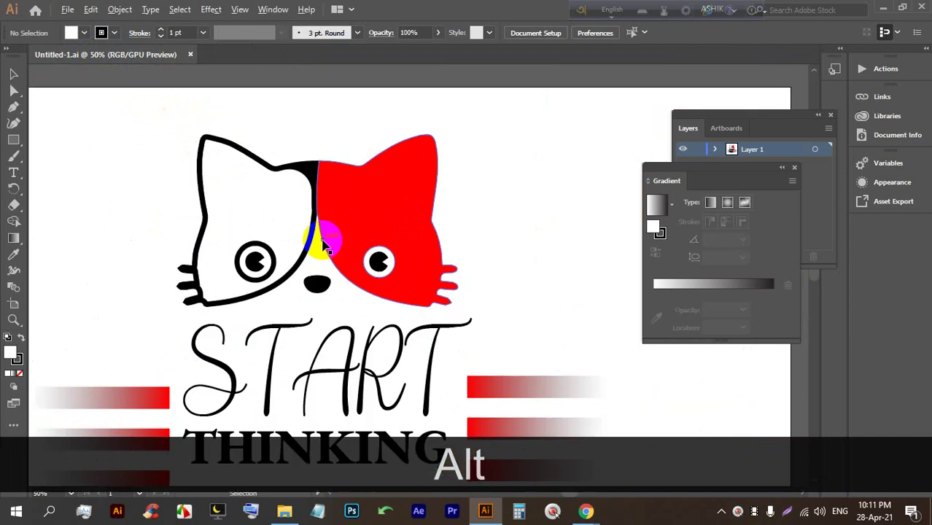
pyautogui.keyDown('alt'); pyautogui.scroll(6, 381, 258); pyautogui.keyUp('alt')
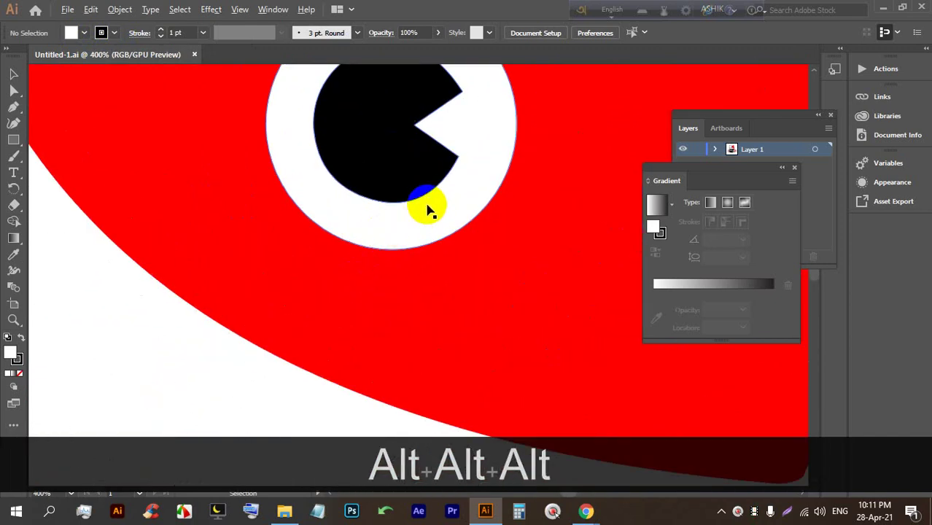
pyautogui.keyDown('alt'); pyautogui.scroll(6, 429, 211); pyautogui.keyUp('alt')
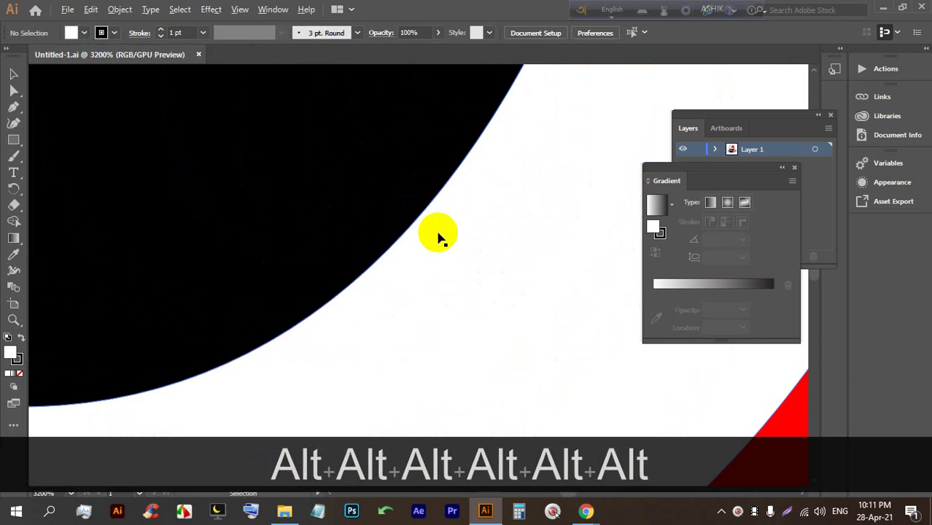
pyautogui.keyDown('alt'); pyautogui.scroll(1, 438, 235); pyautogui.keyUp('alt')
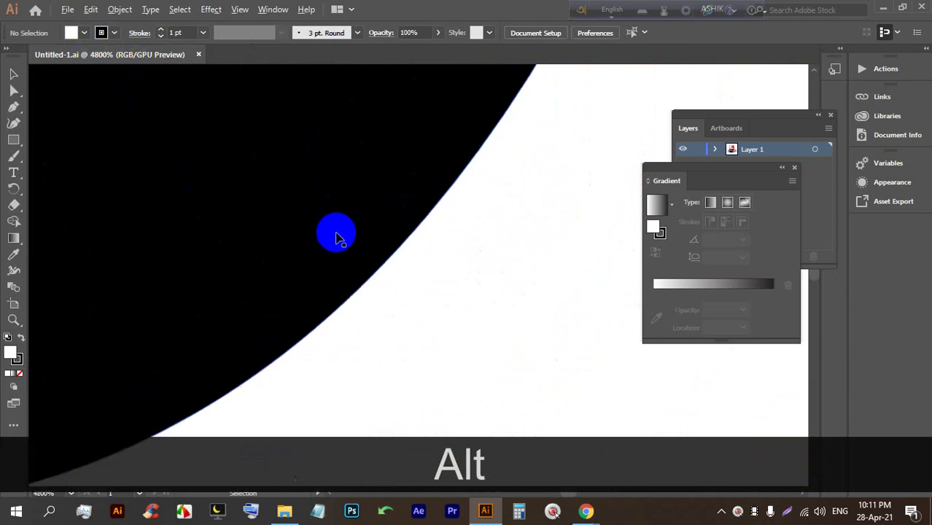
pyautogui.keyDown('alt'); pyautogui.scroll(1, 336, 238); pyautogui.keyUp('alt')
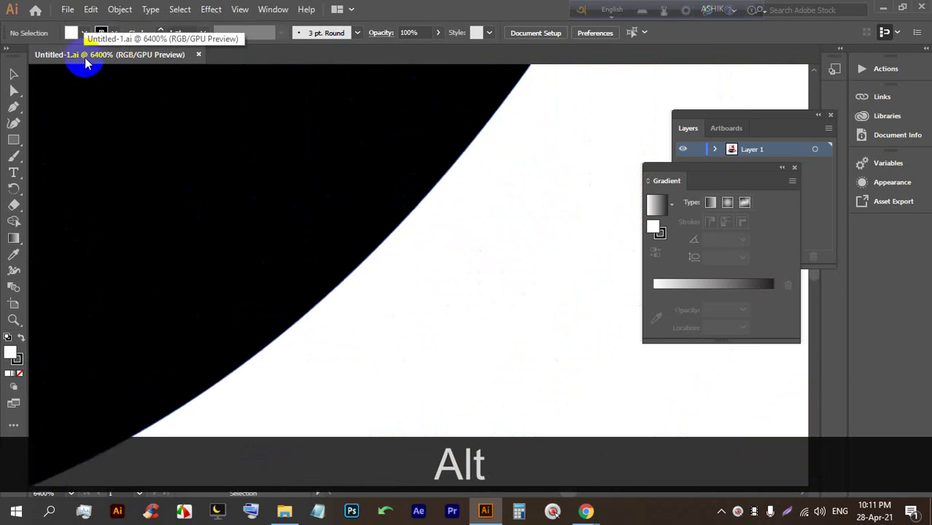
pyautogui.keyDown('alt'); pyautogui.scroll(1, 372, 216); pyautogui.keyUp('alt')
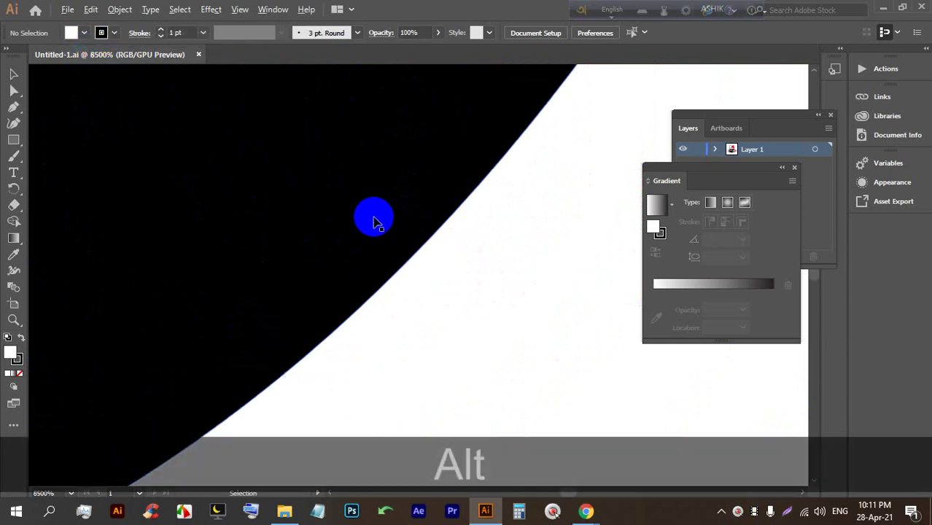
pyautogui.keyDown('alt'); pyautogui.scroll(1, 350, 226); pyautogui.keyUp('alt')
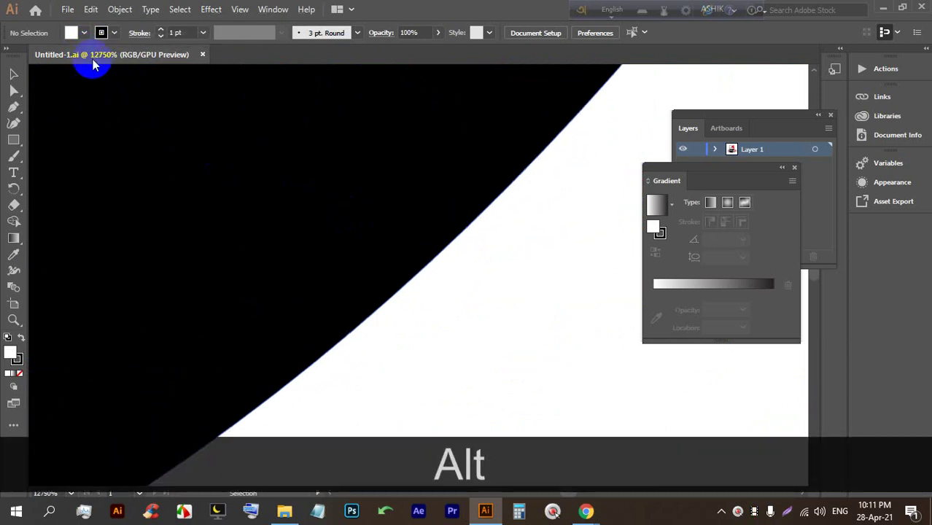
pyautogui.keyDown('alt'); pyautogui.scroll(1, 395, 206); pyautogui.keyUp('alt')
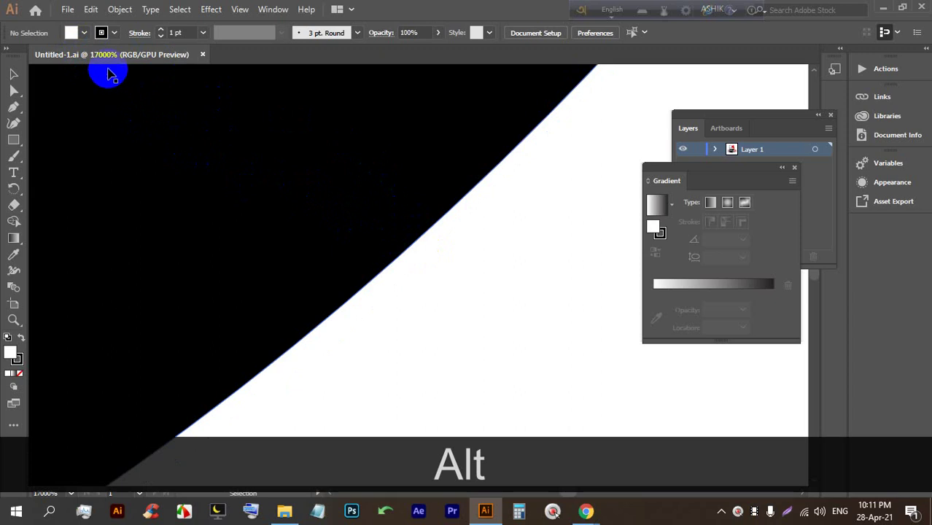
pyautogui.keyDown('alt'); pyautogui.scroll(1, 349, 250); pyautogui.keyUp('alt')
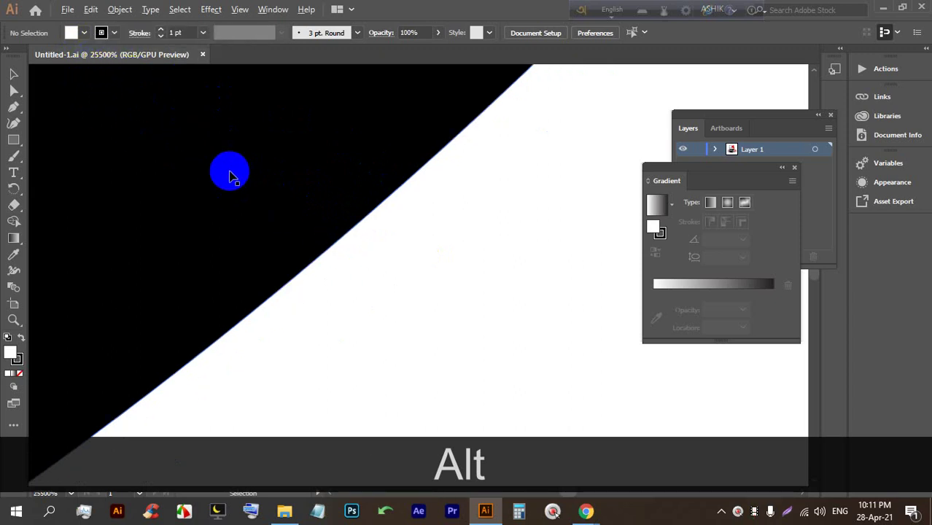
pyautogui.scroll(1, 263, 200)
pyautogui.scroll(1, 561, 295)
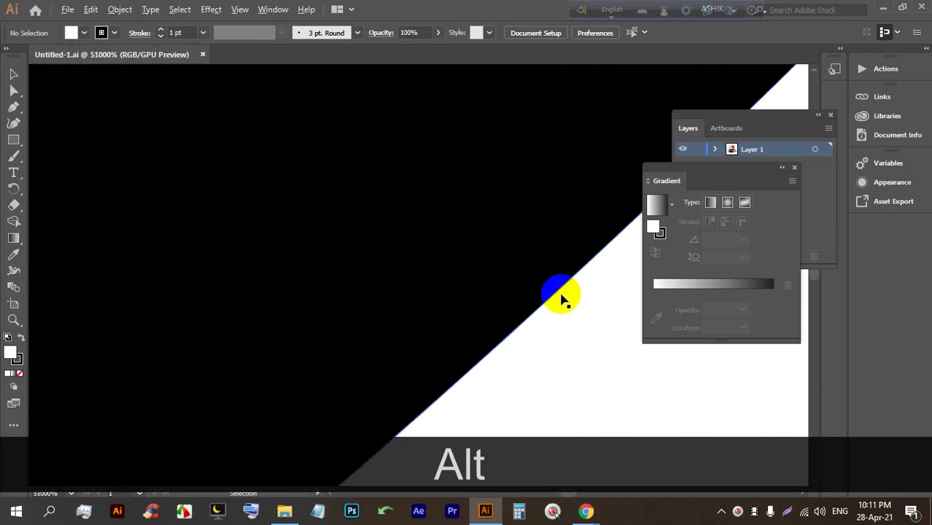
pyautogui.scroll(1, 343, 202)
pyautogui.scroll(1, 139, 112)
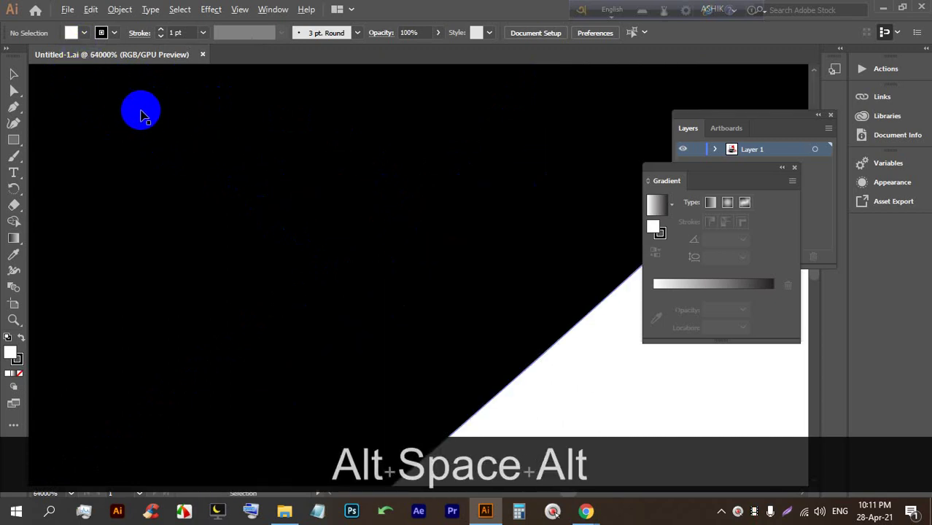
# Pan the magnified view along the edge of the eye's black shape.
pyautogui.press('space')
pyautogui.moveTo(580, 261); pyautogui.dragTo(635, 393)
pyautogui.moveTo(501, 332); pyautogui.dragTo(337, 227)
pyautogui.moveTo(530, 344); pyautogui.dragTo(275, 435)
pyautogui.press('alt')
pyautogui.press('space')
pyautogui.moveTo(333, 379); pyautogui.dragTo(106, 437)
pyautogui.moveTo(371, 194); pyautogui.dragTo(247, 441)
pyautogui.moveTo(479, 157); pyautogui.dragTo(275, 427)
pyautogui.moveTo(440, 169); pyautogui.dragTo(367, 391)
pyautogui.moveTo(394, 341); pyautogui.dragTo(418, 295)
# Zoom back out of the cat artwork and switch to Photoshop.
pyautogui.press('alt')
pyautogui.scroll(-9, 431, 277)
pyautogui.scroll(-2, 433, 306)
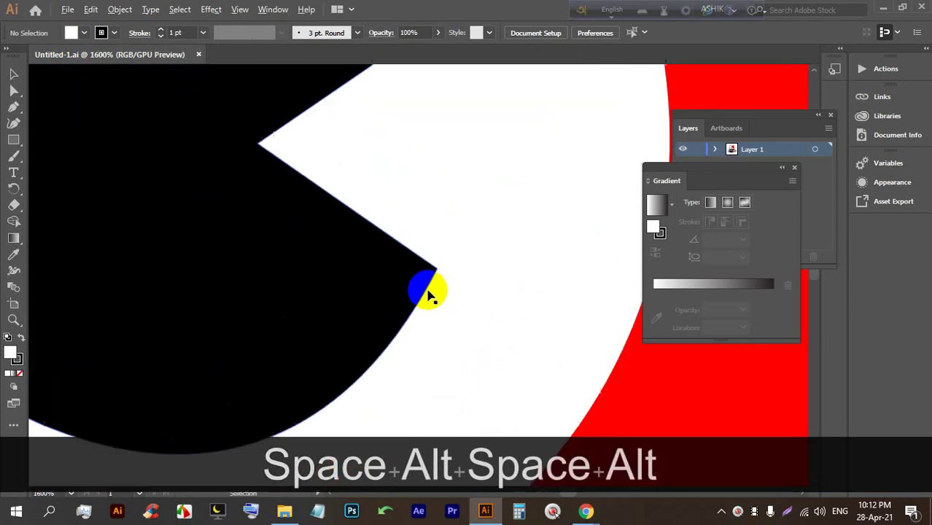
pyautogui.scroll(-2, 429, 267)
pyautogui.scroll(3, 433, 266)
pyautogui.scroll(-1, 434, 265)
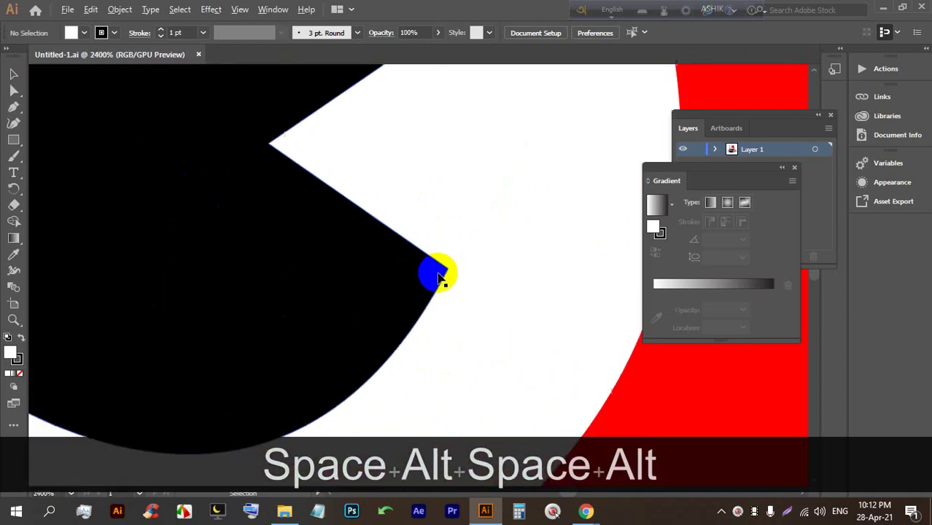
pyautogui.scroll(2, 437, 268)
pyautogui.click(354, 511)
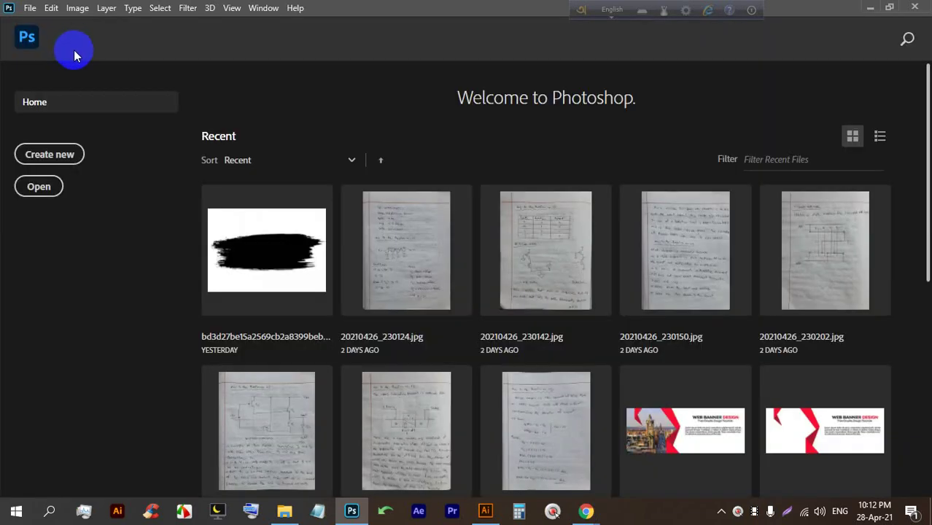
# Open Business-Card-Mockup-3.psd, then create a new document from the Web Large preset.
pyautogui.scroll(-5, 322, 119)
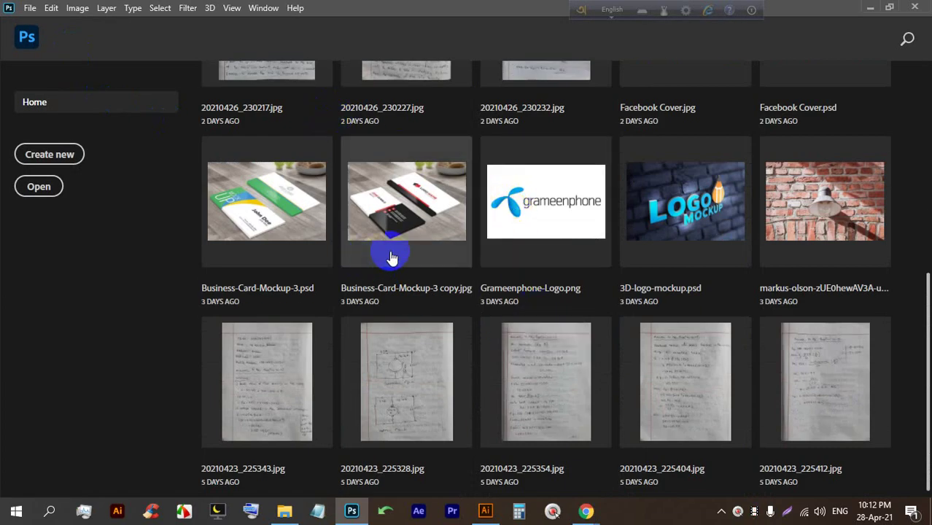
pyautogui.click(279, 202)
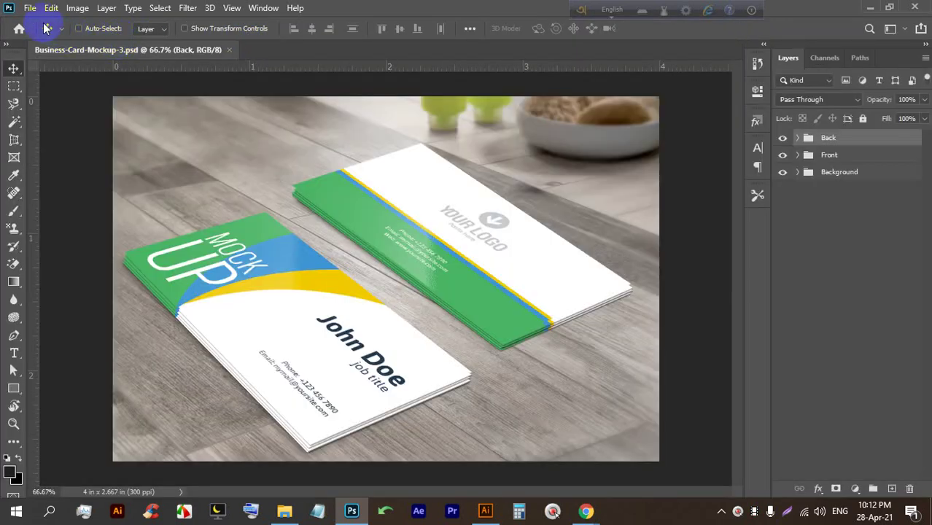
pyautogui.click(28, 9)
pyautogui.click(42, 22)
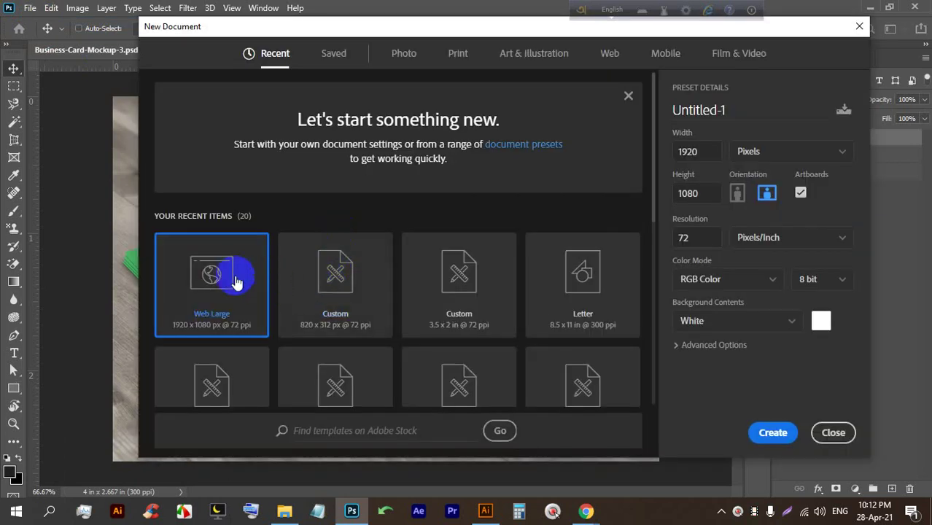
pyautogui.doubleClick(226, 272)
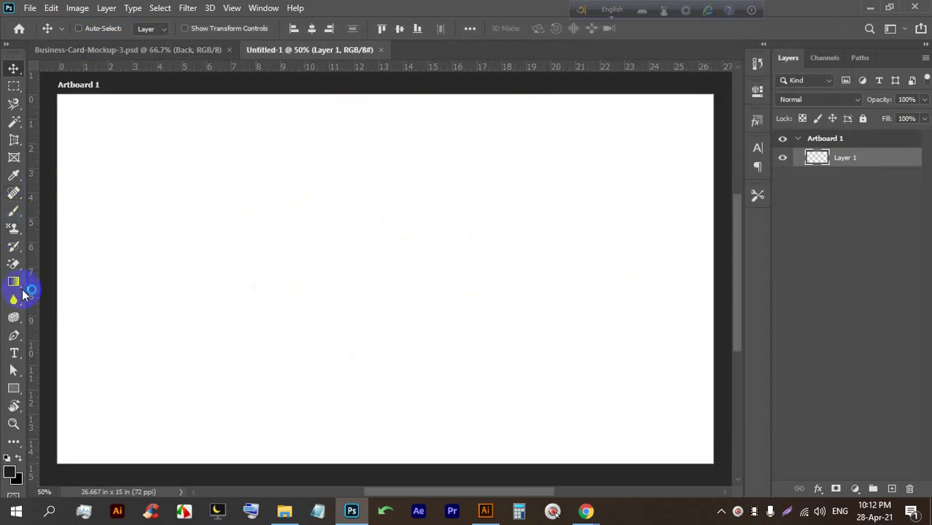
# Fill Artboard 1 with a white-to-red gradient and zoom in and out to inspect it.
pyautogui.click(13, 281)
pyautogui.moveTo(193, 196); pyautogui.dragTo(517, 317)
pyautogui.scroll(3, 430, 293)
pyautogui.scroll(15, 431, 292)
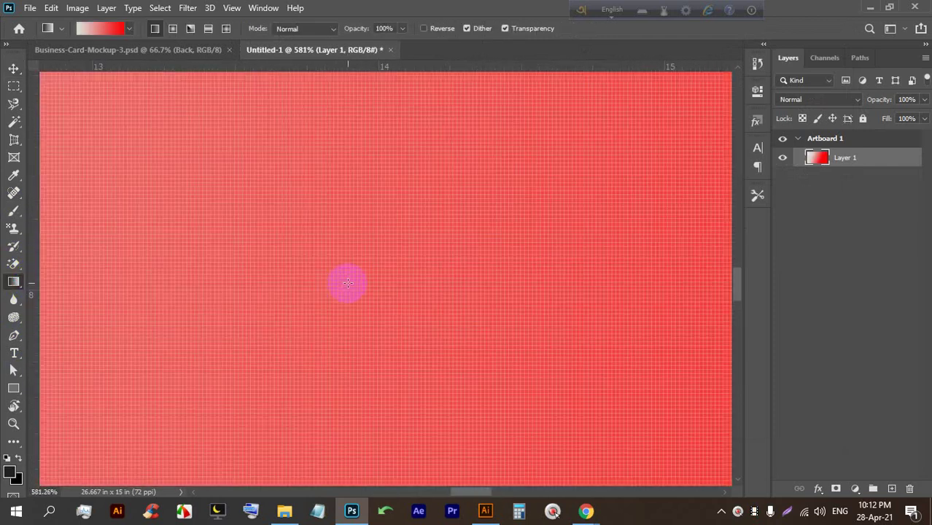
pyautogui.scroll(5, 359, 277)
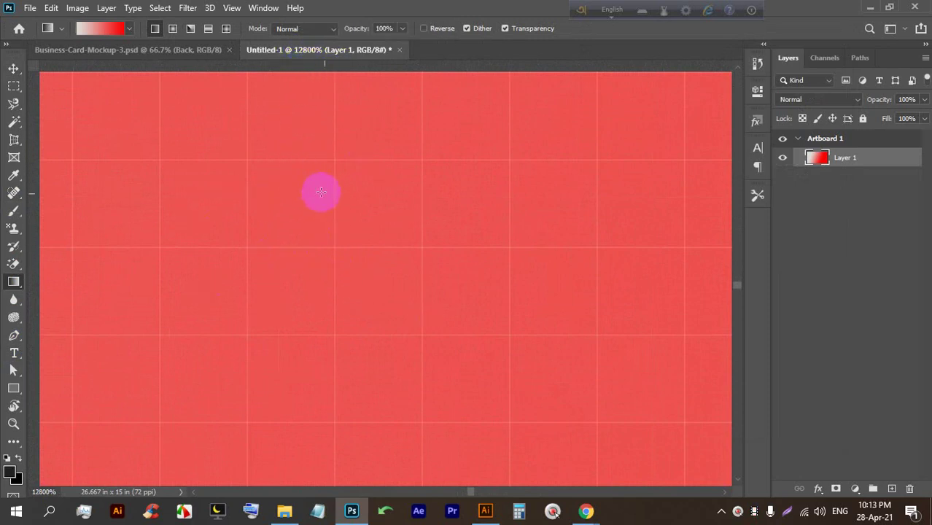
pyautogui.scroll(-3, 345, 179)
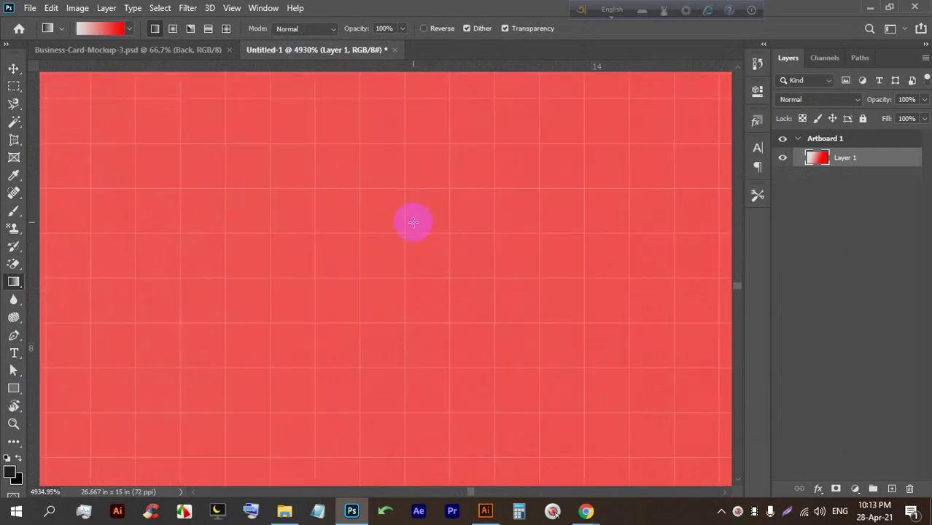
pyautogui.scroll(-6, 413, 239)
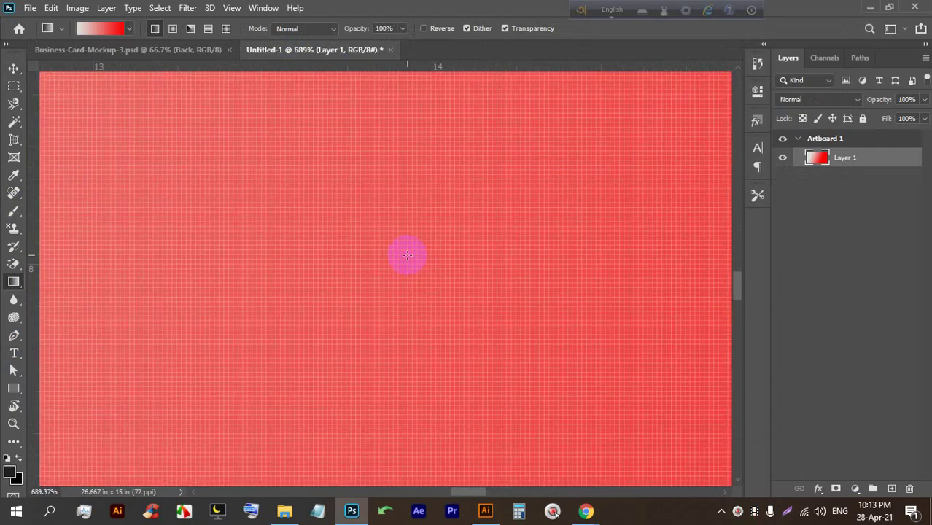
pyautogui.scroll(5, 407, 255)
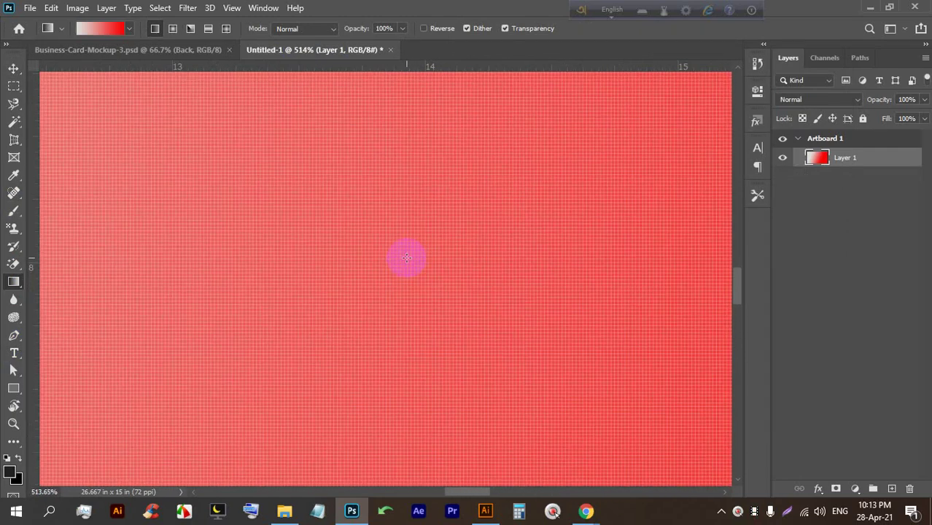
pyautogui.scroll(-1, 407, 257)
# Bring Illustrator back, zoom around the cat artwork, then close Untitled-1.ai.
pyautogui.moveTo(487, 516)
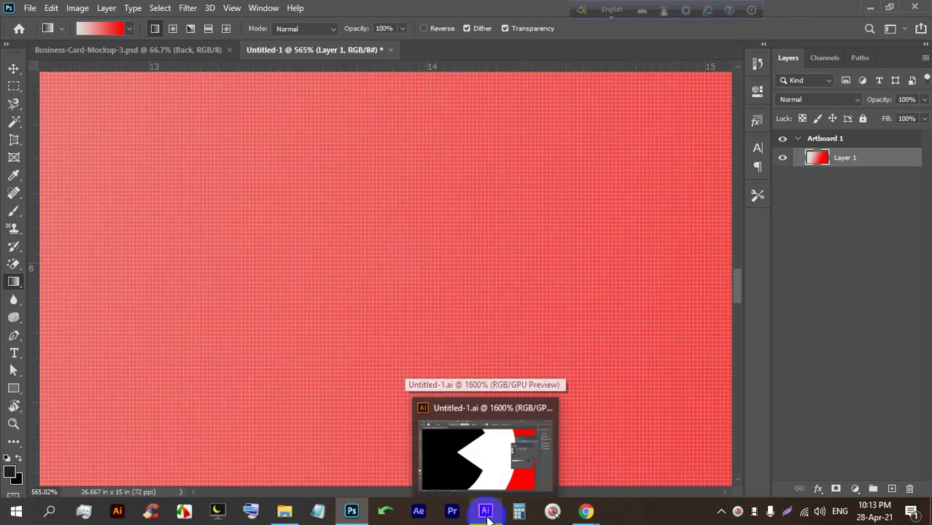
pyautogui.click(486, 512)
pyautogui.scroll(3, 434, 357)
pyautogui.scroll(-5, 434, 357)
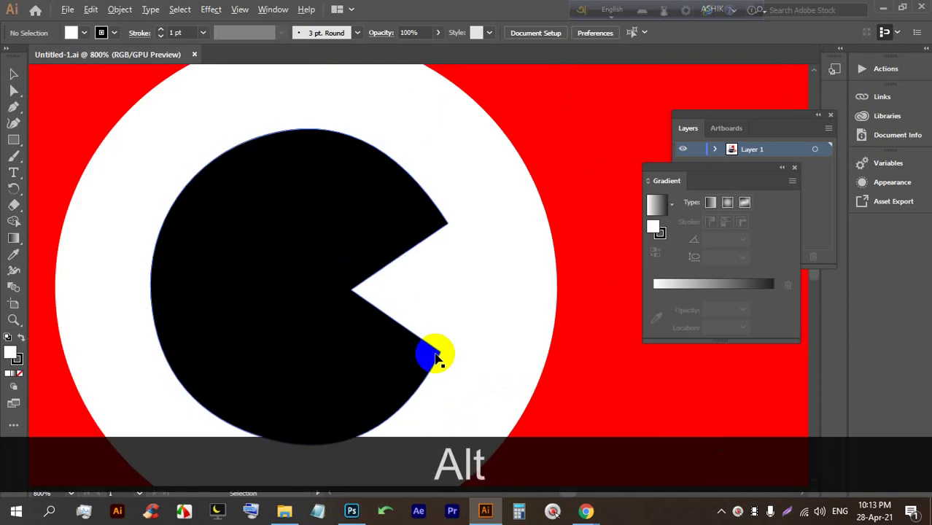
pyautogui.scroll(-4, 410, 308)
pyautogui.scroll(-5, 414, 310)
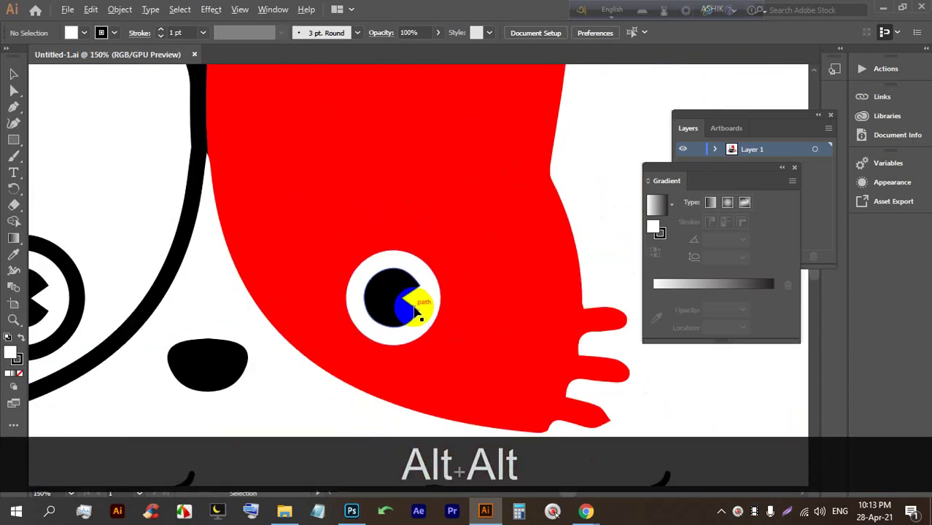
pyautogui.scroll(1, 416, 311)
pyautogui.scroll(-1, 417, 312)
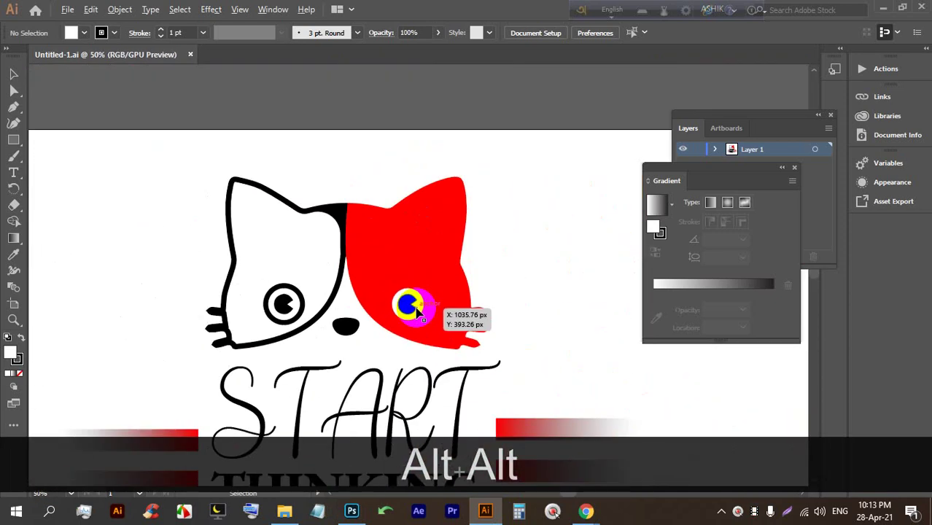
pyautogui.scroll(2, 418, 310)
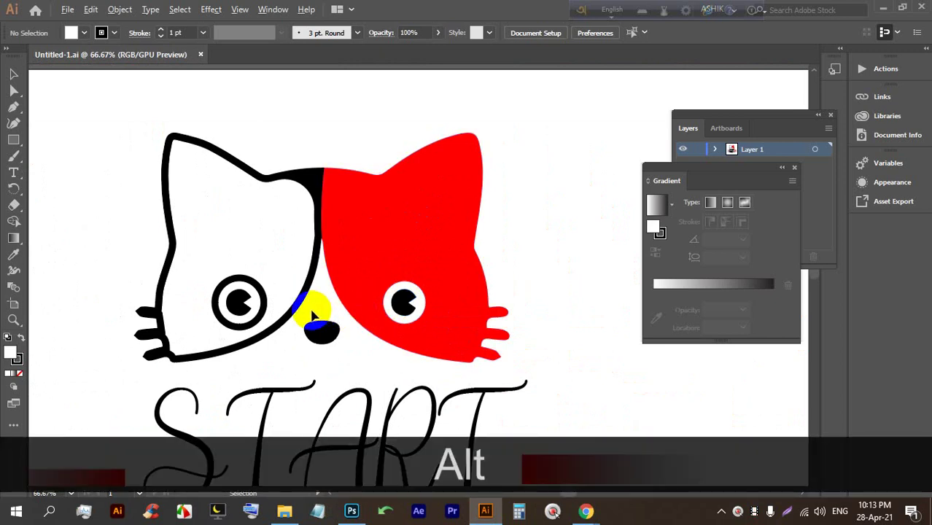
pyautogui.scroll(1, 314, 315)
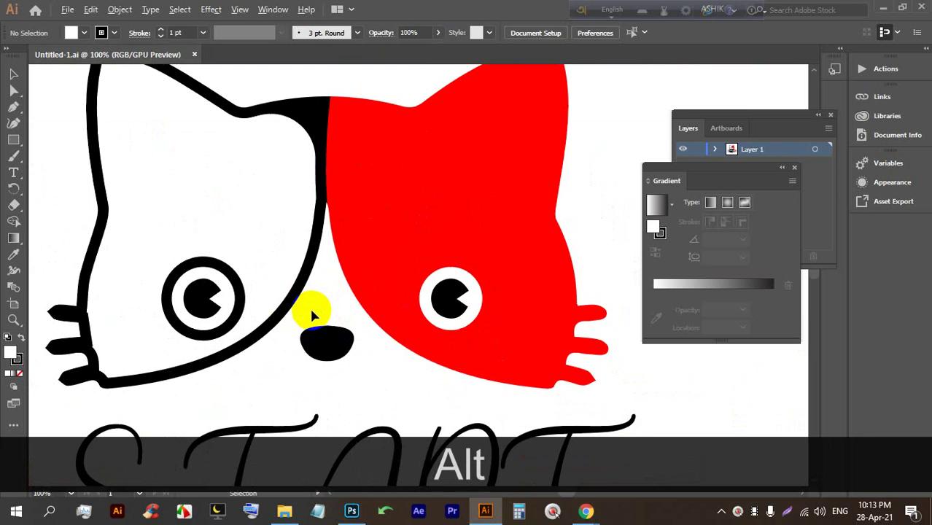
pyautogui.scroll(-1, 311, 315)
pyautogui.click(195, 56)
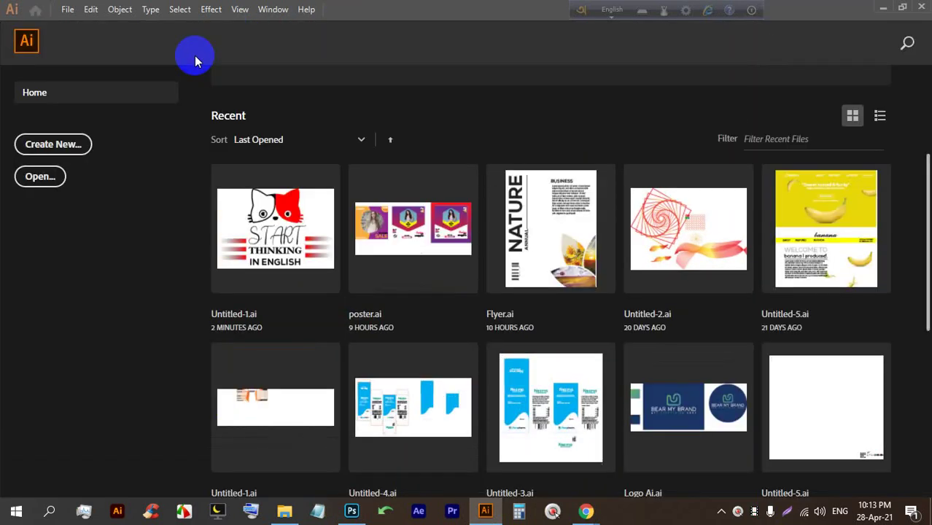
# Close Illustrator's Home screen and switch to the Google Meet window from Chrome's taskbar preview.
pyautogui.click(29, 41)
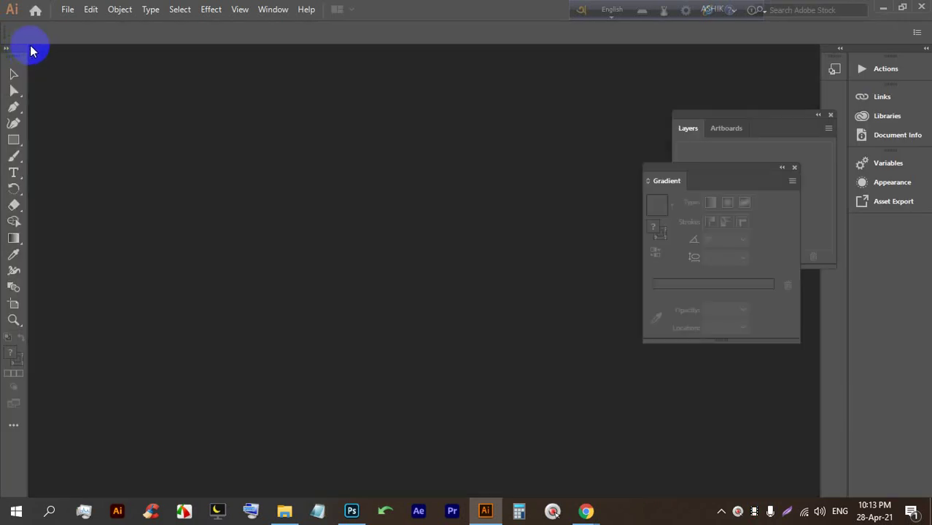
pyautogui.moveTo(584, 507)
pyautogui.click(507, 458)
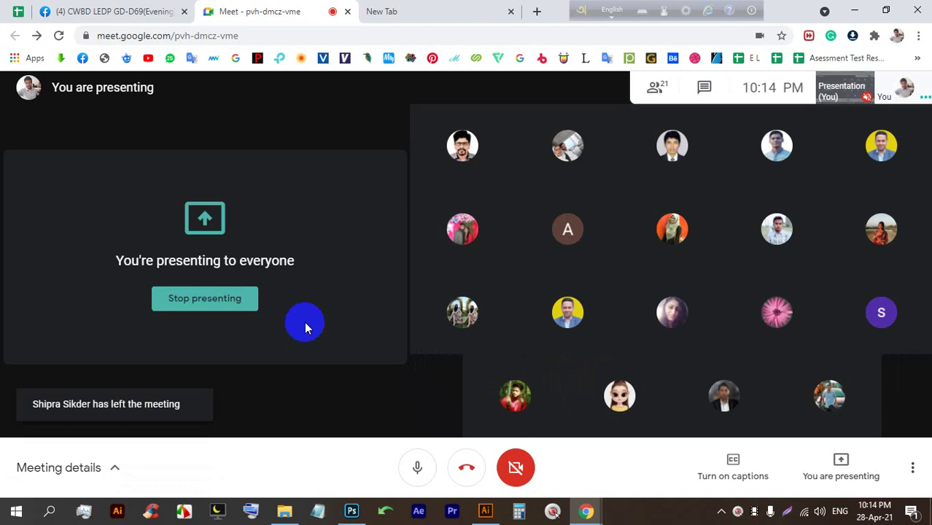
# Close the Layers and Gradient panels, then create and discard a document from a recent preset.
pyautogui.click(485, 512)
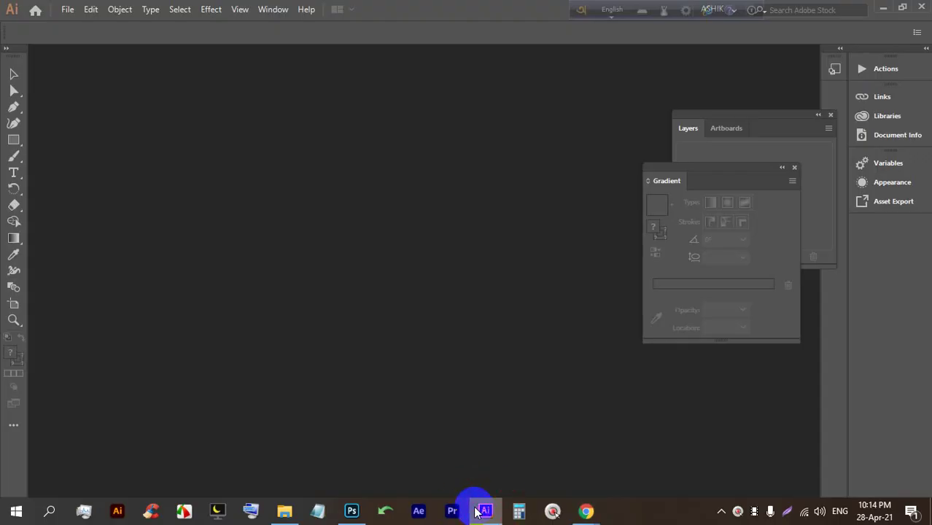
pyautogui.click(830, 115)
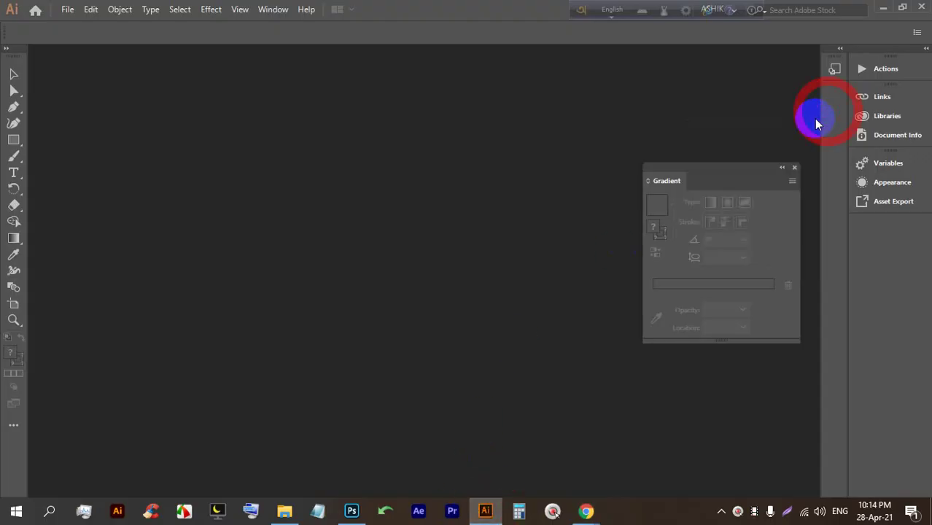
pyautogui.click(794, 168)
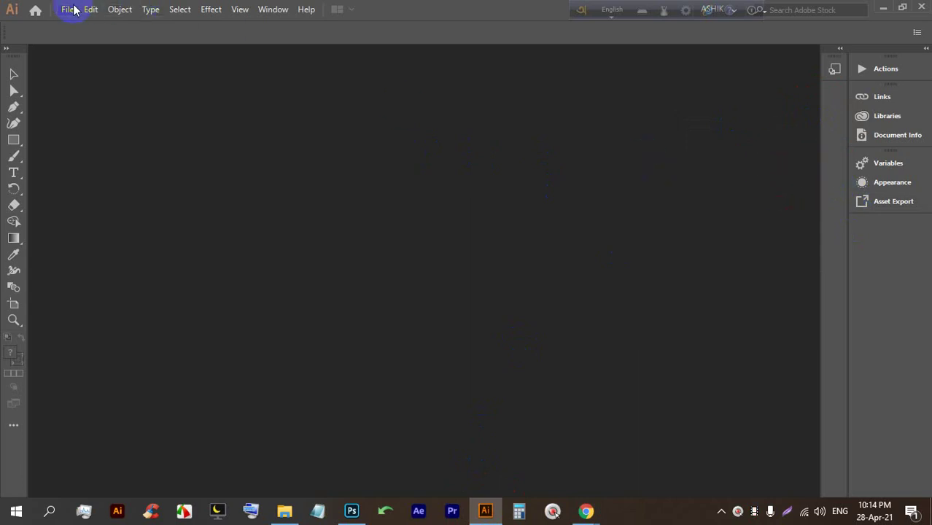
pyautogui.click(68, 9)
pyautogui.click(161, 28)
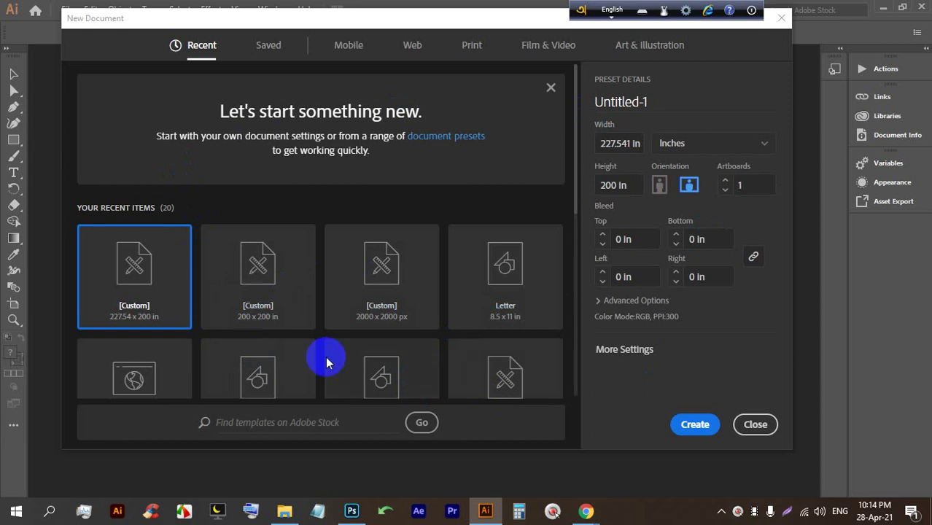
pyautogui.doubleClick(249, 256)
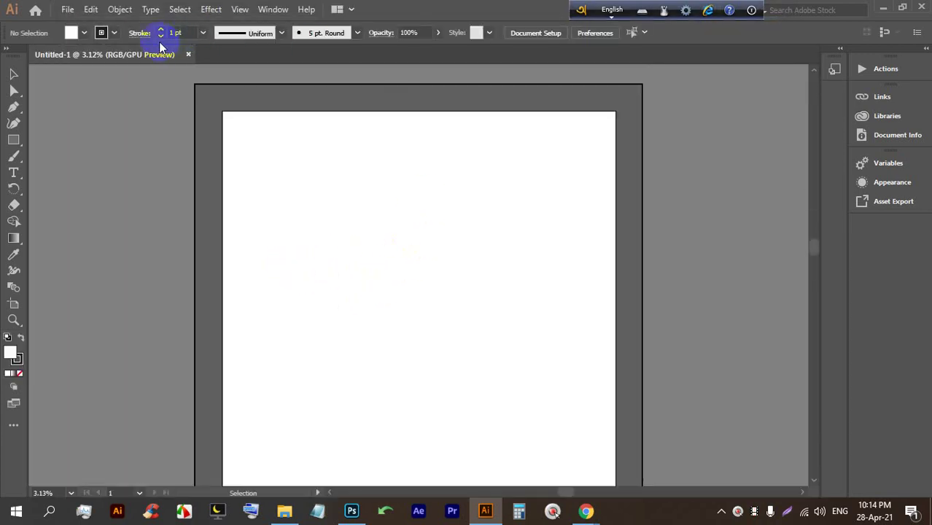
pyautogui.click(188, 55)
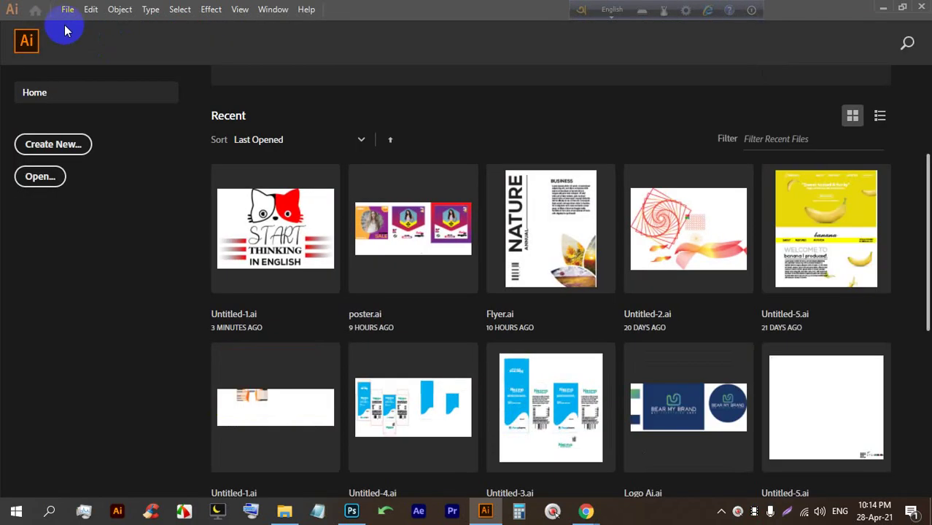
# Create a new document in Pixels with Width 800 and Height 800.
pyautogui.click(67, 9)
pyautogui.click(89, 27)
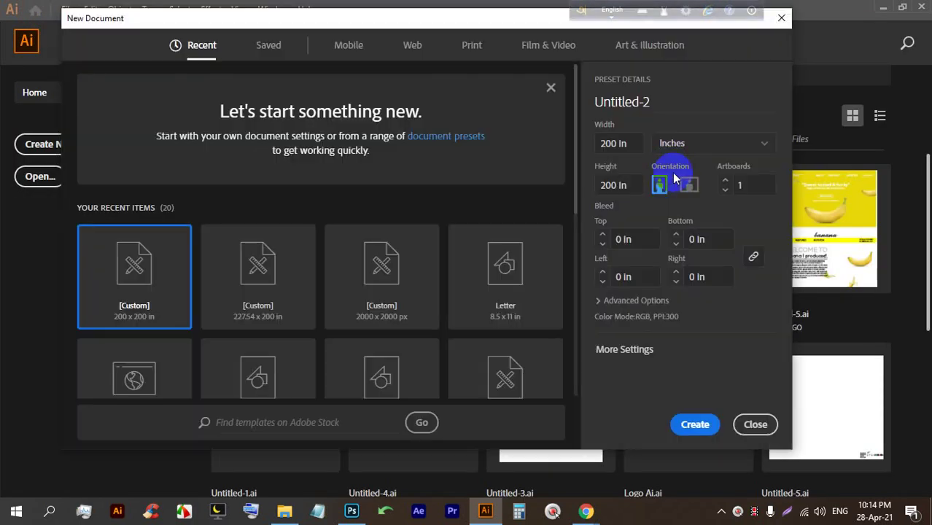
pyautogui.click(669, 144)
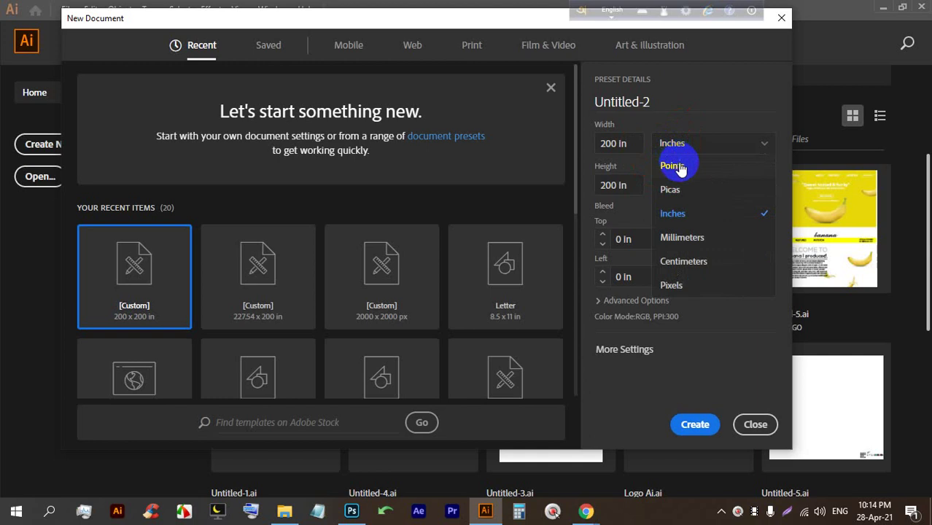
pyautogui.click(675, 282)
pyautogui.click(619, 143)
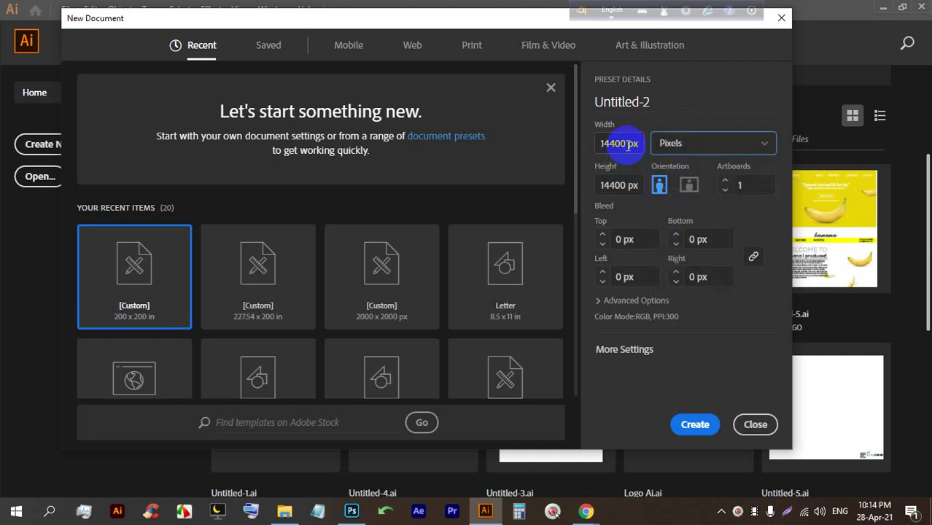
pyautogui.write('800')
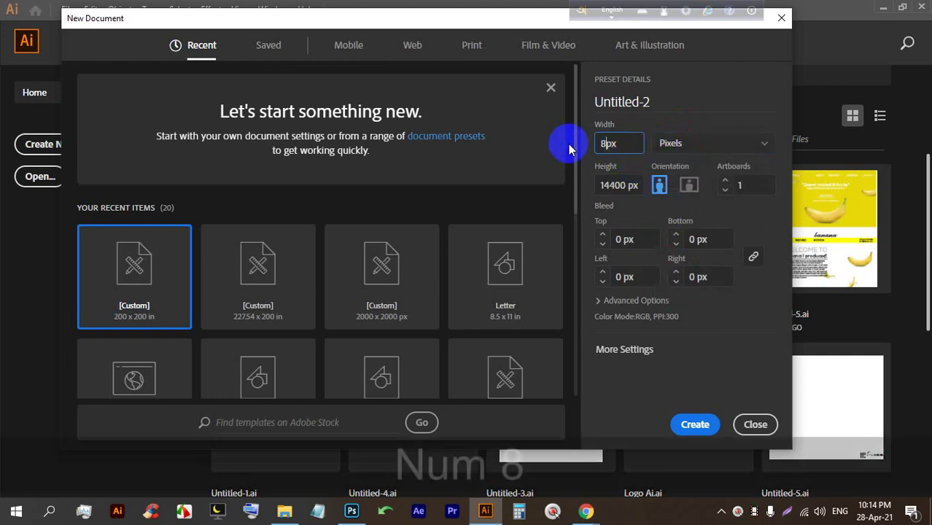
pyautogui.click(619, 186)
pyautogui.write('800')
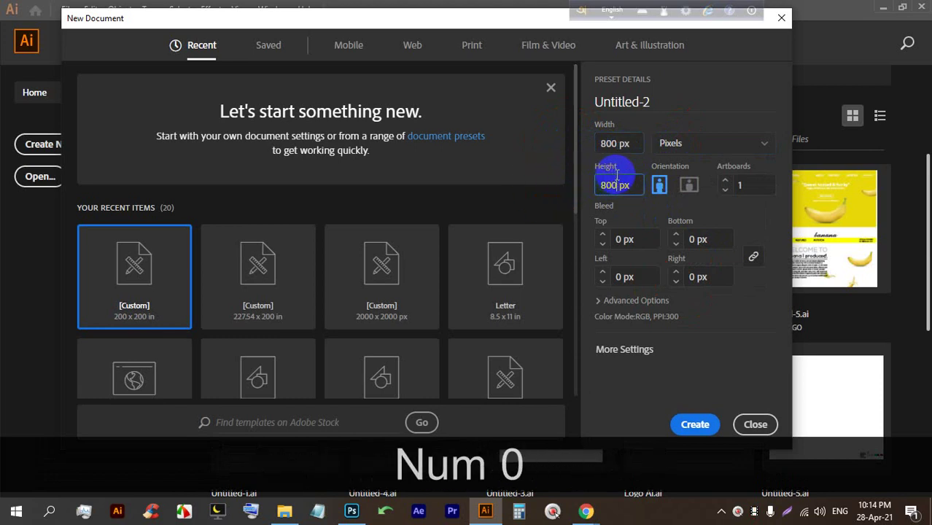
pyautogui.click(693, 425)
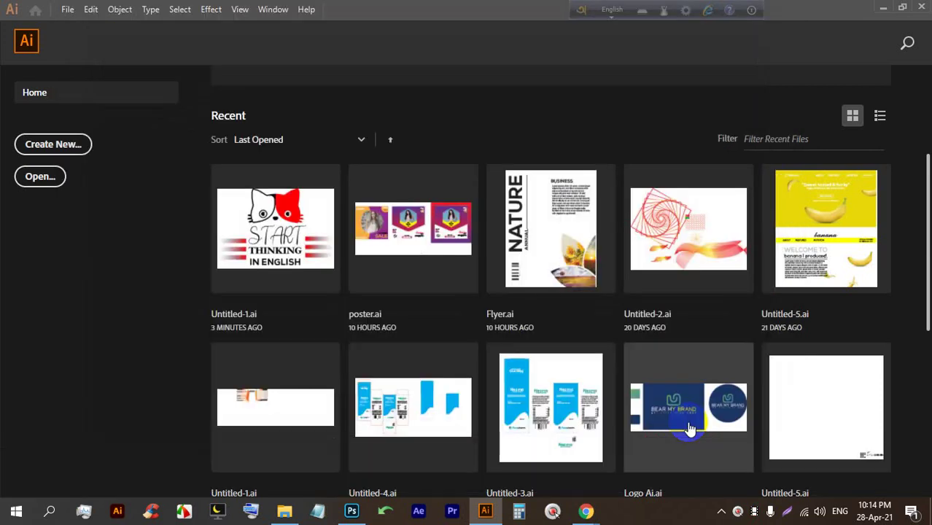
pyautogui.press('alt')
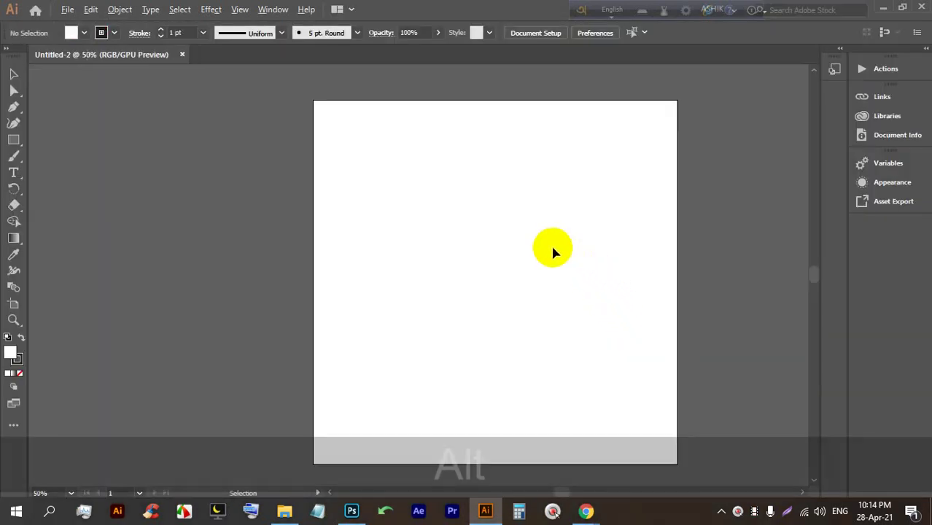
pyautogui.hotkey('alt', 'space')
pyautogui.moveTo(578, 248); pyautogui.dragTo(556, 264)
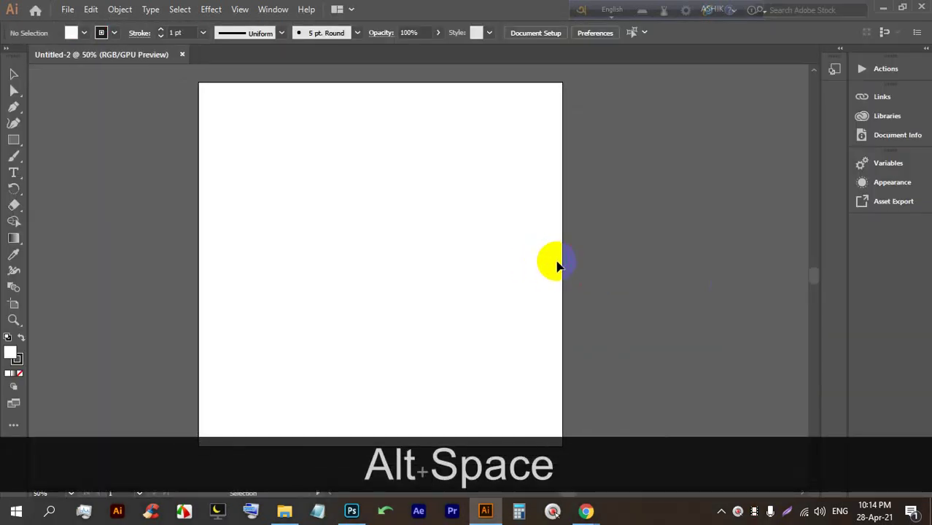
pyautogui.scroll(-1, 540, 261)
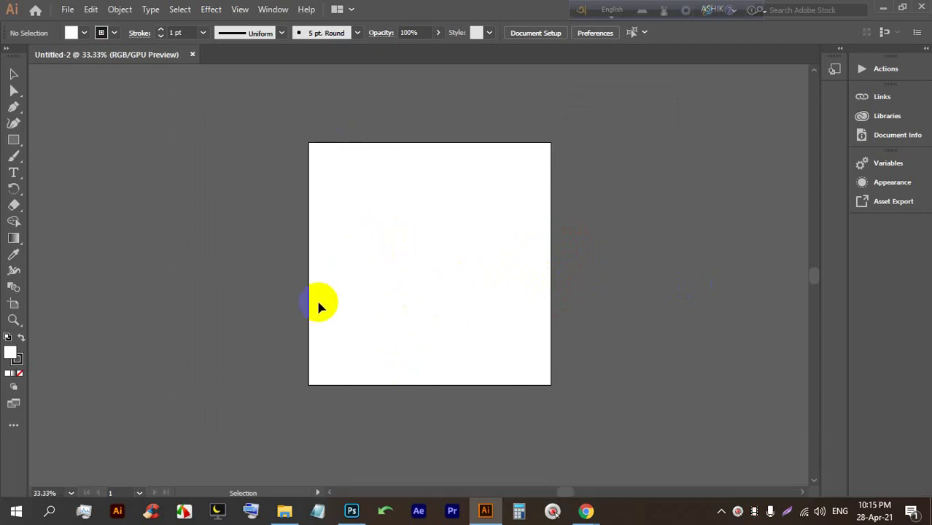
pyautogui.scroll(3, 486, 232)
pyautogui.scroll(-2, 460, 240)
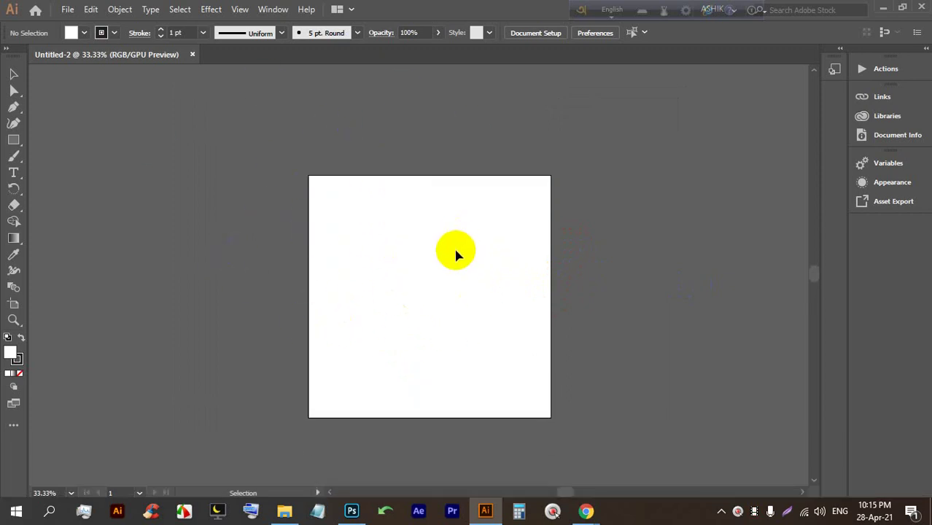
pyautogui.click(733, 9)
pyautogui.click(775, 31)
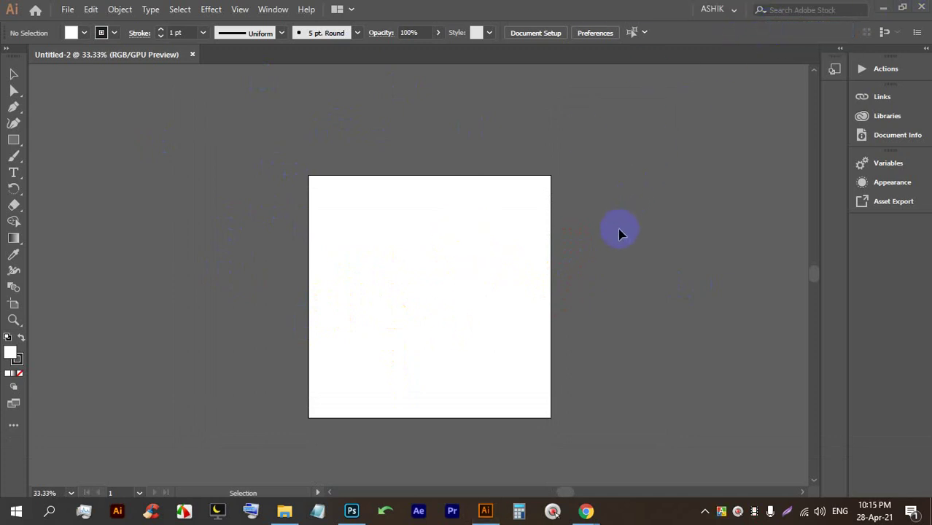
pyautogui.click(785, 515)
# Draw four red annotation boxes over the screen with the annotation overlay.
pyautogui.moveTo(930, 502); pyautogui.dragTo(2, 3)
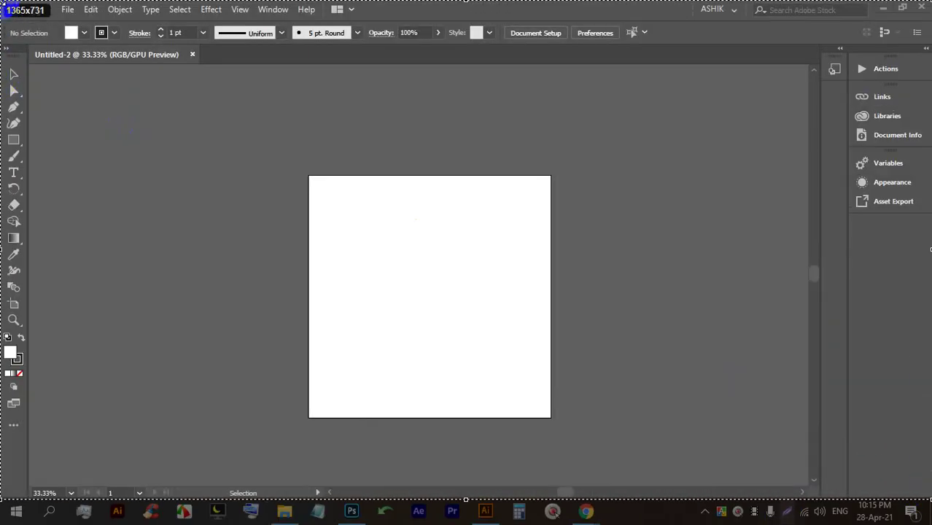
pyautogui.click(919, 422)
pyautogui.moveTo(58, 3)
pyautogui.mouseDown()
pyautogui.moveTo(98, 20)
pyautogui.moveTo(407, 20)
pyautogui.mouseUp()
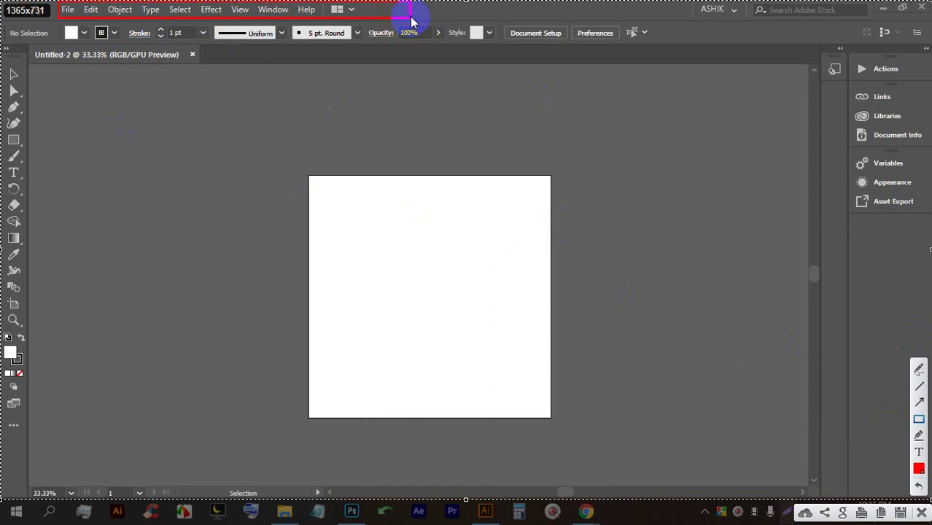
pyautogui.moveTo(45, 23)
pyautogui.mouseDown()
pyautogui.moveTo(245, 43)
pyautogui.moveTo(656, 58)
pyautogui.moveTo(684, 50)
pyautogui.mouseUp()
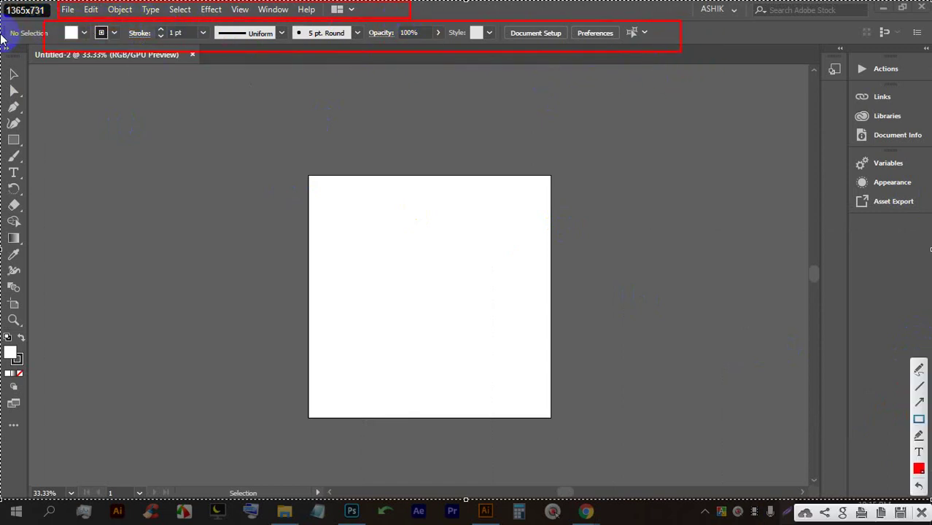
pyautogui.moveTo(2, 55)
pyautogui.mouseDown()
pyautogui.moveTo(27, 149)
pyautogui.moveTo(46, 350)
pyautogui.moveTo(37, 446)
pyautogui.moveTo(31, 437)
pyautogui.mouseUp()
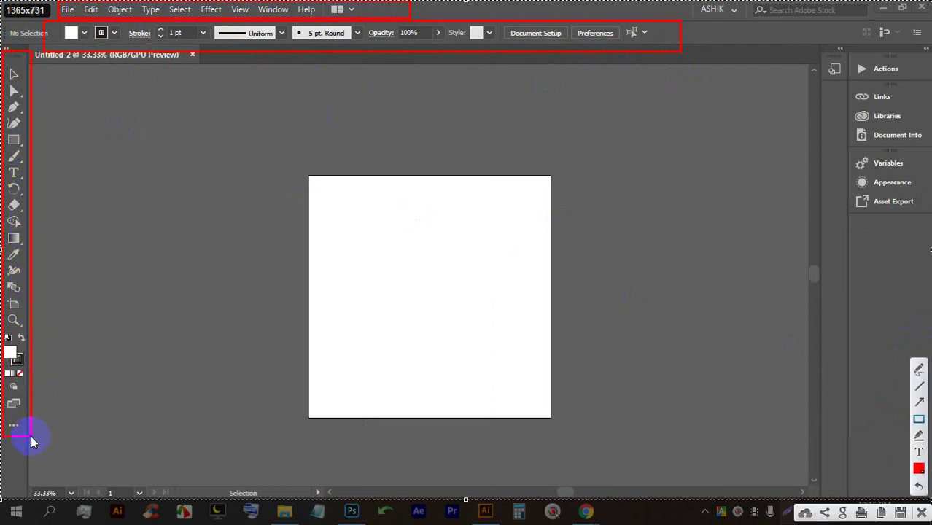
pyautogui.moveTo(762, 35)
pyautogui.mouseDown()
pyautogui.moveTo(841, 434)
pyautogui.moveTo(927, 459)
pyautogui.mouseUp()
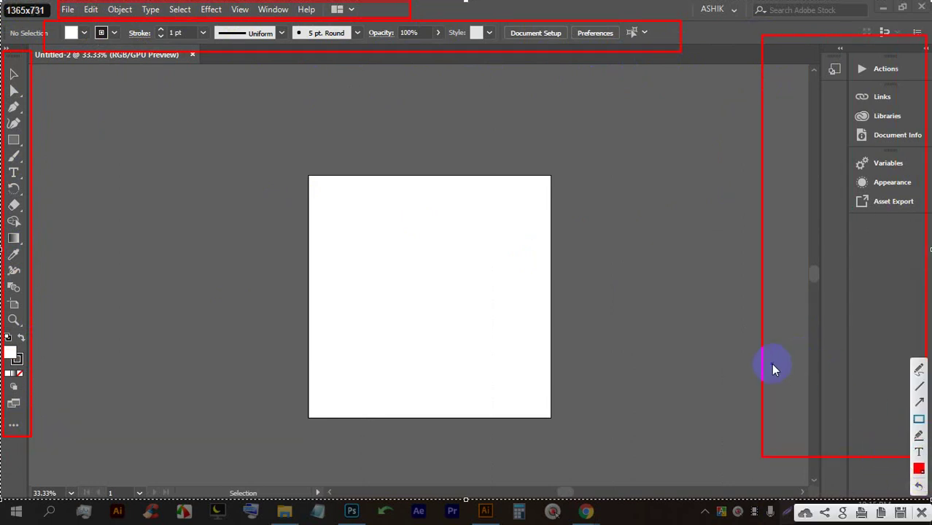
# Sketch red freehand arrows and marks around the artboard, then clear all annotations.
pyautogui.click(918, 369)
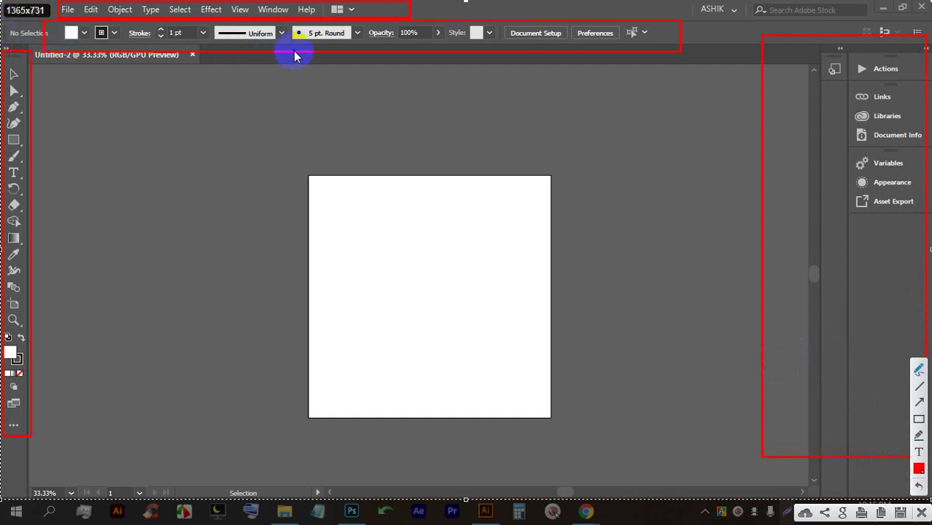
pyautogui.moveTo(392, 11)
pyautogui.mouseDown()
pyautogui.moveTo(446, 90)
pyautogui.moveTo(472, 109)
pyautogui.mouseUp()
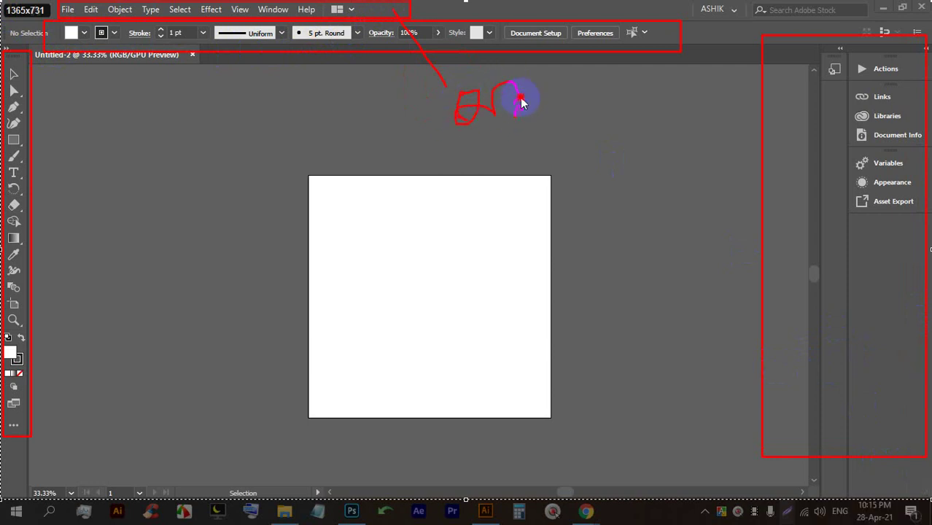
pyautogui.moveTo(521, 102); pyautogui.dragTo(521, 106)
pyautogui.moveTo(259, 48)
pyautogui.mouseDown()
pyautogui.moveTo(259, 119)
pyautogui.moveTo(277, 106)
pyautogui.moveTo(242, 132)
pyautogui.moveTo(266, 95)
pyautogui.moveTo(292, 86)
pyautogui.mouseUp()
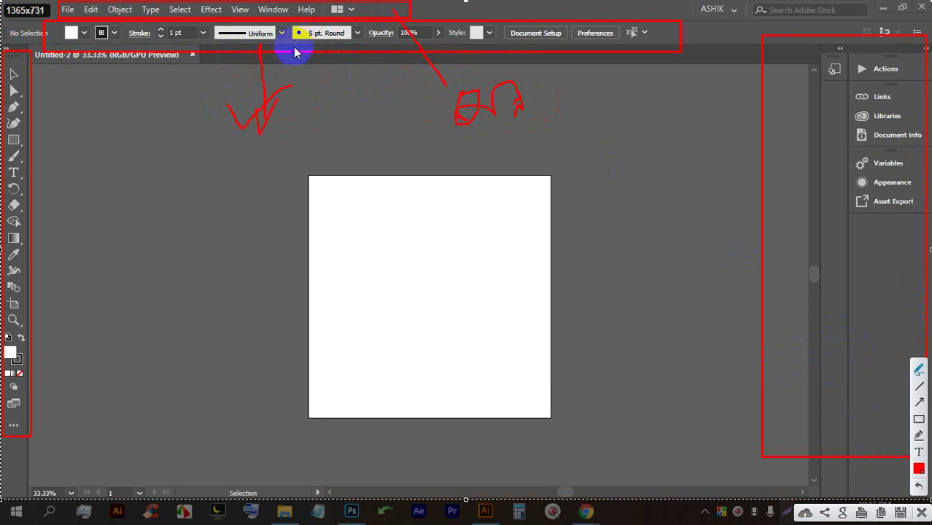
pyautogui.moveTo(244, 110); pyautogui.dragTo(312, 79)
pyautogui.moveTo(24, 260)
pyautogui.mouseDown()
pyautogui.moveTo(136, 240)
pyautogui.moveTo(114, 233)
pyautogui.moveTo(82, 285)
pyautogui.mouseUp()
pyautogui.moveTo(127, 241)
pyautogui.mouseDown()
pyautogui.moveTo(144, 246)
pyautogui.moveTo(175, 214)
pyautogui.moveTo(173, 251)
pyautogui.moveTo(173, 228)
pyautogui.moveTo(173, 252)
pyautogui.moveTo(204, 260)
pyautogui.moveTo(208, 292)
pyautogui.mouseUp()
pyautogui.moveTo(149, 310); pyautogui.dragTo(237, 357)
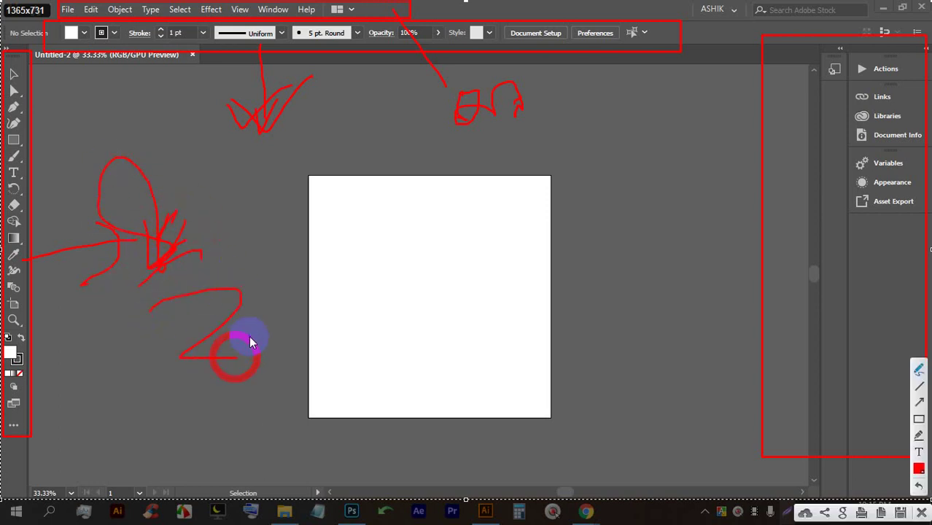
pyautogui.moveTo(810, 249)
pyautogui.mouseDown()
pyautogui.moveTo(736, 317)
pyautogui.moveTo(323, 374)
pyautogui.moveTo(343, 351)
pyautogui.moveTo(348, 362)
pyautogui.moveTo(401, 362)
pyautogui.mouseUp()
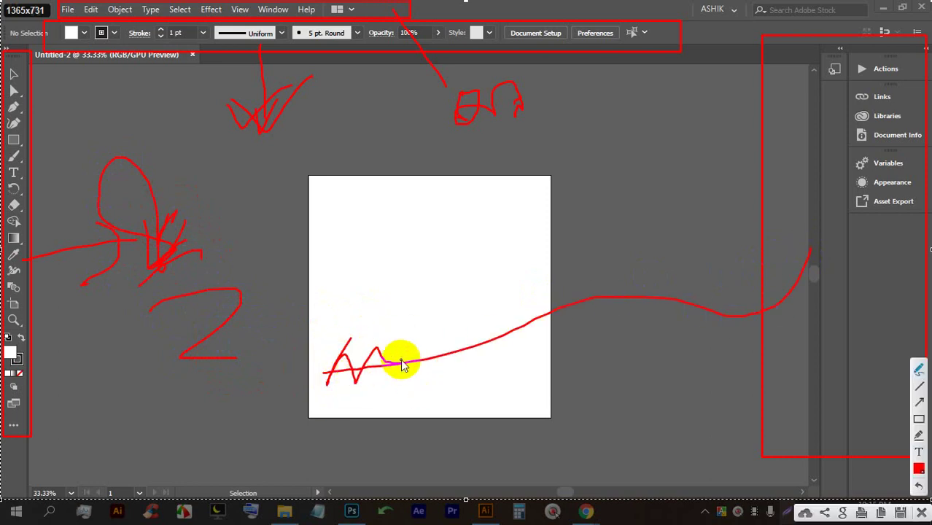
pyautogui.moveTo(354, 405); pyautogui.dragTo(462, 359)
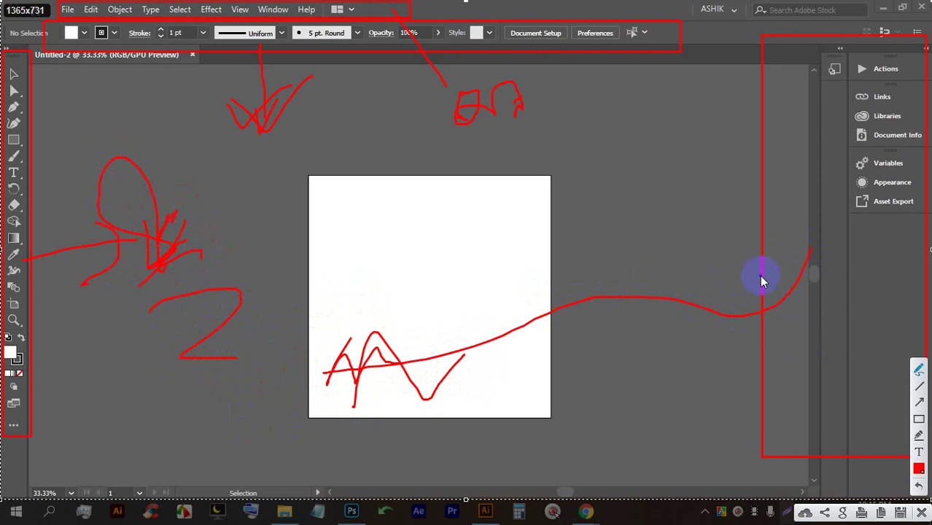
pyautogui.click(920, 514)
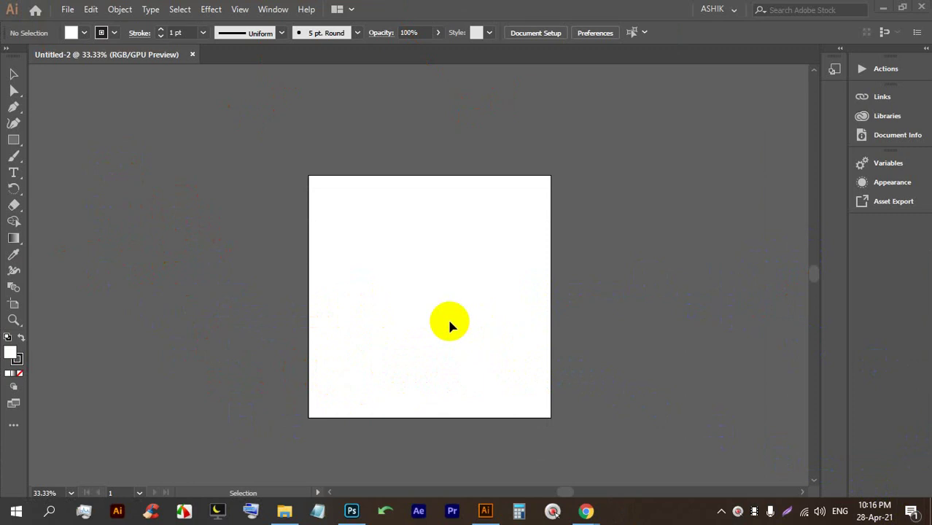
# Draw three rectangles on the artboard with the Rectangle tool: a square-ish one, a tall one and a wide one.
pyautogui.click(14, 140)
pyautogui.moveTo(397, 232); pyautogui.dragTo(481, 324)
pyautogui.moveTo(335, 218); pyautogui.dragTo(369, 308)
pyautogui.moveTo(390, 199); pyautogui.dragTo(489, 239)
# Draw about ten rectangles of various sizes scattered around the artboard on the pasteboard.
pyautogui.moveTo(481, 318); pyautogui.dragTo(459, 301)
pyautogui.moveTo(460, 381); pyautogui.dragTo(409, 358)
pyautogui.moveTo(174, 184); pyautogui.dragTo(237, 308)
pyautogui.moveTo(273, 126); pyautogui.dragTo(359, 171)
pyautogui.moveTo(451, 92); pyautogui.dragTo(524, 153)
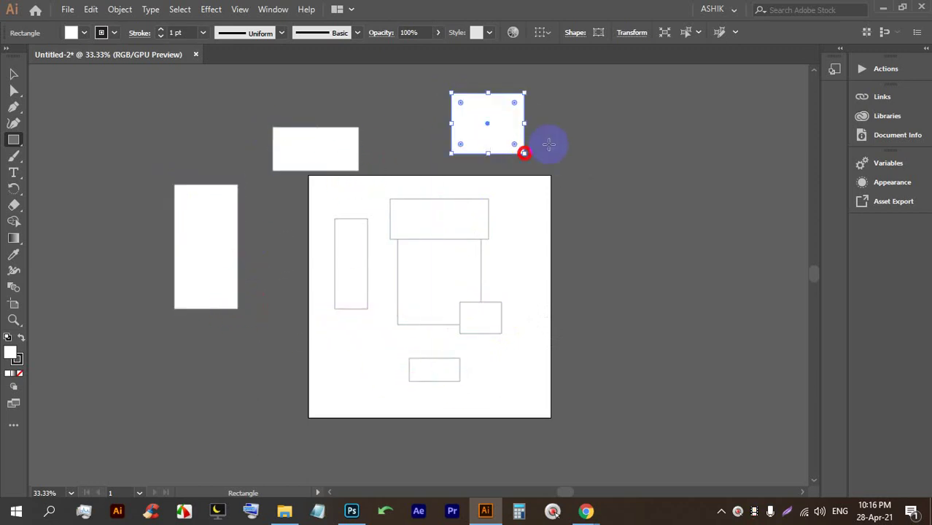
pyautogui.moveTo(622, 136); pyautogui.dragTo(651, 219)
pyautogui.moveTo(671, 256)
pyautogui.mouseDown()
pyautogui.moveTo(699, 370)
pyautogui.moveTo(747, 441)
pyautogui.mouseUp()
pyautogui.moveTo(699, 442); pyautogui.dragTo(547, 431)
pyautogui.moveTo(621, 351); pyautogui.dragTo(566, 264)
pyautogui.moveTo(590, 152)
pyautogui.mouseDown()
pyautogui.moveTo(602, 155)
pyautogui.moveTo(610, 217)
pyautogui.mouseUp()
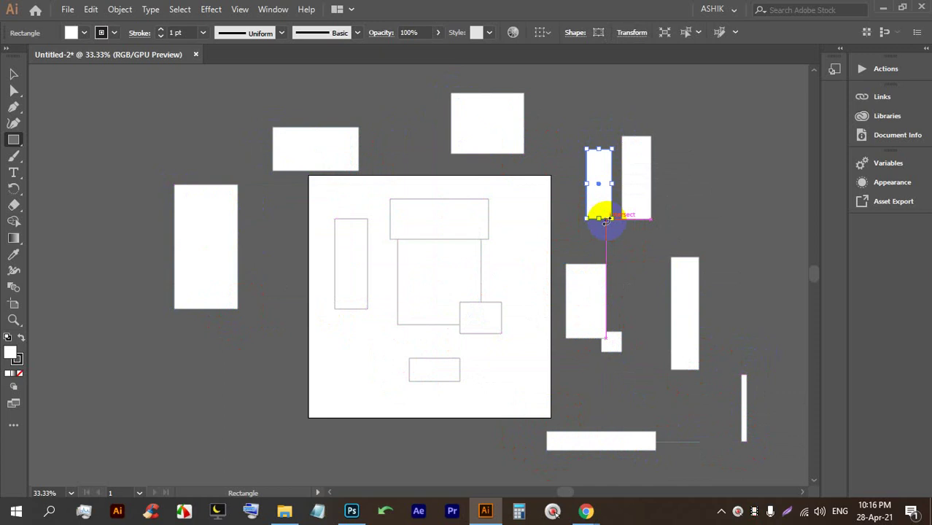
pyautogui.moveTo(605, 220); pyautogui.dragTo(606, 219)
# Draw a large rectangle nearly filling the artboard, plus three small rectangles on the left.
pyautogui.moveTo(330, 185)
pyautogui.mouseDown()
pyautogui.moveTo(418, 297)
pyautogui.moveTo(502, 384)
pyautogui.moveTo(528, 397)
pyautogui.mouseUp()
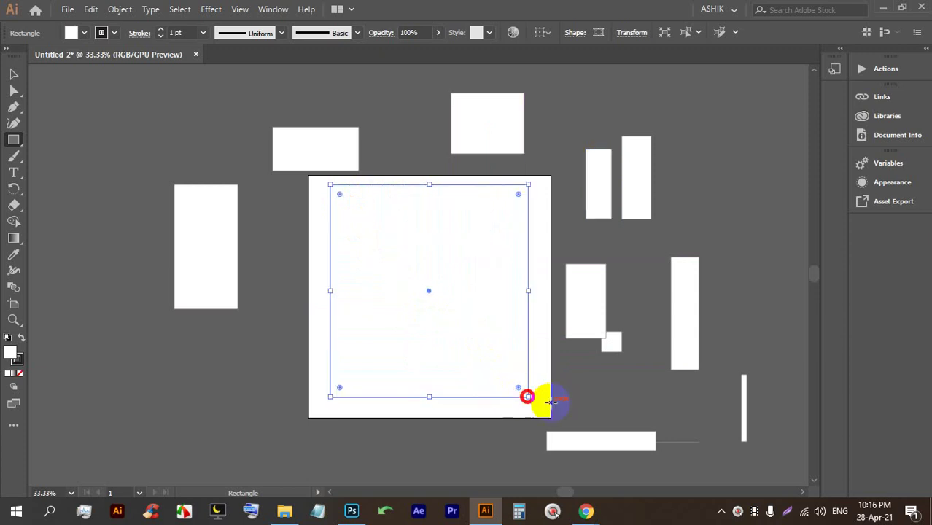
pyautogui.moveTo(106, 106); pyautogui.dragTo(145, 414)
pyautogui.moveTo(188, 391); pyautogui.dragTo(152, 358)
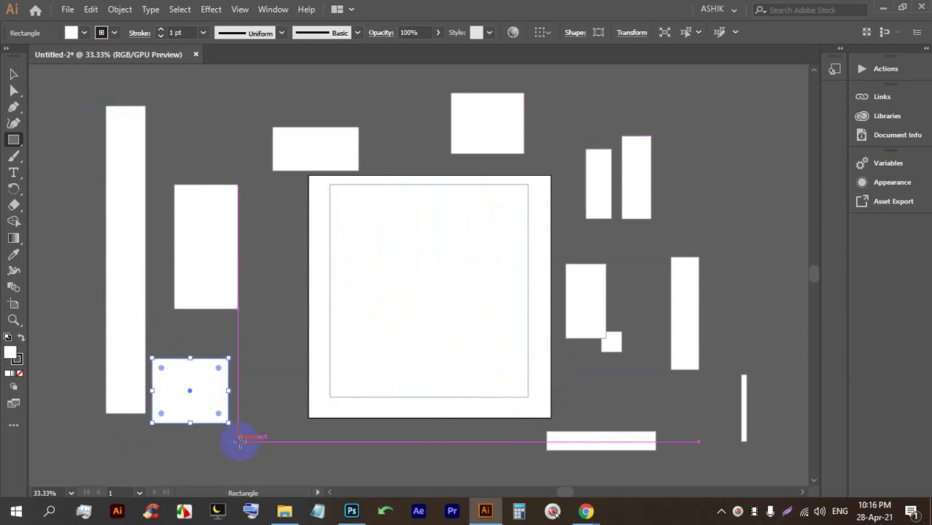
pyautogui.moveTo(262, 324); pyautogui.dragTo(292, 366)
# Set the fill to yellow and draw four yellow rectangles, including a large one over the right side.
pyautogui.click(84, 33)
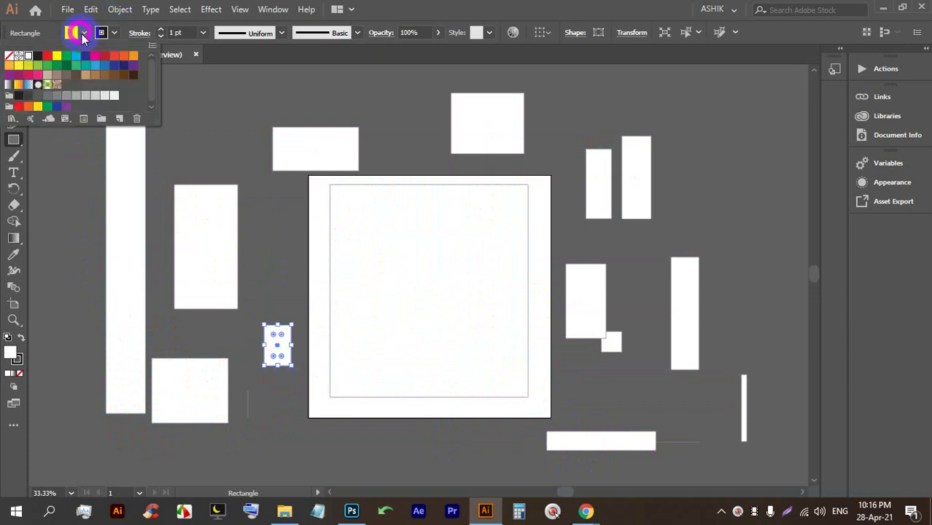
pyautogui.click(57, 56)
pyautogui.click(416, 120)
pyautogui.moveTo(358, 74); pyautogui.dragTo(451, 140)
pyautogui.moveTo(575, 79); pyautogui.dragTo(682, 131)
pyautogui.moveTo(703, 125); pyautogui.dragTo(744, 225)
pyautogui.moveTo(690, 193); pyautogui.dragTo(606, 320)
pyautogui.moveTo(733, 463)
pyautogui.mouseDown()
pyautogui.moveTo(567, 350)
pyautogui.moveTo(537, 173)
pyautogui.mouseUp()
# Select all shapes with Ctrl+A and delete them, leaving an empty artboard.
pyautogui.click(14, 75)
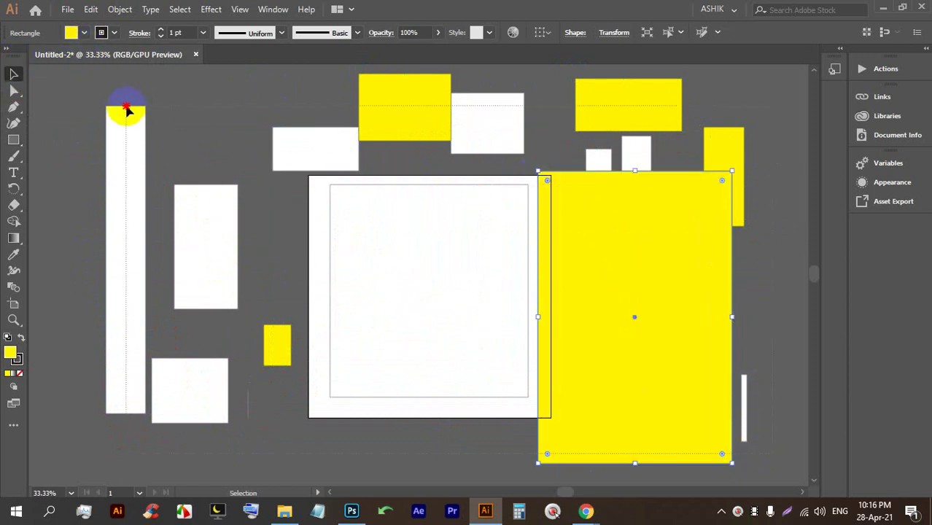
pyautogui.hotkey('ctrl', 'a')
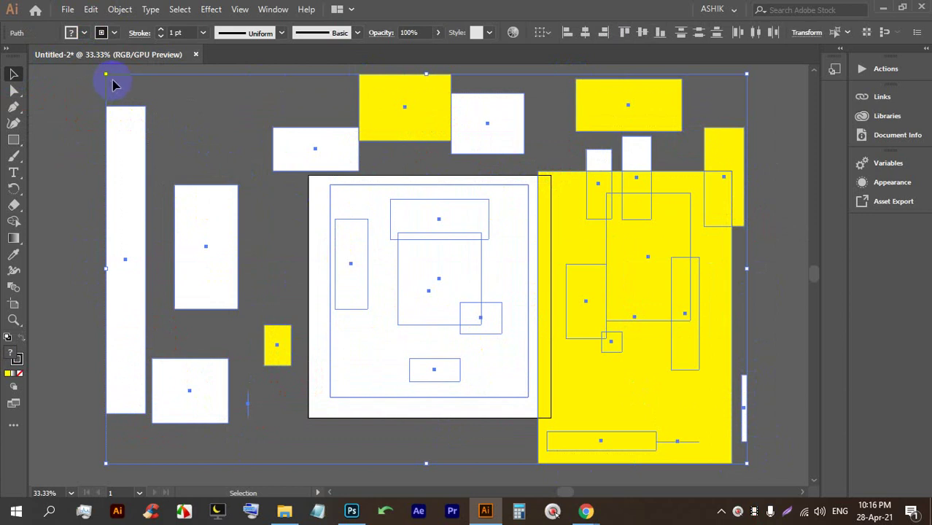
pyautogui.press('BackSpace')
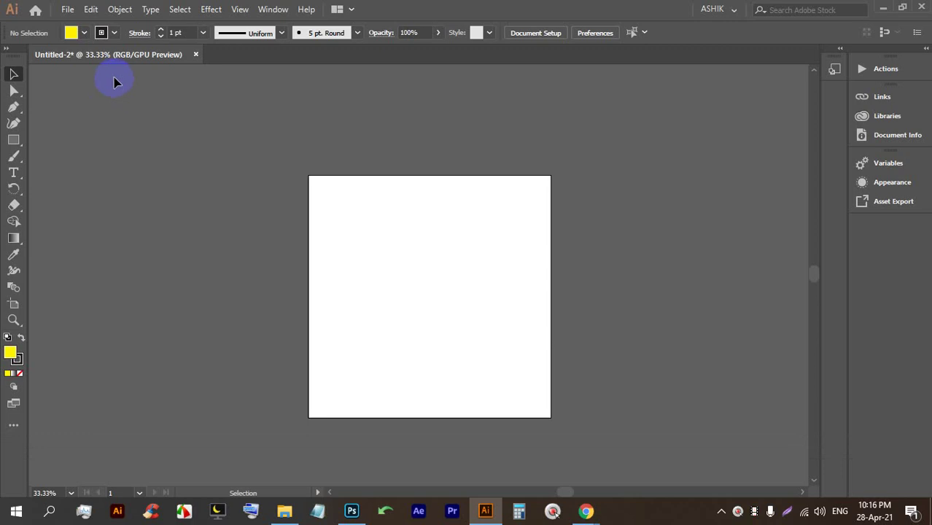
# Close the untitled drawing without saving changes, leaving the empty Illustrator workspace.
pyautogui.click(194, 54)
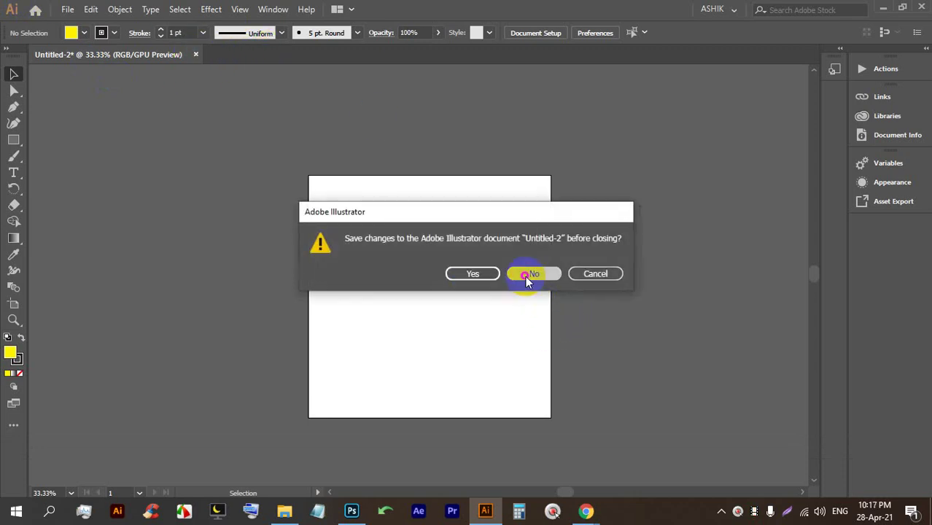
pyautogui.click(528, 273)
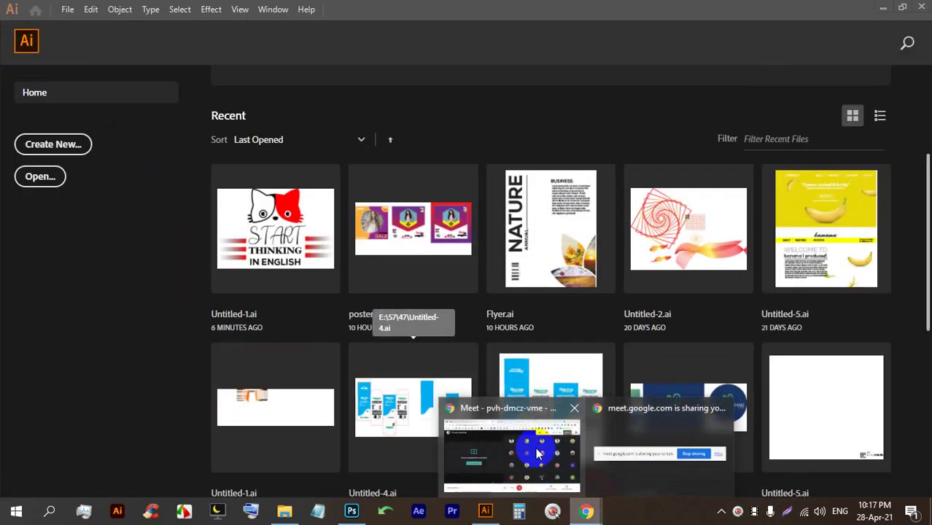
pyautogui.click(514, 449)
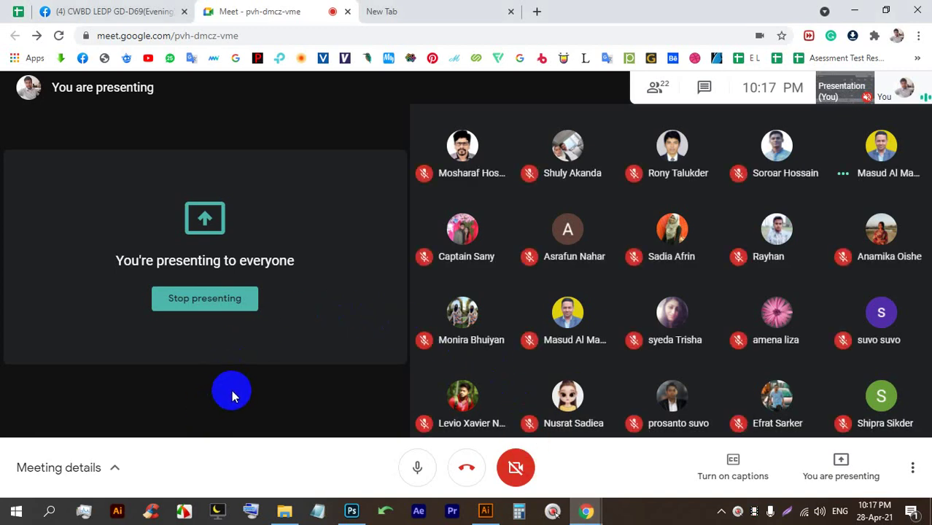
pyautogui.click(475, 514)
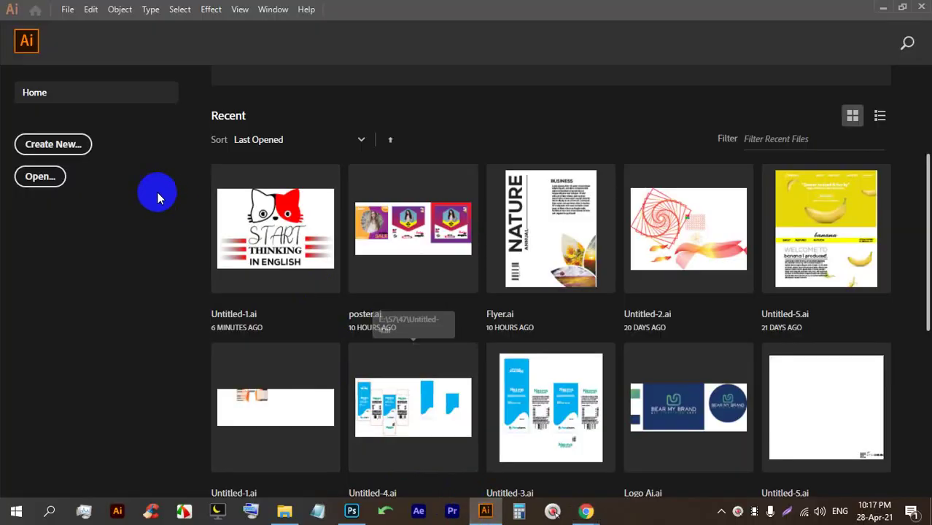
pyautogui.click(38, 8)
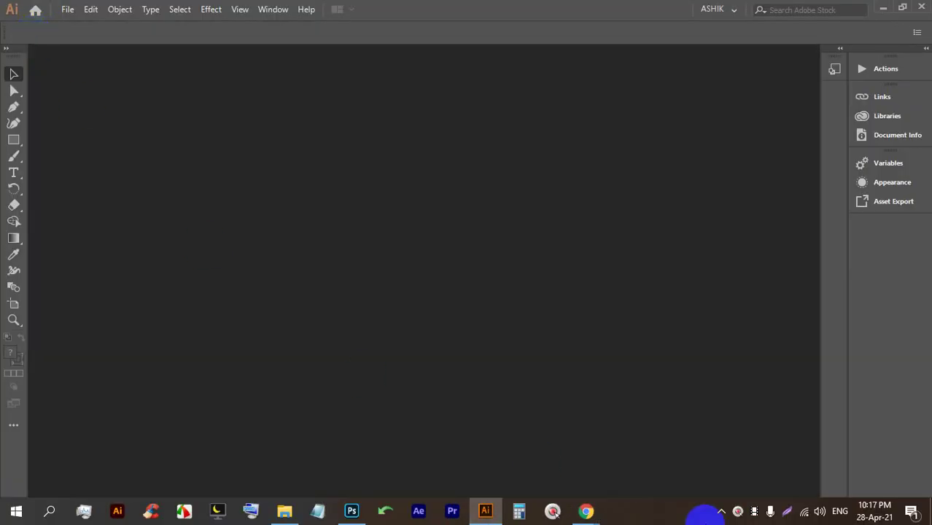
# Admit the waiting participant to the video meeting, then return to Illustrator's File menu.
pyautogui.click(587, 511)
pyautogui.click(608, 155)
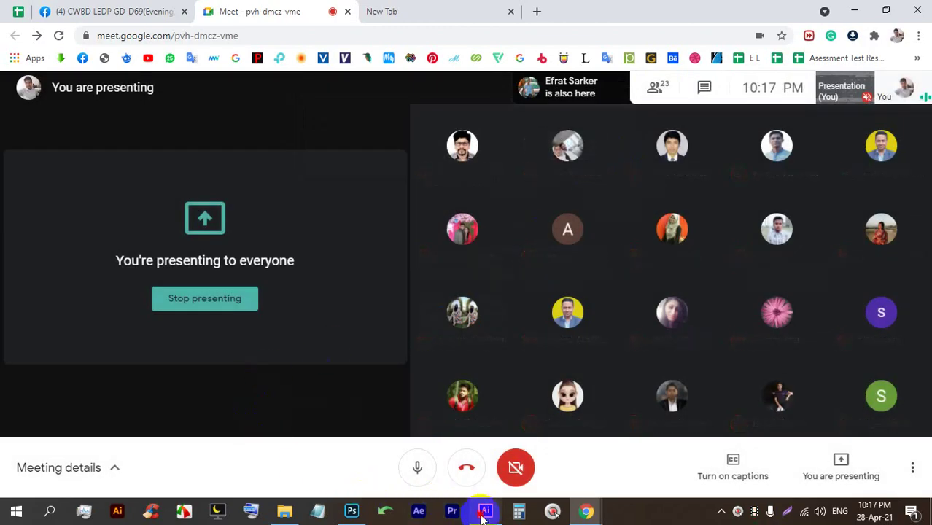
pyautogui.click(485, 511)
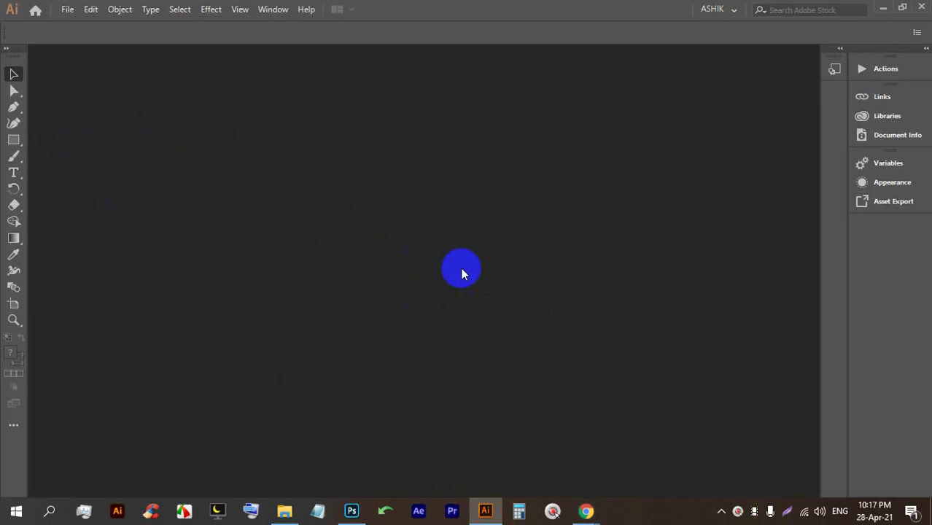
pyautogui.click(69, 11)
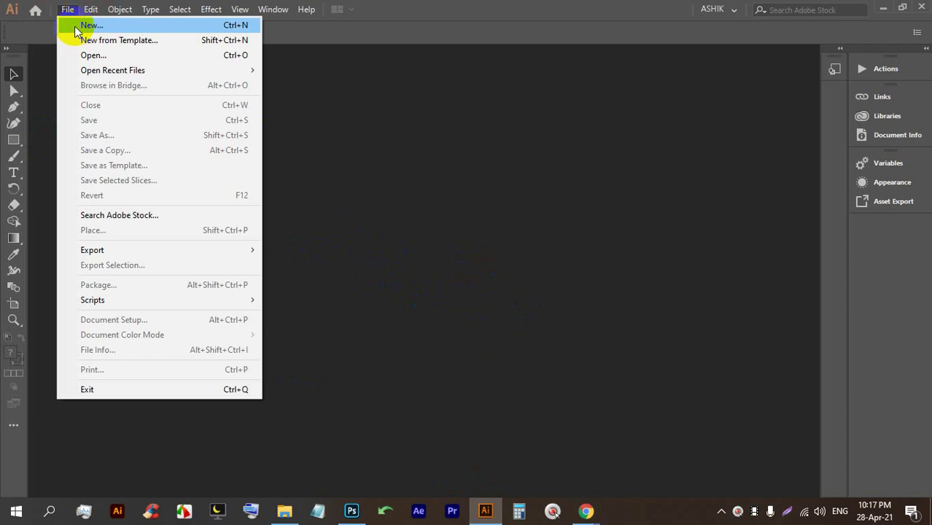
# Start a new document and glance at its More Settings panel before dismissing it unchanged.
pyautogui.click(243, 27)
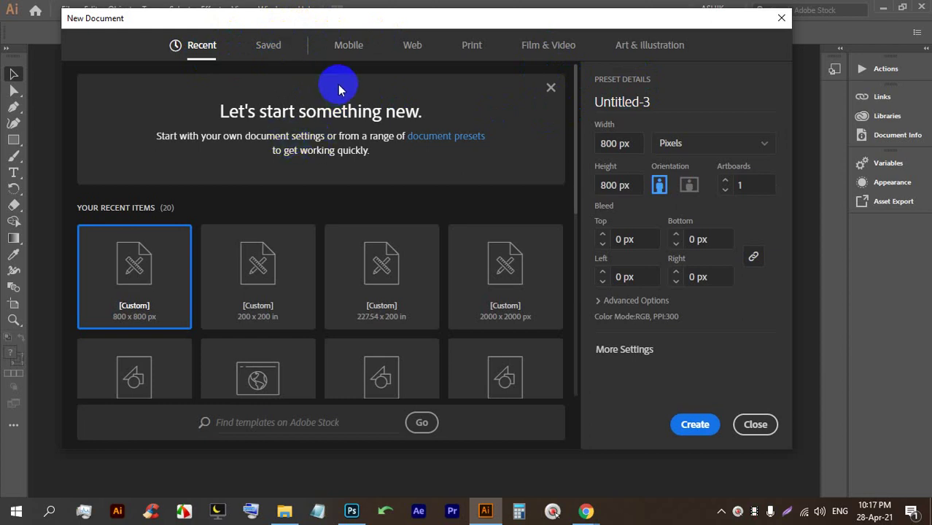
pyautogui.click(627, 351)
pyautogui.moveTo(460, 76); pyautogui.dragTo(427, 84)
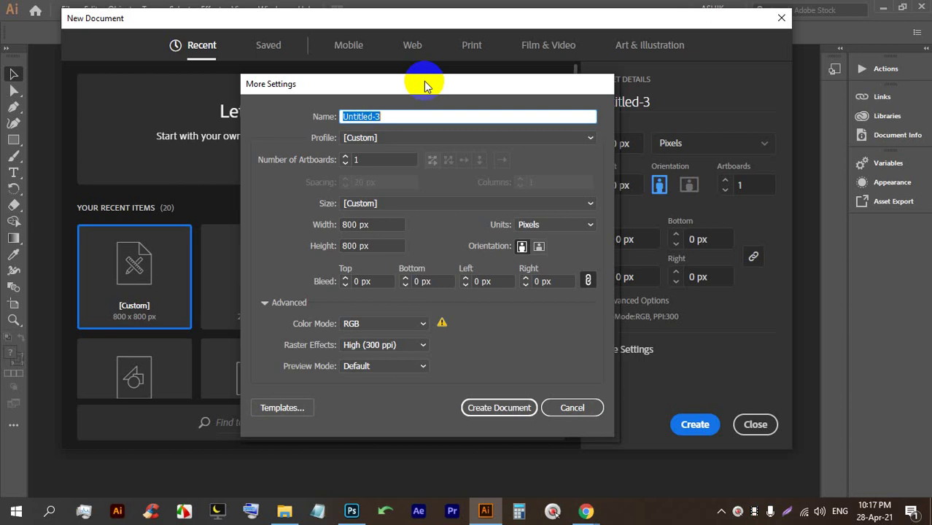
pyautogui.click(584, 406)
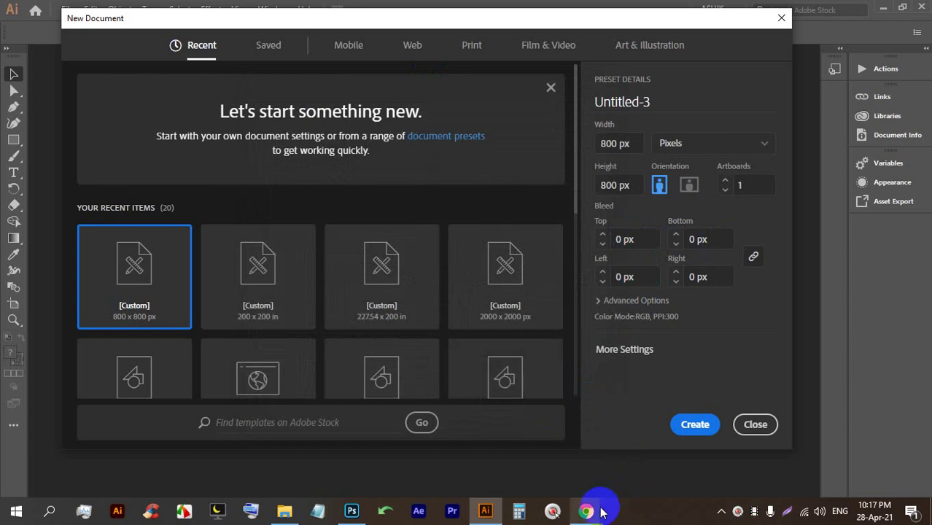
# After checking the meeting window, show the empty Saved templates category in New Document.
pyautogui.moveTo(586, 511)
pyautogui.click(499, 442)
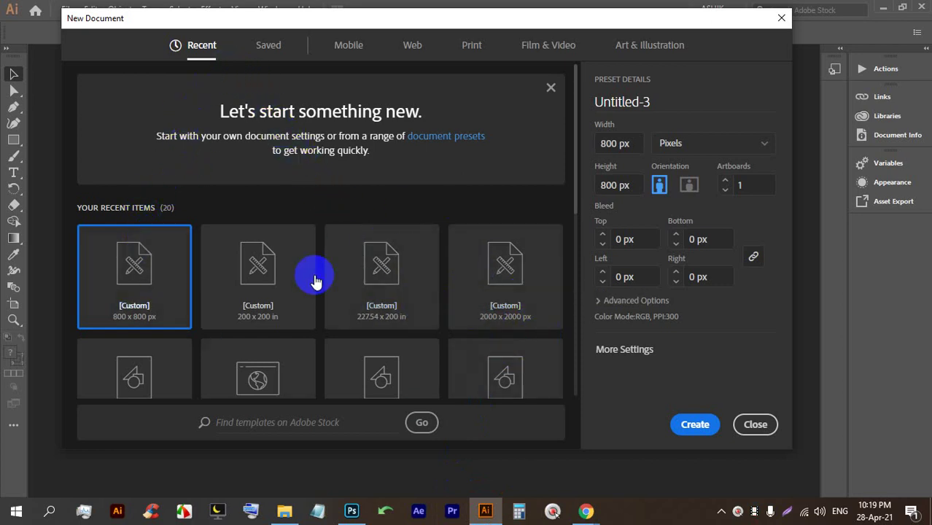
pyautogui.scroll(-5, 205, 263)
pyautogui.scroll(-1, 262, 261)
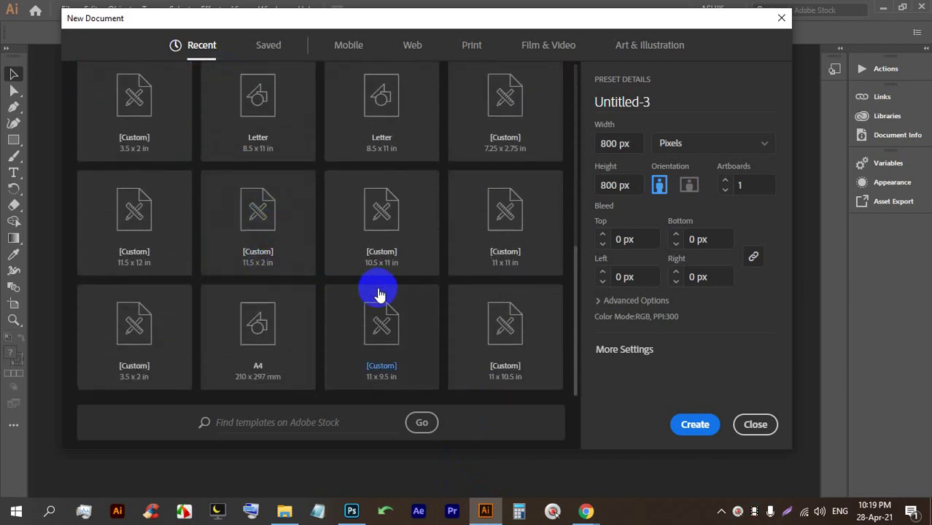
pyautogui.scroll(3, 141, 372)
pyautogui.scroll(3, 141, 372)
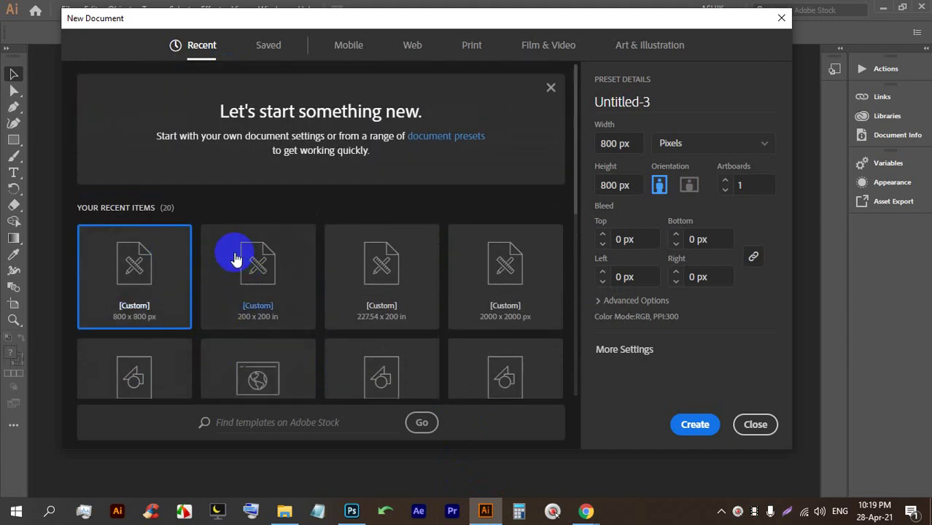
pyautogui.click(268, 46)
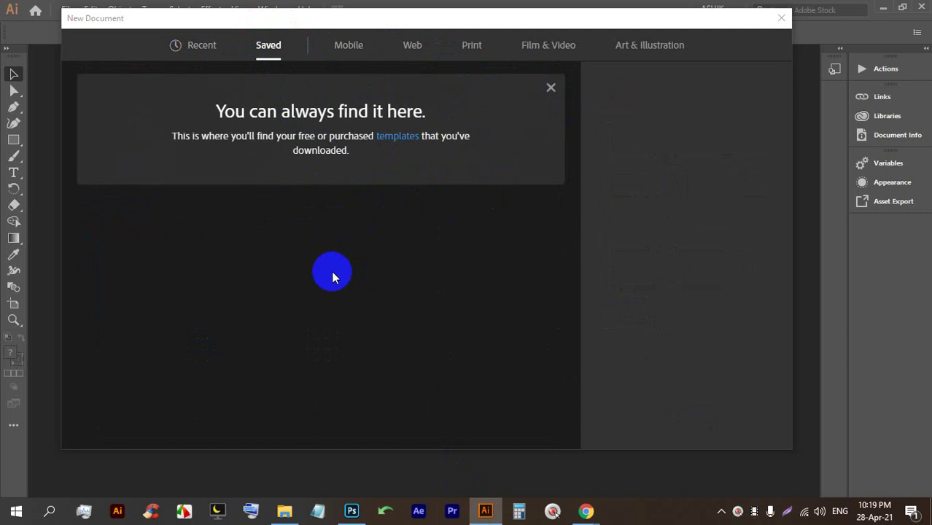
# Browse the Mobile, Web, Print, Film & Video and Art & Illustration presets, ending on Print's Letter 612 × 792 pt.
pyautogui.click(350, 48)
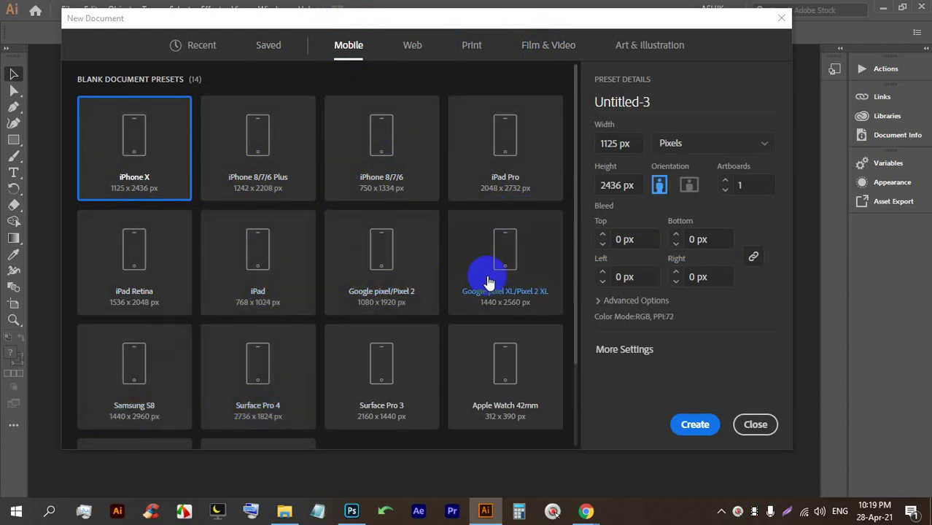
pyautogui.scroll(-3, 450, 319)
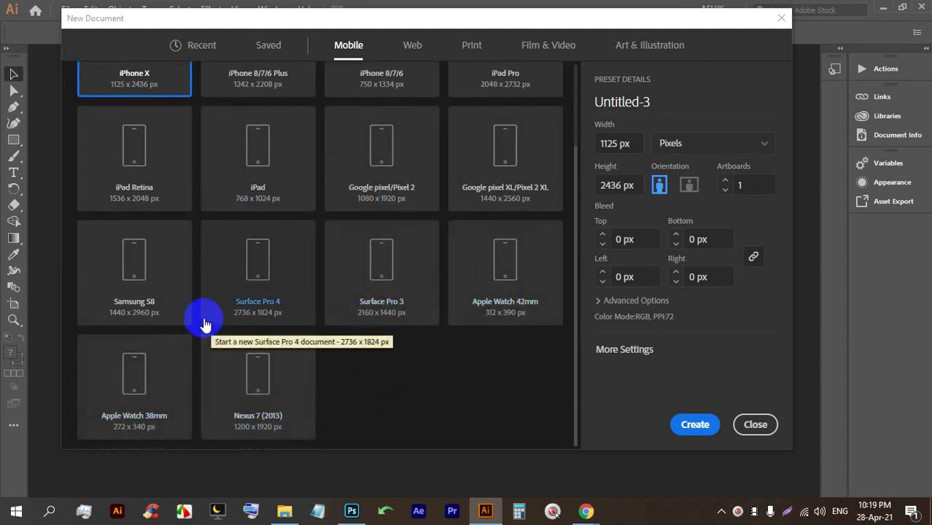
pyautogui.scroll(3, 427, 119)
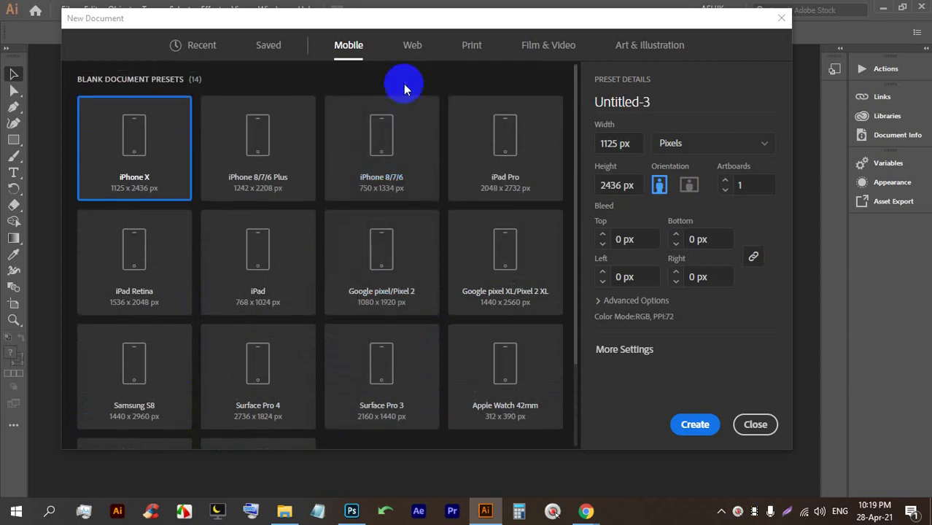
pyautogui.click(408, 46)
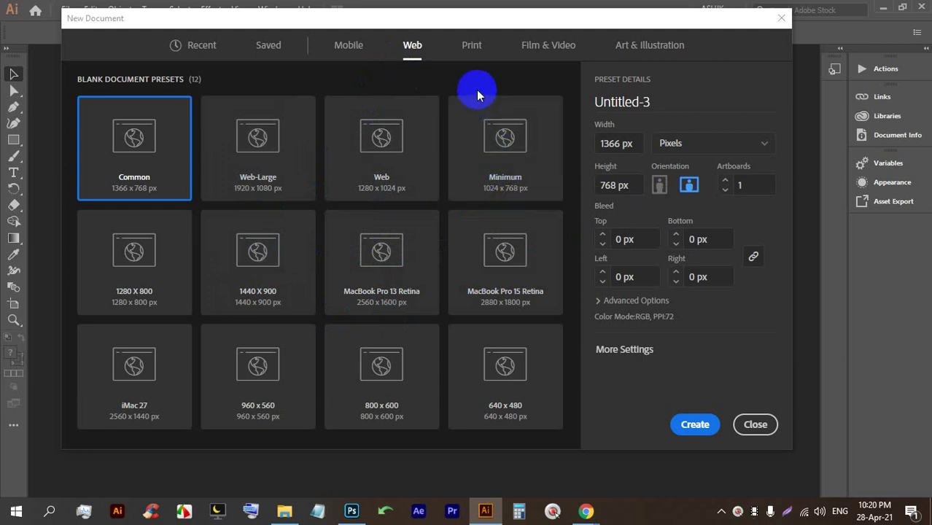
pyautogui.click(471, 46)
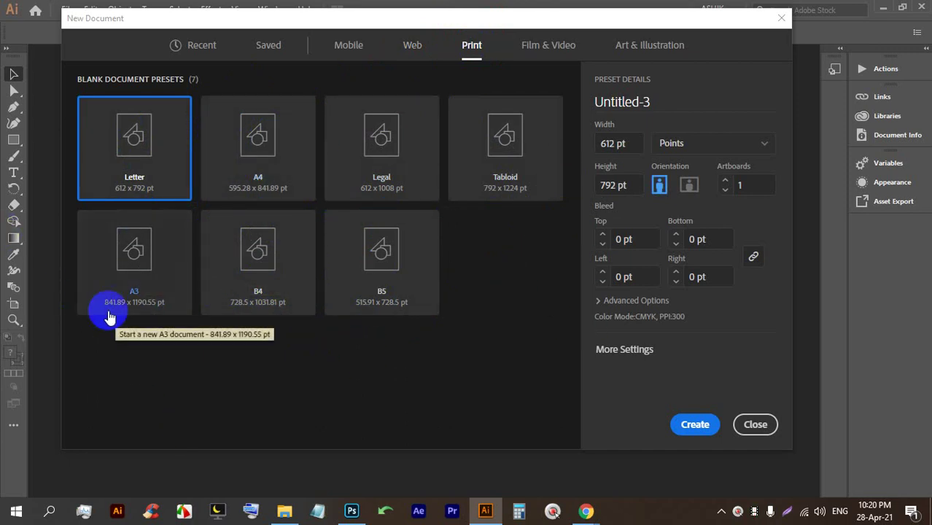
pyautogui.click(532, 49)
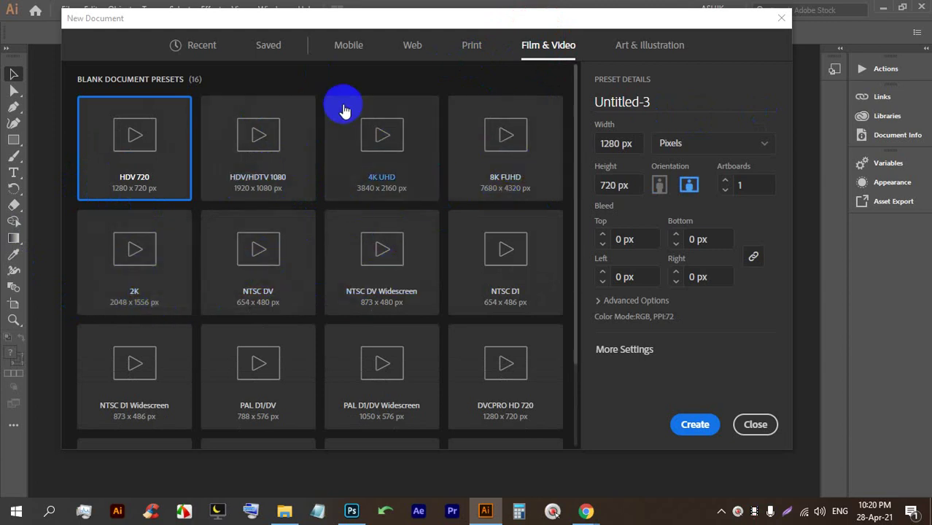
pyautogui.scroll(-1, 349, 137)
pyautogui.scroll(-1, 408, 175)
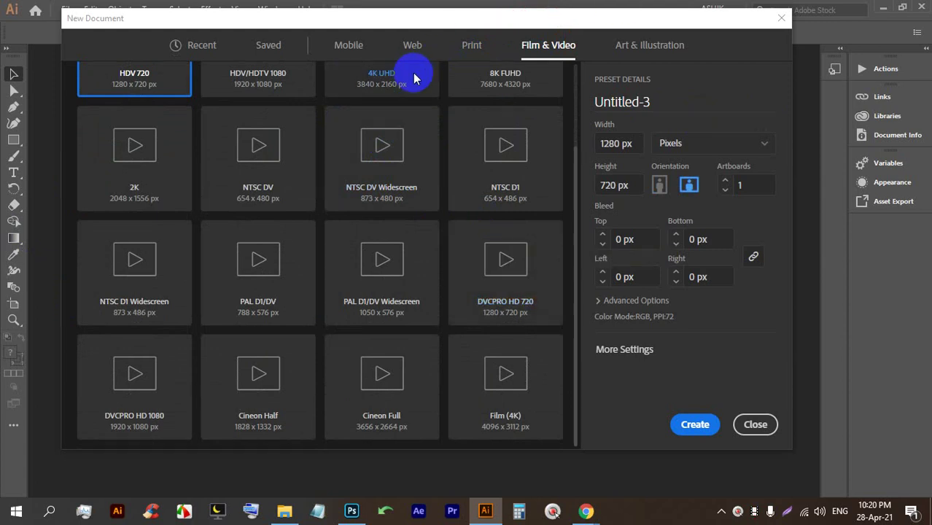
pyautogui.click(616, 44)
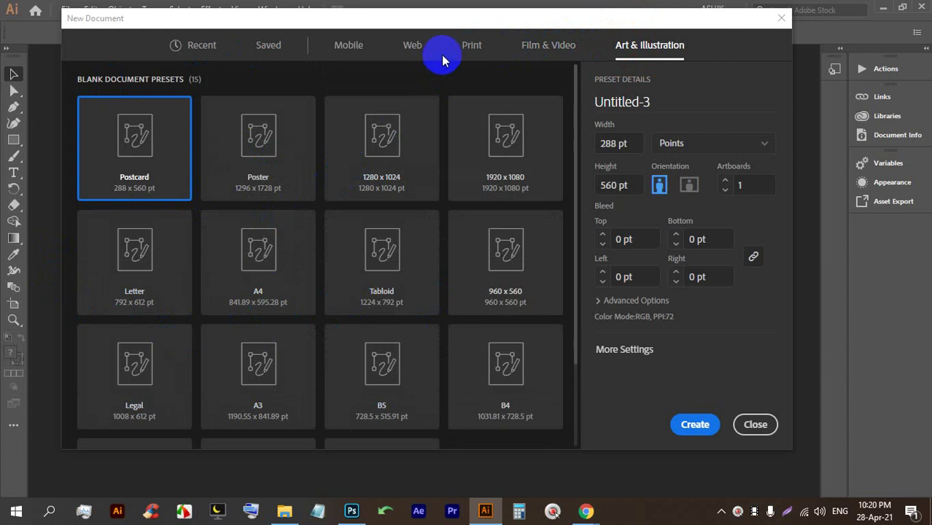
pyautogui.click(471, 46)
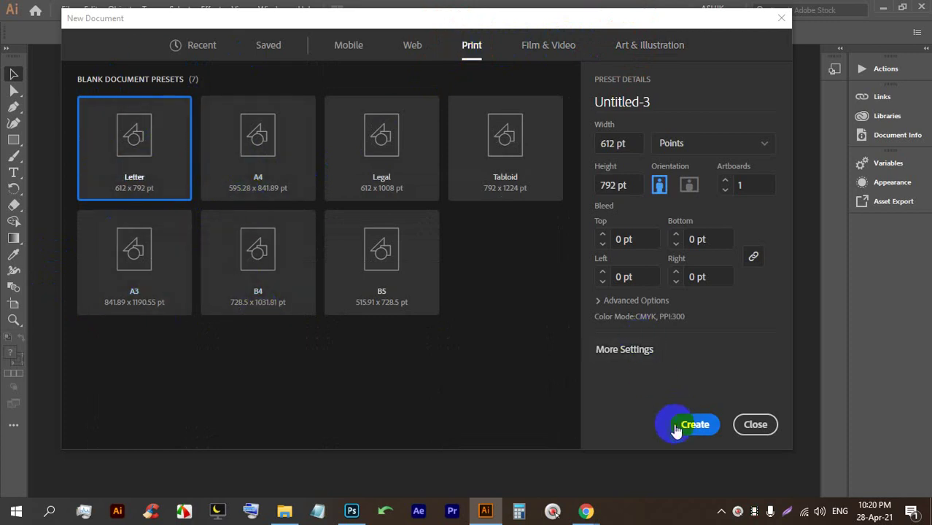
# Change the Letter preset's units to Inches so it measures 8.5 × 11 in.
pyautogui.click(587, 507)
pyautogui.moveTo(447, 315)
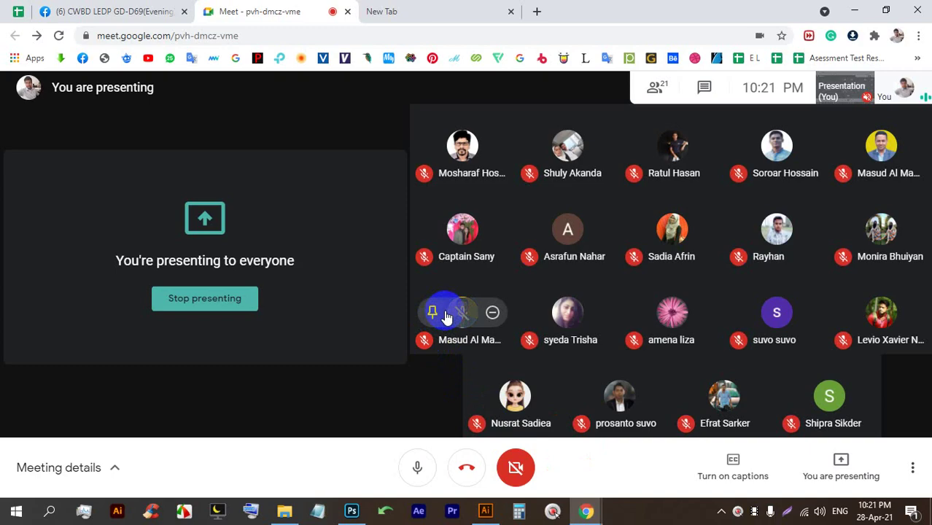
pyautogui.click(485, 510)
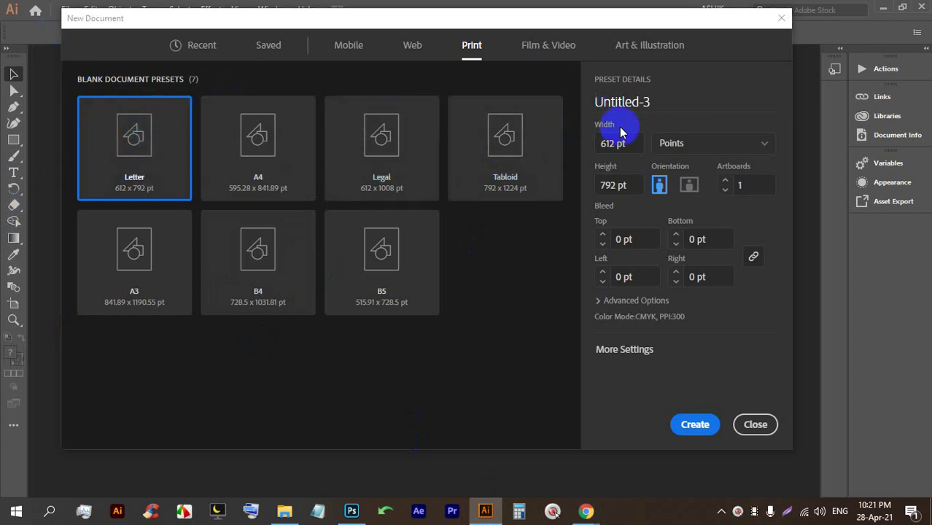
pyautogui.click(636, 146)
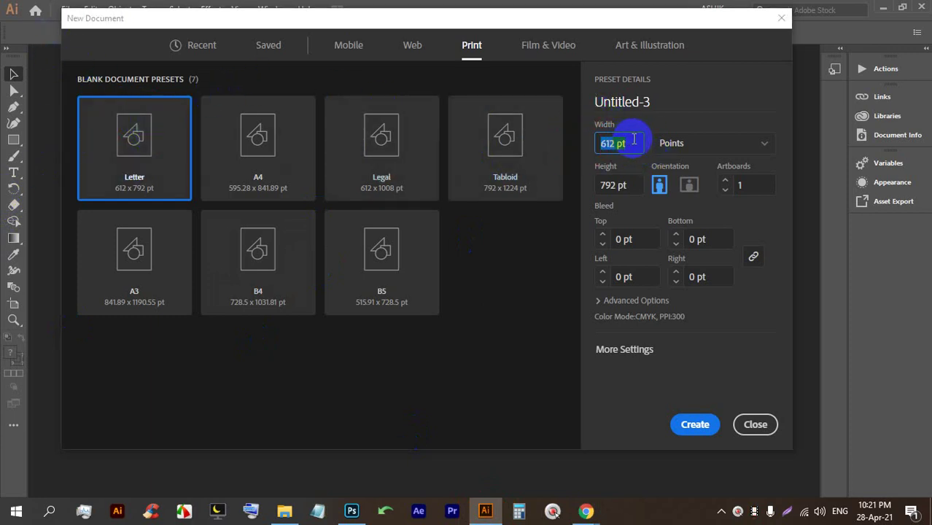
pyautogui.click(615, 184)
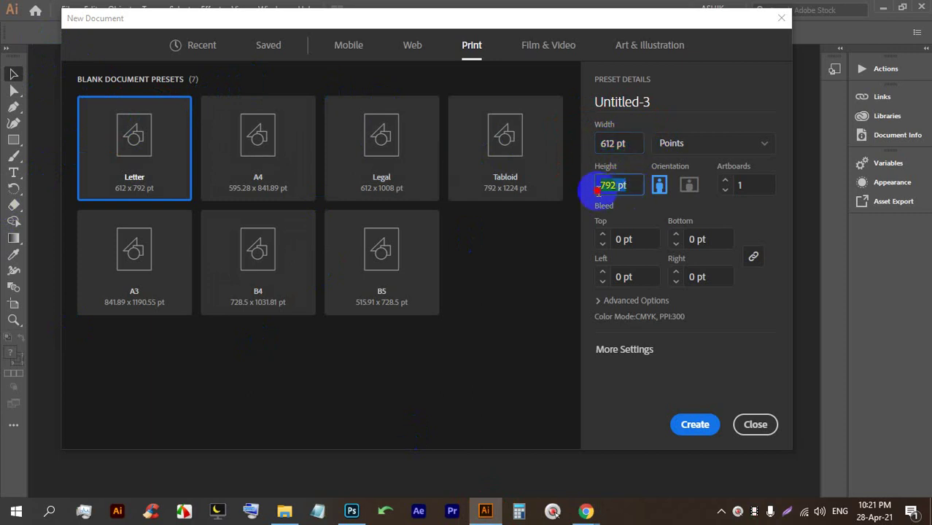
pyautogui.click(677, 144)
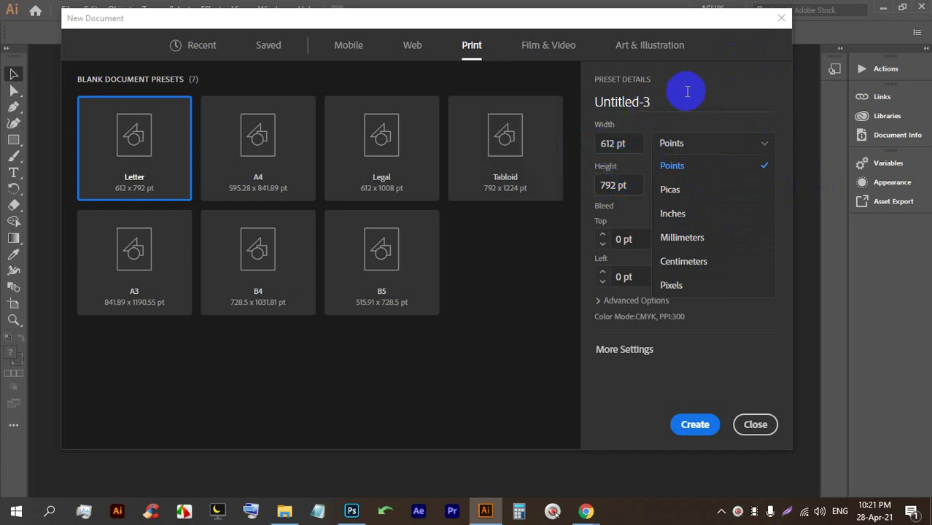
pyautogui.click(699, 213)
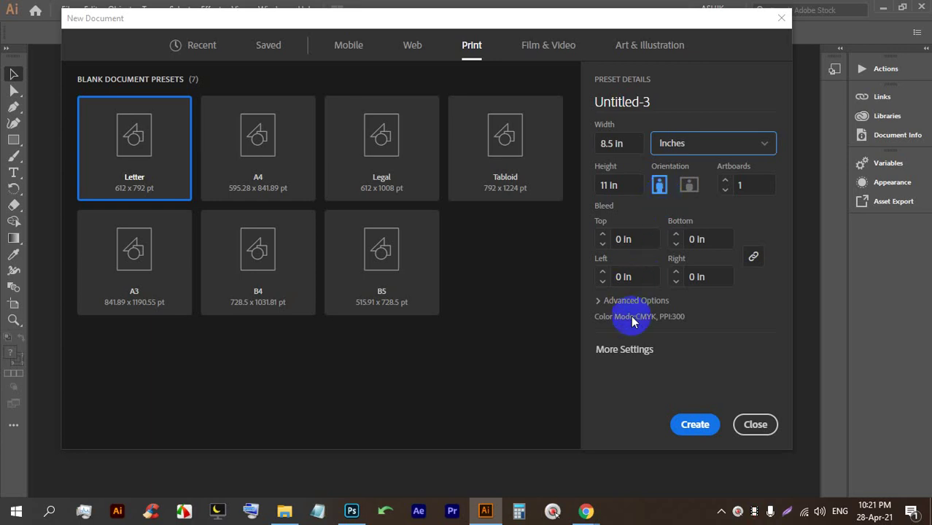
# Admit a waiting participant to the Meet call, then return to the units list.
pyautogui.moveTo(587, 509)
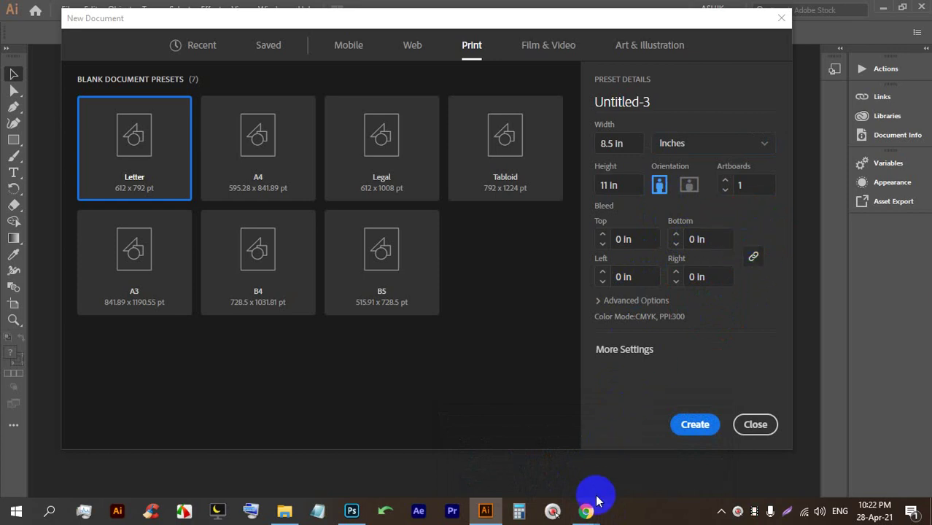
pyautogui.click(515, 437)
pyautogui.click(605, 154)
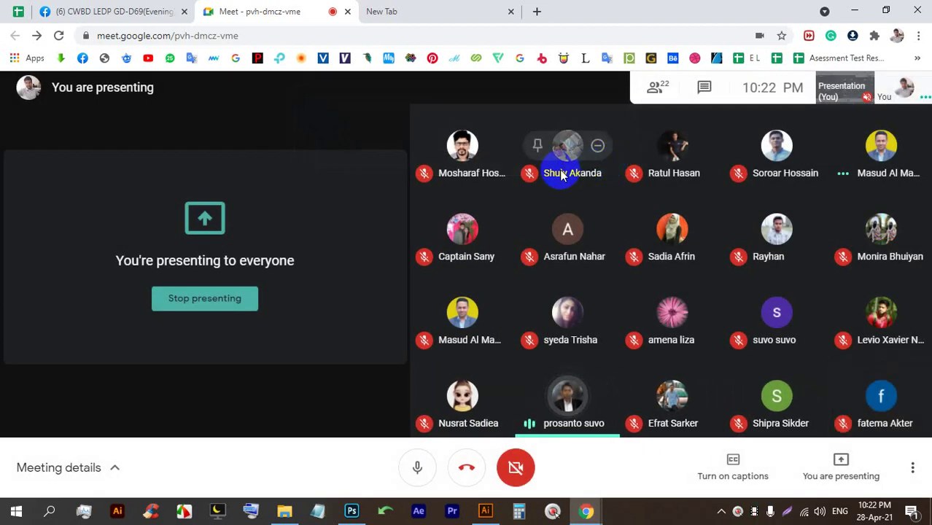
pyautogui.click(485, 510)
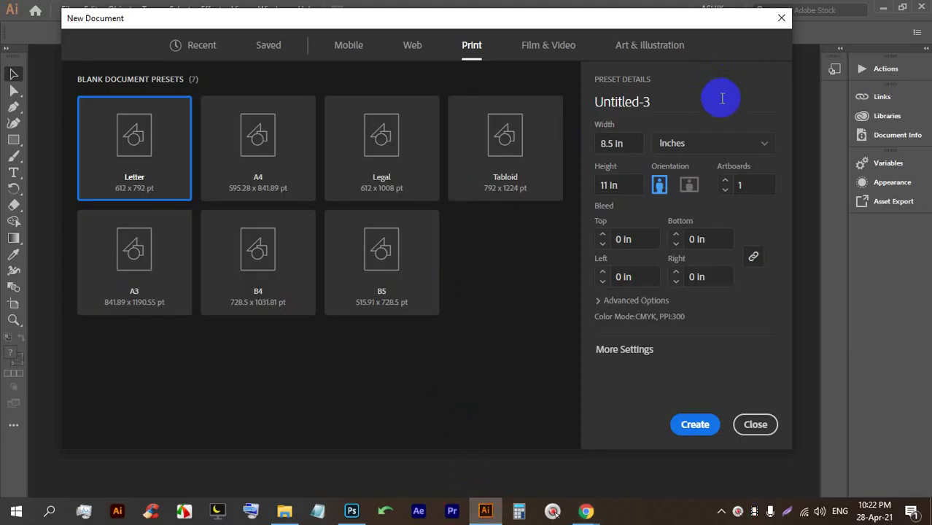
pyautogui.click(700, 142)
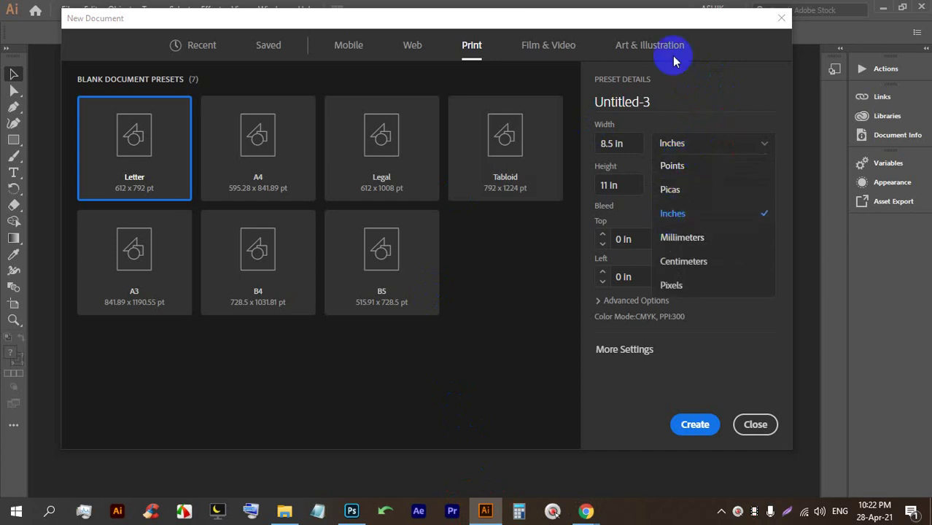
# Admit another meeting participant, keep Inches as the unit, and switch to the meeting window.
pyautogui.moveTo(586, 510)
pyautogui.click(514, 438)
pyautogui.click(607, 153)
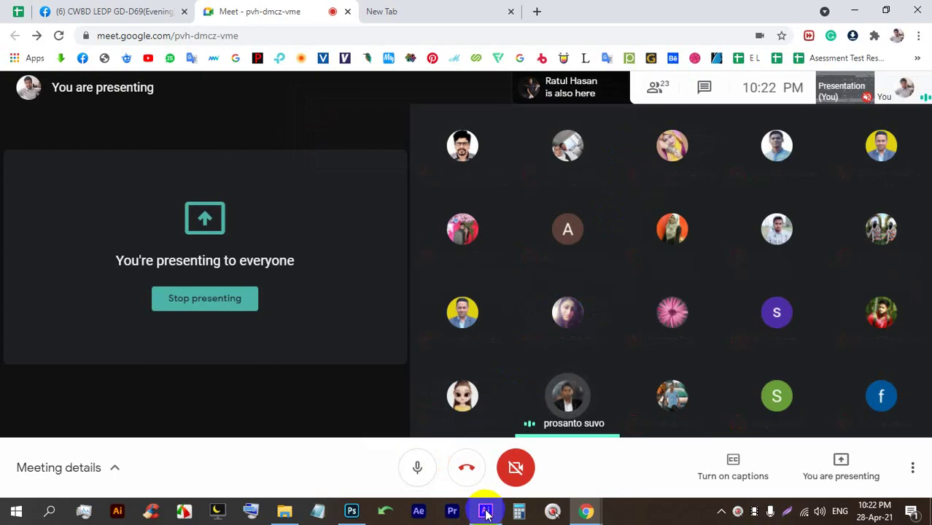
pyautogui.click(485, 510)
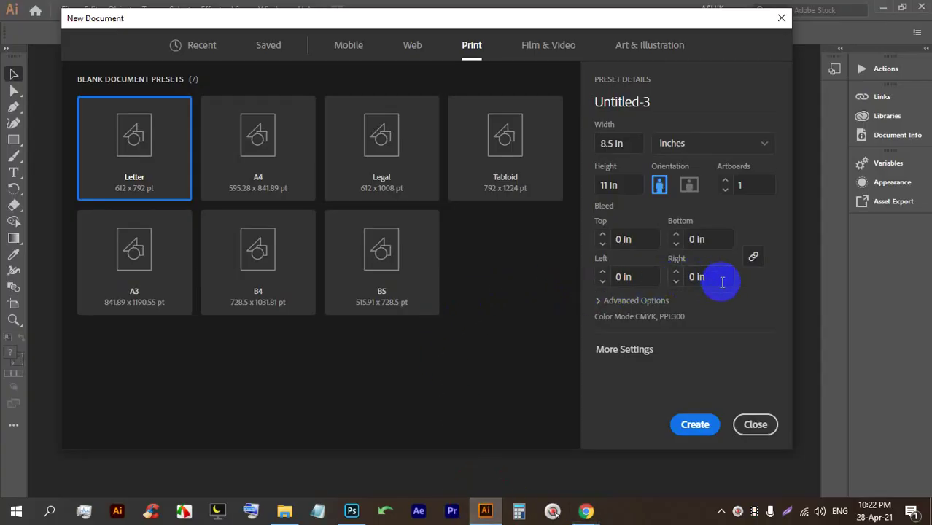
pyautogui.click(692, 149)
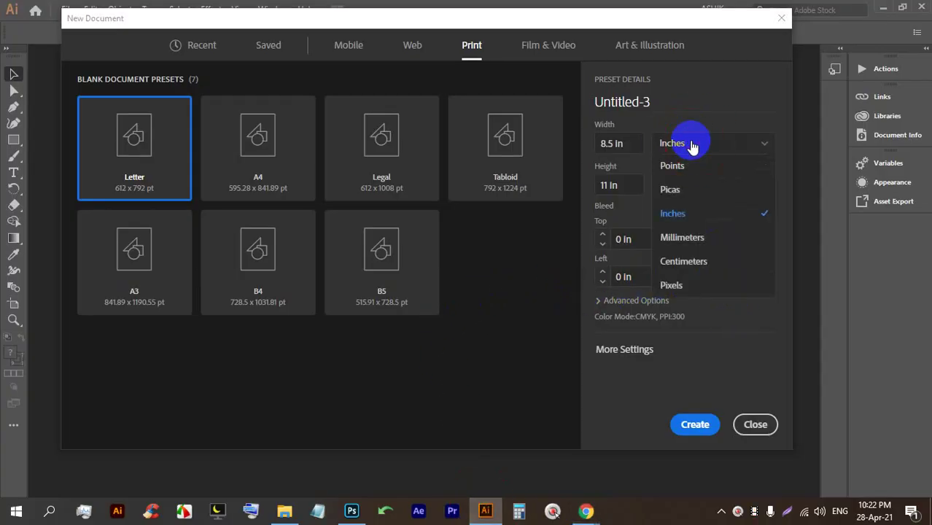
pyautogui.click(706, 151)
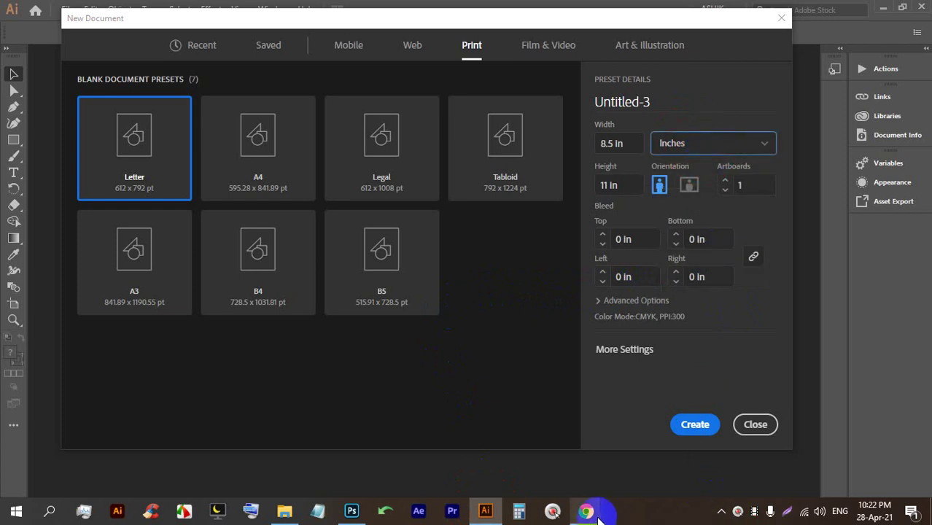
pyautogui.moveTo(593, 506)
pyautogui.click(565, 452)
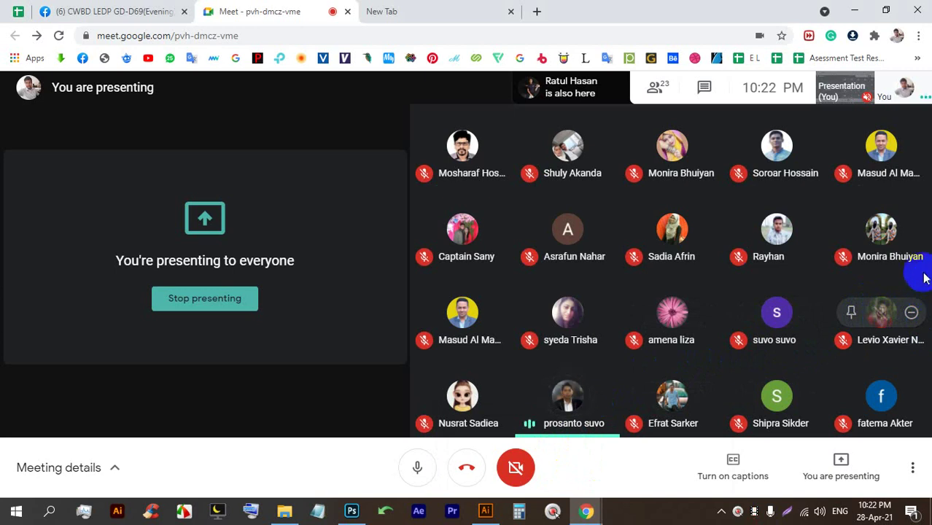
# Launch Windows Calculator from the taskbar and position it over the Meet window.
pyautogui.click(515, 515)
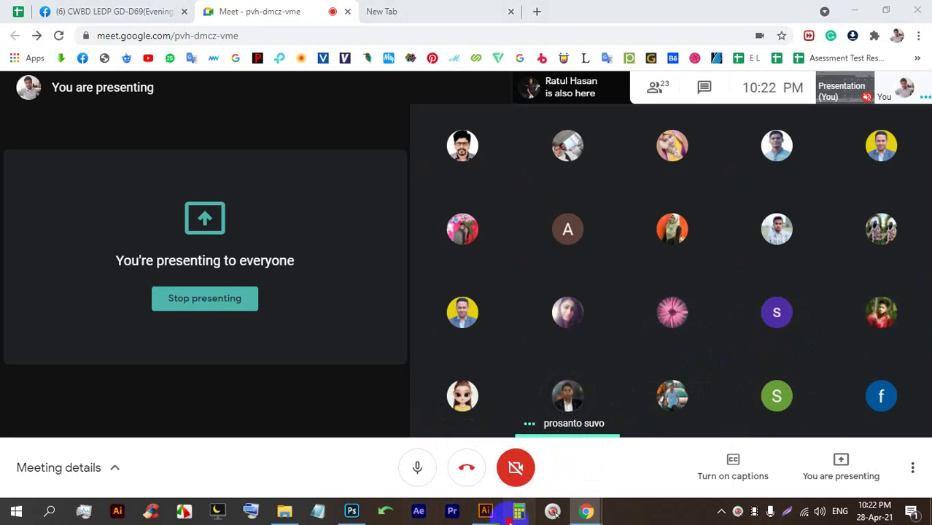
pyautogui.moveTo(648, 67); pyautogui.dragTo(276, 63)
pyautogui.click(273, 312)
# Clear the leftover 5.4 entry from the calculator.
pyautogui.click(312, 386)
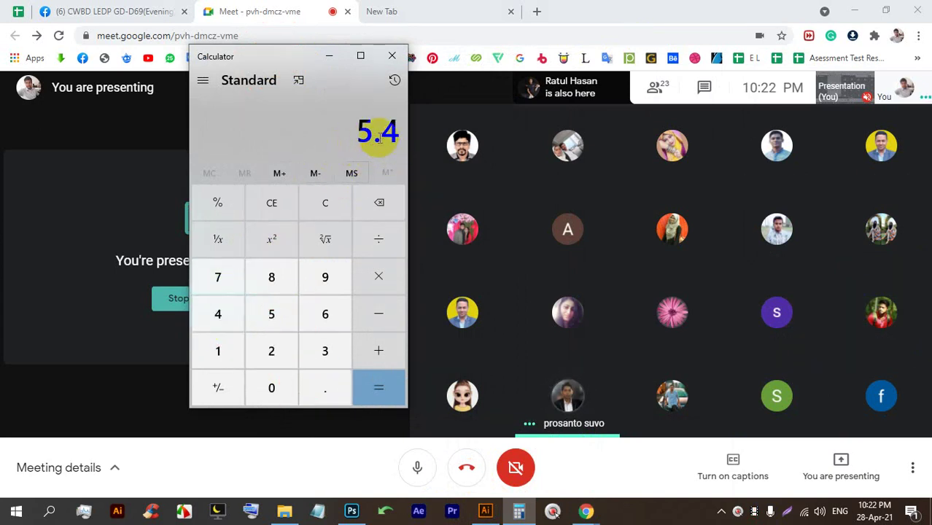
pyautogui.moveTo(400, 130); pyautogui.dragTo(392, 129)
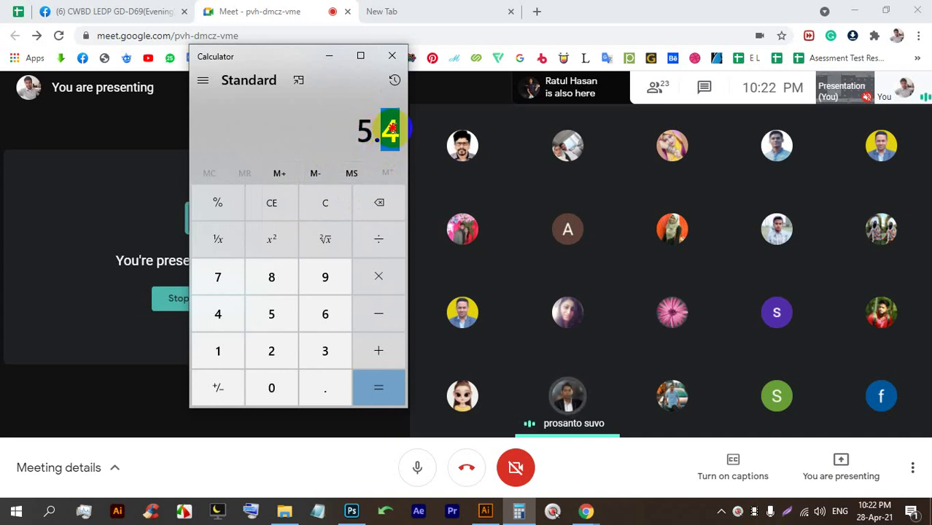
pyautogui.click(380, 141)
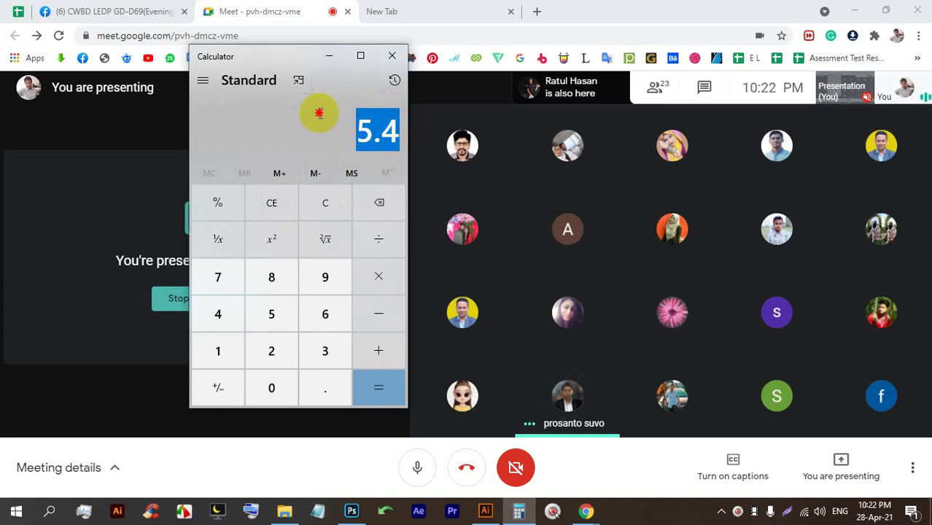
pyautogui.click(354, 125)
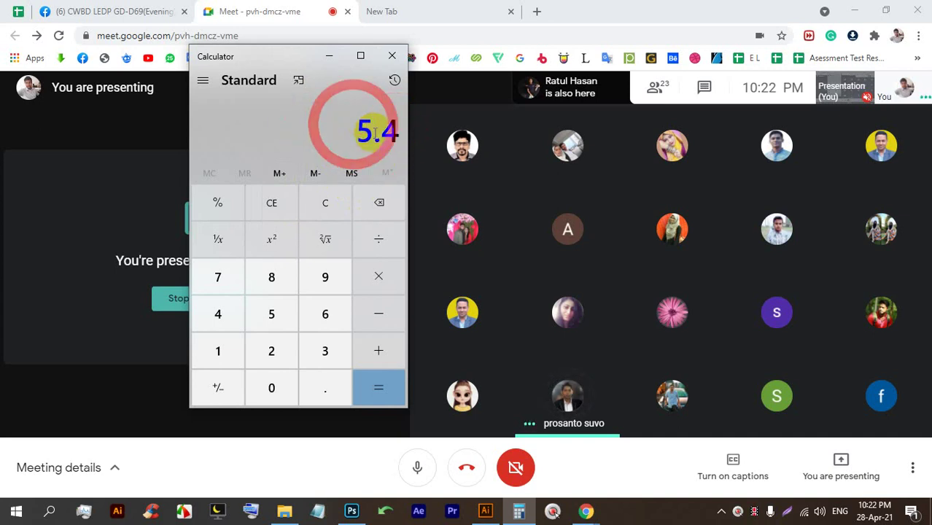
pyautogui.click(379, 203)
pyautogui.click(321, 208)
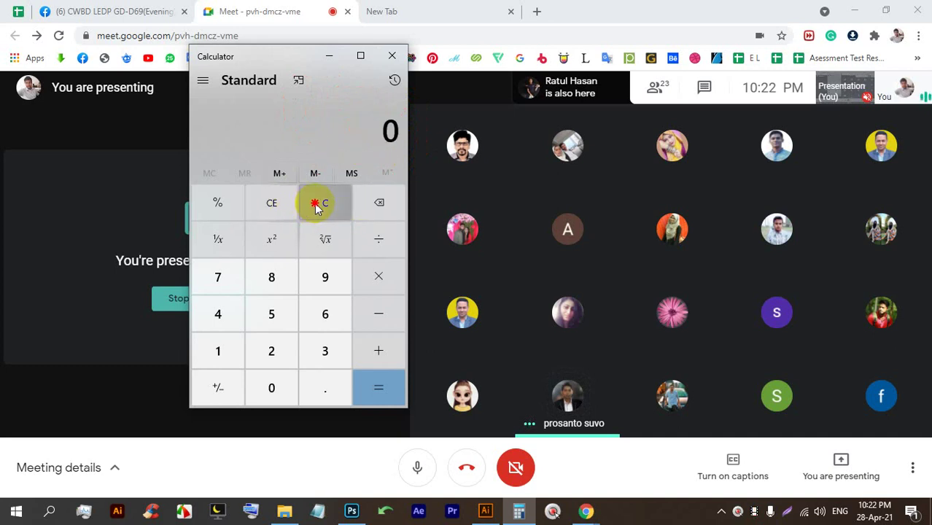
# Calculate 5 × 12 + 4 to get 64.
pyautogui.click(279, 314)
pyautogui.click(376, 274)
pyautogui.click(231, 345)
pyautogui.click(286, 341)
pyautogui.click(379, 391)
pyautogui.click(378, 351)
pyautogui.click(230, 329)
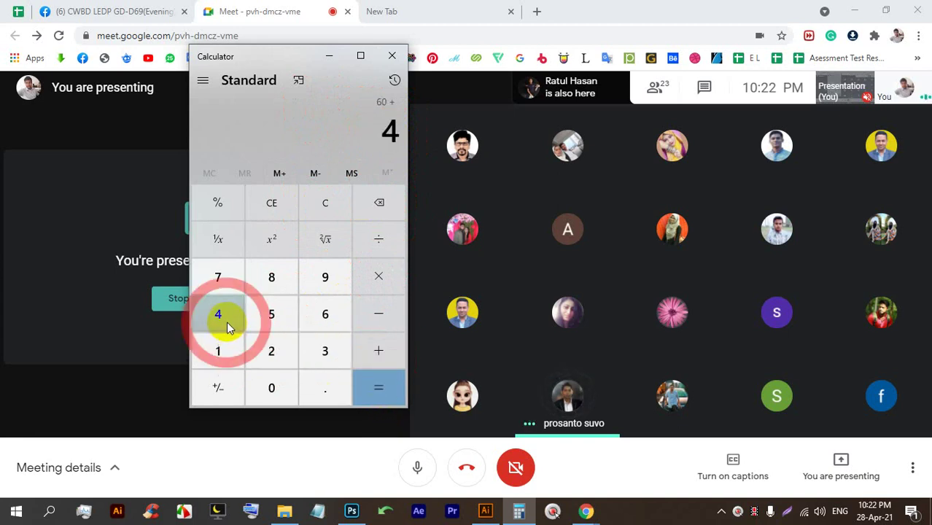
pyautogui.click(374, 380)
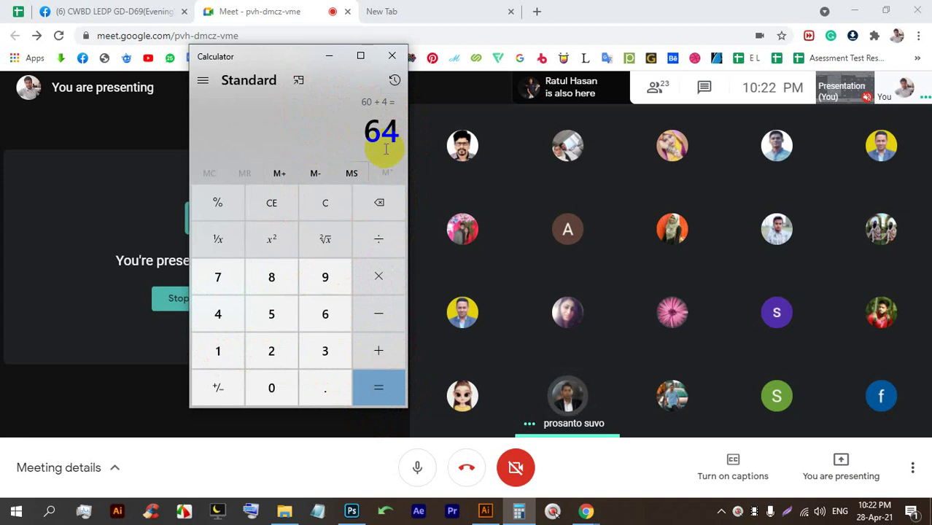
# Select the 64 result, then in a new browser tab voice-search 'inch to centimetre'.
pyautogui.moveTo(393, 135); pyautogui.dragTo(357, 132)
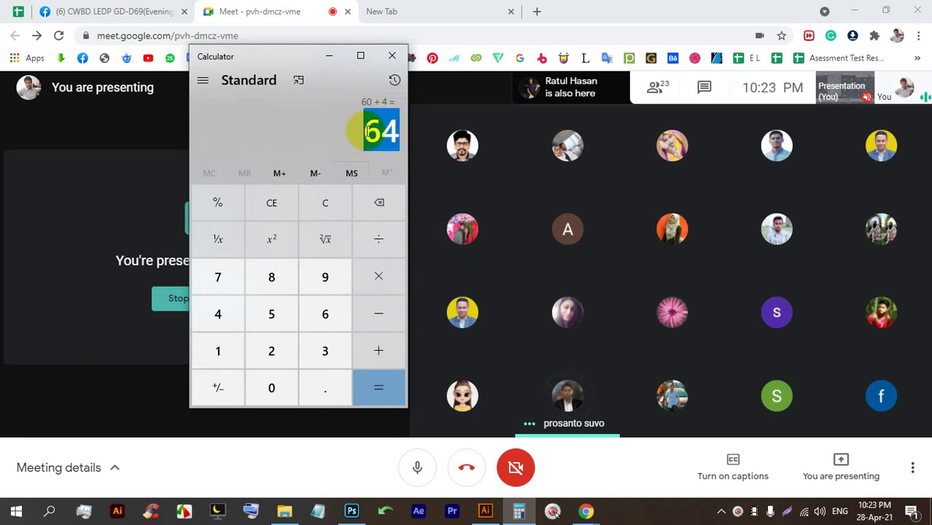
pyautogui.click(381, 141)
pyautogui.moveTo(393, 140); pyautogui.dragTo(362, 132)
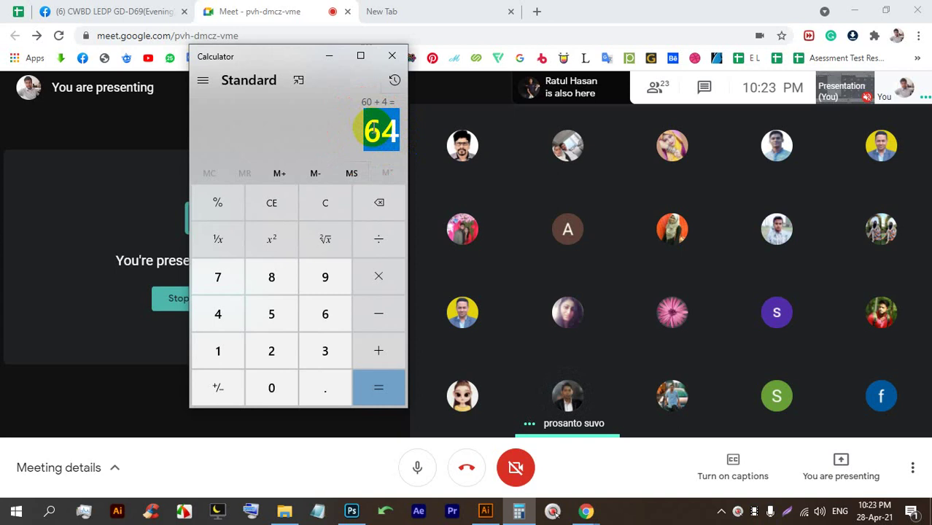
pyautogui.click(387, 140)
pyautogui.moveTo(393, 140); pyautogui.dragTo(349, 120)
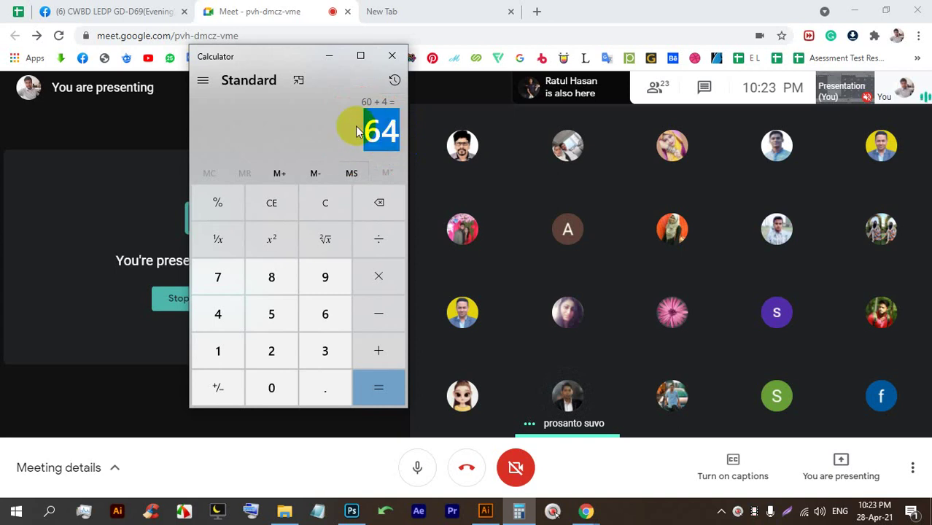
pyautogui.click(444, 9)
pyautogui.click(638, 286)
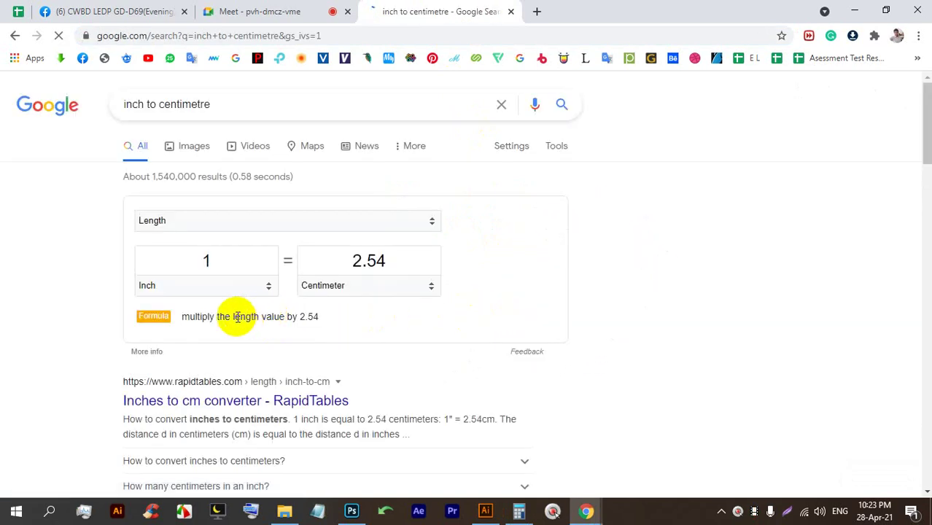
# Replace the 1 in the converter's Inch field with 64.
pyautogui.doubleClick(204, 260)
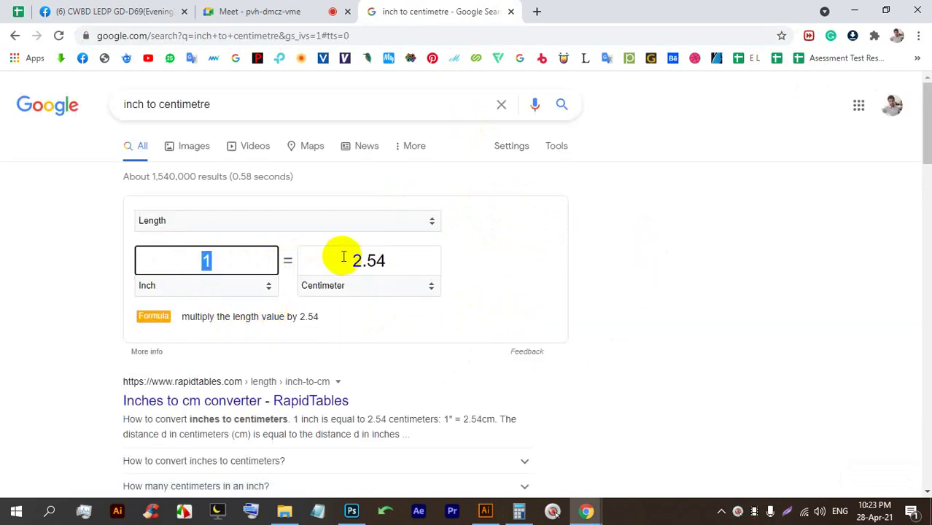
pyautogui.moveTo(385, 259); pyautogui.dragTo(339, 241)
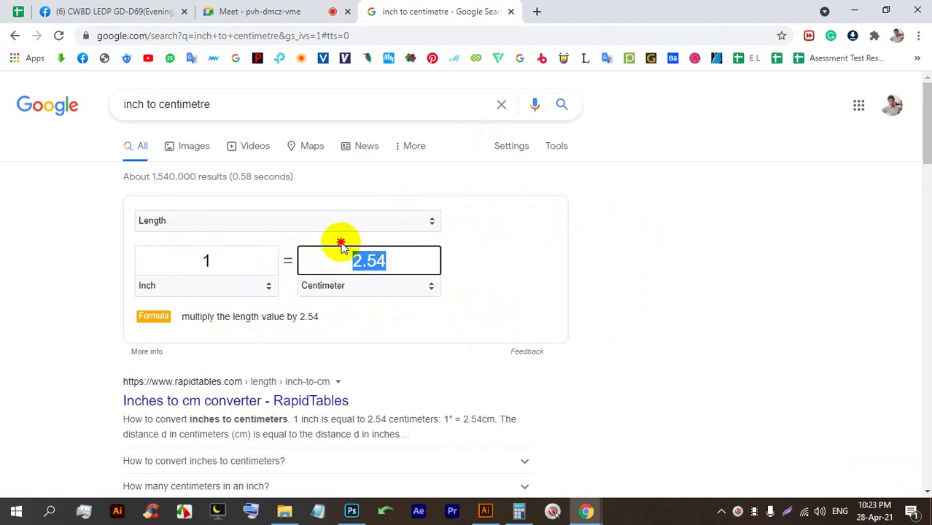
pyautogui.click(210, 260)
pyautogui.doubleClick(206, 260)
pyautogui.write('64')
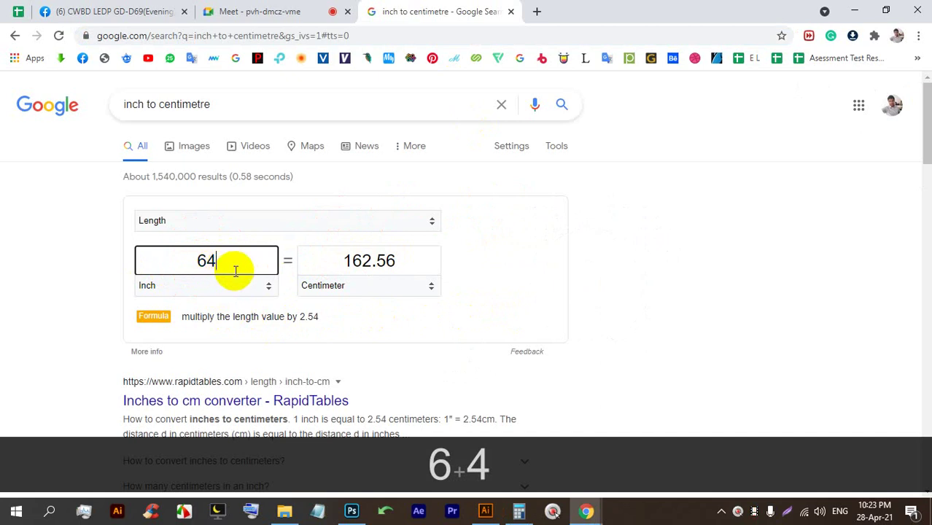
pyautogui.press('Return')
# Highlight the 162.56 cm result, then return to the Meet presentation tab.
pyautogui.click(239, 261)
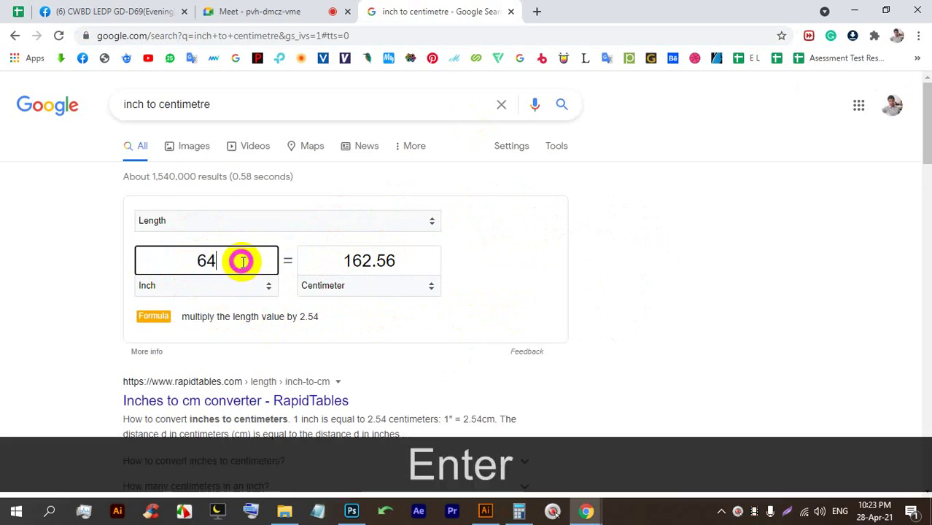
pyautogui.moveTo(342, 256); pyautogui.dragTo(381, 261)
pyautogui.click(385, 260)
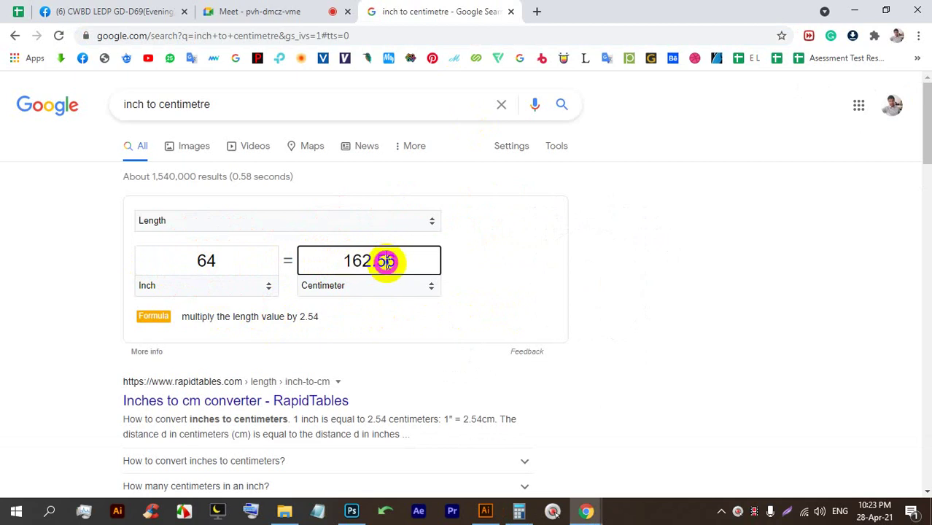
pyautogui.doubleClick(345, 260)
pyautogui.click(361, 260)
pyautogui.moveTo(408, 258); pyautogui.dragTo(324, 252)
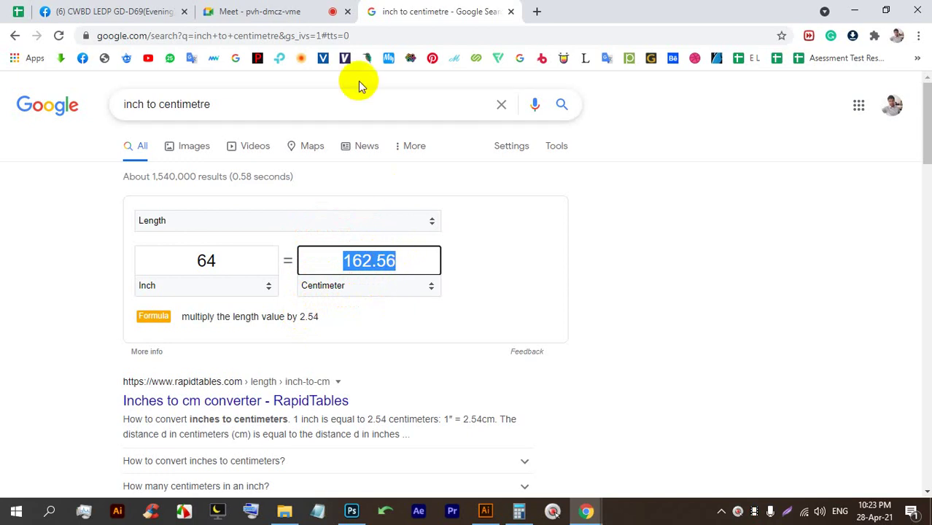
pyautogui.click(260, 11)
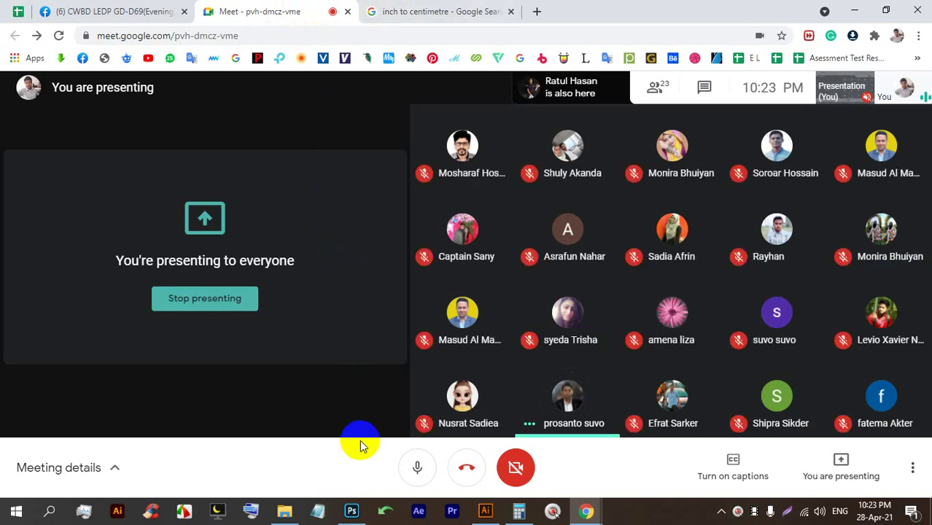
# Back in New Document, switch the Letter preset's units to Millimeters.
pyautogui.click(485, 511)
pyautogui.click(712, 146)
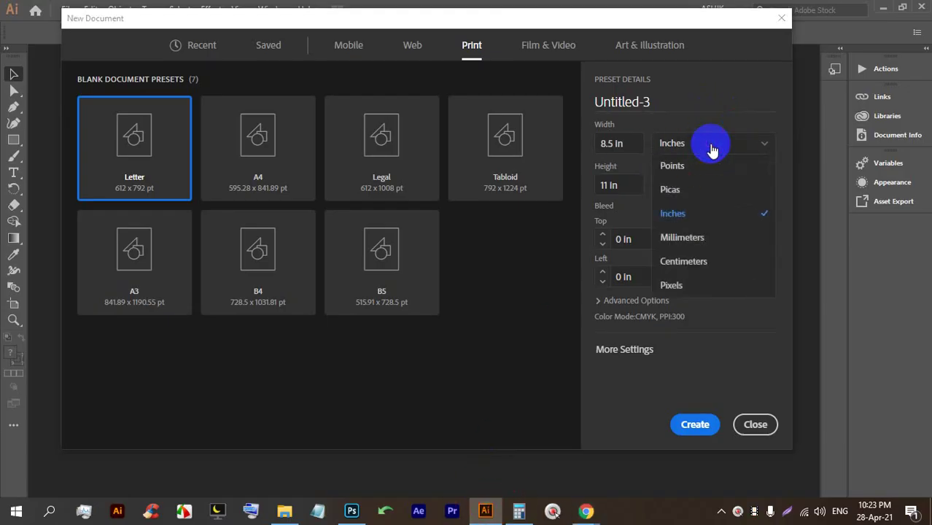
pyautogui.click(712, 149)
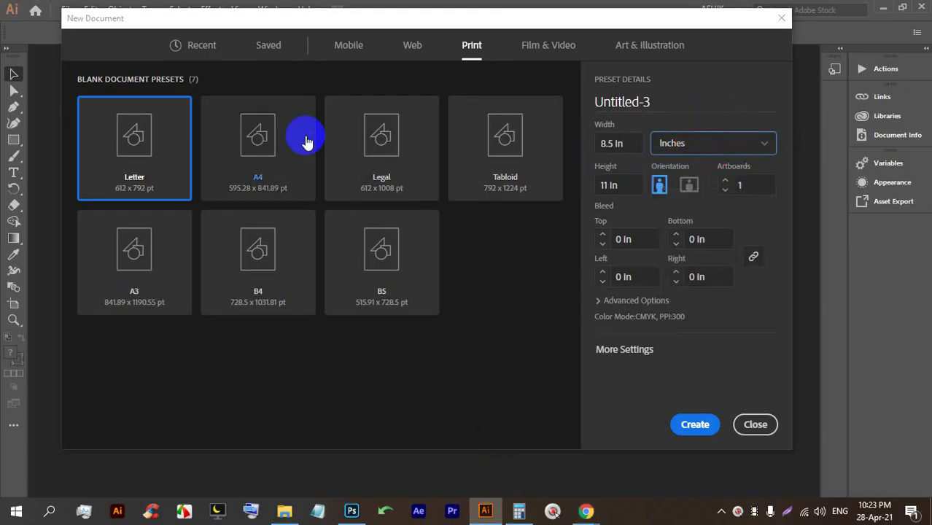
pyautogui.click(668, 143)
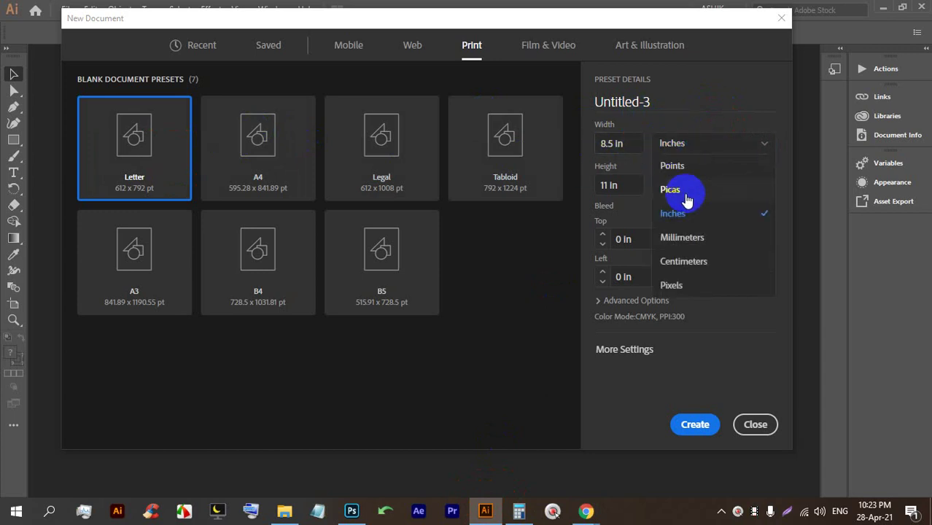
pyautogui.click(684, 238)
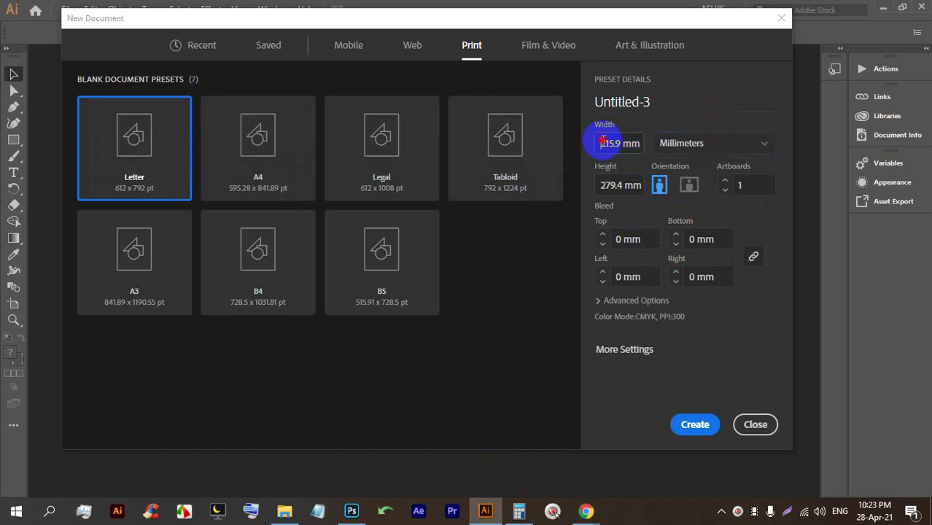
# Check the 215.9 mm width and 279.4 mm height, then set units back to Inches.
pyautogui.moveTo(602, 142); pyautogui.dragTo(634, 145)
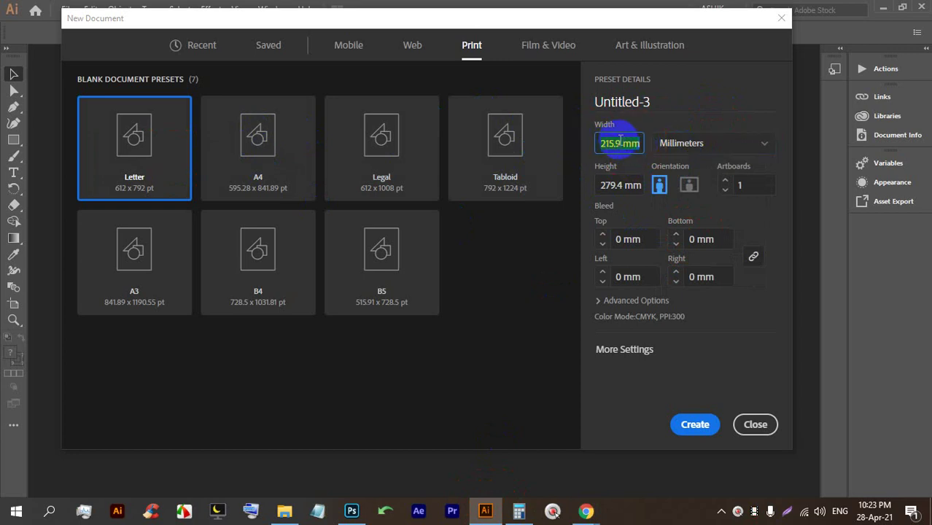
pyautogui.moveTo(642, 187); pyautogui.dragTo(602, 185)
pyautogui.click(689, 145)
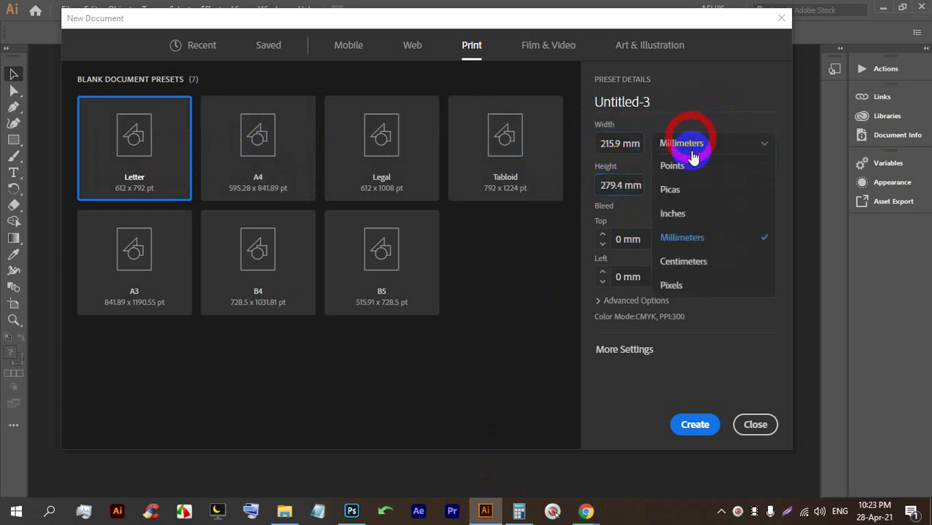
pyautogui.click(676, 208)
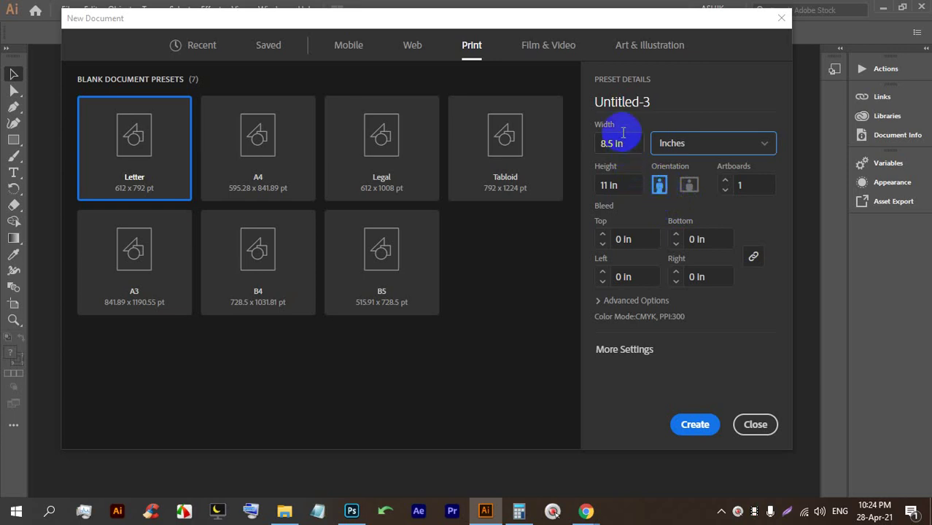
# Compare orientations and set the Letter page to landscape, 11 in wide by 8.5 in high.
pyautogui.moveTo(623, 142); pyautogui.dragTo(587, 141)
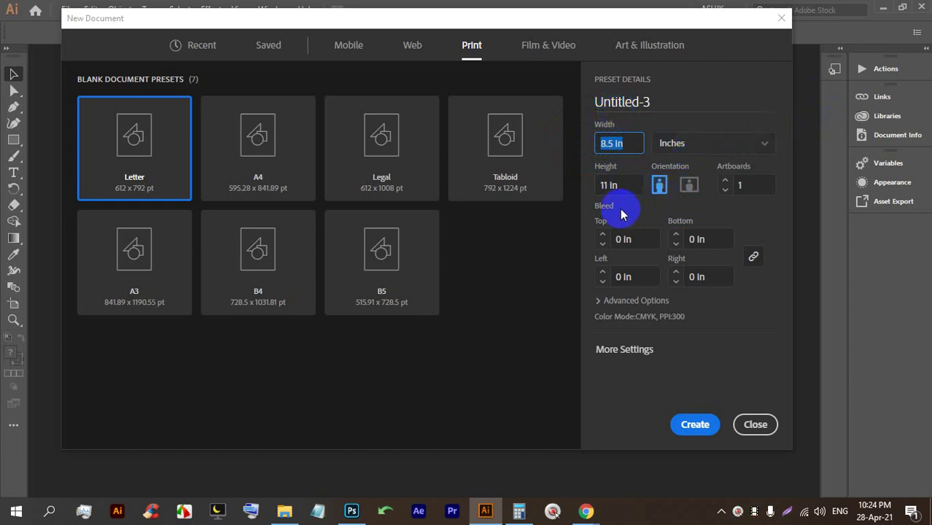
pyautogui.click(690, 189)
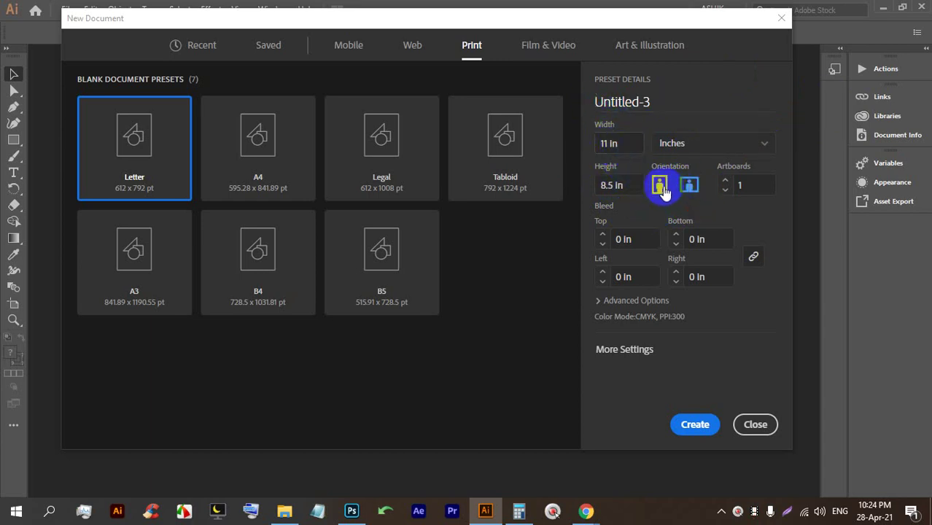
pyautogui.click(659, 186)
pyautogui.press('Print')
pyautogui.moveTo(896, 453); pyautogui.dragTo(120, 30)
pyautogui.click(909, 395)
pyautogui.moveTo(228, 339)
pyautogui.mouseDown()
pyautogui.moveTo(250, 406)
pyautogui.moveTo(266, 414)
pyautogui.mouseUp()
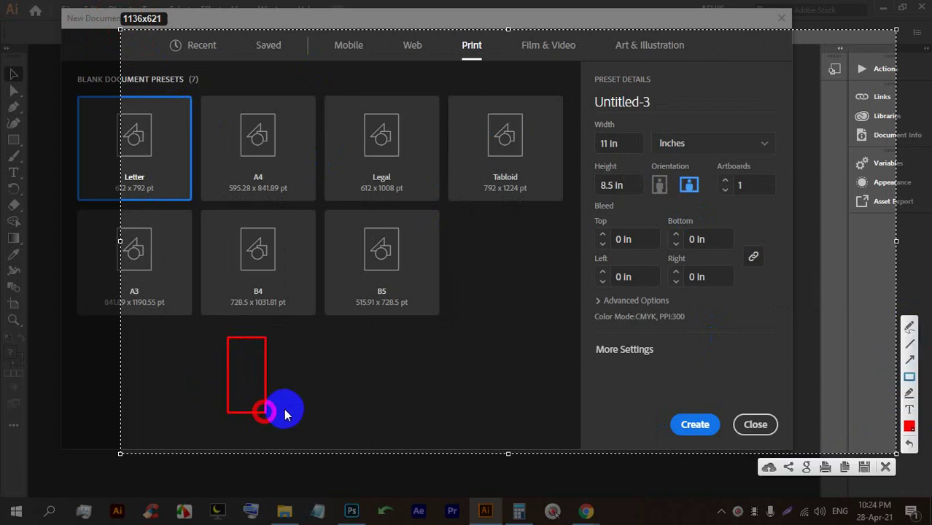
pyautogui.moveTo(288, 341)
pyautogui.mouseDown()
pyautogui.moveTo(326, 373)
pyautogui.moveTo(372, 379)
pyautogui.mouseUp()
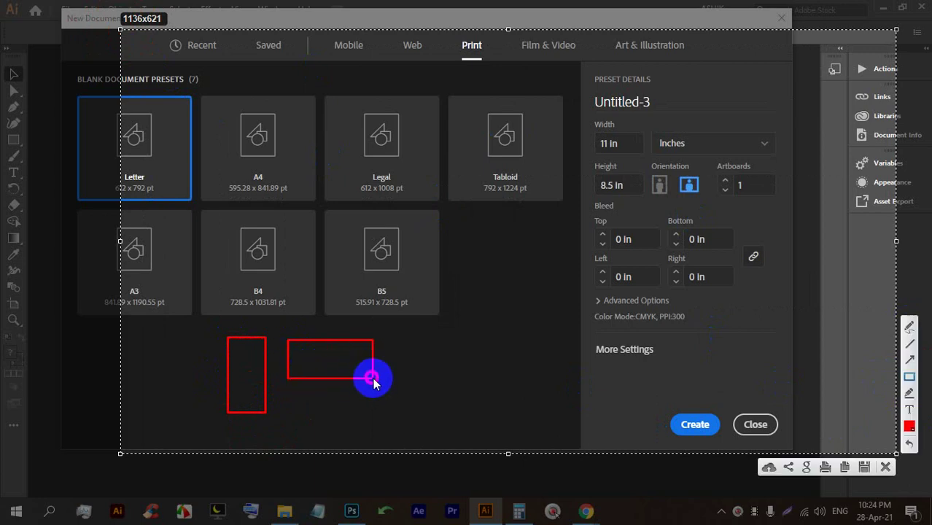
pyautogui.click(908, 326)
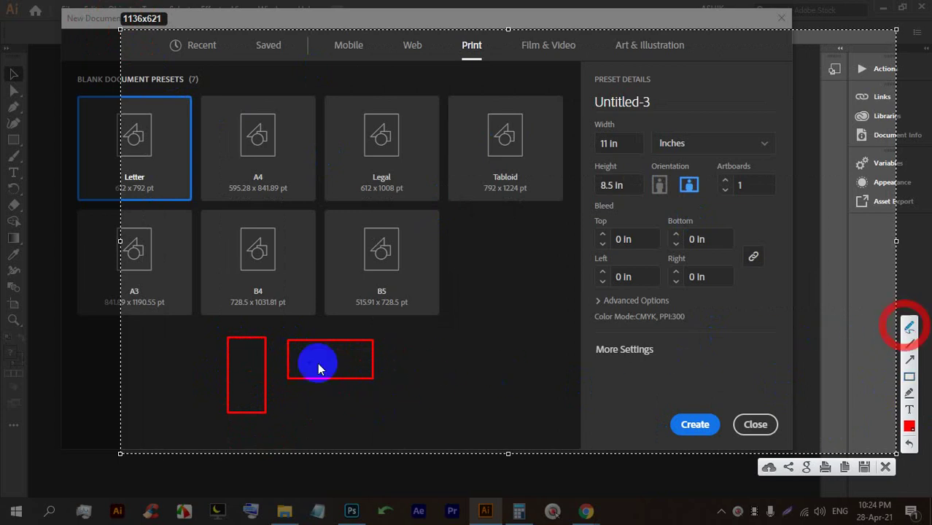
pyautogui.moveTo(246, 348); pyautogui.dragTo(355, 276)
pyautogui.moveTo(346, 337)
pyautogui.mouseDown()
pyautogui.moveTo(350, 344)
pyautogui.moveTo(570, 306)
pyautogui.mouseUp()
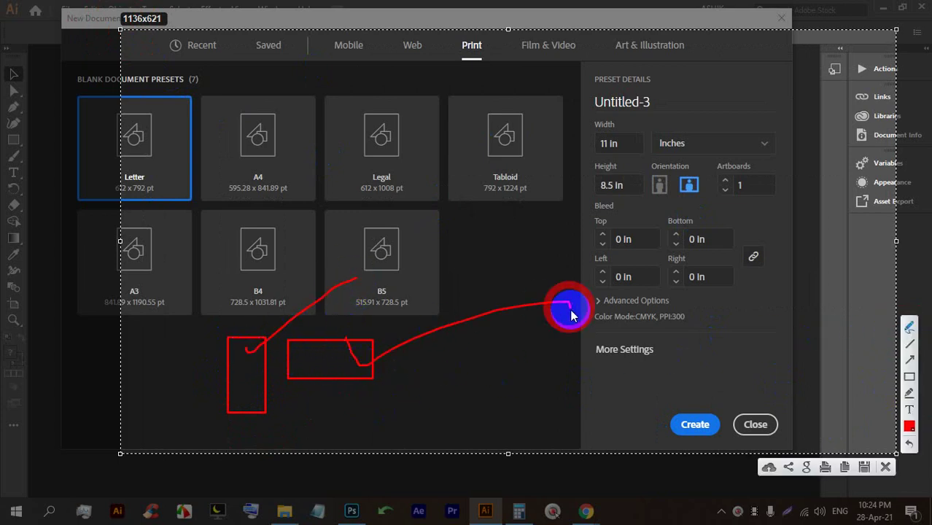
pyautogui.moveTo(223, 348)
pyautogui.mouseDown()
pyautogui.moveTo(247, 350)
pyautogui.moveTo(348, 300)
pyautogui.mouseUp()
pyautogui.moveTo(237, 399); pyautogui.dragTo(242, 381)
pyautogui.moveTo(304, 355); pyautogui.dragTo(315, 362)
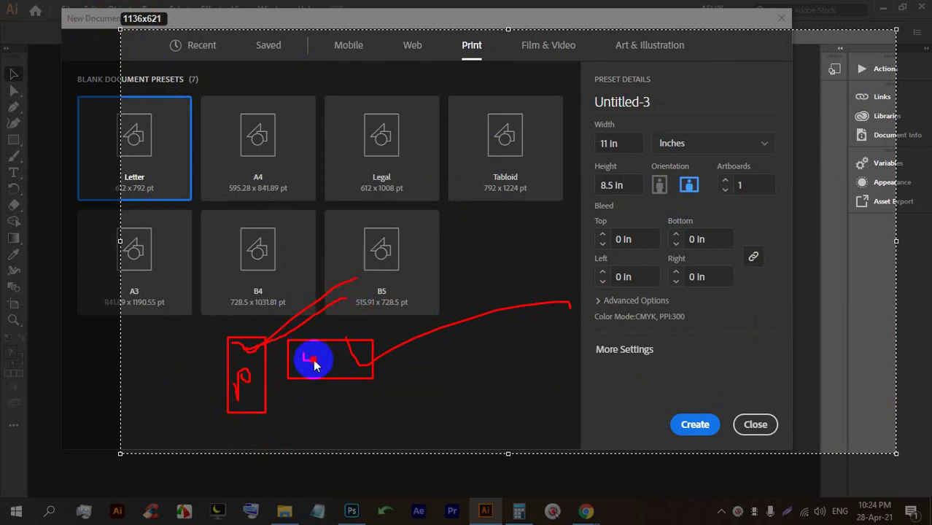
pyautogui.click(887, 467)
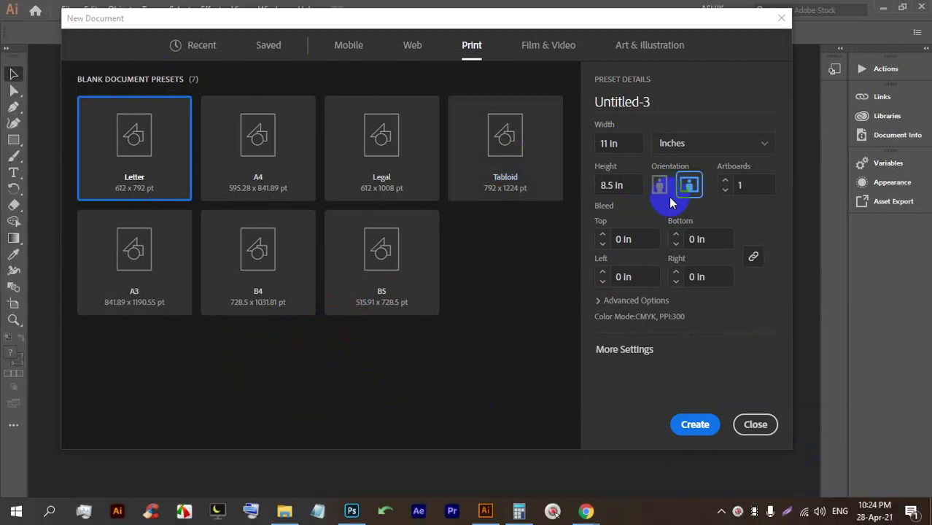
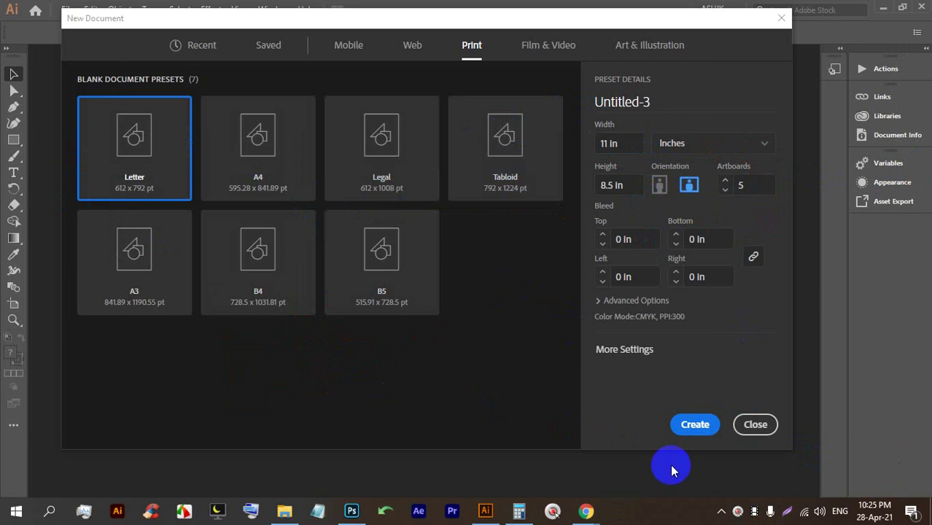
# Create the five-artboard Letter document, close Untitled-3, and start a new document.
pyautogui.click(695, 426)
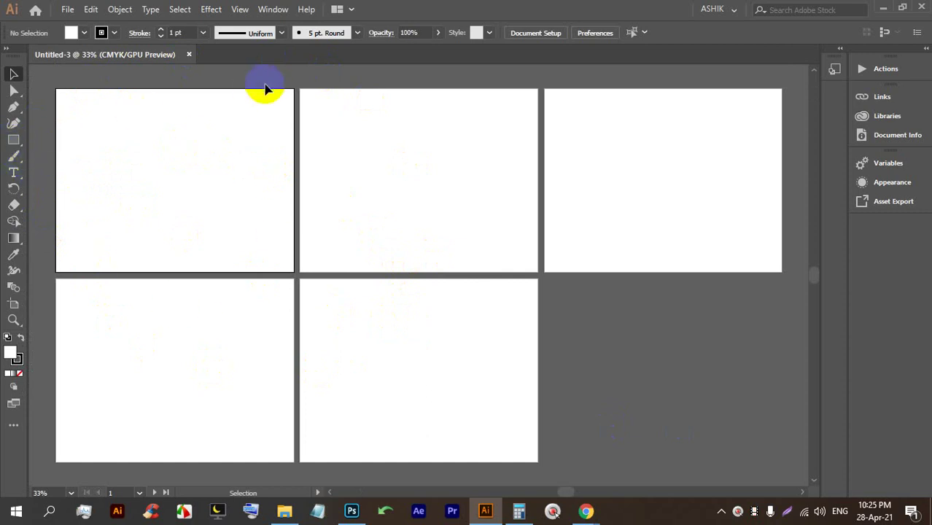
pyautogui.click(190, 56)
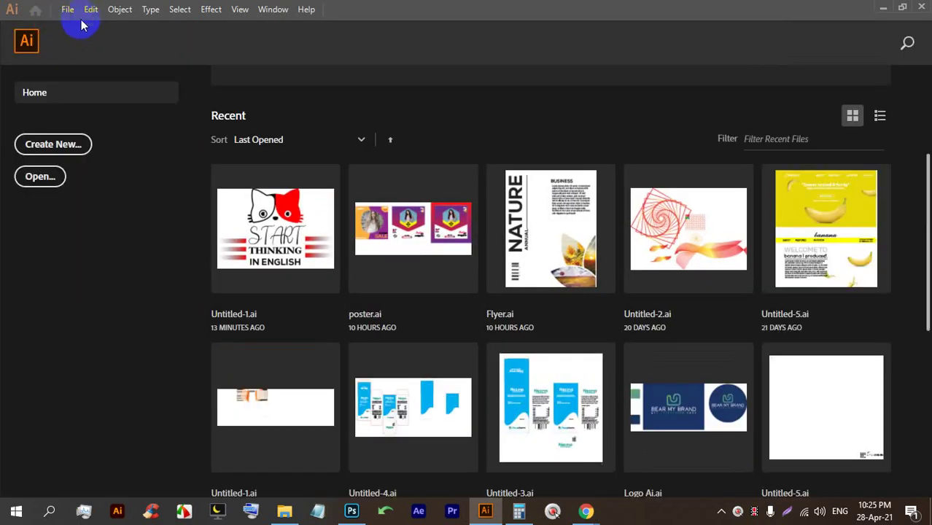
pyautogui.click(68, 9)
pyautogui.click(64, 24)
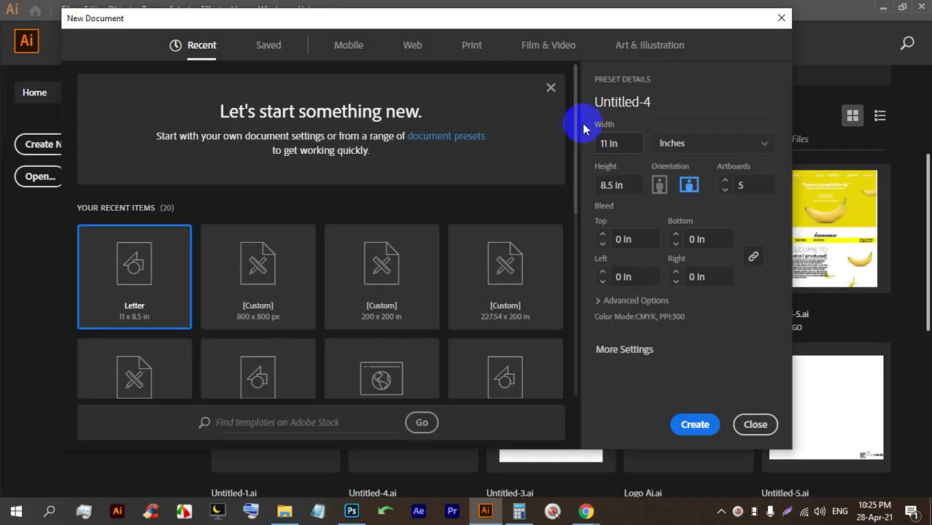
# Choose the Letter print preset in inches and enter width 3.5 and height 2.
pyautogui.click(466, 48)
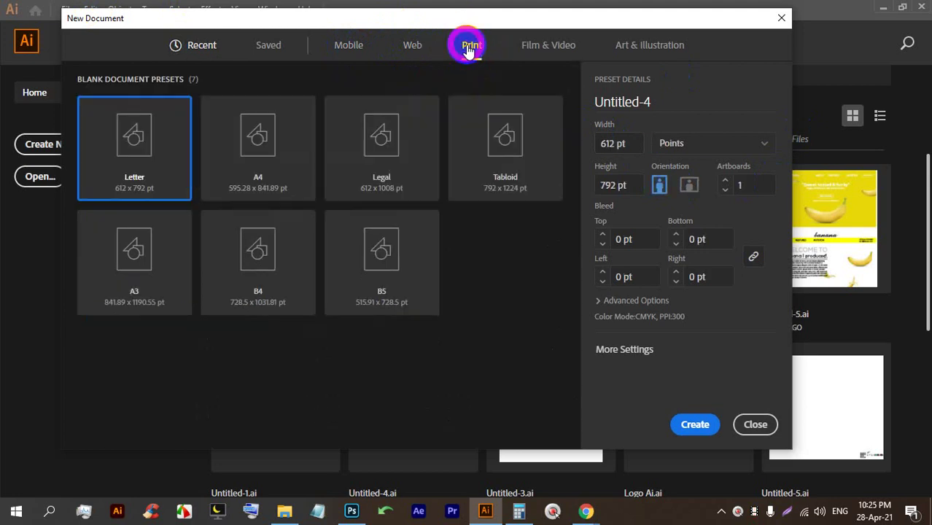
pyautogui.click(126, 145)
pyautogui.click(704, 143)
pyautogui.click(692, 209)
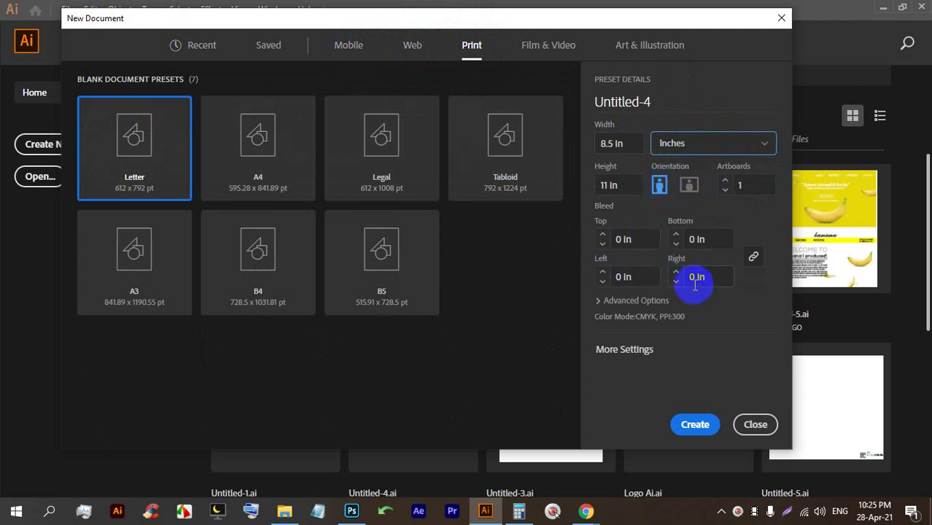
pyautogui.click(602, 143)
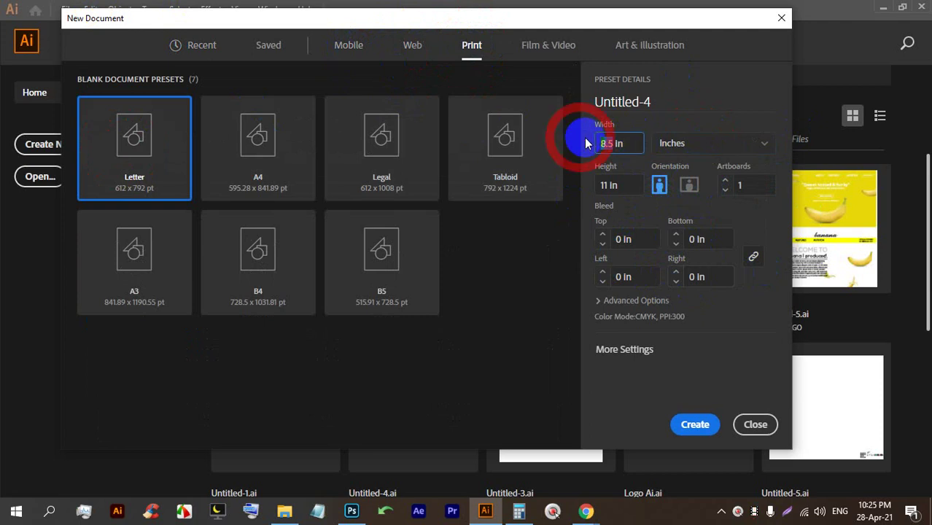
pyautogui.write('3.5')
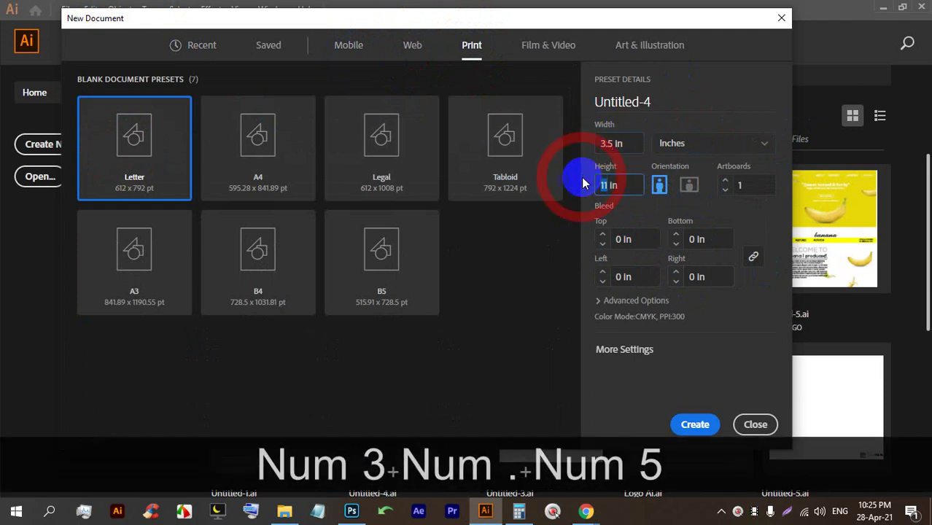
pyautogui.write('2')
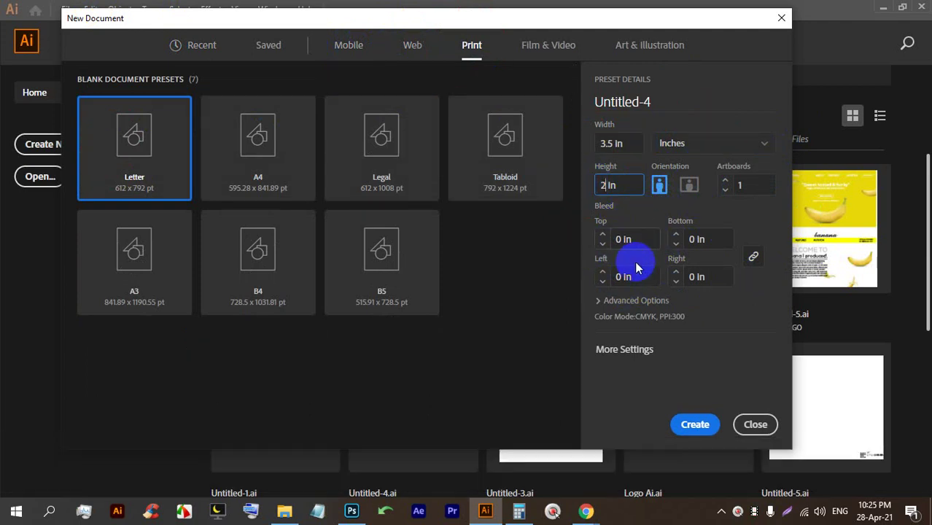
# Add 0.125 in bleed on all sides and capture the settings for annotation.
pyautogui.click(603, 236)
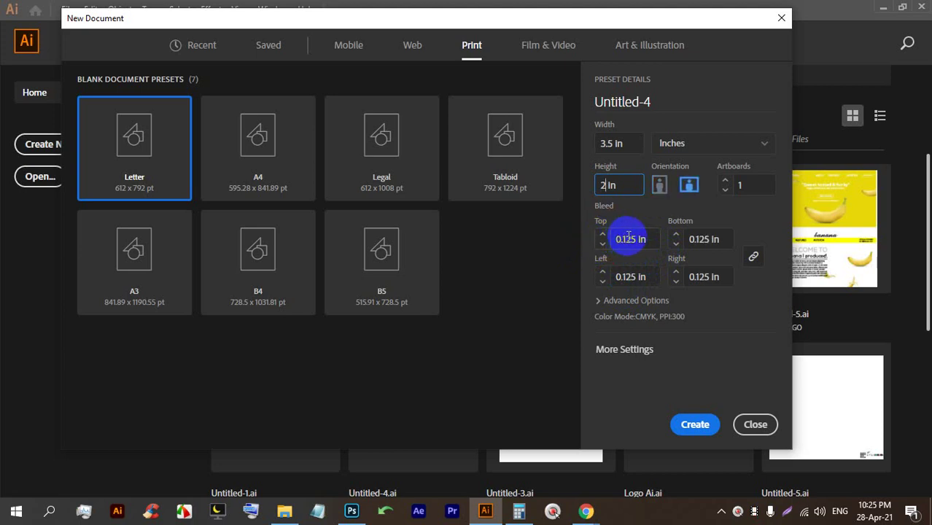
pyautogui.moveTo(633, 238); pyautogui.dragTo(598, 239)
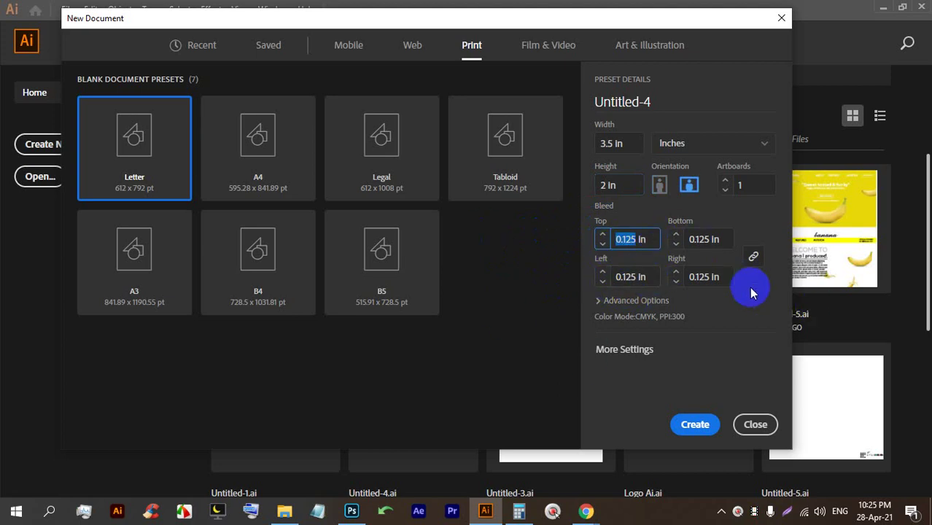
pyautogui.press('Print')
pyautogui.moveTo(832, 341); pyautogui.dragTo(413, 0)
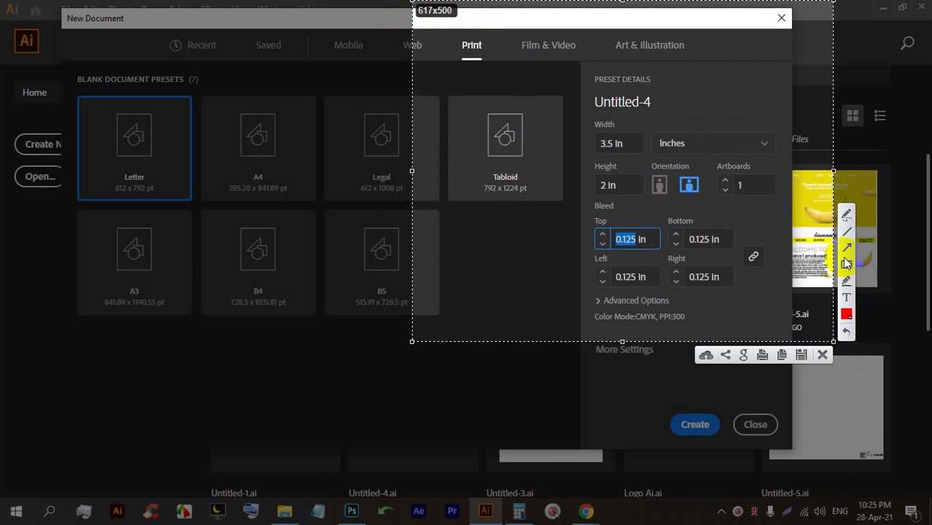
pyautogui.click(846, 214)
pyautogui.moveTo(481, 237)
pyautogui.mouseDown()
pyautogui.moveTo(519, 207)
pyautogui.moveTo(487, 265)
pyautogui.moveTo(490, 313)
pyautogui.moveTo(519, 303)
pyautogui.moveTo(517, 338)
pyautogui.moveTo(516, 274)
pyautogui.moveTo(504, 342)
pyautogui.moveTo(492, 280)
pyautogui.moveTo(539, 209)
pyautogui.moveTo(446, 244)
pyautogui.moveTo(520, 198)
pyautogui.mouseUp()
pyautogui.moveTo(688, 92)
pyautogui.mouseDown()
pyautogui.moveTo(716, 74)
pyautogui.moveTo(732, 109)
pyautogui.mouseUp()
pyautogui.moveTo(766, 56)
pyautogui.mouseDown()
pyautogui.moveTo(739, 78)
pyautogui.moveTo(731, 109)
pyautogui.mouseUp()
pyautogui.moveTo(774, 27)
pyautogui.mouseDown()
pyautogui.moveTo(823, 21)
pyautogui.moveTo(784, 29)
pyautogui.moveTo(685, 217)
pyautogui.mouseUp()
pyautogui.moveTo(832, 33)
pyautogui.mouseDown()
pyautogui.moveTo(776, 146)
pyautogui.moveTo(879, 162)
pyautogui.mouseUp()
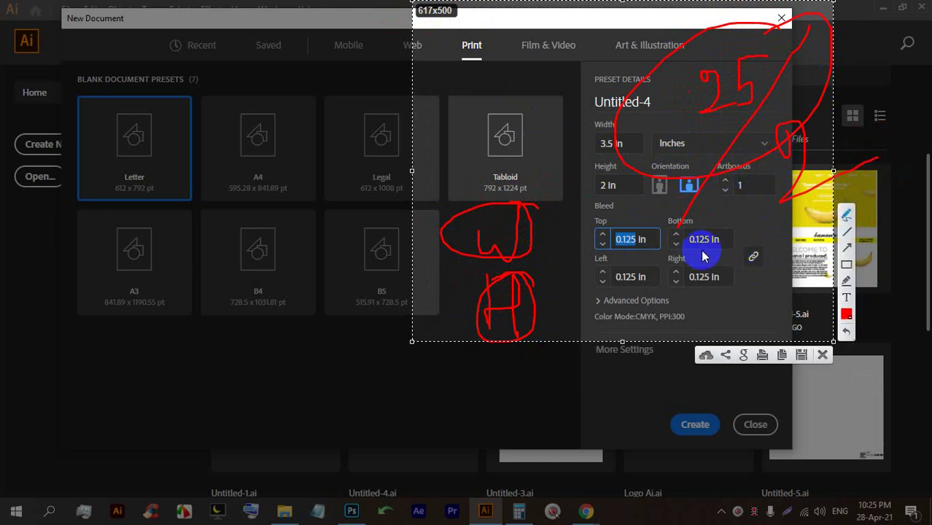
pyautogui.moveTo(781, 211)
pyautogui.mouseDown()
pyautogui.moveTo(795, 242)
pyautogui.moveTo(821, 235)
pyautogui.moveTo(817, 222)
pyautogui.moveTo(829, 237)
pyautogui.moveTo(808, 250)
pyautogui.moveTo(833, 218)
pyautogui.moveTo(764, 212)
pyautogui.moveTo(849, 235)
pyautogui.moveTo(802, 204)
pyautogui.mouseUp()
pyautogui.moveTo(787, 256); pyautogui.dragTo(792, 262)
pyautogui.moveTo(707, 156)
pyautogui.mouseDown()
pyautogui.moveTo(630, 222)
pyautogui.moveTo(690, 188)
pyautogui.moveTo(722, 223)
pyautogui.mouseUp()
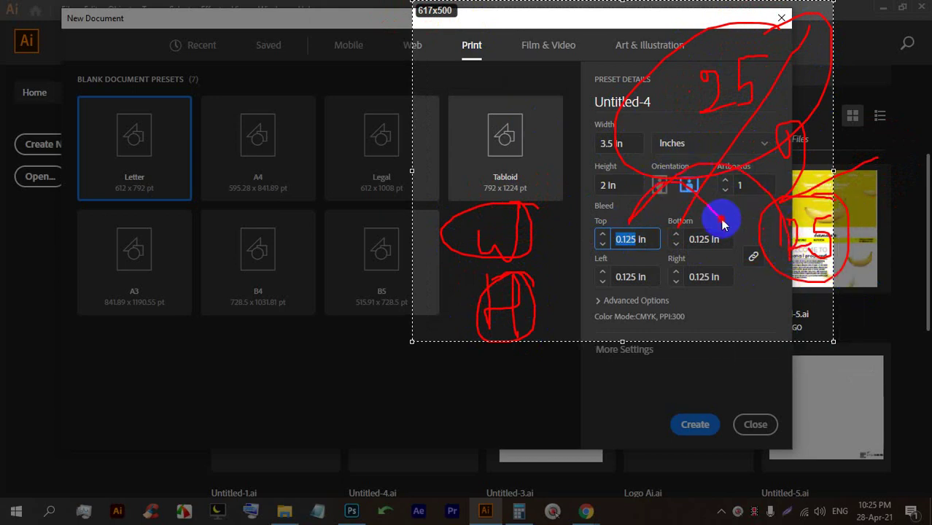
pyautogui.moveTo(546, 305); pyautogui.dragTo(609, 244)
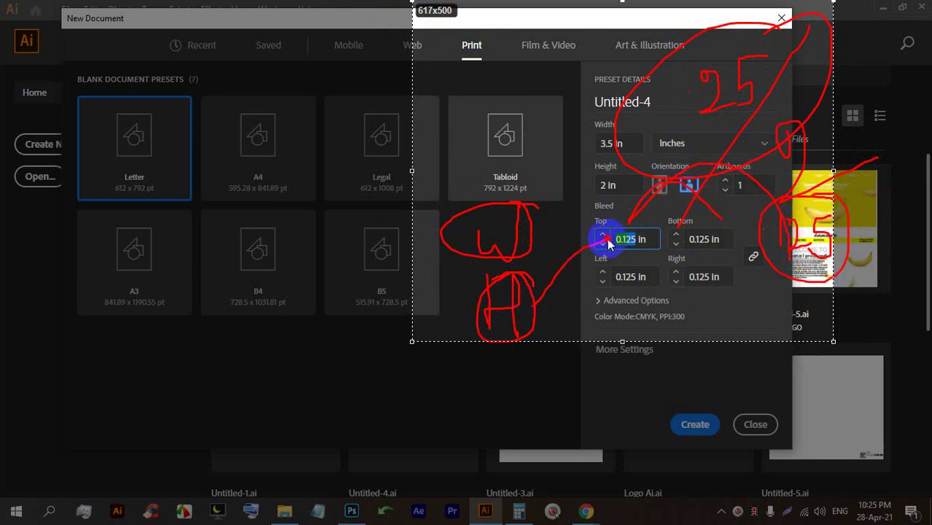
pyautogui.click(633, 294)
pyautogui.moveTo(636, 305)
pyautogui.mouseDown()
pyautogui.moveTo(602, 277)
pyautogui.moveTo(660, 269)
pyautogui.mouseUp()
pyautogui.moveTo(722, 261); pyautogui.dragTo(699, 275)
pyautogui.moveTo(525, 207); pyautogui.dragTo(508, 212)
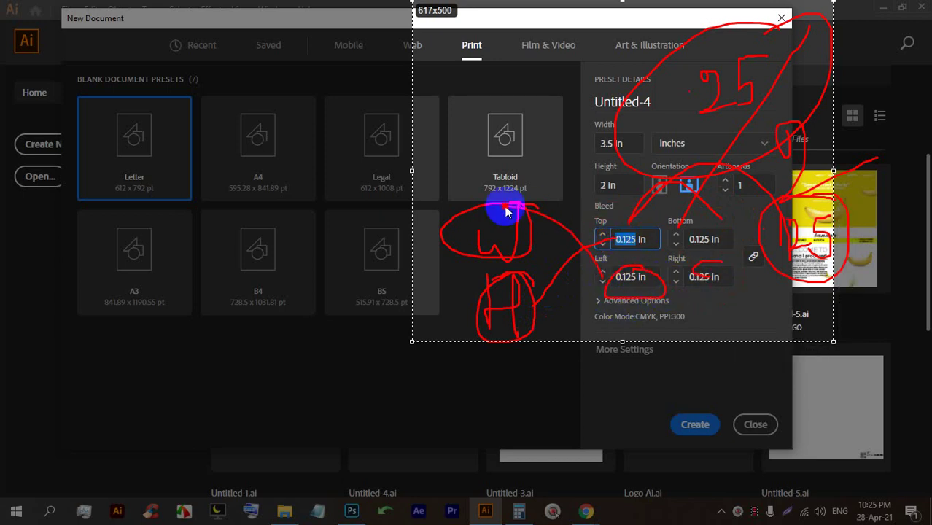
pyautogui.click(691, 45)
pyautogui.moveTo(691, 46); pyautogui.dragTo(762, 56)
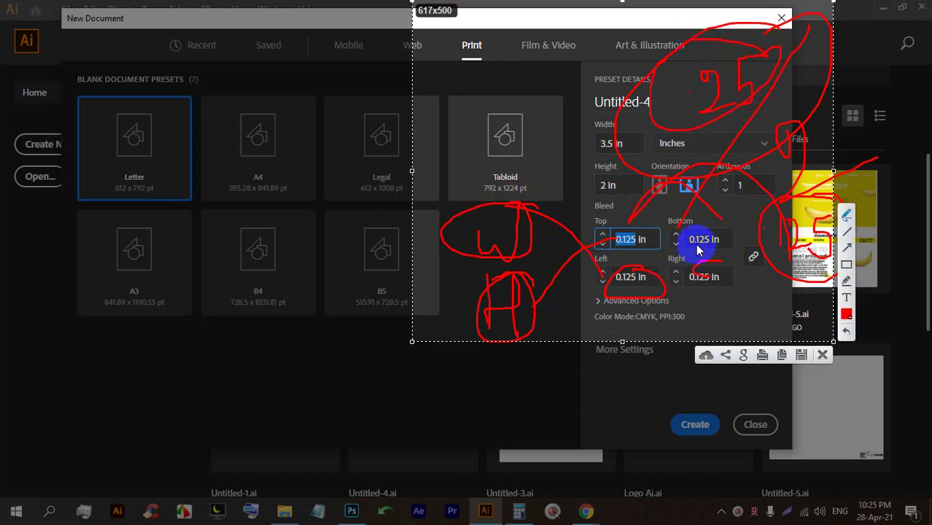
pyautogui.moveTo(699, 310)
pyautogui.mouseDown()
pyautogui.moveTo(701, 322)
pyautogui.moveTo(741, 317)
pyautogui.moveTo(743, 324)
pyautogui.mouseUp()
pyautogui.moveTo(766, 296); pyautogui.dragTo(758, 322)
pyautogui.click(822, 355)
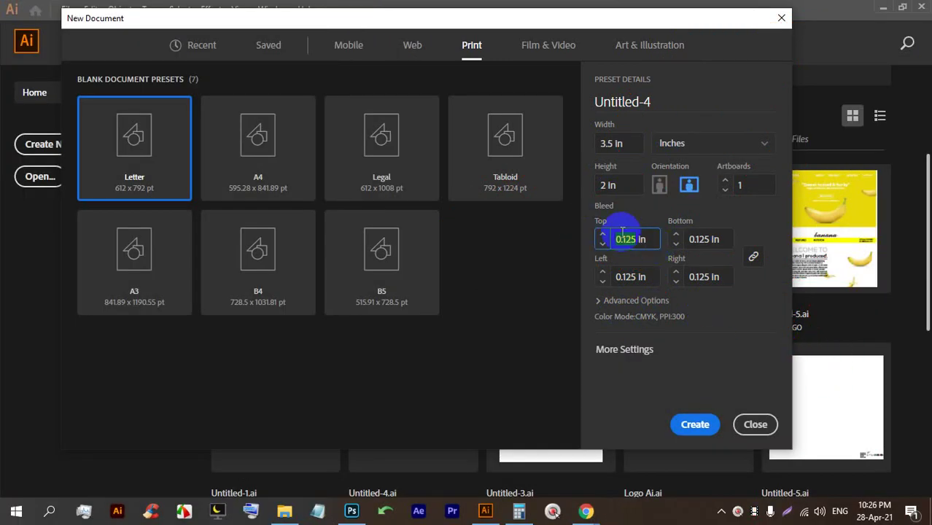
# Create the 3.5 × 2 in bleed document, zoom the canvas, and switch to the Google Meet window.
pyautogui.click(696, 239)
pyautogui.click(694, 442)
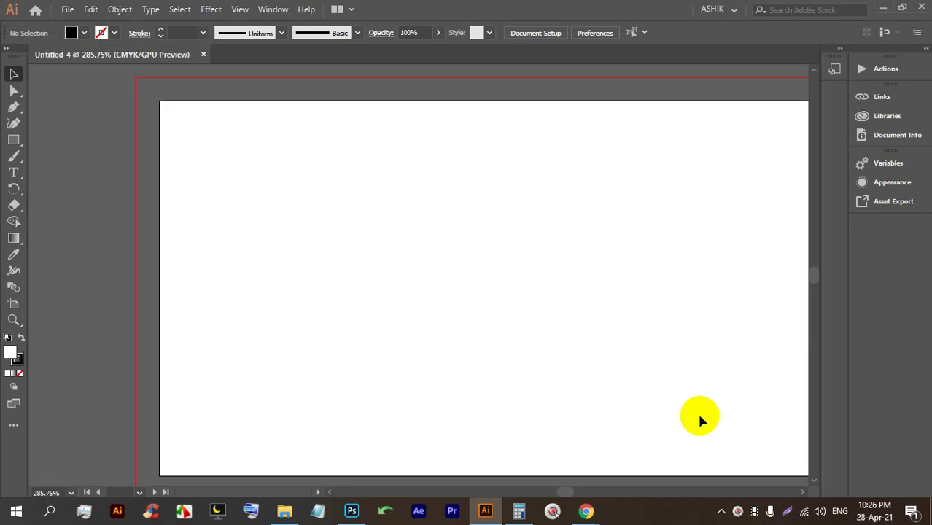
pyautogui.keyDown('alt'); pyautogui.scroll(-2, 423, 270); pyautogui.keyUp('alt')
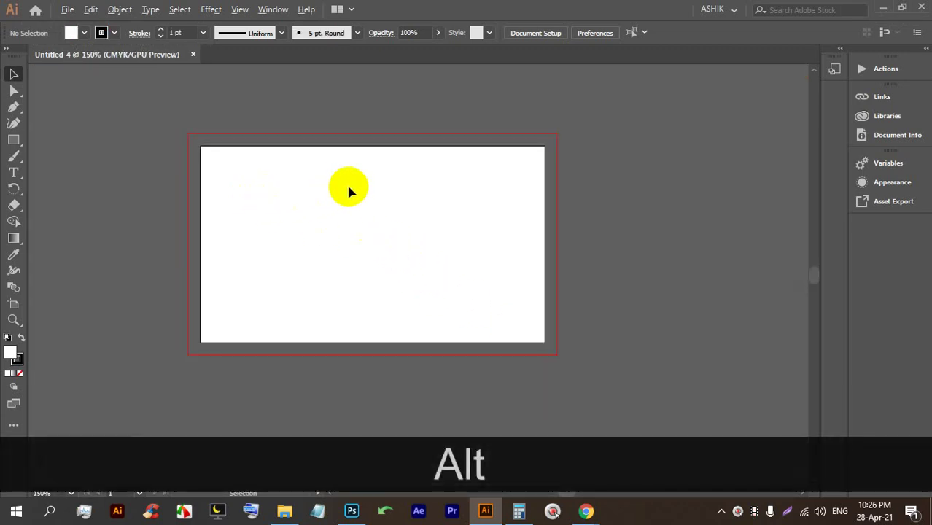
pyautogui.keyDown('alt'); pyautogui.scroll(1, 349, 188); pyautogui.keyUp('alt')
pyautogui.scroll(-1, 391, 223)
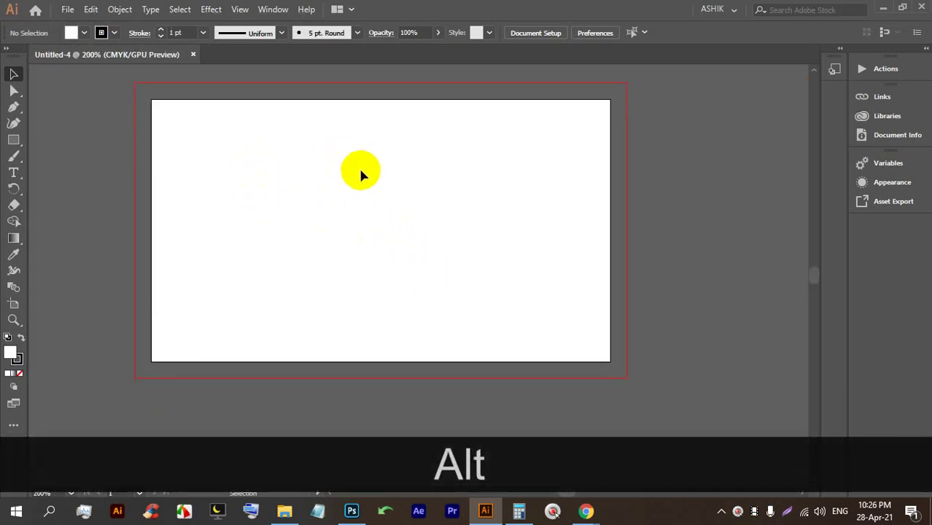
pyautogui.click(587, 511)
pyautogui.click(558, 457)
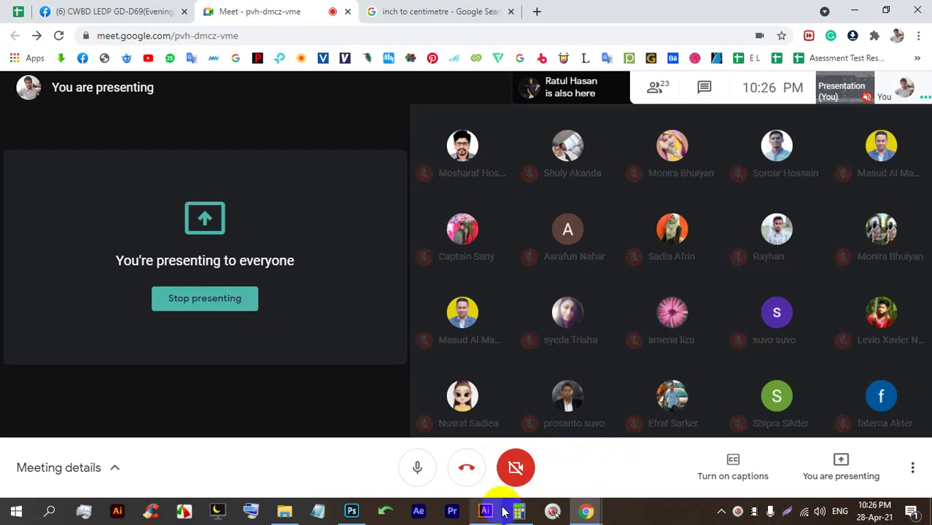
# Bring Illustrator back in front of Chrome, showing the blank Untitled-4 artboard.
pyautogui.moveTo(498, 515)
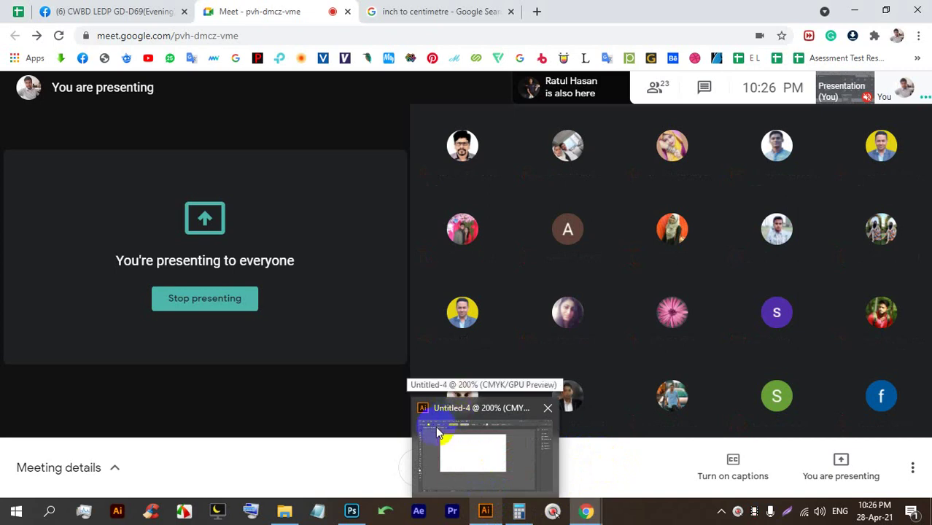
pyautogui.moveTo(441, 434)
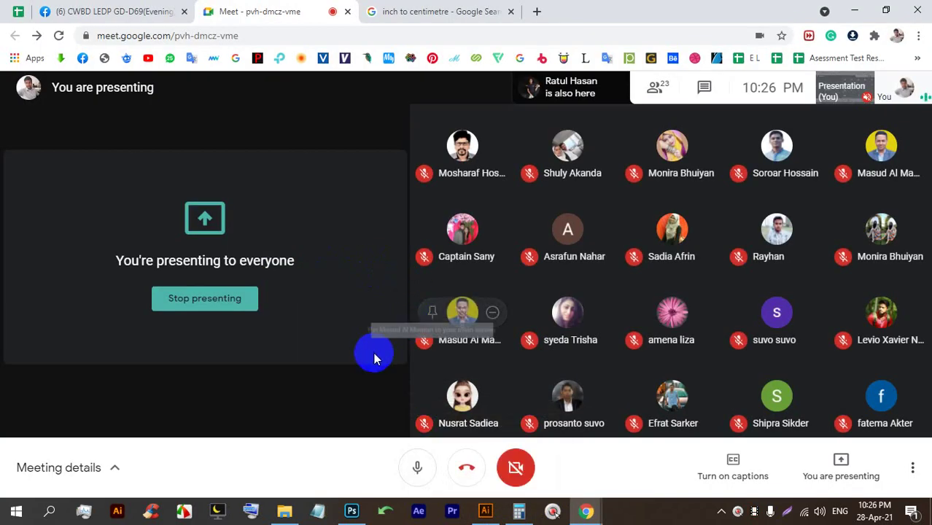
pyautogui.click(490, 512)
pyautogui.scroll(2, 363, 213)
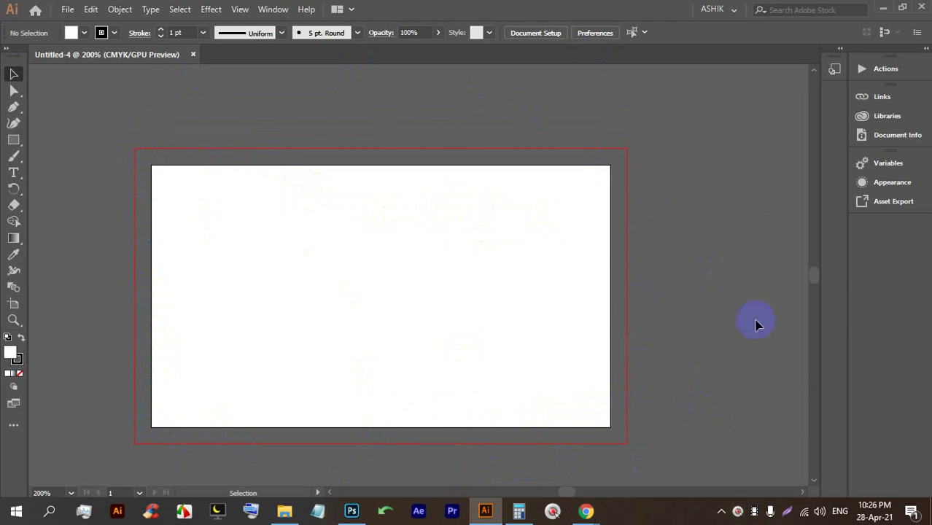
# Close Untitled-4 and start a new print document measured in inches.
pyautogui.click(192, 54)
pyautogui.click(67, 9)
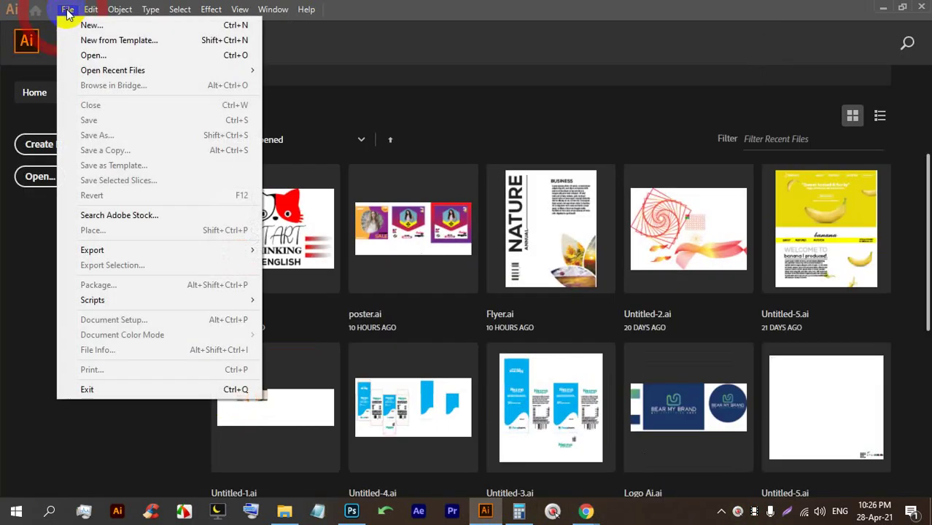
pyautogui.click(78, 26)
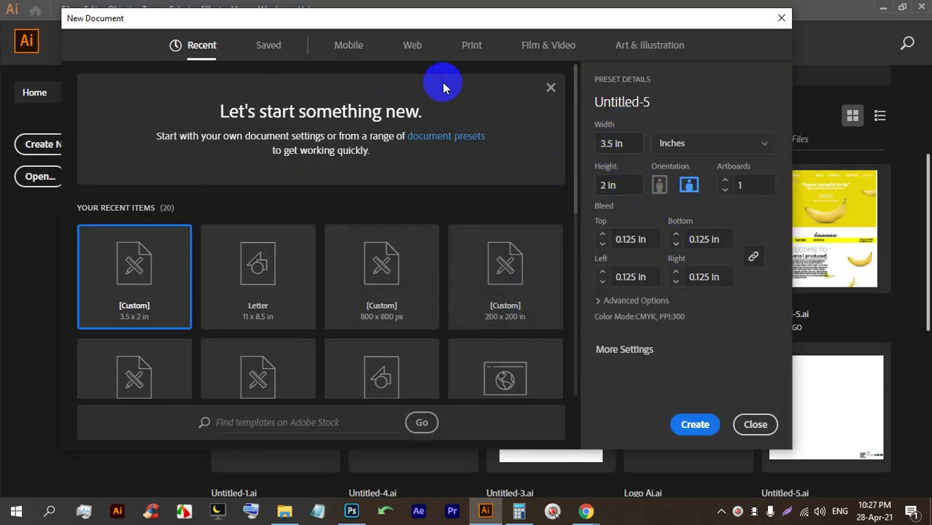
pyautogui.click(471, 46)
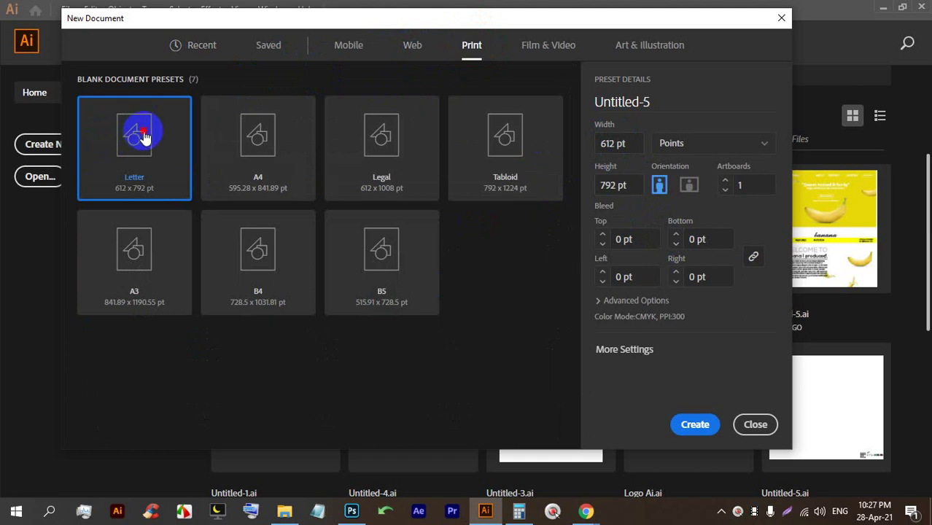
pyautogui.click(693, 149)
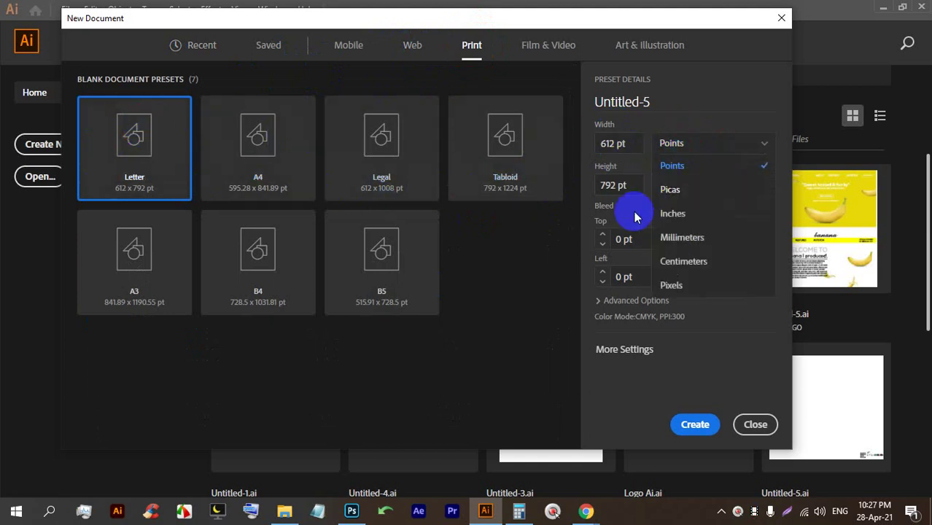
pyautogui.click(668, 218)
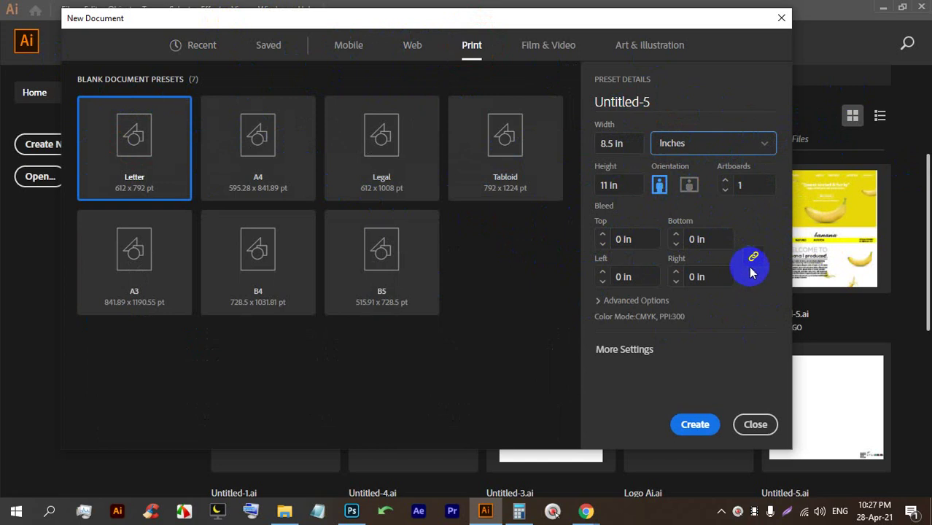
# Set Color Mode to RGB Color with High (300 ppi) raster effects.
pyautogui.click(633, 302)
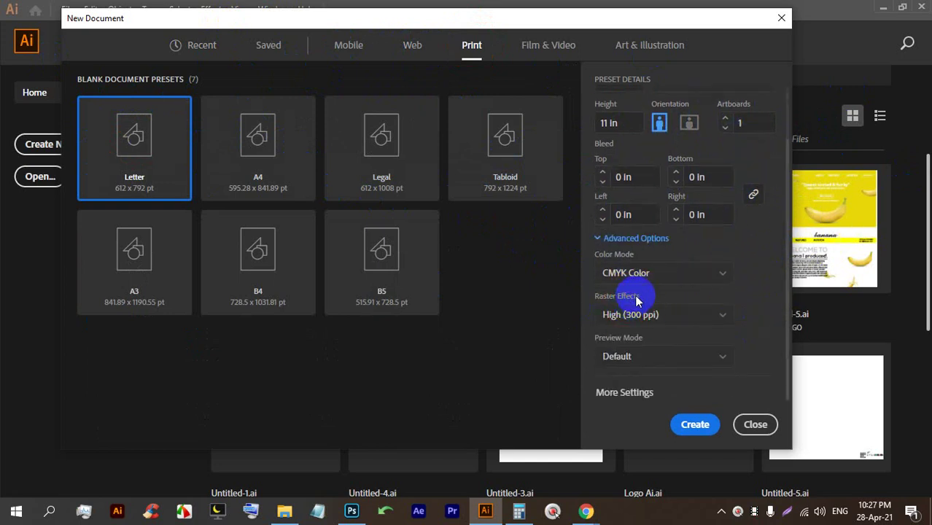
pyautogui.click(653, 283)
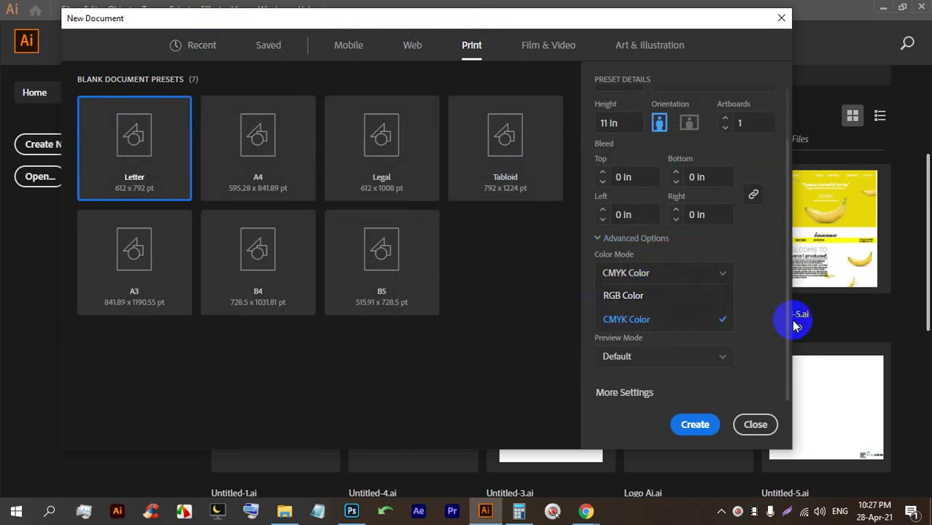
pyautogui.click(720, 265)
pyautogui.click(660, 277)
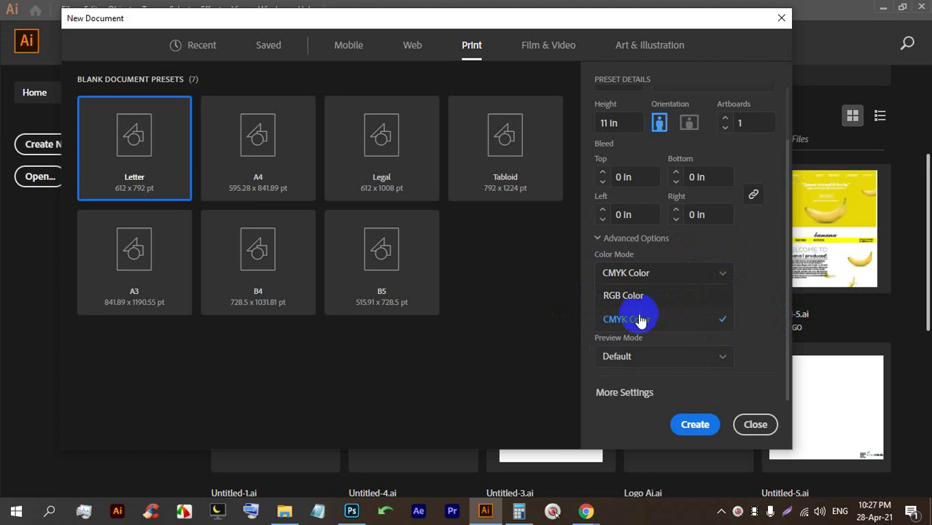
pyautogui.click(640, 299)
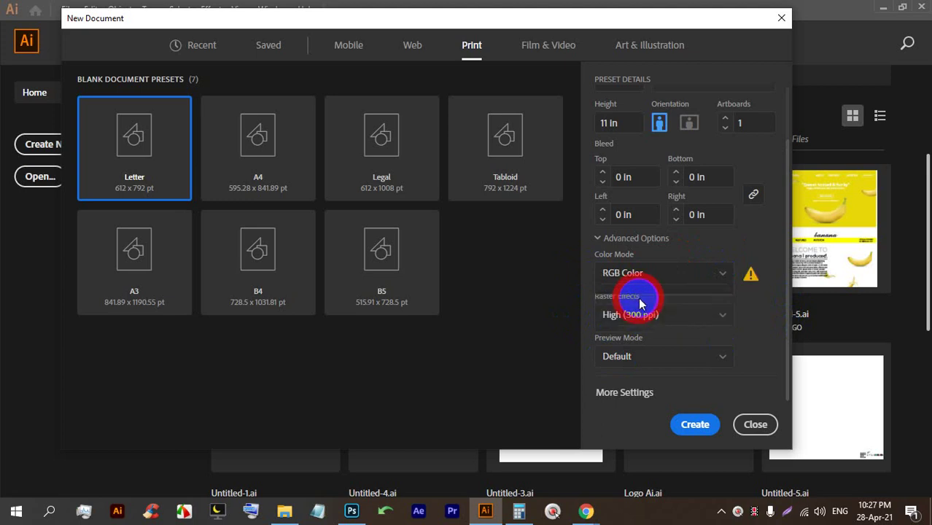
pyautogui.click(610, 324)
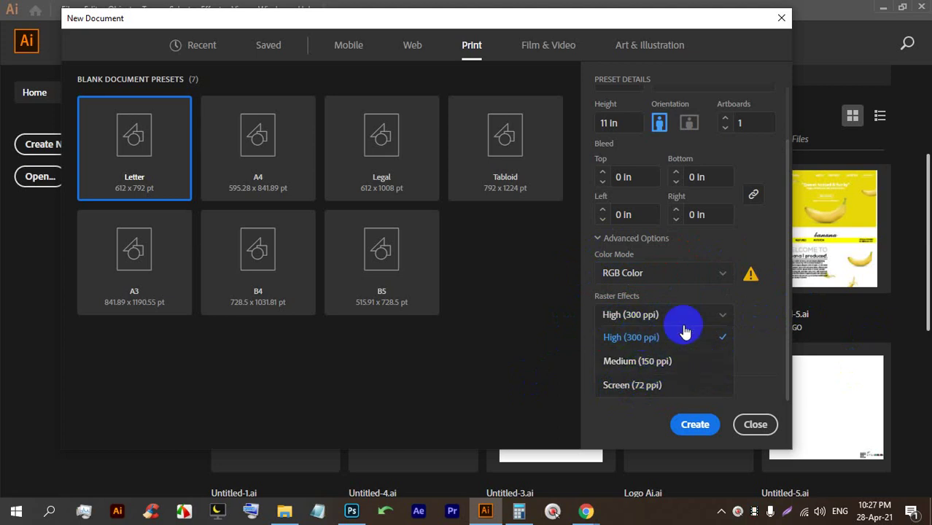
pyautogui.click(744, 306)
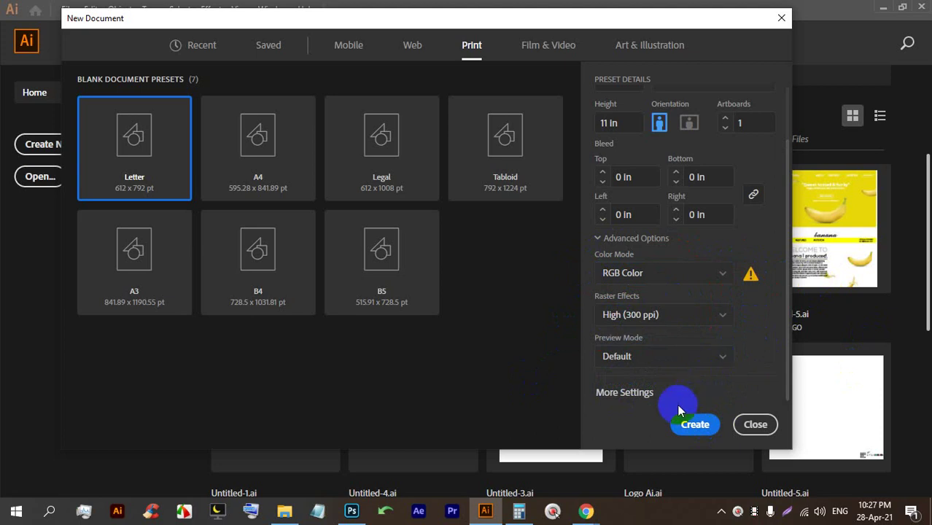
pyautogui.click(639, 394)
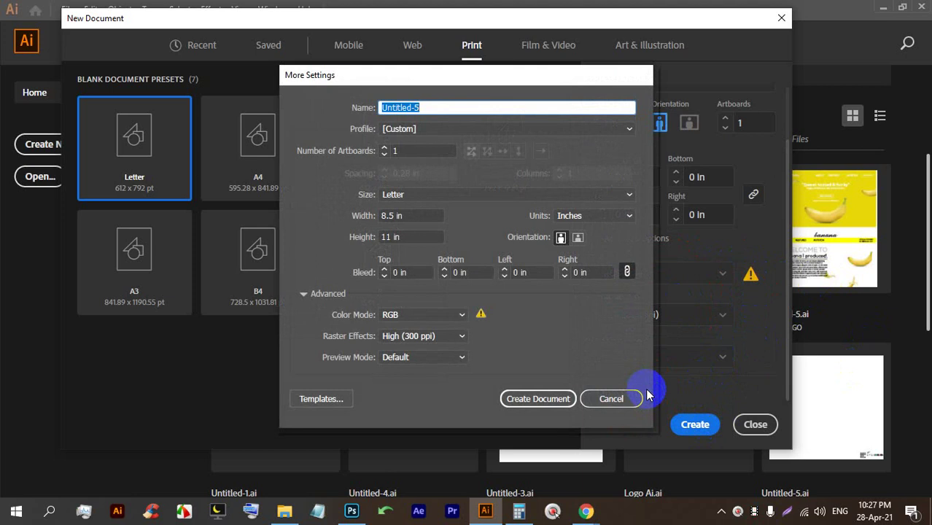
# Name the new Letter RGB document 'Bannar' and create it.
pyautogui.moveTo(467, 75); pyautogui.dragTo(423, 61)
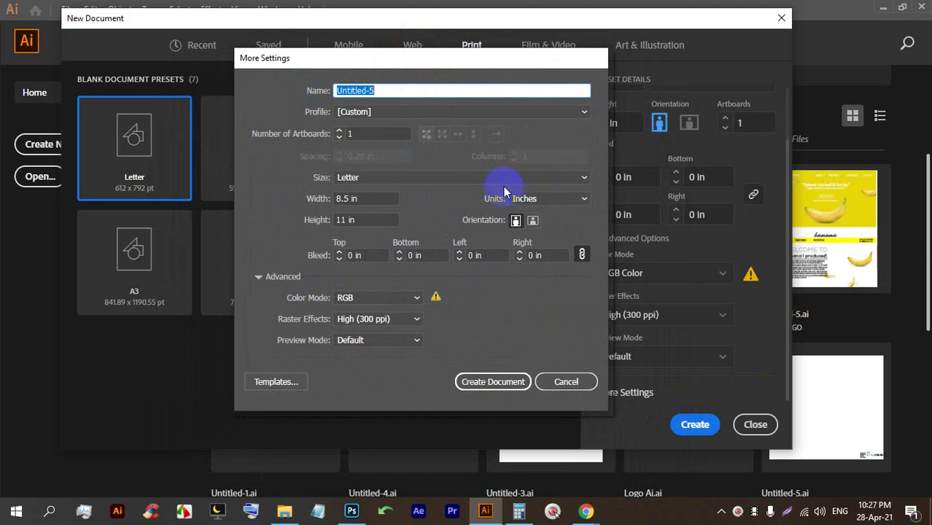
pyautogui.moveTo(426, 88); pyautogui.dragTo(249, 58)
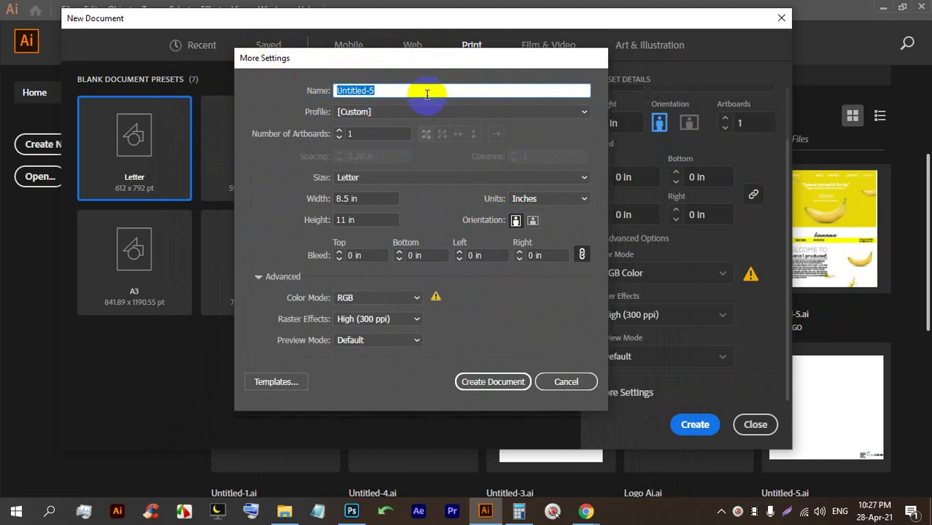
pyautogui.write('Bannar')
pyautogui.press('Return')
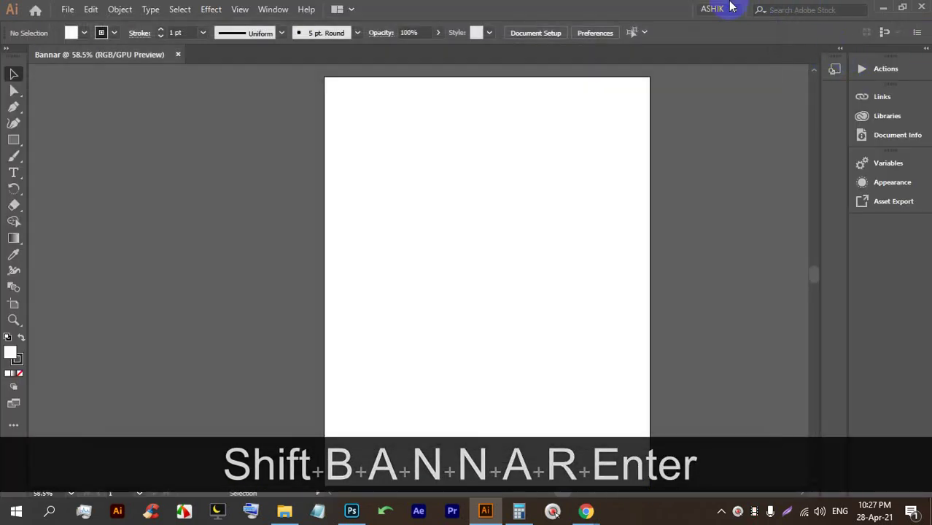
# Close the Bannar document and start a new document with full settings.
pyautogui.click(181, 55)
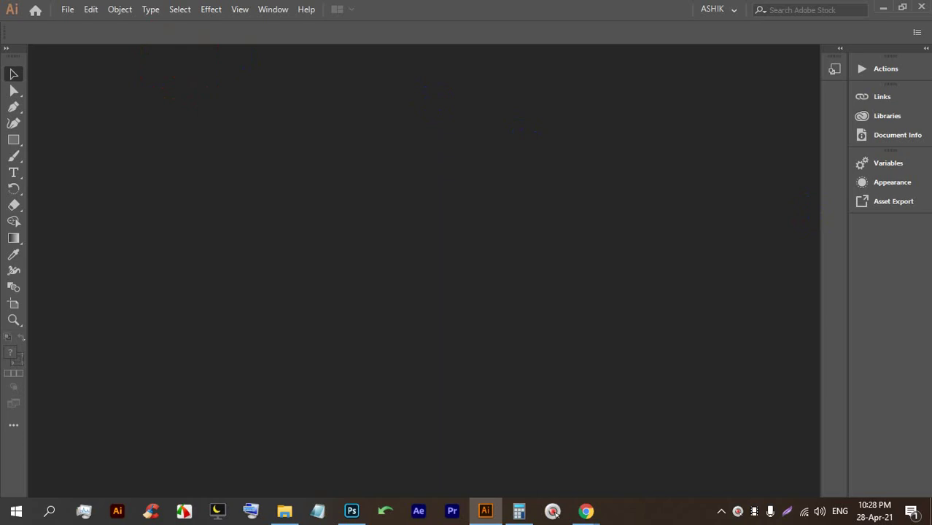
pyautogui.hotkey('ctrl', 'n')
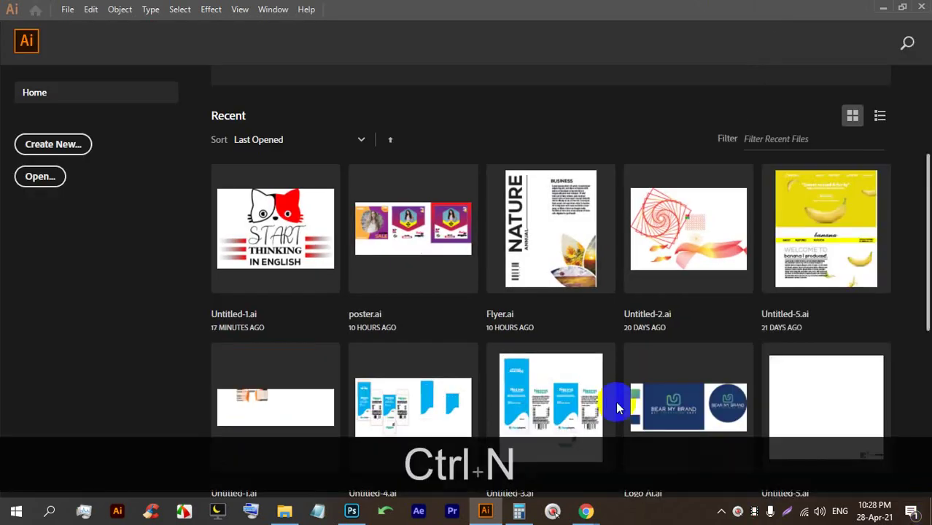
pyautogui.click(76, 18)
pyautogui.click(86, 23)
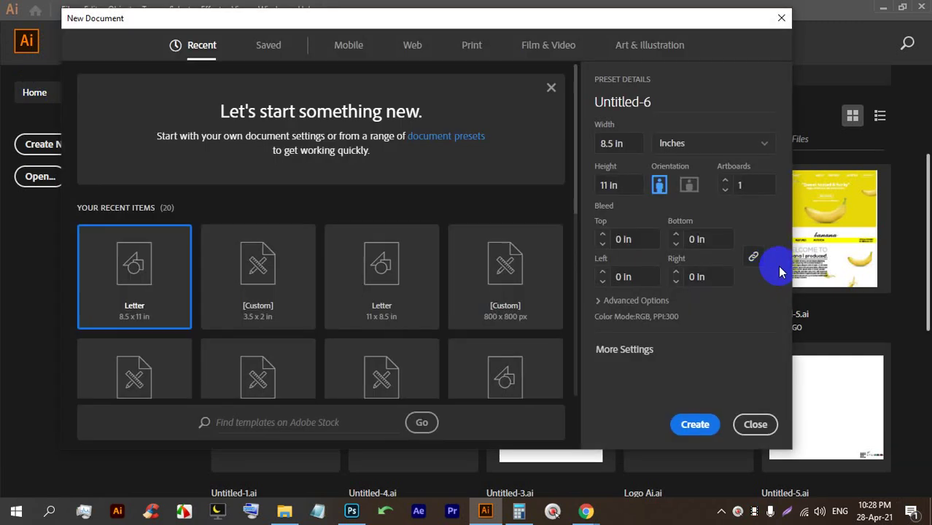
pyautogui.click(636, 353)
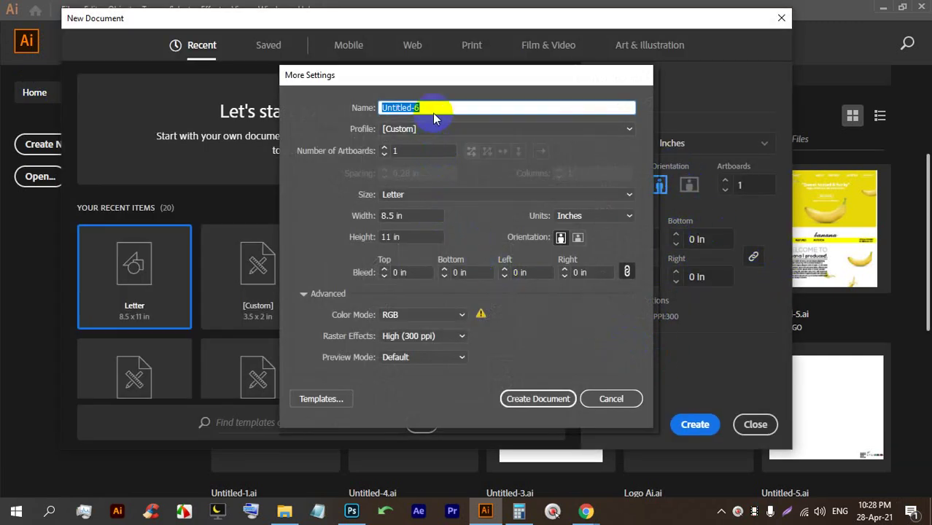
# Name the document 'Web' with the Print profile and Letter page size.
pyautogui.click(215, 143)
pyautogui.write('Web')
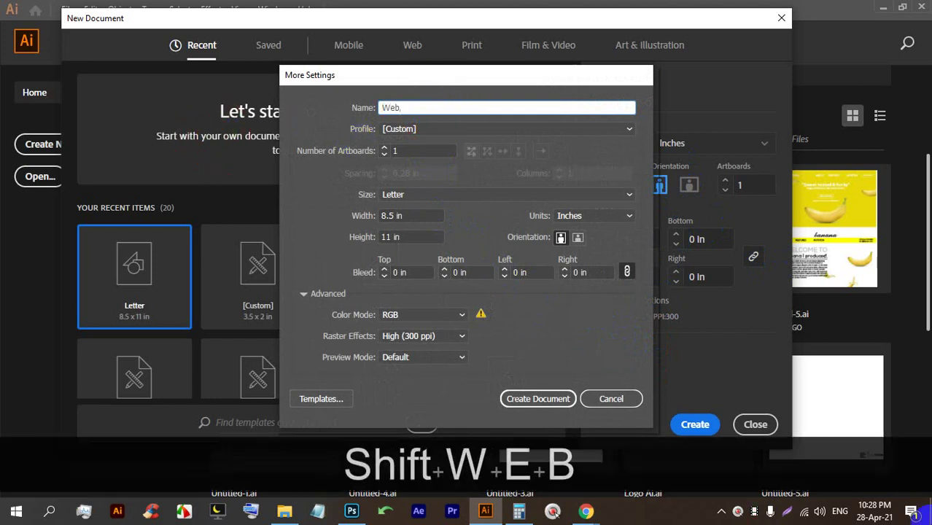
pyautogui.click(408, 132)
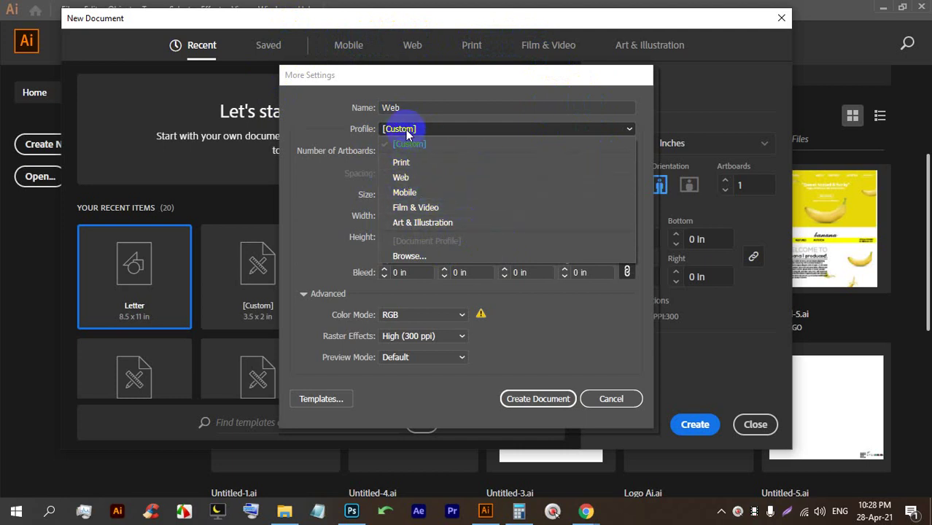
pyautogui.click(396, 164)
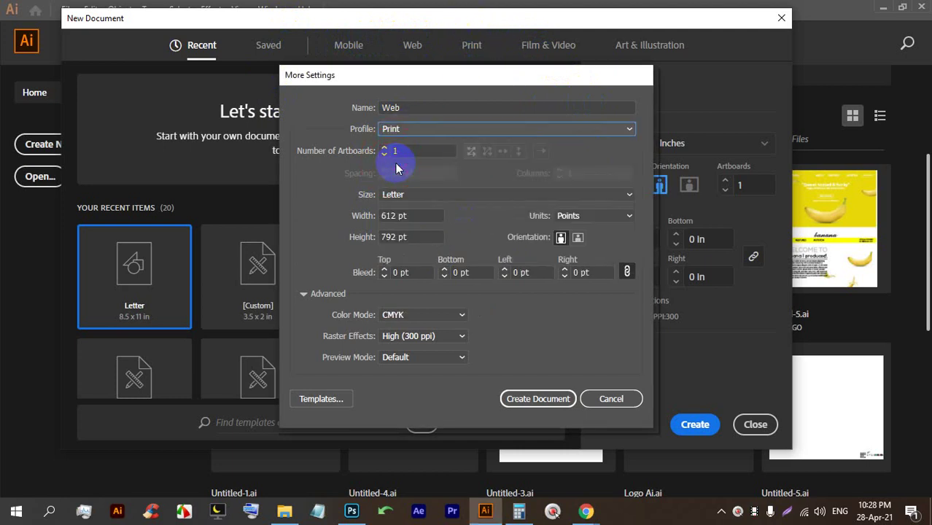
pyautogui.click(407, 192)
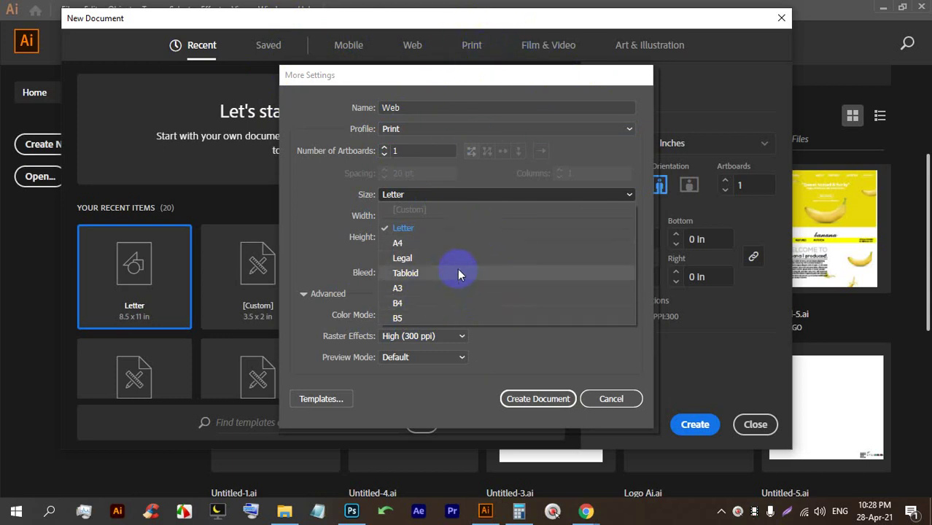
pyautogui.click(418, 227)
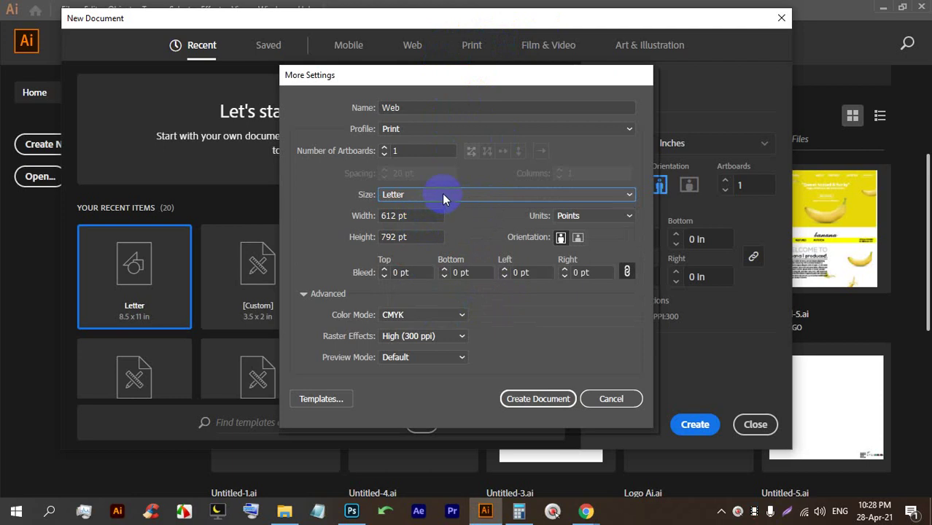
# Set the number of artboards to 5.
pyautogui.doubleClick(387, 150)
pyautogui.write('5')
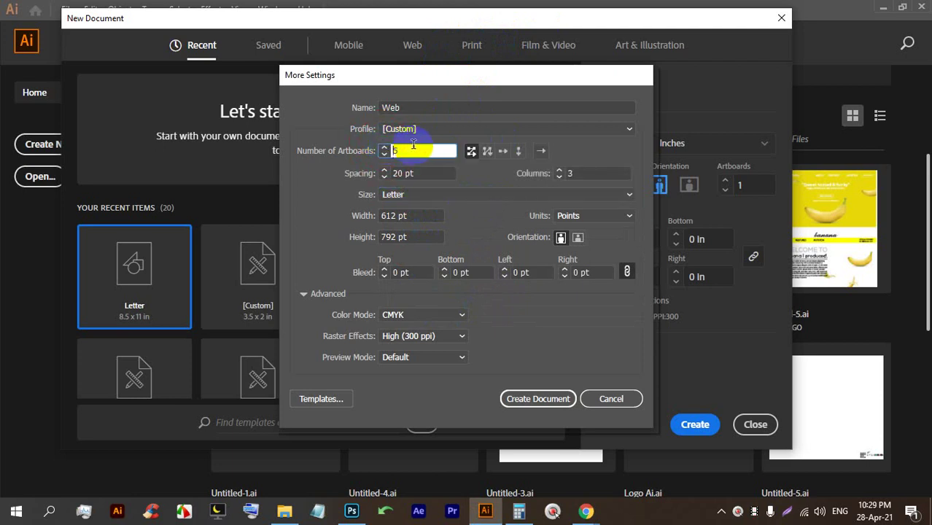
pyautogui.click(414, 145)
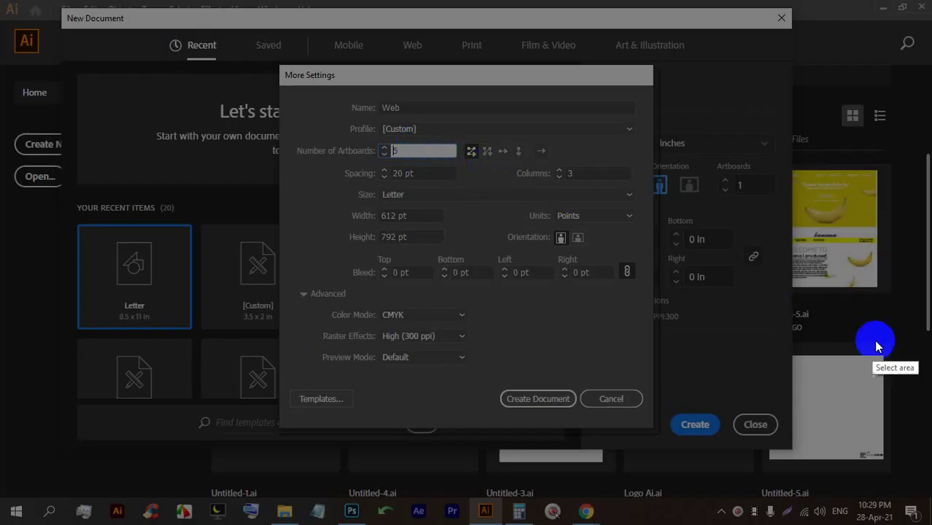
# Capture the settings screen and sketch four artboard boxes as an annotation.
pyautogui.moveTo(890, 349); pyautogui.dragTo(0, 0)
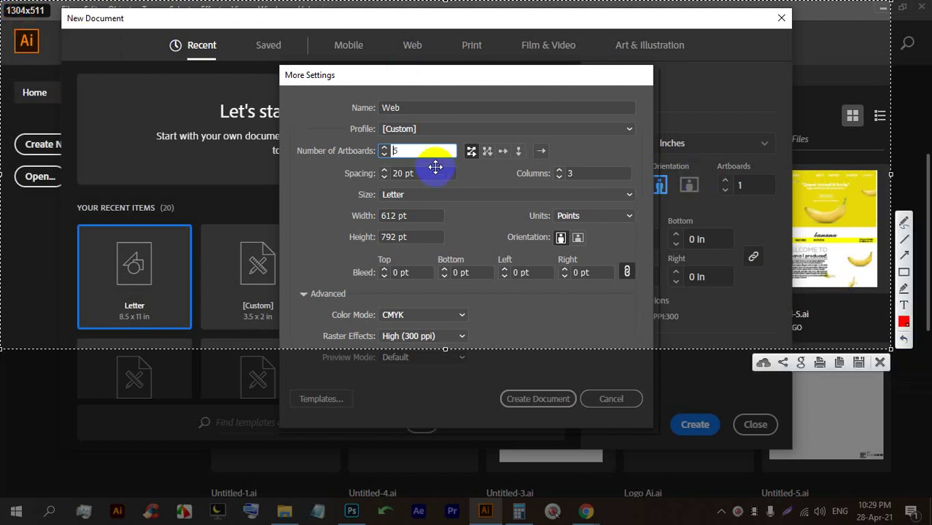
pyautogui.click(905, 277)
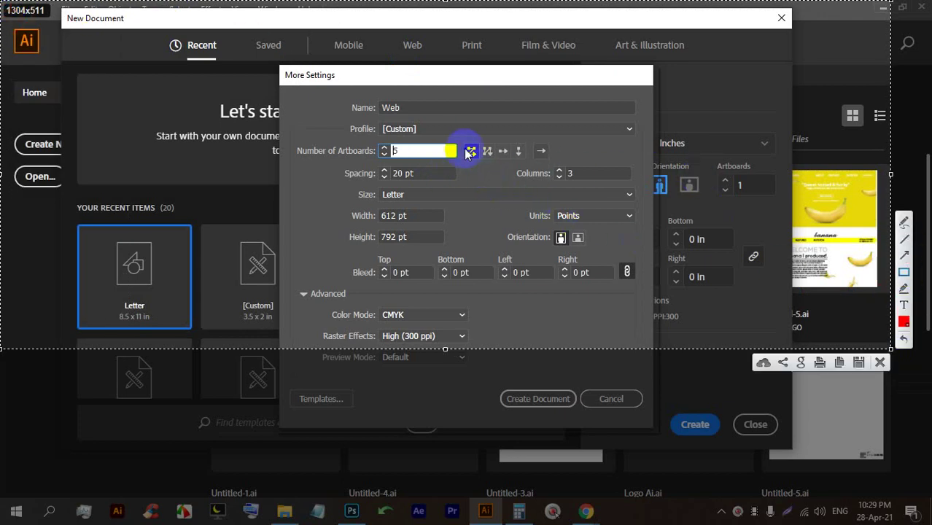
pyautogui.moveTo(463, 145)
pyautogui.mouseDown()
pyautogui.moveTo(479, 161)
pyautogui.moveTo(467, 159)
pyautogui.mouseUp()
pyautogui.hotkey('ctrl', 'z')
pyautogui.moveTo(95, 53)
pyautogui.mouseDown()
pyautogui.moveTo(135, 104)
pyautogui.moveTo(143, 100)
pyautogui.mouseUp()
pyautogui.moveTo(180, 51); pyautogui.dragTo(230, 96)
pyautogui.moveTo(94, 131); pyautogui.dragTo(151, 183)
pyautogui.moveTo(170, 119)
pyautogui.mouseDown()
pyautogui.moveTo(229, 161)
pyautogui.moveTo(236, 178)
pyautogui.mouseUp()
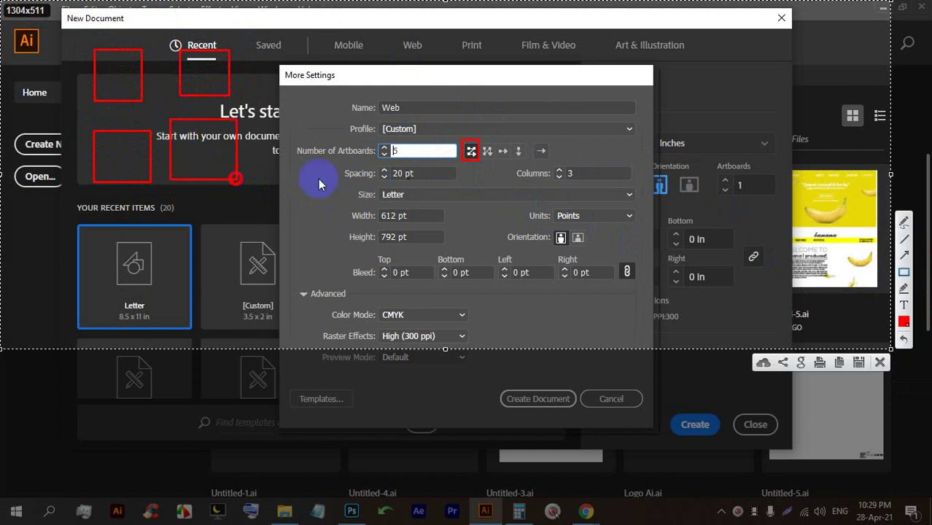
# Number the sketched artboard boxes 1–4 and show the by-row order.
pyautogui.click(903, 225)
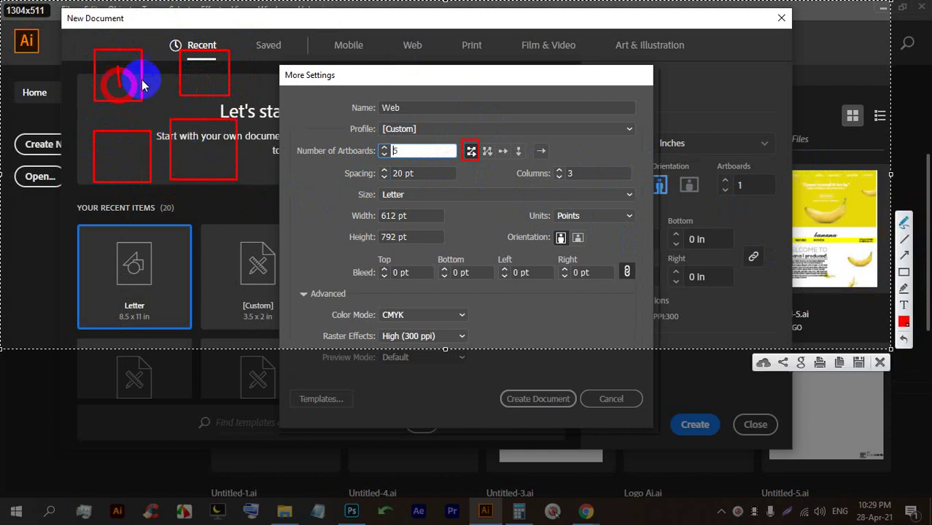
pyautogui.moveTo(115, 69); pyautogui.dragTo(119, 86)
pyautogui.moveTo(194, 74); pyautogui.dragTo(219, 67)
pyautogui.moveTo(126, 144); pyautogui.dragTo(127, 168)
pyautogui.moveTo(203, 139)
pyautogui.mouseDown()
pyautogui.moveTo(219, 152)
pyautogui.moveTo(212, 171)
pyautogui.mouseUp()
pyautogui.moveTo(119, 78)
pyautogui.mouseDown()
pyautogui.moveTo(198, 69)
pyautogui.moveTo(126, 129)
pyautogui.moveTo(197, 139)
pyautogui.moveTo(180, 162)
pyautogui.moveTo(222, 167)
pyautogui.mouseUp()
pyautogui.click(859, 362)
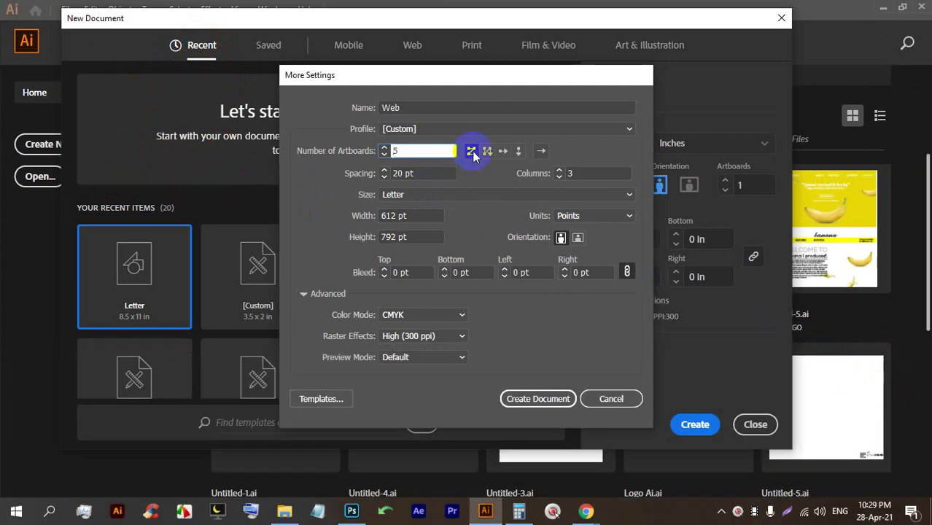
# Admit the person waiting in the Google Meet call and return to Illustrator.
pyautogui.click(586, 511)
pyautogui.click(505, 464)
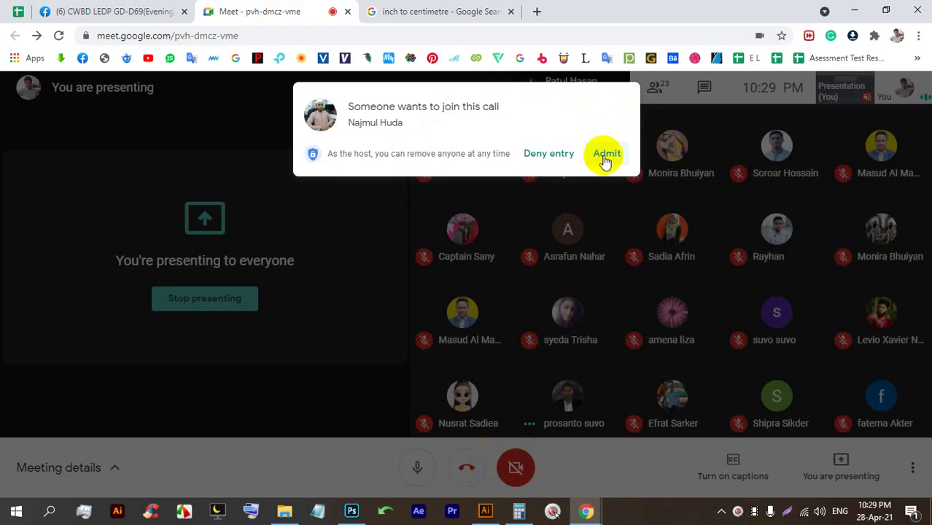
pyautogui.click(604, 155)
pyautogui.click(485, 512)
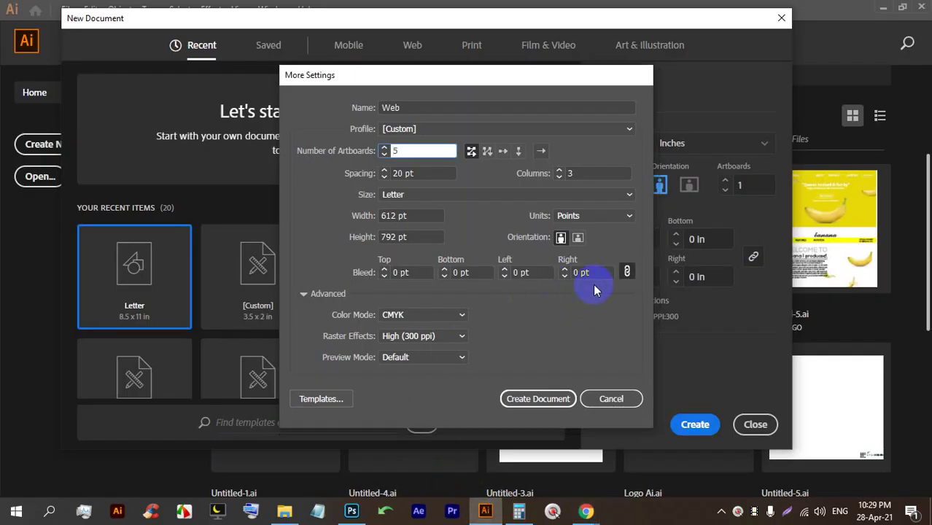
pyautogui.press('Print')
pyautogui.moveTo(873, 430)
pyautogui.mouseDown()
pyautogui.moveTo(207, 2)
pyautogui.moveTo(0, 0)
pyautogui.mouseUp()
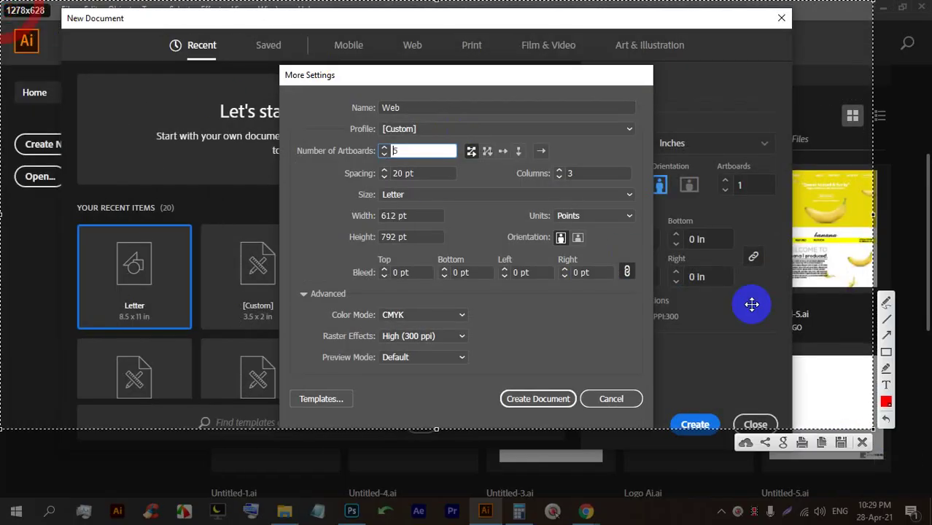
pyautogui.click(886, 351)
pyautogui.click(481, 140)
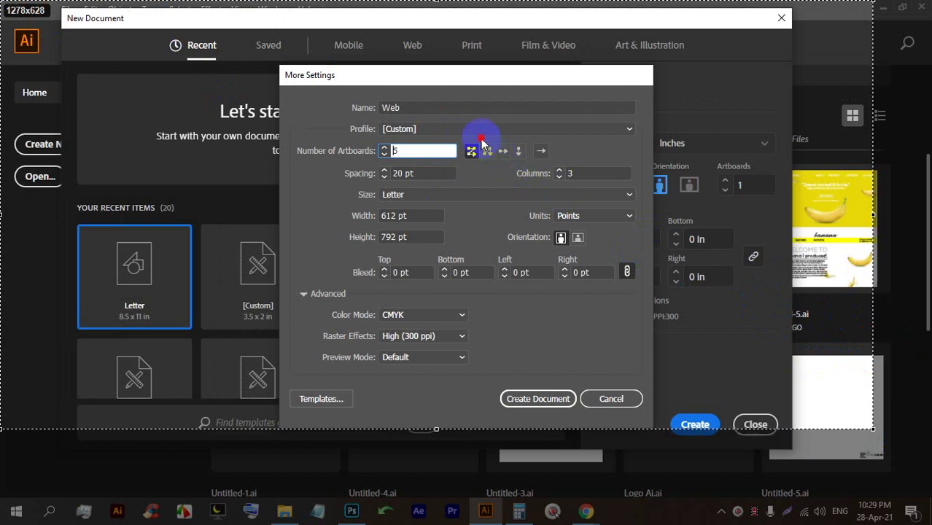
pyautogui.moveTo(496, 170); pyautogui.dragTo(497, 171)
pyautogui.moveTo(66, 65); pyautogui.dragTo(135, 118)
pyautogui.moveTo(196, 60)
pyautogui.mouseDown()
pyautogui.moveTo(274, 135)
pyautogui.moveTo(294, 122)
pyautogui.mouseUp()
pyautogui.moveTo(50, 195)
pyautogui.mouseDown()
pyautogui.moveTo(49, 212)
pyautogui.moveTo(123, 290)
pyautogui.mouseUp()
pyautogui.moveTo(204, 197)
pyautogui.mouseDown()
pyautogui.moveTo(243, 266)
pyautogui.moveTo(283, 290)
pyautogui.mouseUp()
pyautogui.click(886, 301)
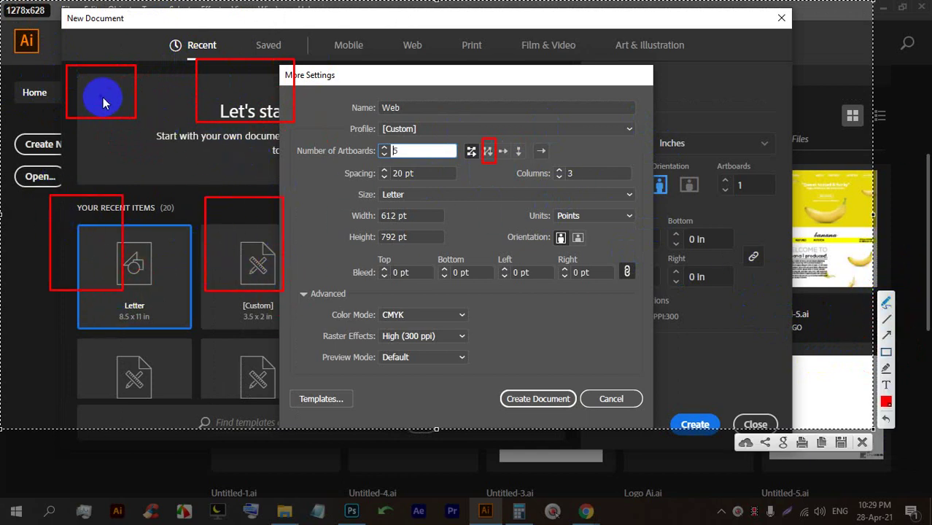
pyautogui.moveTo(99, 91); pyautogui.dragTo(98, 238)
pyautogui.moveTo(80, 168)
pyautogui.mouseDown()
pyautogui.moveTo(106, 221)
pyautogui.moveTo(118, 171)
pyautogui.mouseUp()
pyautogui.moveTo(101, 241)
pyautogui.mouseDown()
pyautogui.moveTo(124, 162)
pyautogui.moveTo(206, 89)
pyautogui.moveTo(193, 110)
pyautogui.mouseUp()
pyautogui.moveTo(234, 86)
pyautogui.mouseDown()
pyautogui.moveTo(254, 91)
pyautogui.moveTo(254, 109)
pyautogui.mouseUp()
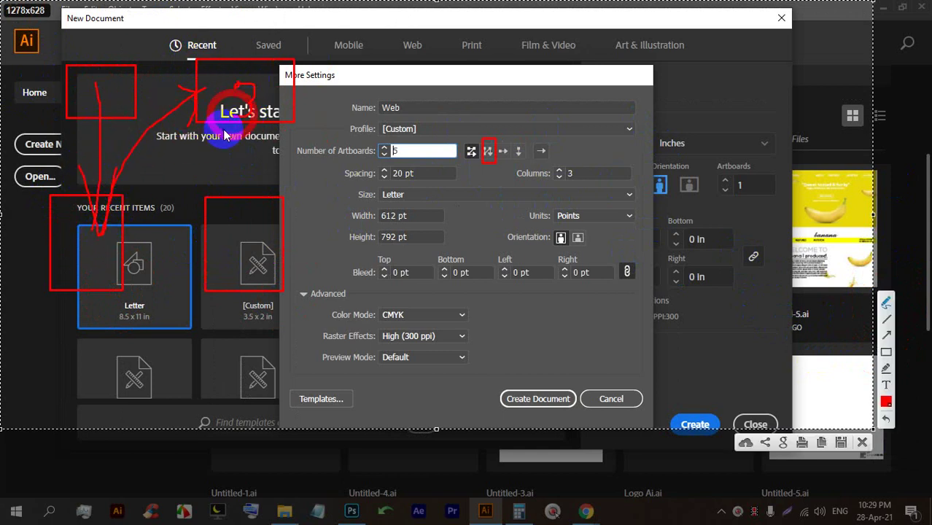
pyautogui.moveTo(212, 177)
pyautogui.mouseDown()
pyautogui.moveTo(283, 195)
pyautogui.moveTo(308, 170)
pyautogui.mouseUp()
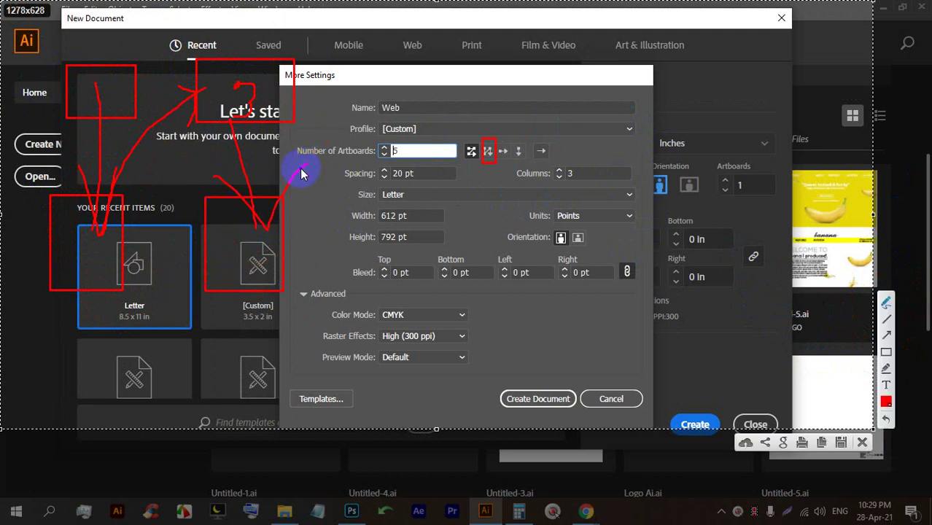
pyautogui.moveTo(505, 146); pyautogui.dragTo(476, 152)
pyautogui.moveTo(258, 266)
pyautogui.mouseDown()
pyautogui.moveTo(271, 303)
pyautogui.moveTo(305, 308)
pyautogui.mouseUp()
pyautogui.moveTo(449, 321)
pyautogui.mouseDown()
pyautogui.moveTo(458, 308)
pyautogui.moveTo(509, 321)
pyautogui.mouseUp()
pyautogui.moveTo(359, 305); pyautogui.dragTo(337, 314)
pyautogui.moveTo(406, 302); pyautogui.dragTo(459, 315)
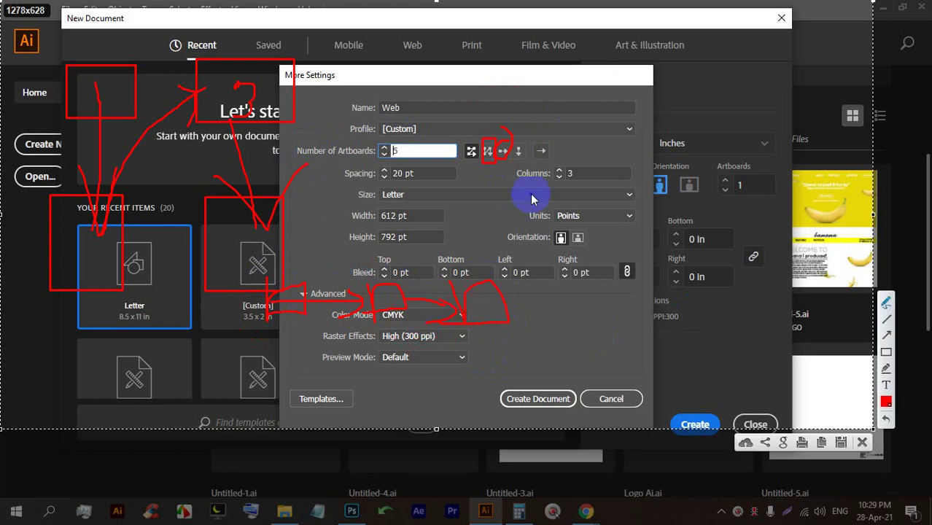
pyautogui.moveTo(527, 145); pyautogui.dragTo(522, 133)
pyautogui.moveTo(628, 58)
pyautogui.mouseDown()
pyautogui.moveTo(566, 100)
pyautogui.moveTo(645, 102)
pyautogui.mouseUp()
pyautogui.moveTo(606, 149); pyautogui.dragTo(600, 187)
pyautogui.moveTo(610, 264)
pyautogui.mouseDown()
pyautogui.moveTo(662, 282)
pyautogui.moveTo(605, 304)
pyautogui.mouseUp()
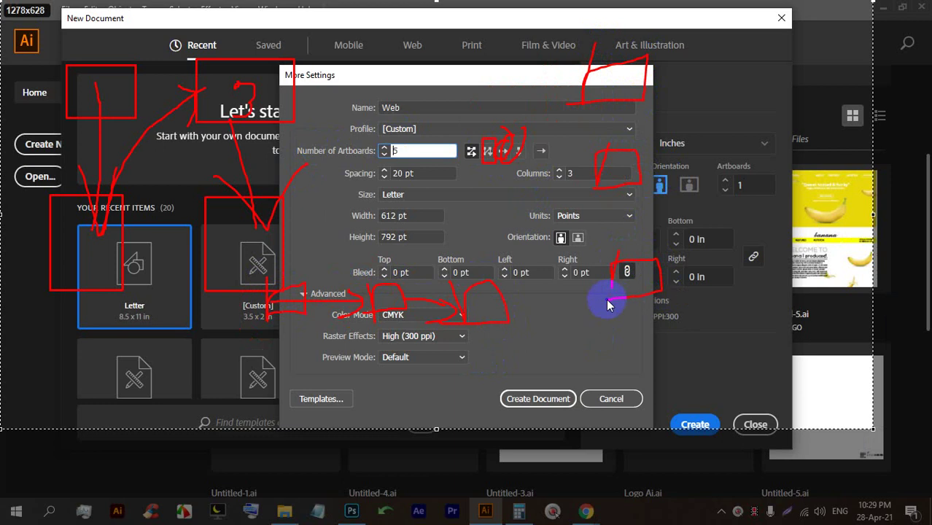
pyautogui.moveTo(617, 120)
pyautogui.mouseDown()
pyautogui.moveTo(617, 156)
pyautogui.moveTo(636, 125)
pyautogui.moveTo(636, 264)
pyautogui.moveTo(629, 256)
pyautogui.moveTo(669, 221)
pyautogui.mouseUp()
pyautogui.moveTo(562, 148); pyautogui.dragTo(546, 150)
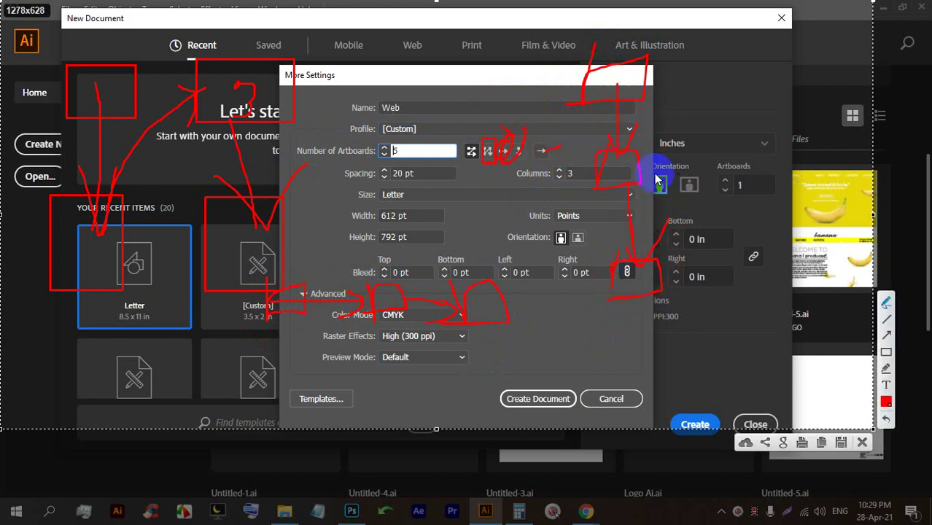
pyautogui.moveTo(715, 173)
pyautogui.mouseDown()
pyautogui.moveTo(733, 160)
pyautogui.moveTo(758, 197)
pyautogui.moveTo(775, 168)
pyautogui.moveTo(796, 186)
pyautogui.moveTo(844, 149)
pyautogui.moveTo(839, 212)
pyautogui.mouseUp()
pyautogui.moveTo(725, 194)
pyautogui.mouseDown()
pyautogui.moveTo(747, 207)
pyautogui.moveTo(732, 183)
pyautogui.mouseUp()
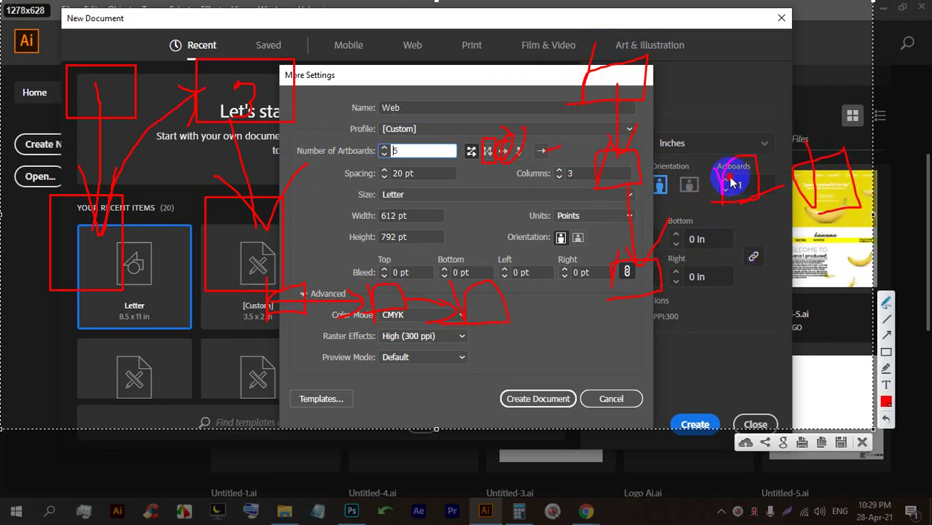
# Clear the annotations, keep Grid by Row, set Columns to 2, and create the document.
pyautogui.click(862, 443)
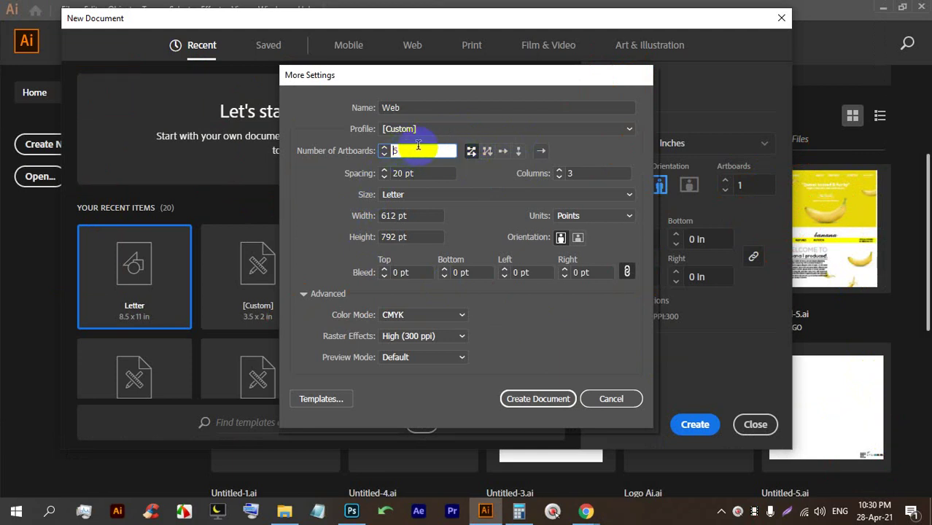
pyautogui.click(471, 151)
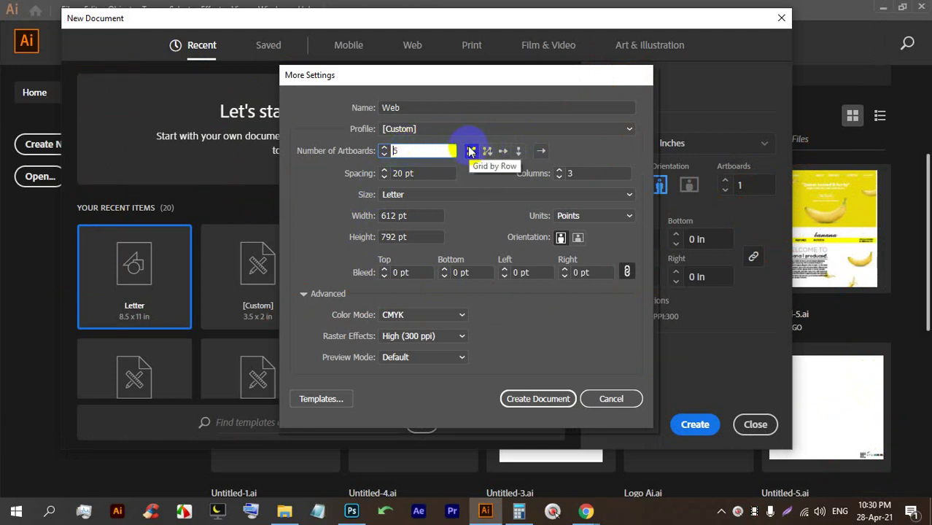
pyautogui.click(472, 152)
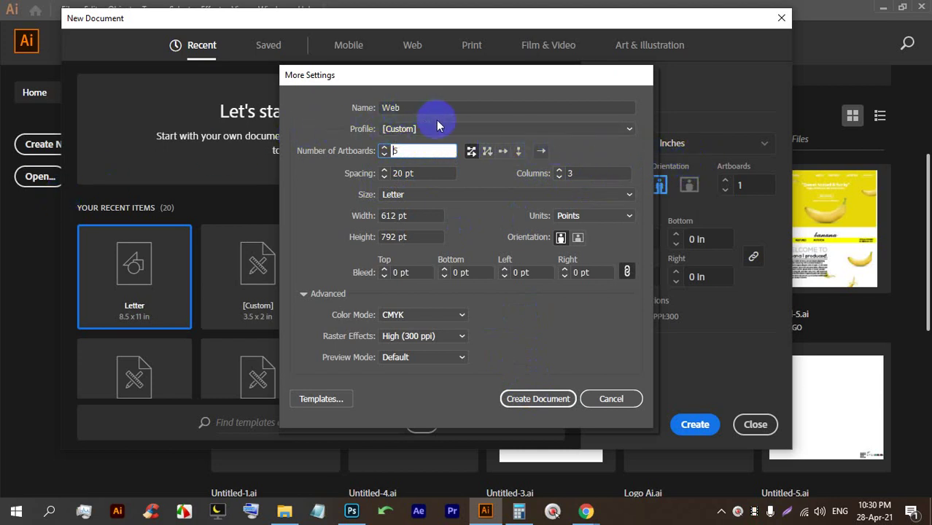
pyautogui.click(559, 176)
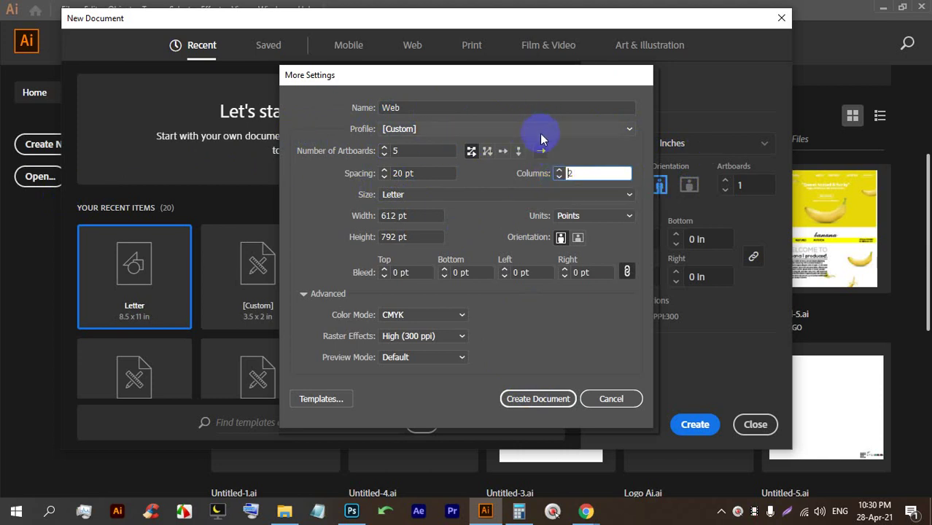
pyautogui.click(559, 175)
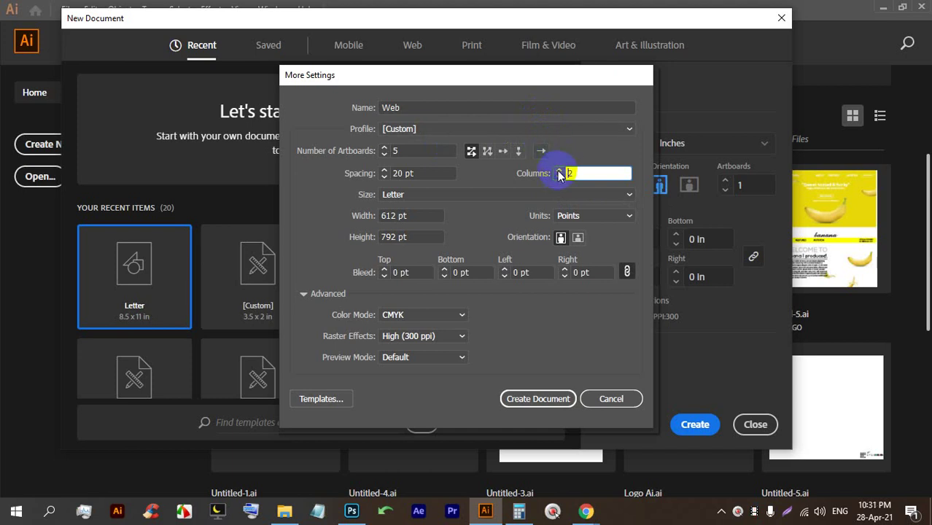
pyautogui.click(531, 402)
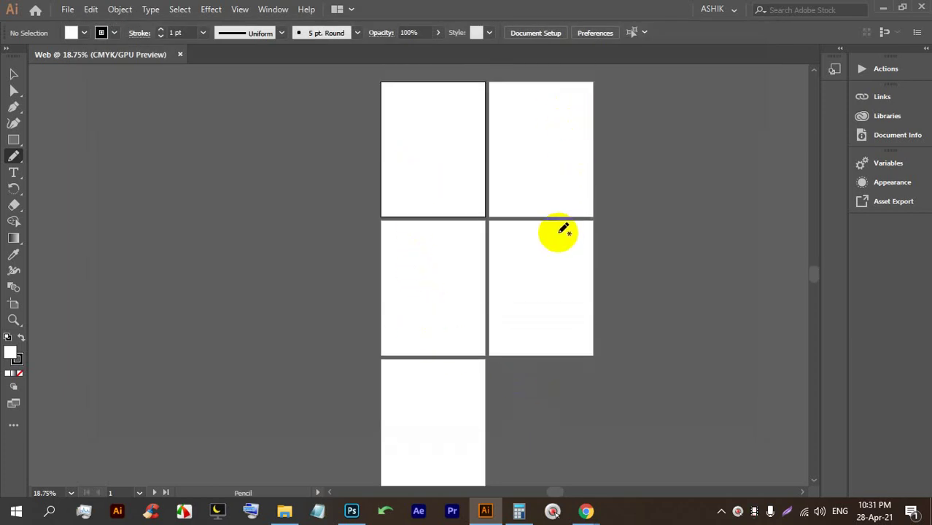
# Draw six rectangles straddling the edges of the five artboards.
pyautogui.click(13, 139)
pyautogui.moveTo(363, 94); pyautogui.dragTo(433, 162)
pyautogui.moveTo(536, 107); pyautogui.dragTo(627, 163)
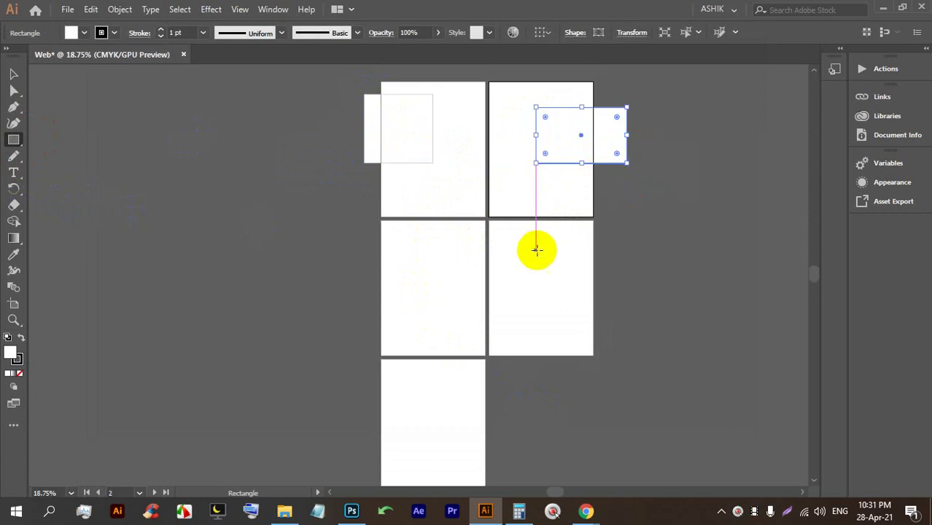
pyautogui.moveTo(547, 268); pyautogui.dragTo(642, 320)
pyautogui.moveTo(364, 280); pyautogui.dragTo(438, 319)
pyautogui.moveTo(376, 391); pyautogui.dragTo(476, 460)
pyautogui.moveTo(429, 293)
pyautogui.mouseDown()
pyautogui.moveTo(444, 297)
pyautogui.moveTo(441, 244)
pyautogui.mouseUp()
# Set the fill to red and draw red rectangles across the first two artboards.
pyautogui.click(82, 37)
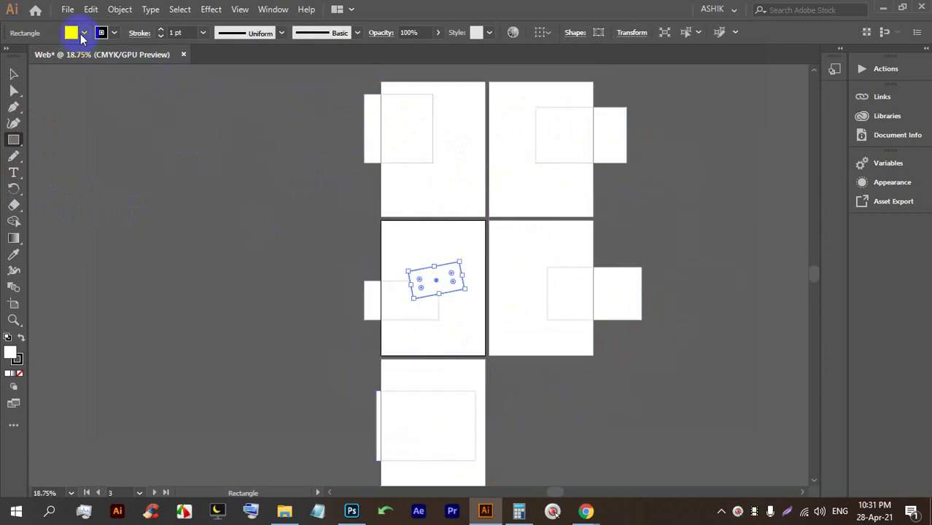
pyautogui.click(101, 63)
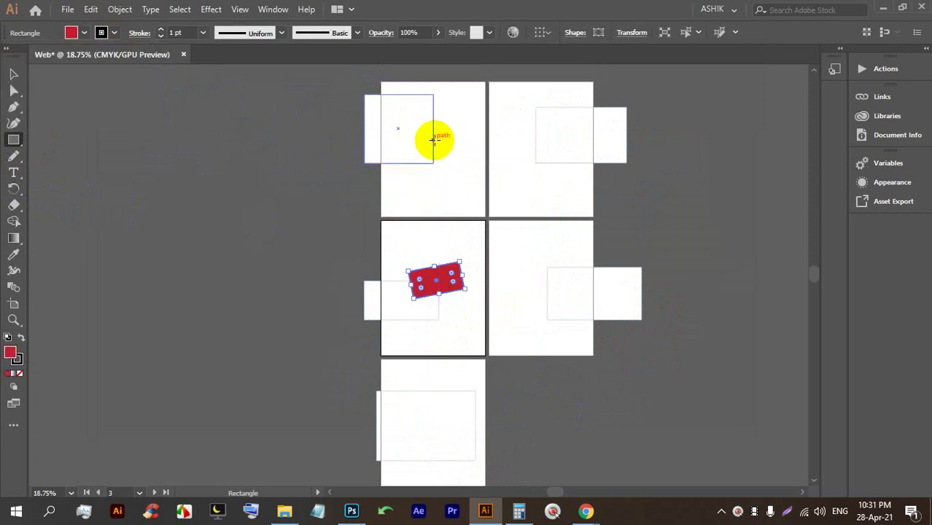
pyautogui.moveTo(434, 140); pyautogui.dragTo(482, 188)
pyautogui.moveTo(371, 104); pyautogui.dragTo(409, 175)
pyautogui.moveTo(341, 113); pyautogui.dragTo(400, 176)
pyautogui.moveTo(481, 113); pyautogui.dragTo(535, 177)
pyautogui.moveTo(551, 124); pyautogui.dragTo(620, 181)
# Add red rectangles and bars around the second, fourth and bottom artboards, then close the document.
pyautogui.moveTo(624, 140); pyautogui.dragTo(682, 227)
pyautogui.moveTo(508, 248); pyautogui.dragTo(674, 267)
pyautogui.moveTo(500, 320); pyautogui.dragTo(601, 338)
pyautogui.moveTo(529, 352); pyautogui.dragTo(612, 387)
pyautogui.moveTo(390, 391)
pyautogui.mouseDown()
pyautogui.moveTo(458, 421)
pyautogui.moveTo(291, 395)
pyautogui.mouseUp()
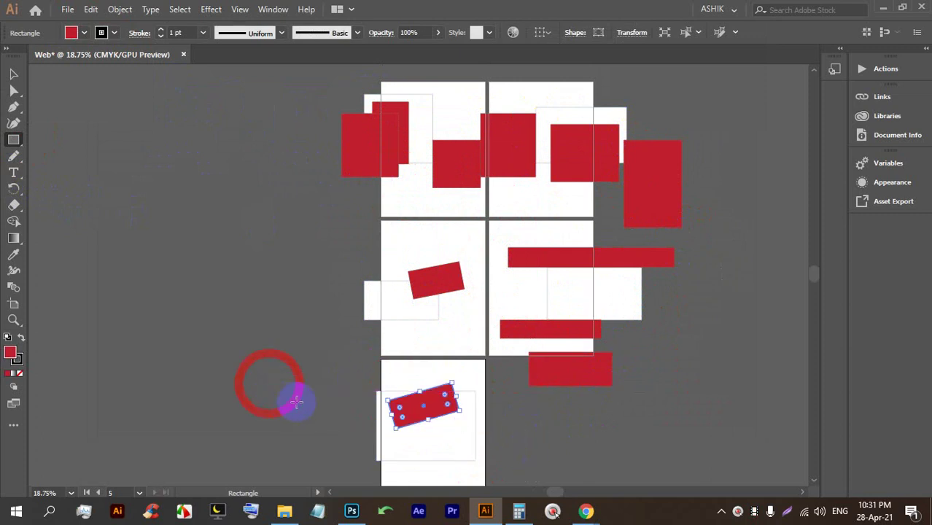
pyautogui.click(182, 56)
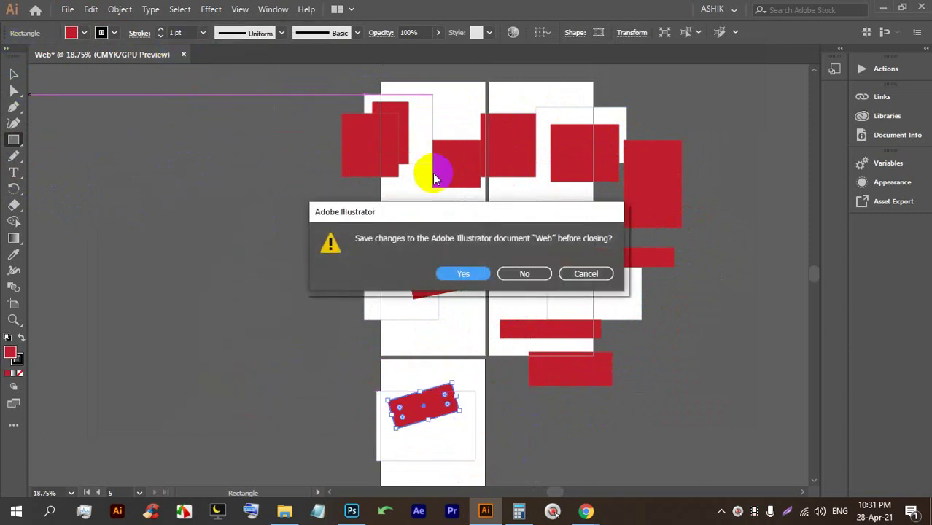
# Discard the Web document unsaved and open More Settings for a new document, checking page sizes.
pyautogui.click(525, 273)
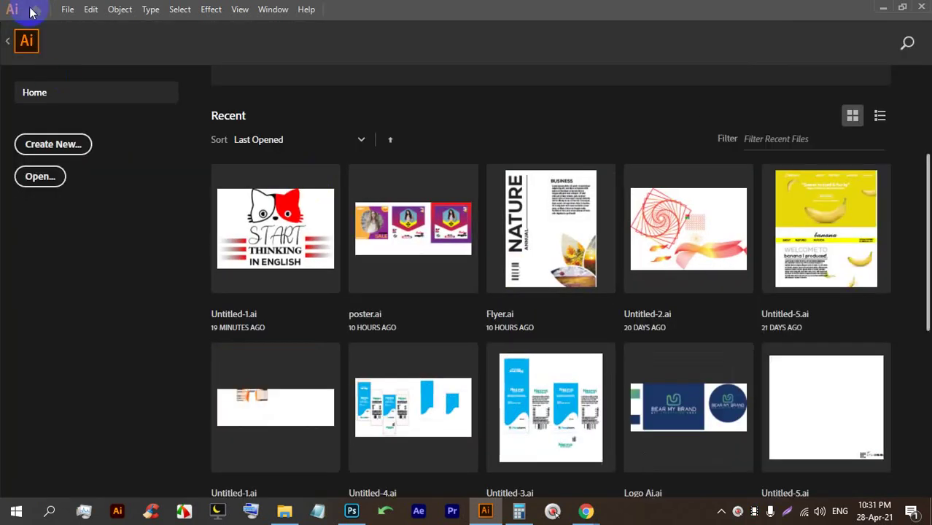
pyautogui.click(67, 10)
pyautogui.click(86, 24)
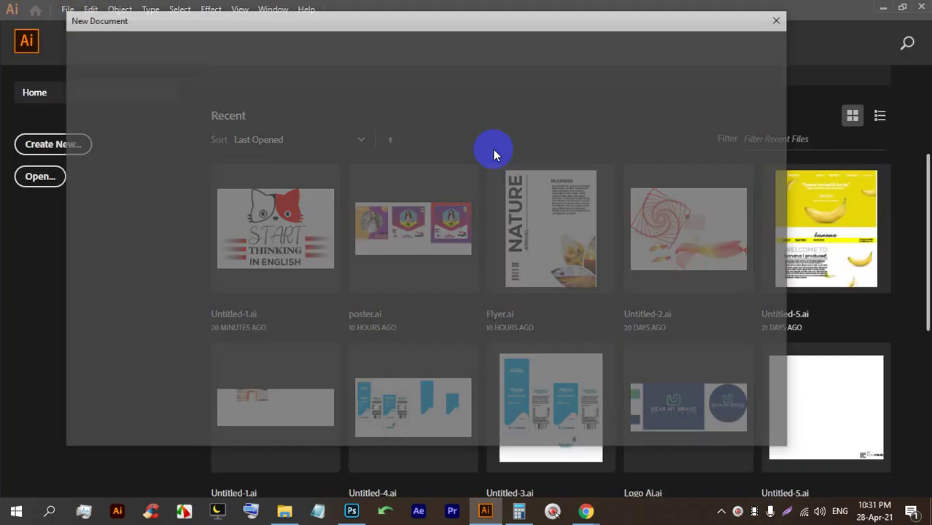
pyautogui.click(627, 350)
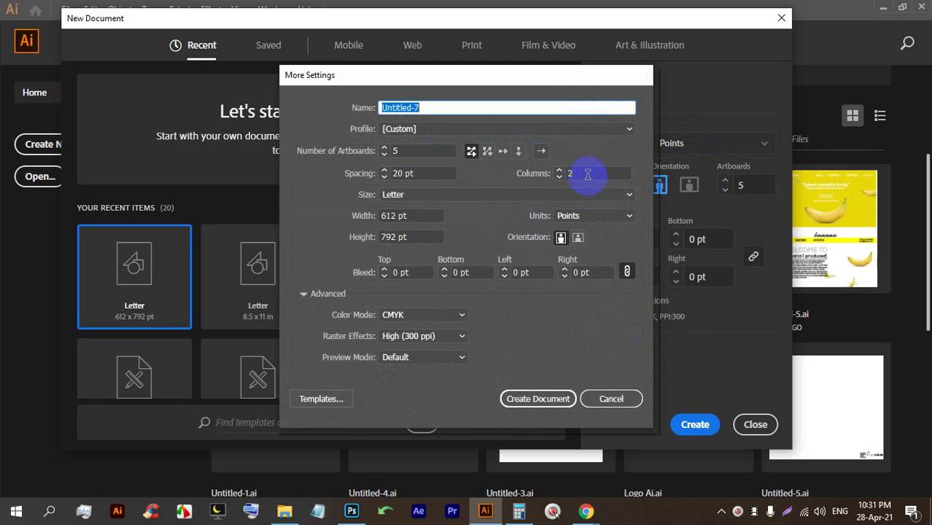
pyautogui.click(437, 194)
pyautogui.click(585, 511)
# Admit the waiting participant in Google Meet and return to Illustrator's new-document settings.
pyautogui.click(554, 467)
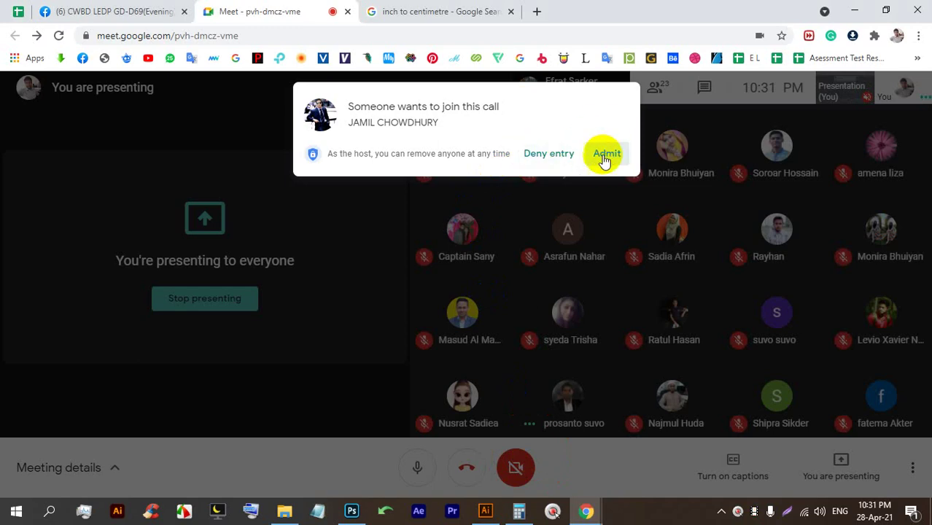
pyautogui.click(604, 155)
pyautogui.click(487, 513)
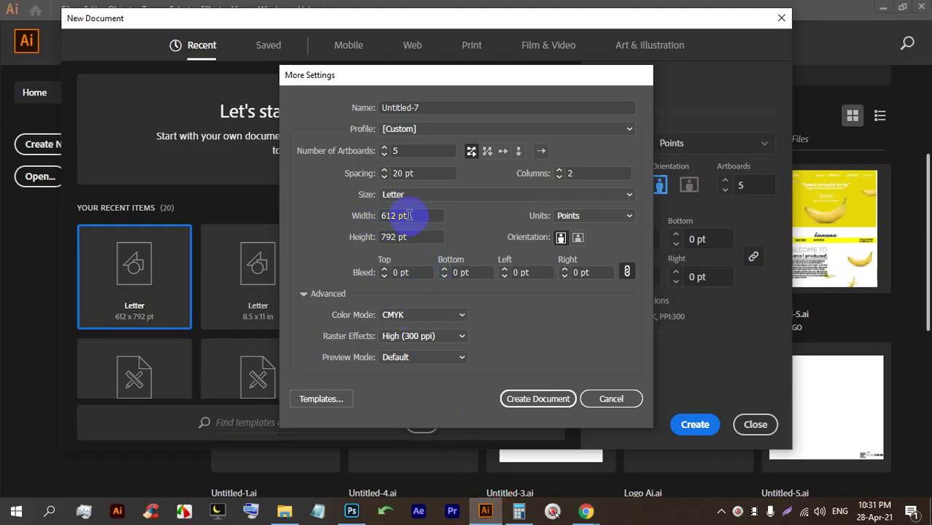
# Set the units to Inches in More Settings, then cancel back to the New Document dialog.
pyautogui.click(613, 215)
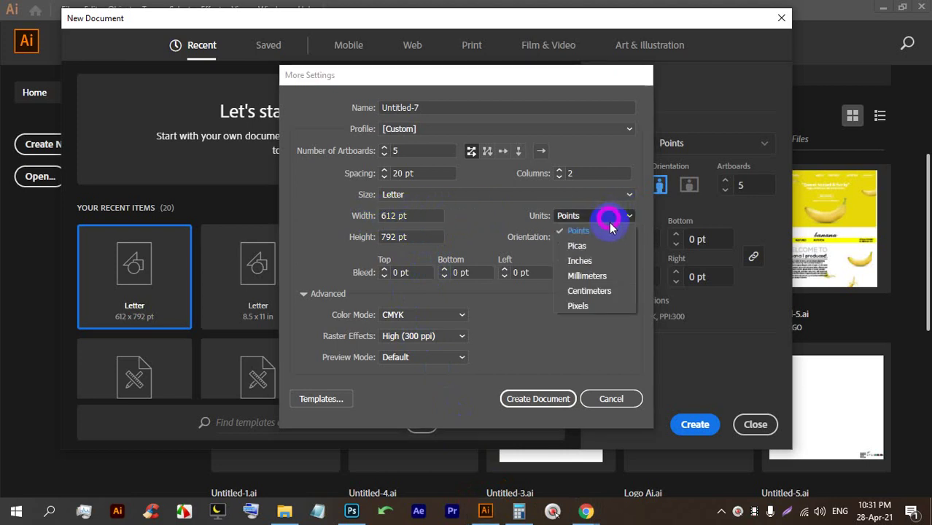
pyautogui.click(587, 263)
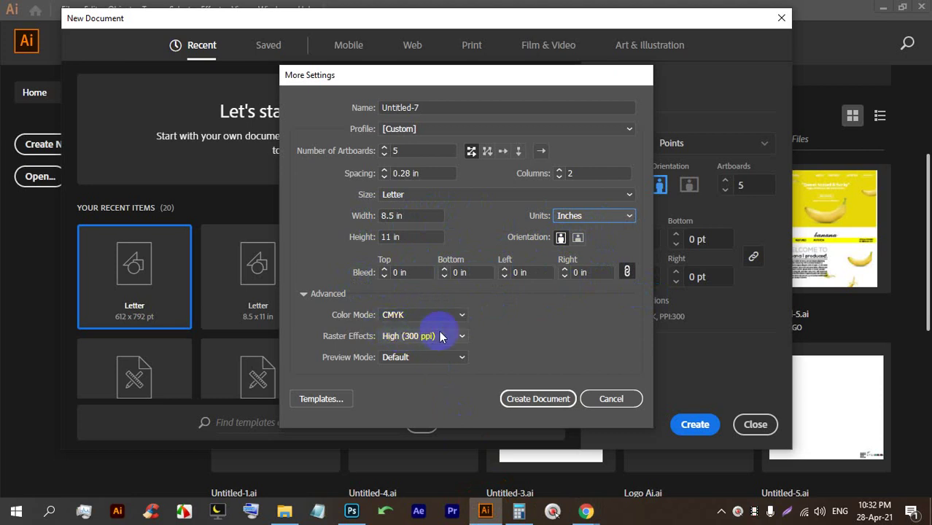
pyautogui.click(618, 399)
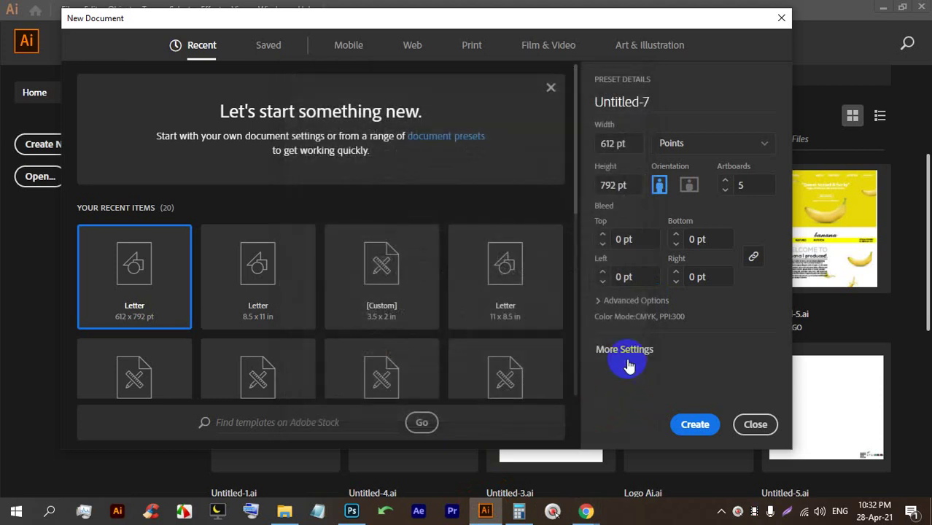
# Set Artboards to 1, choose Inches, and create the Letter-sized Untitled-7 document.
pyautogui.click(726, 181)
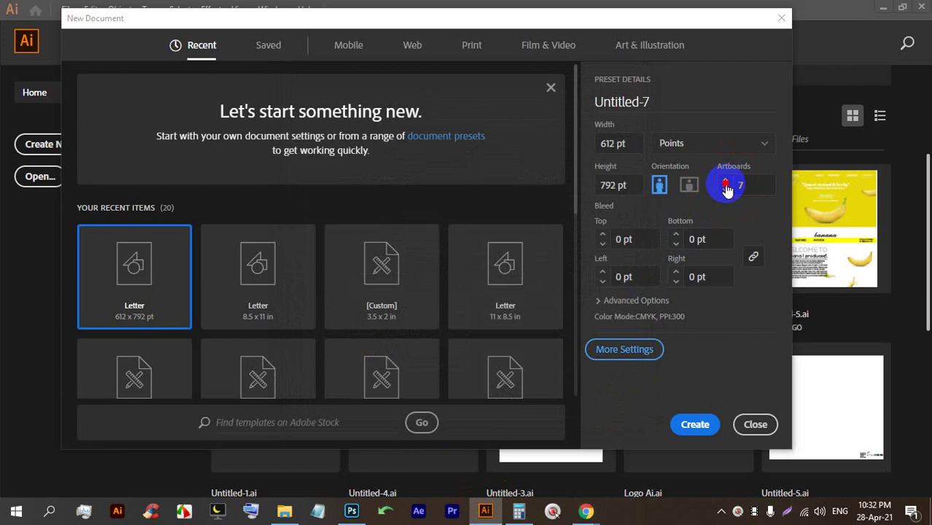
pyautogui.click(724, 193)
pyautogui.click(724, 193)
pyautogui.click(701, 426)
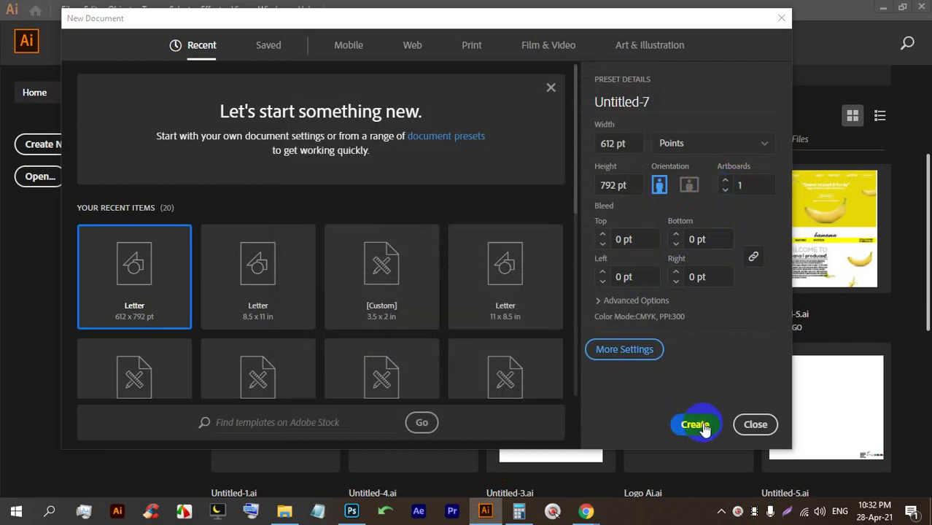
pyautogui.click(700, 146)
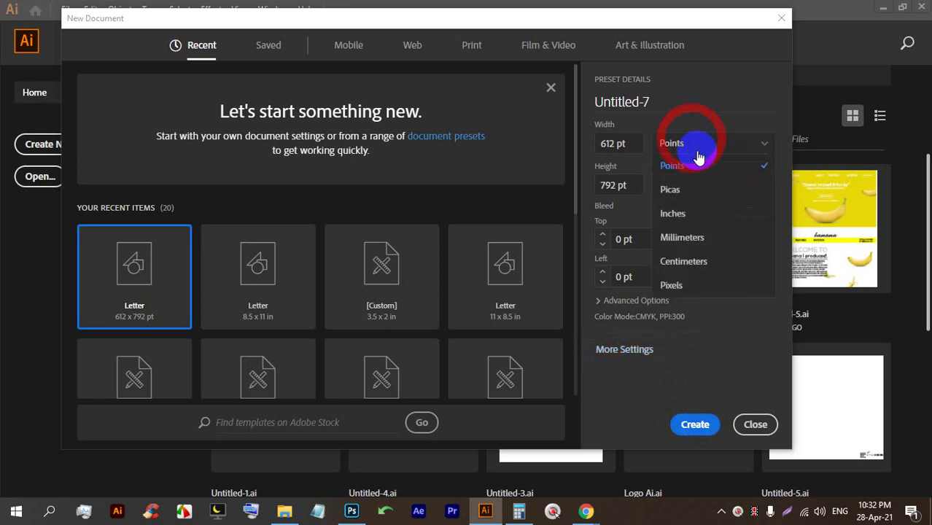
pyautogui.click(695, 212)
pyautogui.click(702, 429)
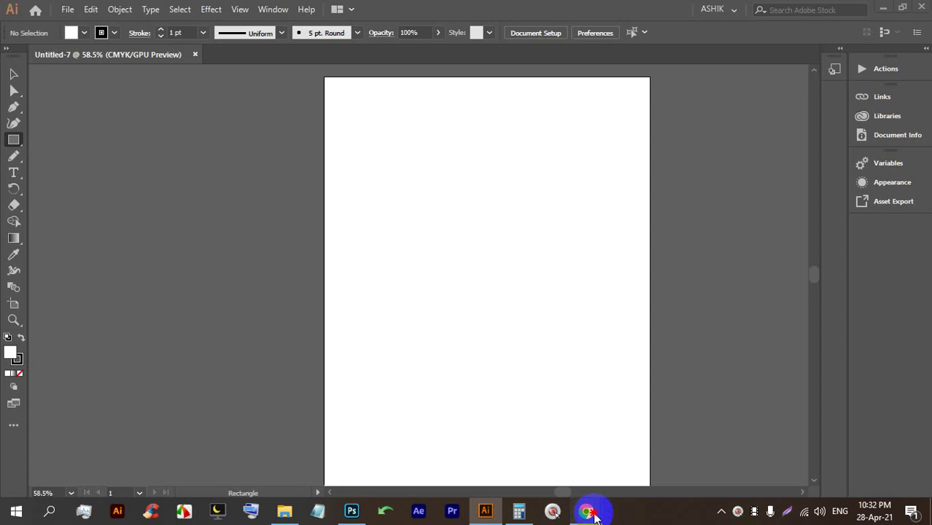
# Switch to the Selection tool on the blank Untitled-7 artboard and open the File menu.
pyautogui.click(452, 286)
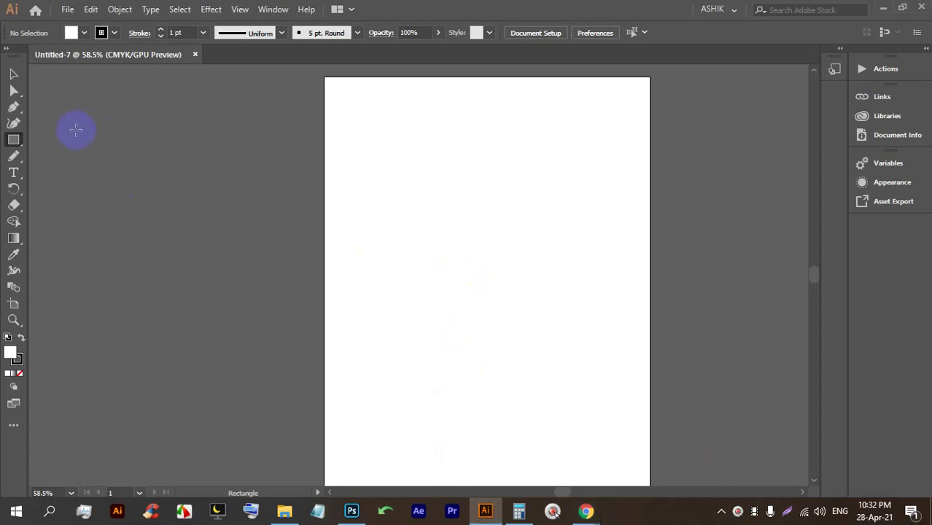
pyautogui.click(12, 76)
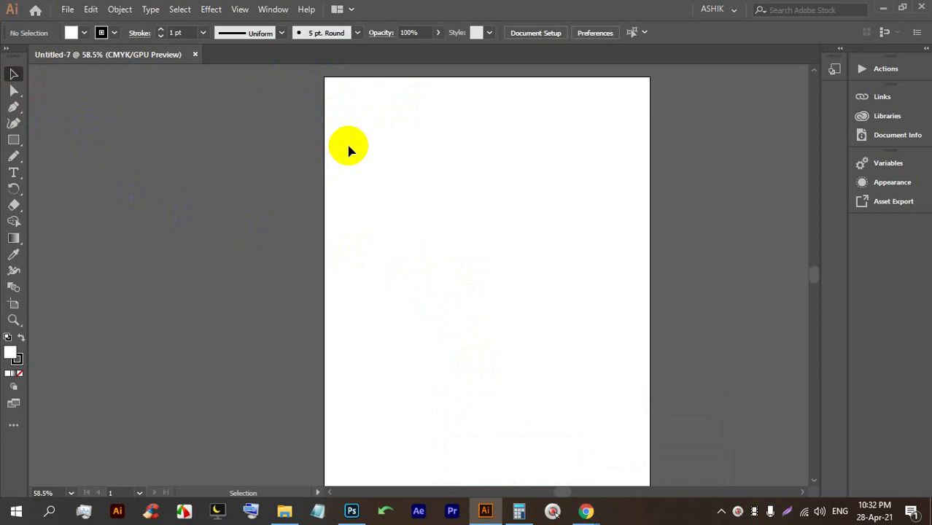
pyautogui.click(67, 9)
# Create an 820 × 312 px document (Untitled-8) in pixel units, then close its tab.
pyautogui.click(67, 27)
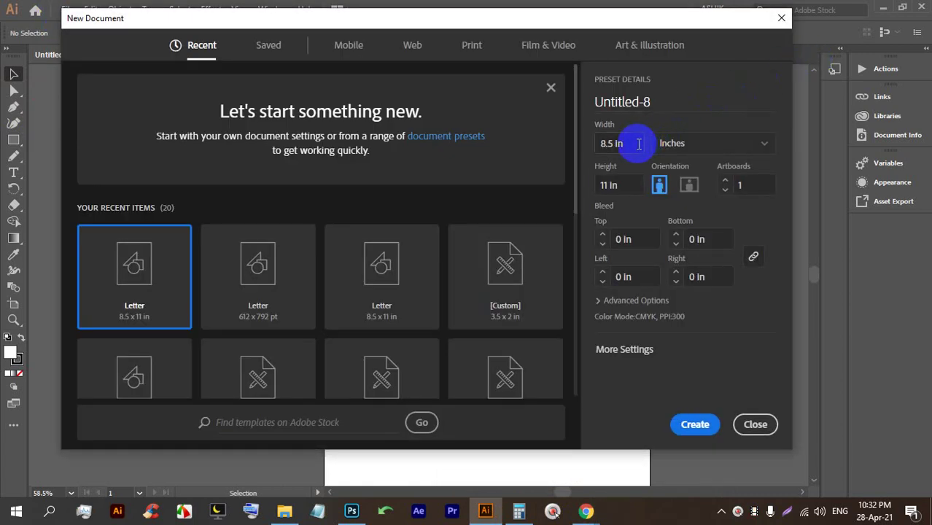
pyautogui.click(673, 145)
pyautogui.click(671, 286)
pyautogui.doubleClick(613, 143)
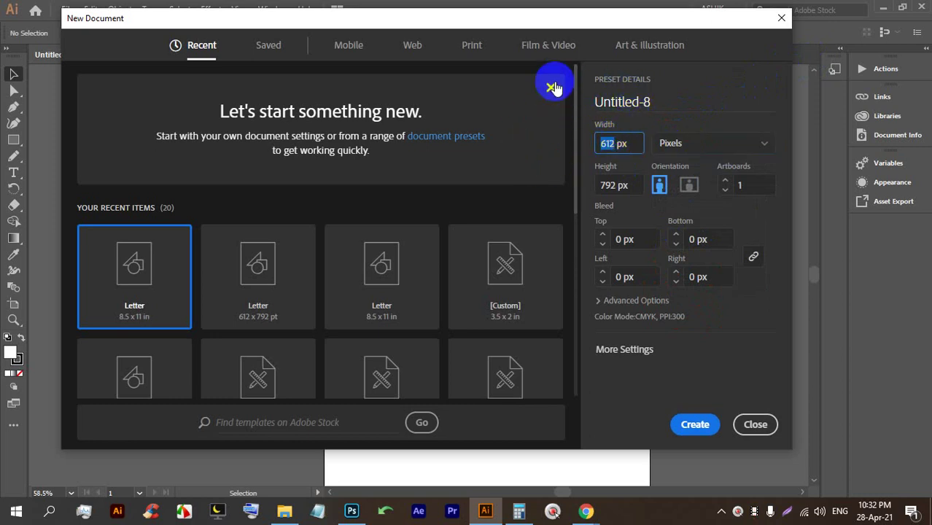
pyautogui.write('820')
pyautogui.doubleClick(620, 185)
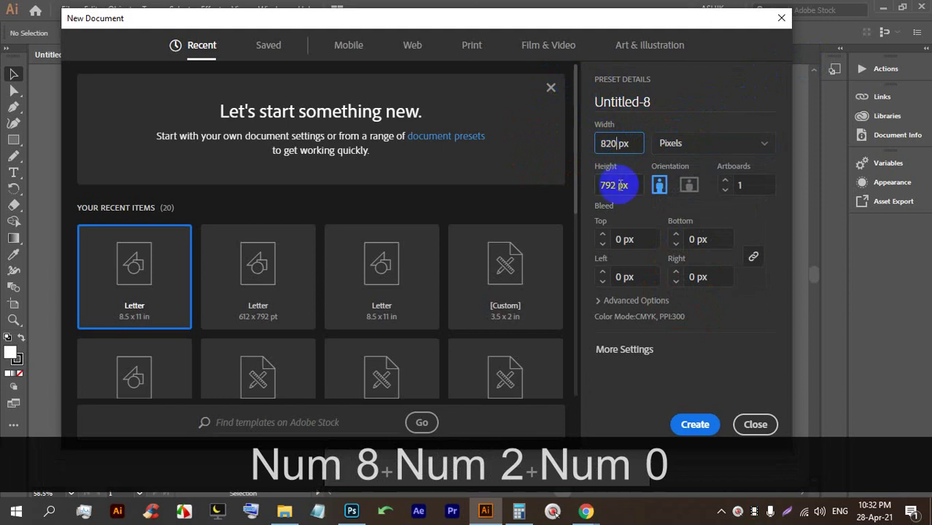
pyautogui.write('312')
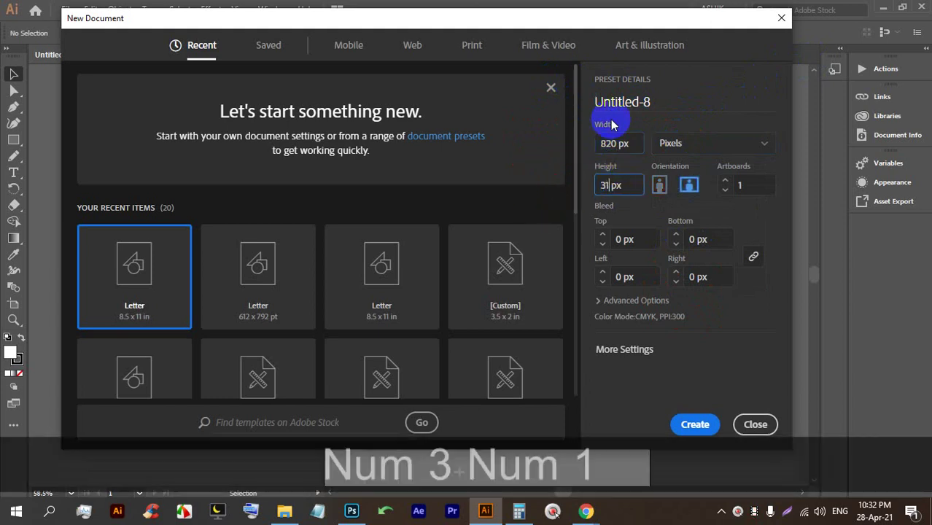
pyautogui.press('Return')
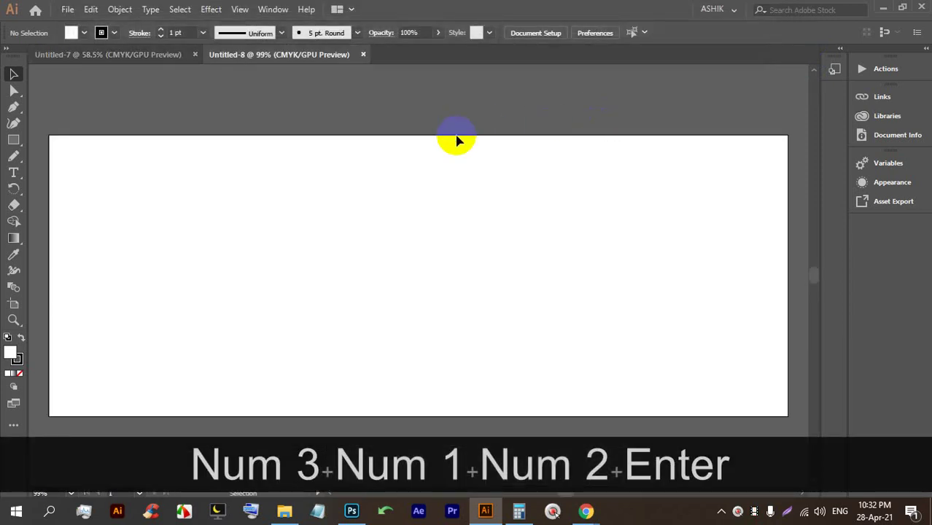
pyautogui.click(362, 55)
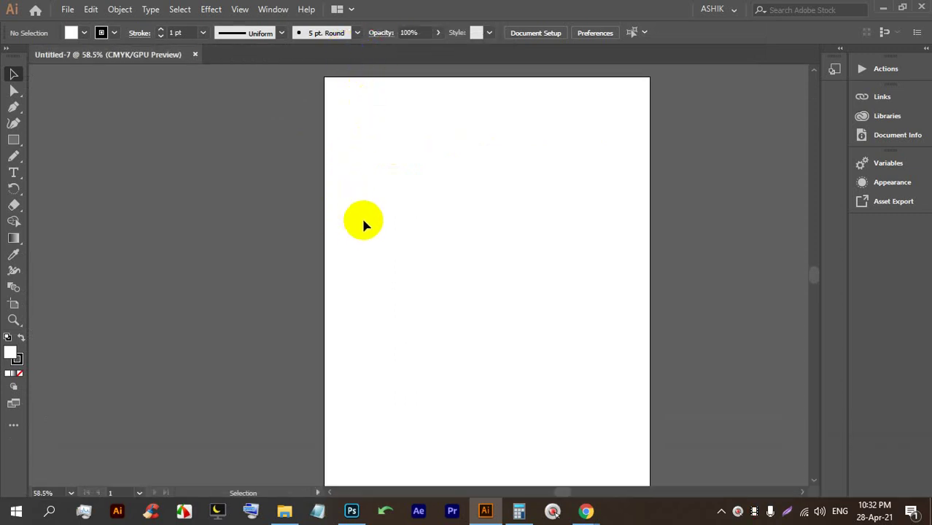
# Switch to Google Meet and stop presenting the screen to show the participant grid.
pyautogui.moveTo(587, 509)
pyautogui.click(511, 458)
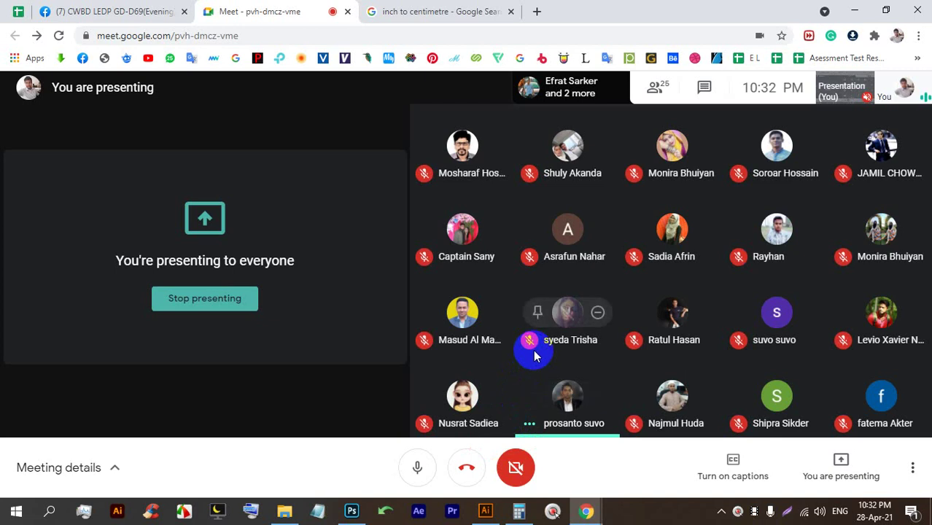
pyautogui.click(233, 298)
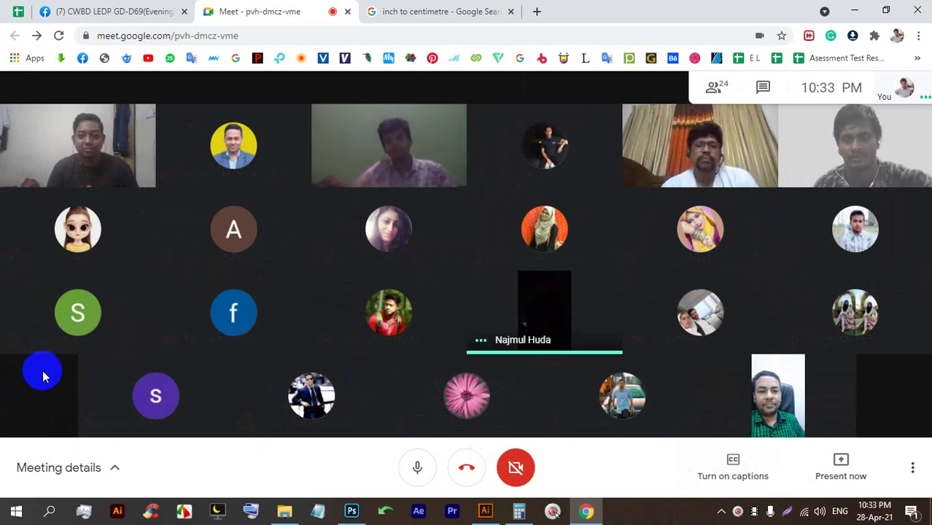
pyautogui.moveTo(108, 354)
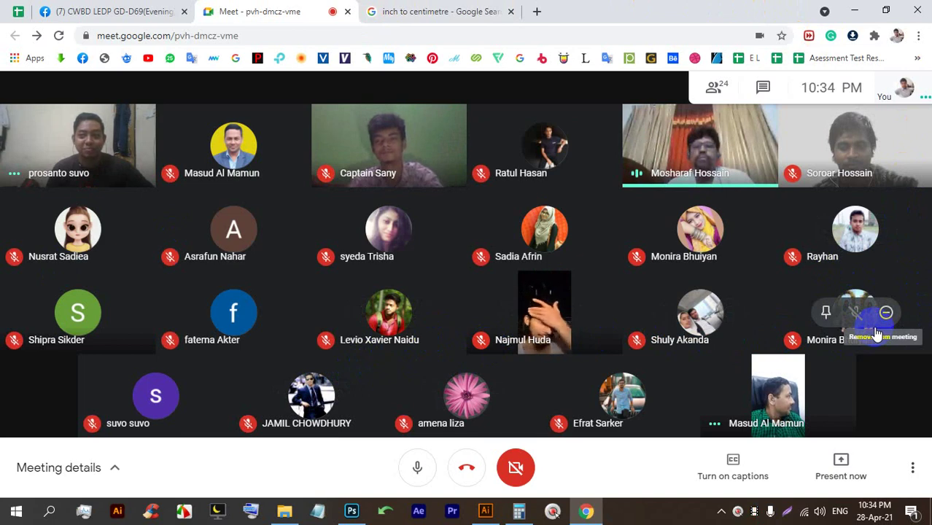
# Capture a full-screen screenshot and browse the save dialog to folder E:\69.
pyautogui.press('Print')
pyautogui.moveTo(1, 2); pyautogui.dragTo(920, 517)
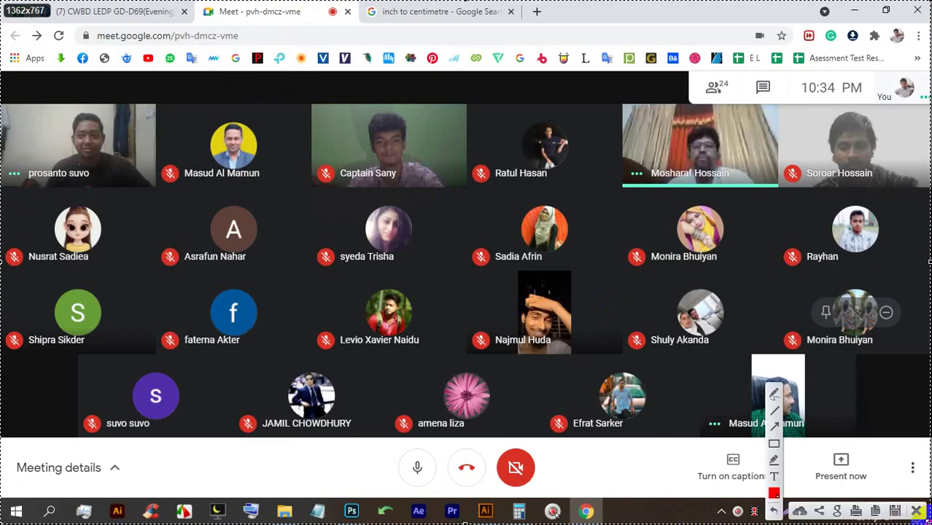
pyautogui.click(905, 509)
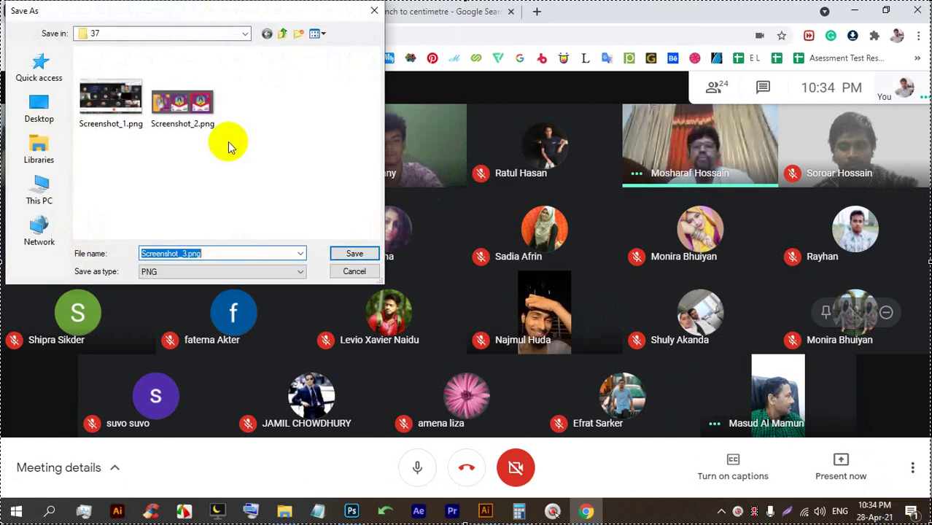
pyautogui.click(278, 34)
pyautogui.click(278, 34)
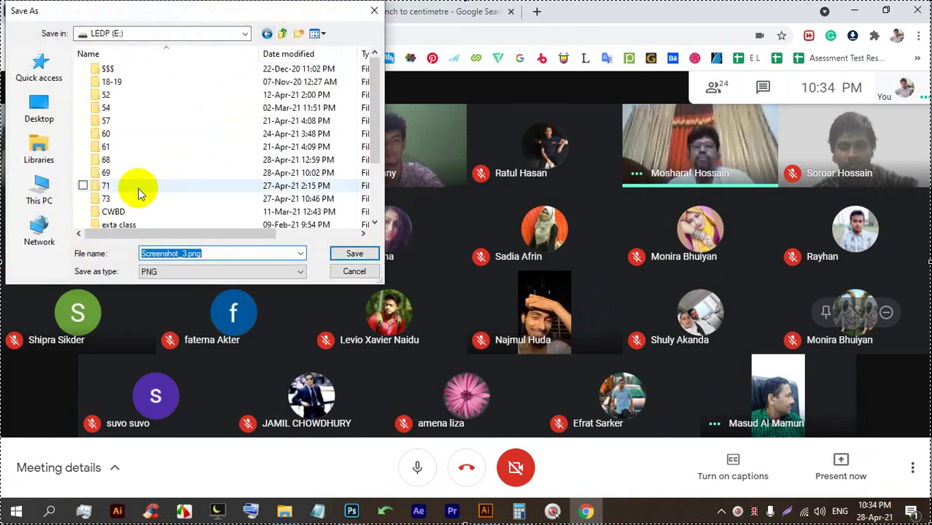
pyautogui.doubleClick(120, 175)
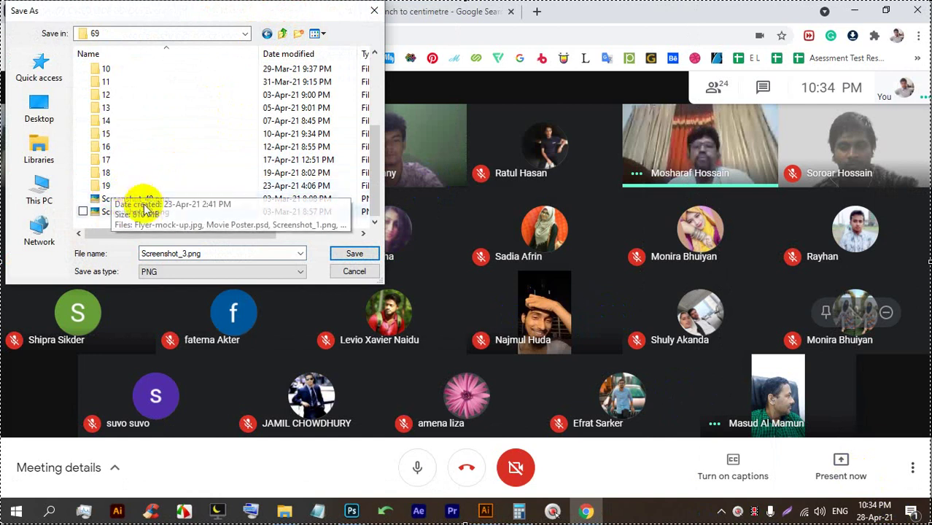
# Create a new folder named 20 inside 69 and save Screenshot_3.png into it.
pyautogui.rightClick(140, 227)
pyautogui.moveTo(193, 357)
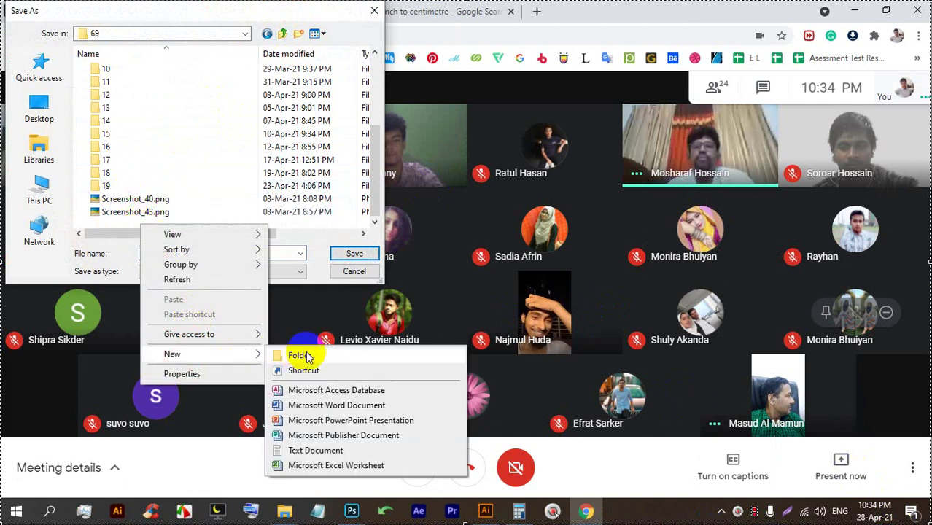
pyautogui.click(304, 342)
pyautogui.write('20')
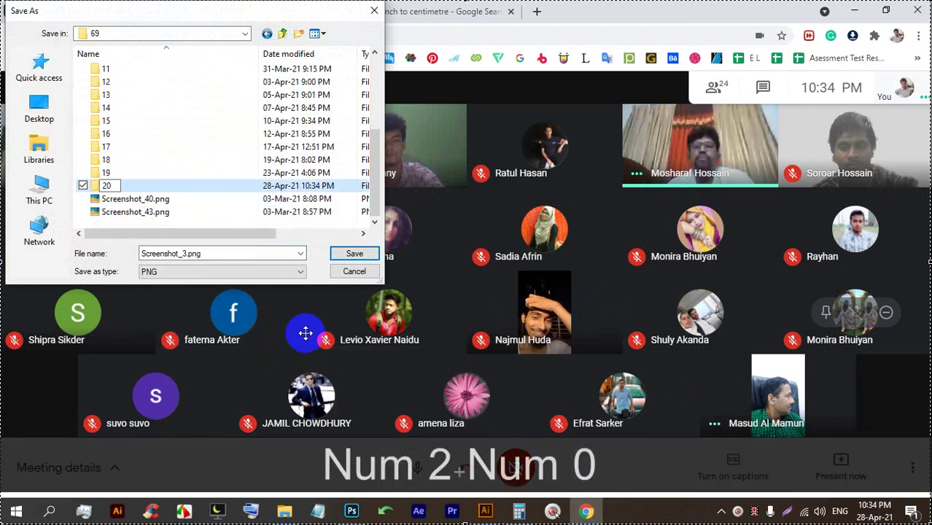
pyautogui.press('Return')
pyautogui.click(348, 253)
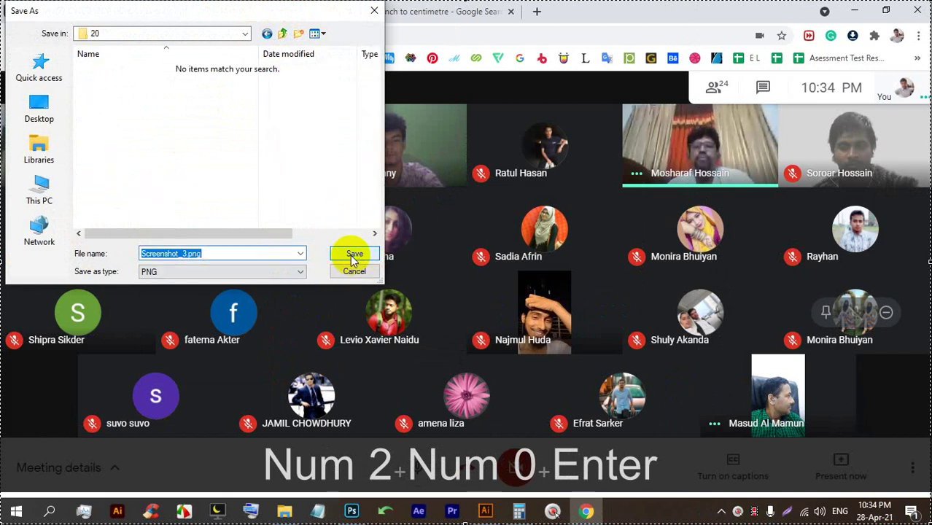
pyautogui.click(354, 257)
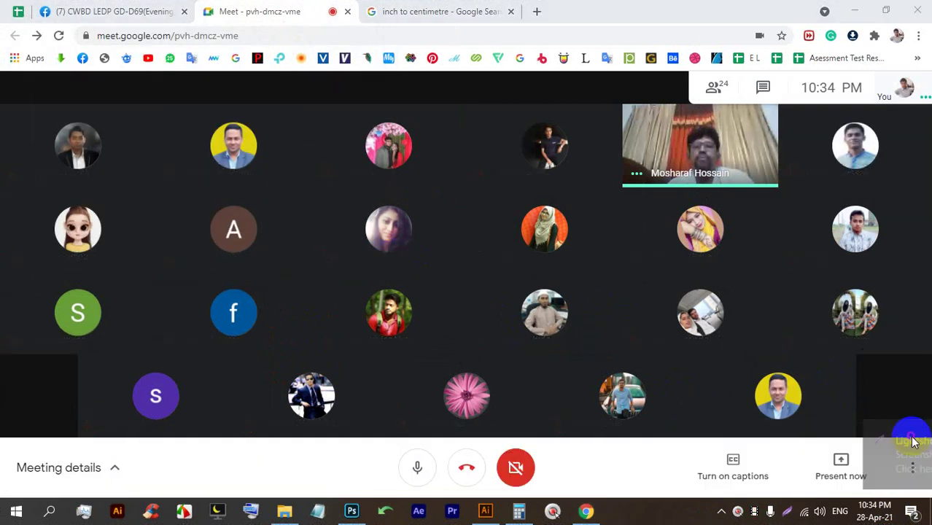
# Present the entire screen again in Google Meet, then switch back to the Untitled-7 artboard.
pyautogui.click(841, 467)
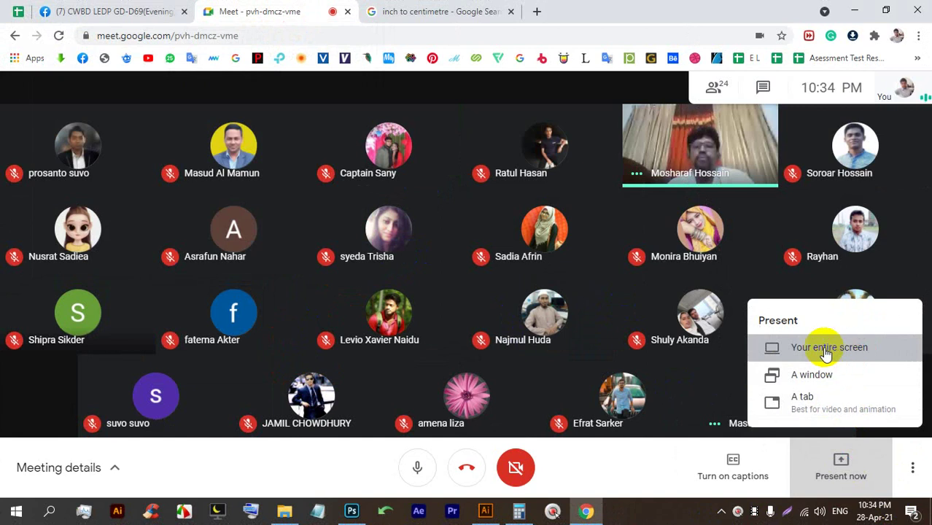
pyautogui.click(826, 351)
pyautogui.click(474, 262)
pyautogui.click(595, 315)
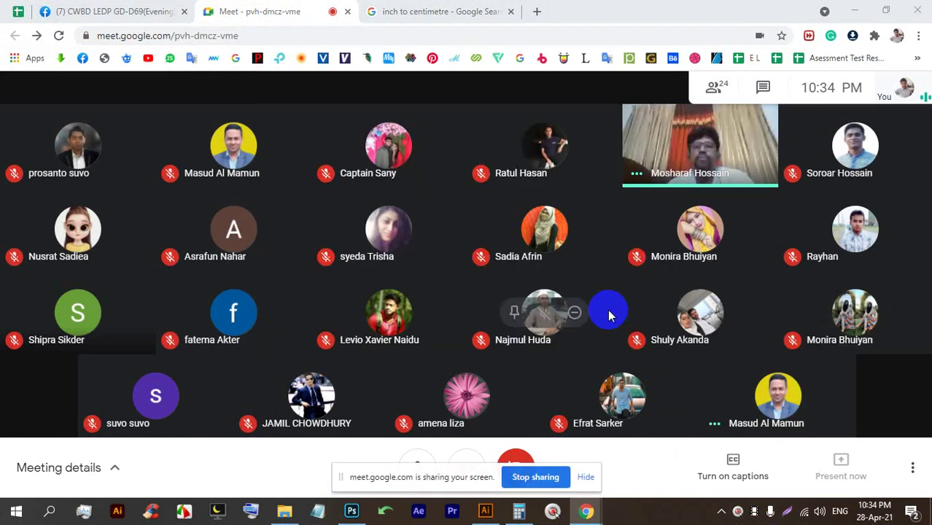
pyautogui.click(586, 480)
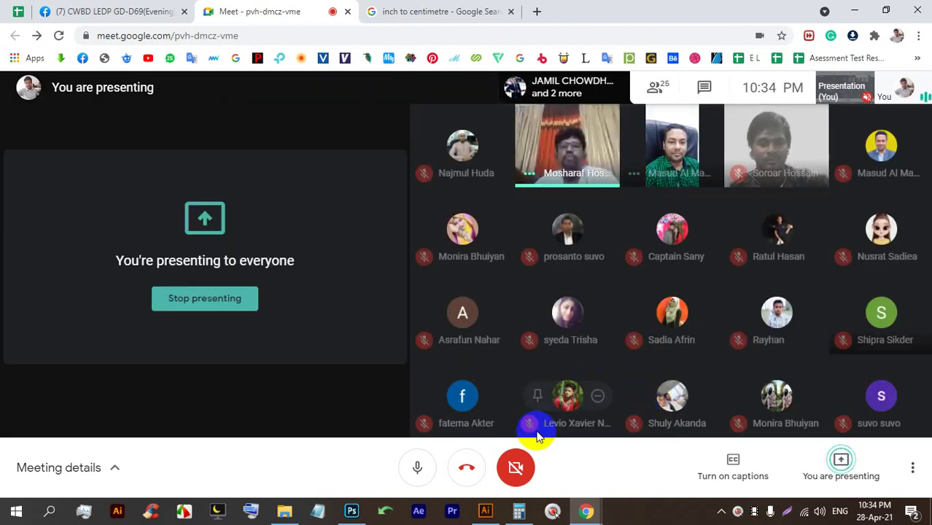
pyautogui.hotkey('alt', 'Tab')
pyautogui.scroll(1, 504, 238)
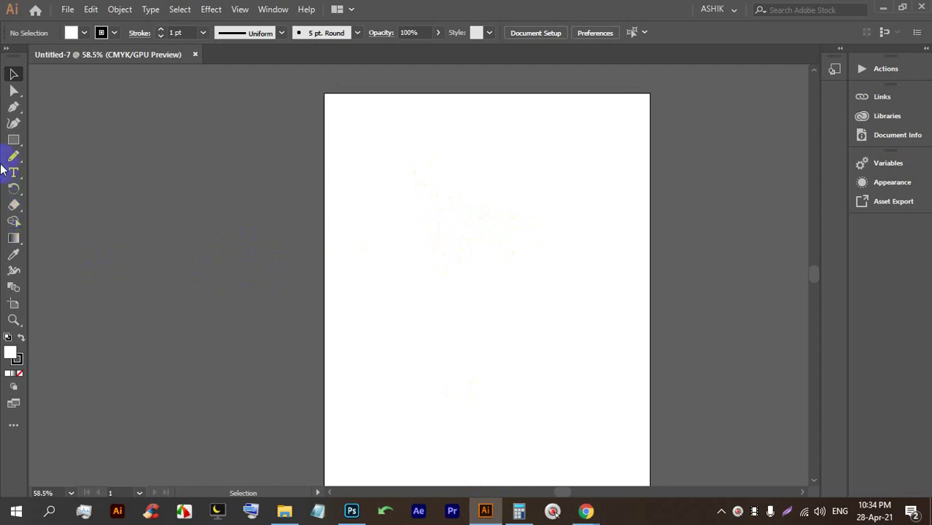
pyautogui.moveTo(6, 58); pyautogui.dragTo(12, 76)
pyautogui.press('d')
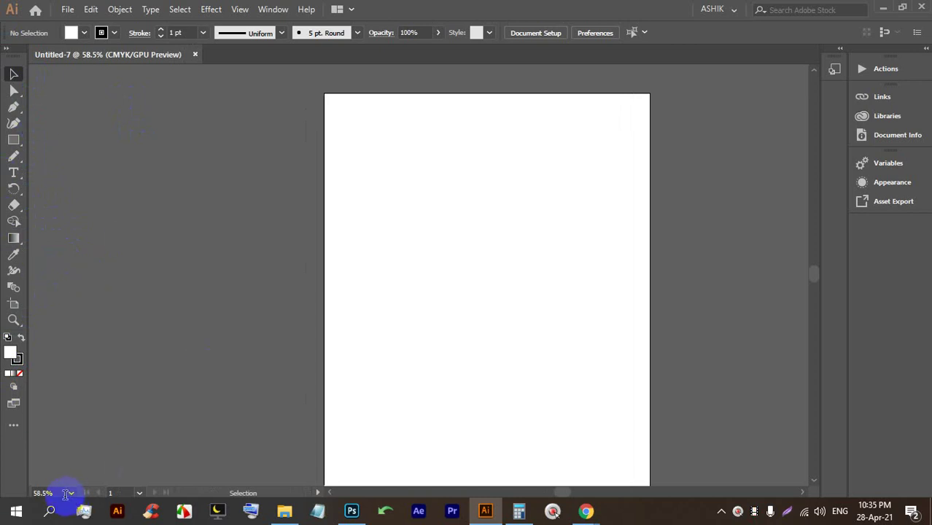
pyautogui.click(13, 428)
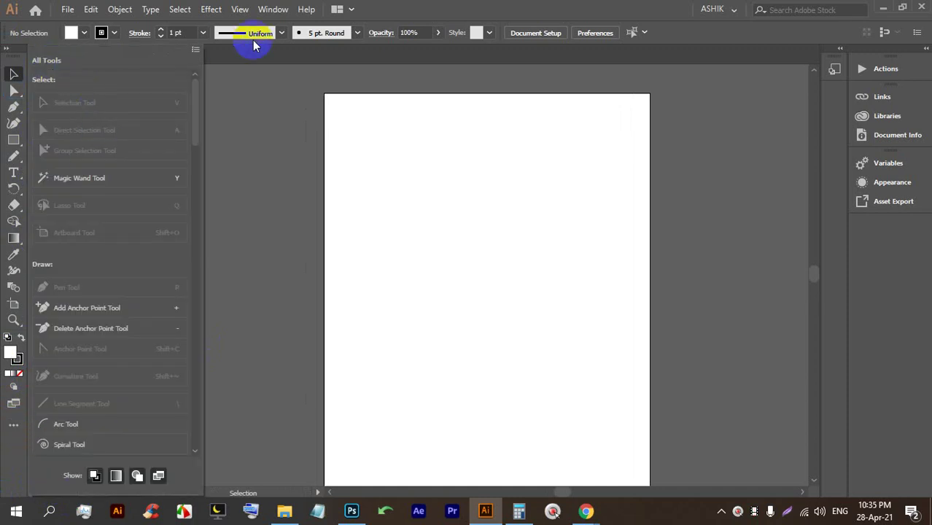
pyautogui.click(197, 51)
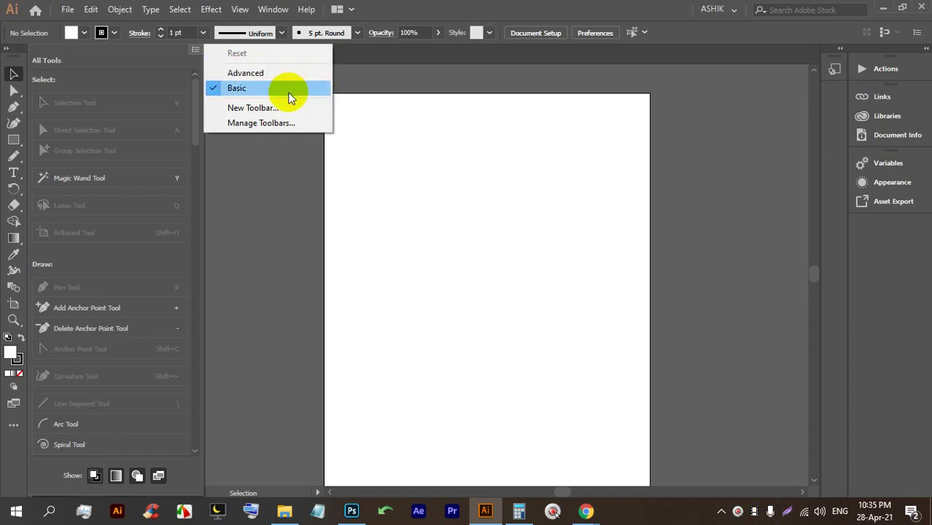
pyautogui.click(269, 74)
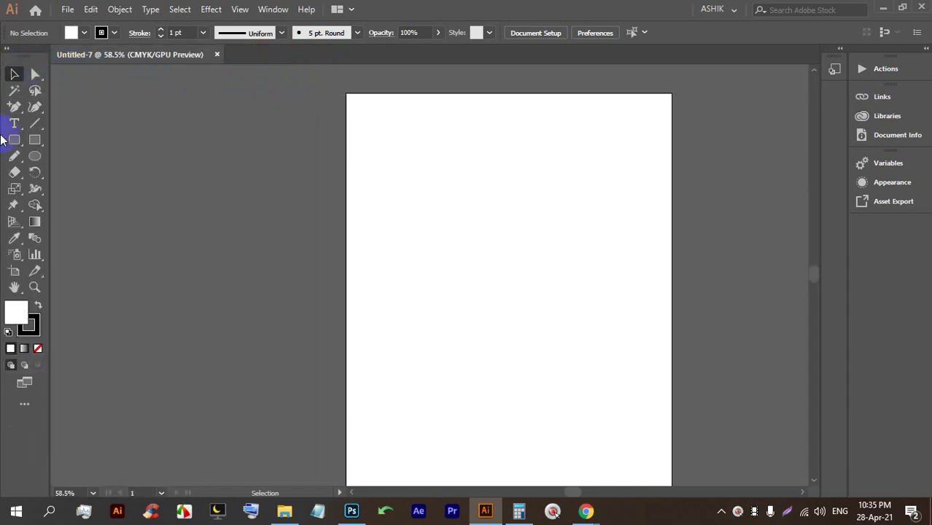
pyautogui.click(24, 403)
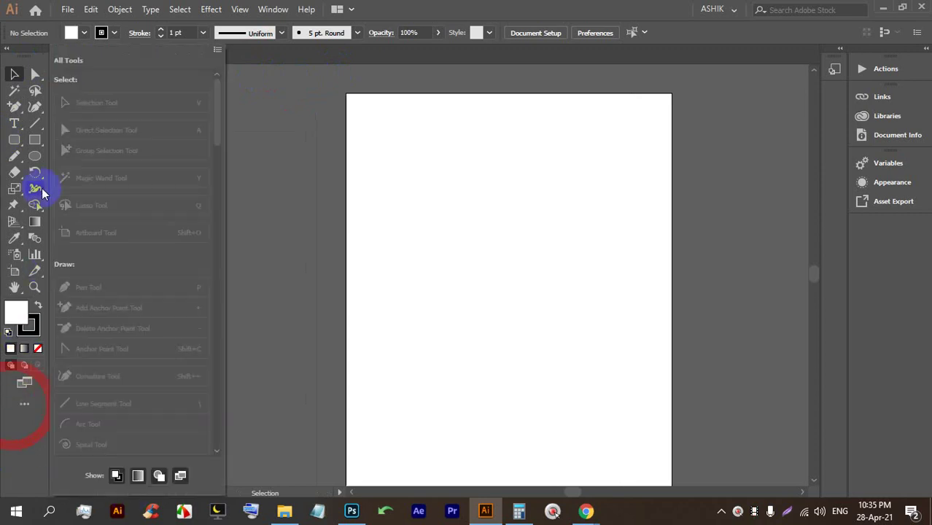
pyautogui.click(212, 51)
pyautogui.click(271, 88)
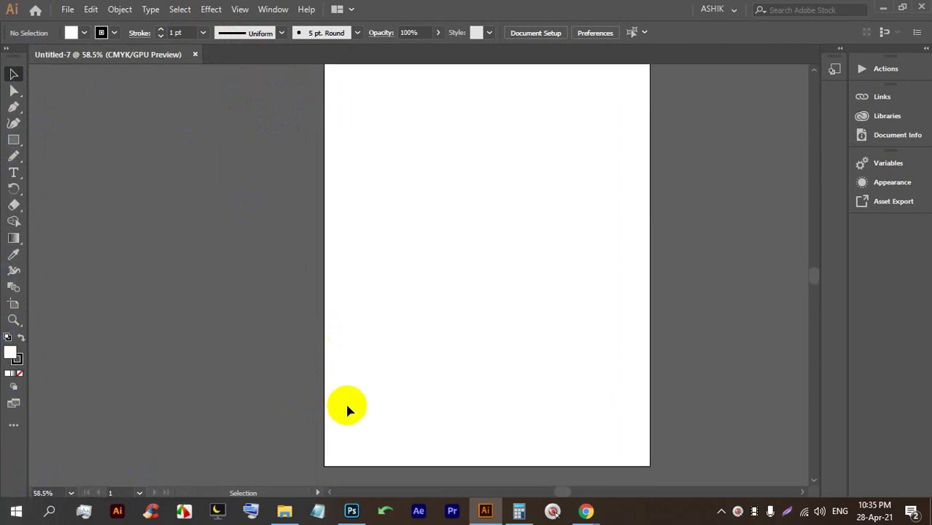
pyautogui.scroll(-1, 401, 400)
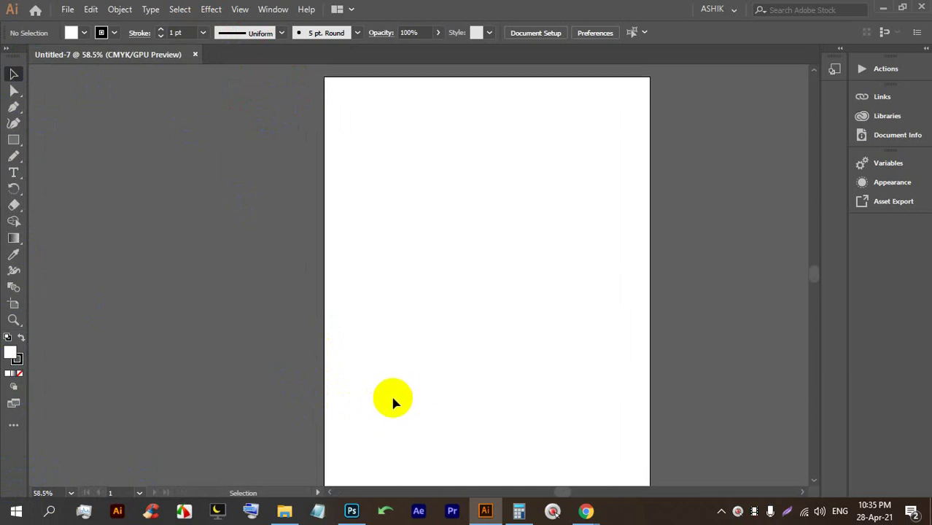
pyautogui.press('space')
pyautogui.moveTo(506, 276); pyautogui.dragTo(450, 248)
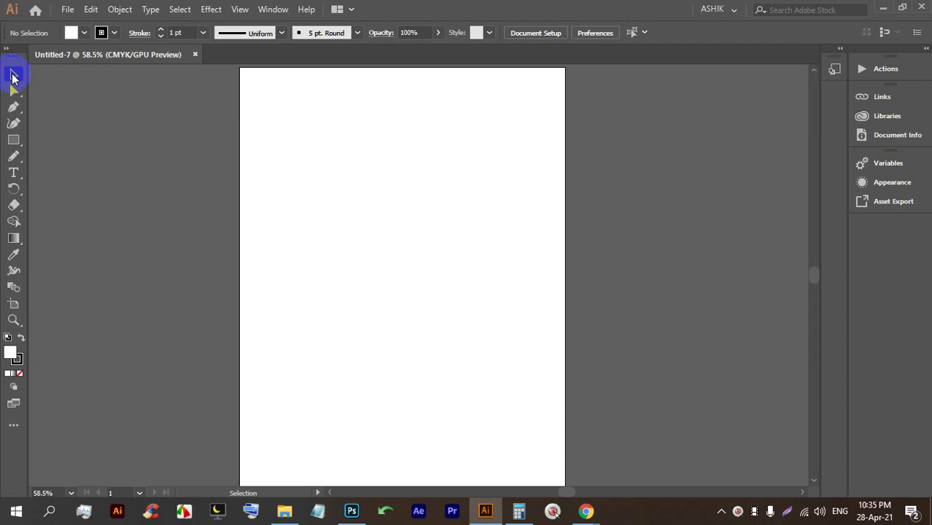
# Draw a rectangle in the artboard's upper left and fill it green.
pyautogui.click(14, 140)
pyautogui.moveTo(307, 159); pyautogui.dragTo(394, 281)
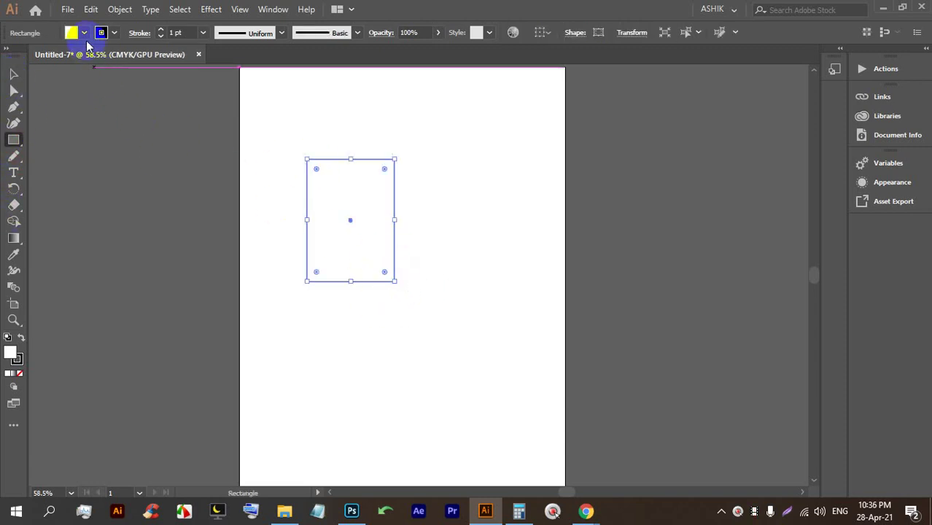
pyautogui.click(84, 32)
pyautogui.click(64, 59)
pyautogui.click(13, 74)
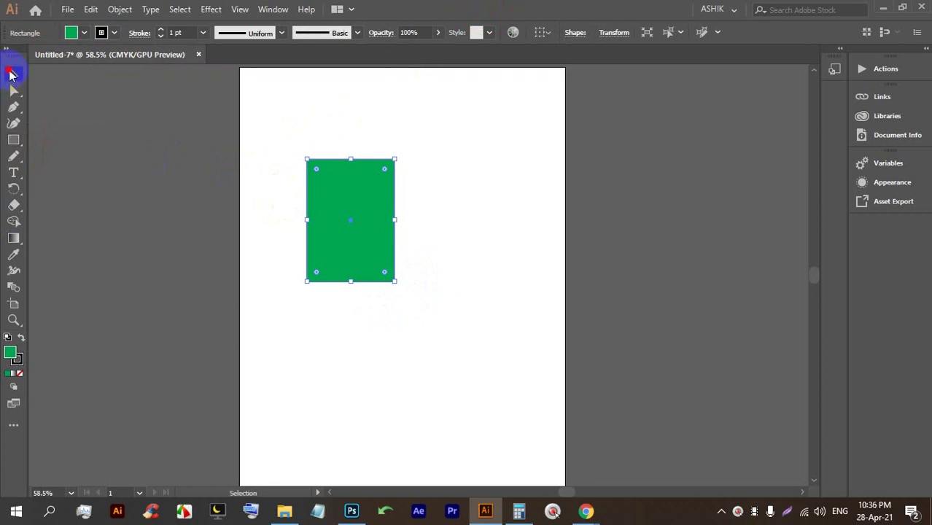
# Move and resize the green rectangle, then delete it.
pyautogui.click(292, 146)
pyautogui.moveTo(365, 208); pyautogui.dragTo(469, 204)
pyautogui.click(317, 166)
pyautogui.moveTo(352, 156); pyautogui.dragTo(325, 157)
pyautogui.moveTo(360, 135); pyautogui.dragTo(350, 220)
pyautogui.moveTo(389, 188); pyautogui.dragTo(309, 209)
pyautogui.click(319, 195)
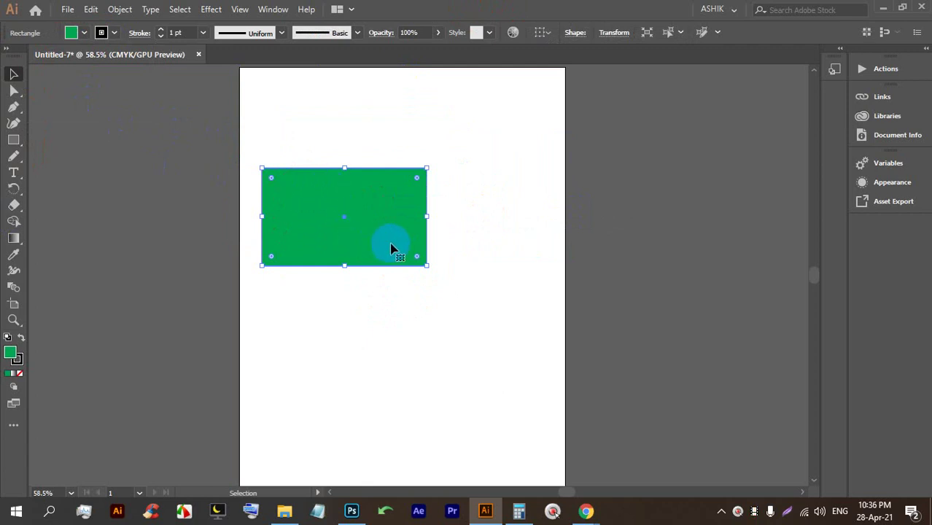
pyautogui.press('BackSpace')
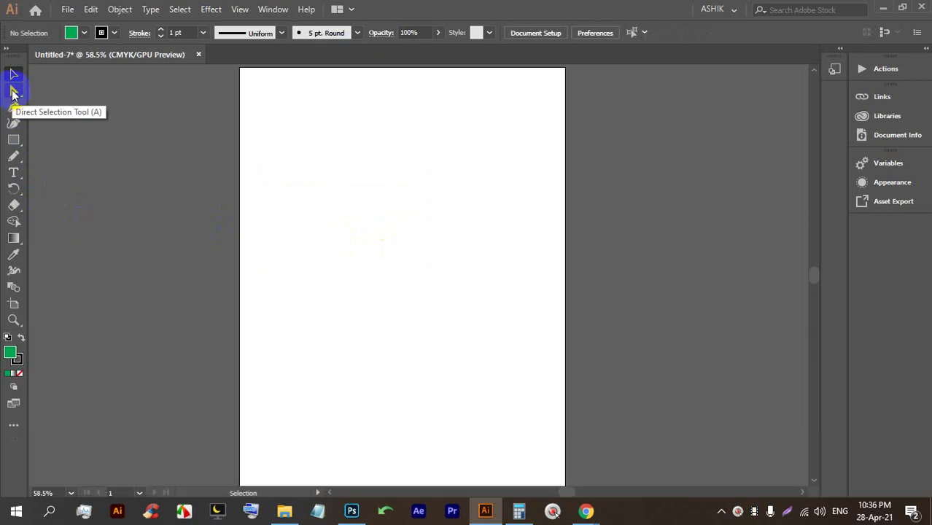
# Draw seven new green rectangles of varied sizes across the artboard.
pyautogui.click(12, 93)
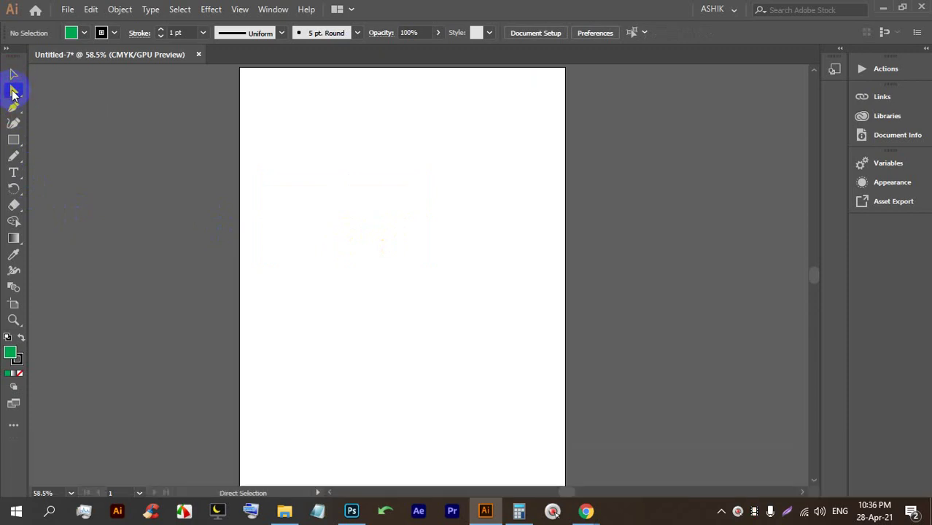
pyautogui.click(13, 140)
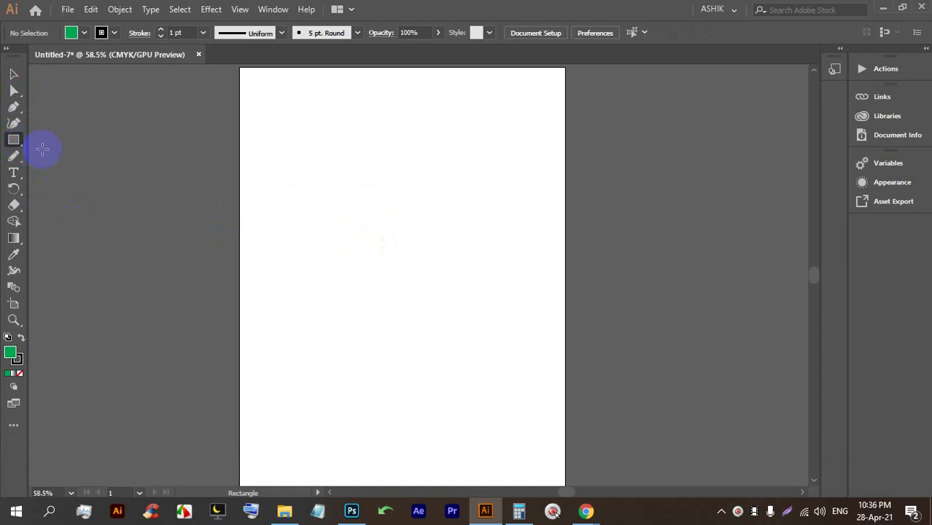
pyautogui.moveTo(247, 149); pyautogui.dragTo(300, 258)
pyautogui.moveTo(333, 179); pyautogui.dragTo(383, 261)
pyautogui.moveTo(410, 190); pyautogui.dragTo(465, 272)
pyautogui.moveTo(454, 172); pyautogui.dragTo(511, 231)
pyautogui.moveTo(383, 110)
pyautogui.mouseDown()
pyautogui.moveTo(444, 192)
pyautogui.moveTo(471, 171)
pyautogui.moveTo(546, 194)
pyautogui.mouseUp()
pyautogui.scroll(1, 492, 236)
pyautogui.scroll(1, 491, 236)
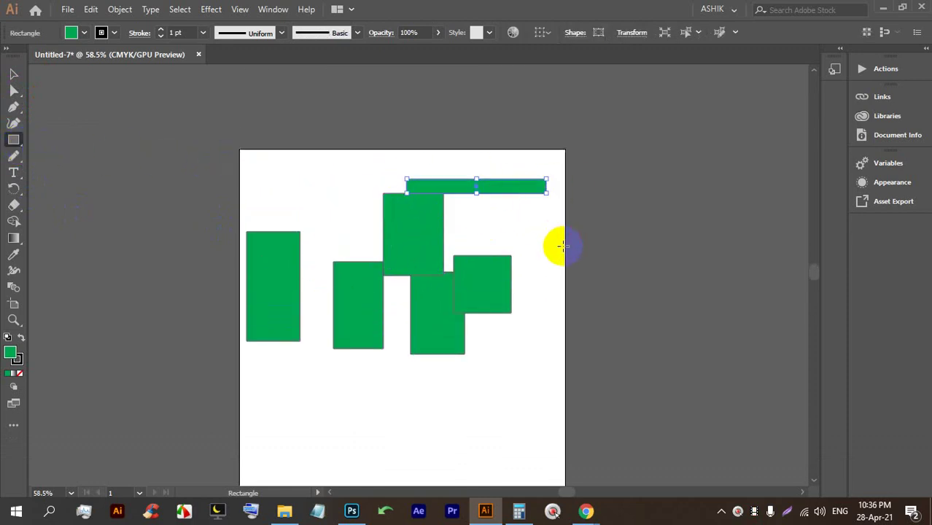
pyautogui.moveTo(516, 234); pyautogui.dragTo(575, 292)
pyautogui.moveTo(300, 379)
pyautogui.mouseDown()
pyautogui.moveTo(334, 402)
pyautogui.moveTo(407, 425)
pyautogui.mouseUp()
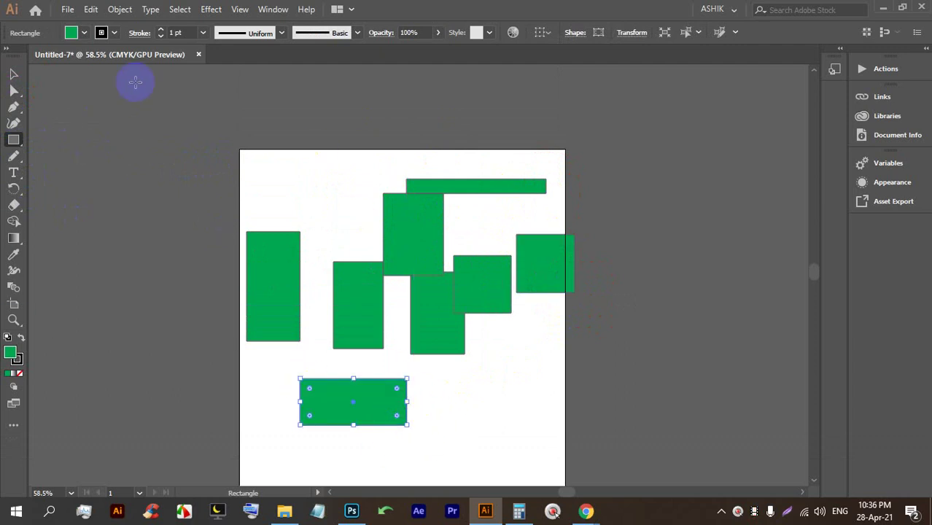
# Try several swatches and give the selected rectangle an orange-red fill.
pyautogui.click(83, 33)
pyautogui.click(96, 61)
pyautogui.click(105, 58)
pyautogui.click(97, 55)
pyautogui.click(114, 59)
pyautogui.click(125, 55)
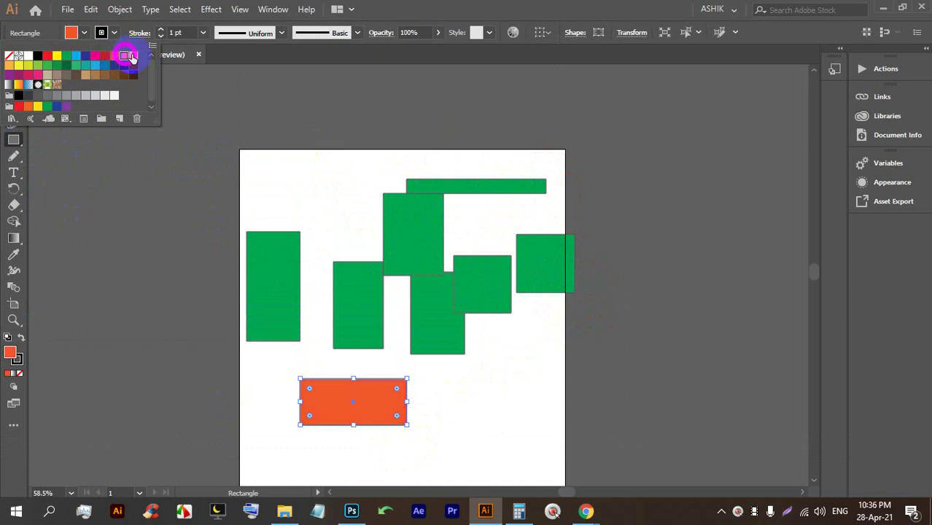
pyautogui.click(566, 8)
# Rearrange the rectangles: shift the thin bar, tall middle, square and orange-red shapes.
pyautogui.click(13, 74)
pyautogui.click(337, 125)
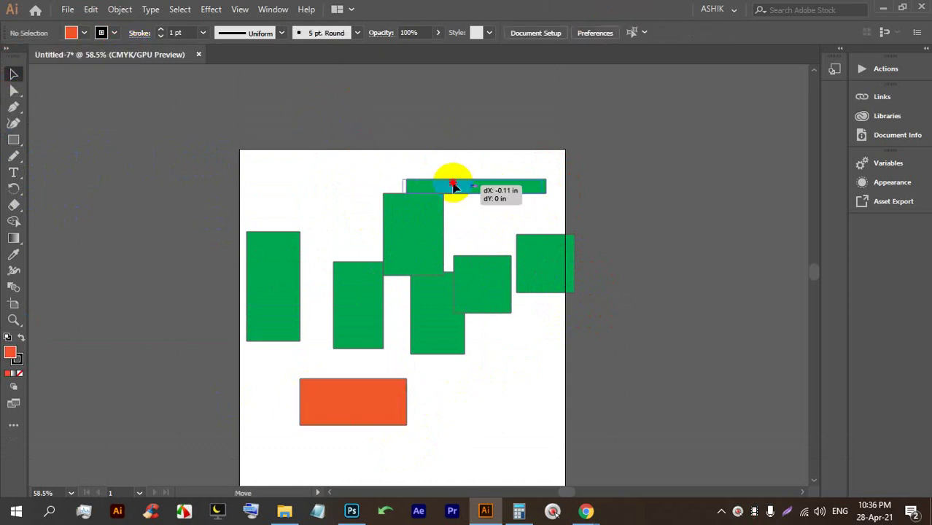
pyautogui.moveTo(451, 184); pyautogui.dragTo(439, 170)
pyautogui.moveTo(409, 232); pyautogui.dragTo(329, 208)
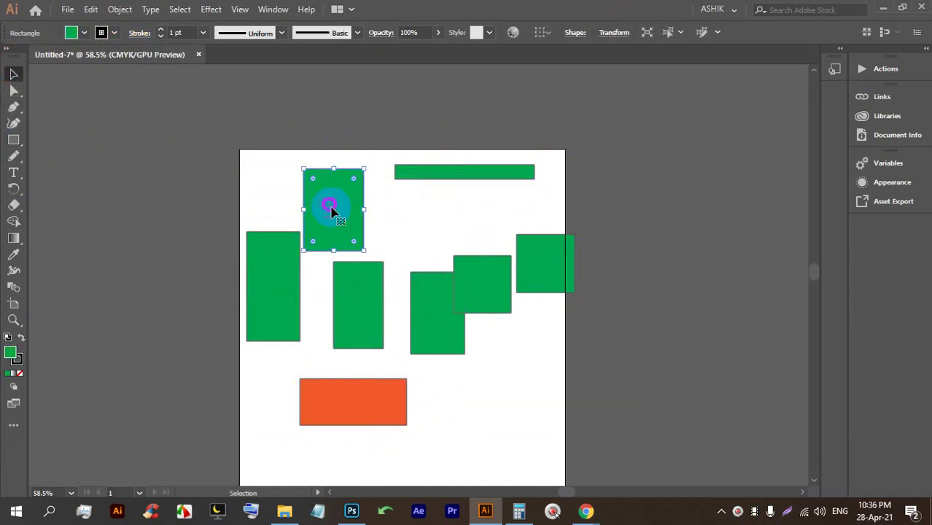
pyautogui.moveTo(474, 267); pyautogui.dragTo(463, 230)
pyautogui.click(361, 398)
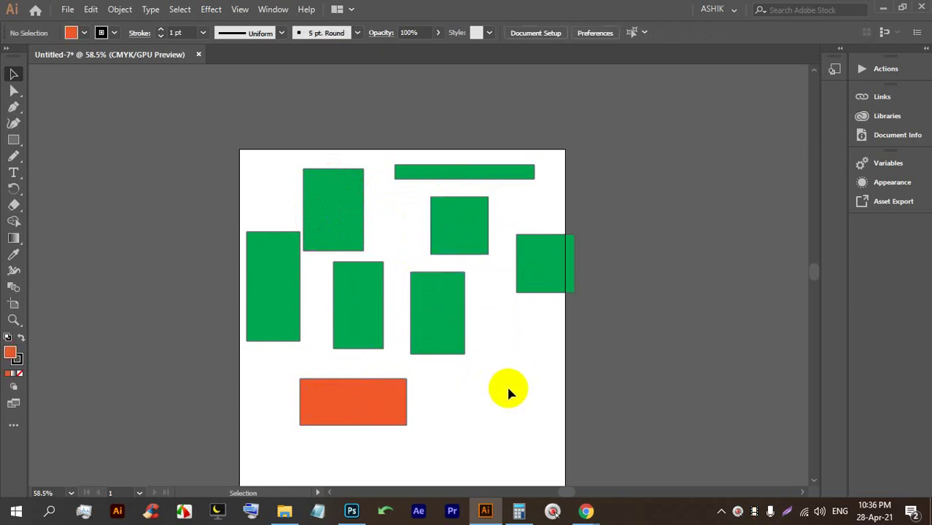
pyautogui.moveTo(358, 415); pyautogui.dragTo(356, 423)
pyautogui.click(371, 321)
pyautogui.moveTo(416, 310); pyautogui.dragTo(422, 318)
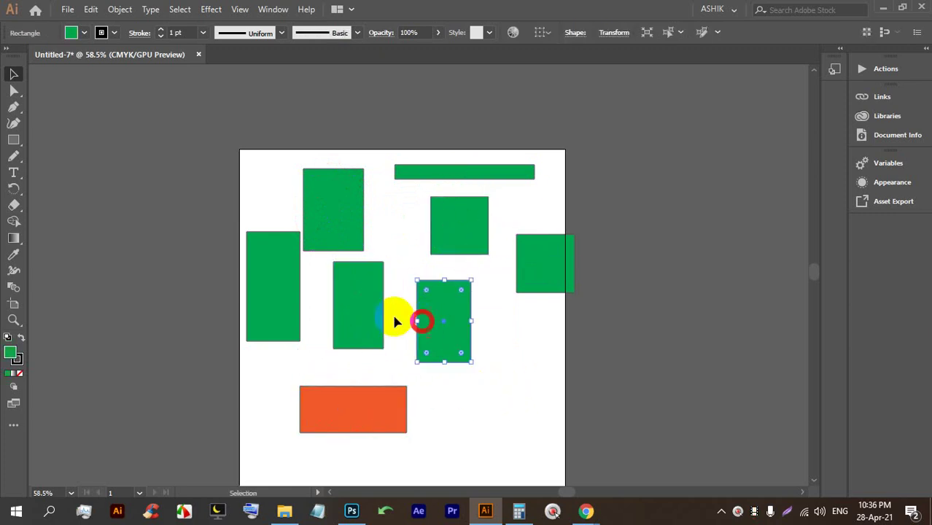
# Fill the tall middle rectangle blue and the upper-left one orange, then group the four left rectangles.
pyautogui.click(85, 36)
pyautogui.click(95, 72)
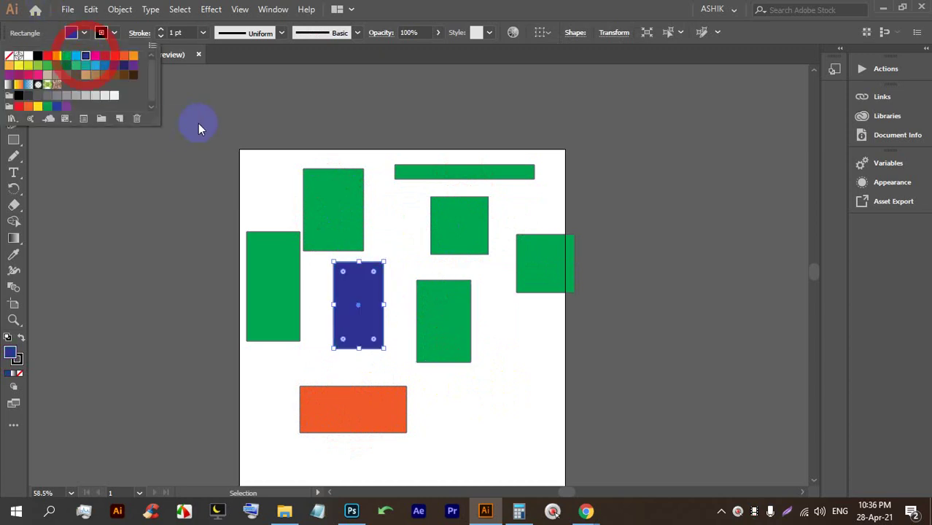
pyautogui.click(222, 120)
pyautogui.click(333, 209)
pyautogui.click(85, 33)
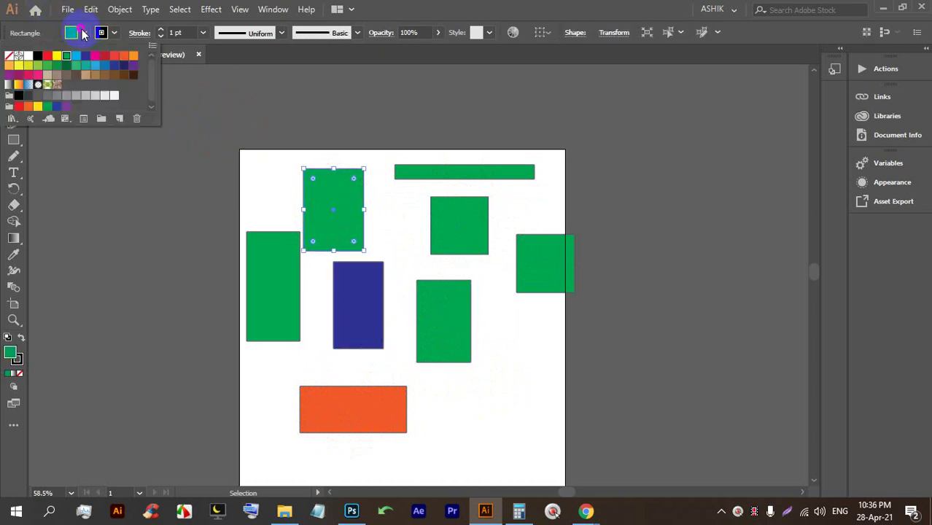
pyautogui.click(131, 61)
pyautogui.click(327, 138)
pyautogui.moveTo(335, 453); pyautogui.dragTo(262, 219)
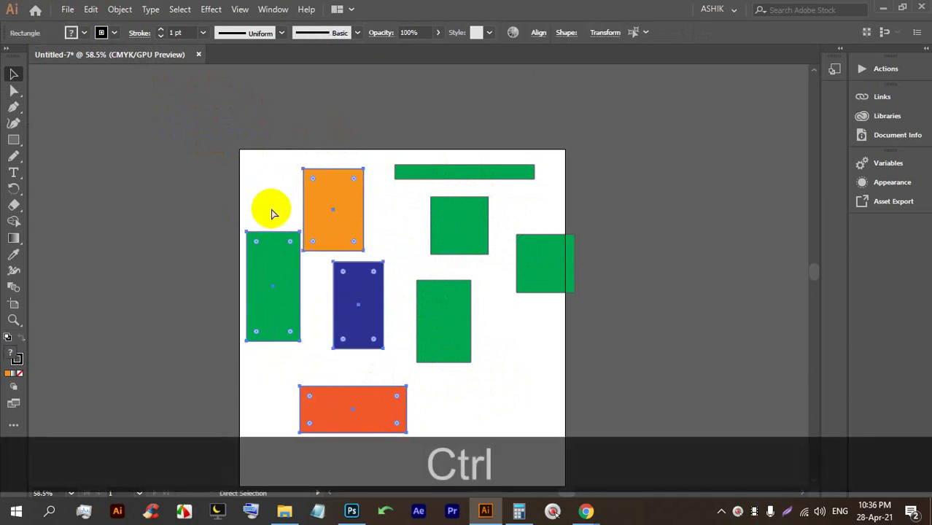
pyautogui.hotkey('ctrl', 'g')
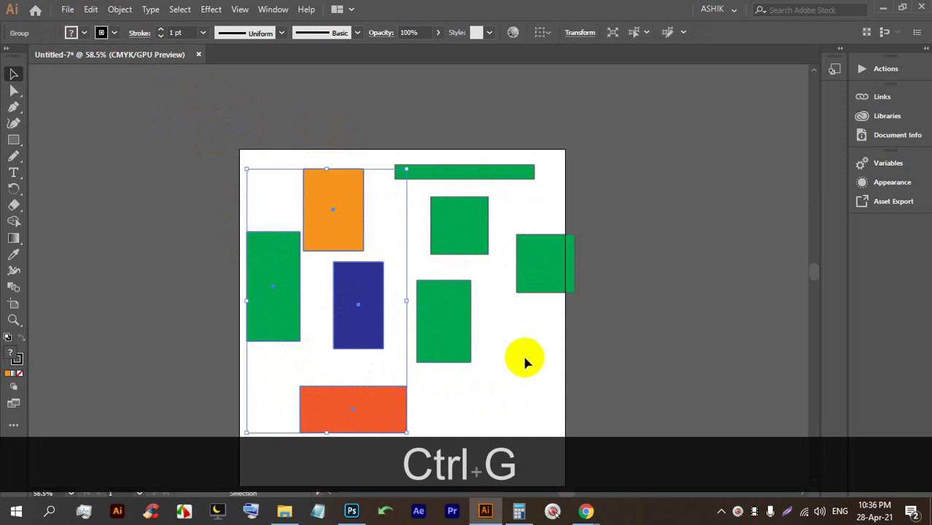
# Reposition the group, ungroup it, shift the blue rectangle, and regroup the four rectangles.
pyautogui.click(523, 355)
pyautogui.scroll(-1, 370, 316)
pyautogui.moveTo(381, 313); pyautogui.dragTo(293, 294)
pyautogui.moveTo(299, 255); pyautogui.dragTo(340, 277)
pyautogui.rightClick(339, 279)
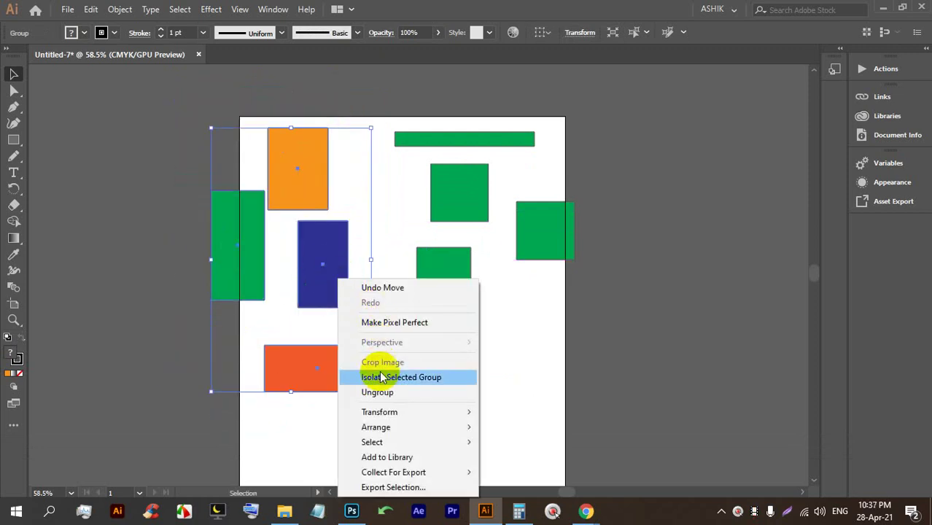
pyautogui.click(379, 392)
pyautogui.click(483, 365)
pyautogui.moveTo(339, 271); pyautogui.dragTo(329, 288)
pyautogui.moveTo(325, 403); pyautogui.dragTo(189, 153)
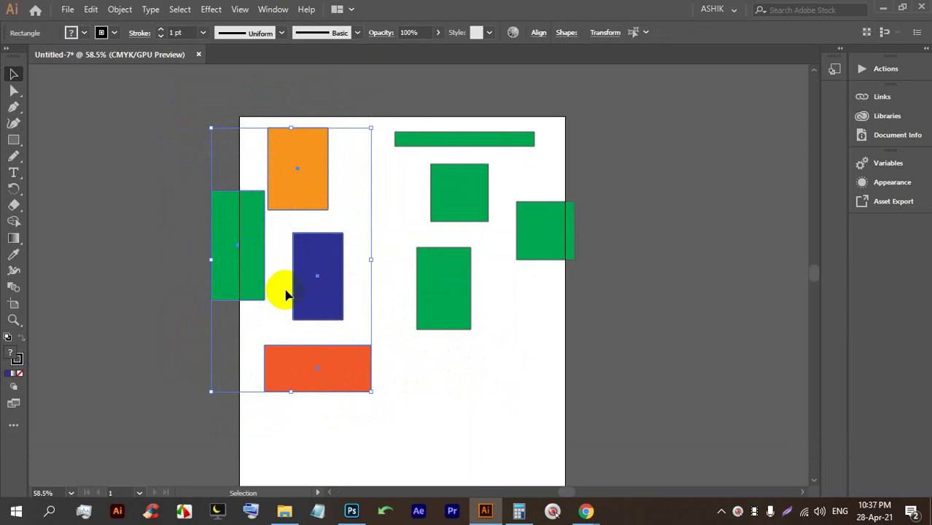
pyautogui.hotkey('ctrl', 'g')
# In isolation mode, move the blue rectangle down-left to the artboard edge, then nudge the whole group.
pyautogui.click(471, 377)
pyautogui.moveTo(322, 288); pyautogui.dragTo(360, 285)
pyautogui.scroll(-3, 336, 272)
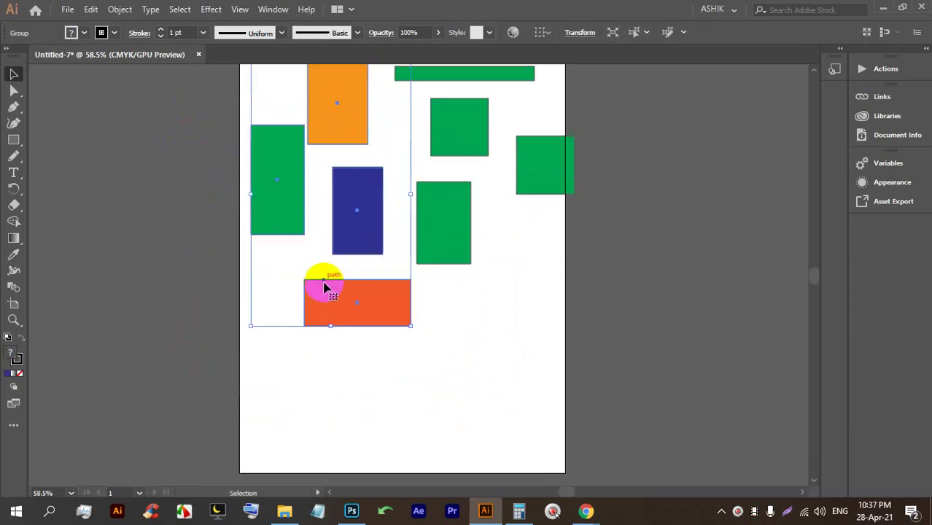
pyautogui.click(461, 358)
pyautogui.scroll(1, 421, 348)
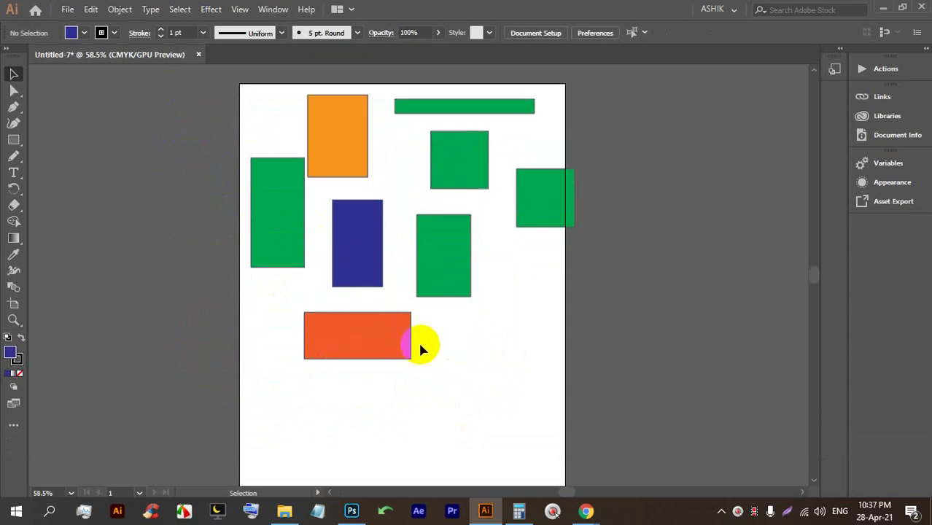
pyautogui.doubleClick(360, 261)
pyautogui.moveTo(360, 264); pyautogui.dragTo(274, 395)
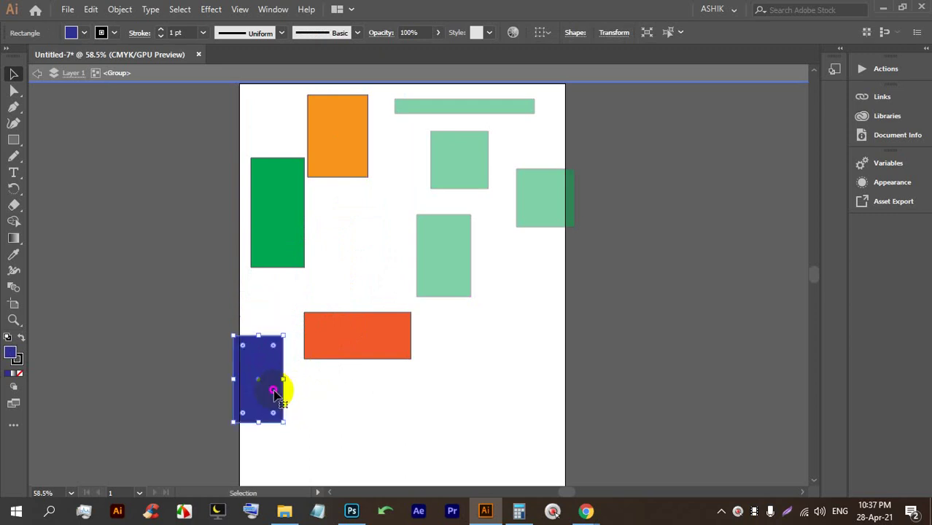
pyautogui.doubleClick(480, 319)
pyautogui.moveTo(352, 337)
pyautogui.mouseDown()
pyautogui.moveTo(329, 324)
pyautogui.moveTo(336, 353)
pyautogui.moveTo(308, 327)
pyautogui.moveTo(329, 302)
pyautogui.moveTo(360, 327)
pyautogui.moveTo(363, 350)
pyautogui.mouseUp()
pyautogui.click(461, 361)
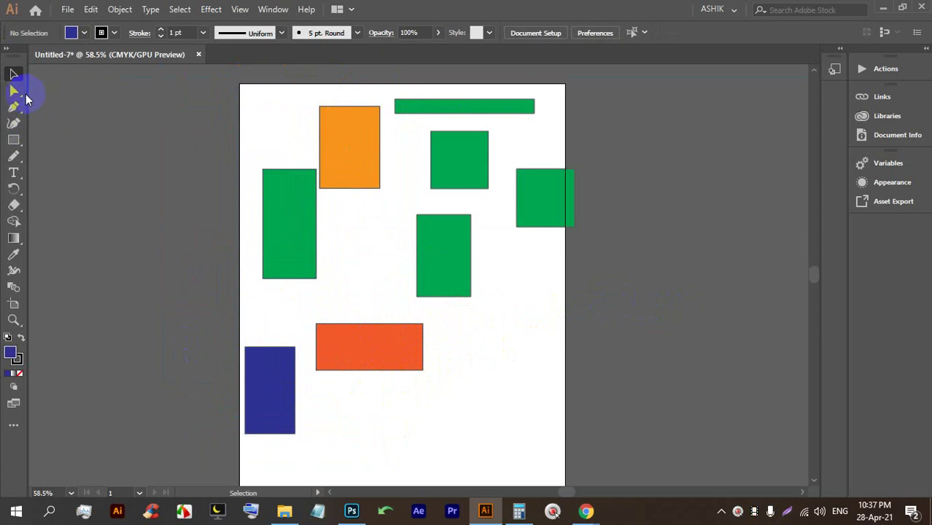
pyautogui.click(16, 91)
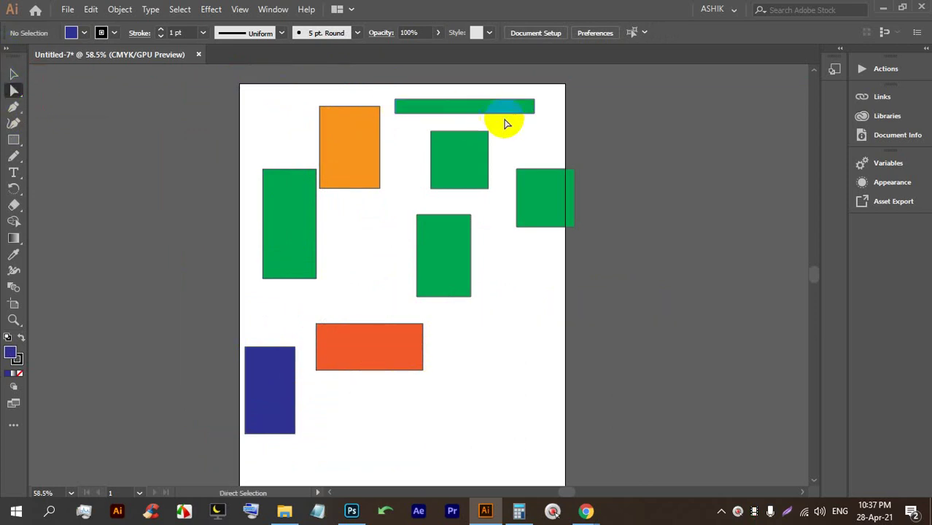
pyautogui.click(471, 108)
pyautogui.click(519, 197)
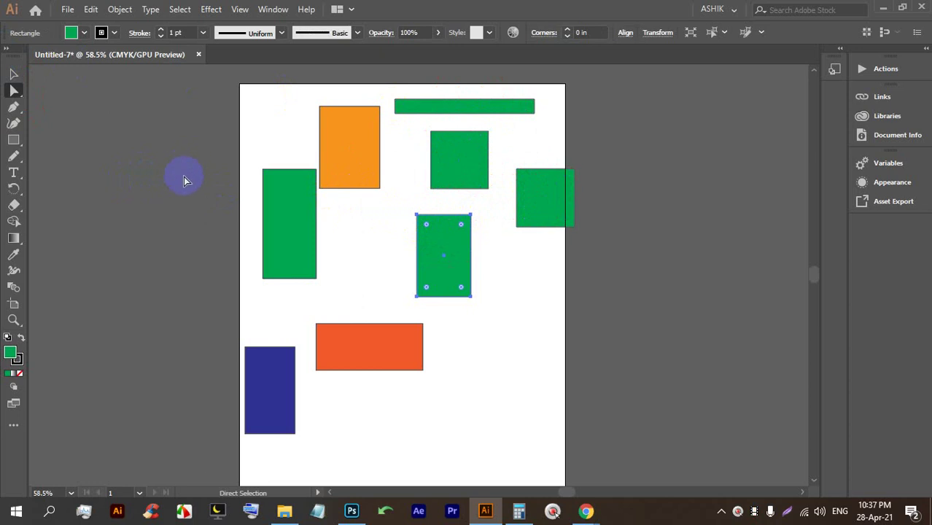
pyautogui.moveTo(363, 356)
pyautogui.mouseDown()
pyautogui.moveTo(340, 346)
pyautogui.moveTo(357, 345)
pyautogui.mouseUp()
pyautogui.moveTo(266, 390); pyautogui.dragTo(275, 356)
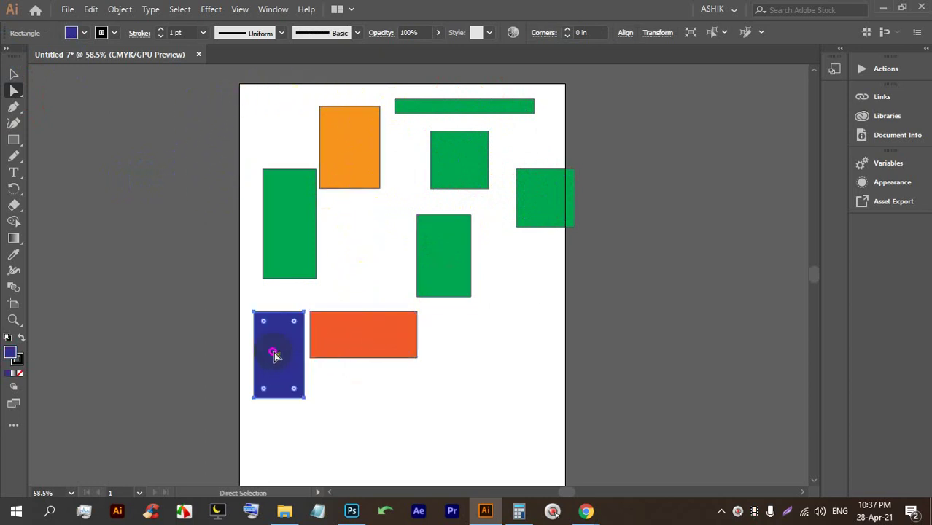
pyautogui.moveTo(292, 248); pyautogui.dragTo(281, 271)
pyautogui.moveTo(357, 162); pyautogui.dragTo(354, 259)
pyautogui.click(431, 250)
pyautogui.moveTo(430, 250); pyautogui.dragTo(457, 251)
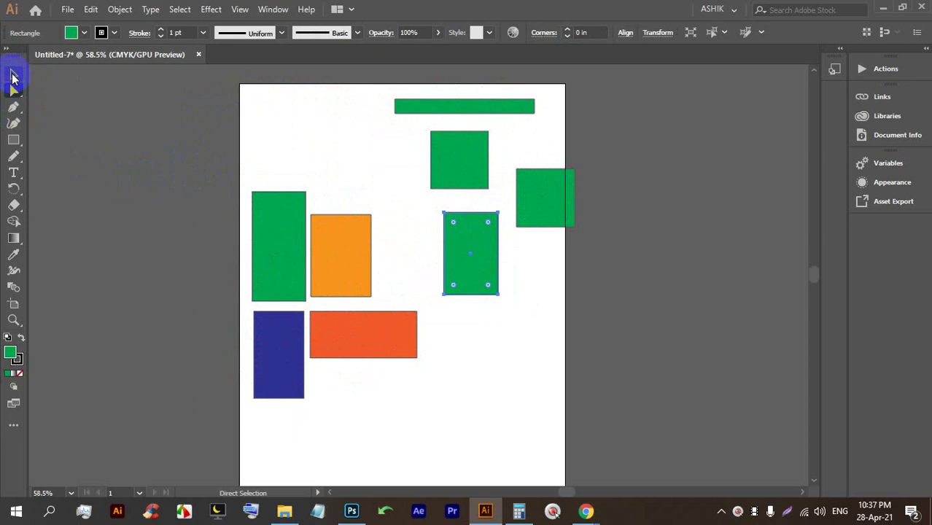
pyautogui.click(12, 74)
pyautogui.click(114, 94)
pyautogui.moveTo(275, 235); pyautogui.dragTo(307, 243)
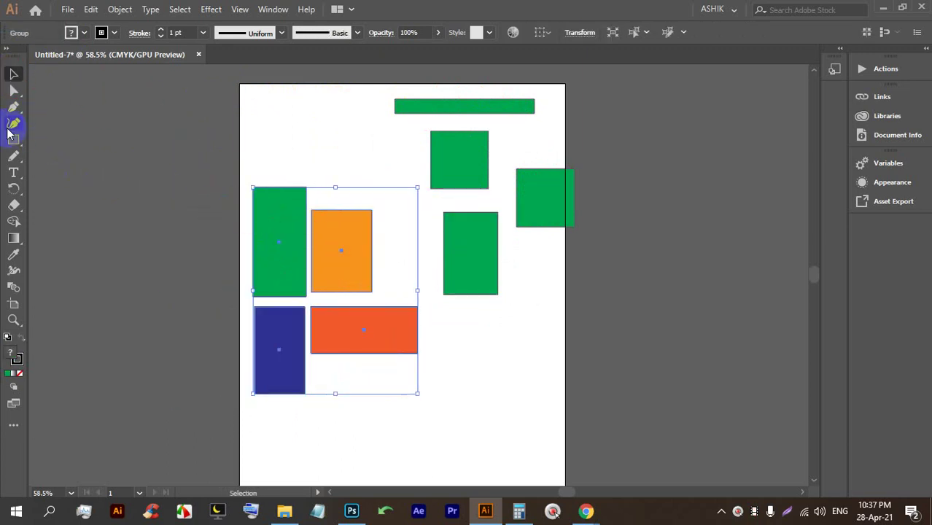
pyautogui.click(13, 92)
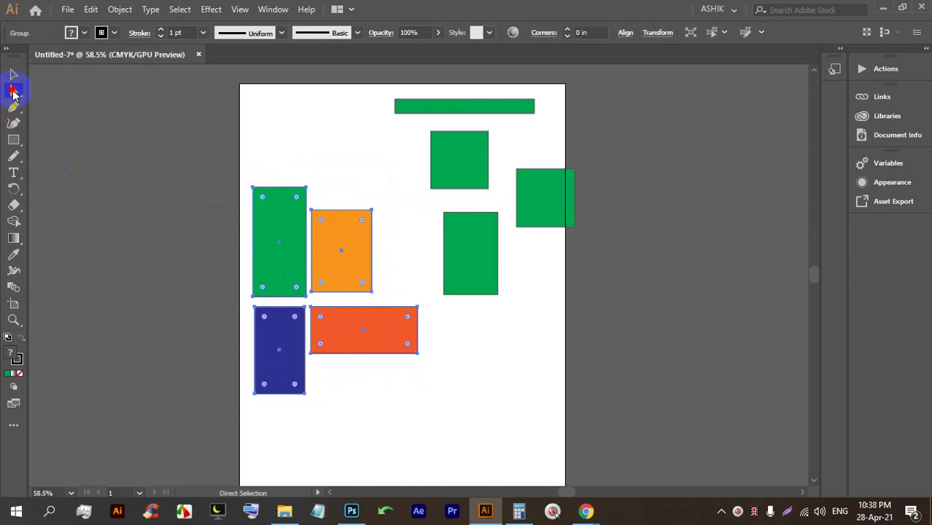
pyautogui.click(130, 102)
pyautogui.click(329, 219)
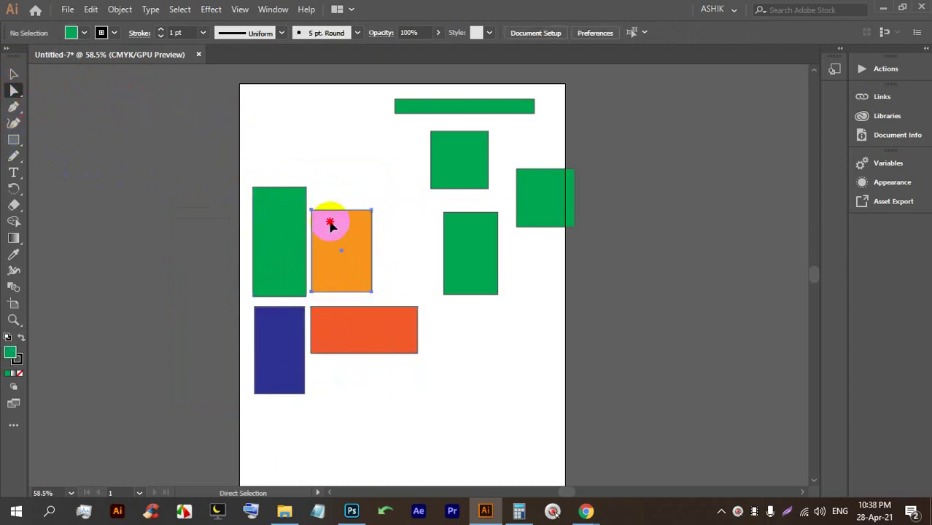
pyautogui.click(281, 214)
pyautogui.click(343, 319)
pyautogui.click(276, 352)
pyautogui.click(352, 223)
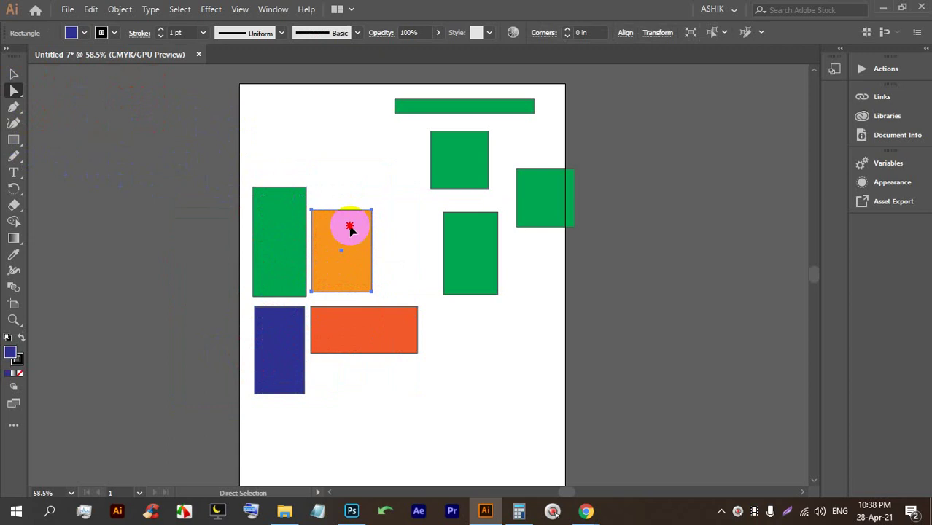
pyautogui.click(446, 156)
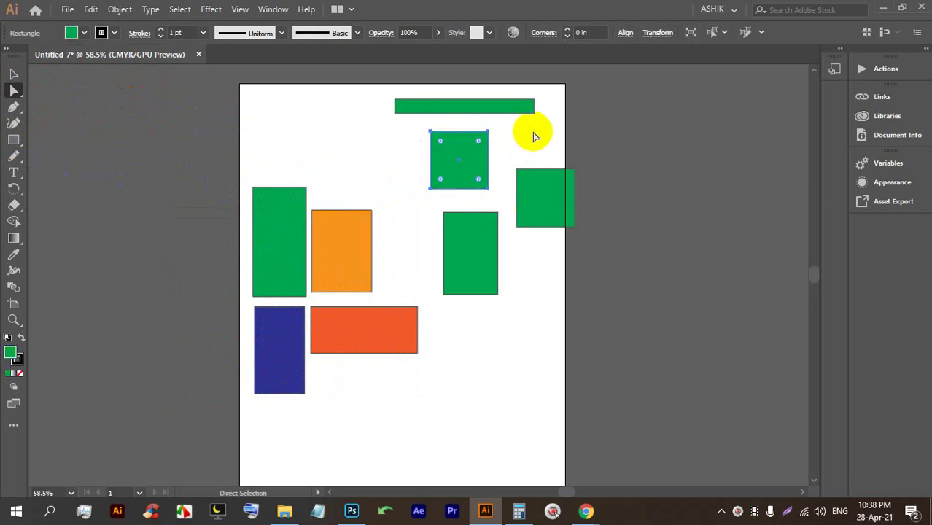
pyautogui.click(531, 131)
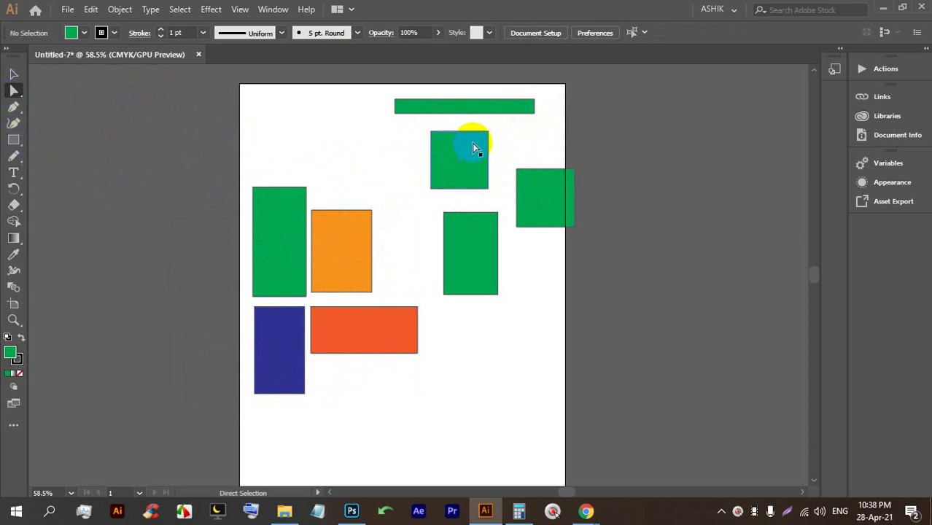
# Zoom in and drag the green square's top-right, bottom-right and bottom-left corners into a notched shape.
pyautogui.scroll(1, 473, 139)
pyautogui.scroll(4, 492, 190)
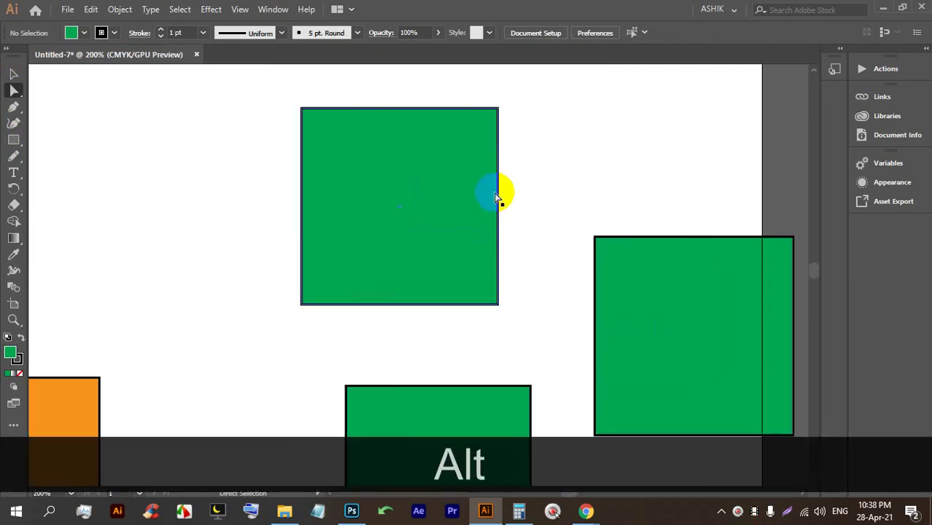
pyautogui.scroll(1, 497, 194)
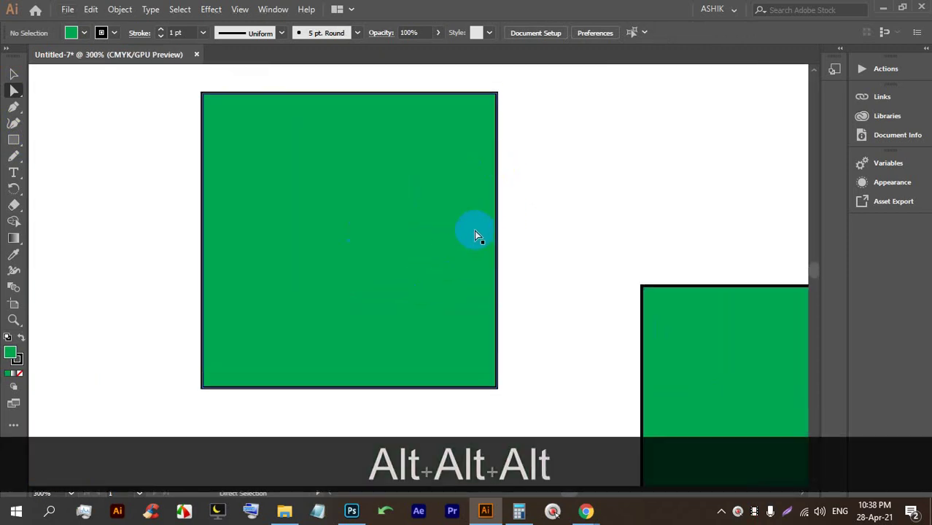
pyautogui.click(377, 192)
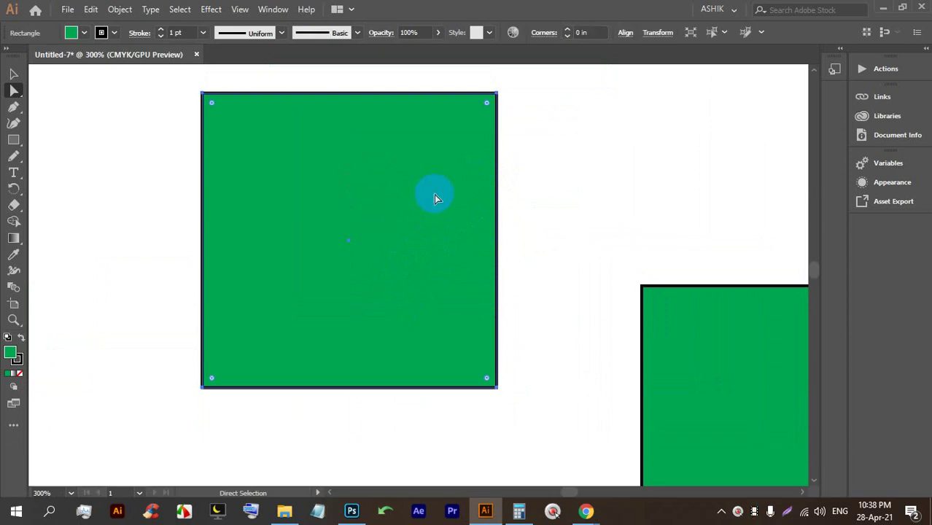
pyautogui.click(497, 96)
pyautogui.moveTo(497, 96); pyautogui.dragTo(653, 76)
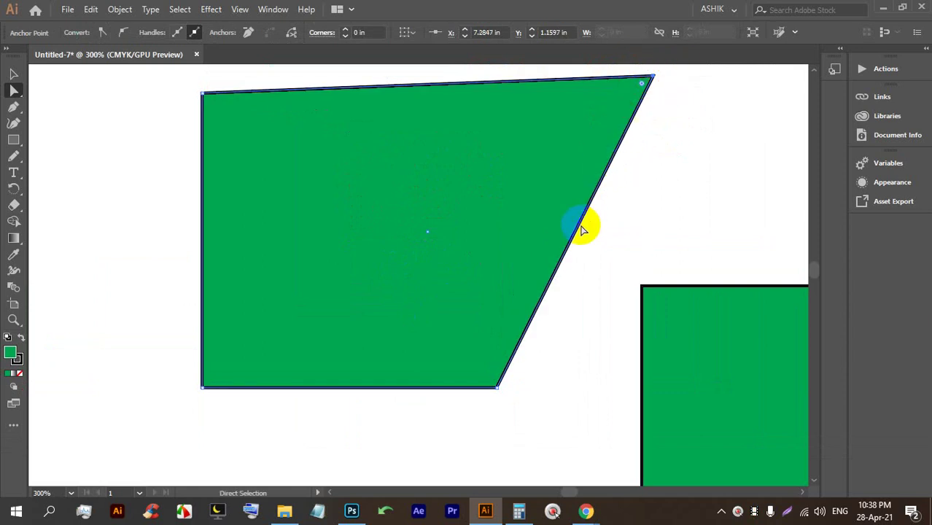
pyautogui.moveTo(495, 391); pyautogui.dragTo(493, 232)
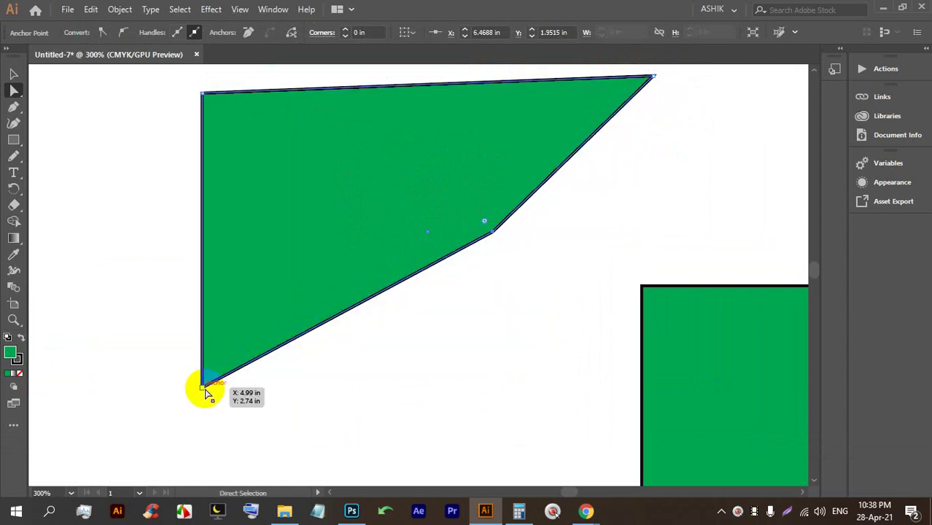
pyautogui.moveTo(202, 389); pyautogui.dragTo(546, 126)
# Set the notched green shape's stroke to None.
pyautogui.click(618, 178)
pyautogui.scroll(1, 568, 146)
pyautogui.click(566, 135)
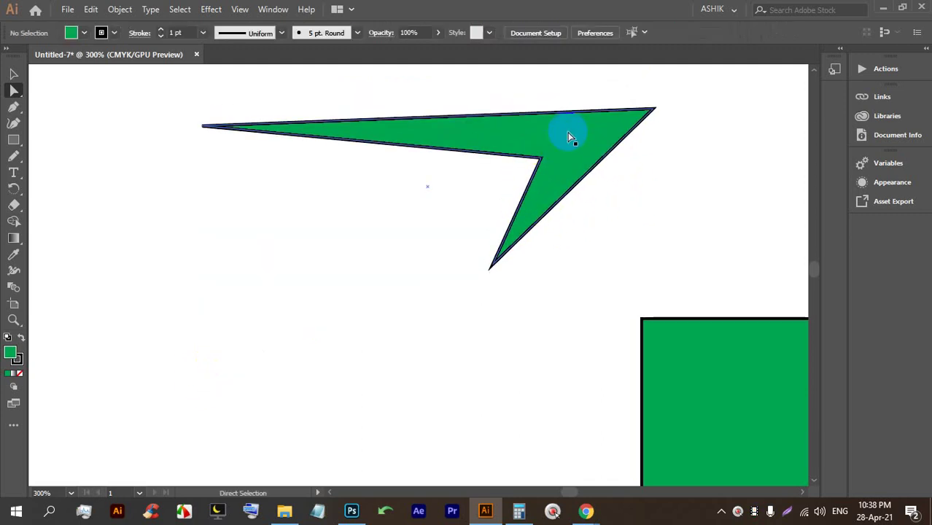
pyautogui.click(102, 32)
pyautogui.click(10, 61)
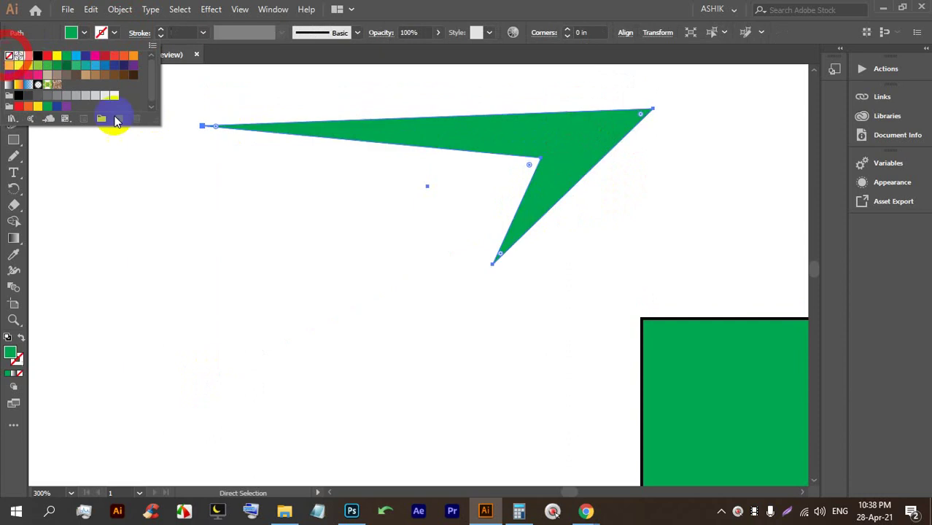
# Pull the bottom point down-left and move the notch's inner corner to form a broad arrowhead.
pyautogui.moveTo(493, 271); pyautogui.dragTo(330, 413)
pyautogui.click(541, 159)
pyautogui.moveTo(544, 162); pyautogui.dragTo(371, 225)
pyautogui.click(671, 201)
pyautogui.scroll(2, 573, 255)
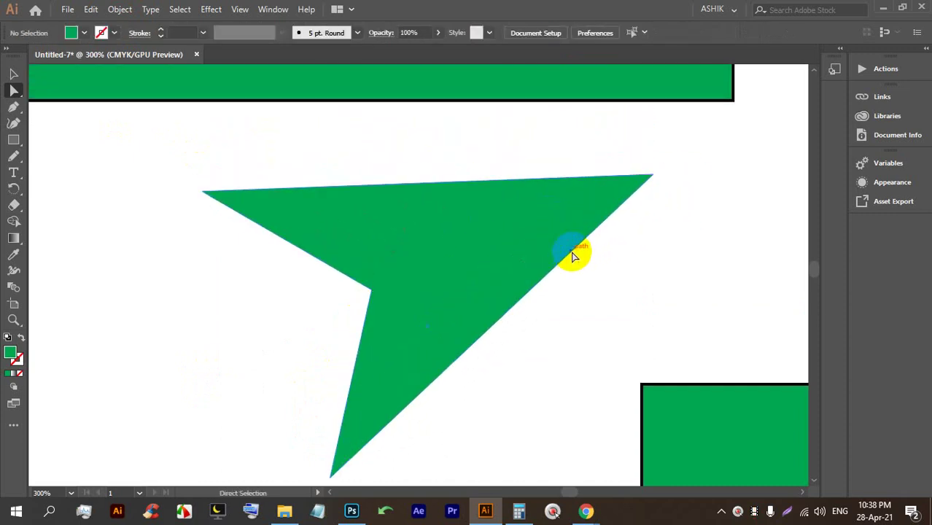
pyautogui.scroll(-1, 656, 194)
pyautogui.click(678, 188)
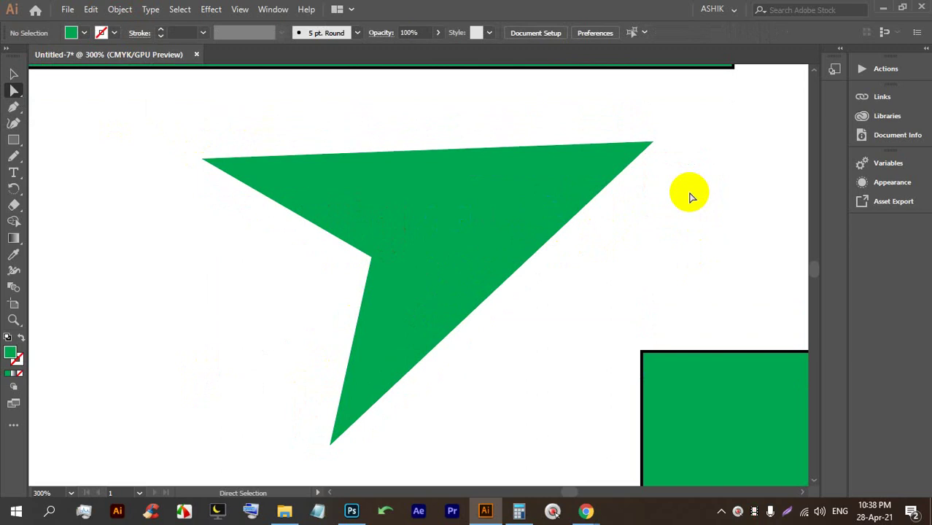
# Admit the waiting participant into the Google Meet call.
pyautogui.click(583, 509)
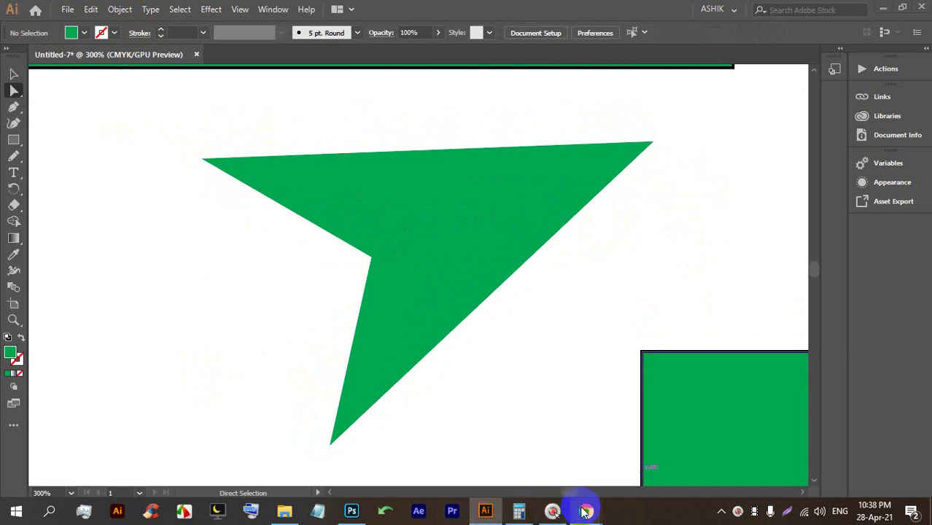
pyautogui.click(553, 454)
pyautogui.click(607, 151)
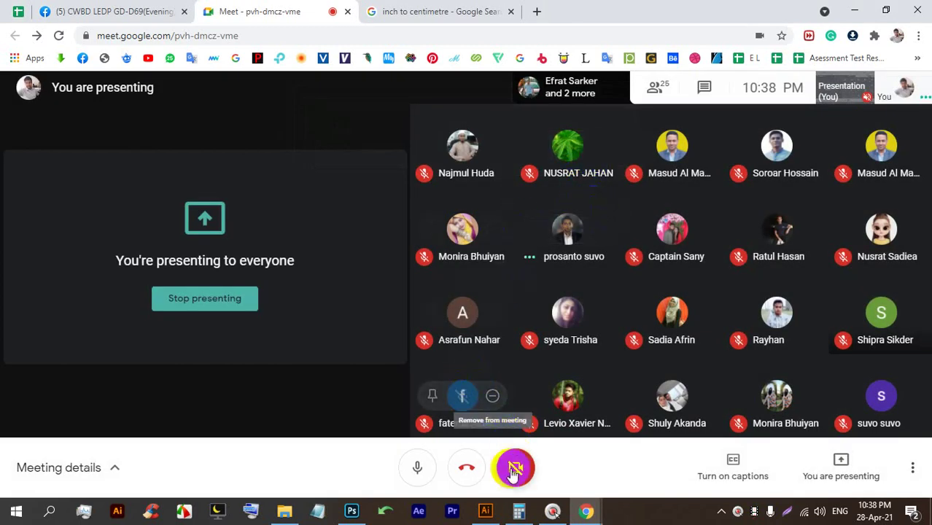
# Nudge the green arrowhead's bottom tip slightly down and to the right in Illustrator.
pyautogui.click(487, 511)
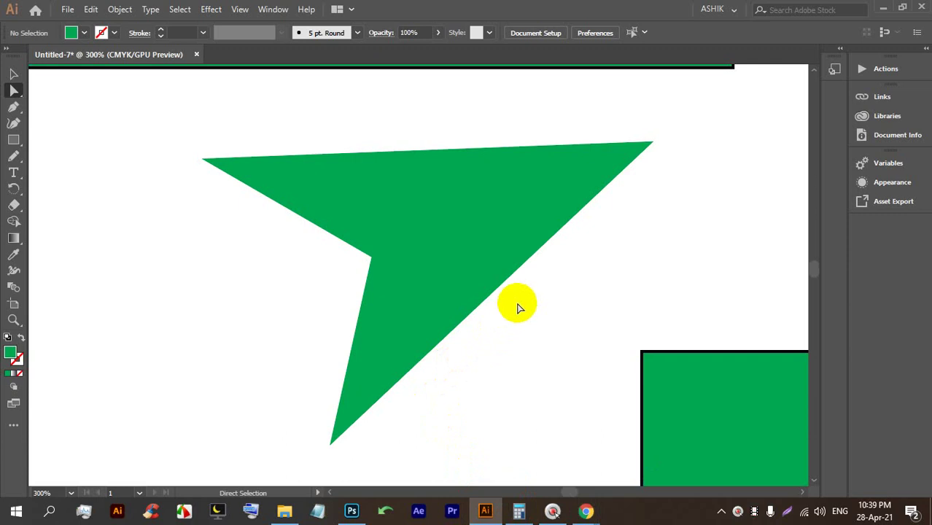
pyautogui.click(443, 258)
pyautogui.moveTo(329, 443); pyautogui.dragTo(342, 453)
pyautogui.click(506, 326)
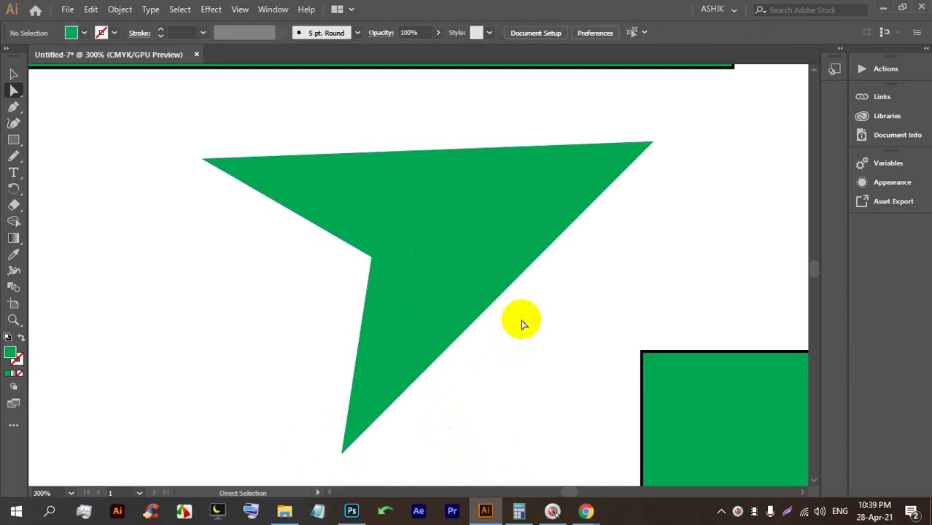
# Open and then close the click-highlight tool's settings window.
pyautogui.click(552, 510)
pyautogui.moveTo(580, 516)
pyautogui.click(514, 424)
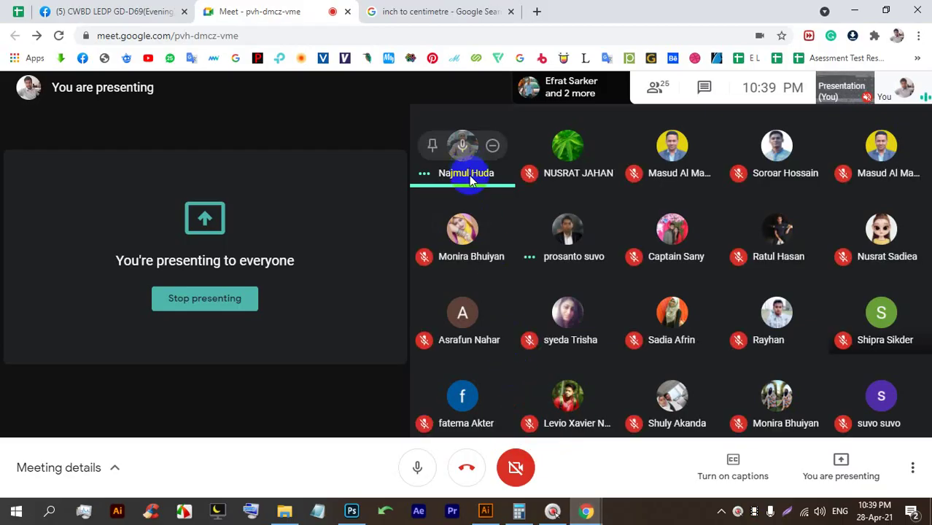
pyautogui.click(552, 510)
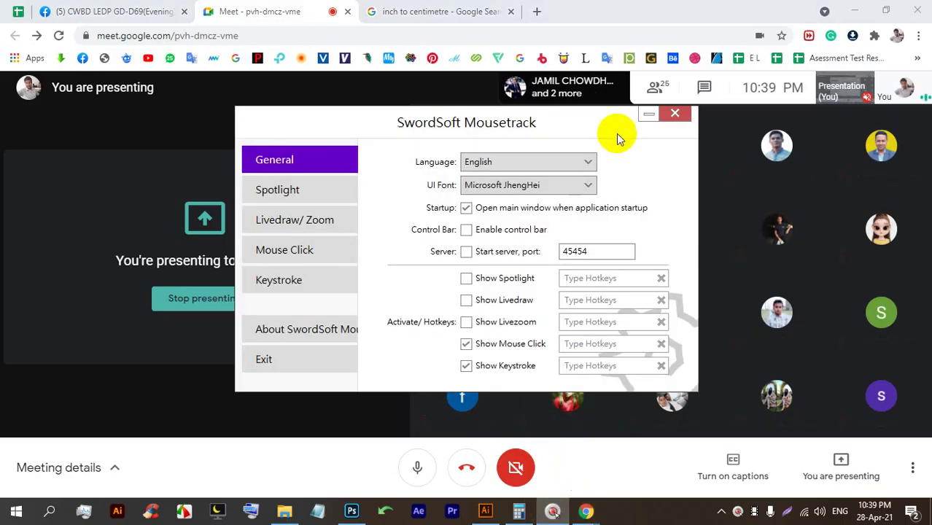
pyautogui.click(677, 115)
# Slightly round the green arrow shape's corners with its live-corner widget.
pyautogui.click(485, 510)
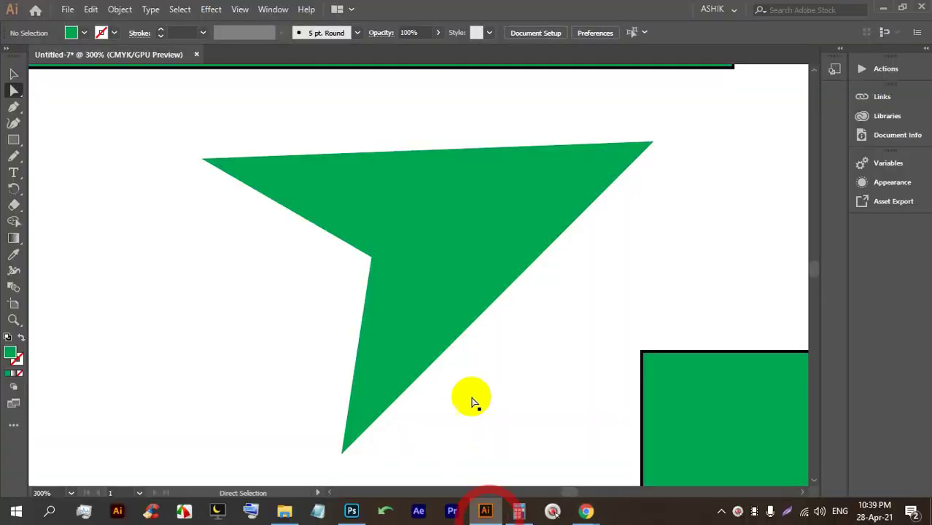
pyautogui.moveTo(489, 291); pyautogui.dragTo(420, 228)
pyautogui.click(610, 245)
pyautogui.click(474, 186)
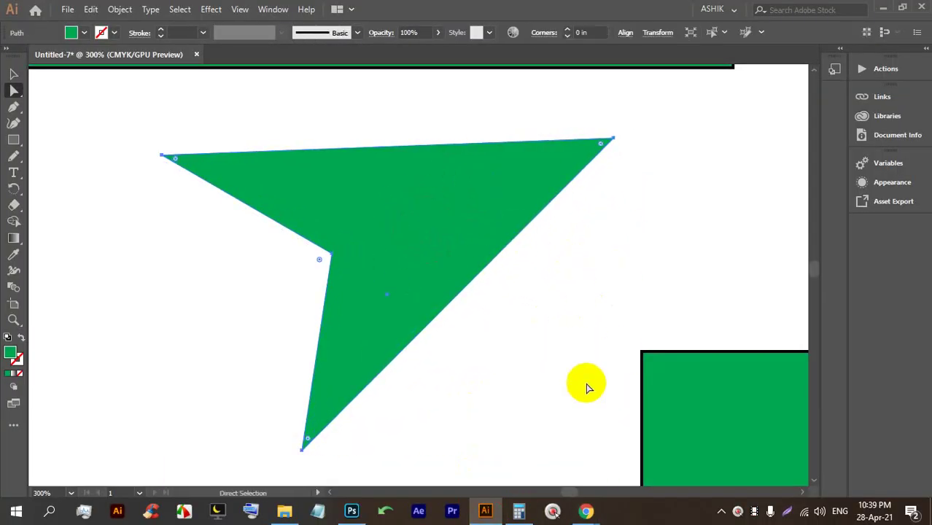
pyautogui.click(364, 212)
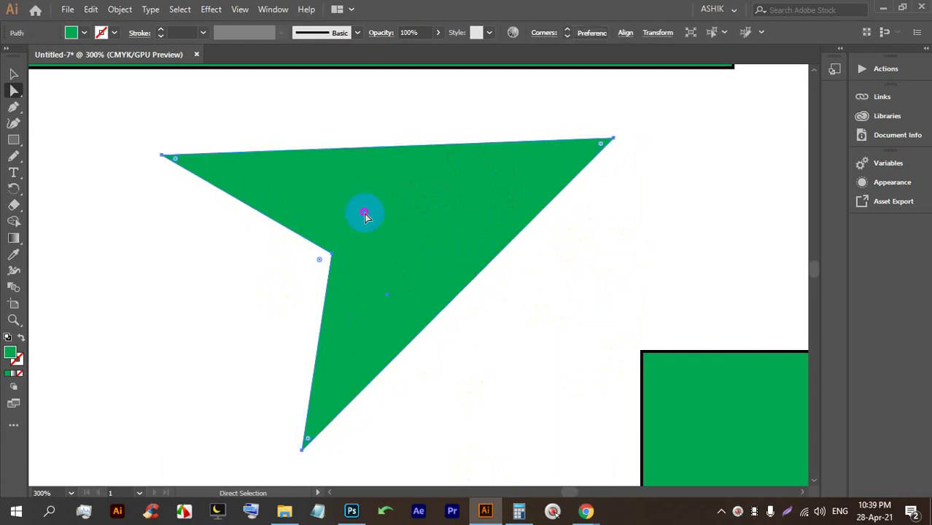
pyautogui.click(582, 148)
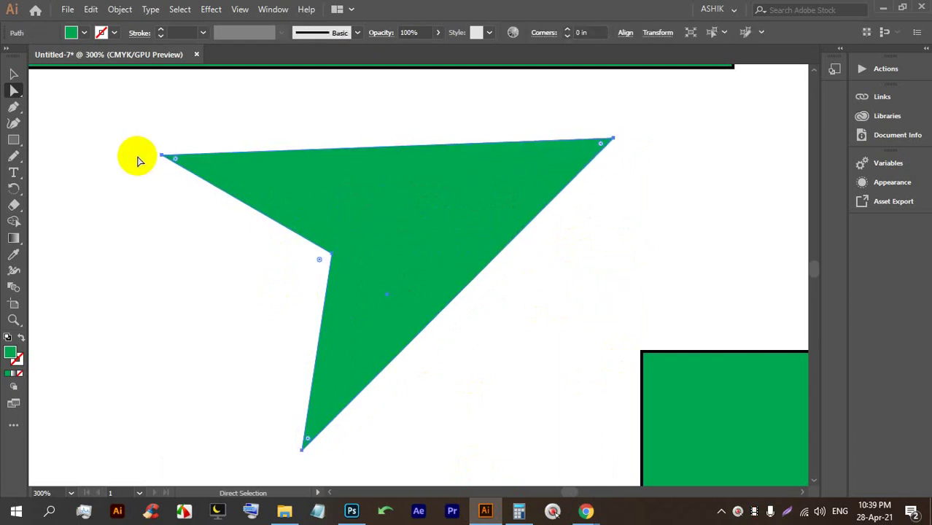
pyautogui.click(181, 161)
pyautogui.click(601, 148)
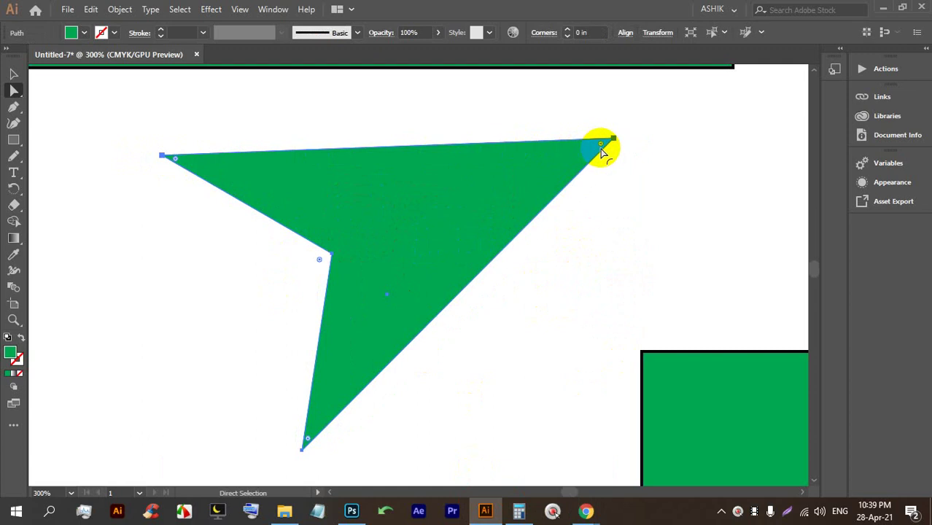
pyautogui.moveTo(601, 146); pyautogui.dragTo(589, 146)
pyautogui.click(593, 215)
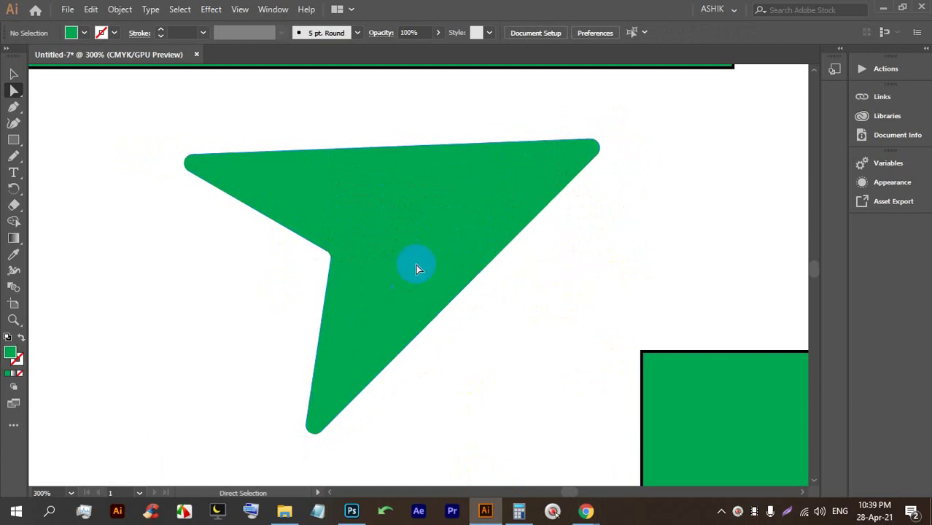
# Give the green square a pink fill and no outline.
pyautogui.scroll(-3, 328, 272)
pyautogui.scroll(2, 98, 165)
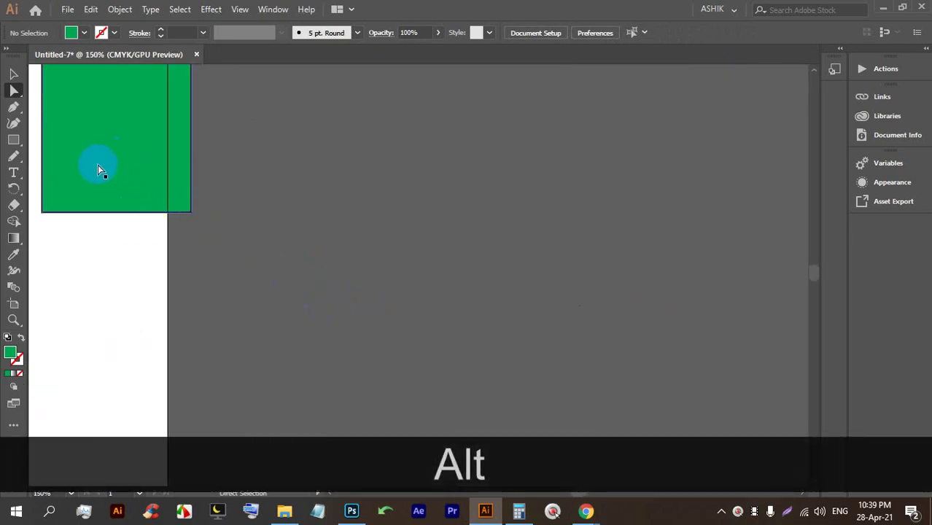
pyautogui.click(420, 212)
pyautogui.scroll(3, 457, 147)
pyautogui.scroll(-1, 454, 151)
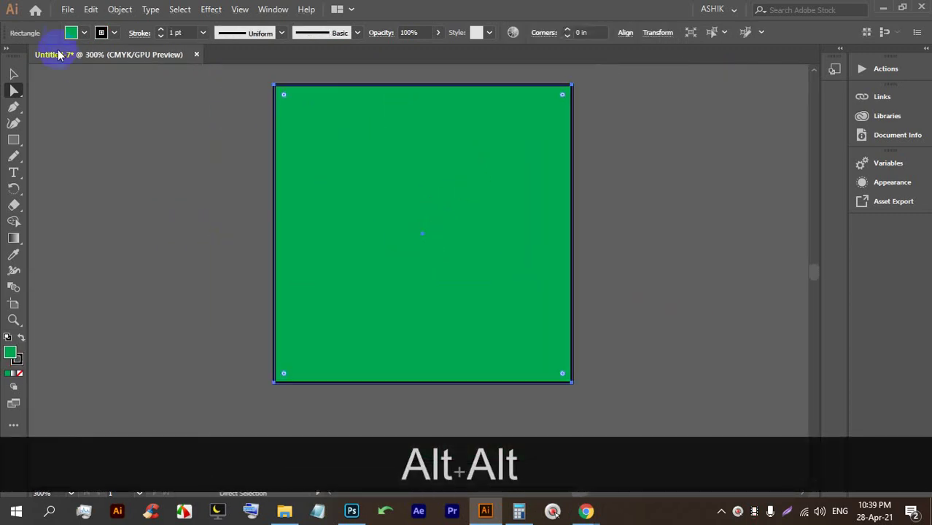
pyautogui.click(84, 32)
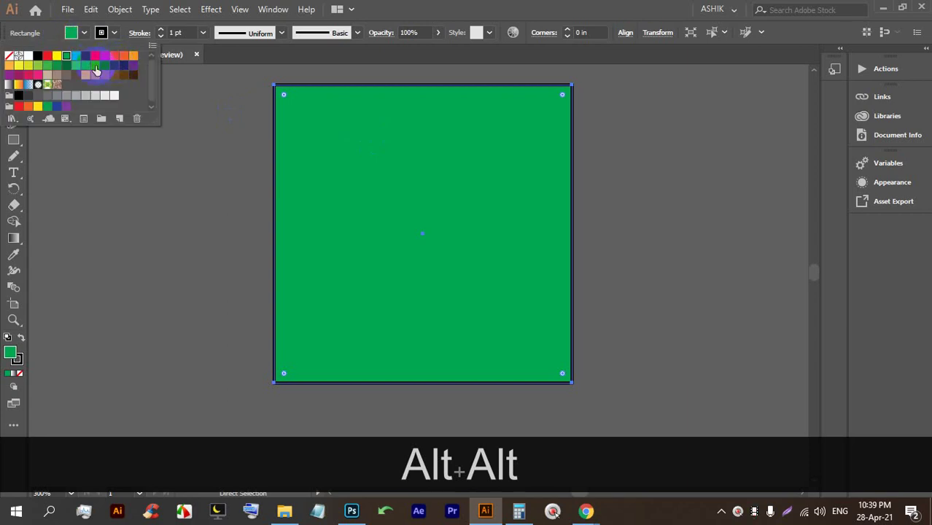
pyautogui.click(27, 76)
pyautogui.click(116, 33)
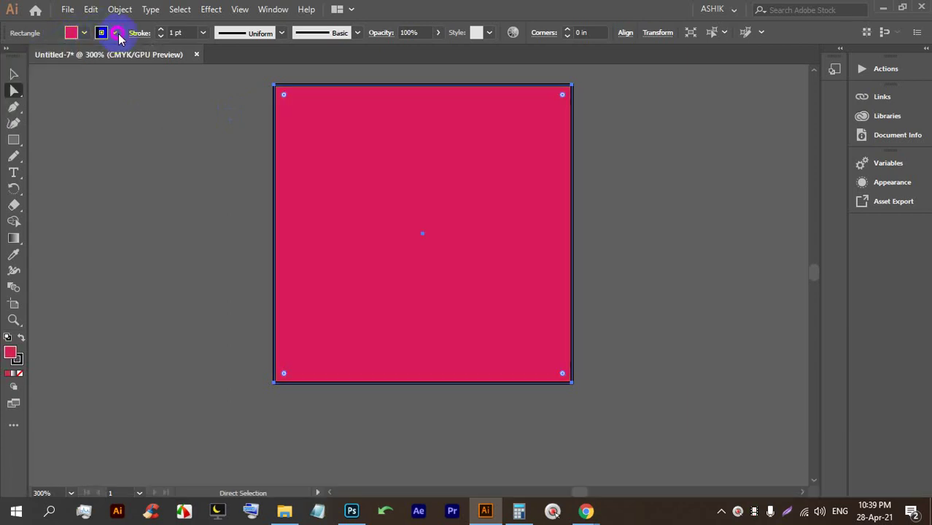
pyautogui.click(114, 32)
pyautogui.click(11, 59)
pyautogui.click(518, 181)
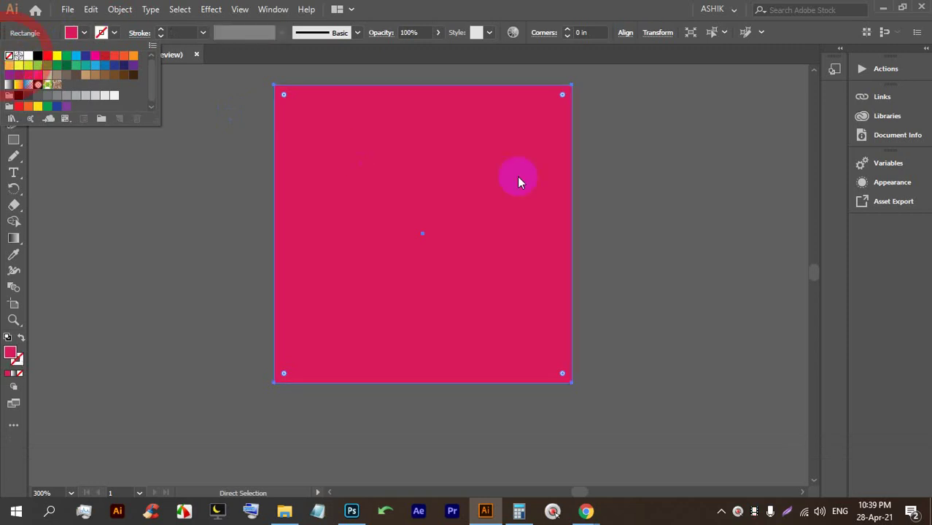
# Round the pink square's corners to about 0.12 in, then increase and reduce the rounding.
pyautogui.click(749, 187)
pyautogui.click(326, 190)
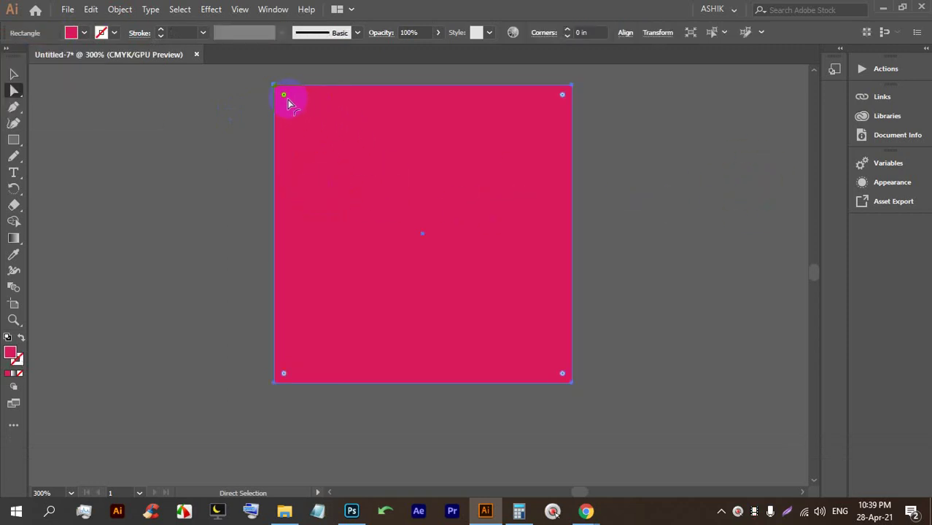
pyautogui.moveTo(284, 96); pyautogui.dragTo(307, 132)
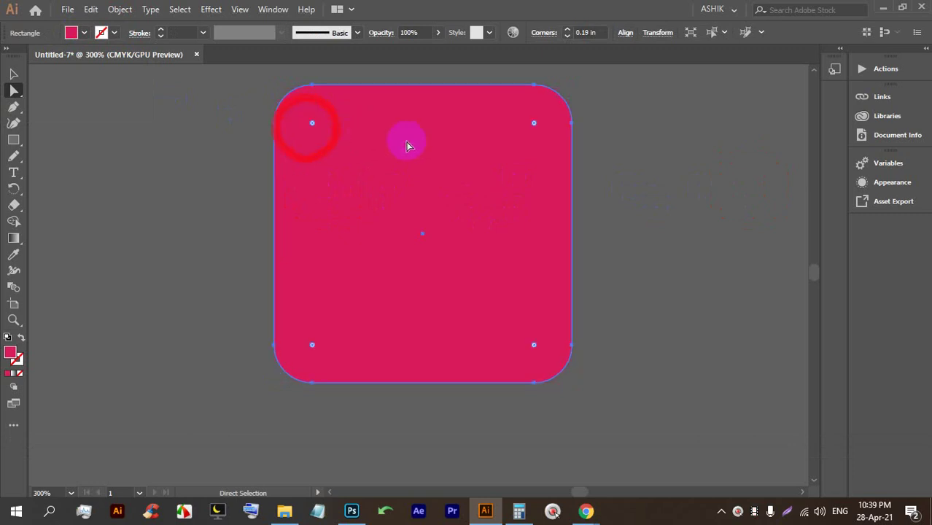
pyautogui.click(657, 183)
pyautogui.click(467, 161)
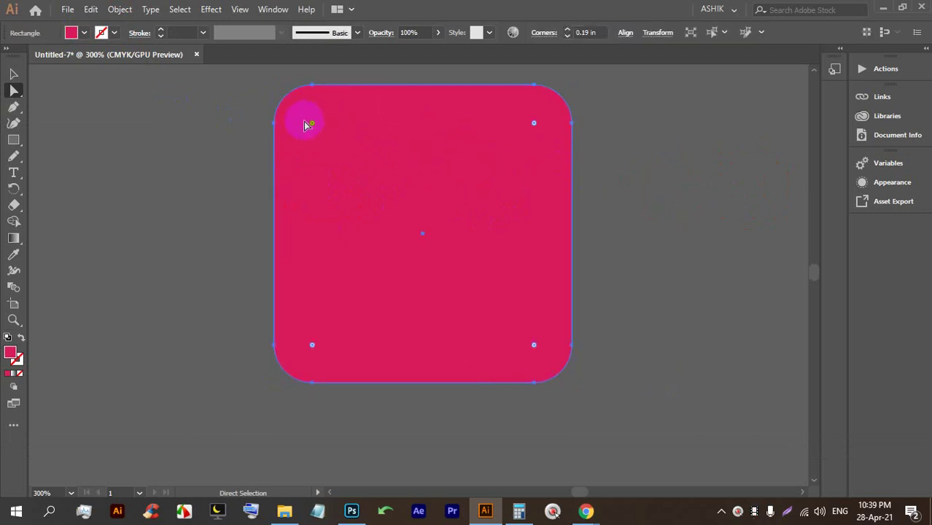
pyautogui.moveTo(312, 129); pyautogui.dragTo(278, 99)
pyautogui.click(704, 192)
pyautogui.click(449, 218)
pyautogui.click(728, 142)
pyautogui.click(435, 191)
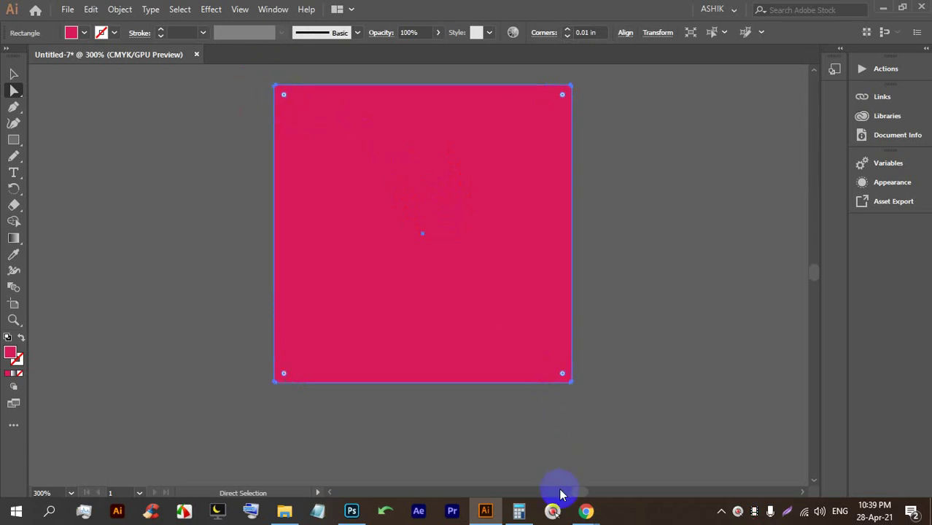
# Admit another waiting participant in the video meeting, then reselect the pink square.
pyautogui.moveTo(577, 514)
pyautogui.click(544, 430)
pyautogui.click(606, 152)
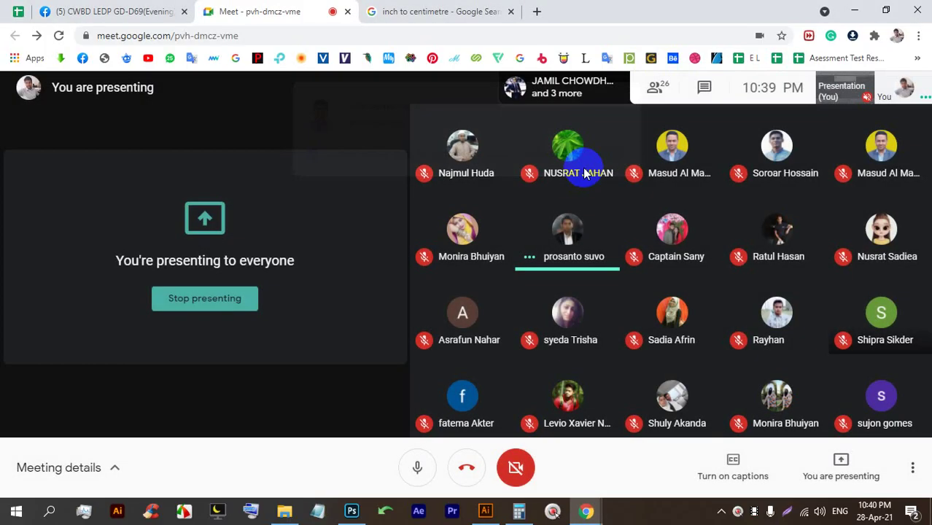
pyautogui.hotkey('alt', 'Tab')
pyautogui.click(598, 193)
pyautogui.click(420, 150)
# Round only the pink square's top-left and bottom-right corners into a leaf shape.
pyautogui.moveTo(282, 96); pyautogui.dragTo(264, 85)
pyautogui.click(398, 202)
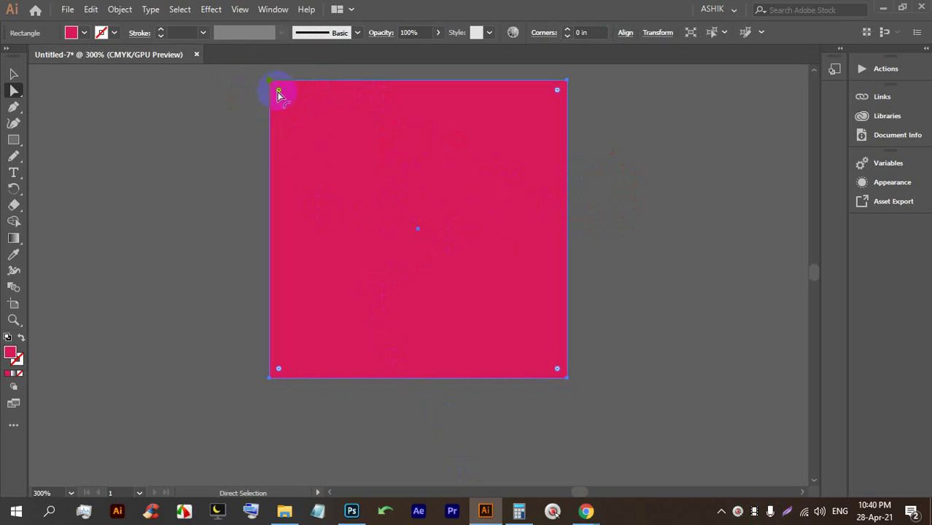
pyautogui.moveTo(278, 92); pyautogui.dragTo(241, 109)
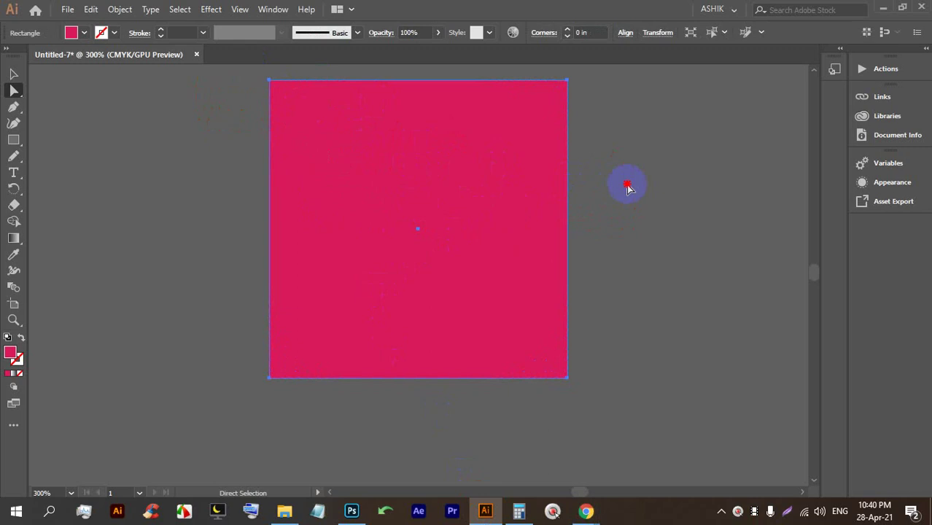
pyautogui.click(282, 111)
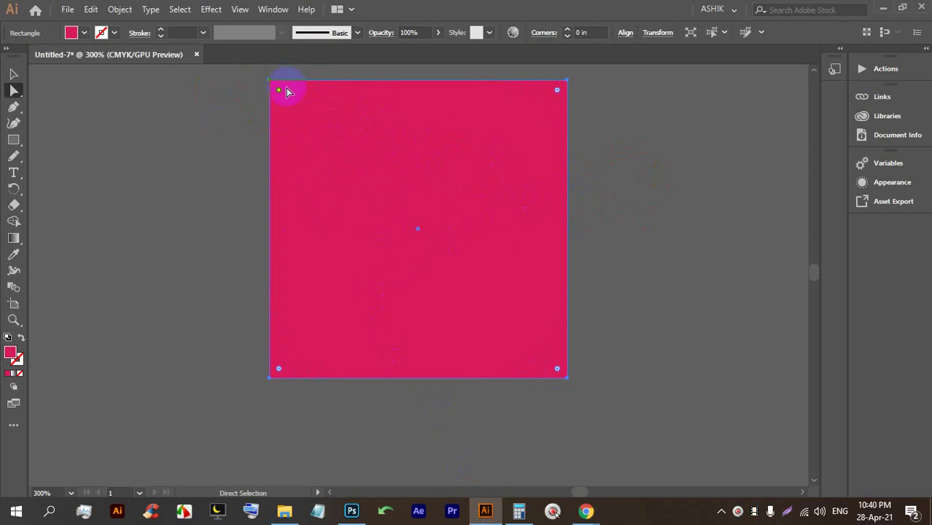
pyautogui.moveTo(279, 89); pyautogui.dragTo(390, 202)
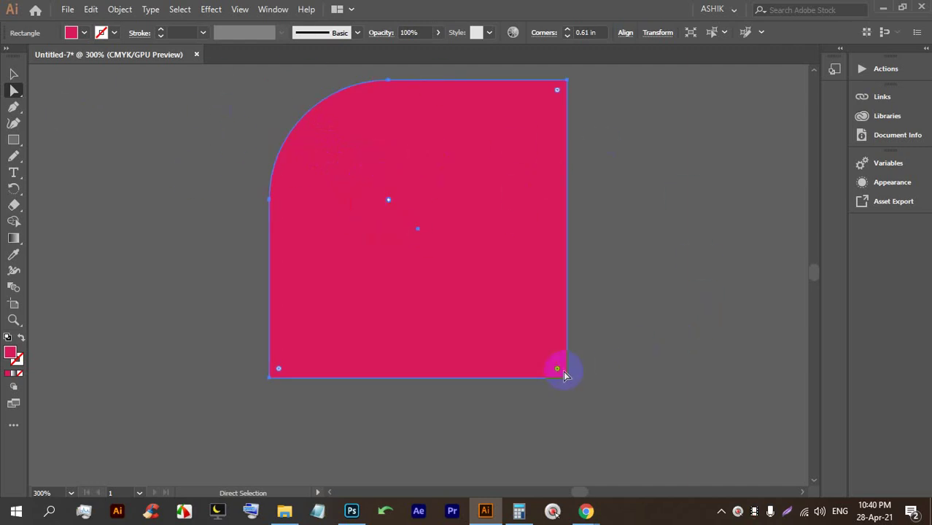
pyautogui.moveTo(558, 369); pyautogui.dragTo(416, 265)
# Fill the leaf shape with yellow.
pyautogui.click(576, 266)
pyautogui.click(422, 261)
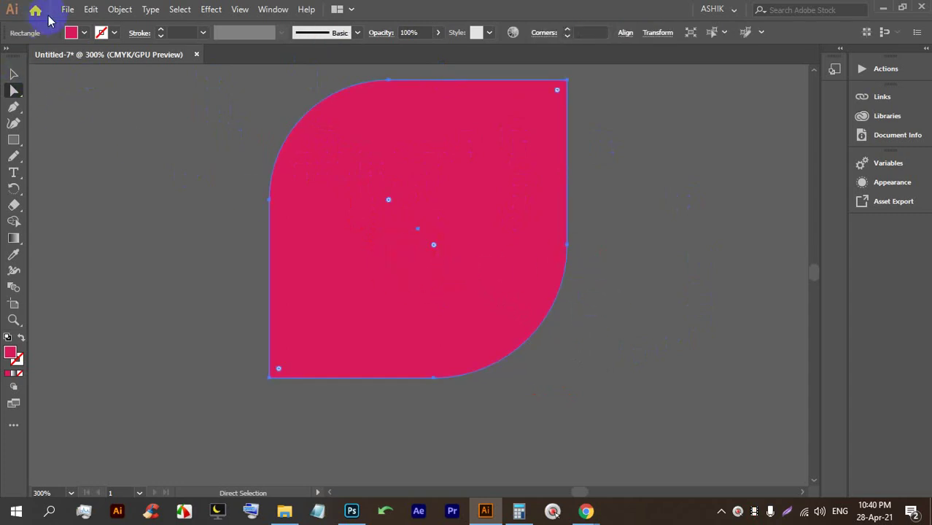
pyautogui.click(84, 34)
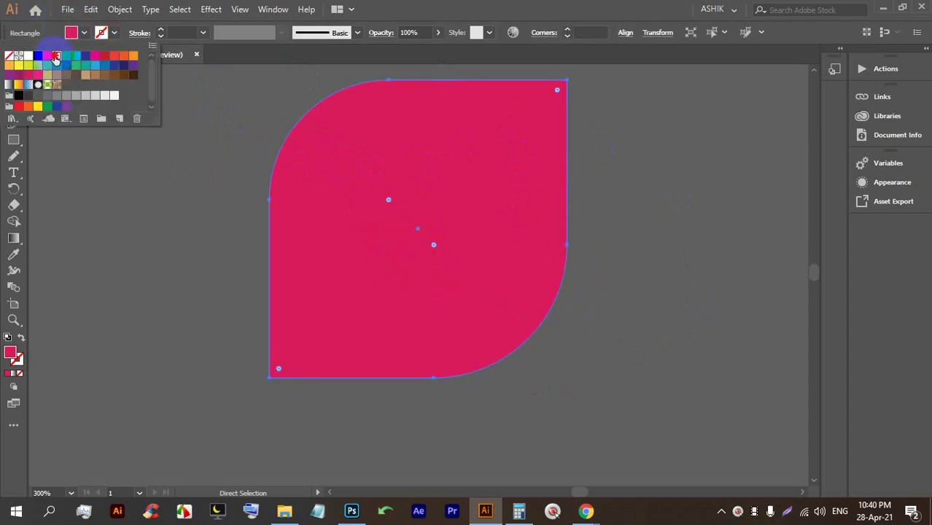
pyautogui.click(19, 65)
pyautogui.click(611, 169)
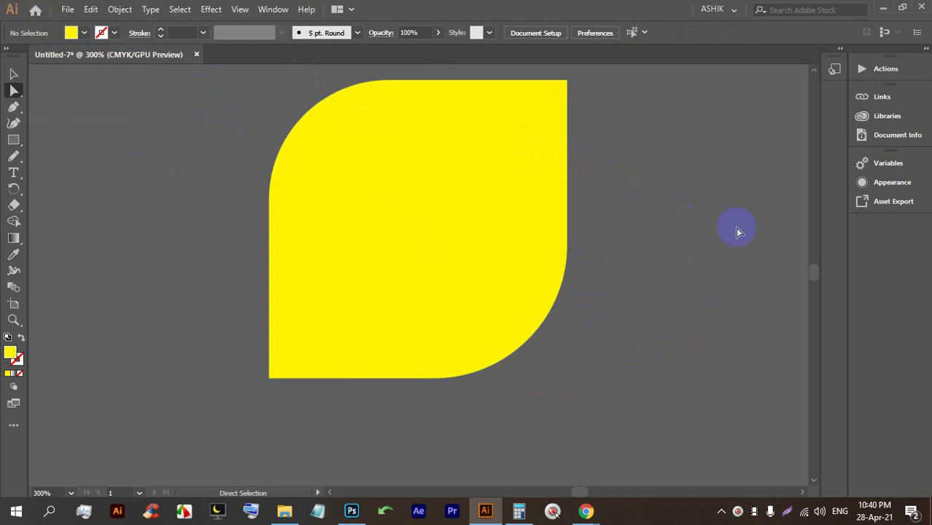
pyautogui.scroll(-5, 737, 232)
pyautogui.scroll(4, 301, 262)
# Draw a green square beside the tall green rectangle, reusing its colour.
pyautogui.moveTo(458, 275); pyautogui.dragTo(356, 197)
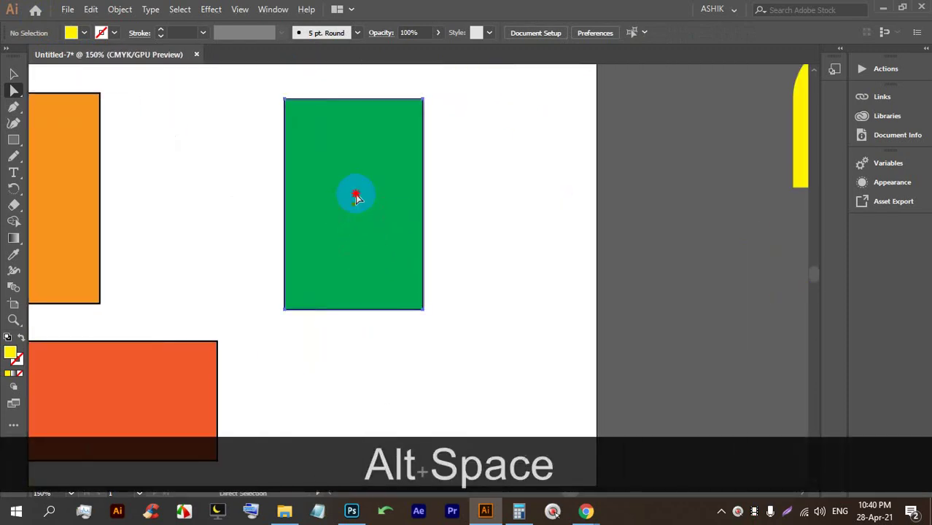
pyautogui.click(356, 197)
pyautogui.click(13, 140)
pyautogui.moveTo(437, 158); pyautogui.dragTo(527, 289)
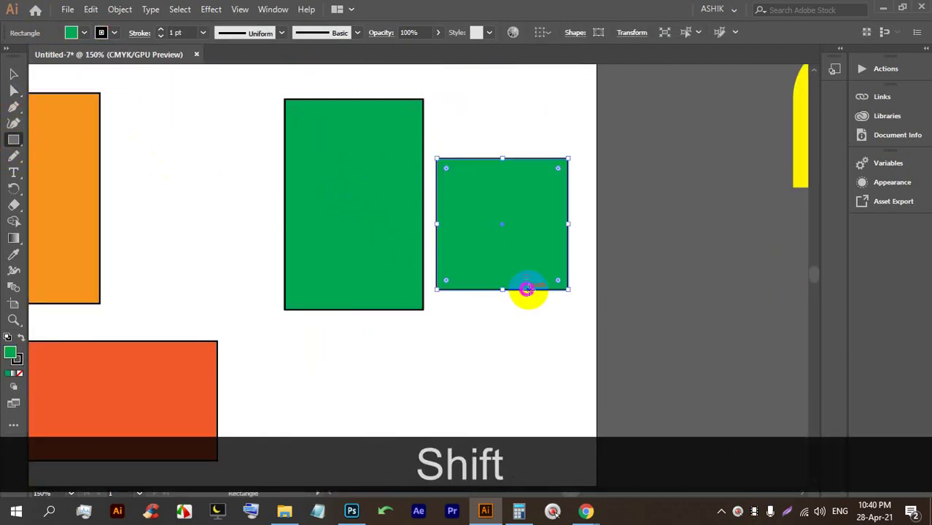
pyautogui.scroll(3, 600, 250)
pyautogui.scroll(2, 493, 298)
pyautogui.scroll(2, 539, 243)
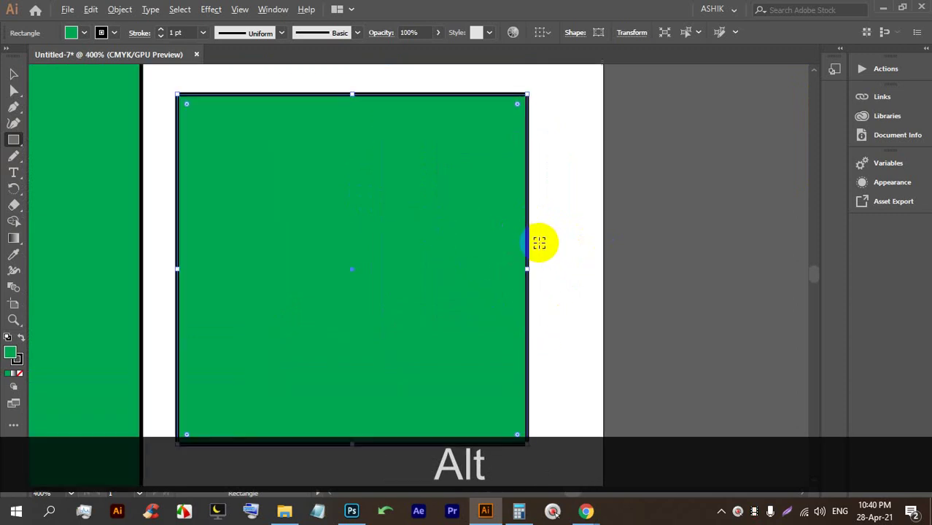
pyautogui.scroll(-1, 539, 243)
# Set the new green square's stroke to None.
pyautogui.click(101, 32)
pyautogui.click(10, 60)
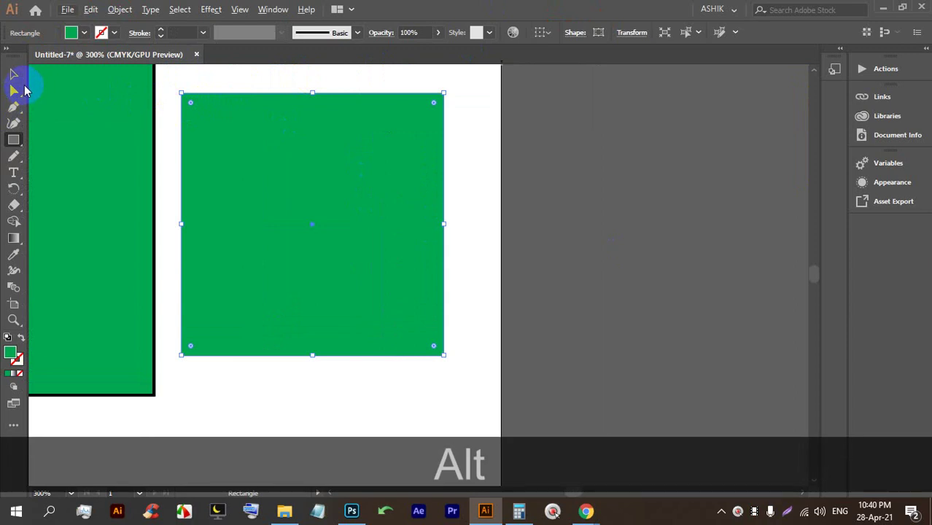
pyautogui.click(14, 75)
pyautogui.click(484, 164)
pyautogui.scroll(1, 269, 152)
pyautogui.scroll(-1, 297, 141)
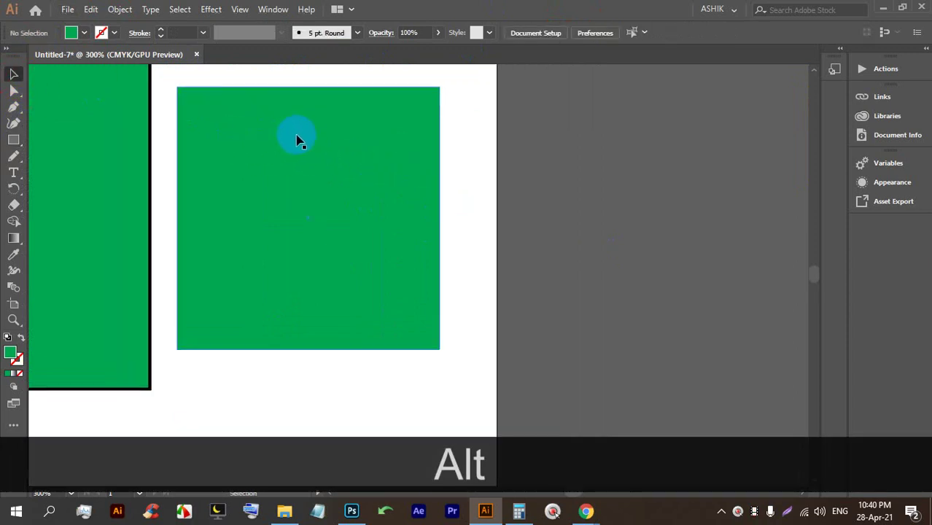
# Round all four corners of the new green square evenly.
pyautogui.click(297, 140)
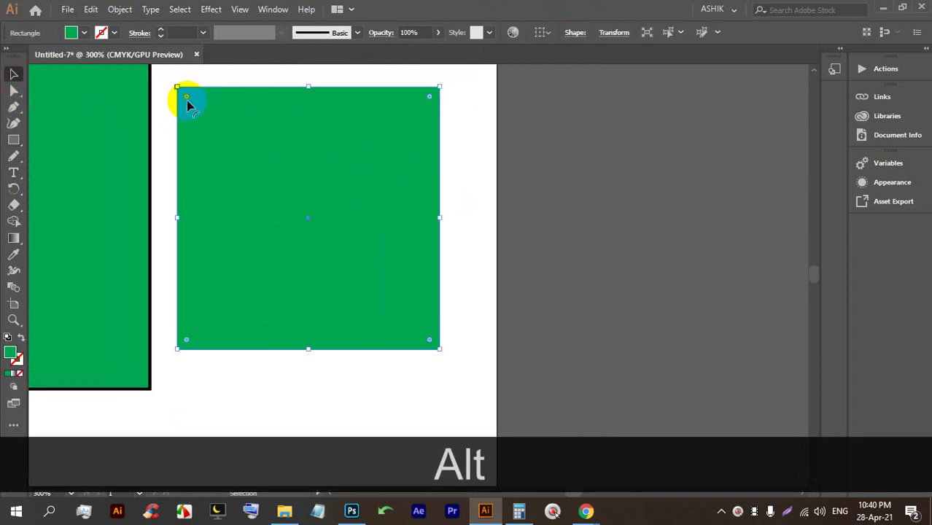
pyautogui.moveTo(187, 97); pyautogui.dragTo(248, 182)
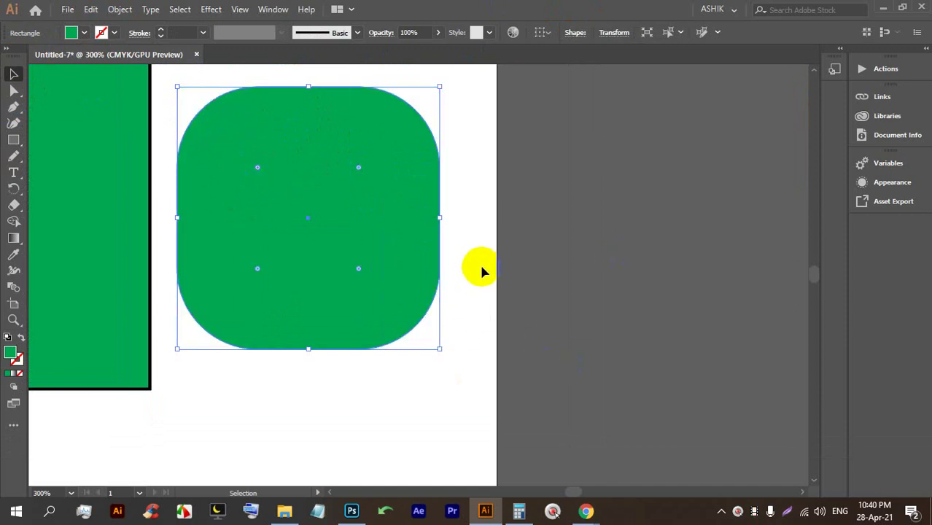
pyautogui.scroll(-1, 490, 218)
pyautogui.keyDown('alt'); pyautogui.scroll(-2, 493, 208); pyautogui.keyUp('alt')
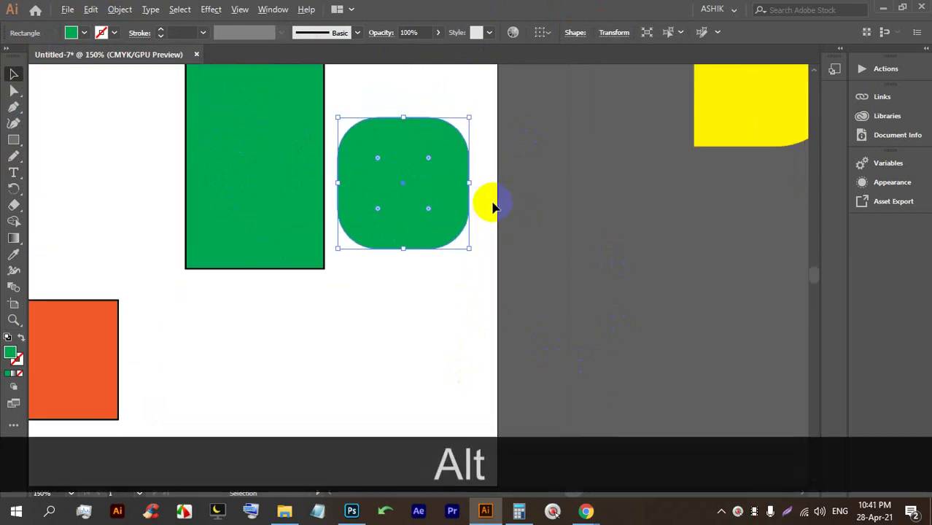
pyautogui.keyDown('alt'); pyautogui.scroll(-1, 493, 208); pyautogui.keyUp('alt')
# Draw another green square below the rounded one.
pyautogui.click(17, 137)
pyautogui.moveTo(336, 270); pyautogui.dragTo(414, 354)
pyautogui.keyDown('alt'); pyautogui.scroll(2, 411, 351); pyautogui.keyUp('alt')
pyautogui.keyDown('alt'); pyautogui.scroll(1, 406, 331); pyautogui.keyUp('alt')
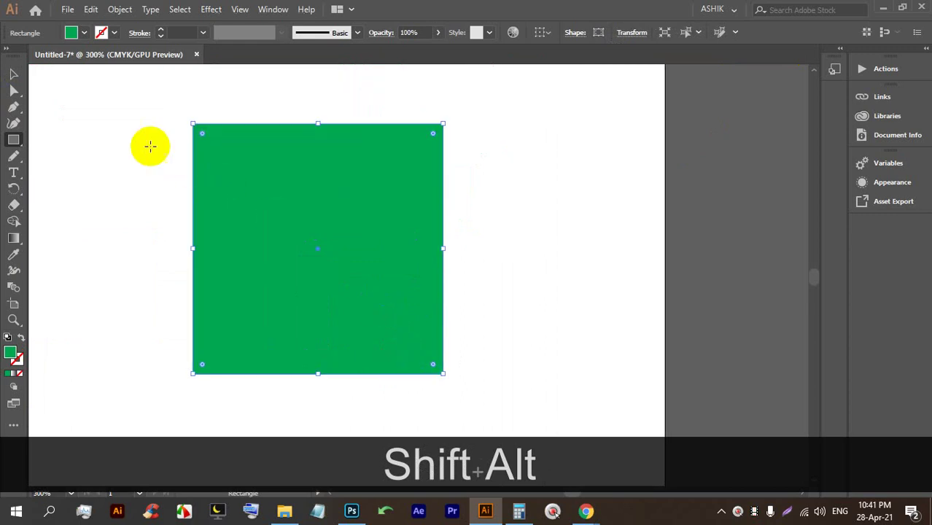
# Round the new square's top-left corner, then round all its corners.
pyautogui.click(13, 89)
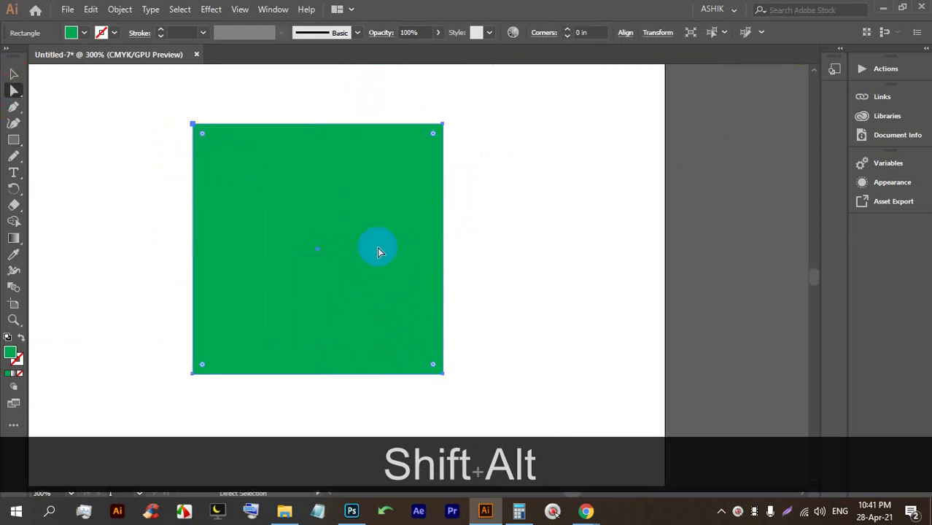
pyautogui.click(201, 133)
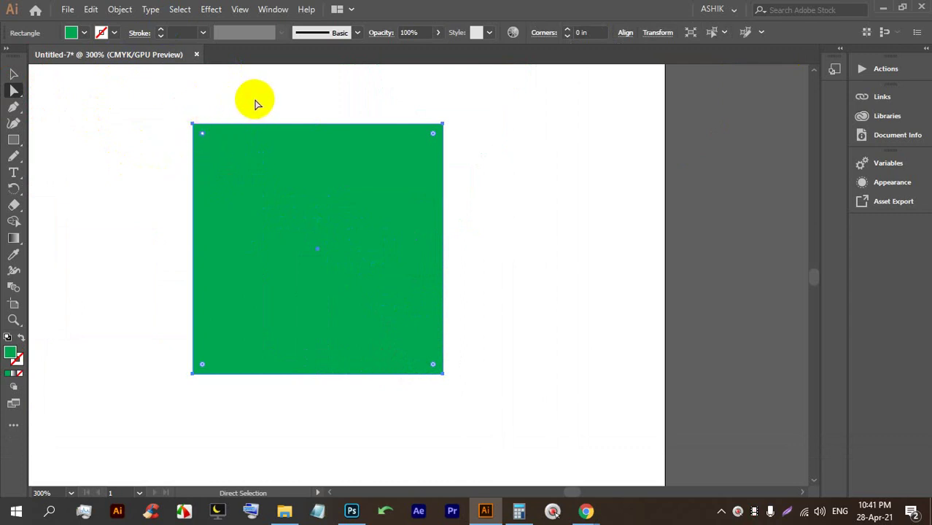
pyautogui.click(266, 160)
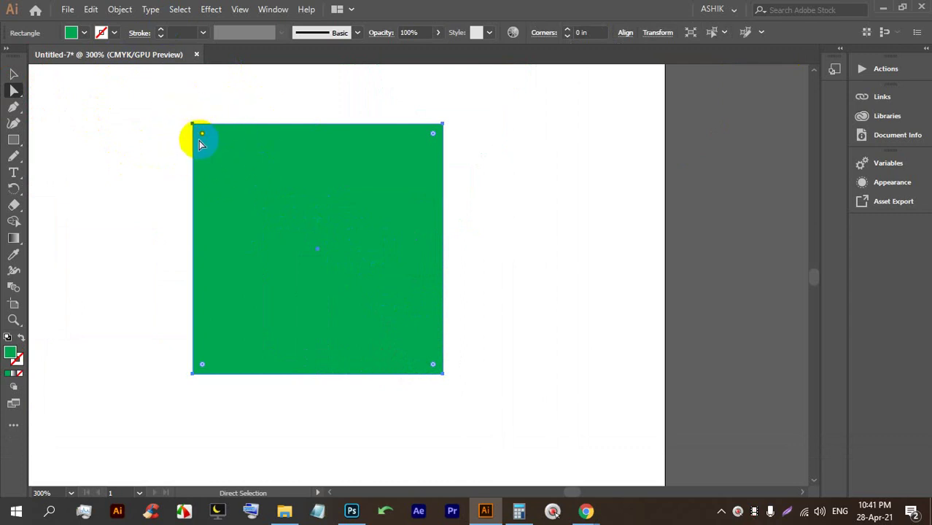
pyautogui.moveTo(202, 135); pyautogui.dragTo(274, 212)
pyautogui.click(315, 108)
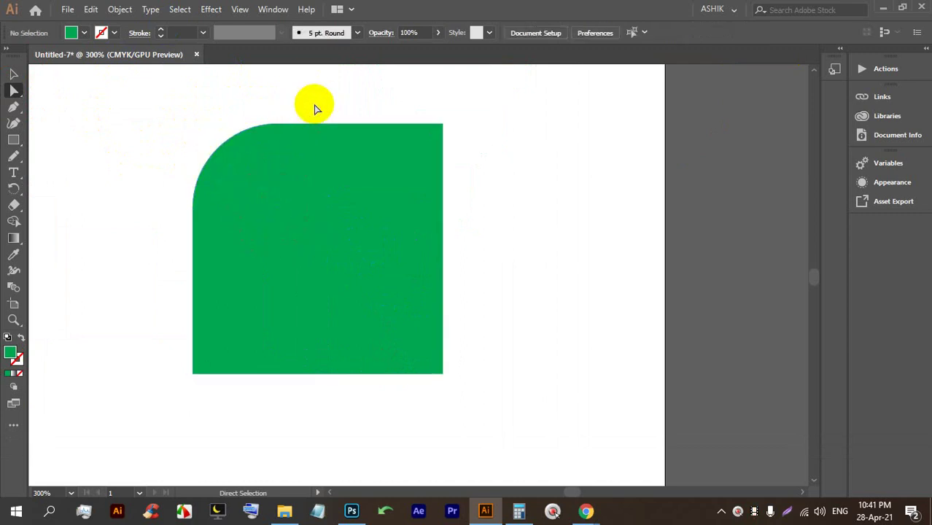
pyautogui.click(430, 203)
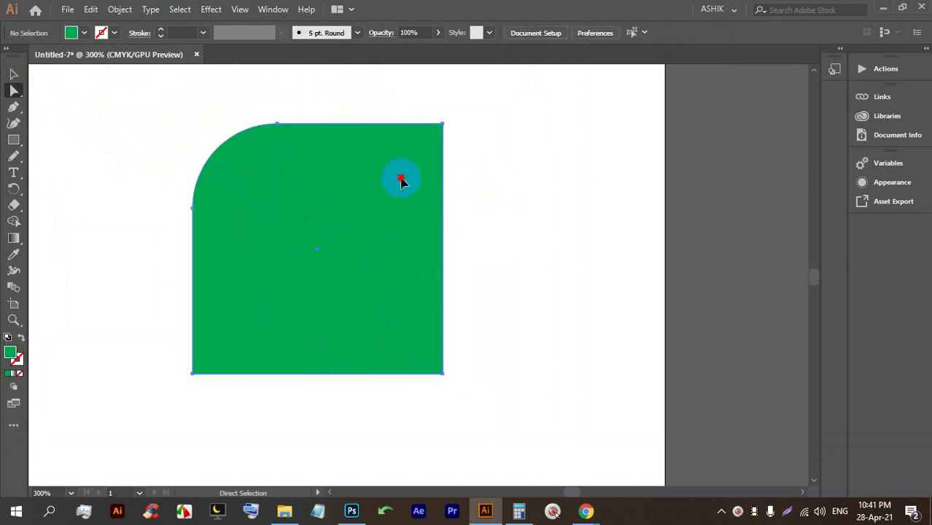
pyautogui.click(401, 181)
pyautogui.moveTo(434, 139); pyautogui.dragTo(379, 228)
pyautogui.click(525, 194)
pyautogui.click(367, 211)
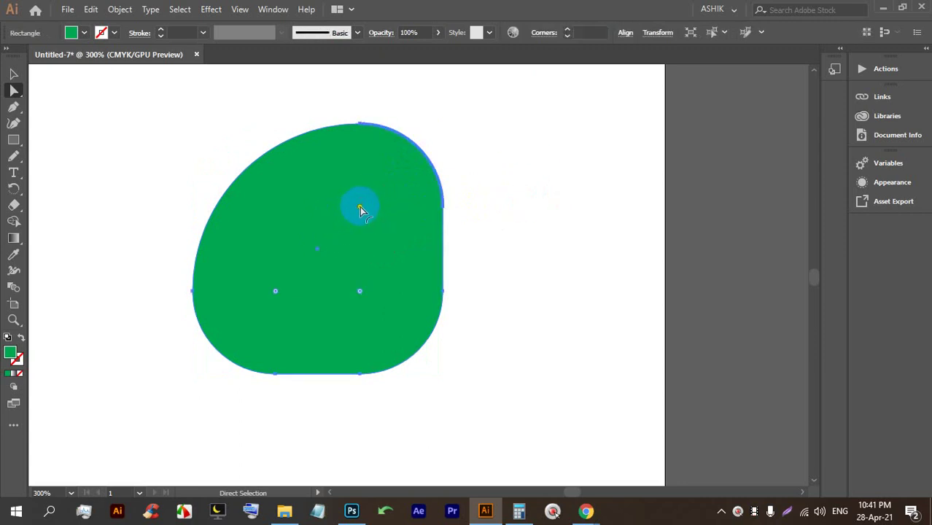
# Sharpen the top-right, bottom-left and bottom-right corners, leaving only the top-left rounded.
pyautogui.moveTo(361, 210); pyautogui.dragTo(429, 114)
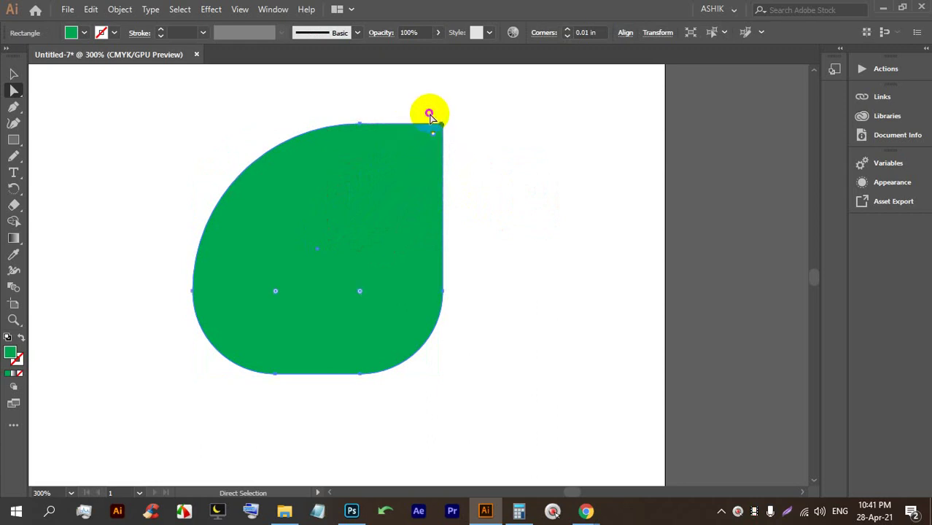
pyautogui.moveTo(276, 293); pyautogui.dragTo(211, 354)
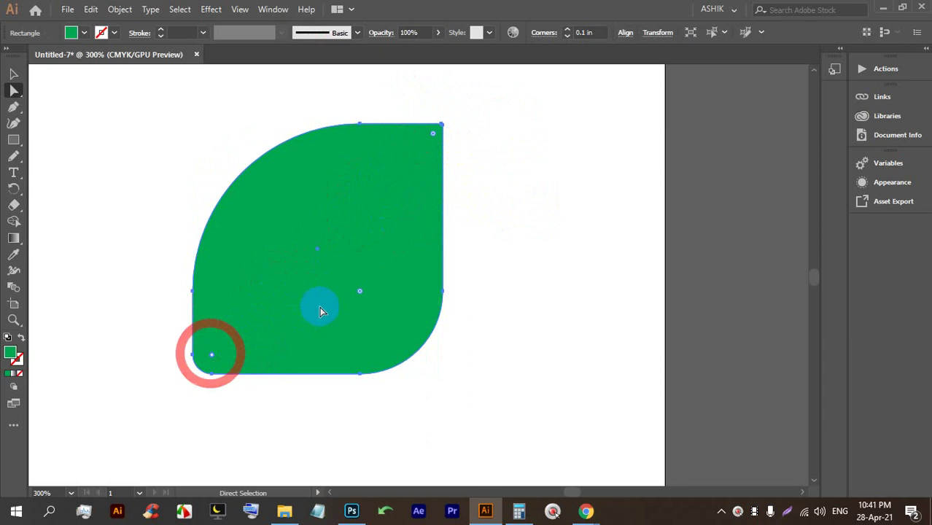
pyautogui.moveTo(362, 292); pyautogui.dragTo(387, 326)
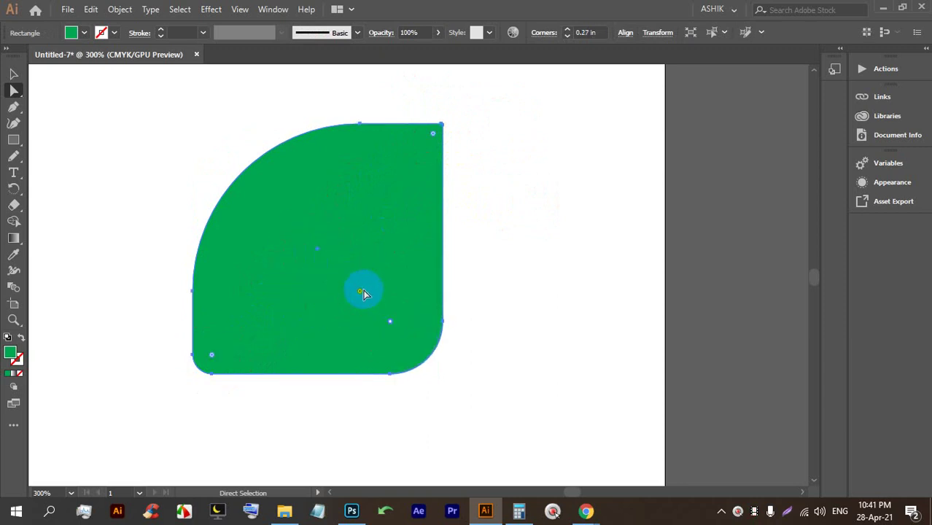
pyautogui.moveTo(358, 293); pyautogui.dragTo(306, 240)
pyautogui.click(504, 250)
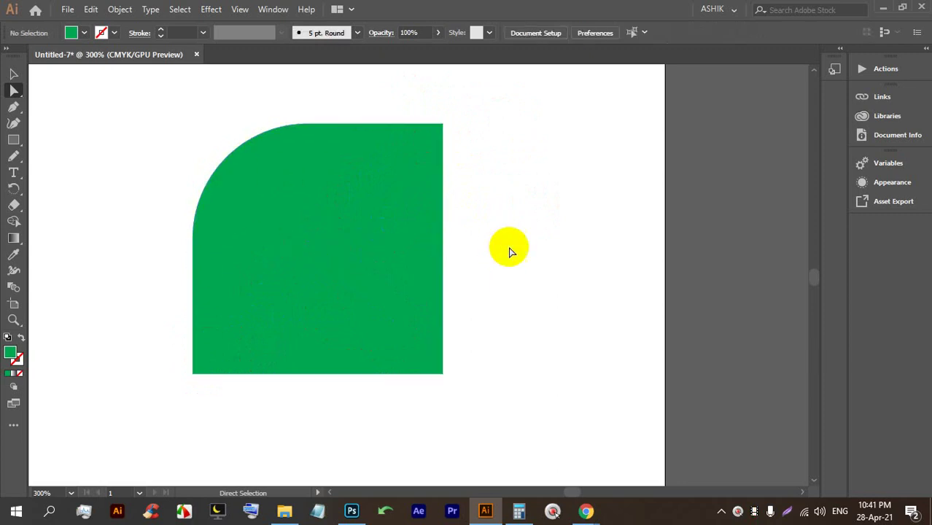
pyautogui.scroll(3, 509, 252)
# Draw a new green square with the Rectangle tool.
pyautogui.scroll(-4, 459, 252)
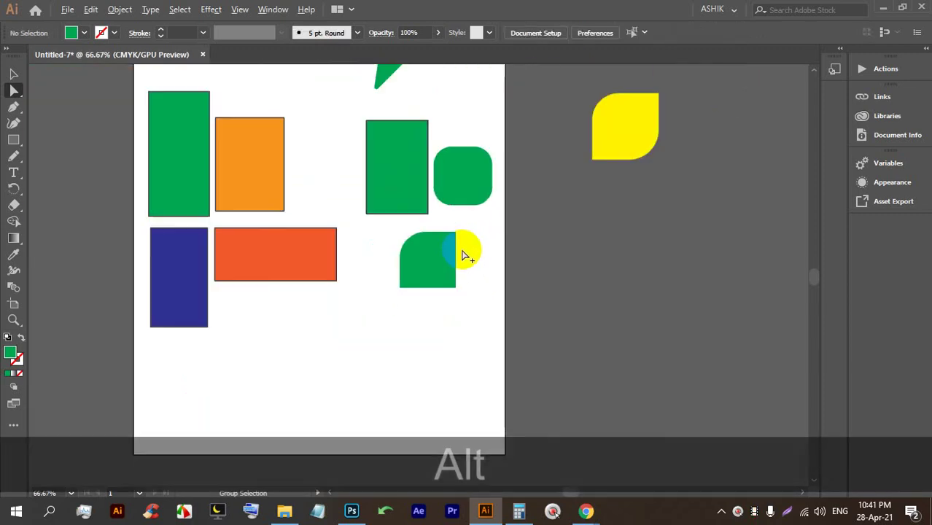
pyautogui.scroll(4, 459, 252)
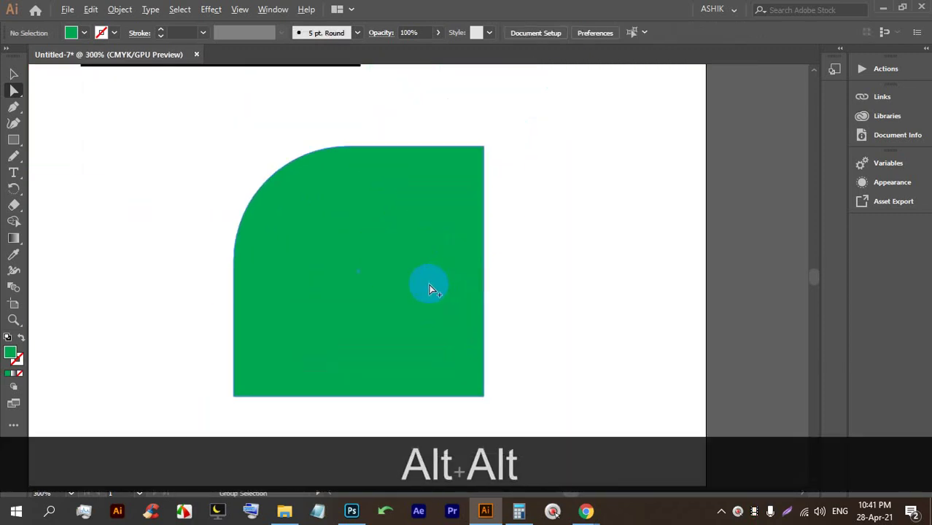
pyautogui.click(14, 139)
pyautogui.scroll(-3, 235, 167)
pyautogui.moveTo(231, 261); pyautogui.dragTo(343, 337)
pyautogui.scroll(3, 344, 323)
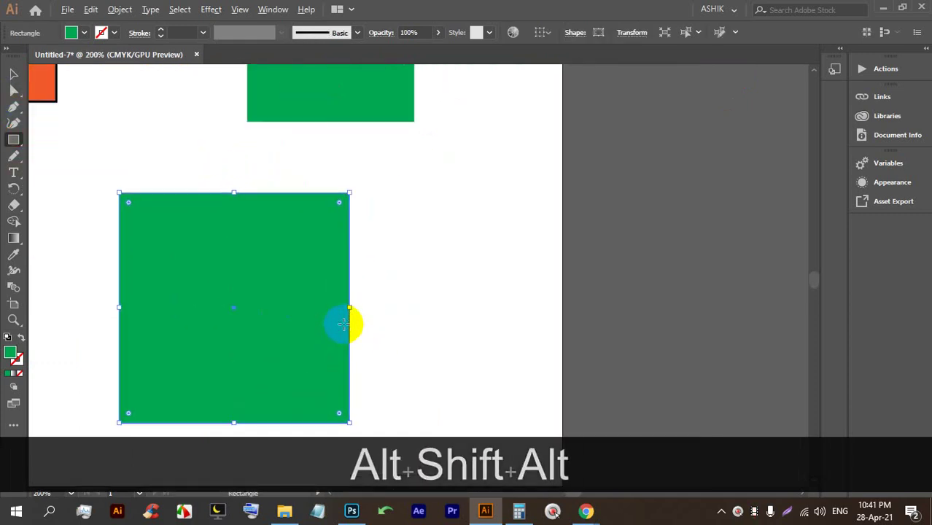
pyautogui.scroll(-1, 300, 198)
pyautogui.scroll(-3, 300, 198)
pyautogui.scroll(3, 149, 202)
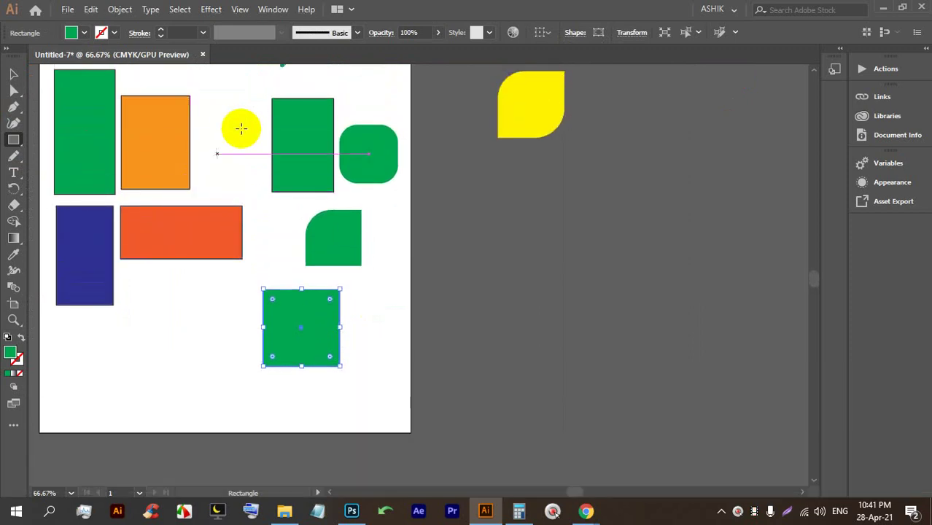
# Drag the square's top-right anchor inward and down to make an angular L shape.
pyautogui.click(13, 88)
pyautogui.scroll(3, 333, 197)
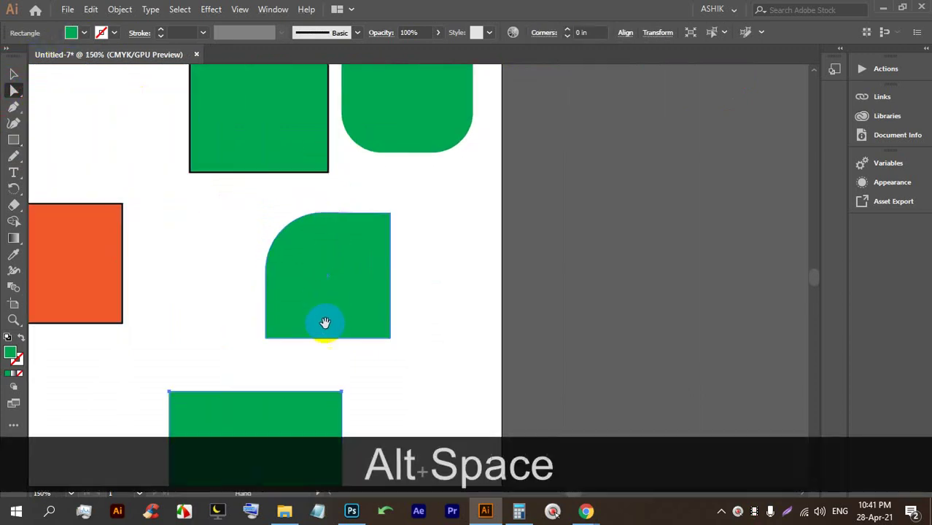
pyautogui.moveTo(322, 322); pyautogui.dragTo(344, 68)
pyautogui.scroll(2, 243, 196)
pyautogui.scroll(-1, 241, 192)
pyautogui.scroll(-1, 317, 130)
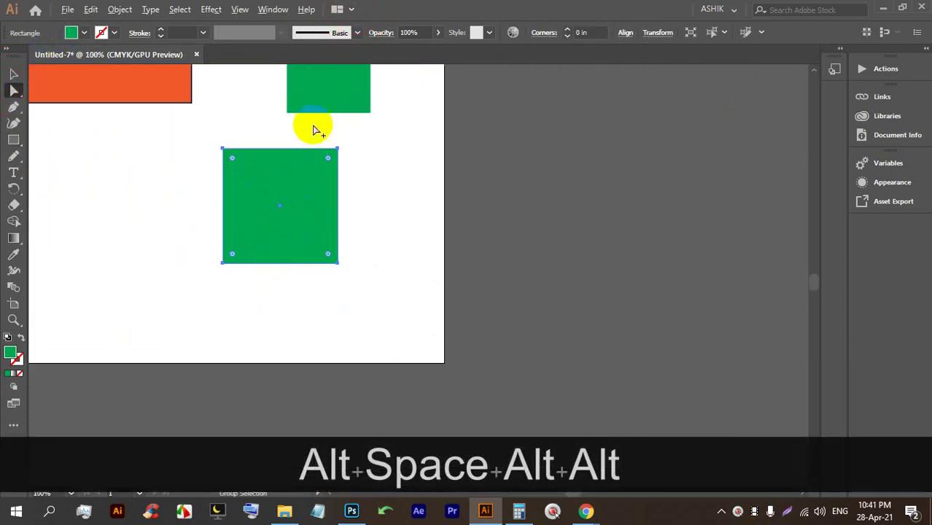
pyautogui.scroll(1, 349, 170)
pyautogui.moveTo(351, 160); pyautogui.dragTo(189, 298)
pyautogui.click(330, 241)
pyautogui.moveTo(404, 344); pyautogui.dragTo(227, 269)
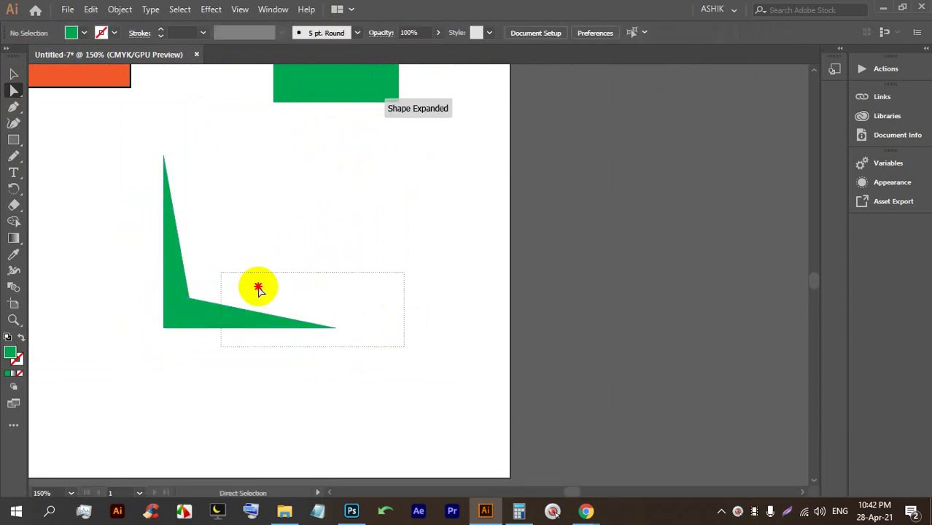
# Pan to the whole artboard, then select all artwork and delete it.
pyautogui.scroll(-5, 235, 260)
pyautogui.hotkey('alt', 'space')
pyautogui.moveTo(165, 222); pyautogui.dragTo(592, 290)
pyautogui.click(592, 291)
pyautogui.hotkey('ctrl', 'a')
pyautogui.press('BackSpace')
# Draw several green rectangles of various sizes across the artboard with the Rectangle tool.
pyautogui.scroll(3, 332, 229)
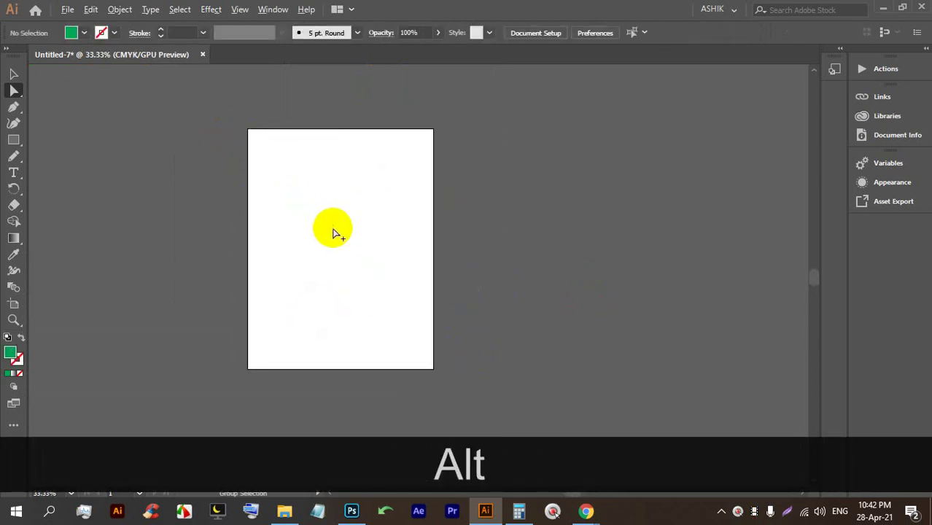
pyautogui.scroll(1, 365, 193)
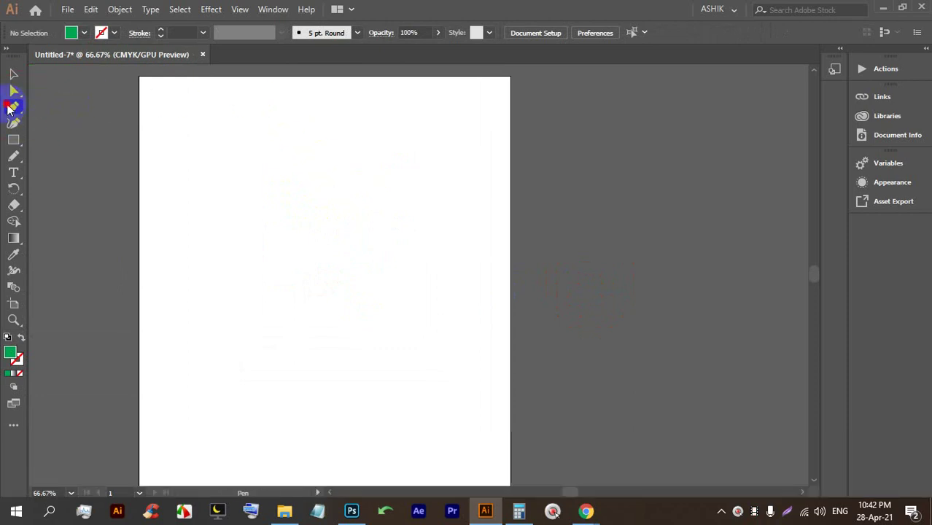
pyautogui.click(10, 108)
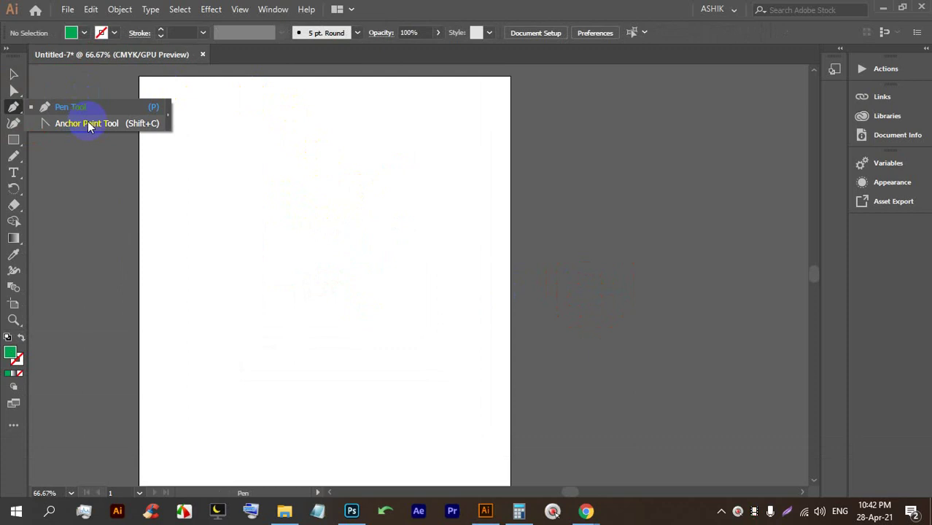
pyautogui.click(14, 106)
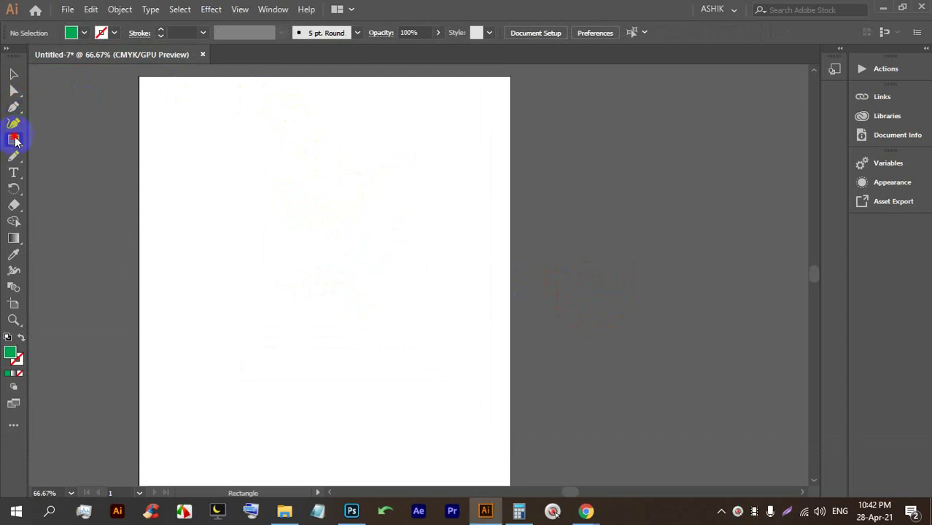
pyautogui.moveTo(15, 140); pyautogui.dragTo(77, 145)
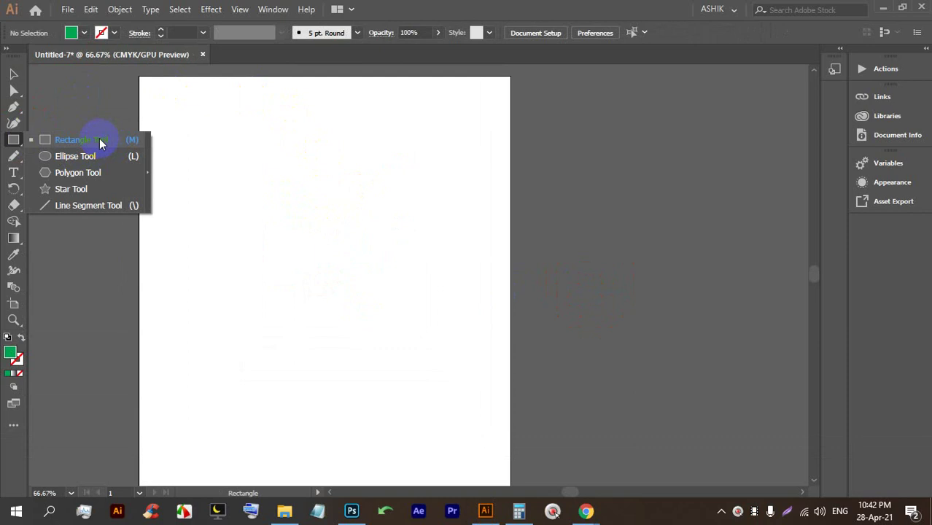
pyautogui.click(99, 138)
pyautogui.moveTo(185, 122); pyautogui.dragTo(217, 194)
pyautogui.moveTo(232, 142); pyautogui.dragTo(278, 213)
pyautogui.moveTo(311, 132)
pyautogui.mouseDown()
pyautogui.moveTo(348, 178)
pyautogui.moveTo(375, 190)
pyautogui.mouseUp()
pyautogui.moveTo(339, 124); pyautogui.dragTo(441, 146)
pyautogui.moveTo(390, 101); pyautogui.dragTo(471, 158)
pyautogui.moveTo(332, 219); pyautogui.dragTo(409, 271)
pyautogui.moveTo(276, 269); pyautogui.dragTo(314, 297)
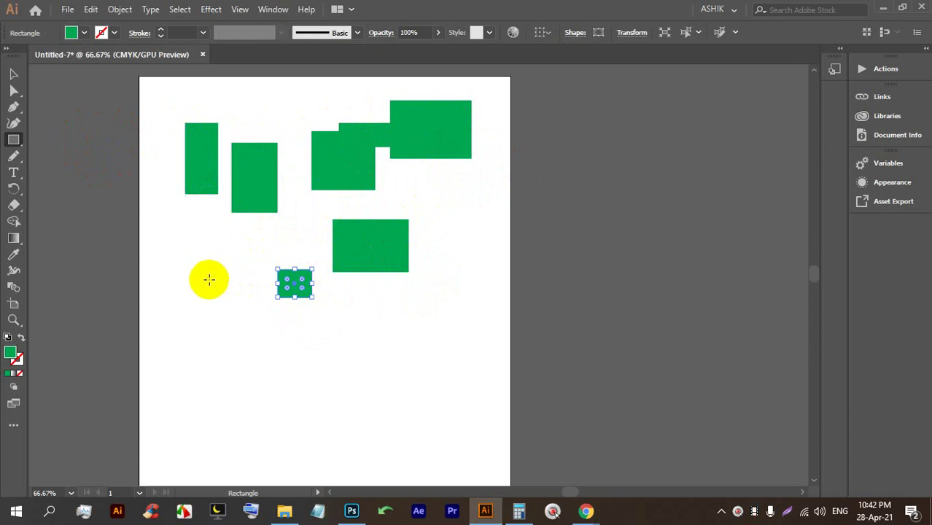
pyautogui.keyDown('alt'); pyautogui.scroll(2, 223, 336); pyautogui.keyUp('alt')
# Draw a green square on the left and try swatch fills, settling on blue.
pyautogui.moveTo(104, 167); pyautogui.dragTo(227, 321)
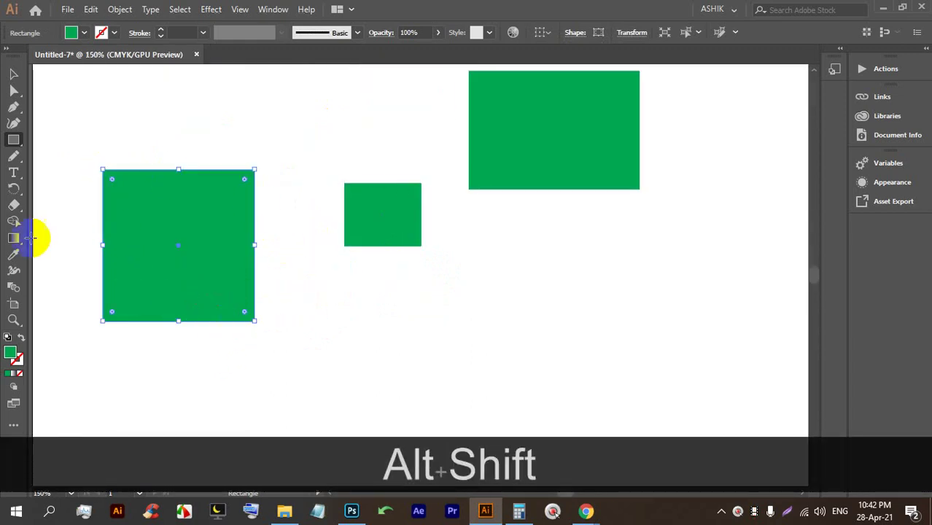
pyautogui.click(84, 34)
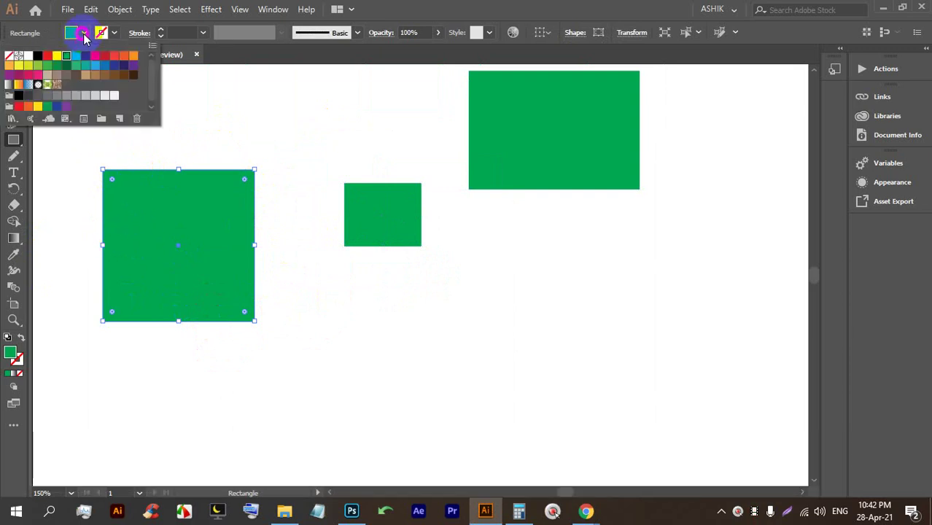
pyautogui.click(48, 57)
pyautogui.click(57, 57)
pyautogui.click(99, 57)
pyautogui.click(122, 58)
pyautogui.click(131, 56)
pyautogui.click(131, 65)
pyautogui.click(98, 66)
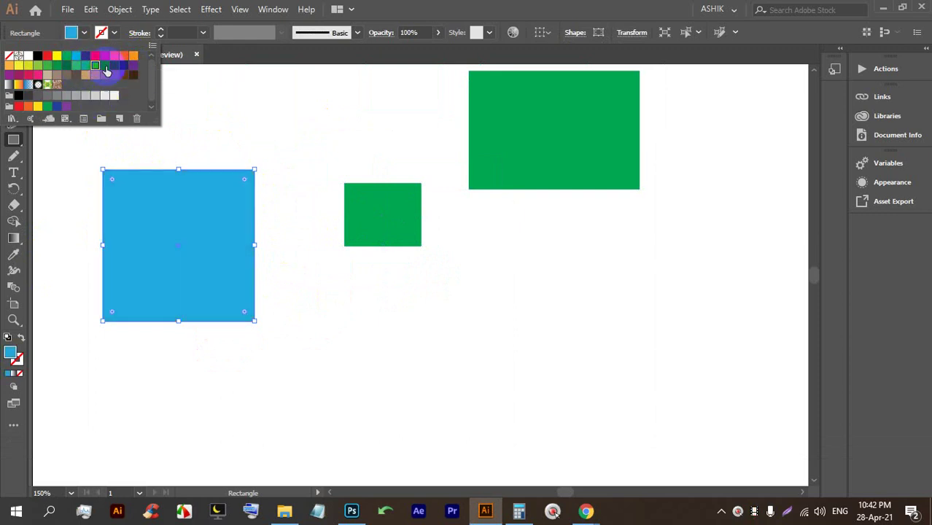
# Set the square's fill to magenta #d320a9 in the Color Picker.
pyautogui.doubleClick(12, 357)
pyautogui.moveTo(666, 148); pyautogui.dragTo(698, 144)
pyautogui.moveTo(719, 151); pyautogui.dragTo(726, 141)
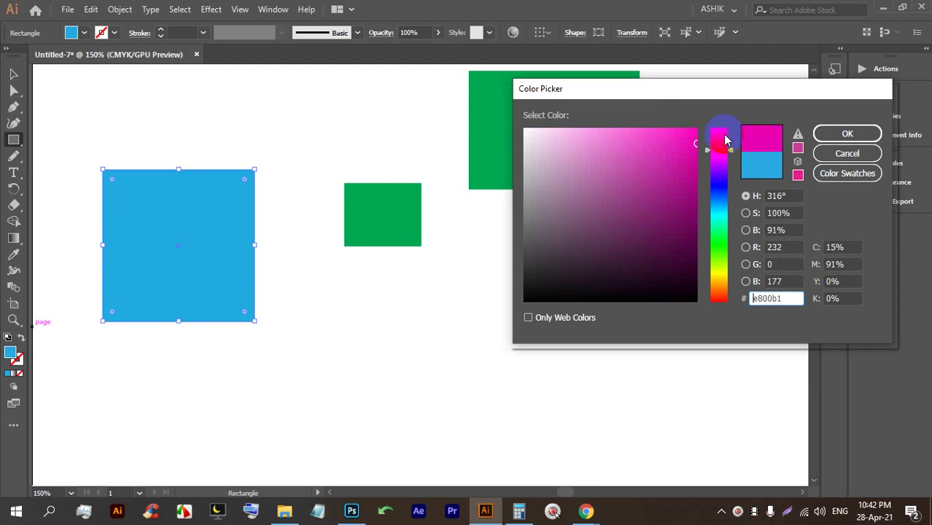
pyautogui.moveTo(615, 277); pyautogui.dragTo(670, 154)
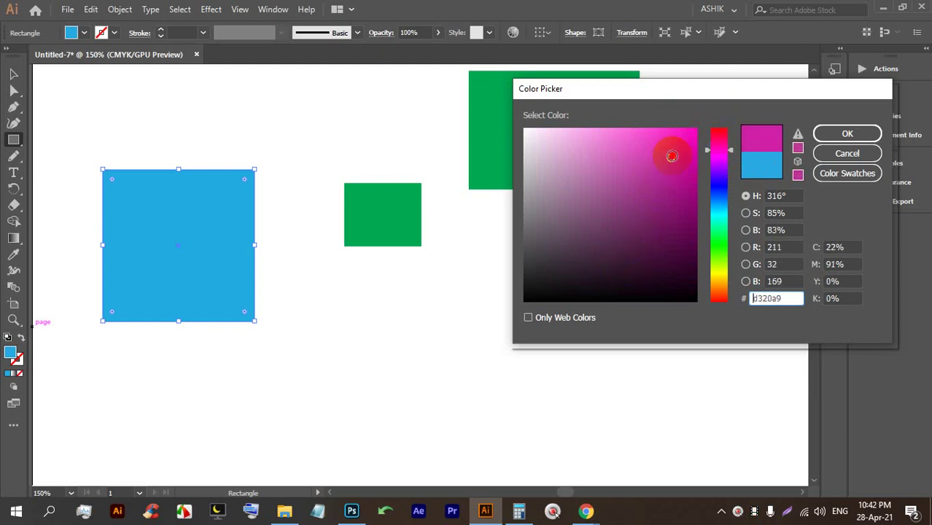
pyautogui.click(832, 132)
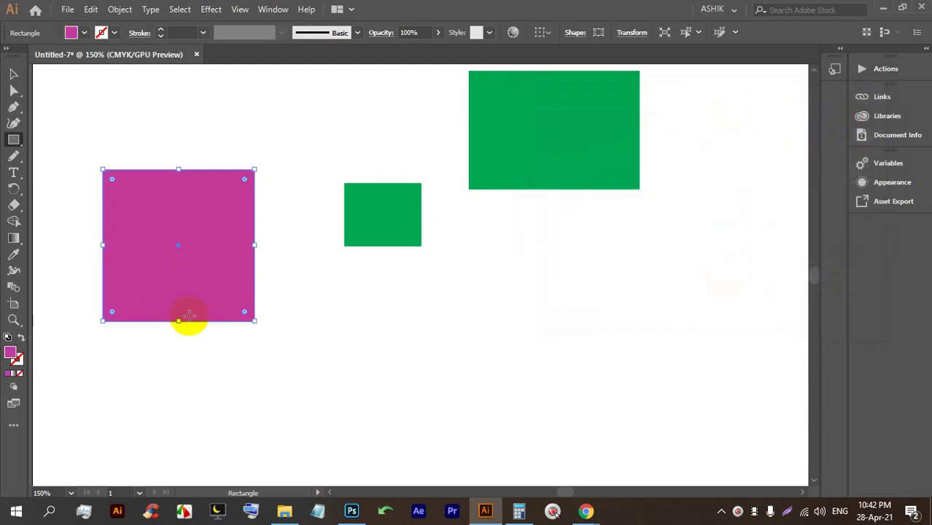
pyautogui.click(96, 38)
# Give the square a yellow stroke and set the stroke weight to 17 pt.
pyautogui.click(114, 34)
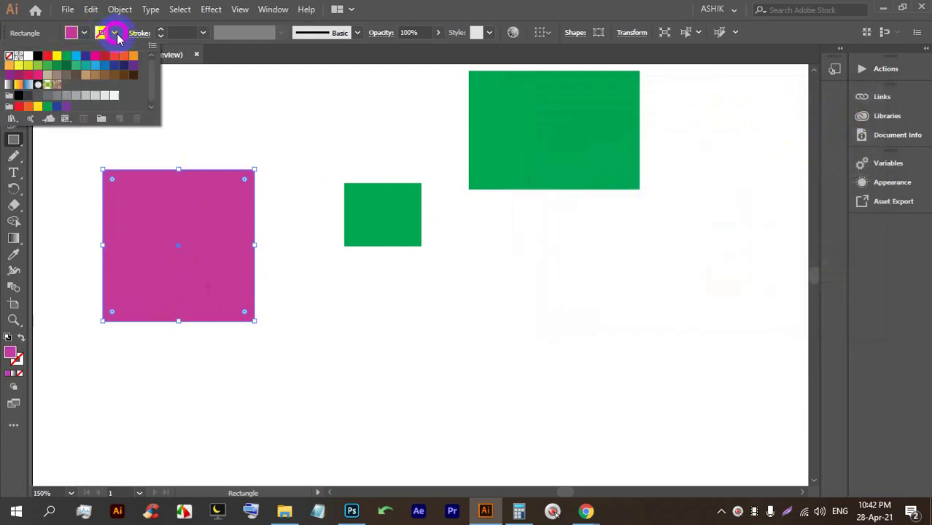
pyautogui.click(57, 56)
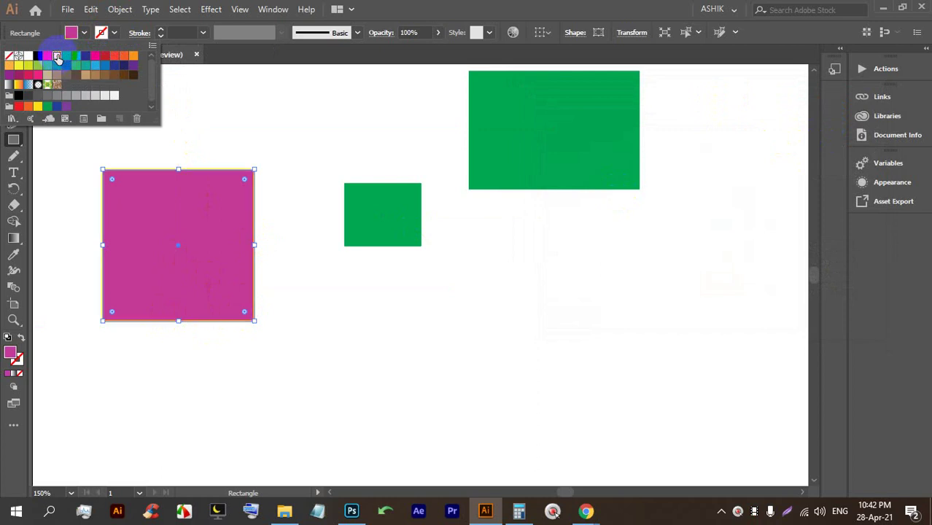
pyautogui.click(159, 32)
pyautogui.click(161, 29)
pyautogui.click(161, 30)
pyautogui.click(160, 30)
pyautogui.click(161, 29)
pyautogui.click(160, 30)
pyautogui.click(161, 29)
pyautogui.click(160, 29)
pyautogui.click(161, 29)
pyautogui.click(160, 29)
pyautogui.click(161, 29)
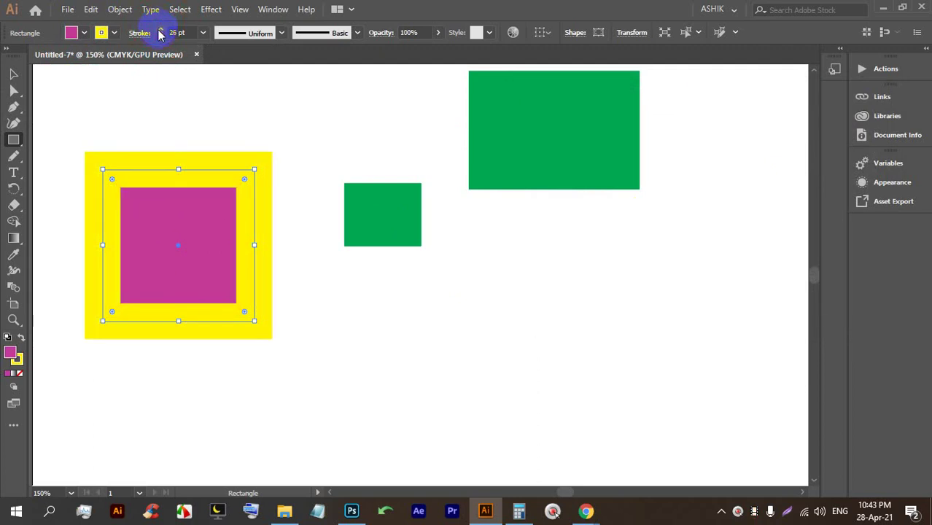
pyautogui.click(160, 36)
pyautogui.click(160, 36)
pyautogui.click(160, 36)
pyautogui.click(160, 36)
pyautogui.click(160, 36)
pyautogui.click(160, 36)
pyautogui.click(160, 36)
# Try several stroke swatches, settling on teal.
pyautogui.click(107, 32)
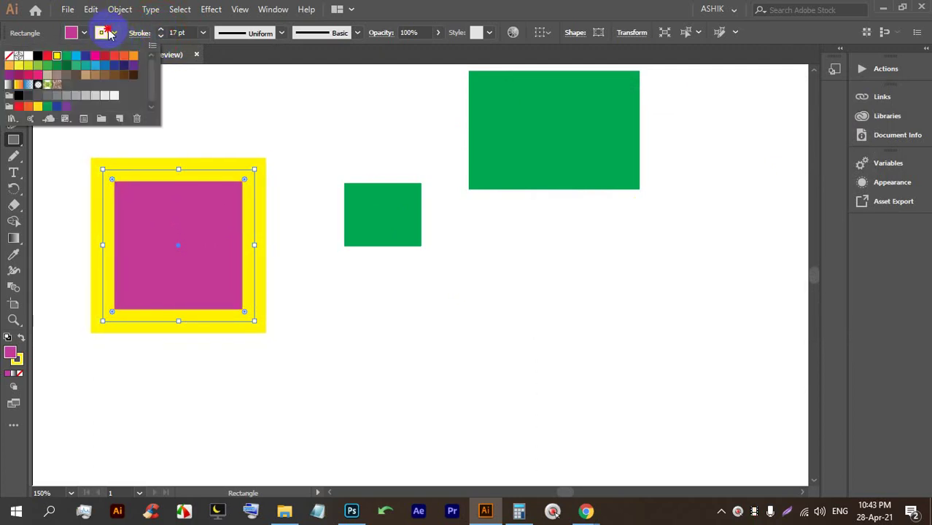
pyautogui.click(95, 56)
pyautogui.click(114, 57)
pyautogui.click(124, 56)
pyautogui.click(133, 57)
pyautogui.click(132, 66)
pyautogui.click(124, 66)
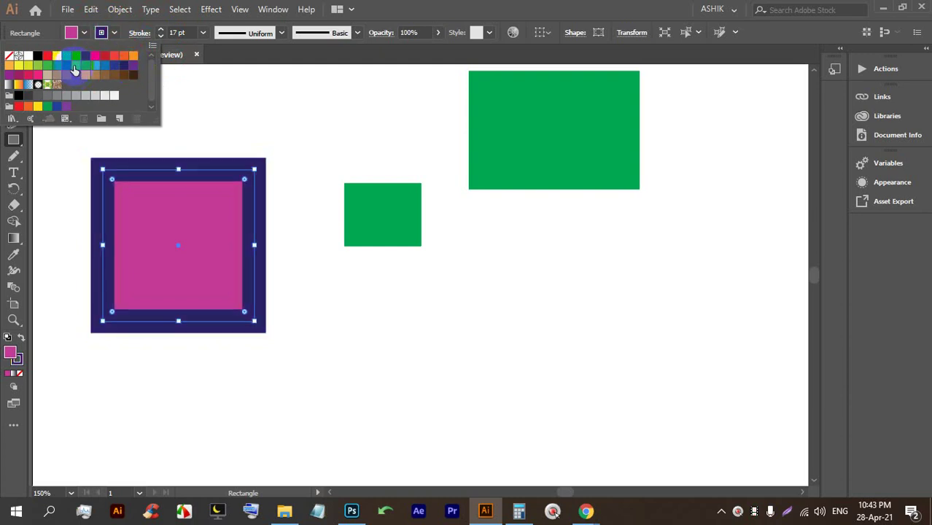
pyautogui.click(76, 67)
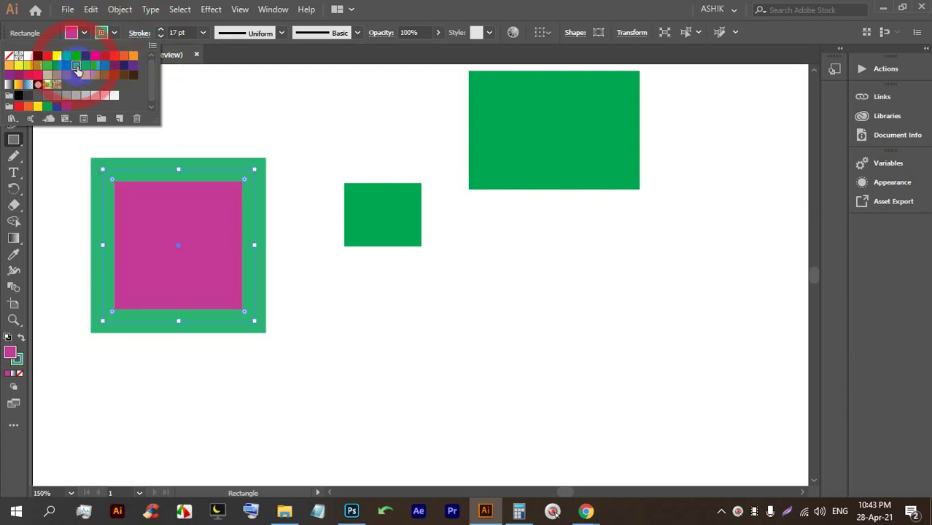
# Set the stroke colour to blue #225dc6 in the Color Picker.
pyautogui.click(20, 367)
pyautogui.click(20, 367)
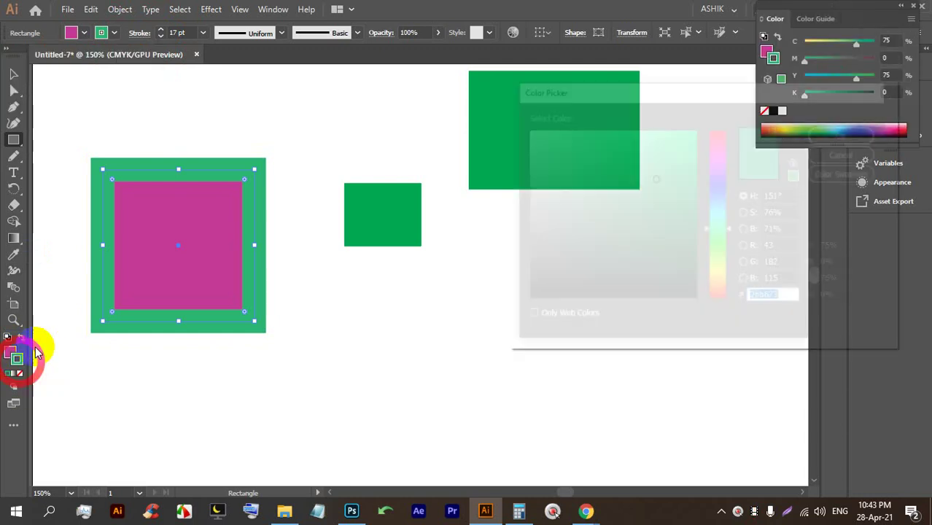
pyautogui.click(610, 159)
pyautogui.click(719, 140)
pyautogui.click(718, 241)
pyautogui.click(674, 203)
pyautogui.click(721, 199)
pyautogui.click(666, 163)
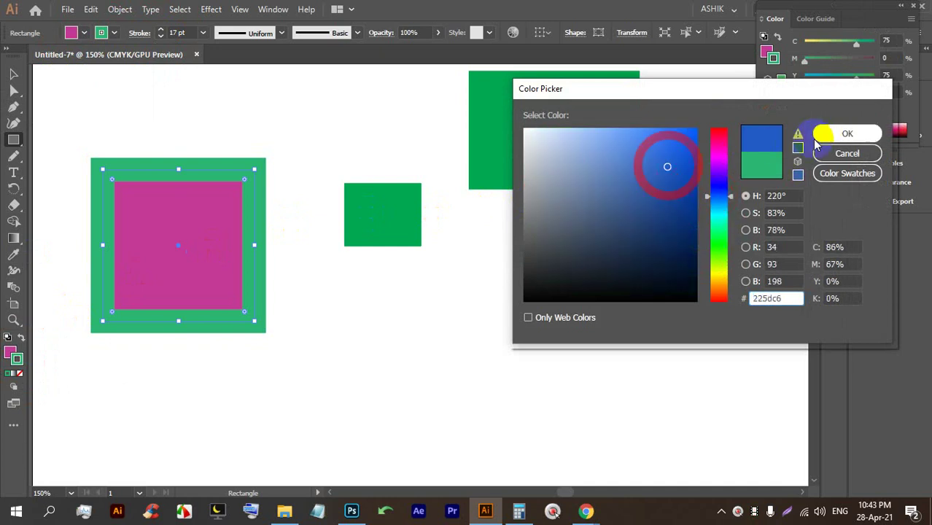
pyautogui.click(846, 133)
# Reselect the magenta square and move it down and to the right.
pyautogui.click(13, 74)
pyautogui.click(242, 102)
pyautogui.click(186, 191)
pyautogui.moveTo(117, 217); pyautogui.dragTo(155, 248)
# Undo the square's move and delete the selected rectangles.
pyautogui.hotkey('ctrl', 'z')
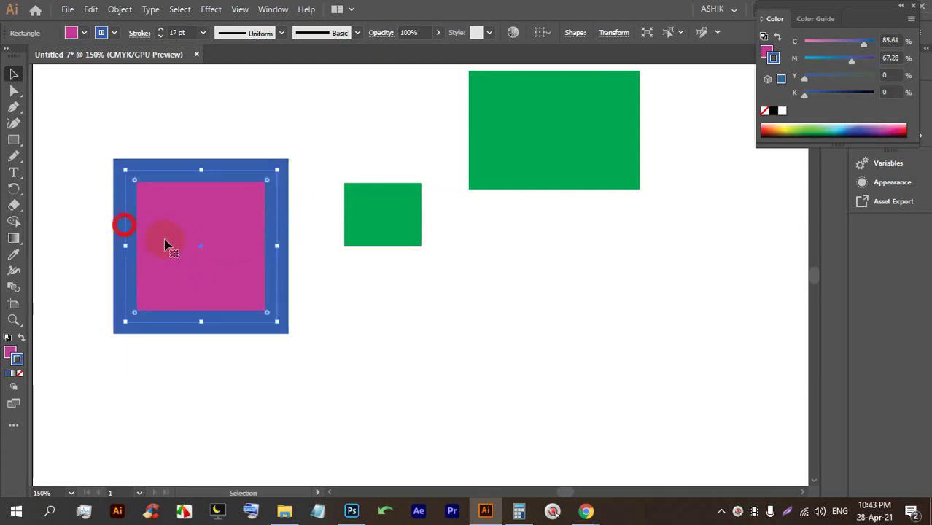
pyautogui.scroll(5, 344, 292)
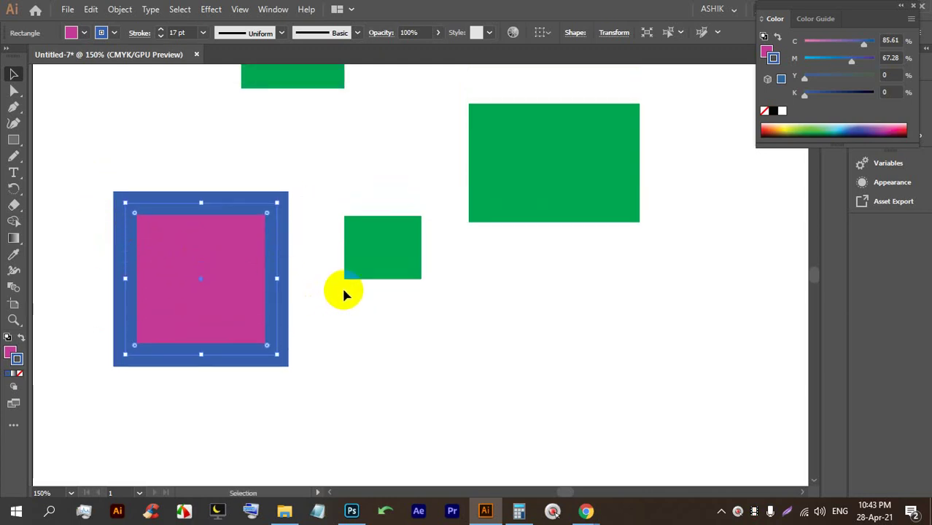
pyautogui.scroll(-3, 344, 286)
pyautogui.moveTo(539, 342); pyautogui.dragTo(254, 119)
pyautogui.press('BackSpace')
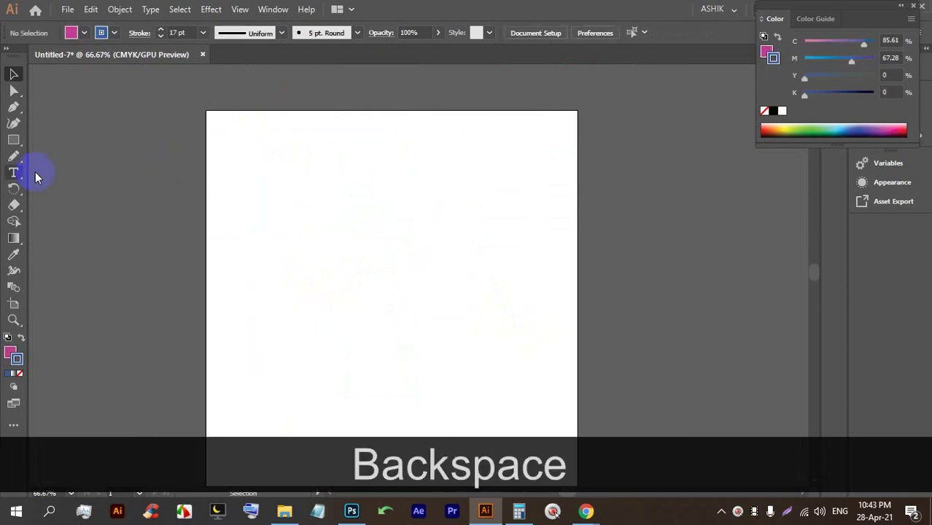
# Draw four circles of varying size across the artboard with the Ellipse tool.
pyautogui.moveTo(18, 139); pyautogui.dragTo(63, 151)
pyautogui.moveTo(222, 194); pyautogui.dragTo(312, 270)
pyautogui.scroll(1, 354, 207)
pyautogui.moveTo(430, 163); pyautogui.dragTo(504, 237)
pyautogui.moveTo(535, 156); pyautogui.dragTo(607, 225)
pyautogui.moveTo(608, 157)
pyautogui.mouseDown()
pyautogui.moveTo(651, 264)
pyautogui.moveTo(711, 261)
pyautogui.mouseUp()
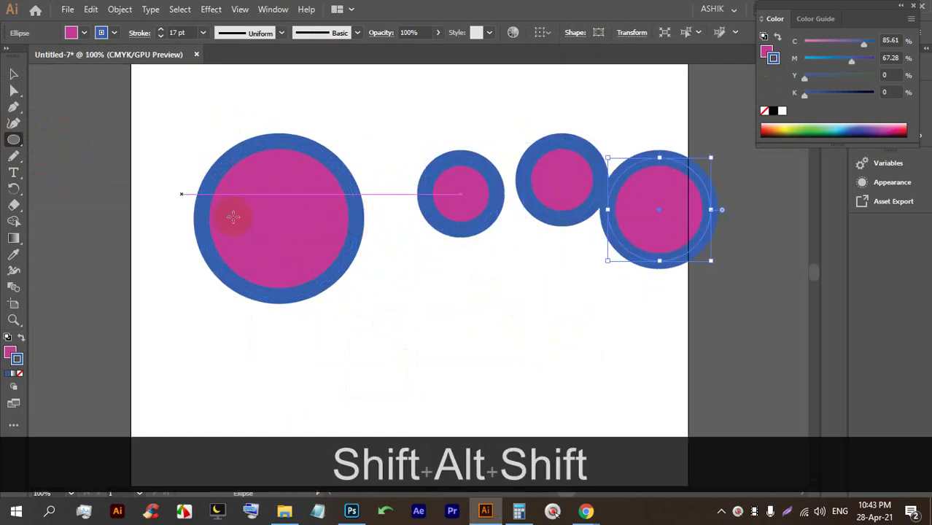
# Make the rightmost circle cyan with no stroke and move it down-left.
pyautogui.click(114, 33)
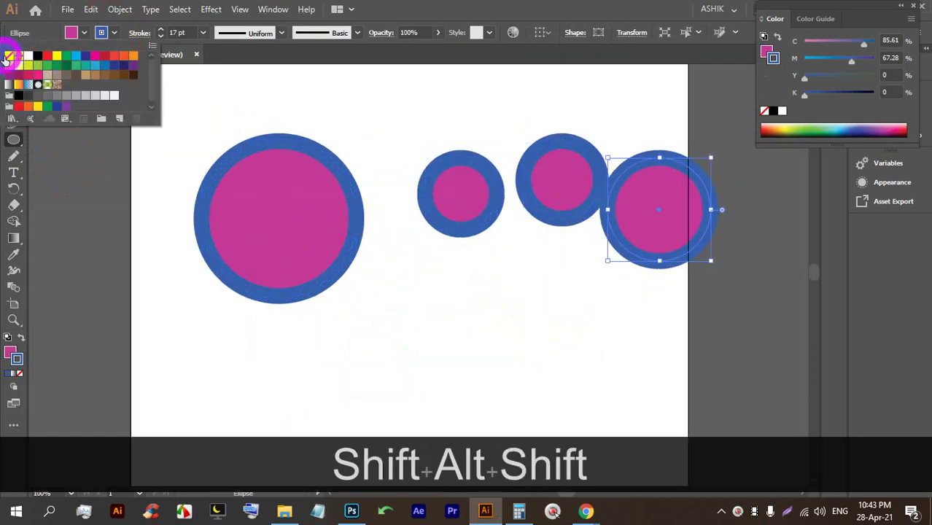
pyautogui.click(8, 56)
pyautogui.click(72, 33)
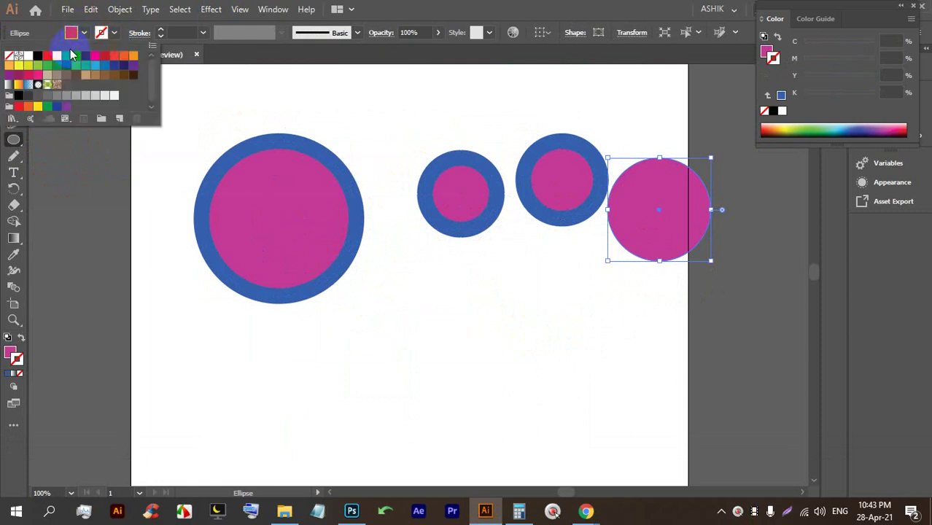
pyautogui.click(76, 56)
pyautogui.click(459, 10)
pyautogui.click(14, 73)
pyautogui.moveTo(660, 215); pyautogui.dragTo(538, 324)
# Delete the two small stroked circles and select the large magenta circle.
pyautogui.moveTo(617, 198); pyautogui.dragTo(364, 162)
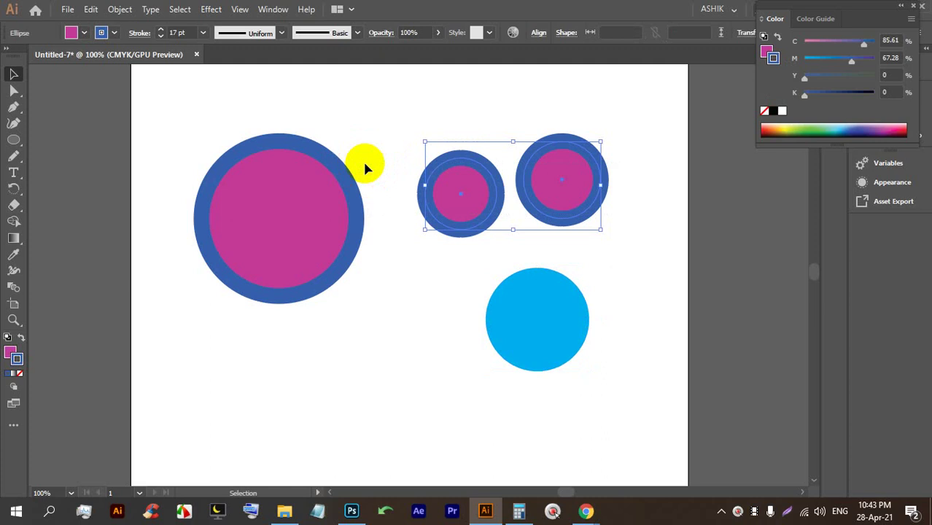
pyautogui.press('BackSpace')
pyautogui.click(349, 188)
# Delete the large magenta circle, leaving only the cyan circle.
pyautogui.press('BackSpace')
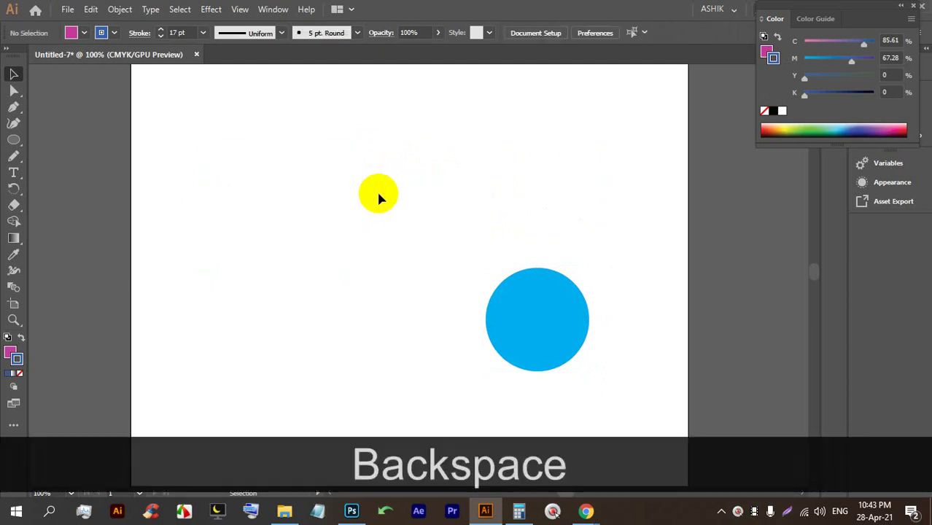
pyautogui.scroll(1, 547, 342)
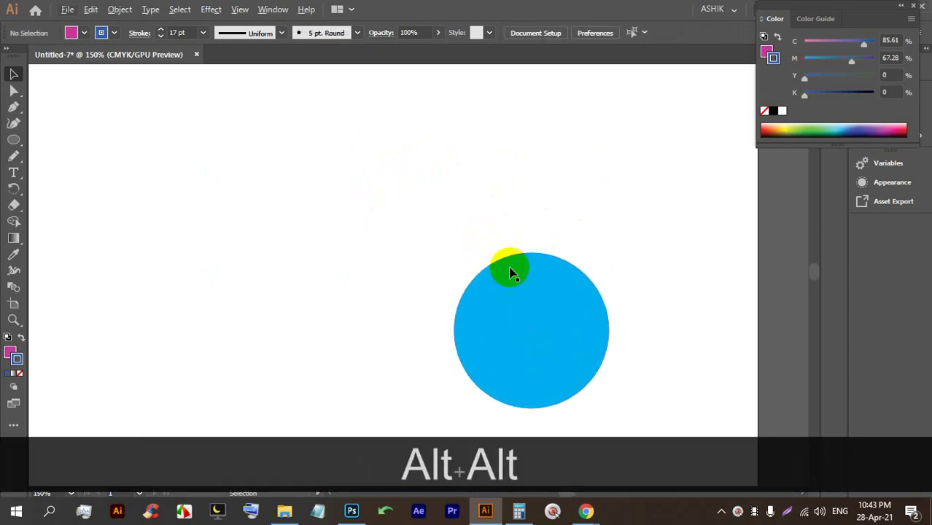
pyautogui.click(475, 302)
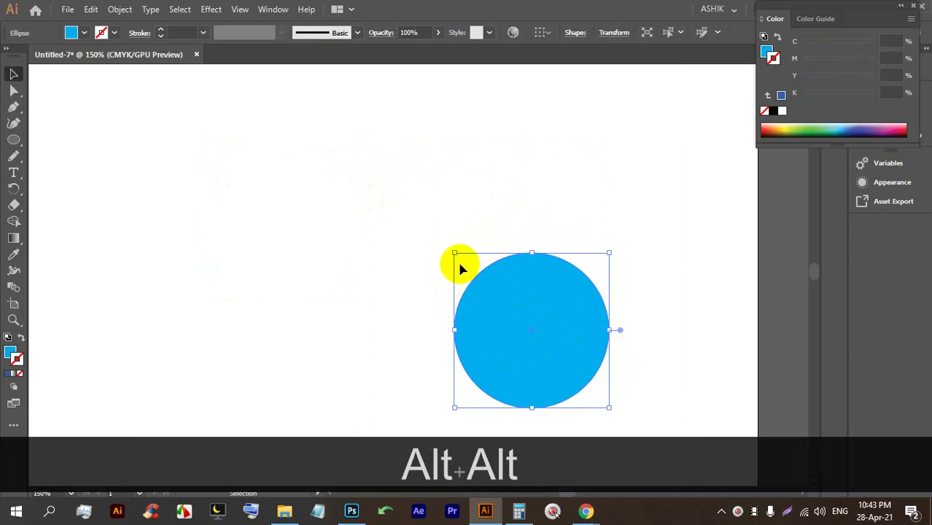
pyautogui.click(535, 327)
pyautogui.moveTo(357, 219); pyautogui.dragTo(536, 337)
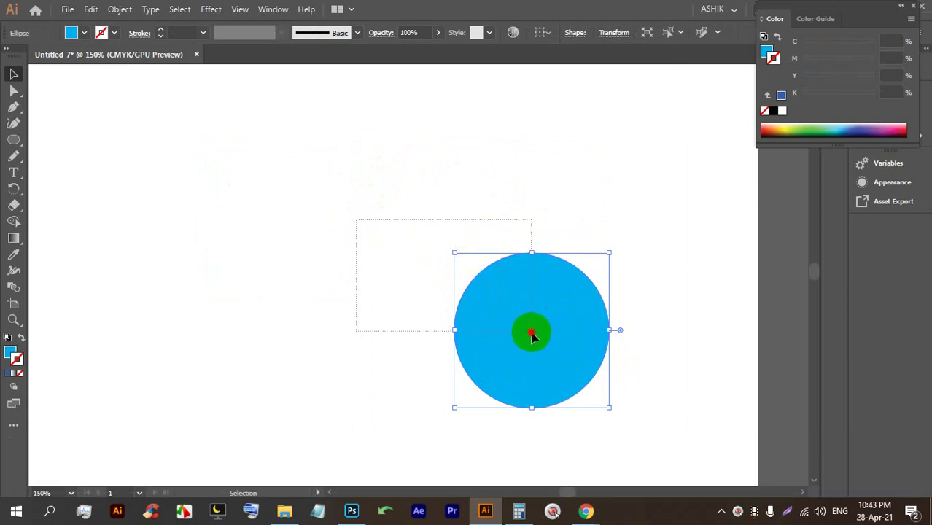
pyautogui.moveTo(376, 209); pyautogui.dragTo(519, 337)
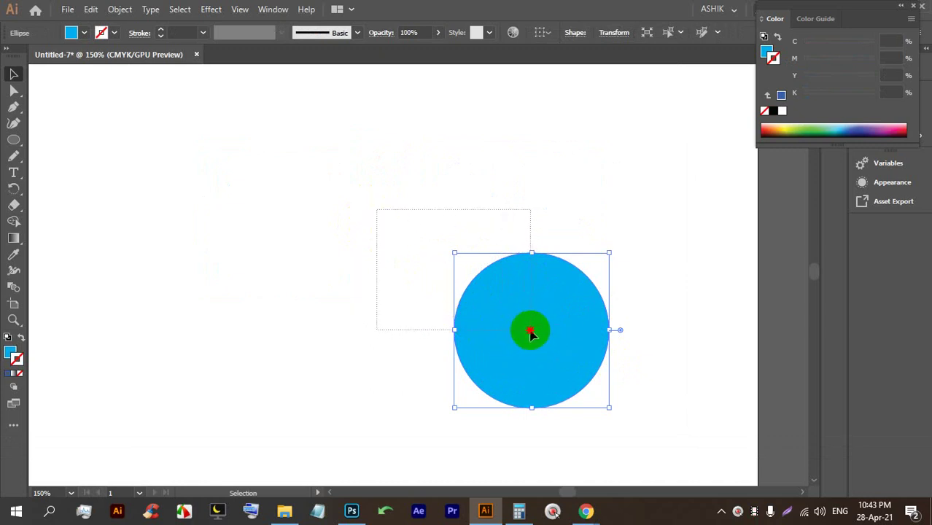
# Draw a cyan square of about 1.83 in and move it to the left side.
pyautogui.moveTo(13, 151); pyautogui.dragTo(67, 161)
pyautogui.click(58, 135)
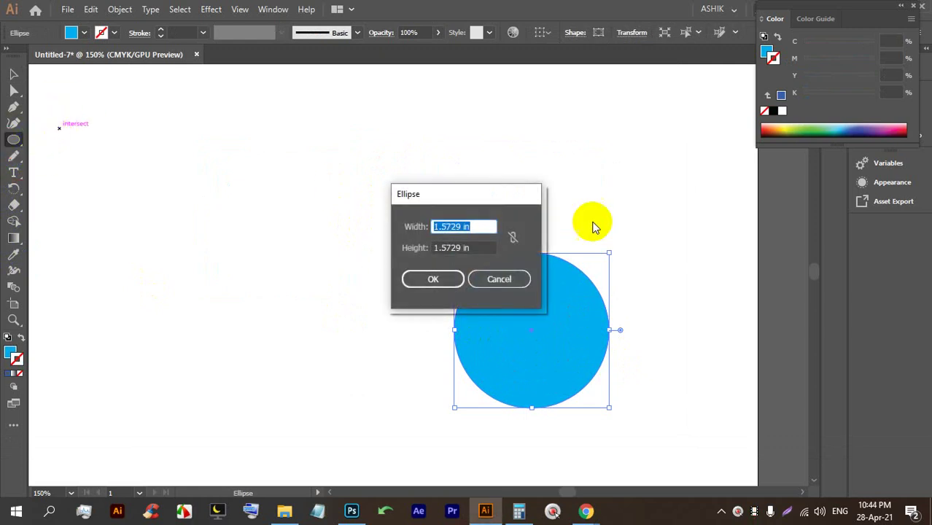
pyautogui.click(512, 276)
pyautogui.moveTo(13, 142); pyautogui.dragTo(60, 146)
pyautogui.moveTo(197, 145); pyautogui.dragTo(333, 324)
pyautogui.click(10, 71)
pyautogui.moveTo(319, 222)
pyautogui.mouseDown()
pyautogui.moveTo(202, 229)
pyautogui.moveTo(246, 228)
pyautogui.moveTo(243, 217)
pyautogui.moveTo(213, 248)
pyautogui.mouseUp()
pyautogui.click(244, 230)
pyautogui.click(209, 8)
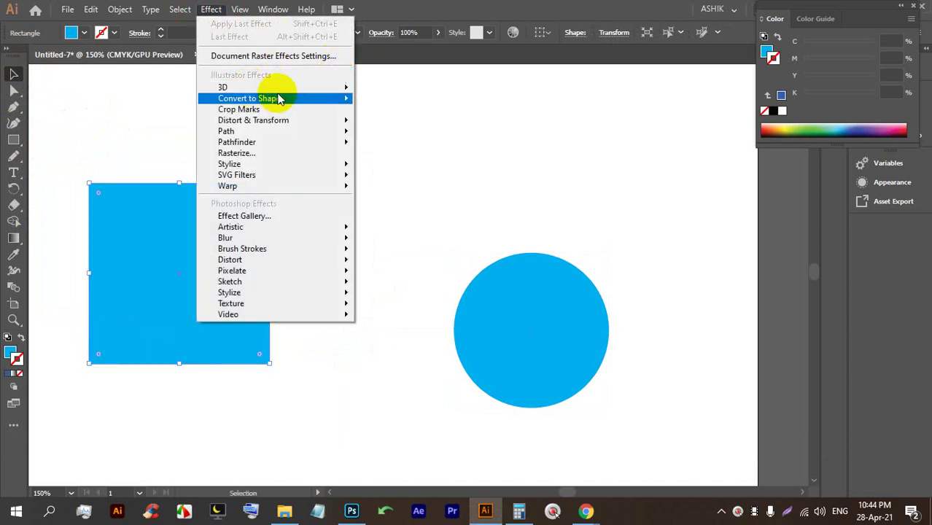
pyautogui.moveTo(298, 98)
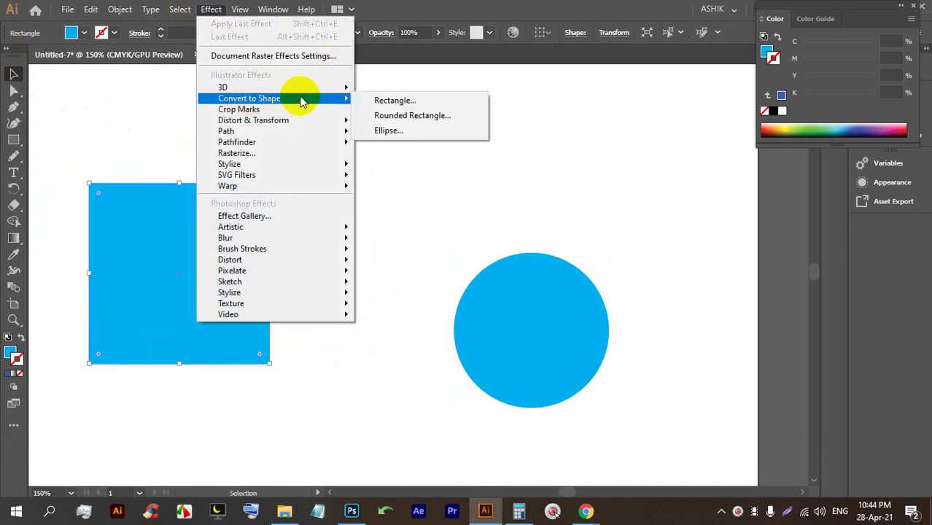
pyautogui.click(431, 119)
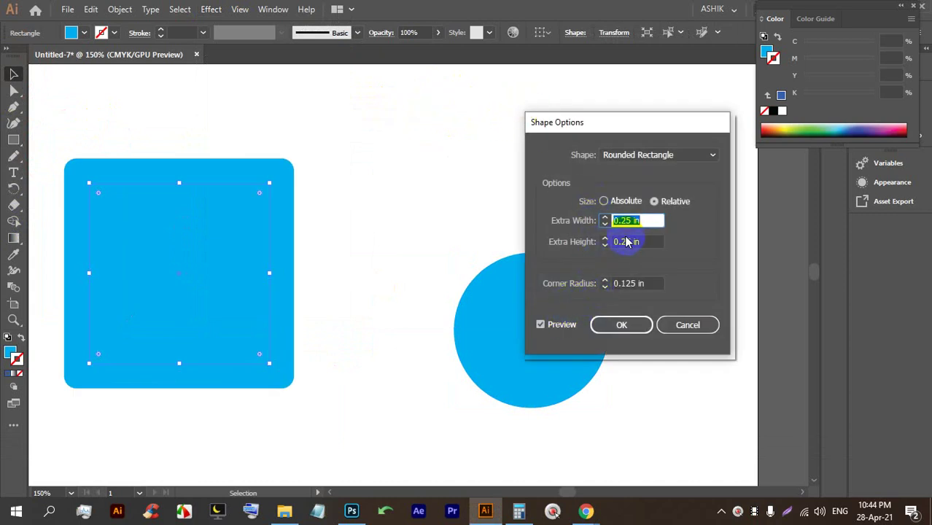
pyautogui.press('Down')
pyautogui.press('Down')
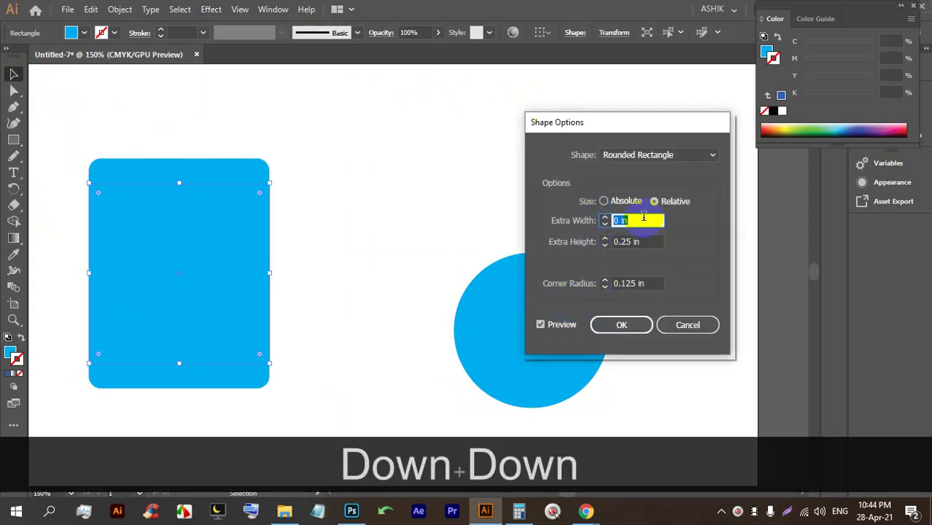
pyautogui.click(649, 241)
pyautogui.press('Down')
pyautogui.press('Down')
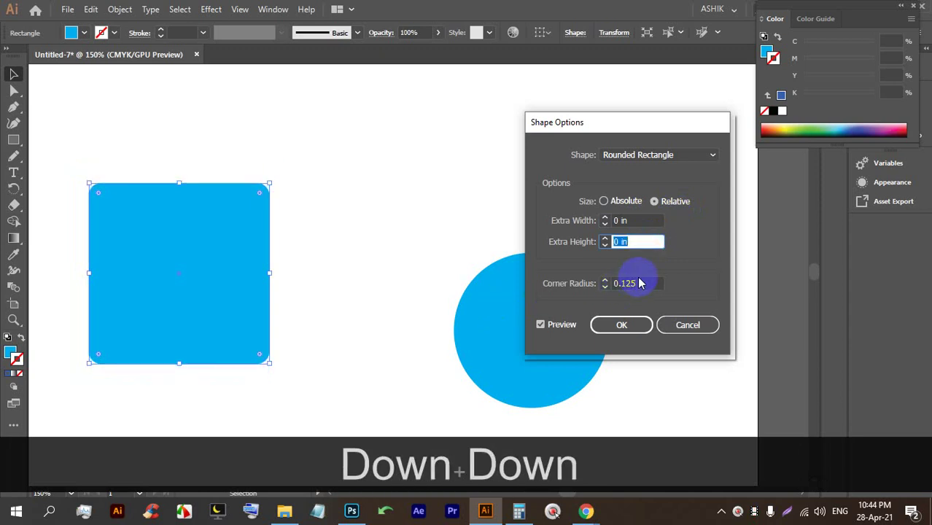
pyautogui.click(605, 280)
pyautogui.click(605, 280)
pyautogui.click(604, 280)
pyautogui.click(604, 288)
pyautogui.click(605, 287)
pyautogui.click(605, 287)
pyautogui.click(605, 280)
pyautogui.click(605, 280)
pyautogui.click(604, 287)
pyautogui.click(605, 287)
pyautogui.click(604, 281)
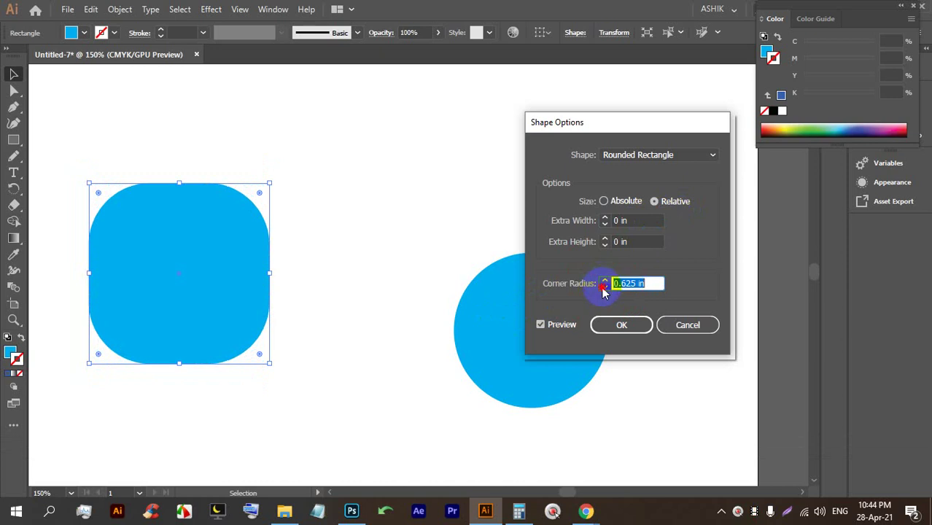
pyautogui.click(604, 288)
pyautogui.click(605, 288)
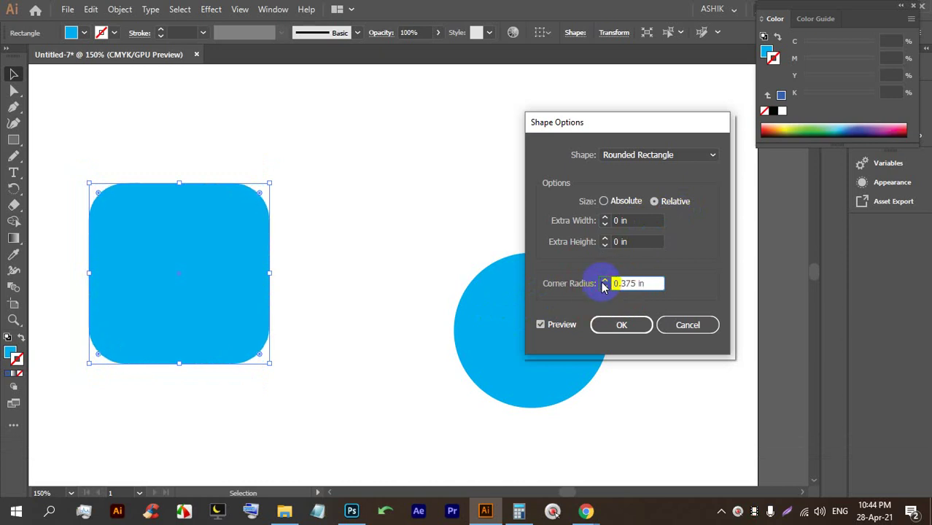
pyautogui.click(690, 326)
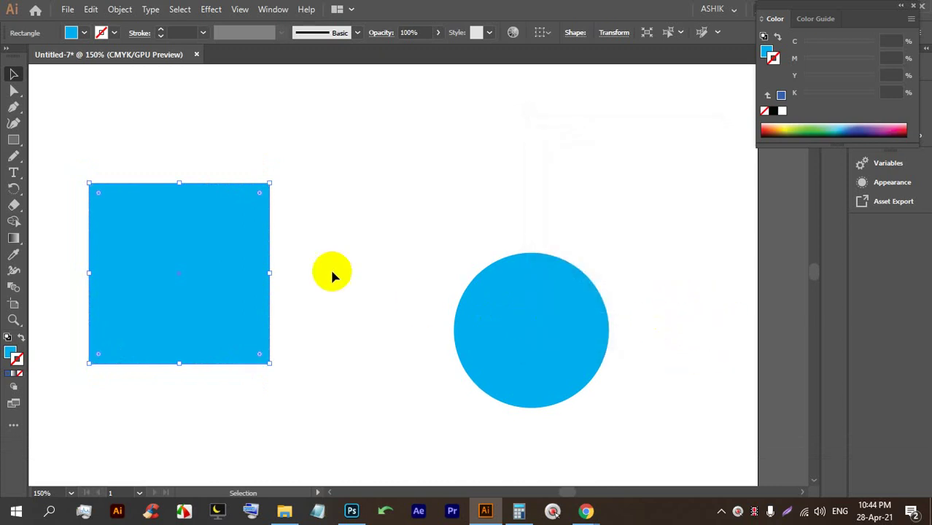
# Add an anchor point on the cyan square's top edge, then switch to Google Meet.
pyautogui.click(15, 106)
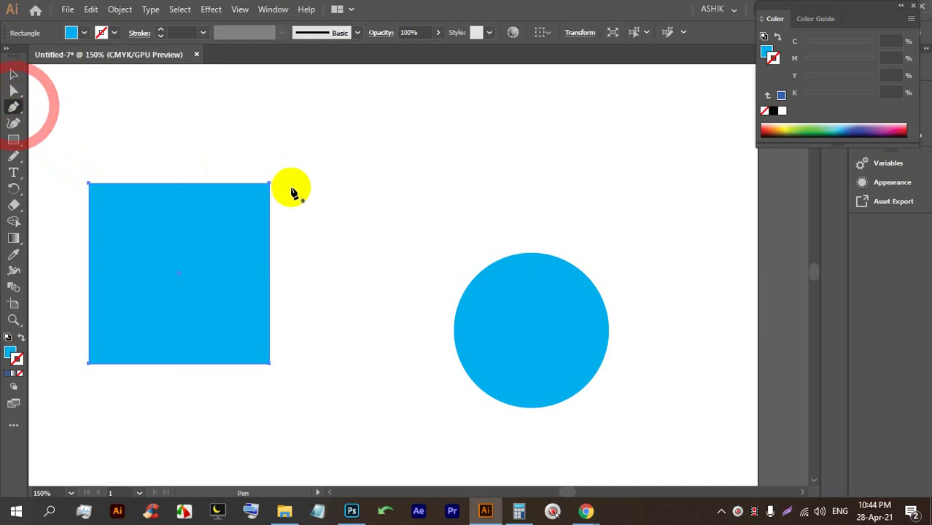
pyautogui.click(235, 183)
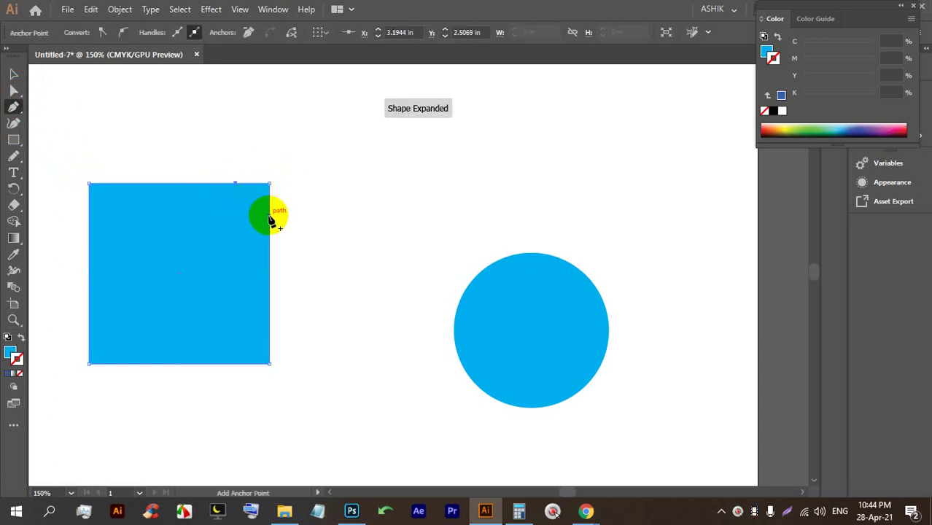
pyautogui.click(585, 510)
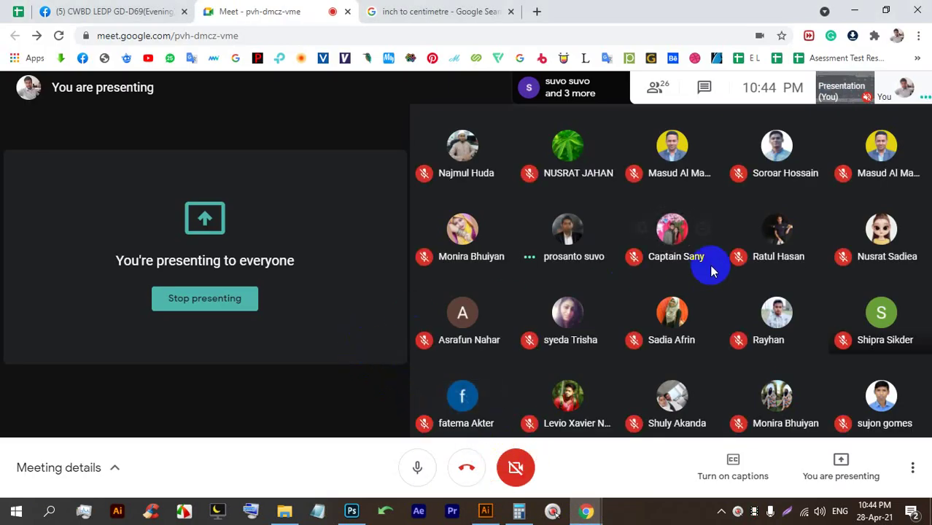
# Pin and unpin a Meet participant, view the Photoshop gradient document, then return to Illustrator.
pyautogui.click(642, 232)
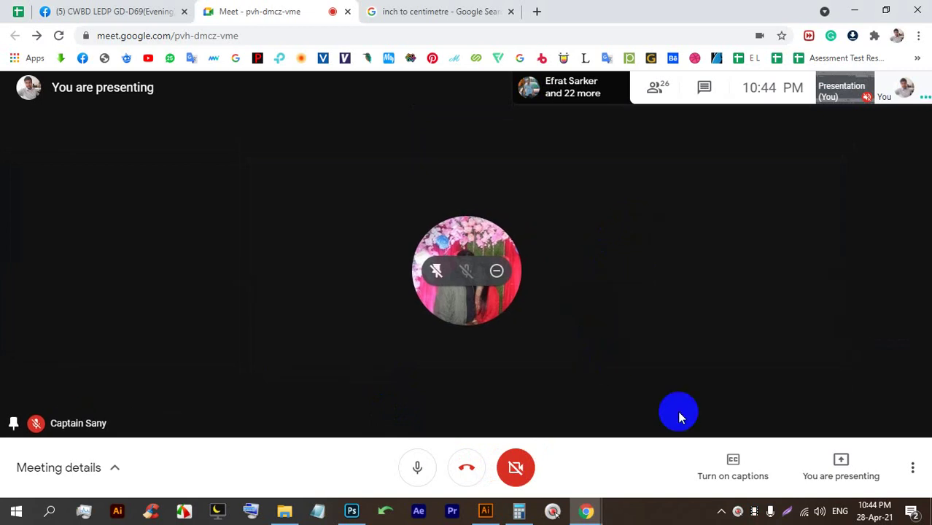
pyautogui.click(436, 275)
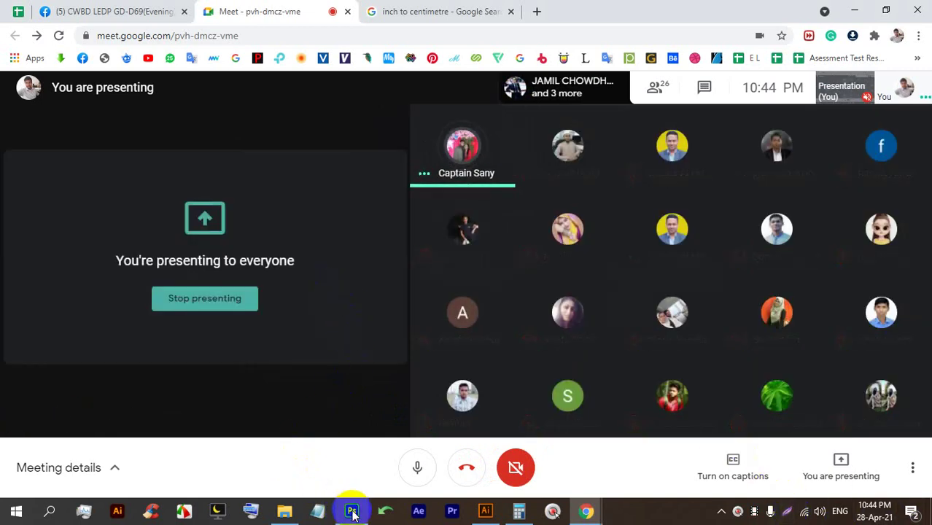
pyautogui.moveTo(353, 515)
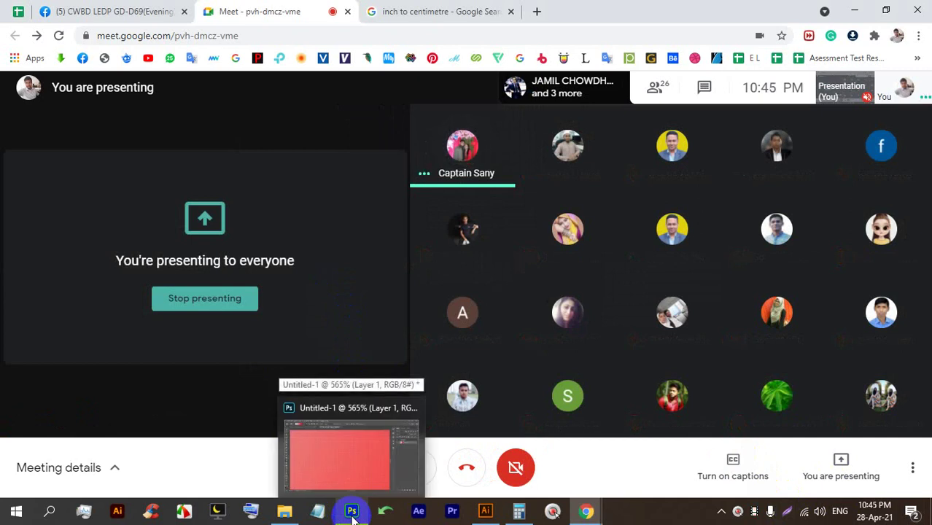
pyautogui.click(353, 515)
pyautogui.scroll(-5, 322, 336)
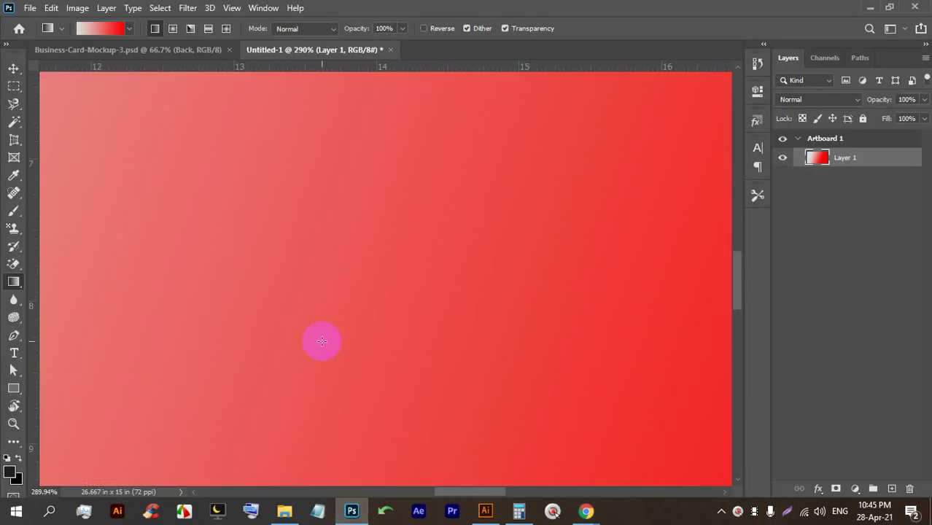
pyautogui.scroll(-4, 323, 330)
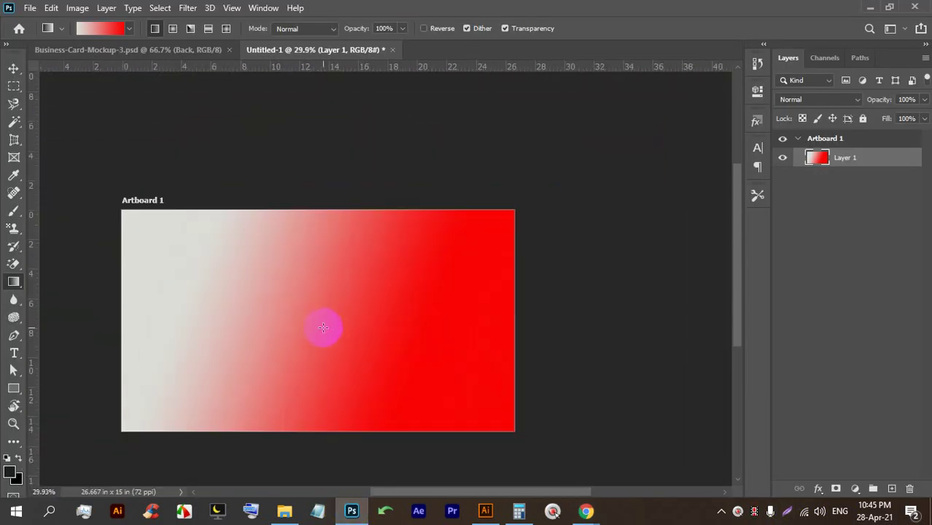
pyautogui.moveTo(587, 514)
pyautogui.click(485, 510)
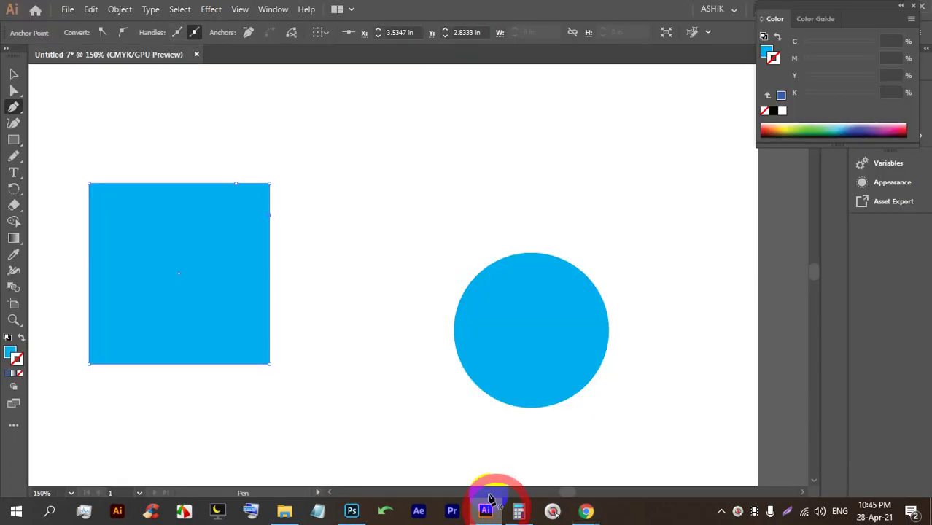
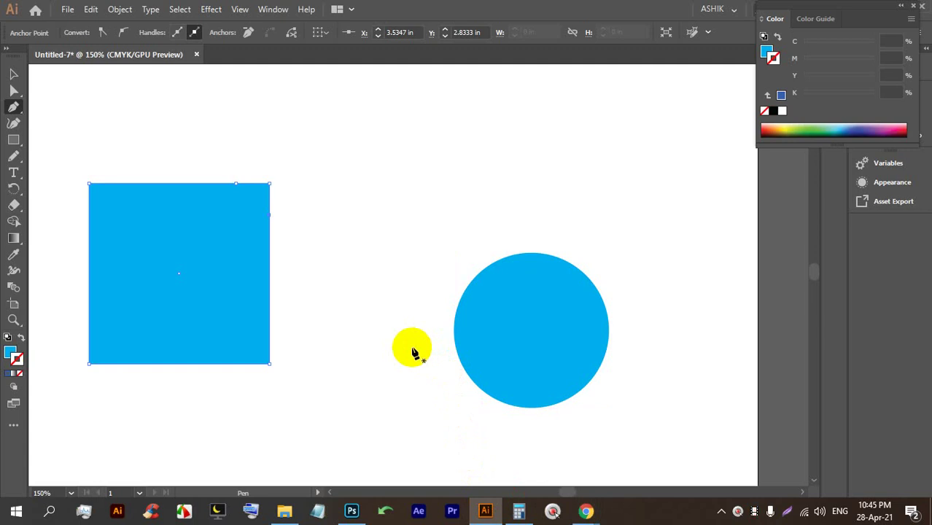
# Select the blue square with the Selection tool and delete it.
pyautogui.click(15, 76)
pyautogui.scroll(-3, 287, 234)
pyautogui.moveTo(350, 310); pyautogui.dragTo(191, 189)
pyautogui.press('BackSpace')
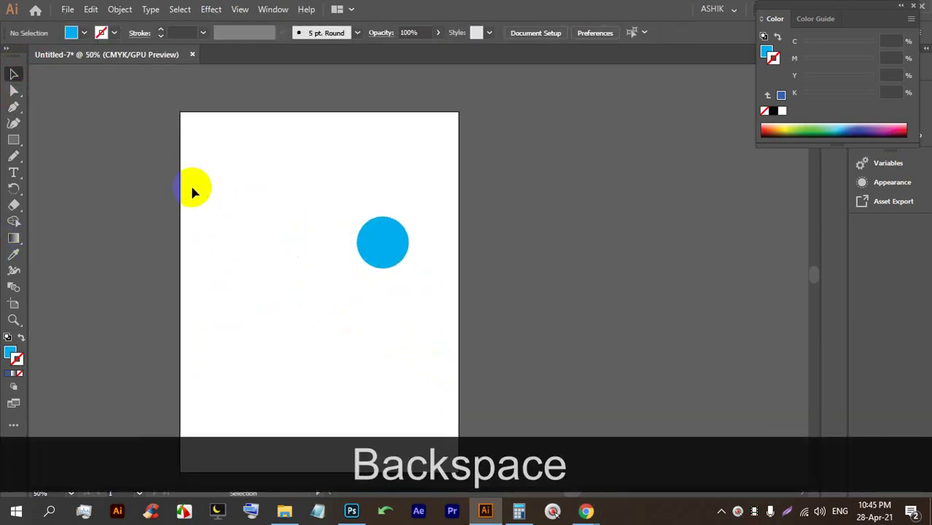
# Recentre the view on the blue circle, nudge it left and set its opacity to 57%.
pyautogui.scroll(2, 315, 219)
pyautogui.click(408, 291)
pyautogui.scroll(2, 332, 243)
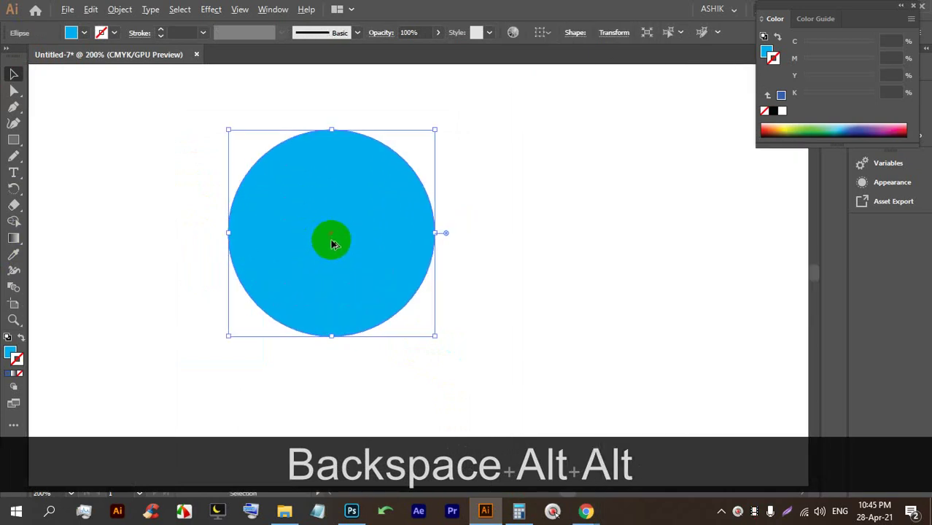
pyautogui.click(490, 512)
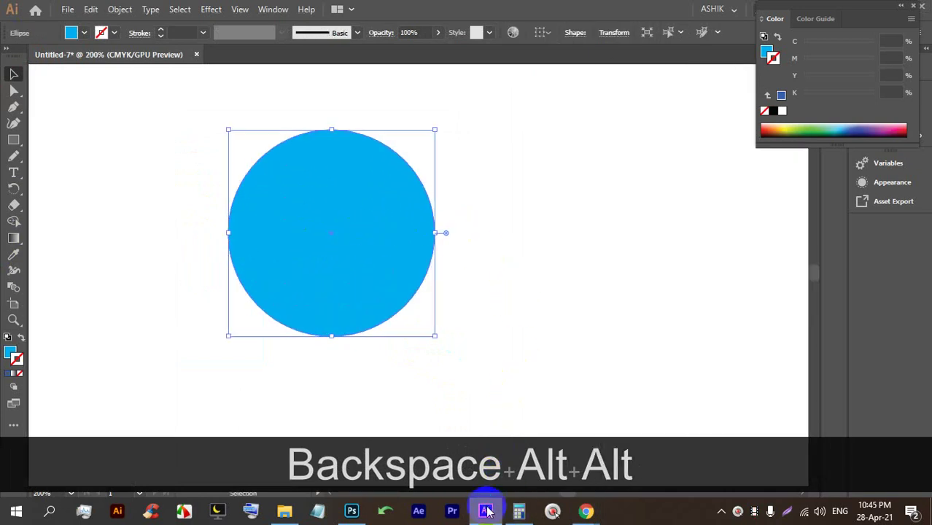
pyautogui.click(116, 511)
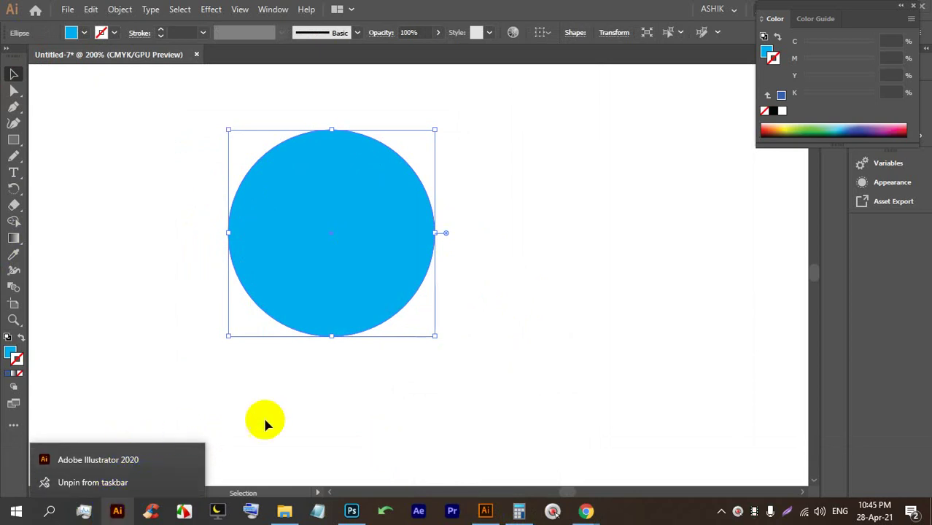
pyautogui.click(370, 391)
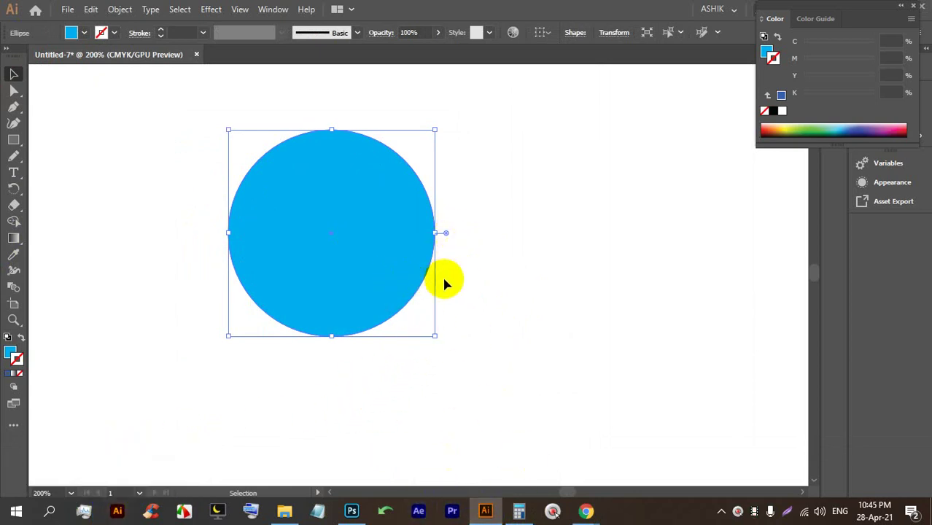
pyautogui.scroll(1, 446, 283)
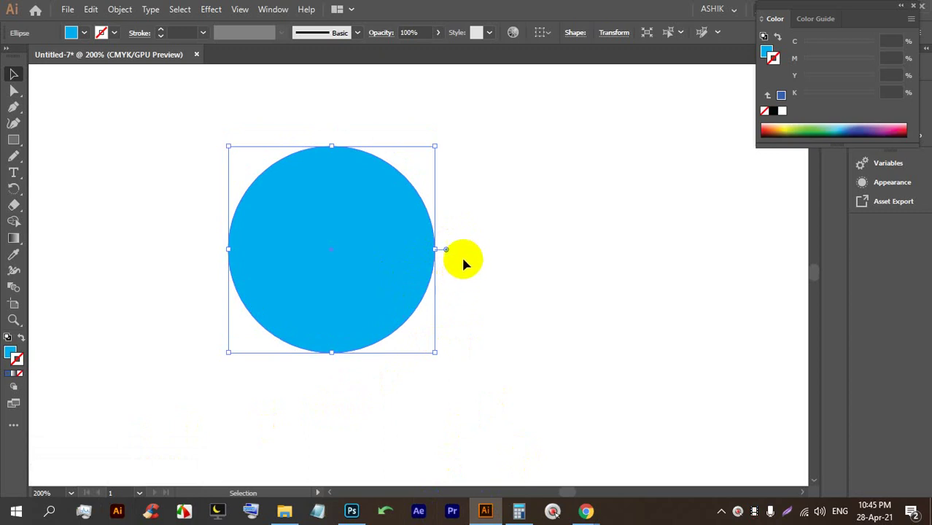
pyautogui.keyDown('alt'); pyautogui.scroll(-5, 461, 254); pyautogui.keyUp('alt')
pyautogui.keyDown('alt'); pyautogui.scroll(5, 439, 252); pyautogui.keyUp('alt')
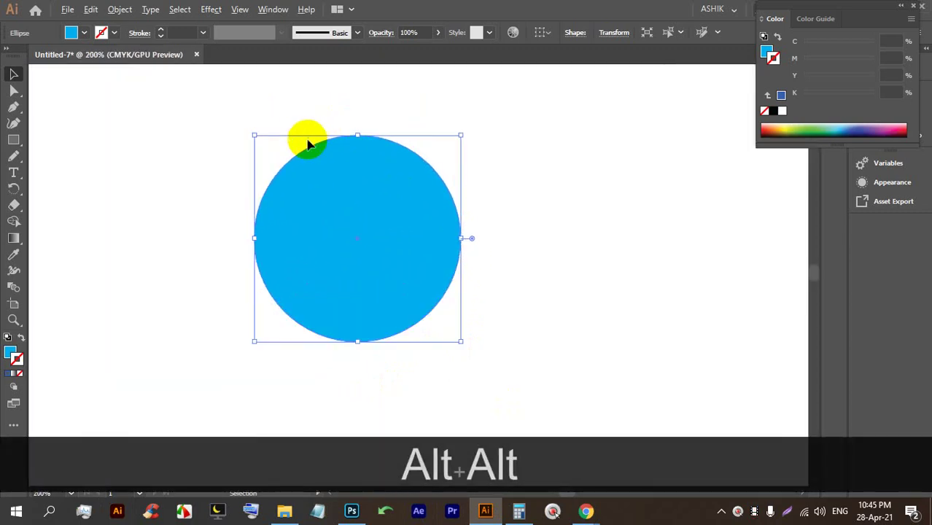
pyautogui.keyDown('alt'); pyautogui.scroll(1, 308, 144); pyautogui.keyUp('alt')
pyautogui.press('space')
pyautogui.moveTo(412, 317); pyautogui.dragTo(397, 279)
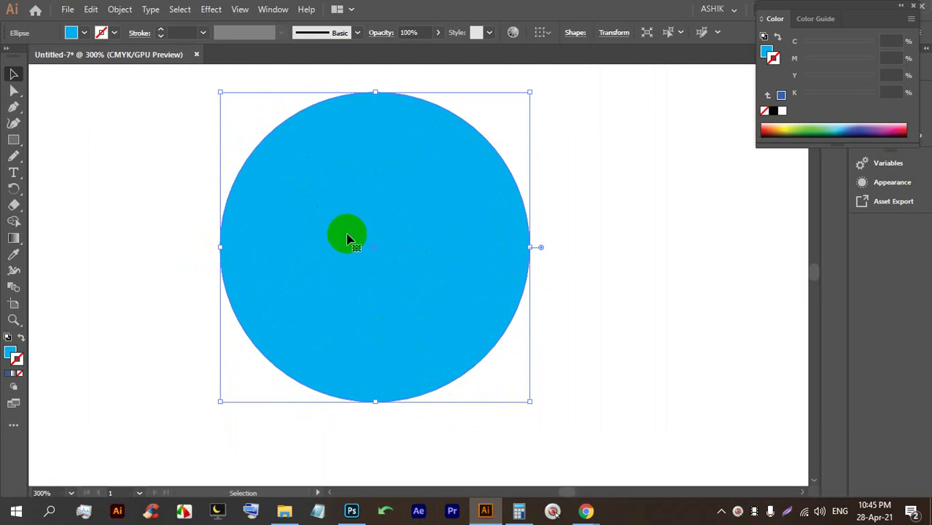
pyautogui.moveTo(425, 223); pyautogui.dragTo(388, 215)
pyautogui.moveTo(417, 56); pyautogui.dragTo(439, 45)
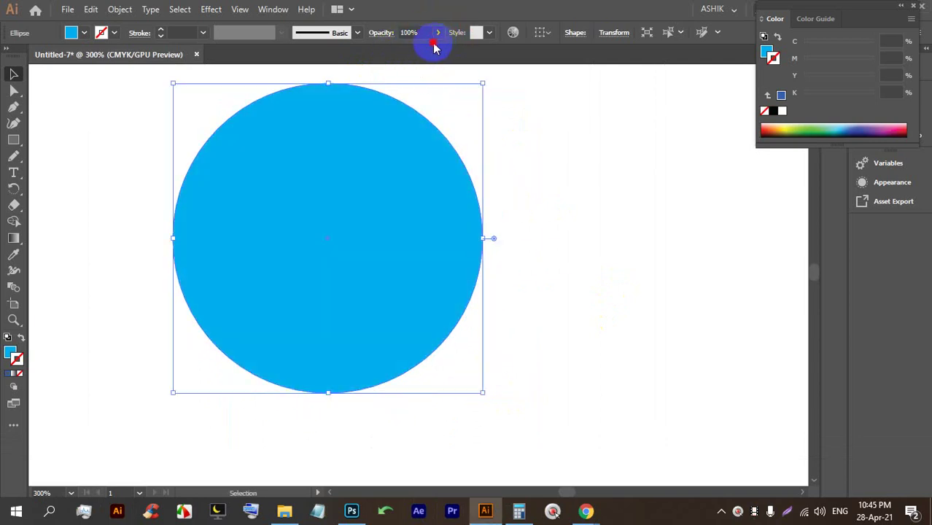
# Delete the blue circle and bring up the Rectangle tool's flyout of shape tools.
pyautogui.moveTo(640, 281); pyautogui.dragTo(308, 205)
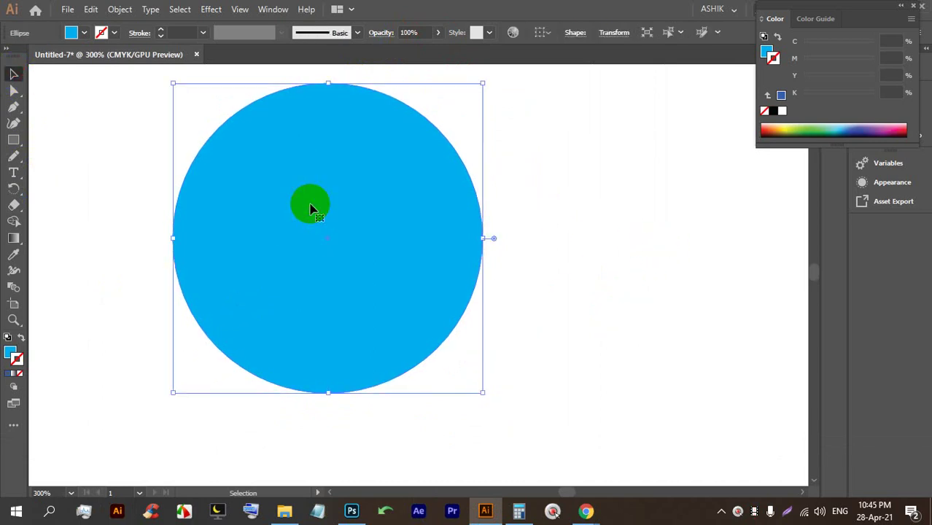
pyautogui.press('BackSpace')
pyautogui.click(14, 141)
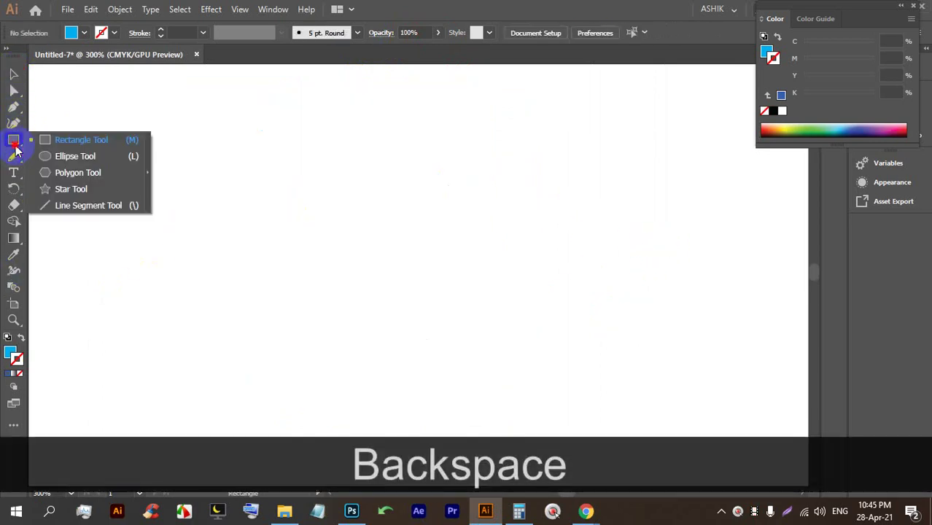
# With the Polygon tool, drag out a hexagon and create a 14-sided polygon.
pyautogui.click(82, 176)
pyautogui.moveTo(297, 207); pyautogui.dragTo(389, 246)
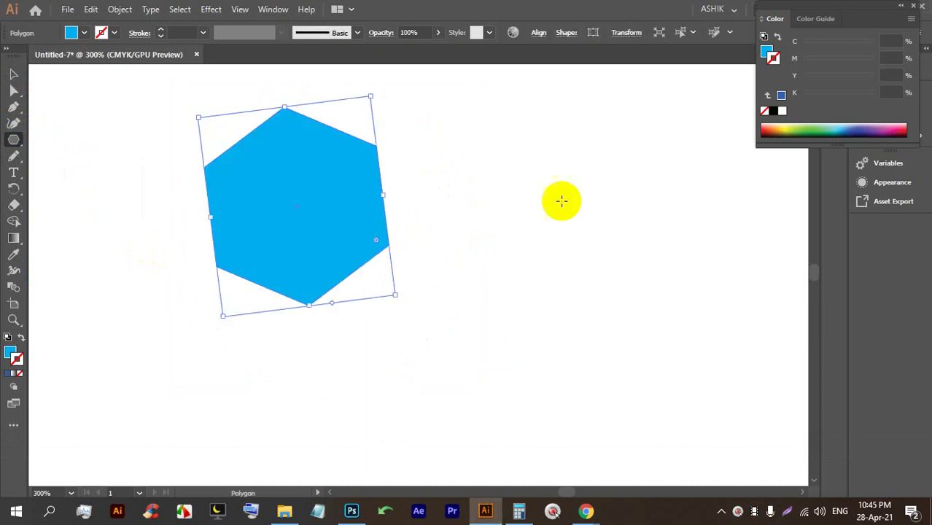
pyautogui.click(507, 213)
pyautogui.doubleClick(471, 251)
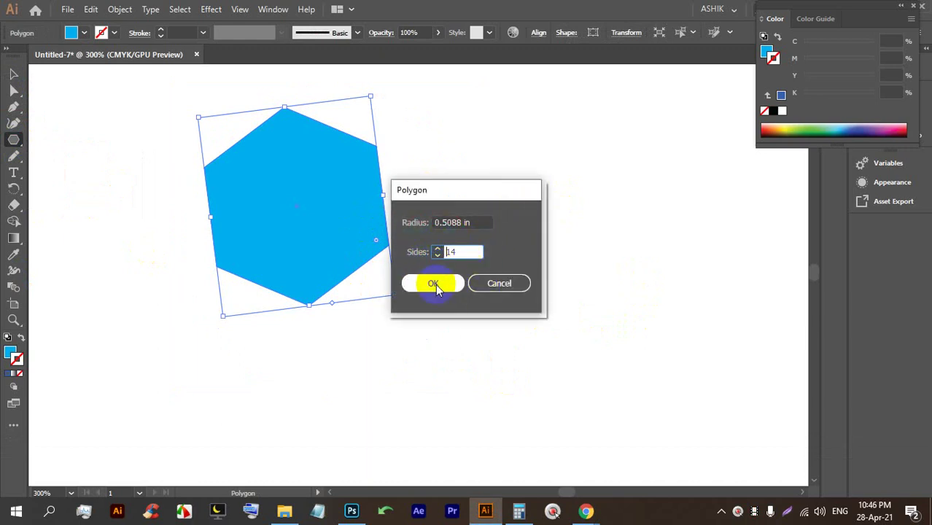
pyautogui.click(434, 284)
# Select both polygons together and delete them.
pyautogui.click(14, 75)
pyautogui.click(370, 316)
pyautogui.moveTo(562, 395); pyautogui.dragTo(222, 172)
pyautogui.press('BackSpace')
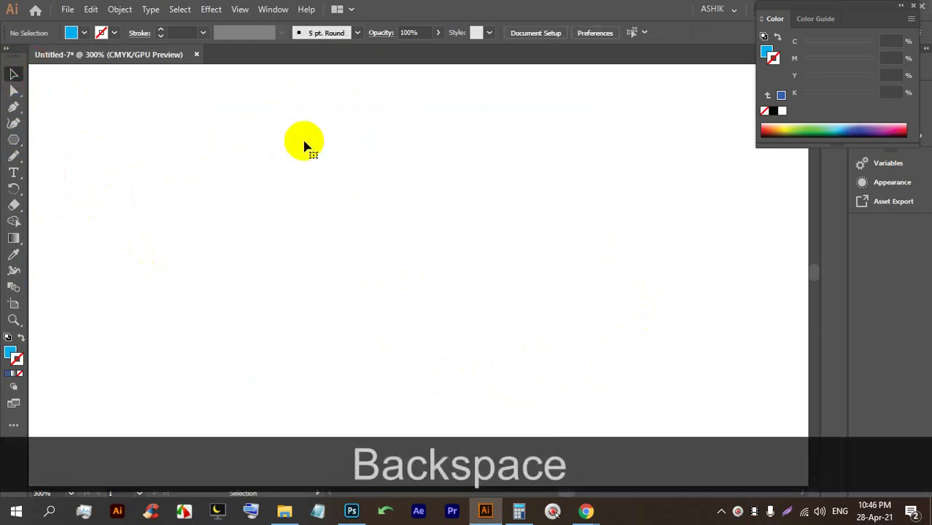
# Drag out a polygon and adjust its sides with the arrow keys to make a pentagon.
pyautogui.click(17, 140)
pyautogui.moveTo(294, 165); pyautogui.dragTo(323, 250)
pyautogui.press('Down')
pyautogui.press('Down')
pyautogui.press('Down')
pyautogui.press('Down')
pyautogui.press('Down')
pyautogui.press('Down')
pyautogui.press('Down')
pyautogui.press('Down')
pyautogui.press('Down')
pyautogui.press('Down')
pyautogui.press('Up')
pyautogui.press('Up')
pyautogui.press('Up')
pyautogui.press('Up')
pyautogui.press('Up')
pyautogui.press('Up')
pyautogui.press('Up')
pyautogui.press('Up')
pyautogui.press('Down')
pyautogui.press('Down')
pyautogui.press('Down')
pyautogui.press('Down')
pyautogui.press('Up')
pyautogui.press('Up')
# With the Star tool, drag a 16-pointed star beside the pentagon.
pyautogui.press('Down')
pyautogui.press('Down')
pyautogui.press('Down')
pyautogui.press('Down')
pyautogui.press('Up')
pyautogui.press('Up')
pyautogui.press('Up')
pyautogui.press('Up')
pyautogui.press('Up')
pyautogui.press('Up')
pyautogui.press('Down')
pyautogui.press('Up')
pyautogui.press('Down')
pyautogui.press('Down')
pyautogui.moveTo(14, 140); pyautogui.dragTo(75, 188)
pyautogui.moveTo(483, 246); pyautogui.dragTo(486, 350)
pyautogui.press('Up')
pyautogui.press('Up')
pyautogui.press('Up')
pyautogui.press('Up')
pyautogui.press('Up')
pyautogui.press('Up')
pyautogui.press('Up')
pyautogui.press('Up')
pyautogui.press('Up')
pyautogui.press('Up')
pyautogui.press('Up')
pyautogui.press('Up')
pyautogui.press('Up')
pyautogui.press('Up')
pyautogui.press('Up')
pyautogui.press('Up')
pyautogui.press('Up')
pyautogui.press('Up')
pyautogui.press('Up')
pyautogui.press('Up')
pyautogui.press('Up')
pyautogui.press('Down')
pyautogui.press('Down')
pyautogui.press('Down')
pyautogui.press('Down')
pyautogui.press('Down')
pyautogui.press('Down')
pyautogui.press('Down')
pyautogui.press('Down')
pyautogui.press('Down')
pyautogui.press('Down')
pyautogui.press('Down')
pyautogui.press('Down')
pyautogui.press('Down')
pyautogui.press('Down')
pyautogui.press('Down')
pyautogui.press('Down')
pyautogui.press('Down')
pyautogui.press('Down')
pyautogui.press('Down')
pyautogui.press('Down')
pyautogui.press('Down')
pyautogui.press('Up')
pyautogui.press('Up')
pyautogui.press('Up')
pyautogui.press('Up')
pyautogui.press('Up')
pyautogui.press('Up')
pyautogui.press('Up')
pyautogui.press('Up')
pyautogui.press('Up')
pyautogui.press('Up')
pyautogui.press('Up')
pyautogui.press('Up')
pyautogui.press('Up')
pyautogui.press('Up')
pyautogui.press('Up')
pyautogui.press('Up')
pyautogui.press('Up')
pyautogui.press('Up')
pyautogui.press('Up')
pyautogui.press('Up')
pyautogui.press('Down')
pyautogui.press('Down')
pyautogui.press('Down')
pyautogui.press('Down')
pyautogui.press('Down')
pyautogui.press('Down')
pyautogui.press('Down')
pyautogui.press('Down')
pyautogui.press('Down')
pyautogui.press('Down')
pyautogui.press('Down')
pyautogui.press('Down')
pyautogui.press('Down')
pyautogui.press('Down')
pyautogui.press('Down')
pyautogui.press('Down')
pyautogui.press('Down')
pyautogui.press('Down')
pyautogui.press('Down')
pyautogui.press('Down')
pyautogui.press('Down')
pyautogui.press('Down')
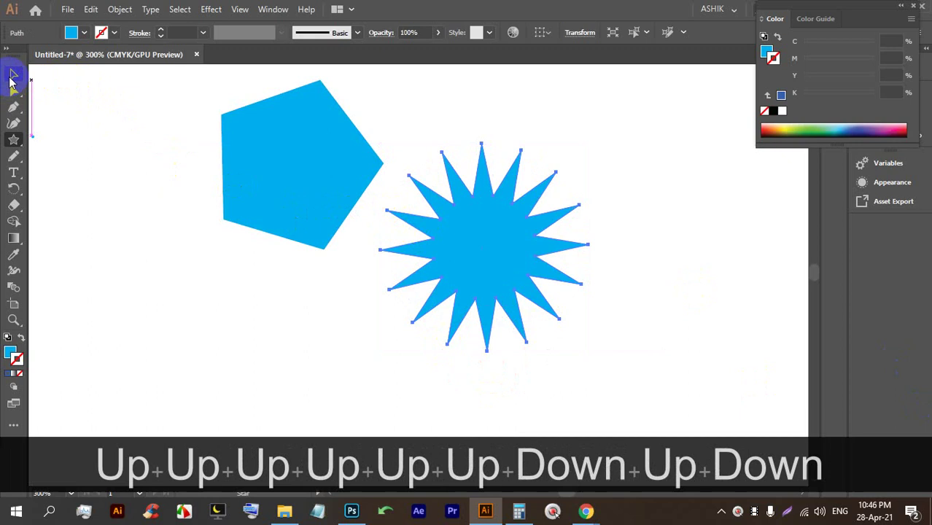
# Round all of the star's points with the Direct Selection live-corner widget.
pyautogui.click(12, 75)
pyautogui.click(688, 206)
pyautogui.keyDown('alt'); pyautogui.scroll(2, 538, 259); pyautogui.keyUp('alt')
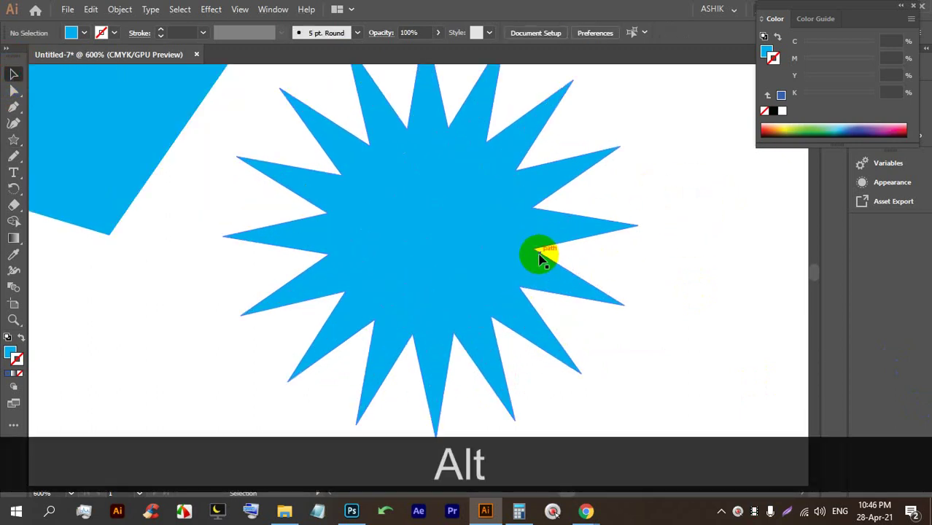
pyautogui.keyDown('alt'); pyautogui.scroll(-1, 515, 277); pyautogui.keyUp('alt')
pyautogui.click(462, 235)
pyautogui.click(13, 92)
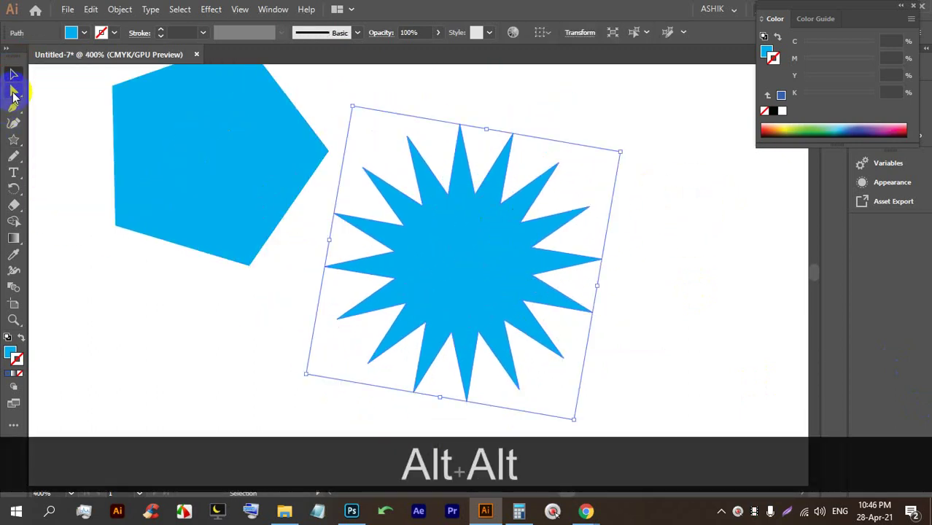
pyautogui.click(460, 136)
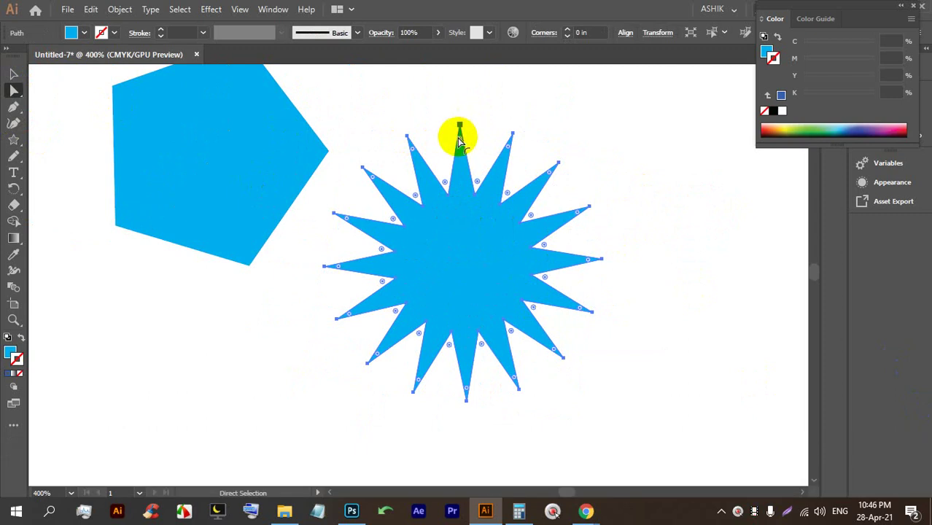
pyautogui.moveTo(460, 142); pyautogui.dragTo(464, 167)
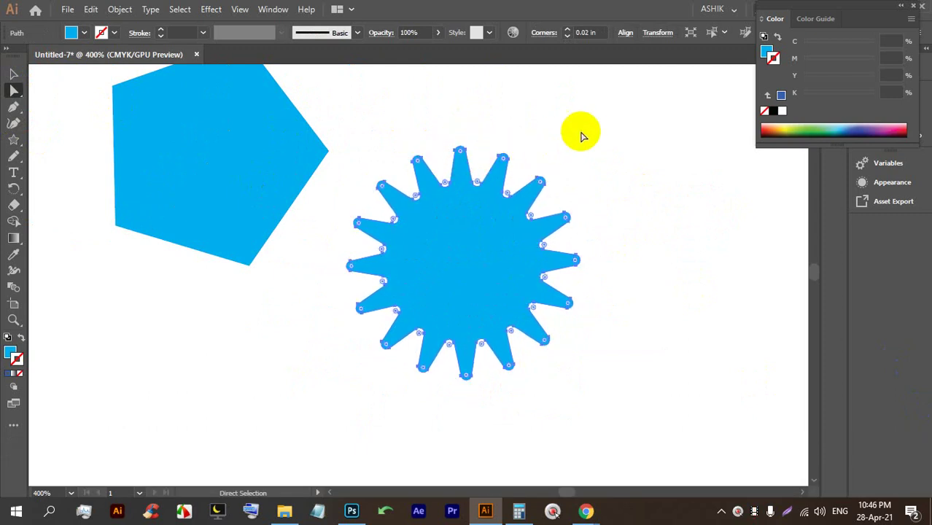
pyautogui.click(581, 133)
# Change the star's fill to a bright red swatch.
pyautogui.click(483, 252)
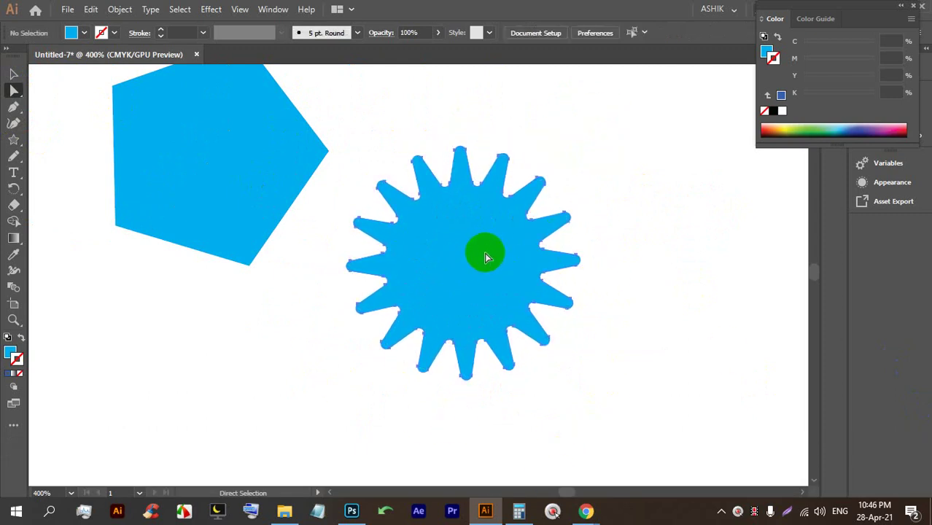
pyautogui.click(84, 33)
pyautogui.click(94, 56)
pyautogui.click(104, 59)
pyautogui.click(114, 57)
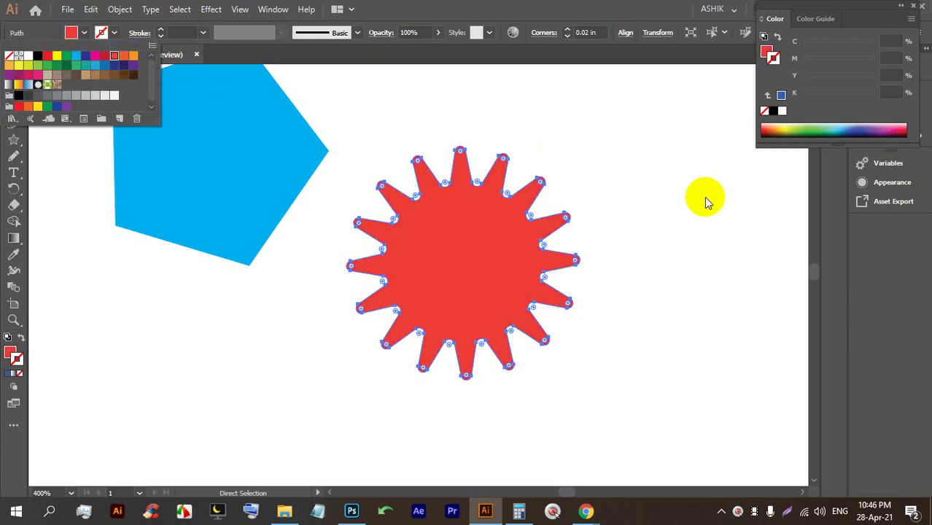
pyautogui.click(591, 213)
pyautogui.click(583, 257)
pyautogui.scroll(2, 576, 248)
pyautogui.scroll(-2, 418, 165)
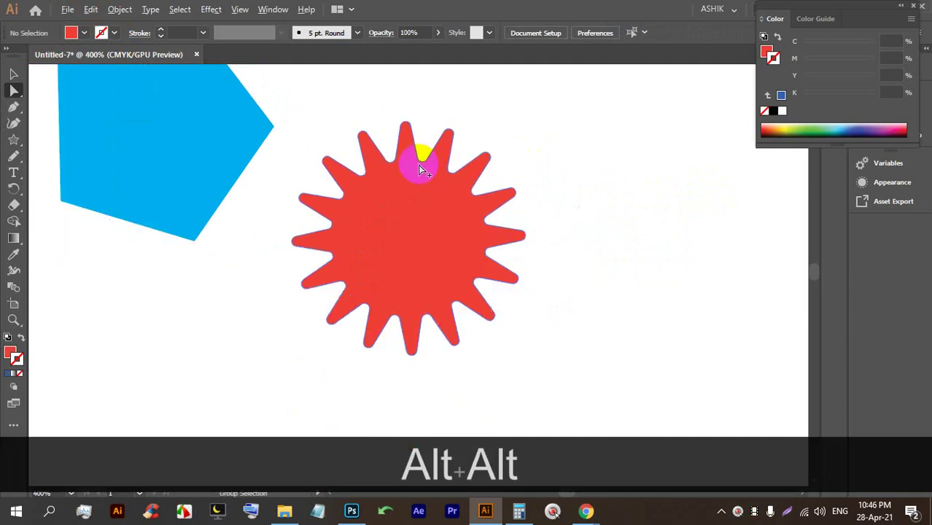
pyautogui.scroll(2, 454, 247)
pyautogui.scroll(2, 476, 281)
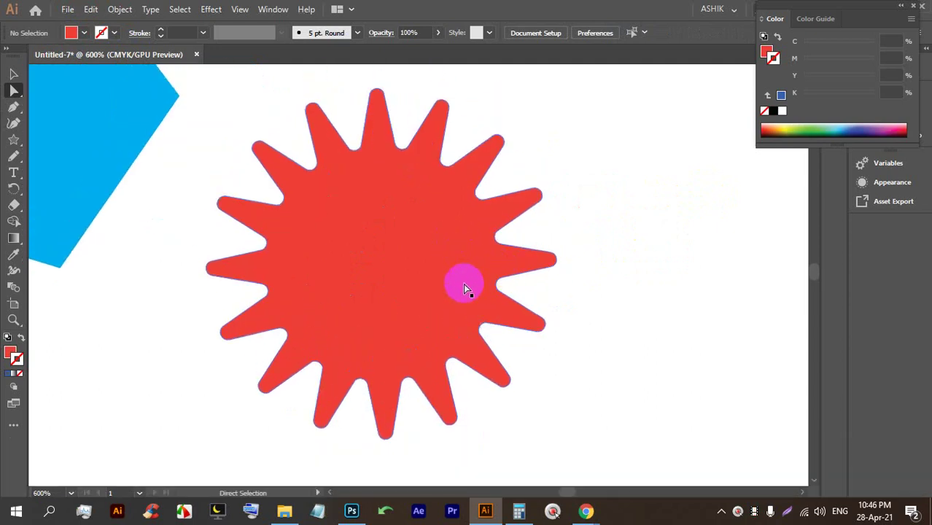
pyautogui.click(474, 374)
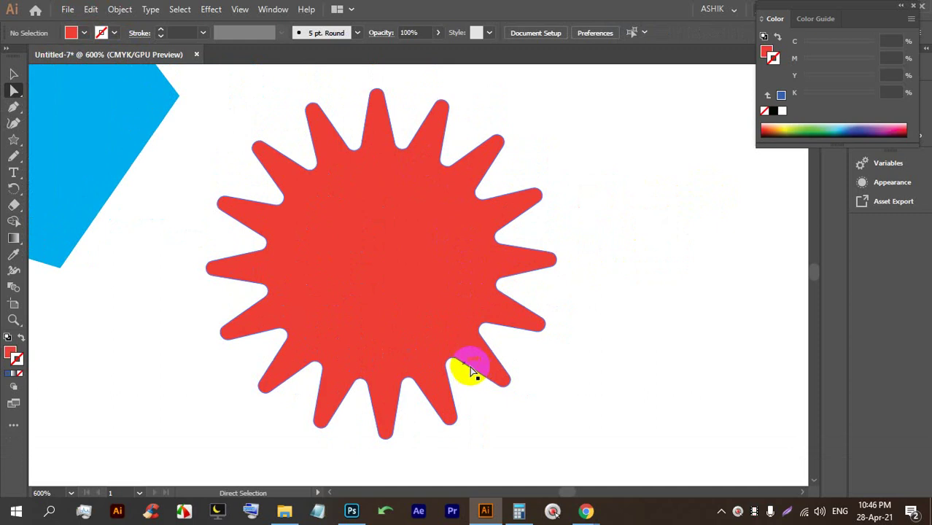
# Draw a larger star with more points, adjusting its point count with the arrow keys.
pyautogui.click(15, 140)
pyautogui.scroll(-3, 271, 202)
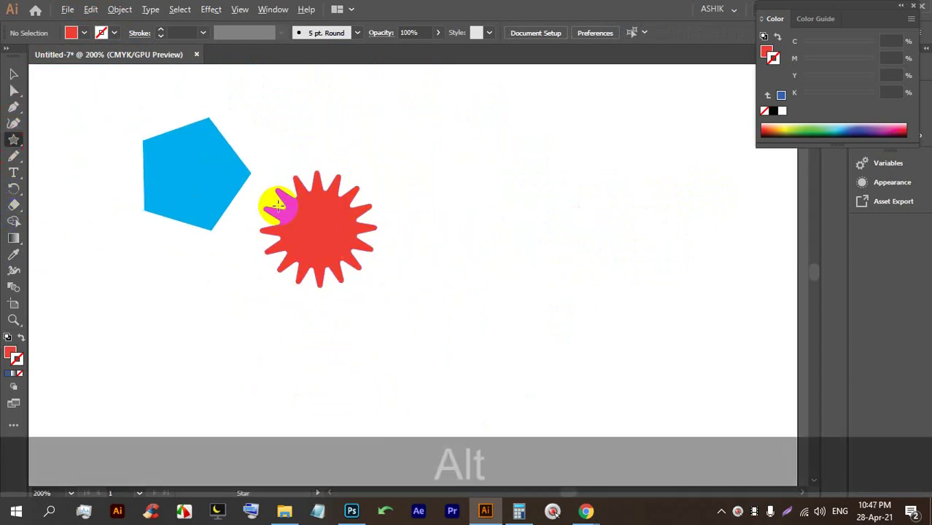
pyautogui.moveTo(491, 200)
pyautogui.mouseDown()
pyautogui.moveTo(573, 310)
pyautogui.moveTo(461, 350)
pyautogui.mouseUp()
pyautogui.press('Down')
pyautogui.press('Down')
pyautogui.press('Down')
pyautogui.press('Down')
pyautogui.press('Down')
pyautogui.press('Down')
pyautogui.press('Down')
pyautogui.press('Down')
pyautogui.press('Down')
pyautogui.press('Down')
pyautogui.press('Down')
pyautogui.press('Down')
pyautogui.press('Down')
pyautogui.press('Up')
pyautogui.press('Up')
pyautogui.press('Up')
pyautogui.press('Up')
pyautogui.press('Up')
pyautogui.press('Up')
pyautogui.press('Up')
pyautogui.press('Up')
pyautogui.press('Up')
pyautogui.press('Up')
pyautogui.press('Up')
pyautogui.press('Up')
pyautogui.press('Up')
pyautogui.press('Up')
pyautogui.press('Up')
pyautogui.press('Up')
pyautogui.press('Up')
pyautogui.press('Up')
pyautogui.press('Up')
pyautogui.press('Up')
pyautogui.press('Up')
pyautogui.press('Up')
pyautogui.press('Up')
pyautogui.scroll(-3, 496, 310)
pyautogui.scroll(2, 533, 279)
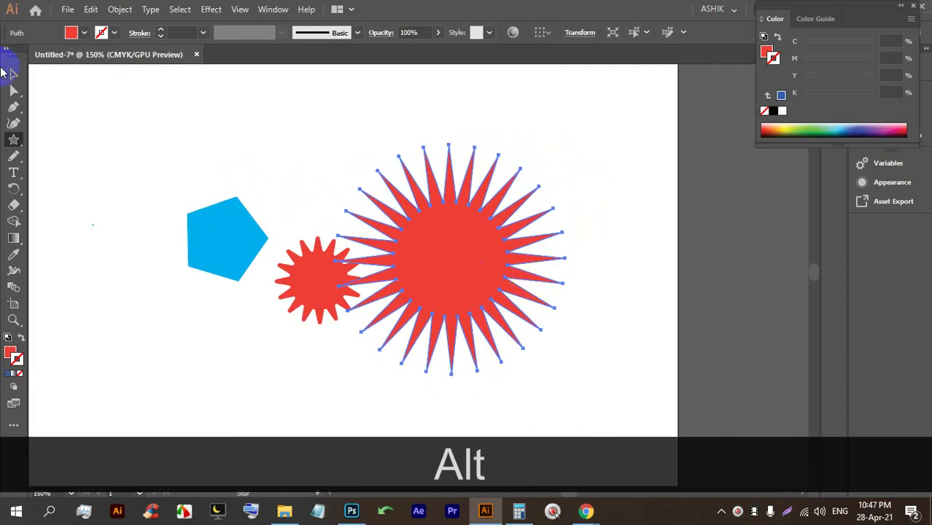
# Move the big star further right and round its spikes with the live-corner widget.
pyautogui.click(11, 78)
pyautogui.moveTo(402, 215); pyautogui.dragTo(515, 222)
pyautogui.scroll(1, 514, 222)
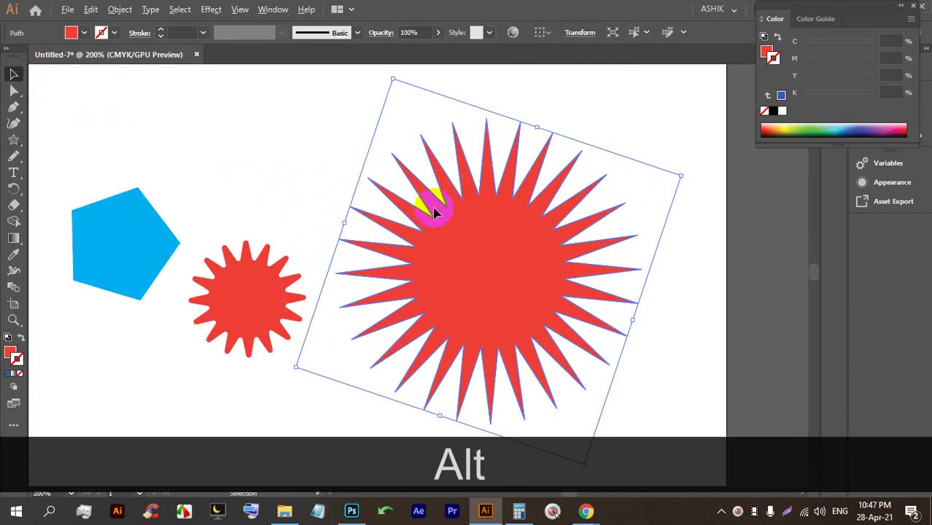
pyautogui.click(11, 93)
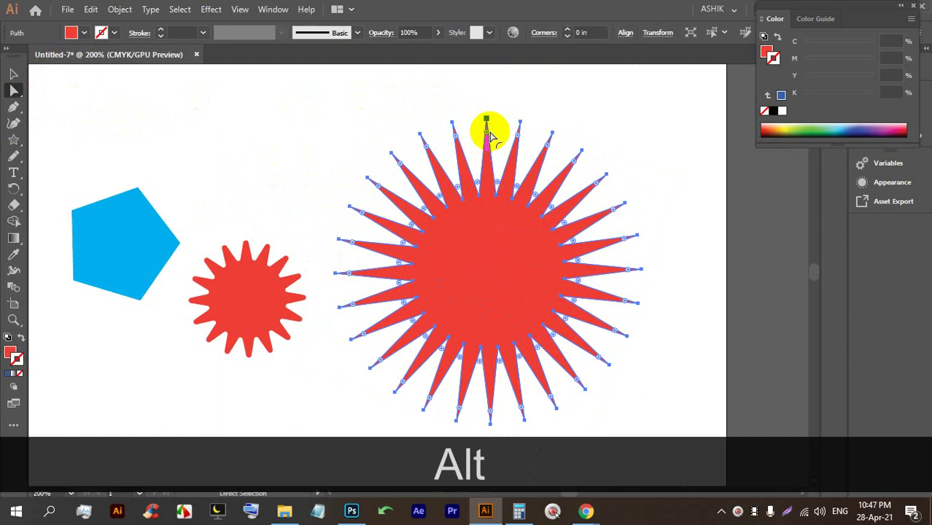
pyautogui.moveTo(487, 136); pyautogui.dragTo(457, 115)
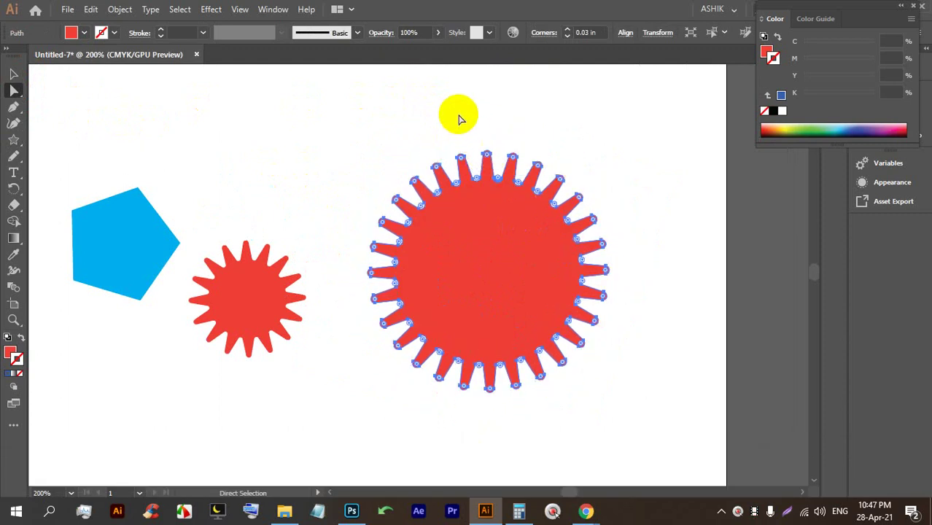
pyautogui.click(485, 98)
pyautogui.scroll(-2, 511, 211)
pyautogui.scroll(1, 553, 239)
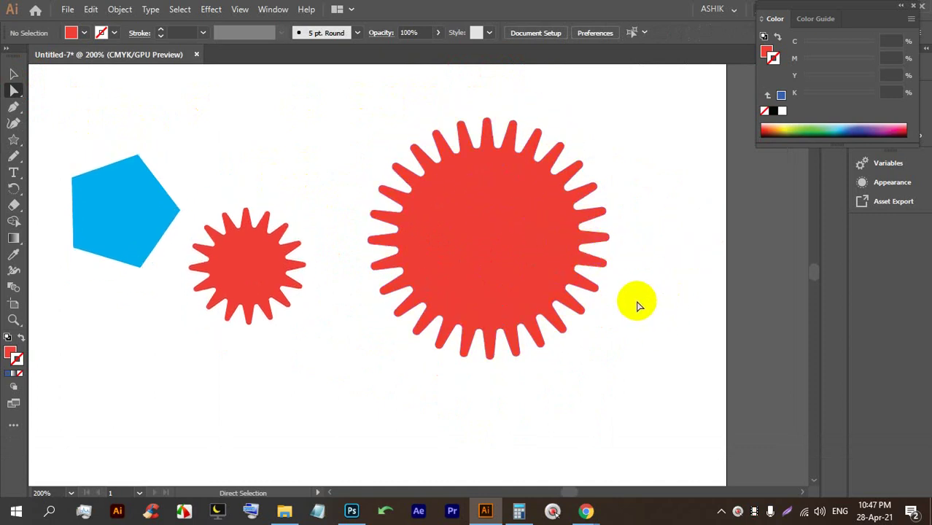
# Draw a small star near the bottom, adjusting its point count.
pyautogui.click(13, 140)
pyautogui.moveTo(324, 337); pyautogui.dragTo(319, 384)
pyautogui.press('Up')
pyautogui.press('Up')
pyautogui.press('Up')
pyautogui.press('Up')
pyautogui.press('Up')
pyautogui.press('Up')
pyautogui.press('Up')
pyautogui.press('Up')
pyautogui.press('Up')
pyautogui.press('Up')
pyautogui.press('Up')
pyautogui.press('Up')
pyautogui.press('Up')
pyautogui.press('Up')
pyautogui.press('Up')
pyautogui.press('Up')
pyautogui.press('Up')
pyautogui.press('Up')
pyautogui.press('Up')
pyautogui.press('Up')
pyautogui.press('Down')
pyautogui.press('Down')
pyautogui.press('Down')
pyautogui.press('Down')
pyautogui.press('Down')
pyautogui.press('Down')
pyautogui.press('Down')
pyautogui.press('Down')
pyautogui.press('Down')
pyautogui.press('Down')
pyautogui.press('Down')
pyautogui.press('Down')
pyautogui.press('Down')
pyautogui.press('Down')
pyautogui.press('Down')
pyautogui.press('Down')
pyautogui.press('Down')
pyautogui.press('Down')
pyautogui.press('Down')
pyautogui.press('Down')
# Draw a small heptagon and turn the star into a dense starburst.
pyautogui.press('Down')
pyautogui.press('Down')
pyautogui.press('Down')
pyautogui.press('Down')
pyautogui.press('Down')
pyautogui.press('Down')
pyautogui.press('Down')
pyautogui.press('Down')
pyautogui.press('Down')
pyautogui.press('Down')
pyautogui.press('Down')
pyautogui.press('Down')
pyautogui.press('Down')
pyautogui.press('Down')
pyautogui.press('Down')
pyautogui.press('Down')
pyautogui.press('Down')
pyautogui.press('Down')
pyautogui.press('Down')
pyautogui.press('Down')
pyautogui.press('Down')
pyautogui.press('Down')
pyautogui.press('Down')
pyautogui.press('Up')
pyautogui.press('Up')
pyautogui.press('Up')
pyautogui.press('Up')
pyautogui.press('Up')
pyautogui.press('Up')
pyautogui.press('Up')
pyautogui.press('Up')
pyautogui.press('Up')
pyautogui.press('Up')
pyautogui.press('Up')
pyautogui.press('Up')
pyautogui.press('Up')
pyautogui.press('Up')
pyautogui.press('Up')
pyautogui.press('Up')
pyautogui.press('Up')
pyautogui.press('Up')
pyautogui.press('Up')
pyautogui.press('Up')
pyautogui.press('Up')
pyautogui.press('Up')
pyautogui.moveTo(13, 145); pyautogui.dragTo(82, 171)
pyautogui.moveTo(248, 139); pyautogui.dragTo(275, 205)
pyautogui.press('Up')
pyautogui.press('Up')
pyautogui.press('Up')
pyautogui.press('Up')
pyautogui.press('Up')
pyautogui.press('Up')
pyautogui.press('Down')
pyautogui.press('Down')
pyautogui.press('Down')
pyautogui.press('Down')
pyautogui.press('Down')
pyautogui.press('Down')
pyautogui.press('Down')
pyautogui.press('Down')
pyautogui.press('Up')
pyautogui.press('Up')
pyautogui.press('Up')
pyautogui.press('Up')
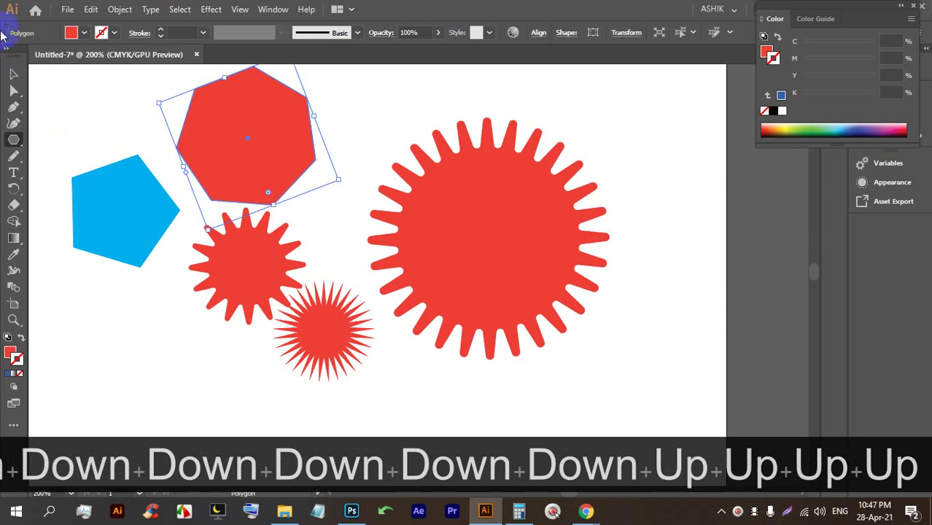
# Marquee-select all the polygons and stars and delete them.
pyautogui.click(14, 74)
pyautogui.scroll(-3, 344, 245)
pyautogui.click(483, 302)
pyautogui.moveTo(482, 302); pyautogui.dragTo(204, 190)
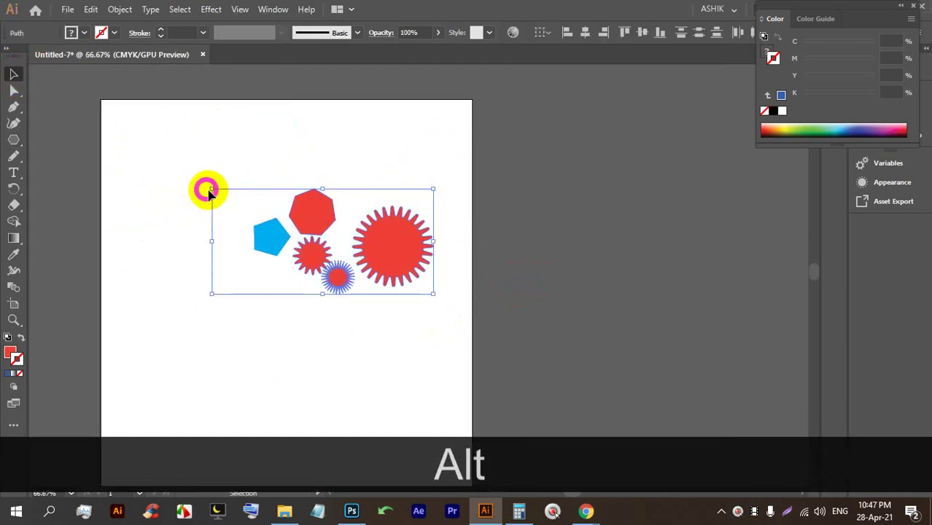
pyautogui.press('BackSpace')
pyautogui.scroll(3, 435, 265)
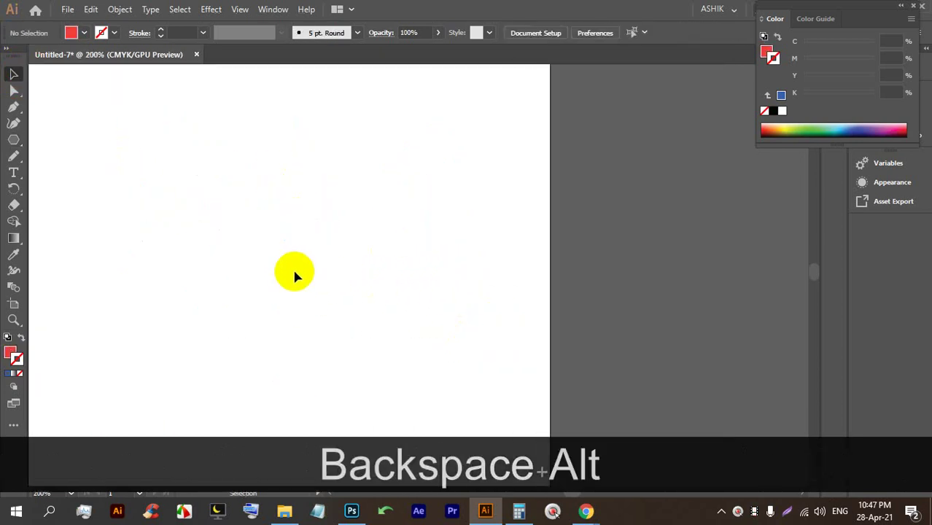
pyautogui.moveTo(11, 156); pyautogui.dragTo(11, 156)
pyautogui.click(12, 141)
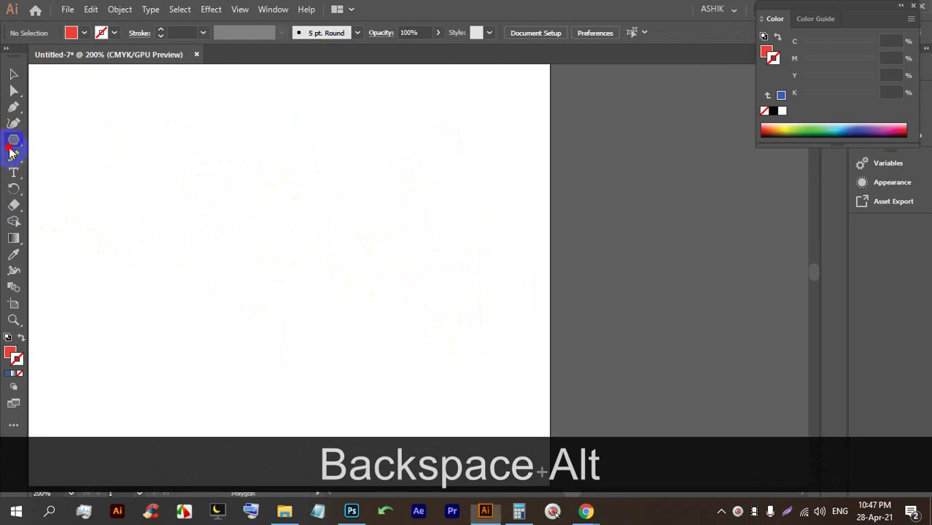
pyautogui.moveTo(13, 109); pyautogui.dragTo(71, 107)
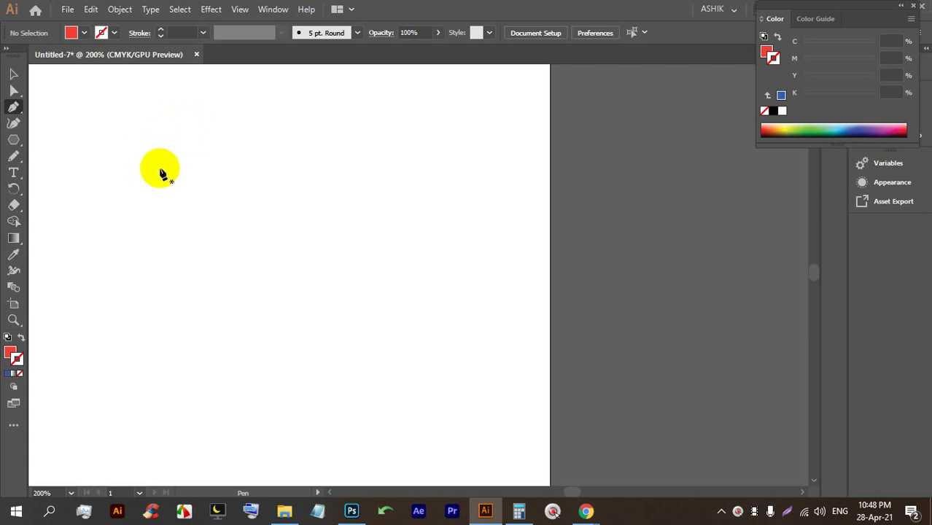
pyautogui.click(137, 223)
pyautogui.click(322, 106)
pyautogui.moveTo(454, 149); pyautogui.dragTo(490, 194)
pyautogui.moveTo(408, 254); pyautogui.dragTo(461, 191)
pyautogui.moveTo(522, 135); pyautogui.dragTo(523, 183)
pyautogui.moveTo(592, 271); pyautogui.dragTo(628, 188)
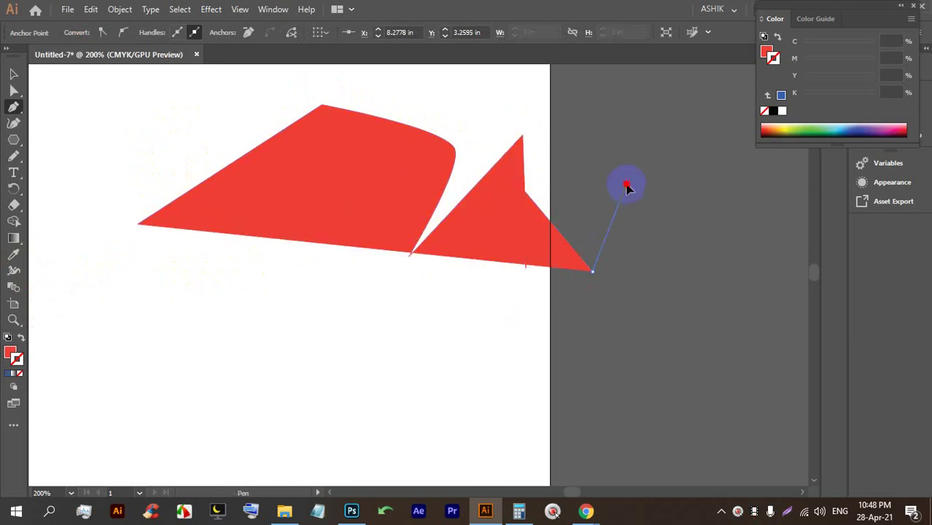
pyautogui.click(628, 188)
pyautogui.moveTo(664, 272); pyautogui.dragTo(642, 295)
pyautogui.moveTo(525, 299); pyautogui.dragTo(493, 302)
pyautogui.click(475, 219)
pyautogui.click(476, 319)
pyautogui.moveTo(419, 285); pyautogui.dragTo(402, 279)
pyautogui.moveTo(373, 195); pyautogui.dragTo(394, 165)
pyautogui.moveTo(311, 247); pyautogui.dragTo(291, 266)
pyautogui.moveTo(326, 160); pyautogui.dragTo(323, 162)
pyautogui.click(192, 287)
pyautogui.click(149, 352)
pyautogui.moveTo(517, 421); pyautogui.dragTo(239, 270)
pyautogui.click(137, 223)
pyautogui.click(14, 73)
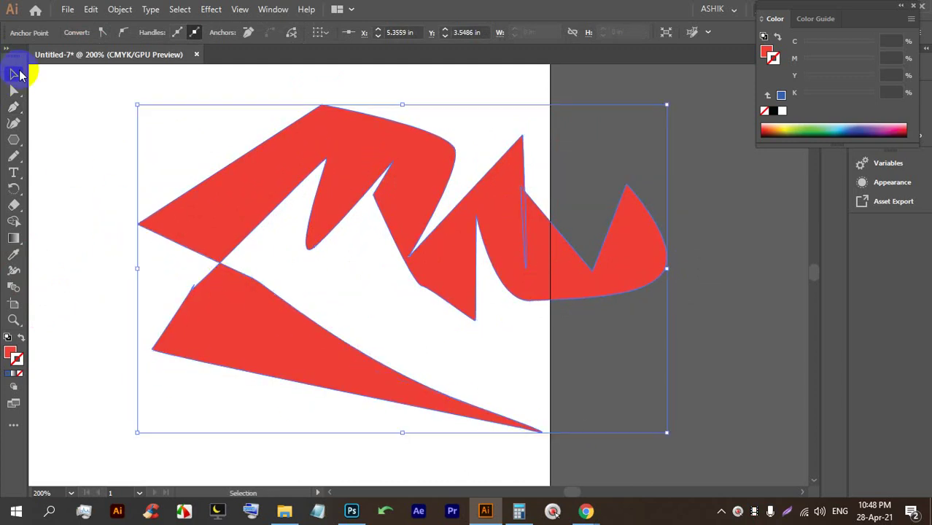
pyautogui.click(215, 149)
pyautogui.press('BackSpace')
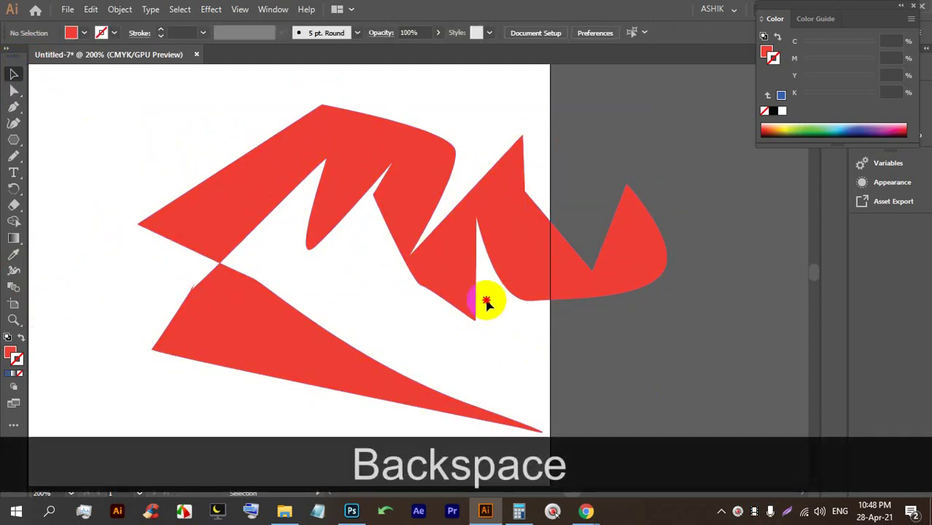
pyautogui.click(416, 246)
pyautogui.press('Insert')
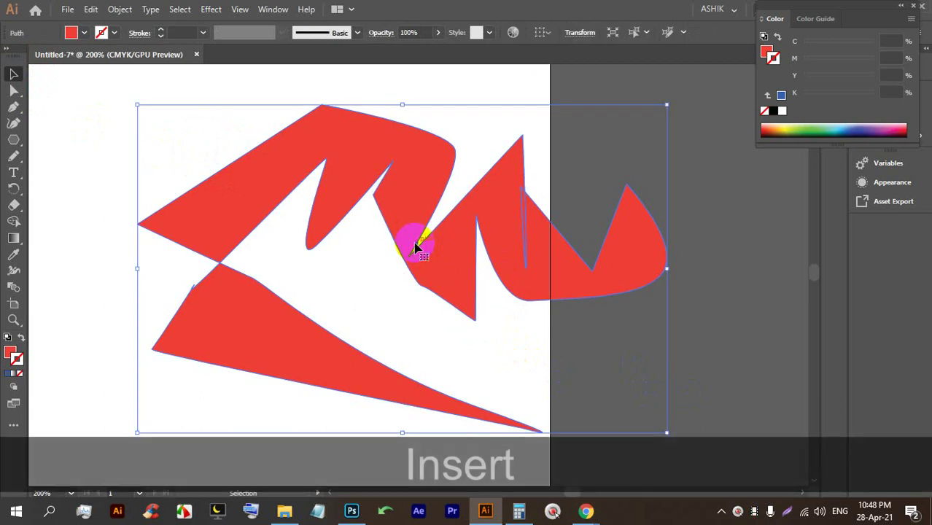
pyautogui.press('BackSpace')
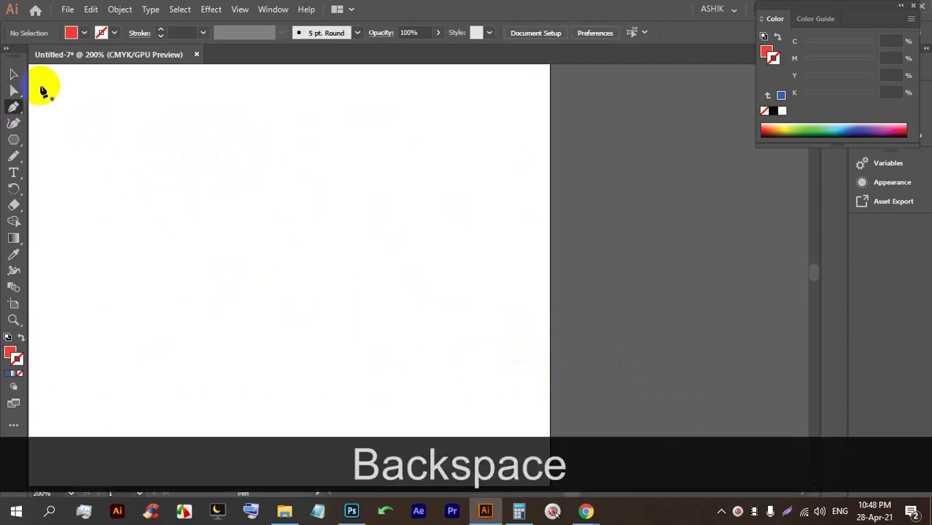
# Set the fill to None and the stroke colour to black.
pyautogui.click(84, 34)
pyautogui.click(106, 36)
pyautogui.click(30, 56)
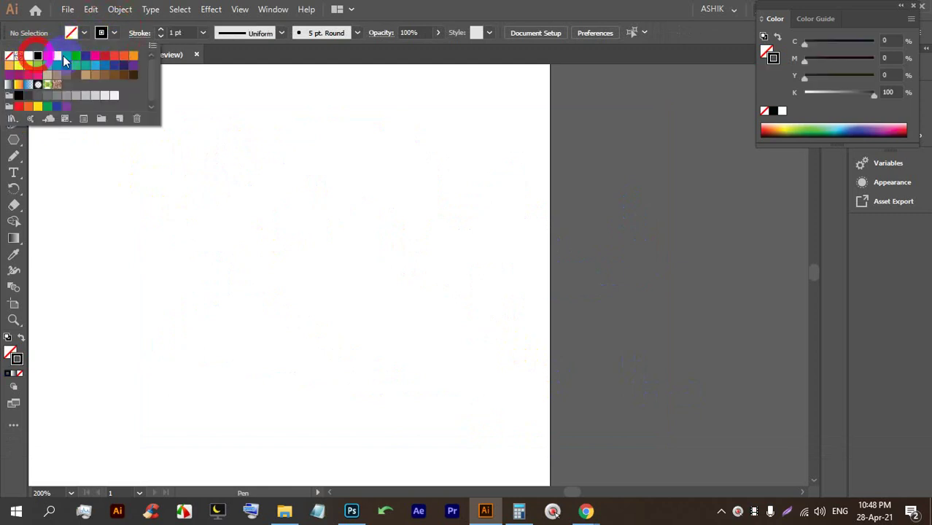
pyautogui.click(441, 16)
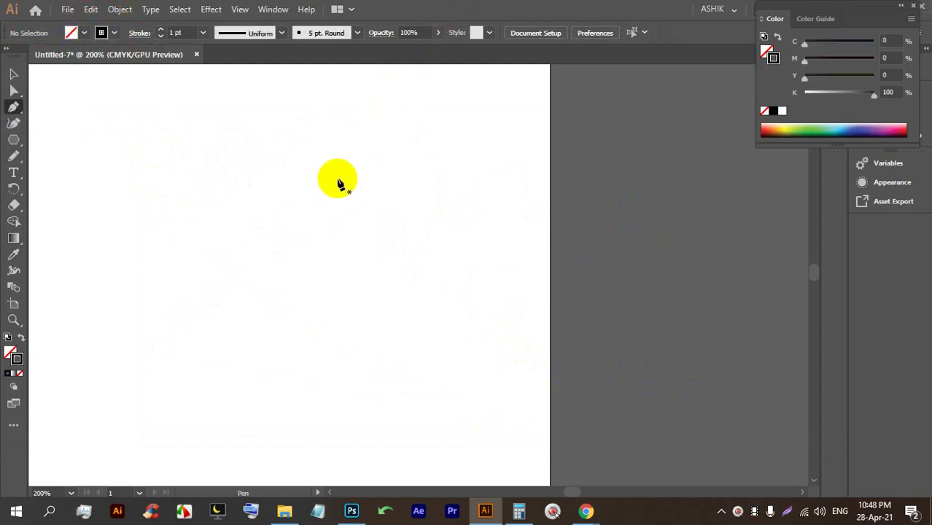
# Start the Pen path with anchors and curves forming a wavy edge across the top.
pyautogui.click(111, 136)
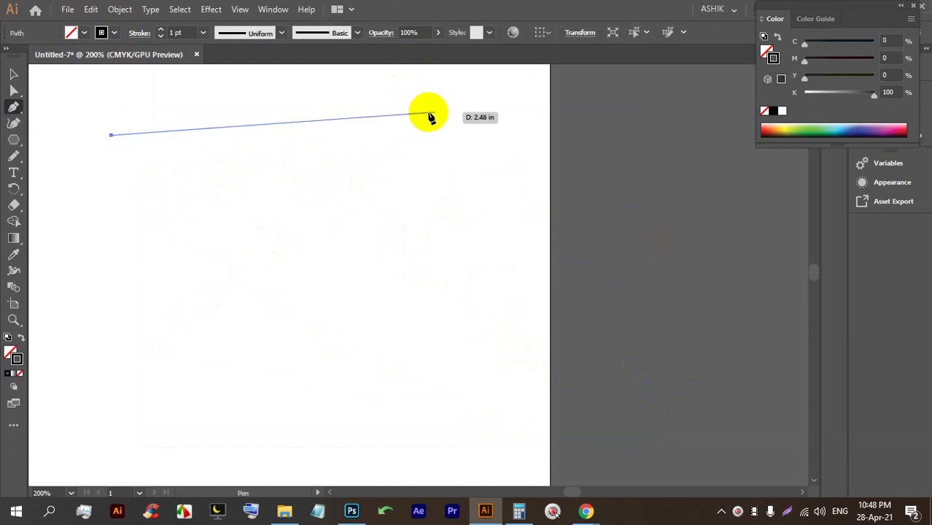
pyautogui.click(468, 131)
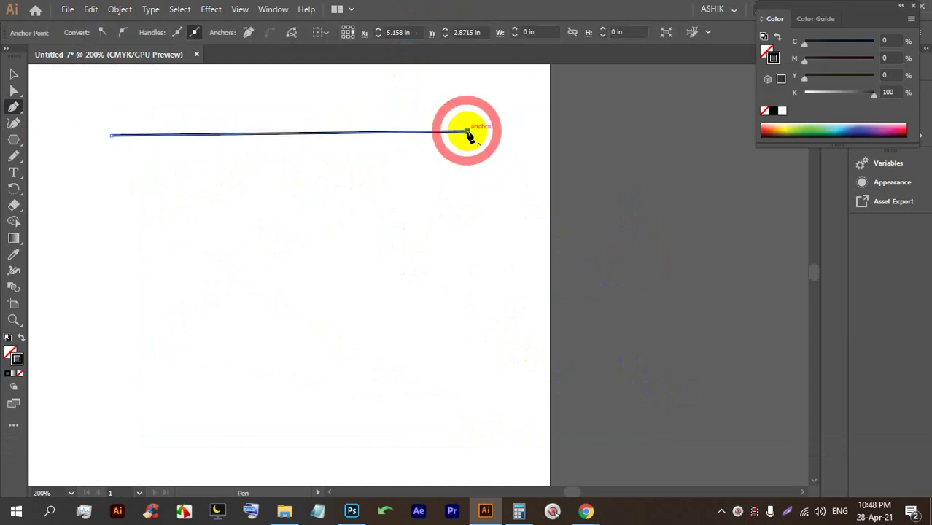
pyautogui.click(108, 336)
pyautogui.moveTo(459, 355); pyautogui.dragTo(545, 216)
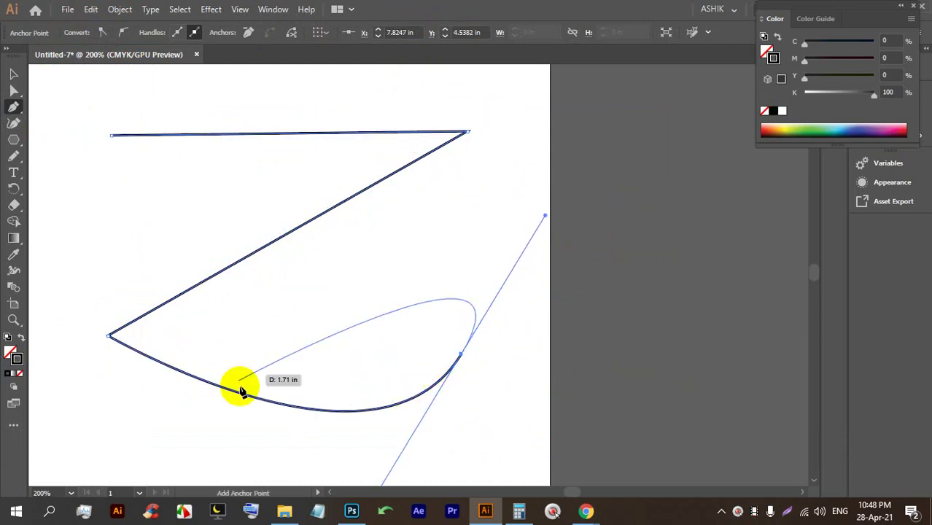
pyautogui.moveTo(441, 224); pyautogui.dragTo(285, 262)
pyautogui.moveTo(558, 146); pyautogui.dragTo(474, 173)
pyautogui.moveTo(552, 108); pyautogui.dragTo(484, 126)
pyautogui.moveTo(434, 94); pyautogui.dragTo(385, 108)
pyautogui.moveTo(314, 79)
pyautogui.mouseDown()
pyautogui.moveTo(271, 92)
pyautogui.moveTo(183, 88)
pyautogui.moveTo(112, 105)
pyautogui.moveTo(73, 129)
pyautogui.mouseUp()
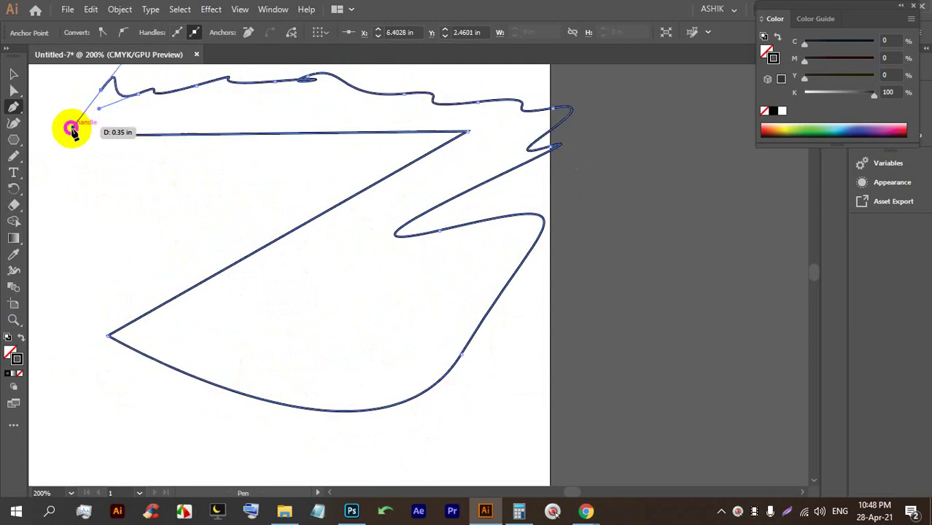
pyautogui.moveTo(55, 207); pyautogui.dragTo(129, 182)
pyautogui.moveTo(199, 152); pyautogui.dragTo(219, 150)
pyautogui.moveTo(258, 155); pyautogui.dragTo(254, 183)
pyautogui.moveTo(334, 162); pyautogui.dragTo(376, 160)
pyautogui.click(403, 148)
pyautogui.moveTo(305, 171); pyautogui.dragTo(219, 197)
pyautogui.moveTo(184, 215); pyautogui.dragTo(217, 196)
# Continue the path down the left, along the bottom, up to a tall peak, and close it.
pyautogui.click(106, 312)
pyautogui.moveTo(89, 397)
pyautogui.mouseDown()
pyautogui.moveTo(94, 382)
pyautogui.moveTo(97, 392)
pyautogui.mouseUp()
pyautogui.moveTo(127, 403); pyautogui.dragTo(128, 390)
pyautogui.moveTo(179, 406); pyautogui.dragTo(180, 416)
pyautogui.click(266, 428)
pyautogui.moveTo(320, 424); pyautogui.dragTo(438, 419)
pyautogui.moveTo(483, 380); pyautogui.dragTo(530, 363)
pyautogui.moveTo(527, 306); pyautogui.dragTo(537, 298)
pyautogui.click(576, 244)
pyautogui.moveTo(564, 226); pyautogui.dragTo(510, 202)
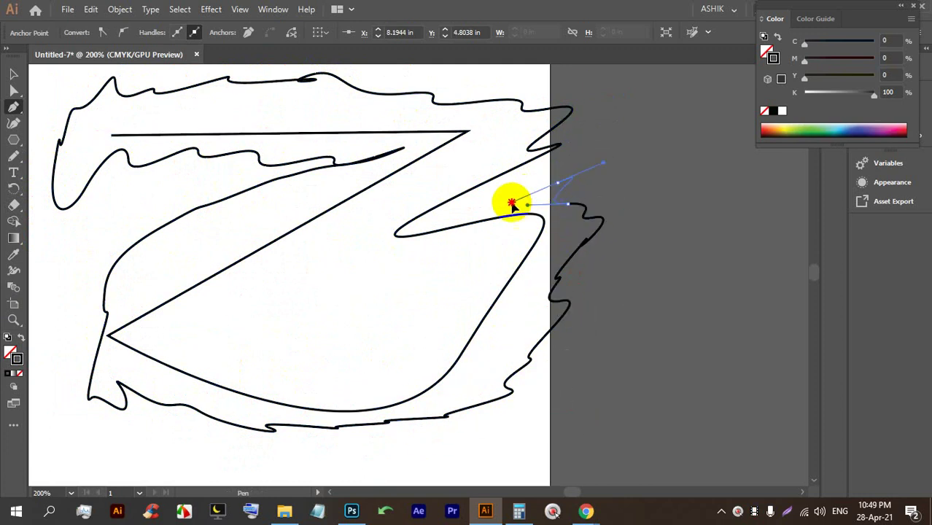
pyautogui.moveTo(552, 108); pyautogui.dragTo(577, 29)
pyautogui.moveTo(594, 156); pyautogui.dragTo(592, 156)
pyautogui.click(584, 153)
pyautogui.moveTo(562, 101); pyautogui.dragTo(437, 79)
pyautogui.scroll(3, 437, 79)
pyautogui.moveTo(352, 173); pyautogui.dragTo(323, 86)
pyautogui.moveTo(267, 202); pyautogui.dragTo(291, 198)
pyautogui.moveTo(79, 253); pyautogui.dragTo(59, 265)
pyautogui.moveTo(110, 306); pyautogui.dragTo(113, 290)
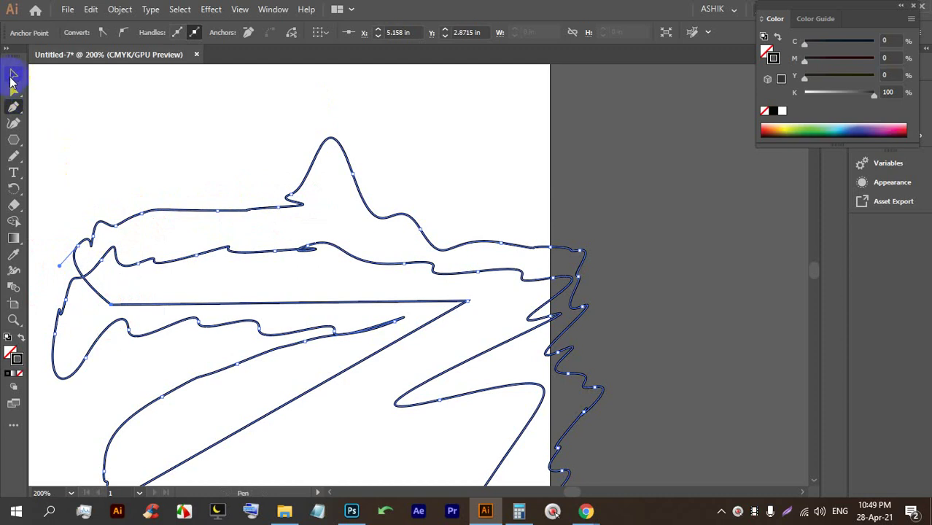
# Select the finished freeform outline path.
pyautogui.click(13, 75)
pyautogui.scroll(-10, 197, 139)
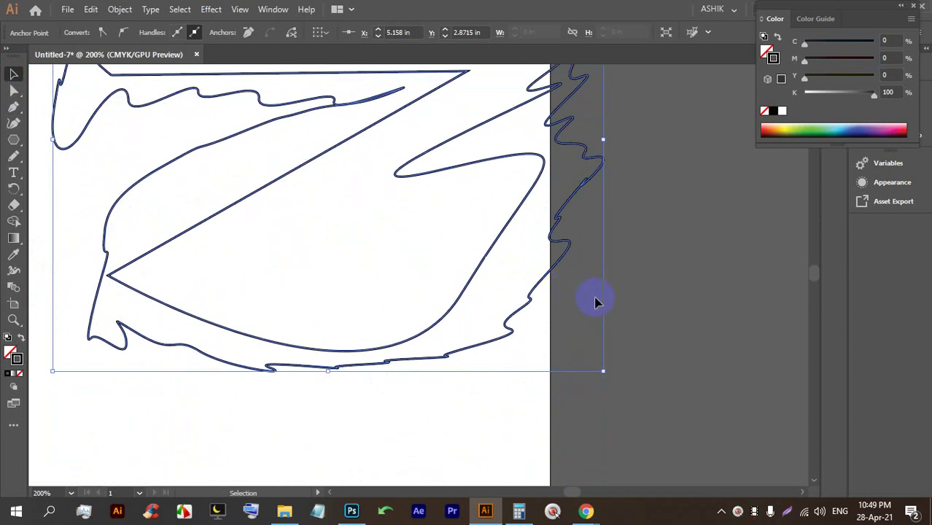
pyautogui.click(417, 249)
# Select and delete the freeform outline path.
pyautogui.hotkey('ctrl', 'a')
pyautogui.press('BackSpace')
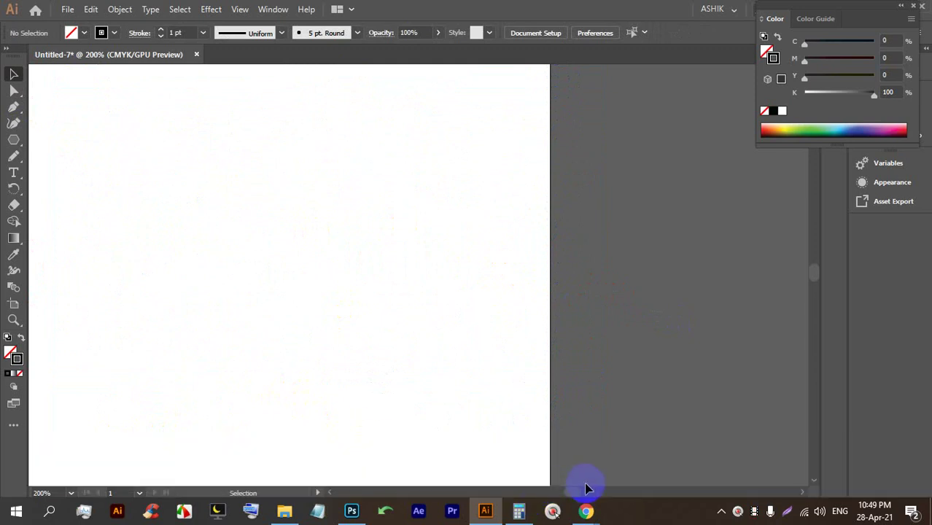
pyautogui.click(567, 494)
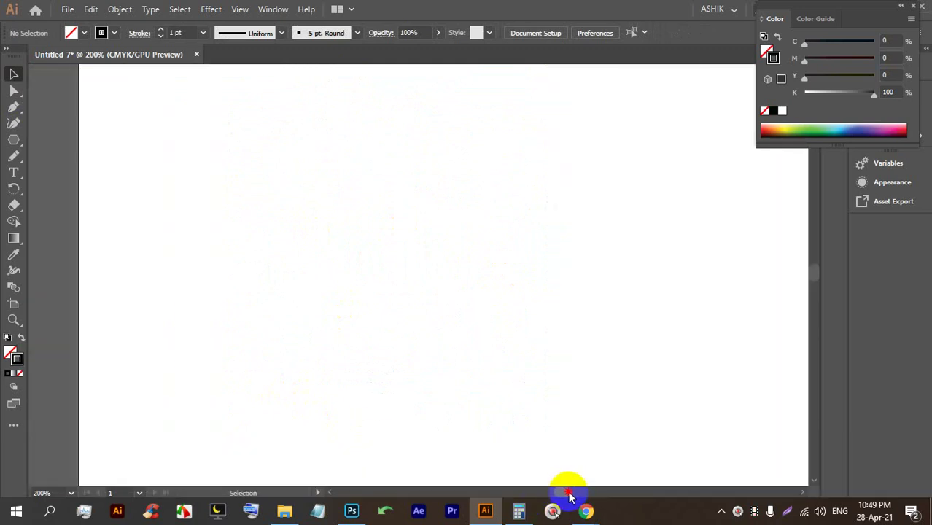
# Switch to the Paintbrush Tool, paint four test strokes, then select and delete them.
pyautogui.rightClick(20, 157)
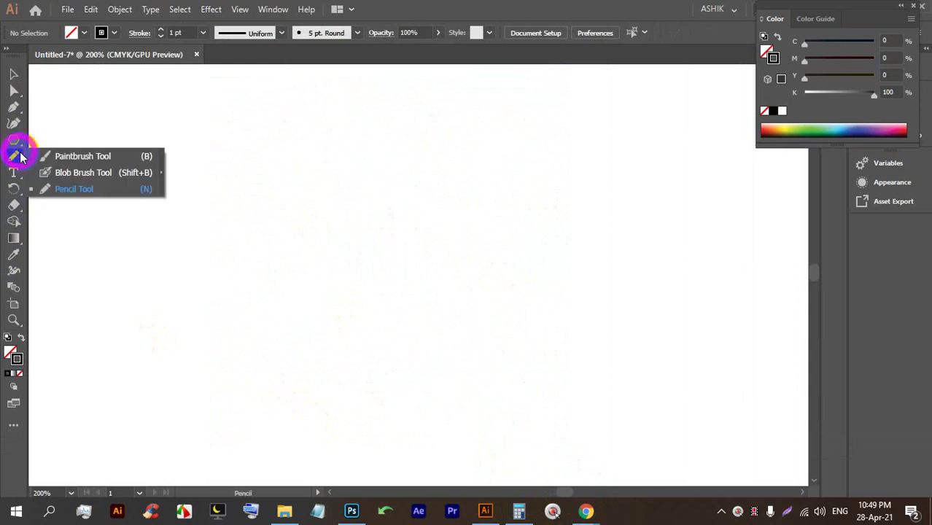
pyautogui.click(65, 163)
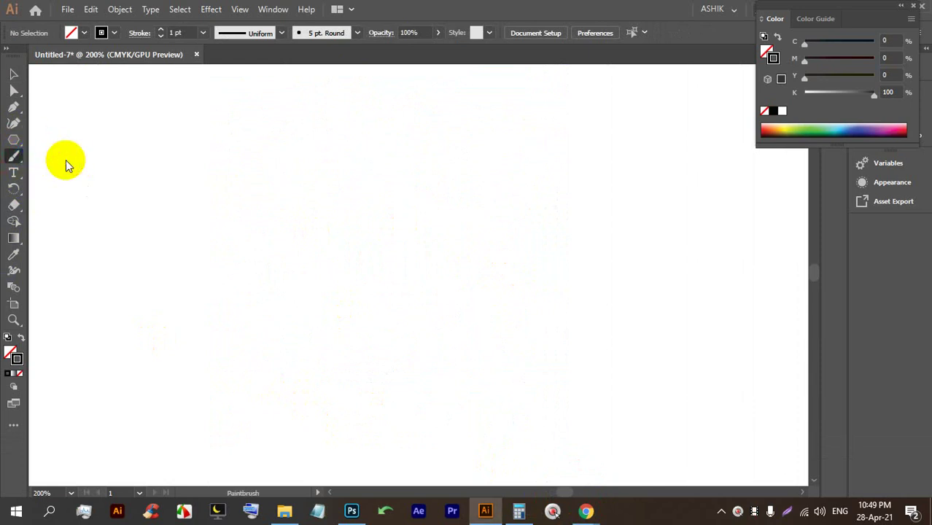
pyautogui.moveTo(62, 307)
pyautogui.mouseDown()
pyautogui.moveTo(277, 225)
pyautogui.moveTo(513, 82)
pyautogui.mouseUp()
pyautogui.moveTo(118, 364); pyautogui.dragTo(552, 130)
pyautogui.moveTo(621, 219); pyautogui.dragTo(322, 331)
pyautogui.moveTo(195, 404)
pyautogui.mouseDown()
pyautogui.moveTo(346, 418)
pyautogui.moveTo(378, 319)
pyautogui.mouseUp()
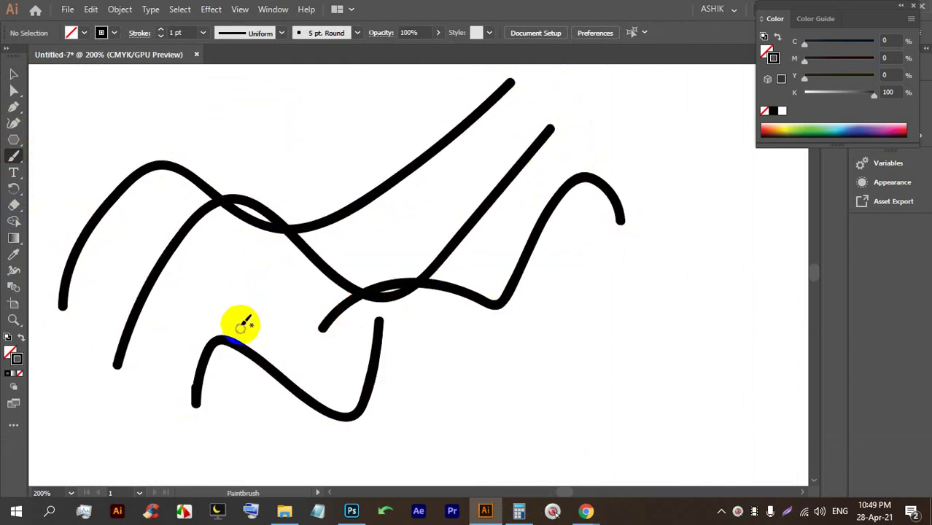
pyautogui.keyDown('alt'); pyautogui.scroll(-3, 350, 339); pyautogui.keyUp('alt')
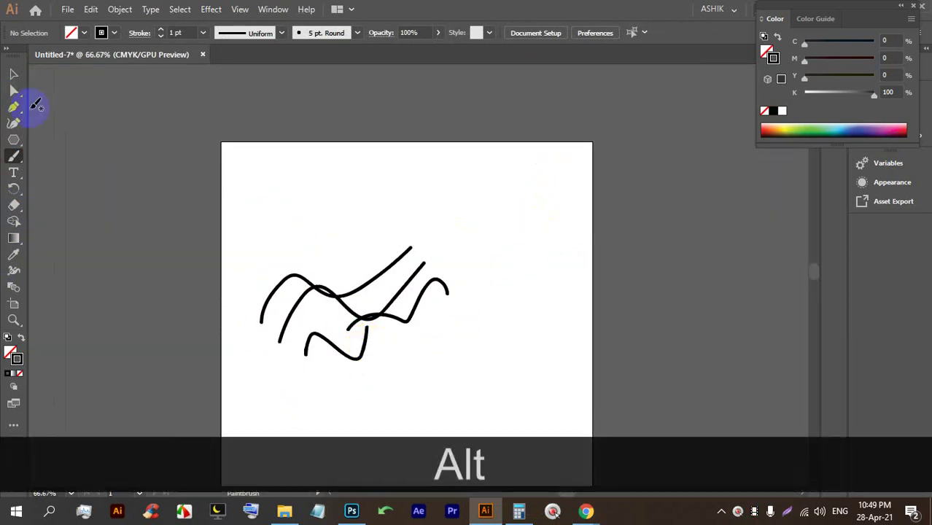
pyautogui.moveTo(483, 387); pyautogui.dragTo(273, 244)
pyautogui.press('BackSpace')
pyautogui.keyDown('alt'); pyautogui.scroll(1, 290, 227); pyautogui.keyUp('alt')
# Paint the arched hair lines, eyes and facial strokes of a woman's face sketch.
pyautogui.click(16, 162)
pyautogui.moveTo(420, 133)
pyautogui.mouseDown()
pyautogui.moveTo(379, 157)
pyautogui.moveTo(319, 484)
pyautogui.mouseUp()
pyautogui.moveTo(394, 122)
pyautogui.mouseDown()
pyautogui.moveTo(598, 435)
pyautogui.moveTo(738, 468)
pyautogui.mouseUp()
pyautogui.moveTo(428, 192); pyautogui.dragTo(677, 462)
pyautogui.moveTo(484, 174)
pyautogui.mouseDown()
pyautogui.moveTo(389, 273)
pyautogui.moveTo(274, 471)
pyautogui.mouseUp()
pyautogui.moveTo(467, 288); pyautogui.dragTo(564, 265)
pyautogui.moveTo(438, 310)
pyautogui.mouseDown()
pyautogui.moveTo(358, 327)
pyautogui.moveTo(438, 312)
pyautogui.mouseUp()
pyautogui.moveTo(550, 306)
pyautogui.mouseDown()
pyautogui.moveTo(480, 279)
pyautogui.moveTo(558, 308)
pyautogui.moveTo(525, 303)
pyautogui.mouseUp()
pyautogui.moveTo(394, 321); pyautogui.dragTo(410, 312)
pyautogui.moveTo(465, 319)
pyautogui.mouseDown()
pyautogui.moveTo(482, 374)
pyautogui.moveTo(464, 407)
pyautogui.mouseUp()
# Add the jaw, chin and shoulder strokes, then select all the sketch strokes.
pyautogui.scroll(-3, 467, 313)
pyautogui.moveTo(427, 384); pyautogui.dragTo(535, 350)
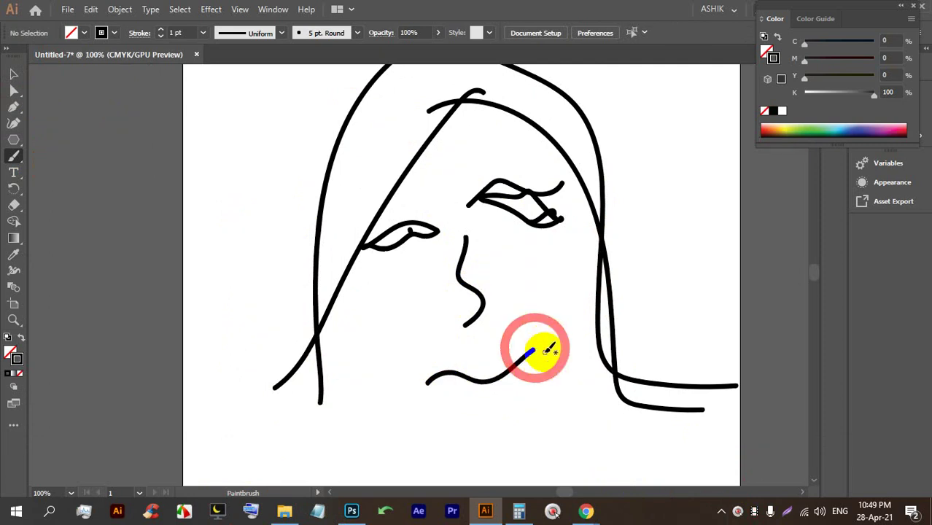
pyautogui.scroll(-3, 522, 271)
pyautogui.moveTo(321, 326)
pyautogui.mouseDown()
pyautogui.moveTo(410, 344)
pyautogui.moveTo(266, 441)
pyautogui.moveTo(400, 366)
pyautogui.moveTo(652, 313)
pyautogui.mouseUp()
pyautogui.scroll(-3, 495, 281)
pyautogui.scroll(-2, 447, 246)
pyautogui.moveTo(447, 253)
pyautogui.mouseDown()
pyautogui.moveTo(472, 258)
pyautogui.moveTo(453, 316)
pyautogui.moveTo(566, 285)
pyautogui.mouseUp()
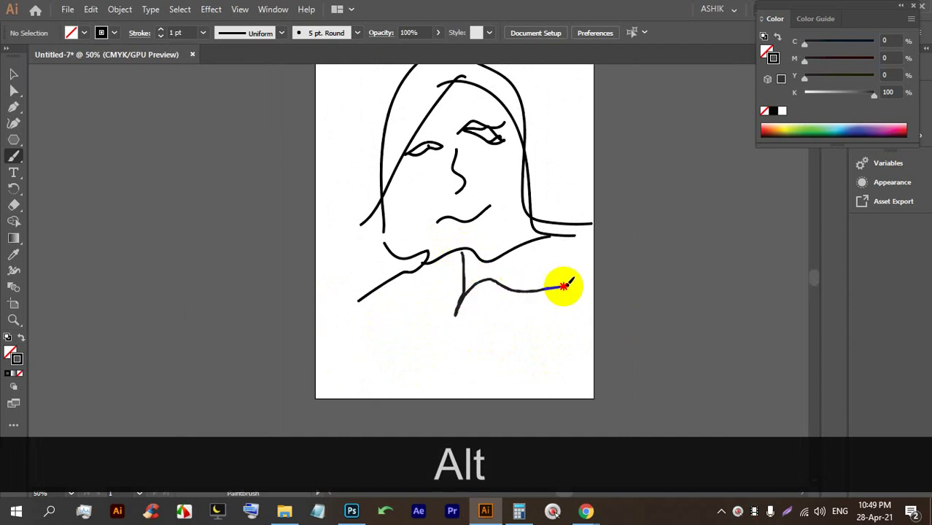
pyautogui.moveTo(358, 316); pyautogui.dragTo(281, 510)
pyautogui.moveTo(507, 330); pyautogui.dragTo(501, 404)
pyautogui.scroll(1, 496, 376)
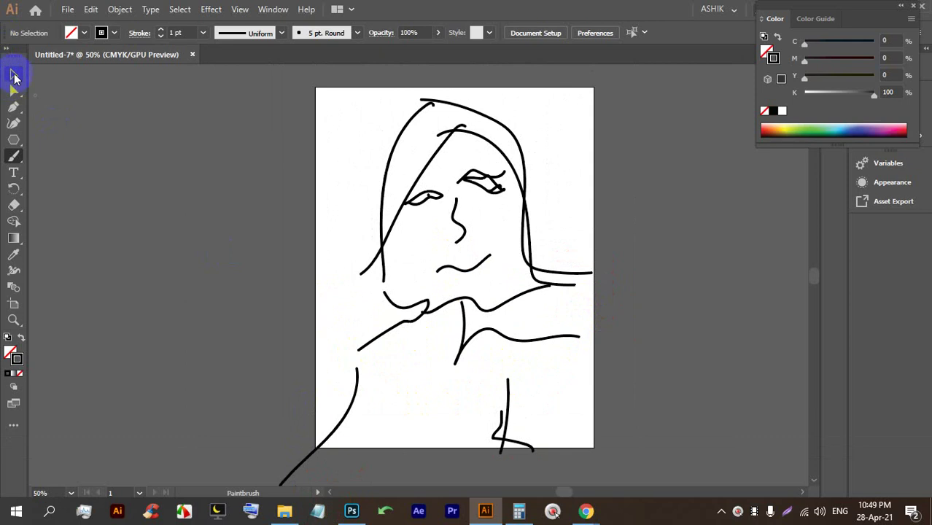
pyautogui.hotkey('ctrl', 'a')
pyautogui.press('BackSpace')
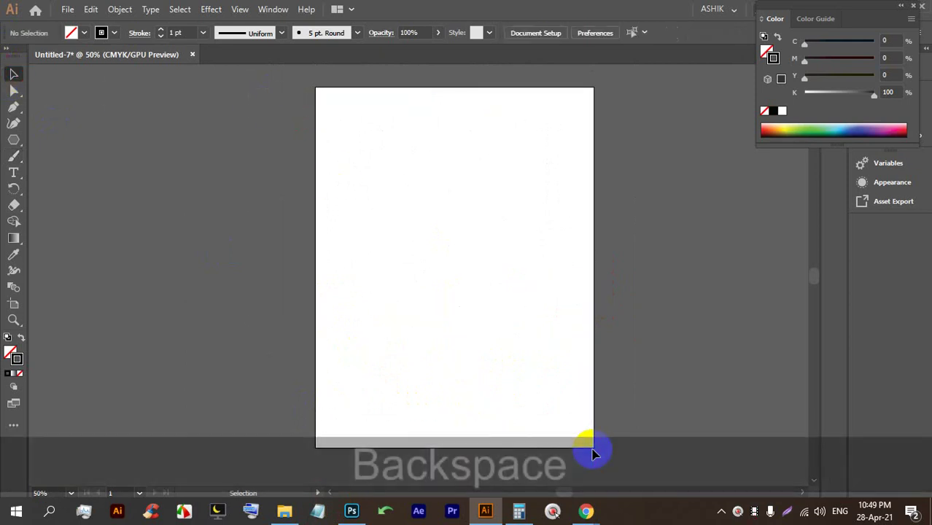
pyautogui.scroll(2, 510, 328)
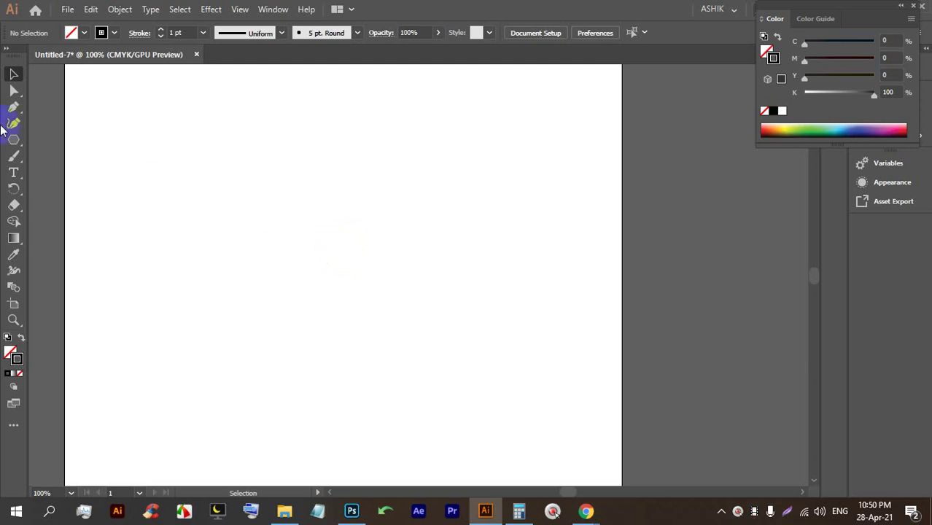
pyautogui.click(16, 173)
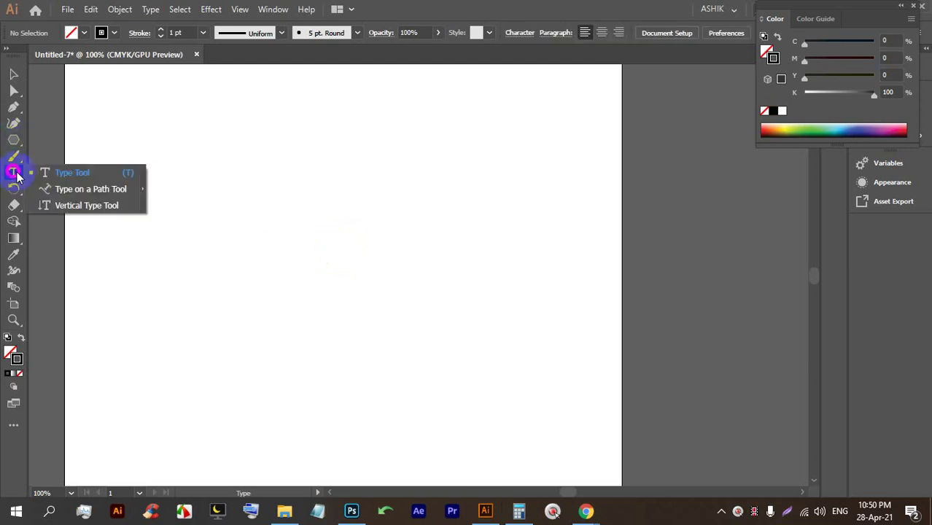
pyautogui.click(81, 175)
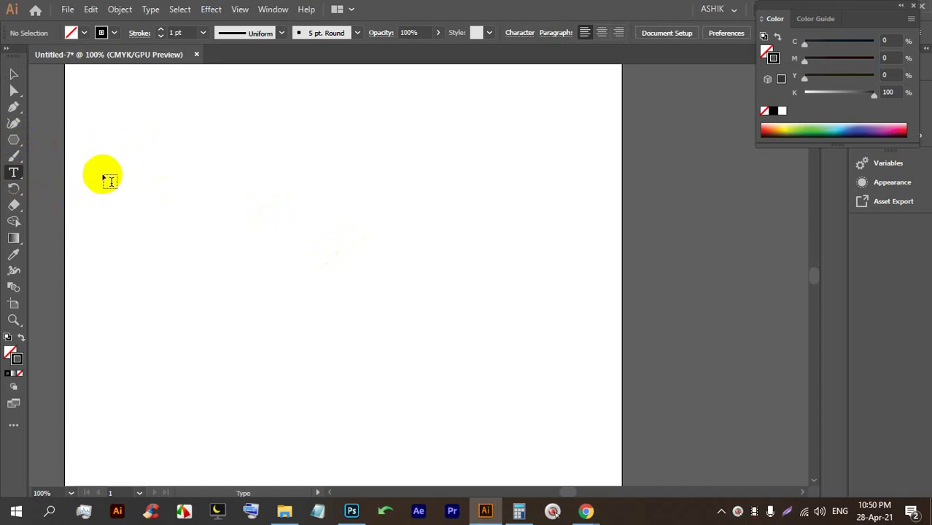
pyautogui.doubleClick(172, 157)
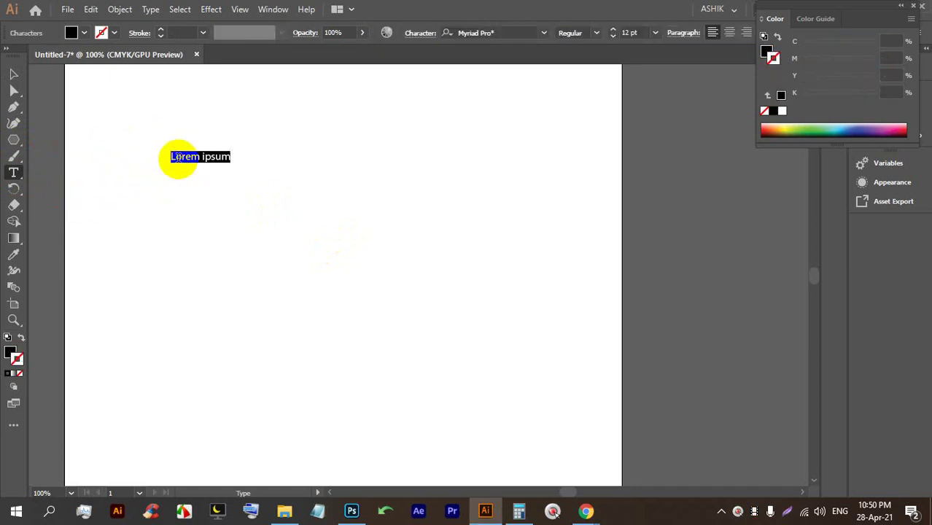
pyautogui.write('yhghg r')
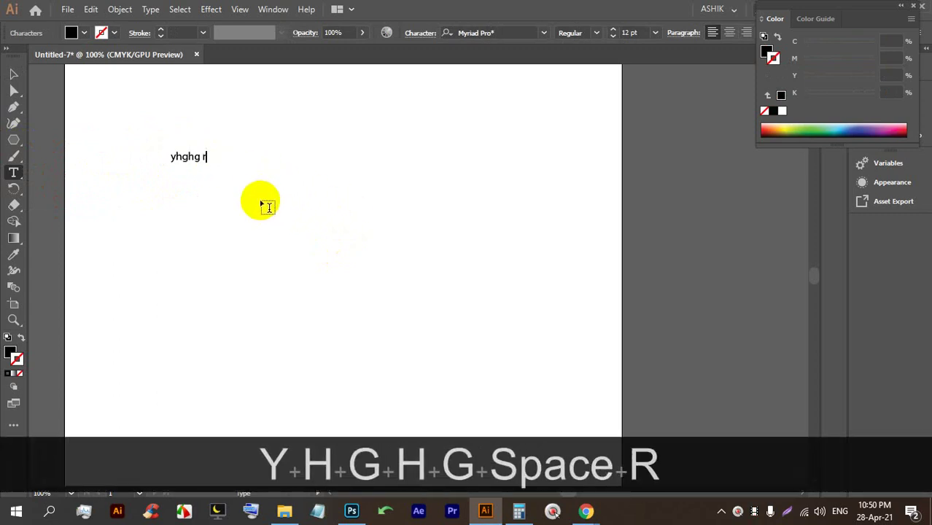
pyautogui.write(' thg hghghg')
pyautogui.click(13, 74)
pyautogui.click(236, 140)
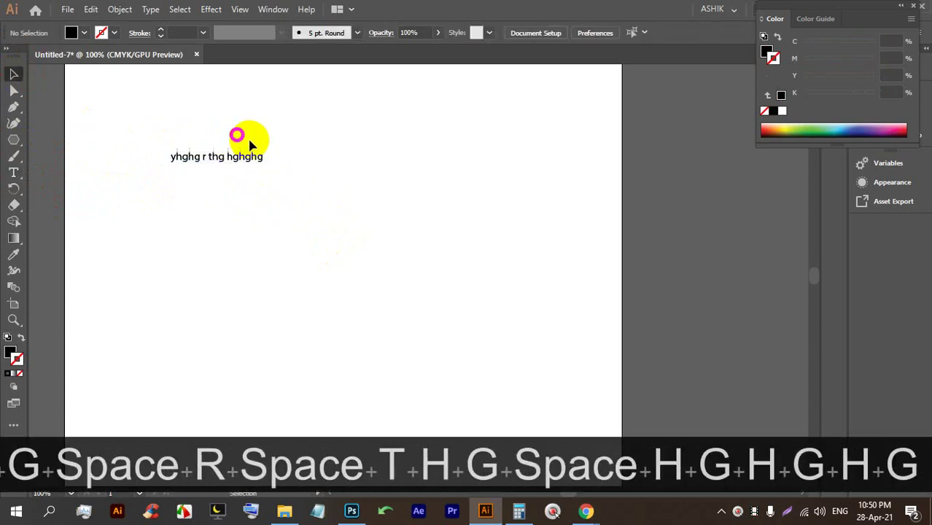
pyautogui.click(177, 100)
pyautogui.press('BackSpace')
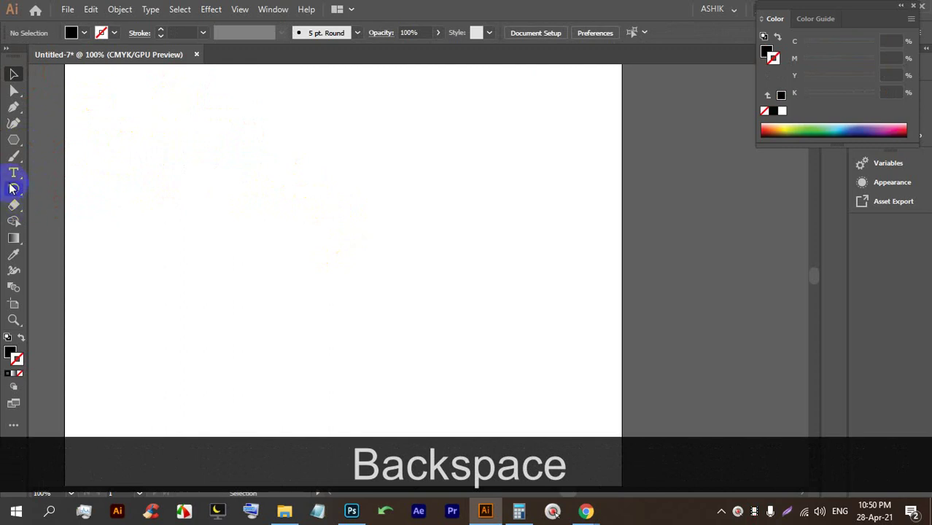
pyautogui.click(14, 173)
pyautogui.moveTo(120, 115); pyautogui.dragTo(514, 347)
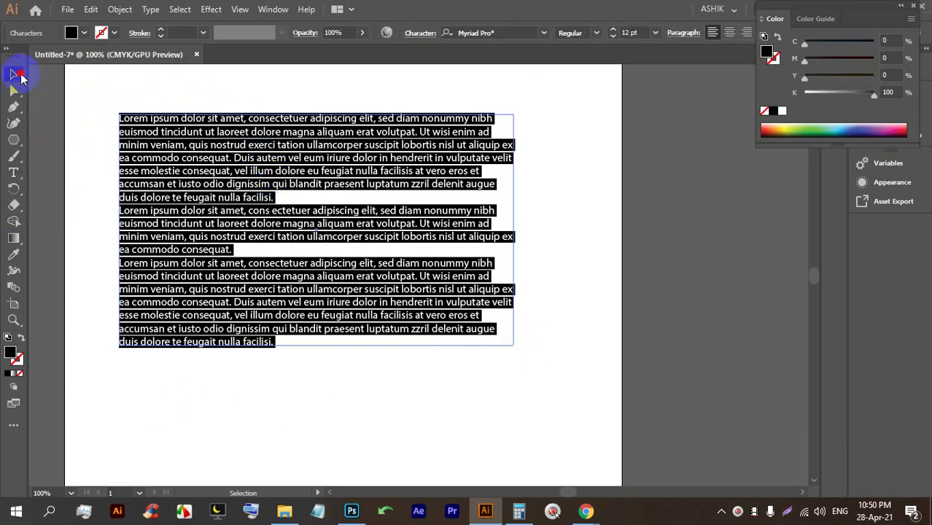
pyautogui.click(15, 74)
pyautogui.moveTo(240, 121); pyautogui.dragTo(215, 246)
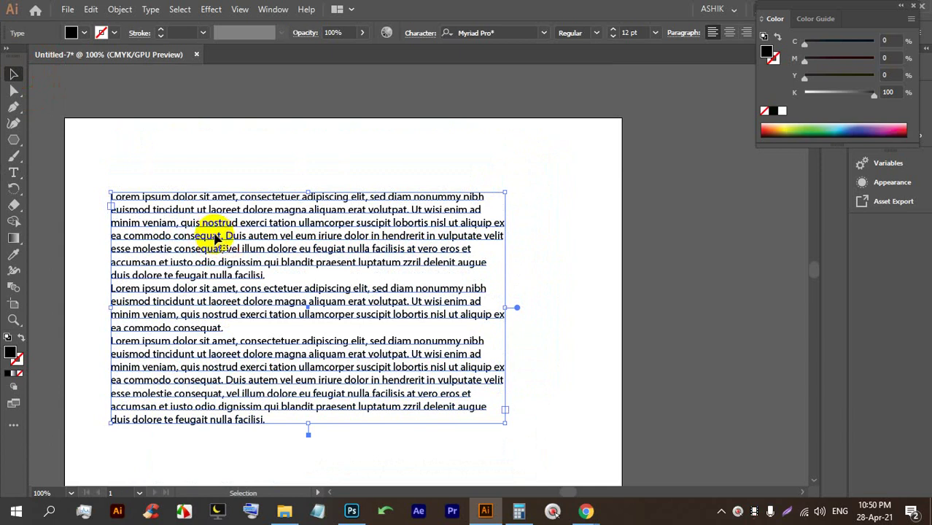
pyautogui.press('BackSpace')
# Place a placeholder type line, enlarge it, and replace its wording with 'Bangladesh'.
pyautogui.click(13, 172)
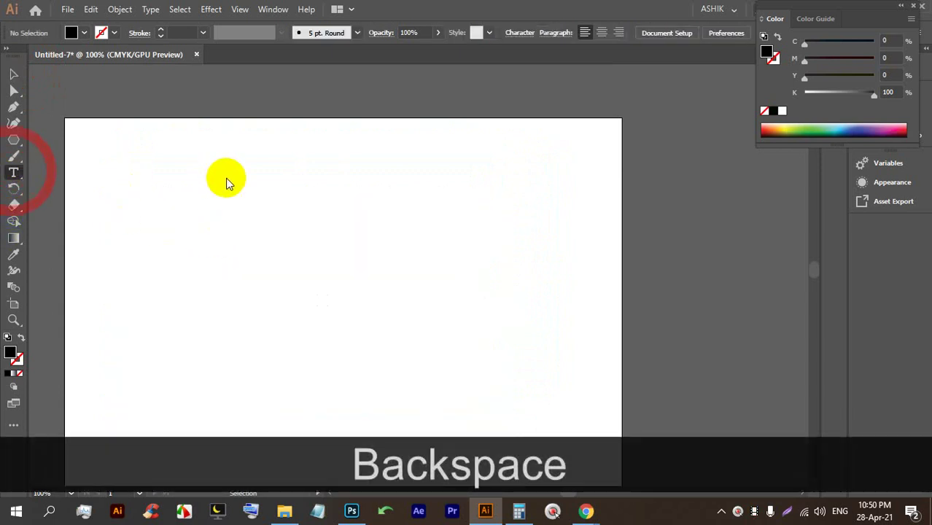
pyautogui.click(226, 176)
pyautogui.click(9, 74)
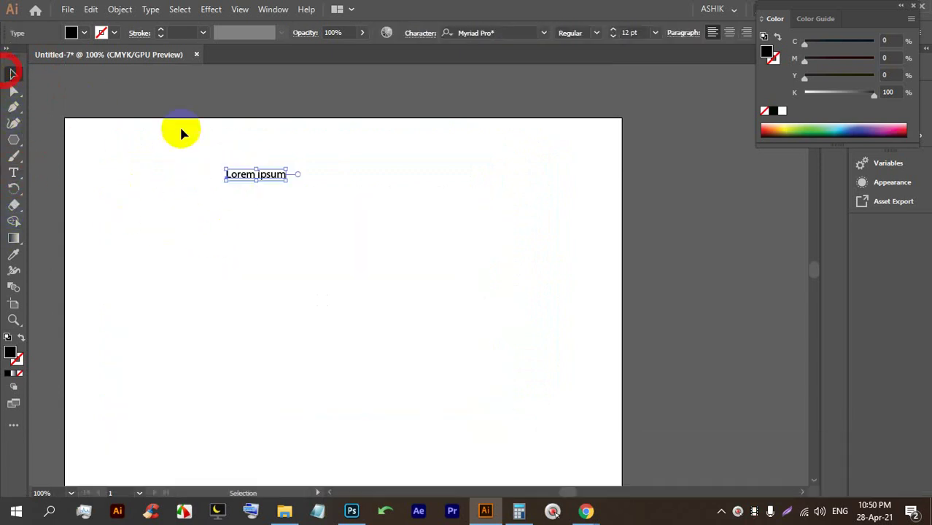
pyautogui.moveTo(286, 181); pyautogui.dragTo(609, 264)
pyautogui.moveTo(489, 216); pyautogui.dragTo(410, 219)
pyautogui.doubleClick(301, 219)
pyautogui.hotkey('ctrl', 'a')
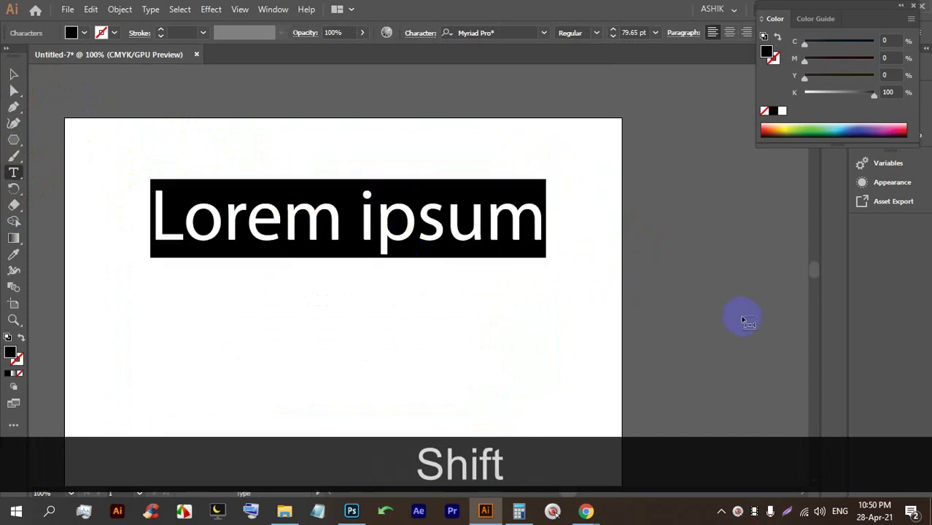
pyautogui.write('Bangl')
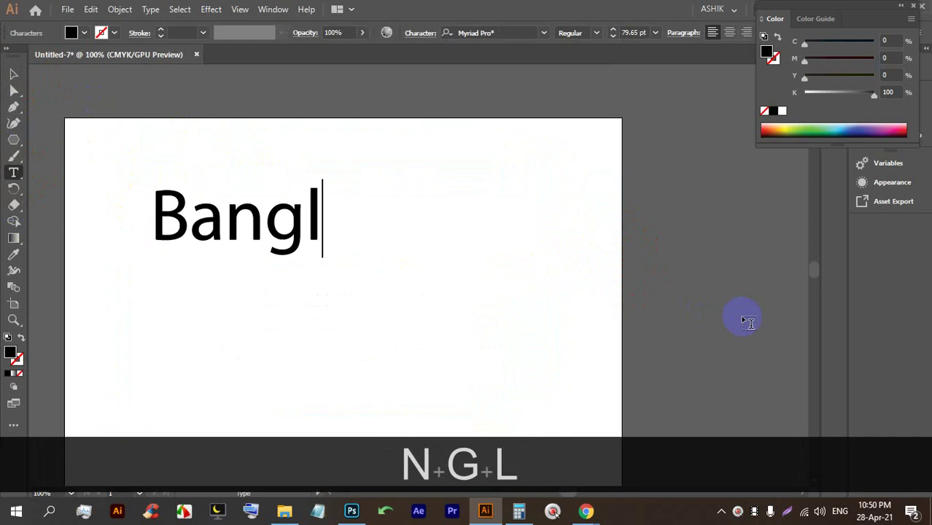
pyautogui.write('adesh')
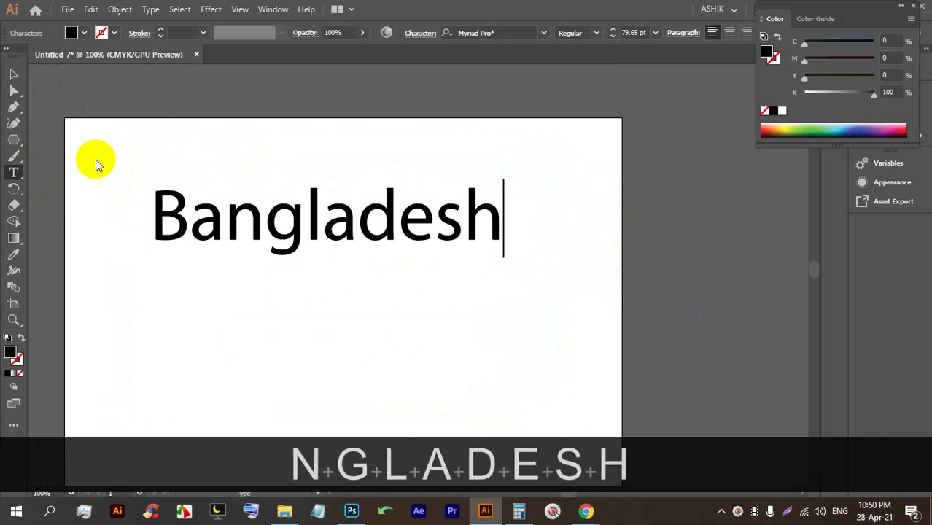
# Enlarge the Bangladesh text and try fill swatches, settling on cyan.
pyautogui.click(15, 71)
pyautogui.moveTo(354, 249); pyautogui.dragTo(363, 213)
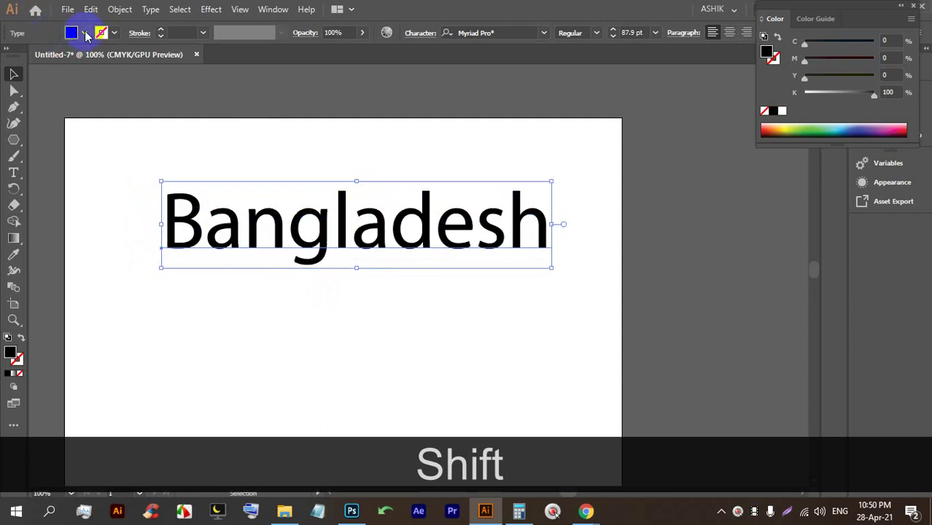
pyautogui.click(85, 34)
pyautogui.click(95, 56)
pyautogui.click(65, 58)
pyautogui.click(59, 57)
pyautogui.click(68, 58)
pyautogui.click(76, 57)
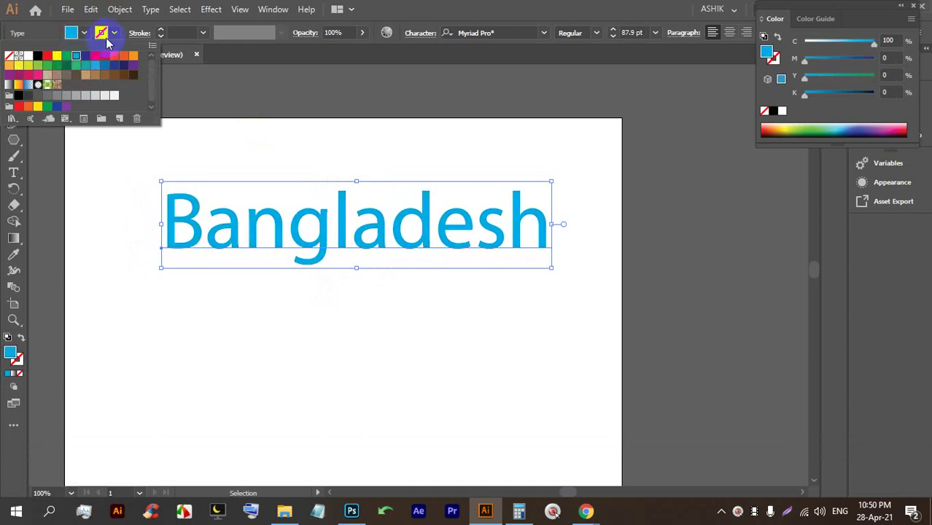
# Give the text a black outline at 0.75 pt stroke weight and try the opacity slider.
pyautogui.click(159, 33)
pyautogui.click(159, 33)
pyautogui.click(159, 32)
pyautogui.click(159, 33)
pyautogui.click(159, 33)
pyautogui.click(160, 36)
pyautogui.click(161, 36)
pyautogui.click(160, 36)
pyautogui.click(160, 36)
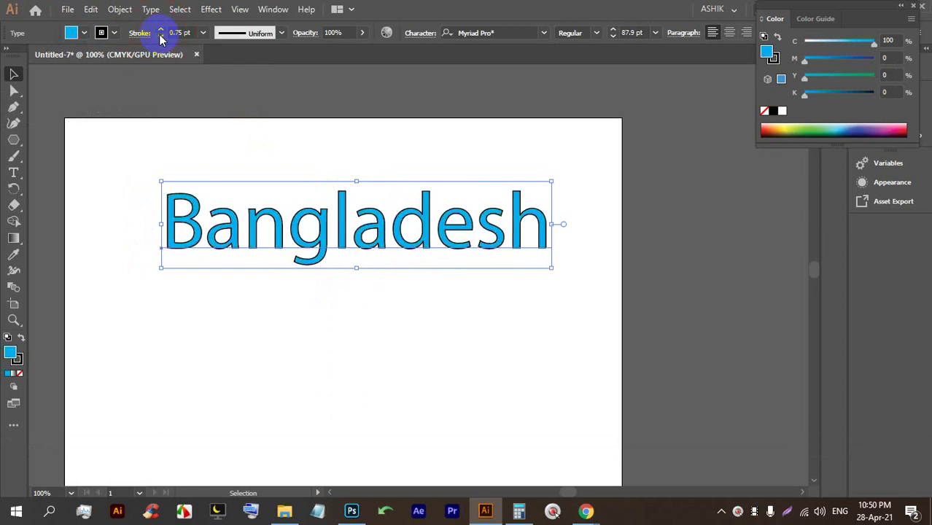
pyautogui.click(360, 33)
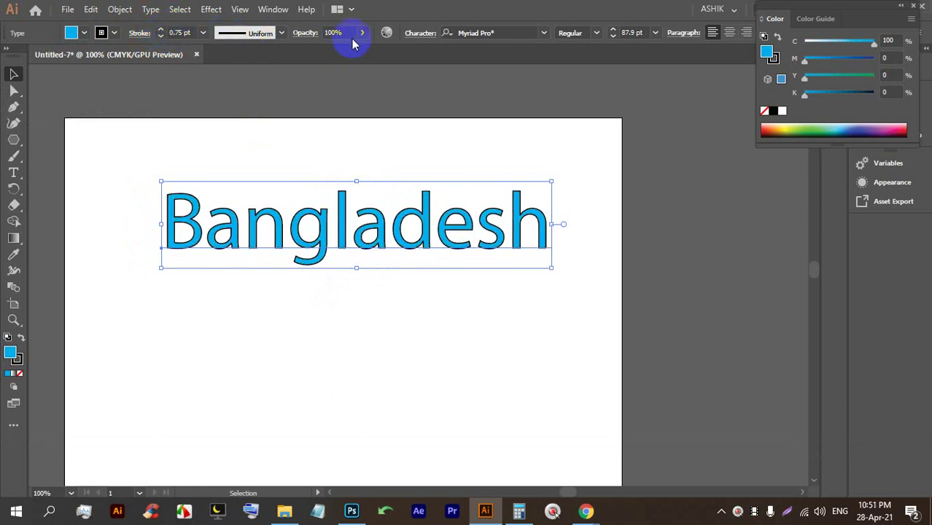
pyautogui.moveTo(348, 52)
pyautogui.mouseDown()
pyautogui.moveTo(319, 52)
pyautogui.moveTo(362, 53)
pyautogui.mouseUp()
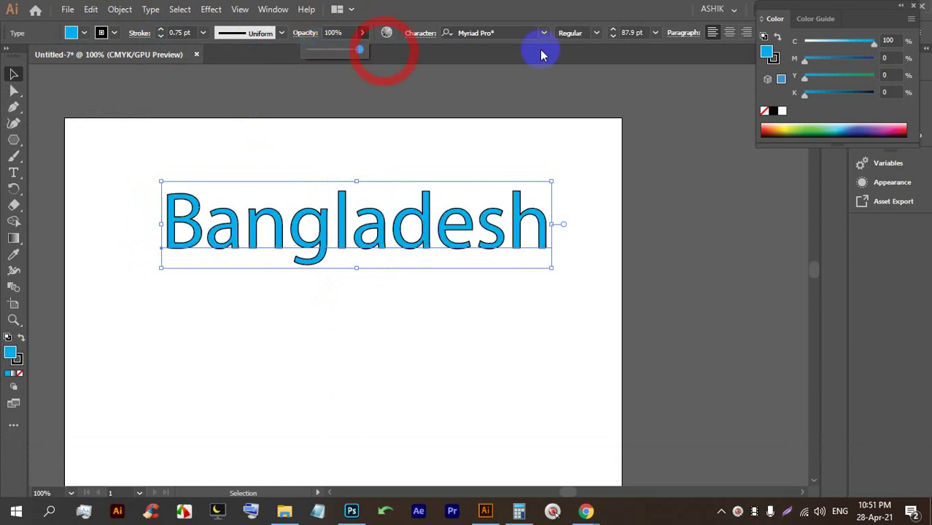
pyautogui.click(543, 33)
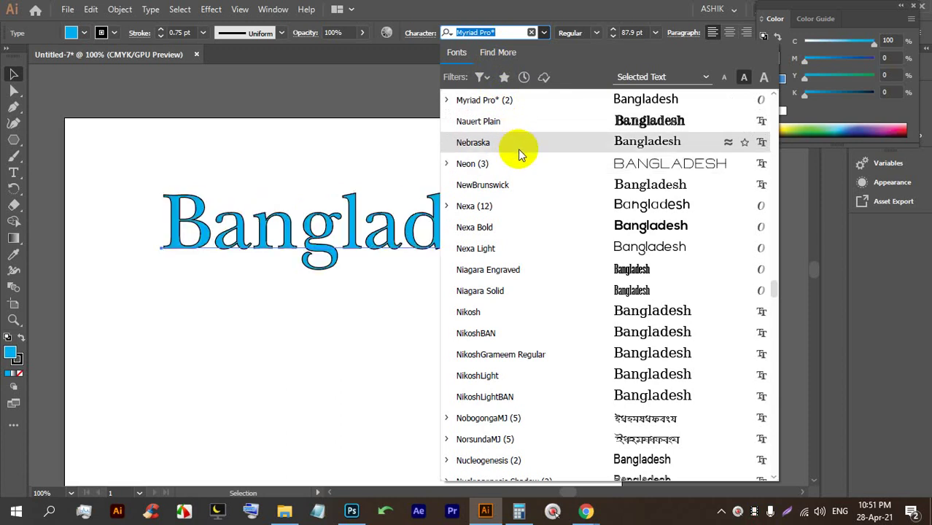
# Apply the NewBrunswick font to Bangladesh and set its stroke to None.
pyautogui.click(517, 186)
pyautogui.moveTo(443, 215); pyautogui.dragTo(424, 229)
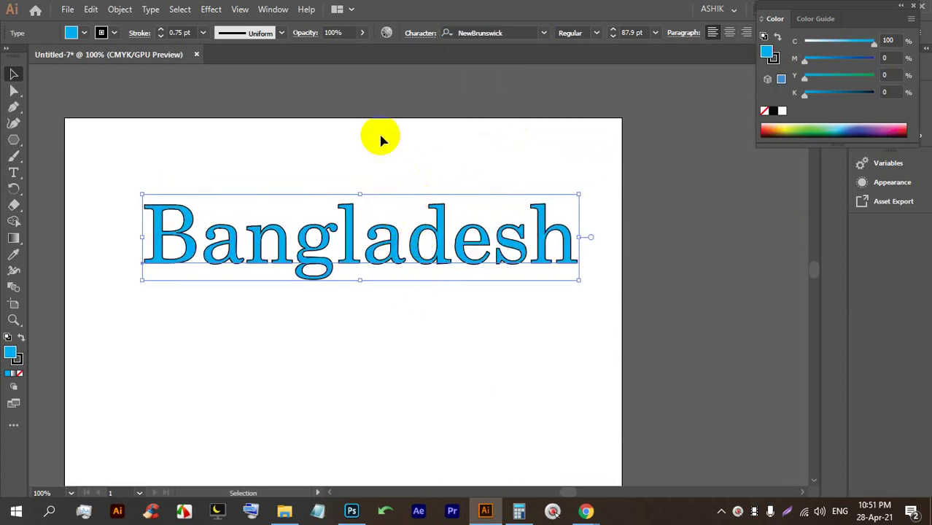
pyautogui.click(114, 34)
pyautogui.click(9, 57)
pyautogui.click(407, 256)
pyautogui.moveTo(342, 224); pyautogui.dragTo(333, 244)
# Check the font style choices and the Character panel settings for the heading.
pyautogui.click(597, 33)
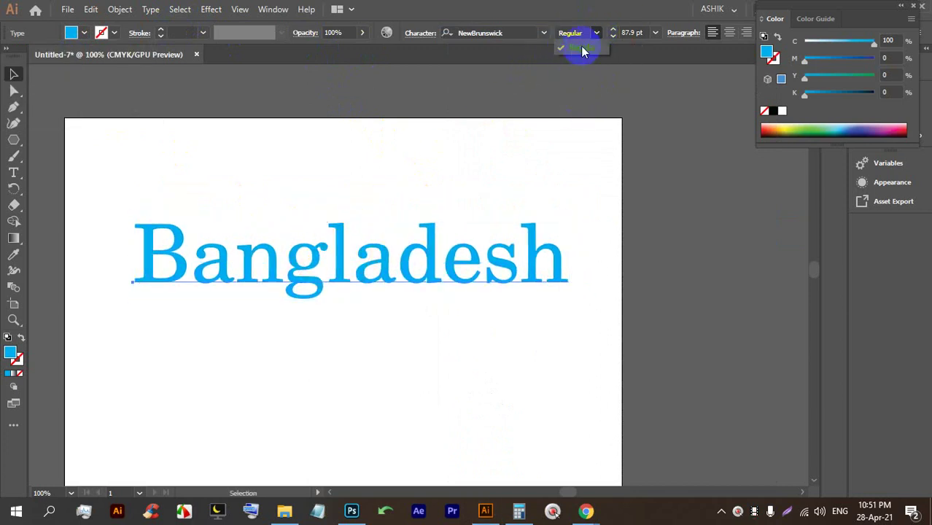
pyautogui.click(421, 35)
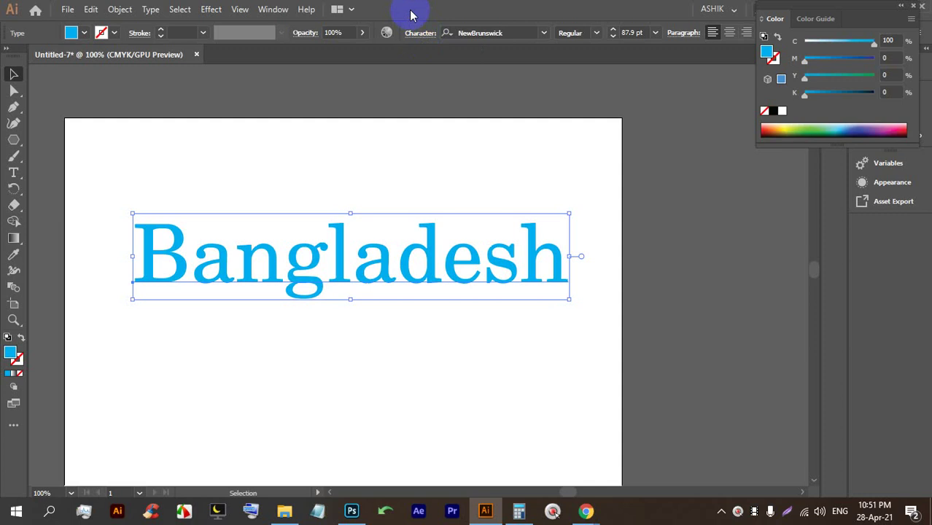
pyautogui.click(417, 39)
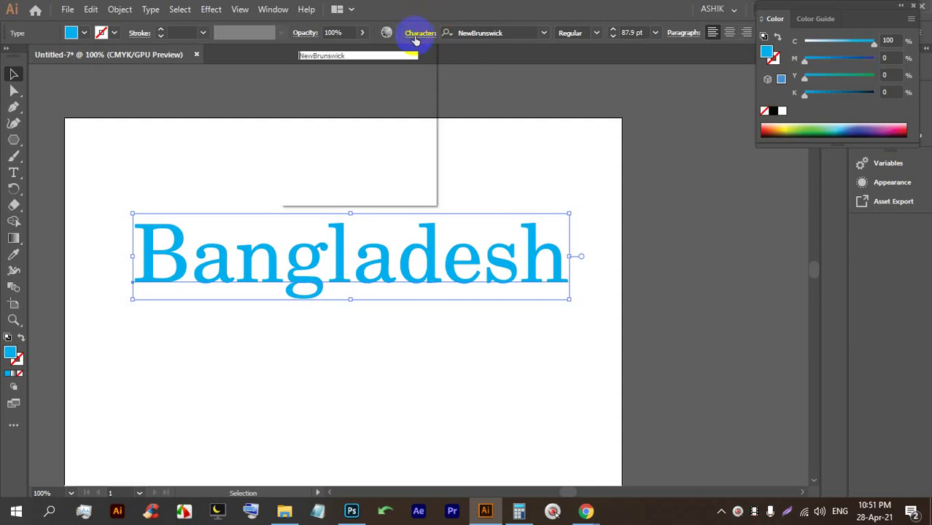
pyautogui.click(418, 38)
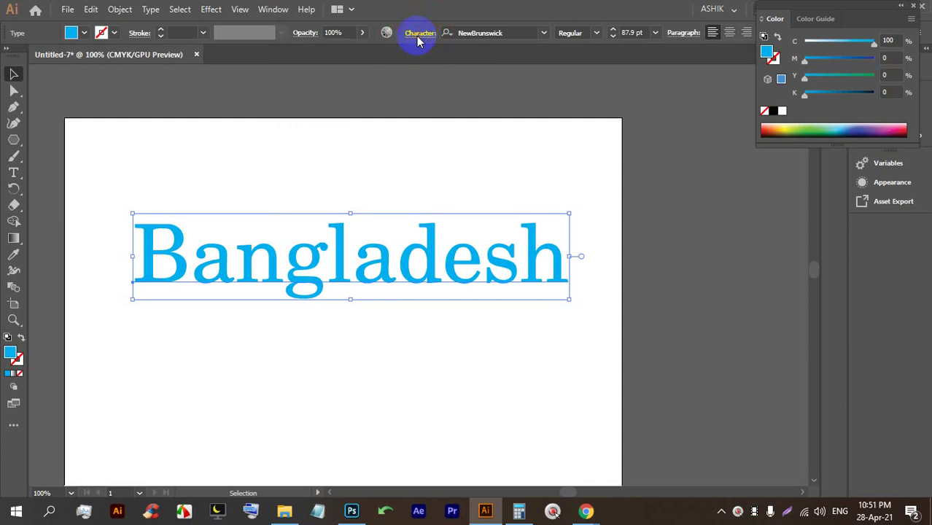
pyautogui.click(419, 35)
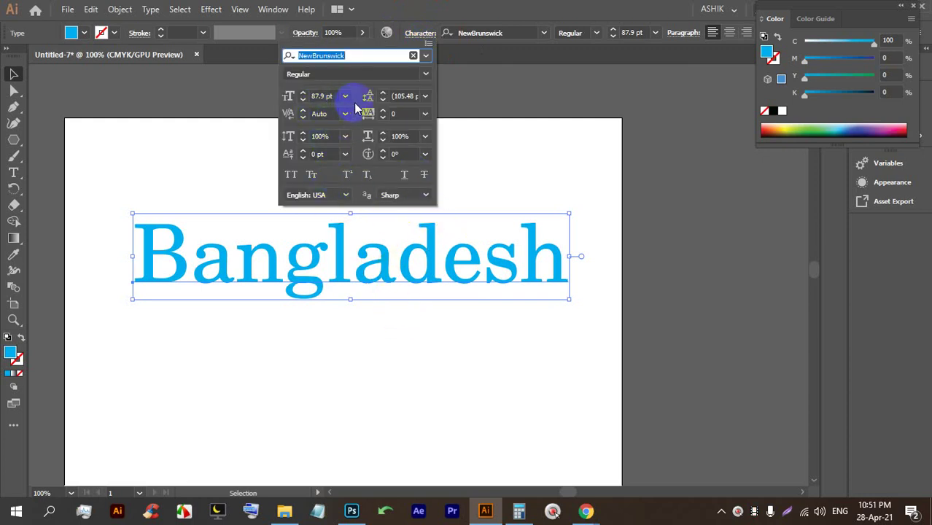
pyautogui.click(579, 305)
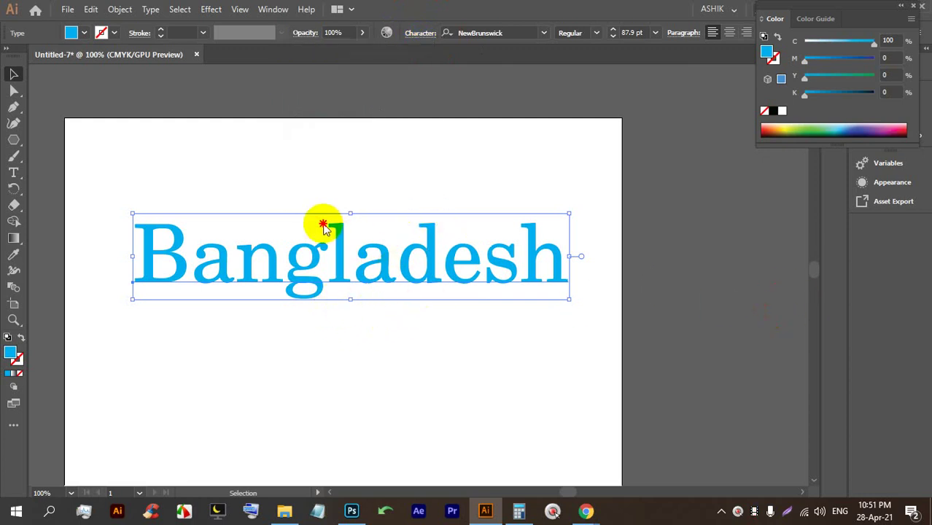
# Move Bangladesh past the artboard's right edge and draw an area type box of placeholder text.
pyautogui.moveTo(332, 257); pyautogui.dragTo(796, 258)
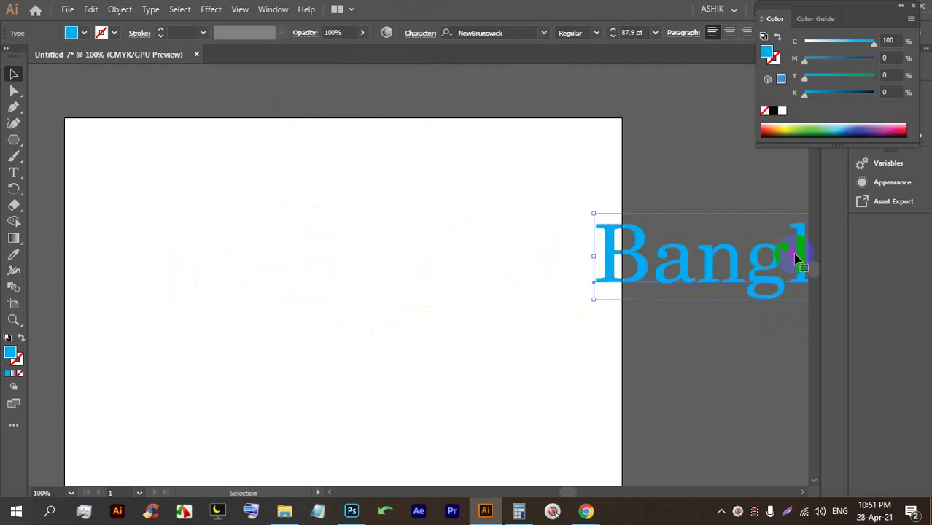
pyautogui.click(13, 172)
pyautogui.moveTo(104, 180); pyautogui.dragTo(527, 362)
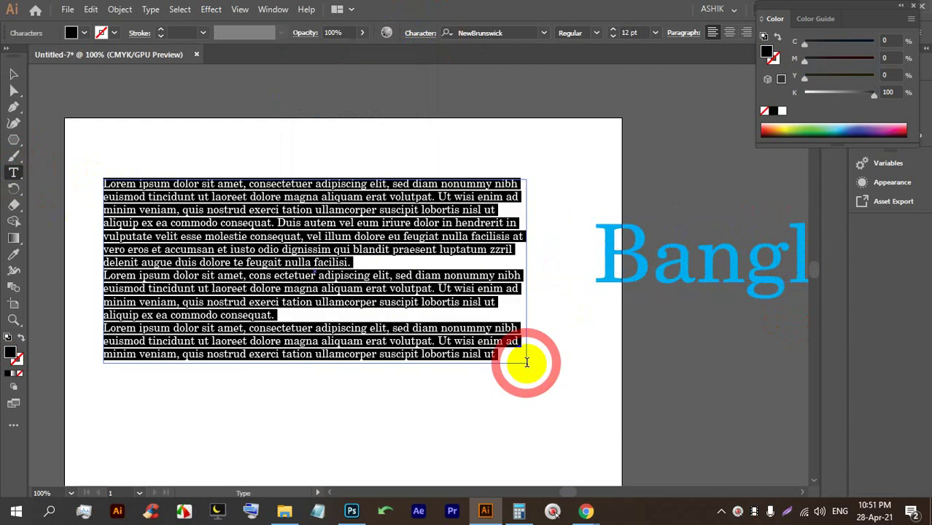
# Select the placeholder paragraph and open its Character settings.
pyautogui.click(11, 73)
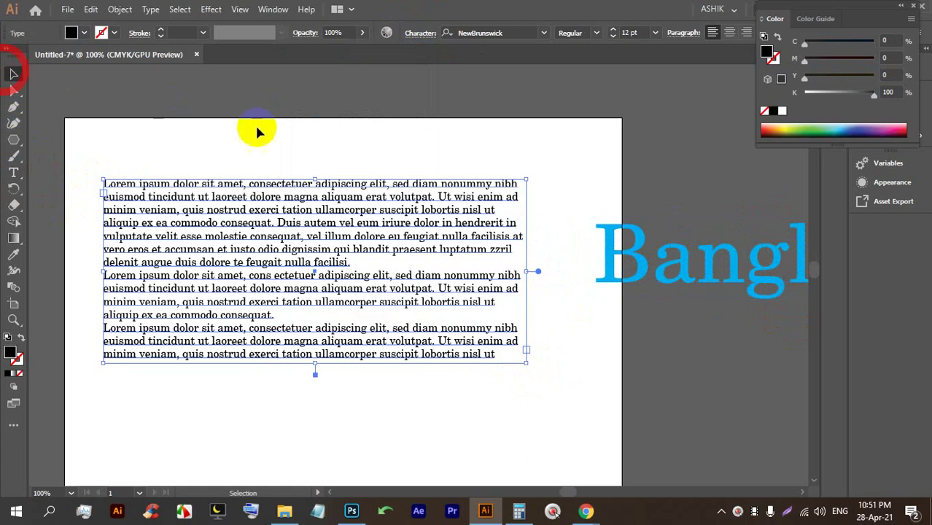
pyautogui.click(256, 131)
pyautogui.keyDown('alt'); pyautogui.scroll(1, 282, 290); pyautogui.keyUp('alt')
pyautogui.keyDown('alt'); pyautogui.scroll(-1, 285, 288); pyautogui.keyUp('alt')
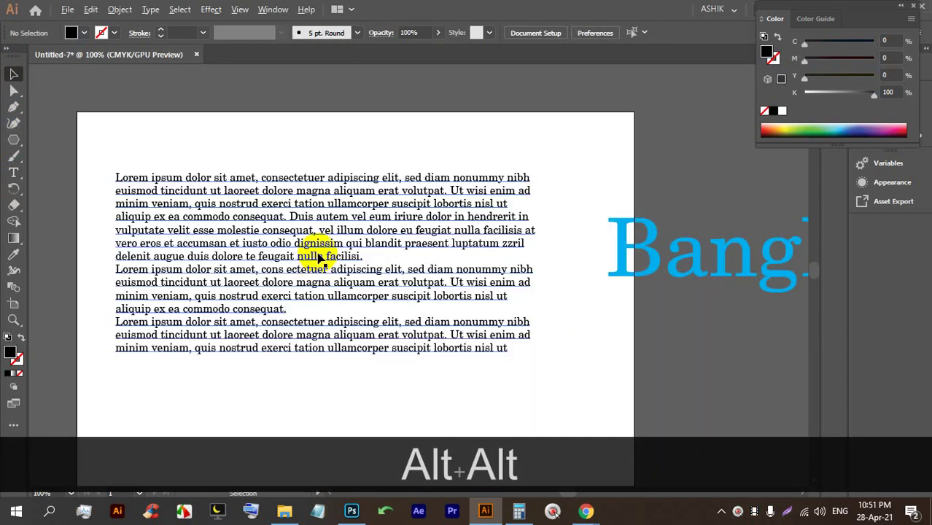
pyautogui.click(312, 242)
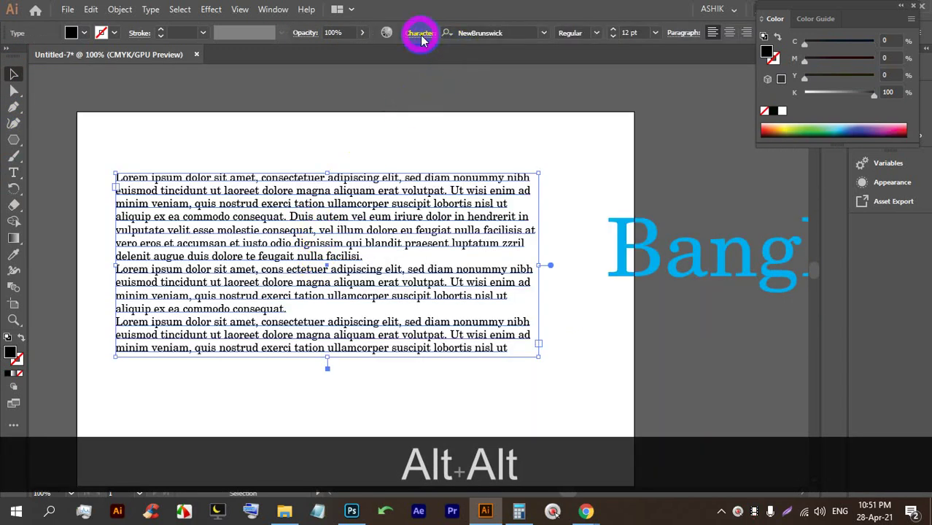
pyautogui.click(421, 38)
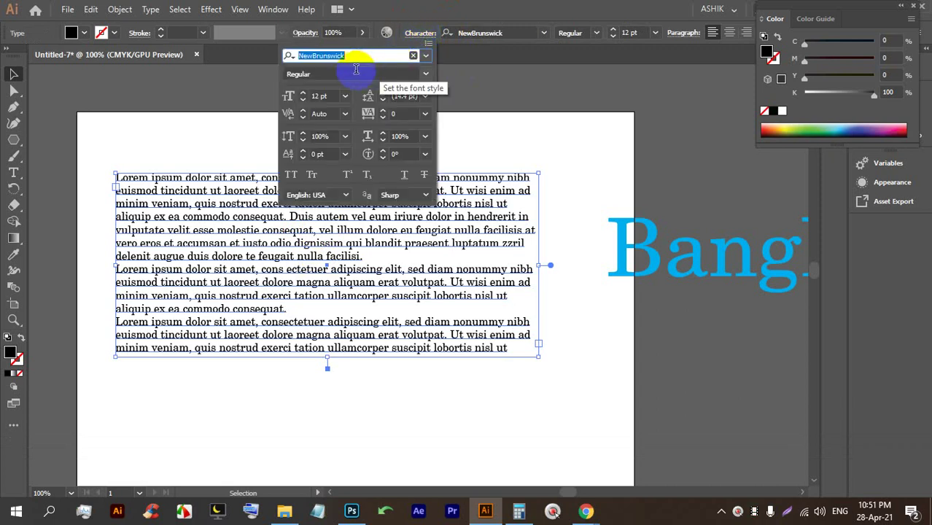
# Adjust the Lorem ipsum paragraph's leading to 15 pt, keeping the 12 pt font size.
pyautogui.click(426, 70)
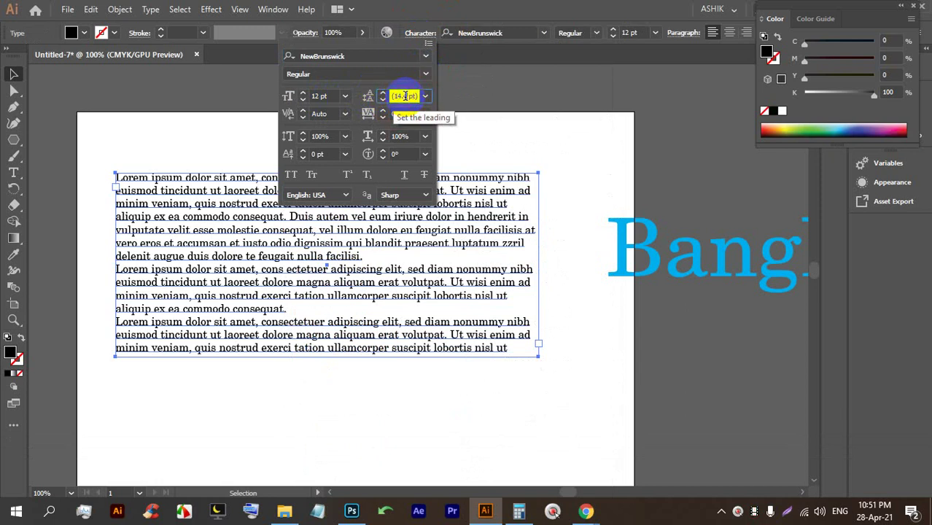
pyautogui.click(405, 95)
pyautogui.press('Up')
pyautogui.press('Up')
pyautogui.press('Up')
pyautogui.press('Up')
pyautogui.press('Up')
pyautogui.press('Up')
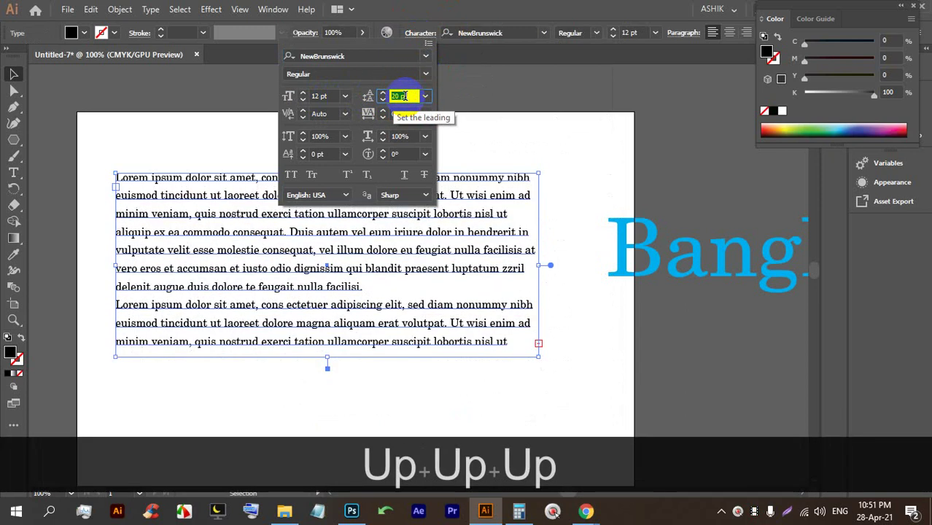
pyautogui.press('Up')
pyautogui.press('Up')
pyautogui.press('Up')
pyautogui.press('Up')
pyautogui.press('Up')
pyautogui.press('Up')
pyautogui.press('Up')
pyautogui.press('Up')
pyautogui.press('Up')
pyautogui.press('Up')
pyautogui.press('Up')
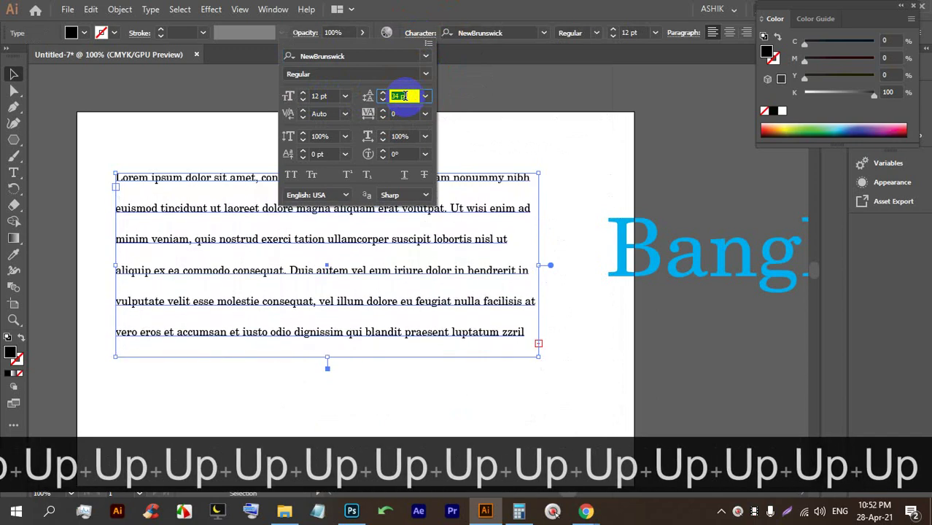
pyautogui.press('Down')
pyautogui.press('Down')
pyautogui.press('Down')
pyautogui.press('Down')
pyautogui.press('Down')
pyautogui.press('Down')
pyautogui.press('Down')
pyautogui.press('Down')
pyautogui.press('Down')
pyautogui.press('Down')
pyautogui.press('Up')
pyautogui.press('Up')
pyautogui.press('Up')
pyautogui.press('Up')
pyautogui.press('Up')
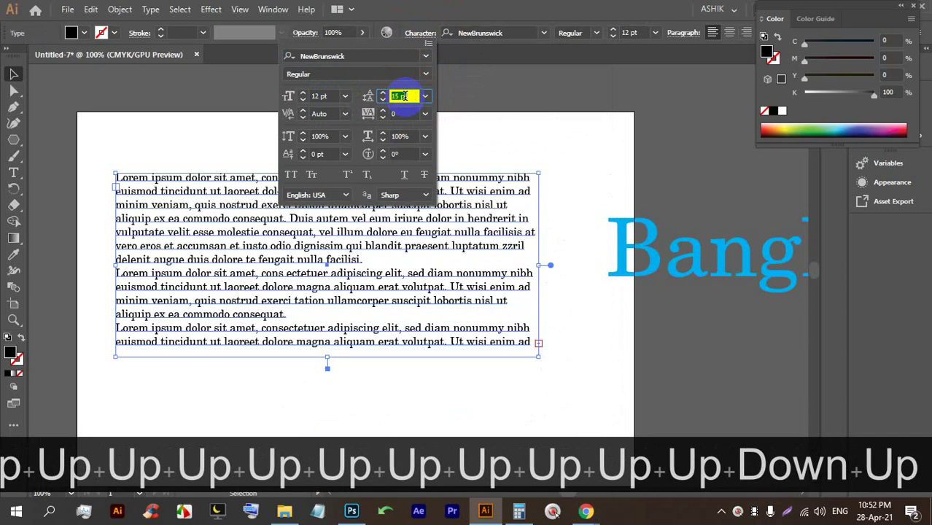
pyautogui.press('Down')
pyautogui.press('Down')
pyautogui.press('Down')
pyautogui.press('Down')
pyautogui.press('Down')
pyautogui.press('Down')
pyautogui.press('Down')
pyautogui.press('Down')
pyautogui.press('Down')
pyautogui.press('Down')
pyautogui.press('Down')
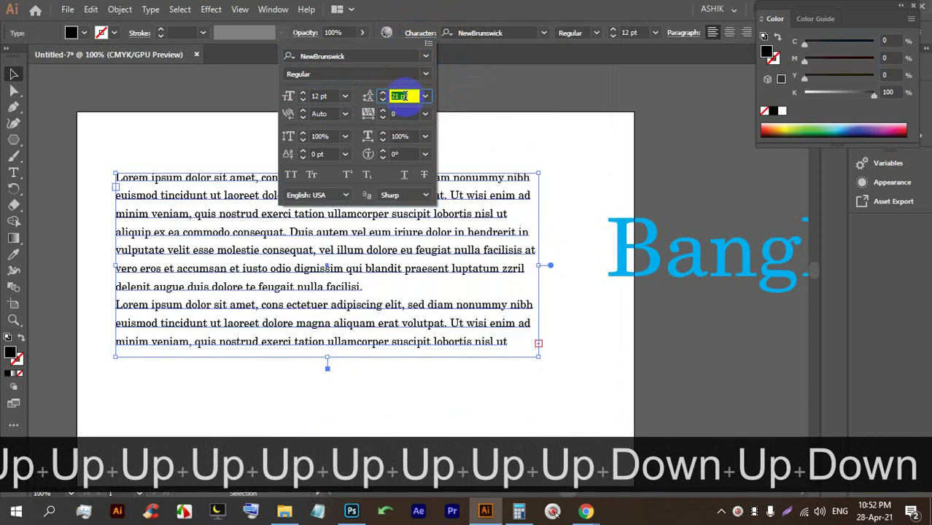
pyautogui.press('Up')
pyautogui.press('Up')
pyautogui.press('Down')
pyautogui.press('Down')
pyautogui.press('Down')
pyautogui.press('Down')
pyautogui.press('Up')
pyautogui.press('Up')
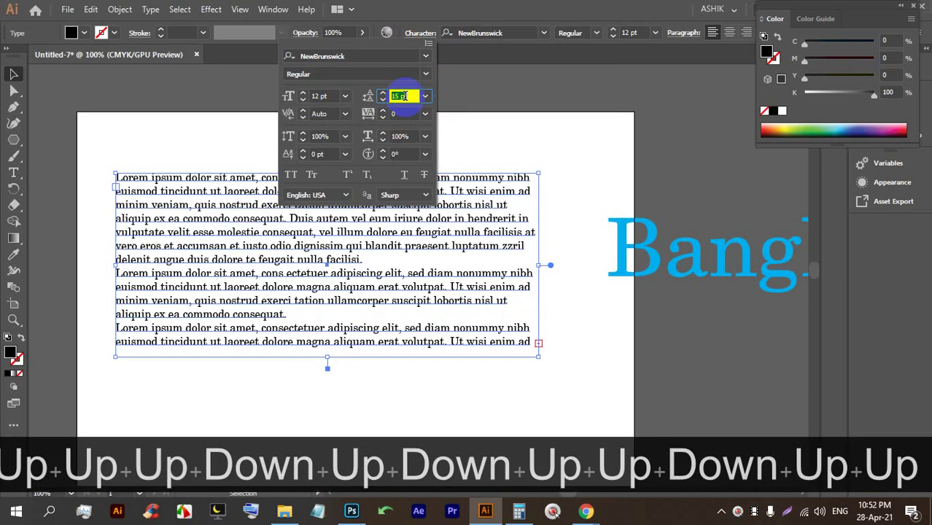
pyautogui.click(345, 97)
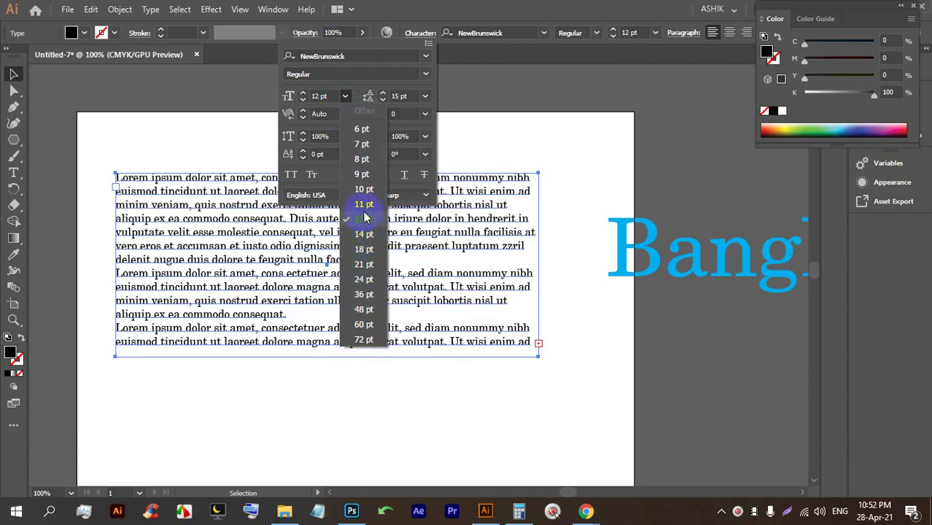
pyautogui.click(345, 96)
# Move the Lorem text block lower and bring the Bangladesh heading onto the page.
pyautogui.click(503, 6)
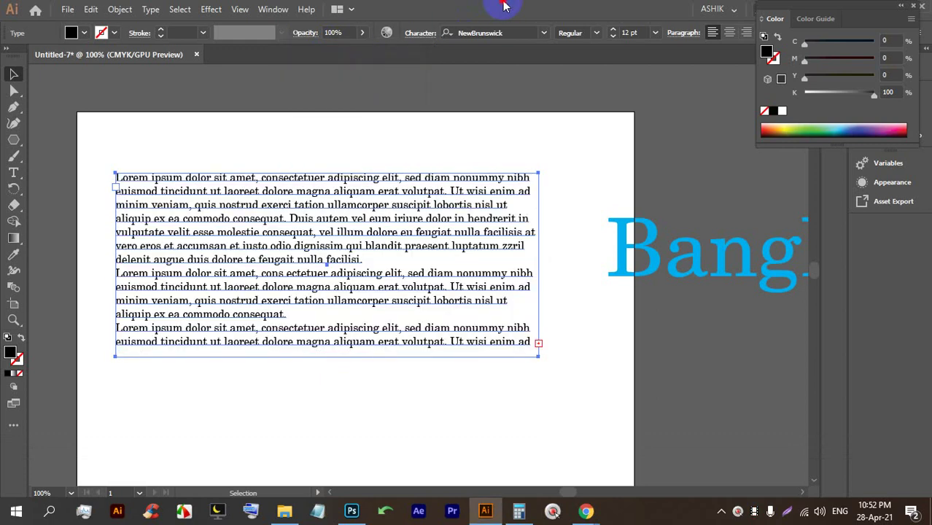
pyautogui.moveTo(312, 191); pyautogui.dragTo(330, 346)
pyautogui.moveTo(620, 254); pyautogui.dragTo(138, 225)
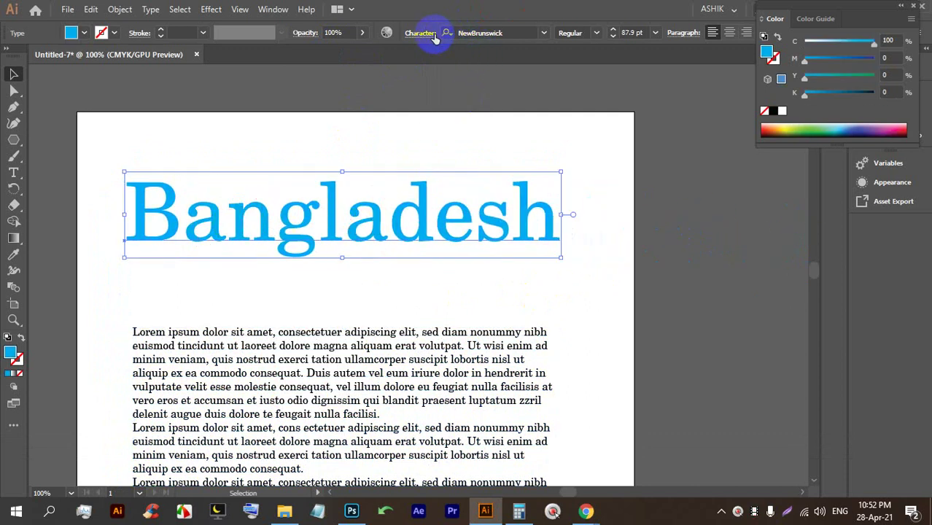
pyautogui.scroll(3, 387, 192)
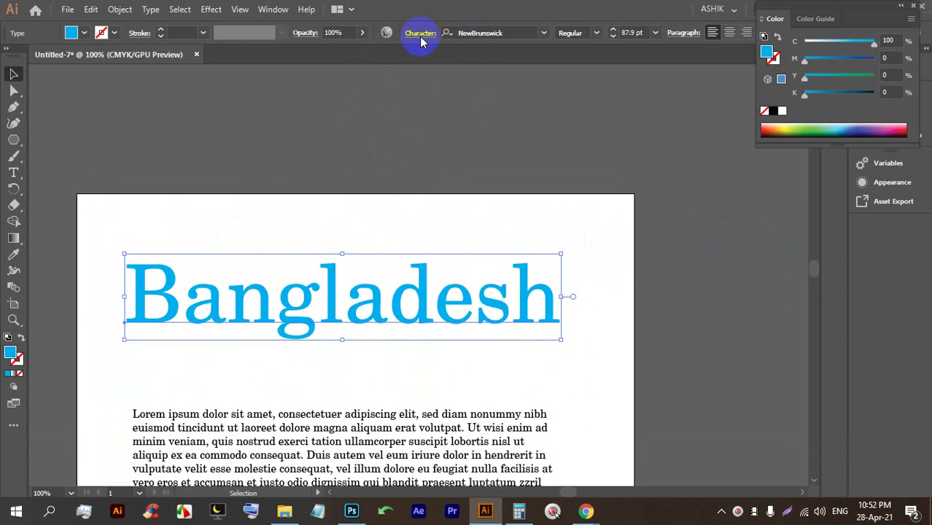
# Set the Bangladesh heading's tracking to 100 in the Character panel.
pyautogui.click(420, 35)
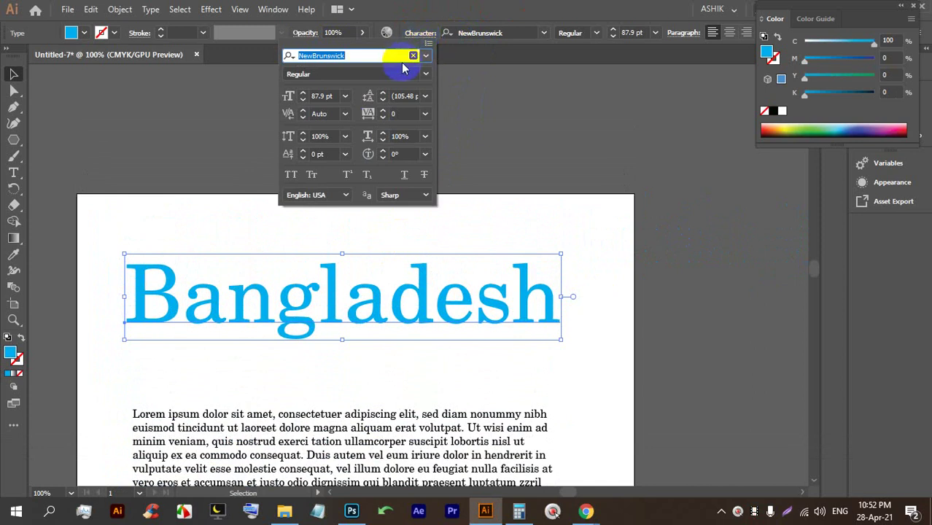
pyautogui.click(410, 114)
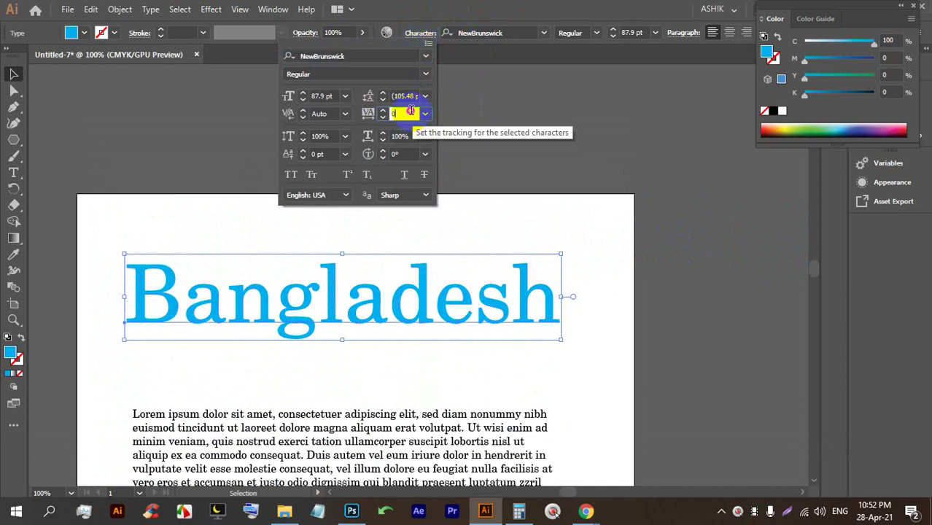
pyautogui.press('Up')
pyautogui.press('Up')
pyautogui.press('Up')
pyautogui.press('Up')
pyautogui.press('Up')
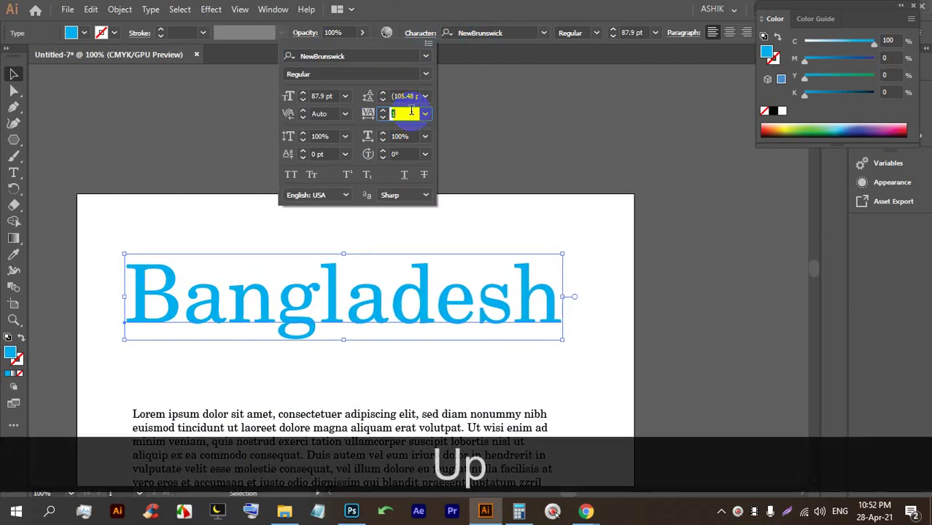
pyautogui.press('Up')
pyautogui.press('Up')
pyautogui.press('Up')
pyautogui.press('Up')
pyautogui.press('Up')
pyautogui.press('Up')
pyautogui.press('Up')
pyautogui.press('Up')
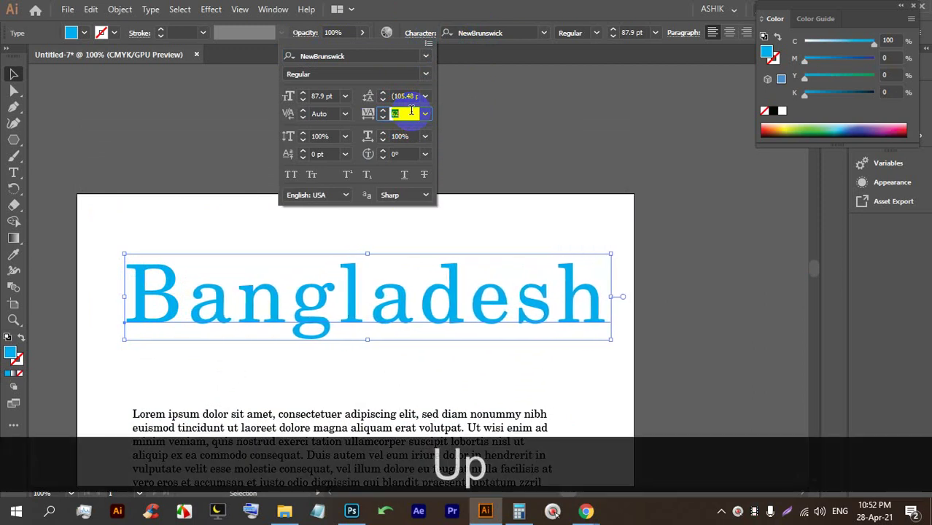
pyautogui.press('Up')
pyautogui.press('Up')
pyautogui.press('Up')
pyautogui.press('Up')
pyautogui.press('Up')
pyautogui.press('Up')
pyautogui.press('Up')
pyautogui.press('Up')
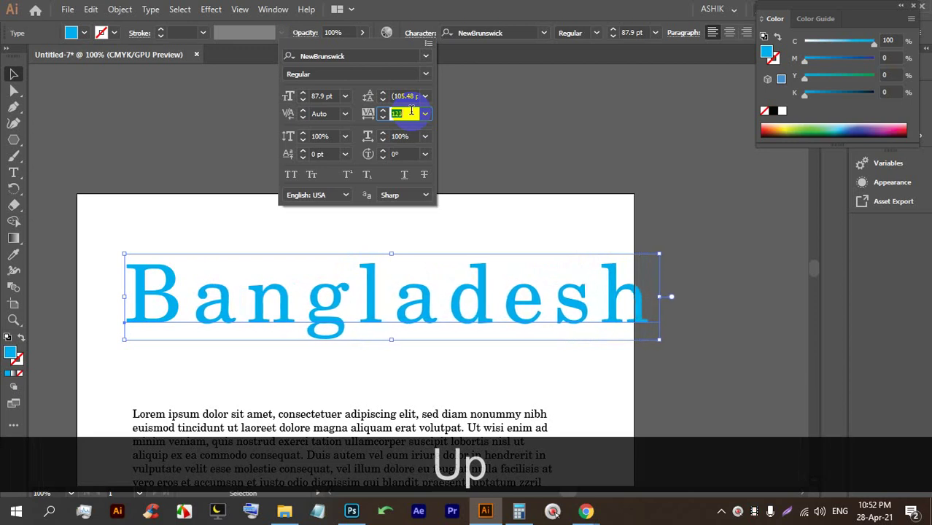
pyautogui.press('Up')
pyautogui.press('Up')
pyautogui.press('Down')
pyautogui.press('Down')
pyautogui.press('Down')
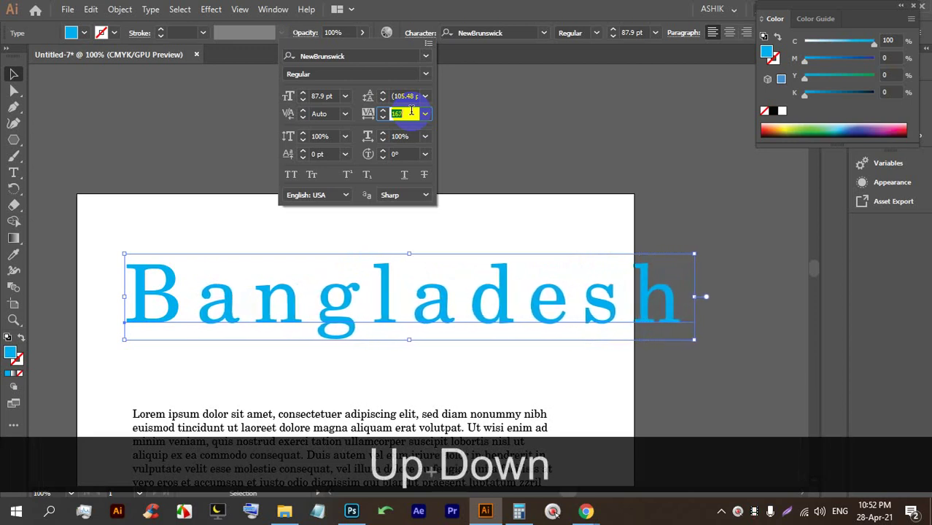
pyautogui.write('100')
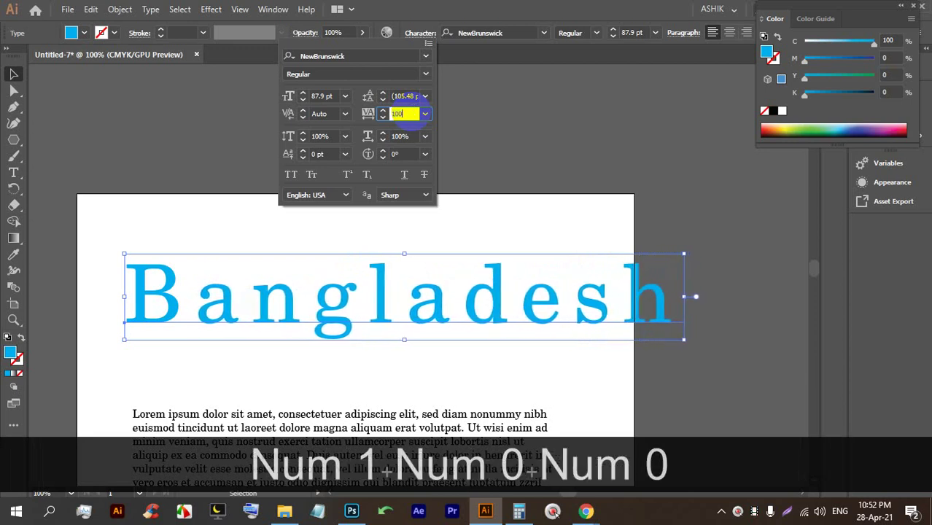
pyautogui.click(404, 175)
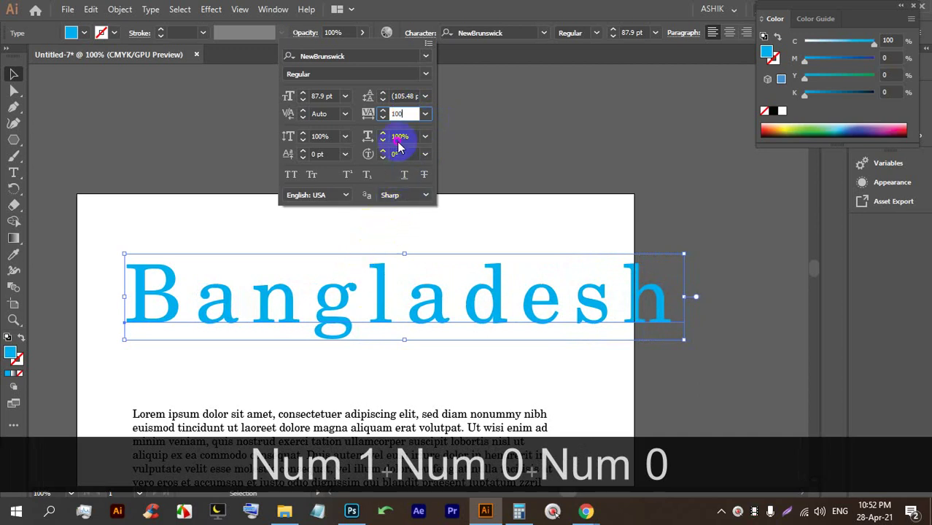
# Try different horizontal scale values on Bangladesh, then restore it to 100.
pyautogui.click(399, 138)
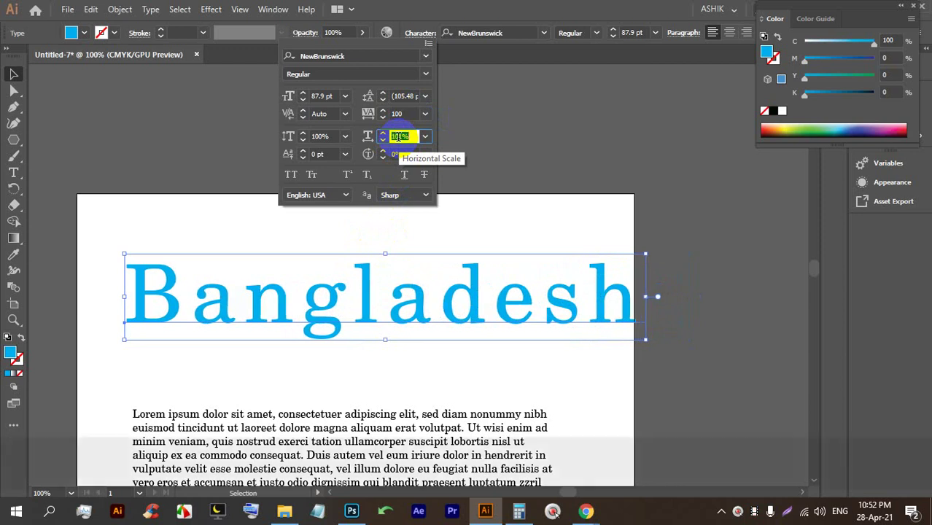
pyautogui.press('Up')
pyautogui.press('Up')
pyautogui.press('Up')
pyautogui.press('Up')
pyautogui.press('Up')
pyautogui.press('Up')
pyautogui.press('Up')
pyautogui.press('Up')
pyautogui.press('Up')
pyautogui.press('Up')
pyautogui.press('Up')
pyautogui.press('Up')
pyautogui.press('Up')
pyautogui.press('Up')
pyautogui.press('Up')
pyautogui.press('Up')
pyautogui.press('Up')
pyautogui.press('Up')
pyautogui.press('Up')
pyautogui.press('Up')
pyautogui.press('Up')
pyautogui.press('Up')
pyautogui.press('Up')
pyautogui.press('Up')
pyautogui.press('Up')
pyautogui.press('Up')
pyautogui.press('Up')
pyautogui.press('Up')
pyautogui.press('Up')
pyautogui.press('Up')
pyautogui.press('Up')
pyautogui.press('Up')
pyautogui.press('Up')
pyautogui.press('Up')
pyautogui.press('Up')
pyautogui.press('Up')
pyautogui.press('Up')
pyautogui.press('Up')
pyautogui.press('Up')
pyautogui.press('Up')
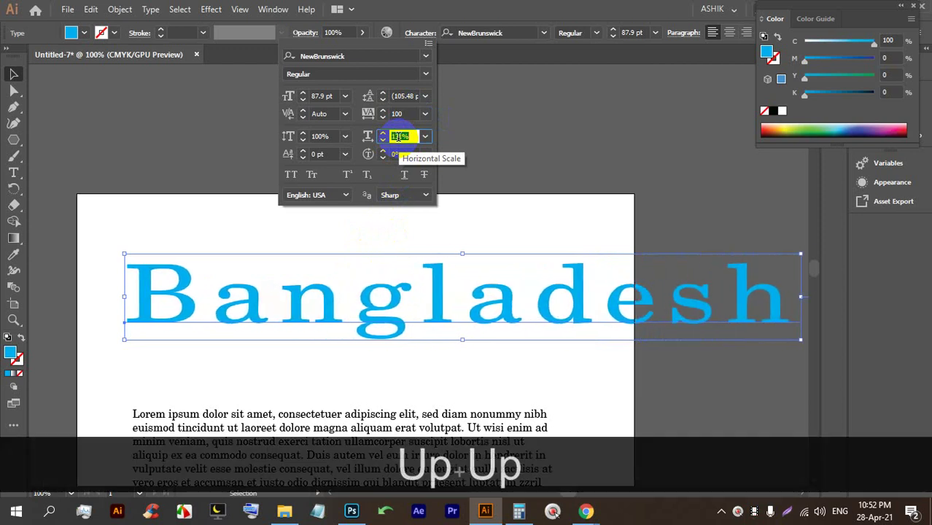
pyautogui.press('Up')
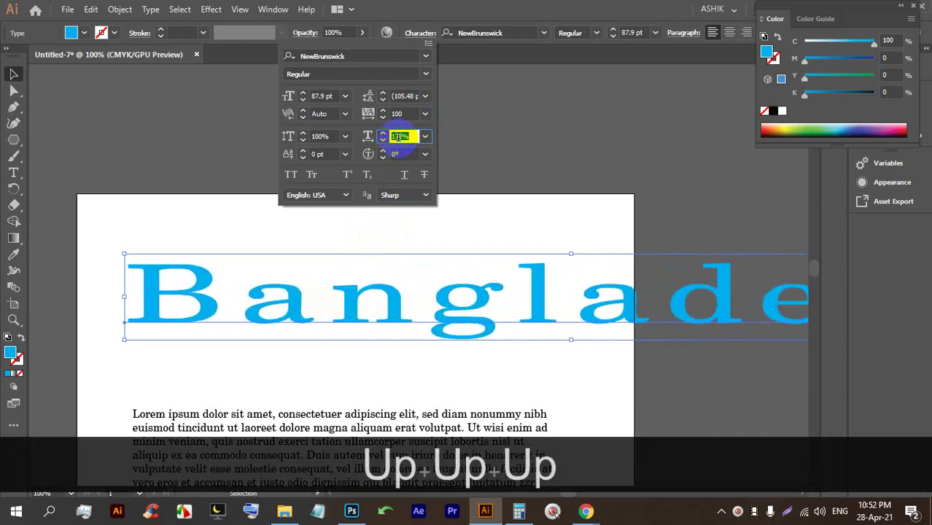
pyautogui.press('Down')
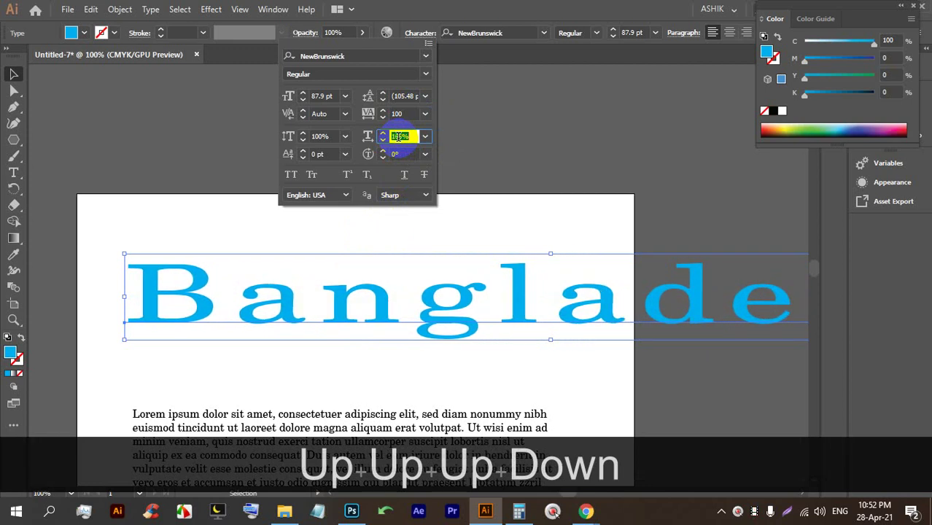
pyautogui.write('0')
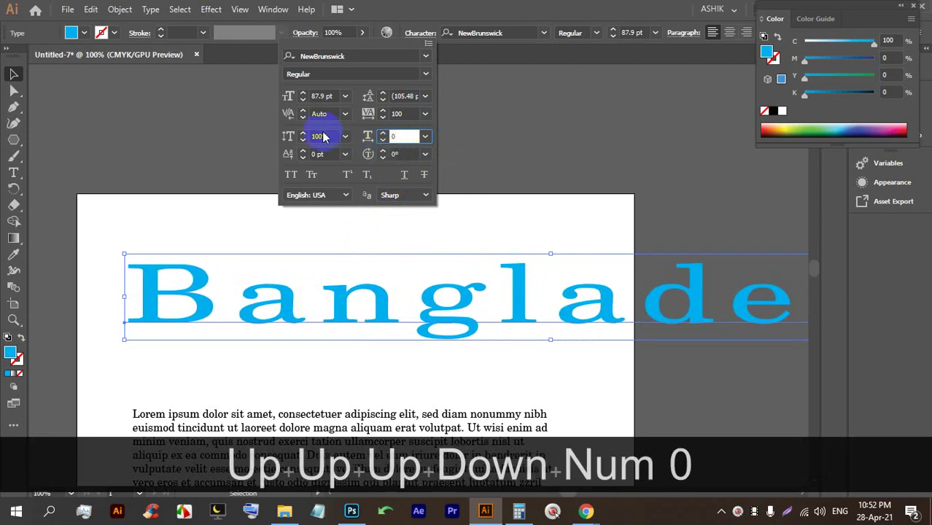
pyautogui.click(401, 136)
pyautogui.click(402, 153)
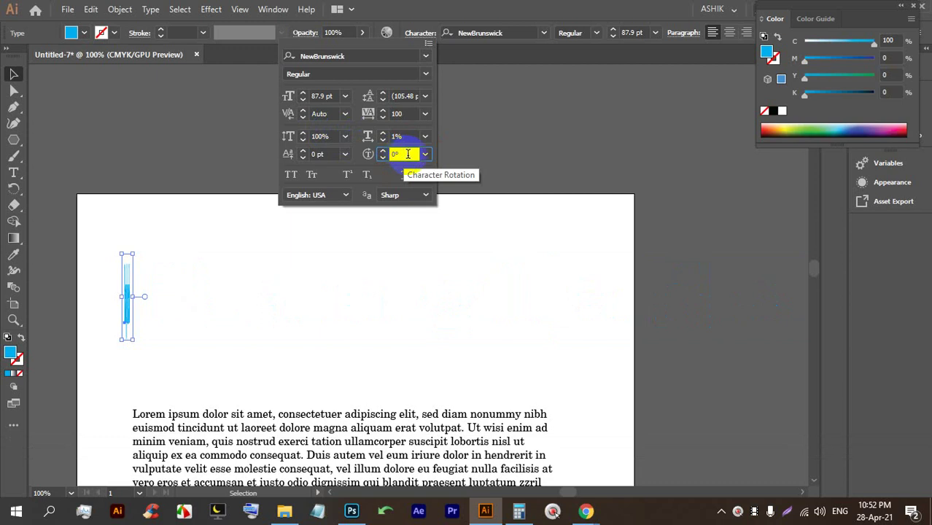
pyautogui.write('100')
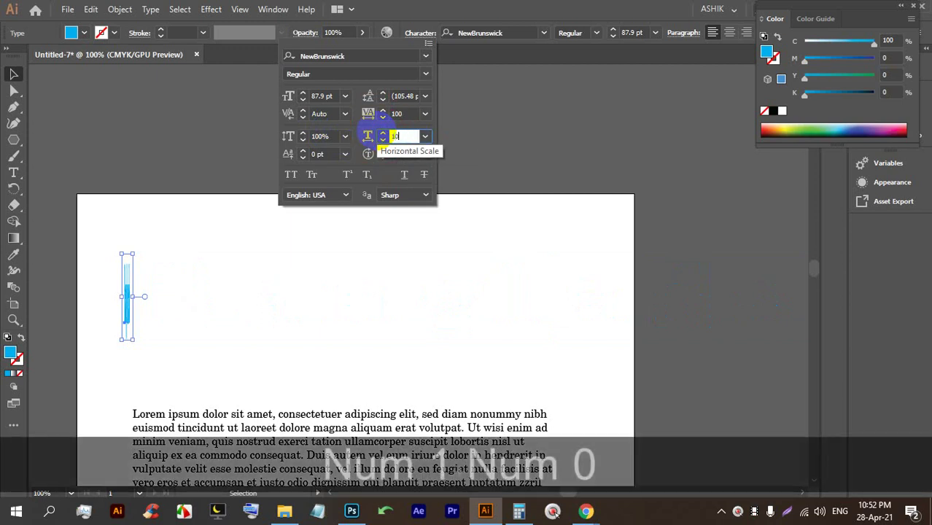
pyautogui.click(402, 153)
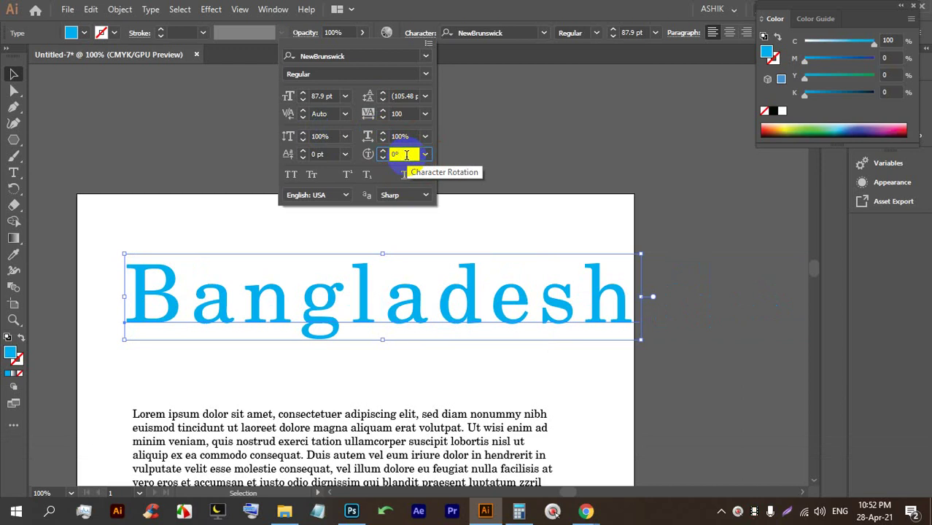
# Rotate the Bangladesh letters with the arrow keys, then reset character rotation to 0°.
pyautogui.press('Up')
pyautogui.press('Up')
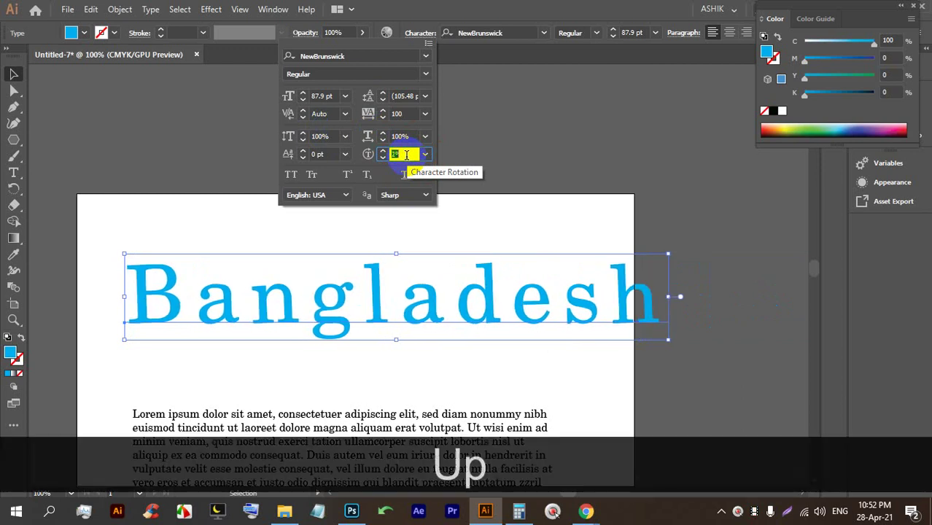
pyautogui.press('Up')
pyautogui.press('Up')
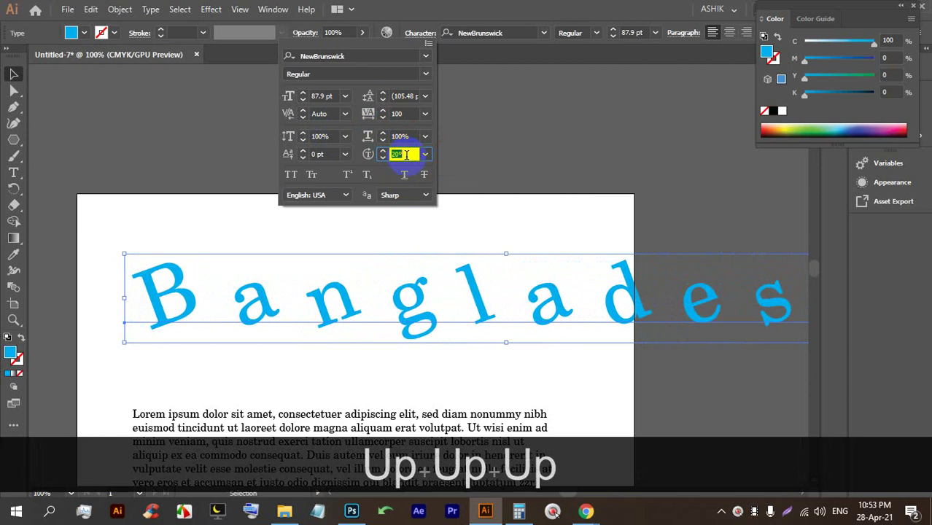
pyautogui.press('Up')
pyautogui.press('Up')
pyautogui.press('Up')
pyautogui.press('Up')
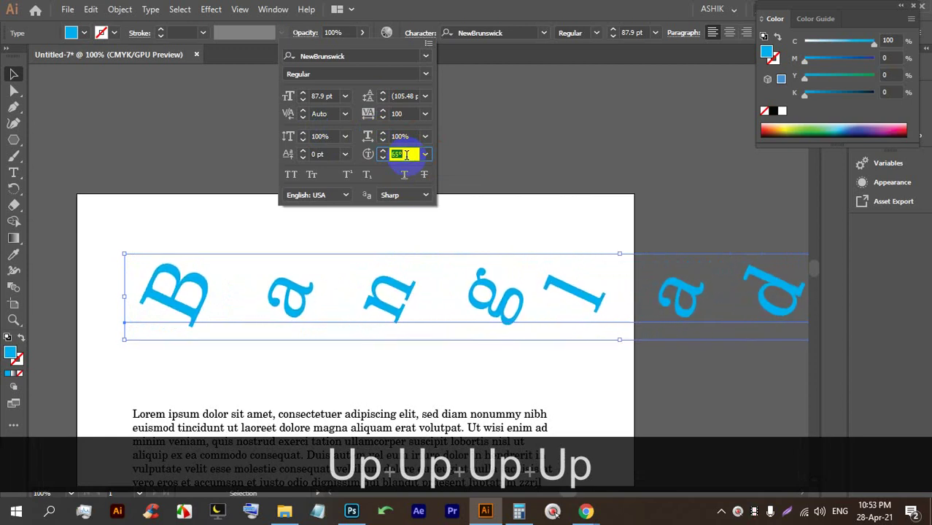
pyautogui.press('Up')
pyautogui.press('Up')
pyautogui.press('Up')
pyautogui.press('Up')
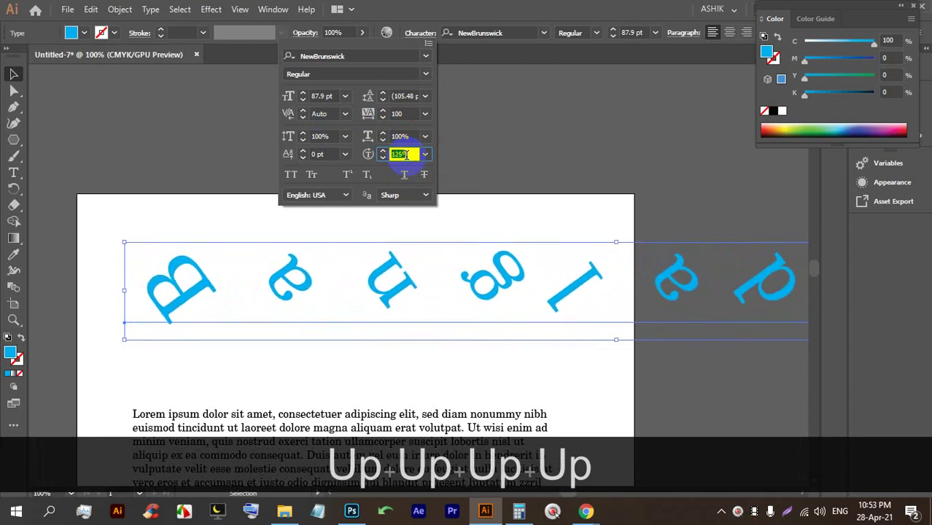
pyautogui.press('Down')
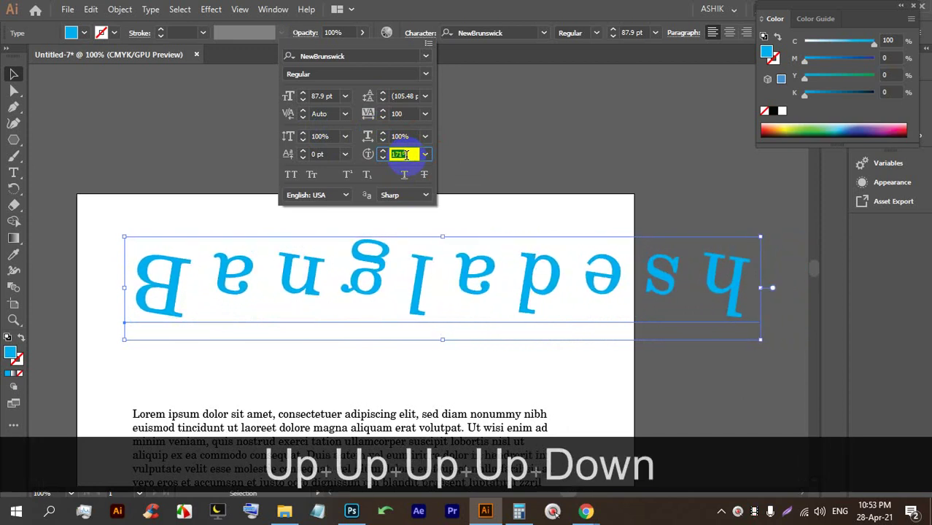
pyautogui.press('Down')
pyautogui.press('Down')
pyautogui.press('Down')
pyautogui.press('Down')
pyautogui.press('Down')
pyautogui.press('Down')
pyautogui.press('Down')
pyautogui.press('Down')
pyautogui.press('Down')
pyautogui.press('Down')
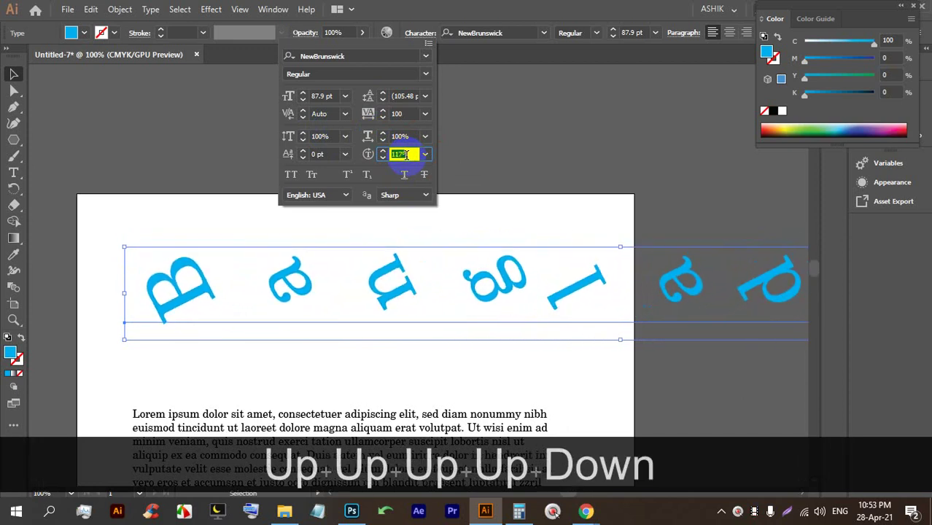
pyautogui.press('Down')
pyautogui.press('Down')
pyautogui.press('Down')
pyautogui.press('Down')
pyautogui.press('Down')
pyautogui.write('0')
pyautogui.press('Up')
pyautogui.press('Down')
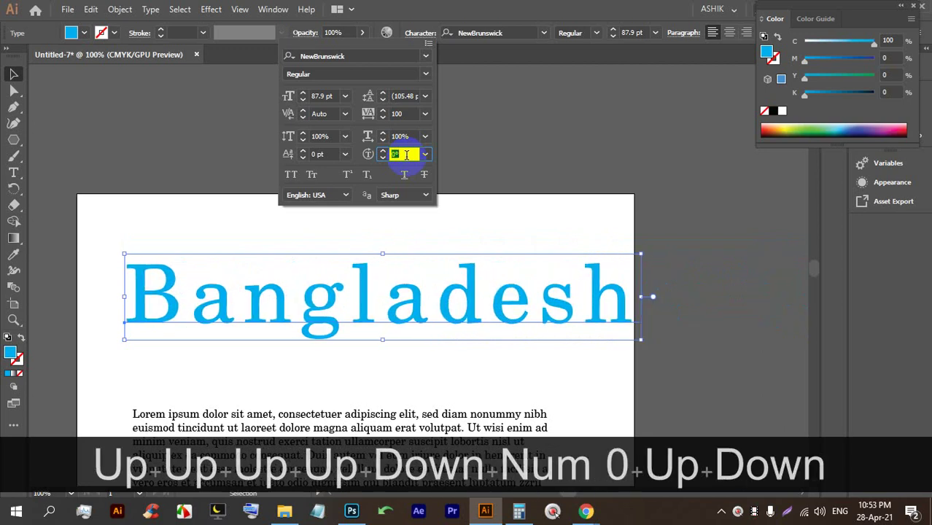
pyautogui.click(324, 153)
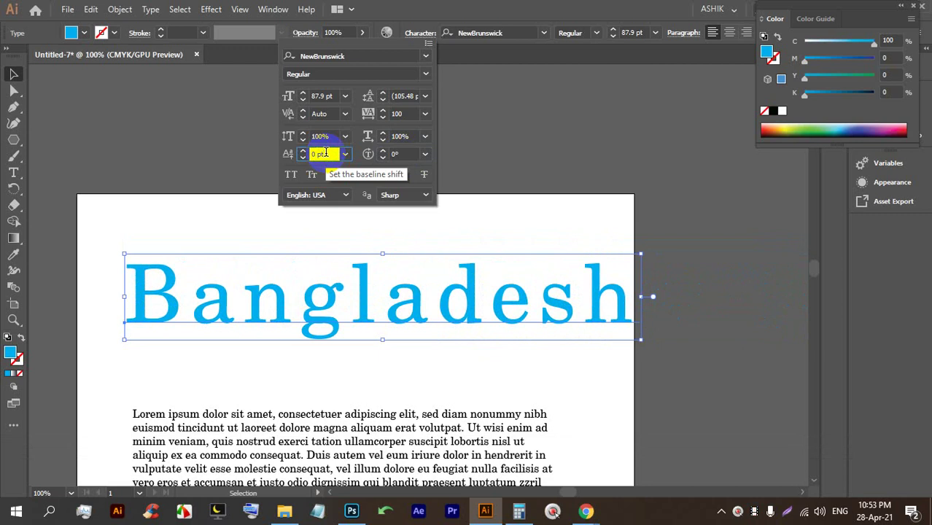
# Set the Bangladesh heading's baseline shift to -18 pt in the Character panel.
pyautogui.press('Up')
pyautogui.press('Up')
pyautogui.press('Up')
pyautogui.press('Up')
pyautogui.press('Up')
pyautogui.press('Up')
pyautogui.press('Up')
pyautogui.press('Up')
pyautogui.press('Up')
pyautogui.press('Up')
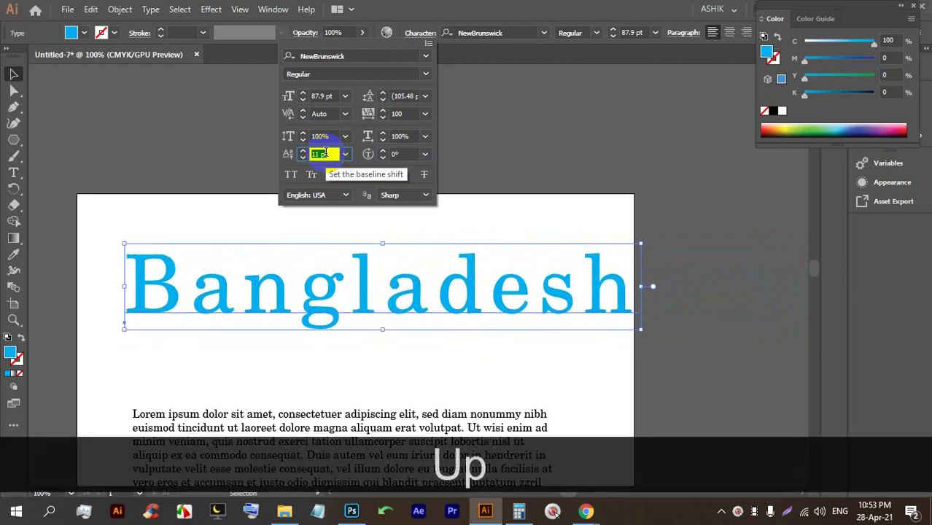
pyautogui.press('Up')
pyautogui.press('Up')
pyautogui.press('Down')
pyautogui.press('Down')
pyautogui.press('Down')
pyautogui.press('Down')
pyautogui.press('Down')
pyautogui.press('Down')
pyautogui.press('Down')
pyautogui.press('Down')
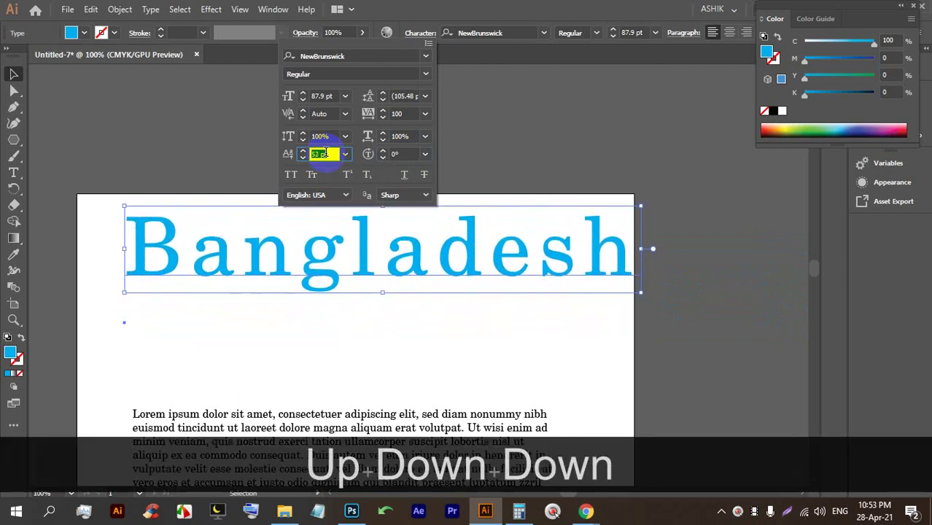
pyautogui.press('Down')
pyautogui.press('Down')
pyautogui.press('Down')
pyautogui.press('Down')
pyautogui.press('Down')
pyautogui.press('Down')
pyautogui.press('Down')
pyautogui.press('Down')
pyautogui.press('Down')
pyautogui.press('Down')
pyautogui.press('Down')
pyautogui.press('Down')
pyautogui.press('Down')
pyautogui.press('Down')
pyautogui.press('Down')
pyautogui.press('Down')
pyautogui.press('Down')
pyautogui.press('Down')
pyautogui.press('Down')
pyautogui.press('Down')
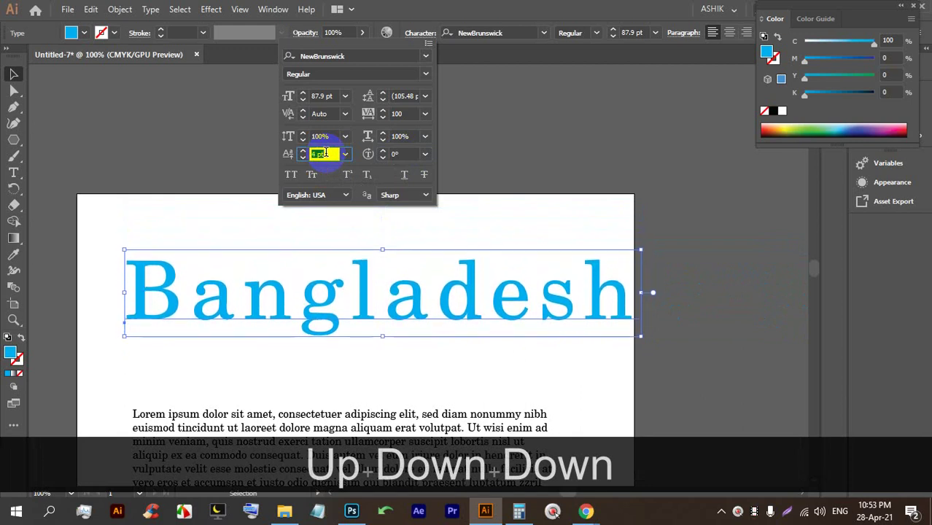
pyautogui.press('Down')
pyautogui.press('Down')
pyautogui.press('Down')
pyautogui.press('Down')
pyautogui.press('Down')
pyautogui.press('Down')
pyautogui.press('Down')
pyautogui.press('Down')
pyautogui.press('Down')
pyautogui.press('Down')
pyautogui.press('Down')
pyautogui.press('Down')
pyautogui.press('Down')
pyautogui.press('Down')
pyautogui.press('Down')
pyautogui.press('Down')
pyautogui.press('Down')
pyautogui.press('Down')
pyautogui.press('Down')
pyautogui.press('Down')
pyautogui.press('Up')
pyautogui.press('Up')
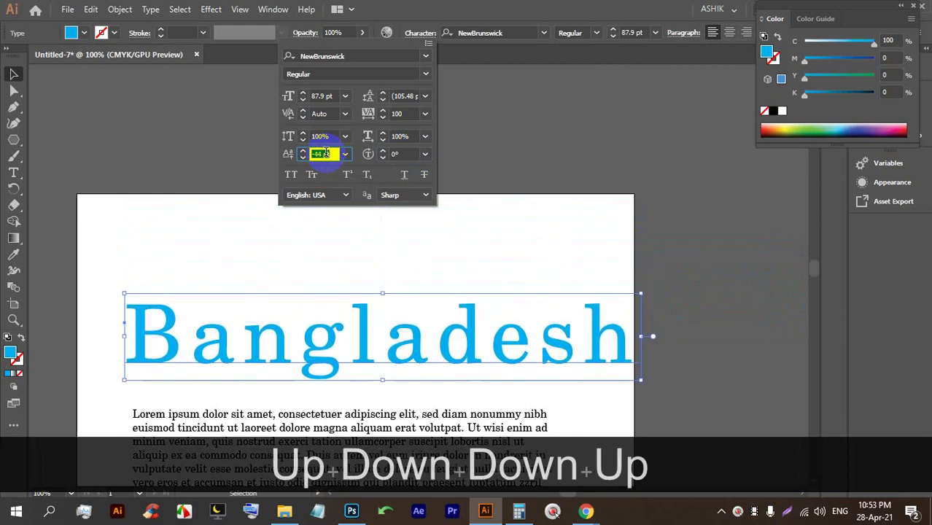
pyautogui.press('Down')
pyautogui.press('Down')
pyautogui.press('Down')
pyautogui.press('Down')
pyautogui.press('Down')
pyautogui.press('Down')
pyautogui.press('Down')
pyautogui.press('Down')
pyautogui.press('Down')
pyautogui.press('Down')
pyautogui.press('Down')
pyautogui.press('Down')
pyautogui.press('Down')
pyautogui.press('Up')
pyautogui.press('Up')
pyautogui.press('Up')
pyautogui.press('Up')
pyautogui.press('Up')
pyautogui.press('Up')
pyautogui.press('Up')
pyautogui.press('Up')
pyautogui.press('Up')
pyautogui.press('Up')
pyautogui.press('Up')
pyautogui.press('Up')
pyautogui.press('Up')
pyautogui.press('Up')
pyautogui.press('Up')
pyautogui.press('Up')
pyautogui.press('Up')
pyautogui.press('Up')
pyautogui.press('Up')
pyautogui.press('Up')
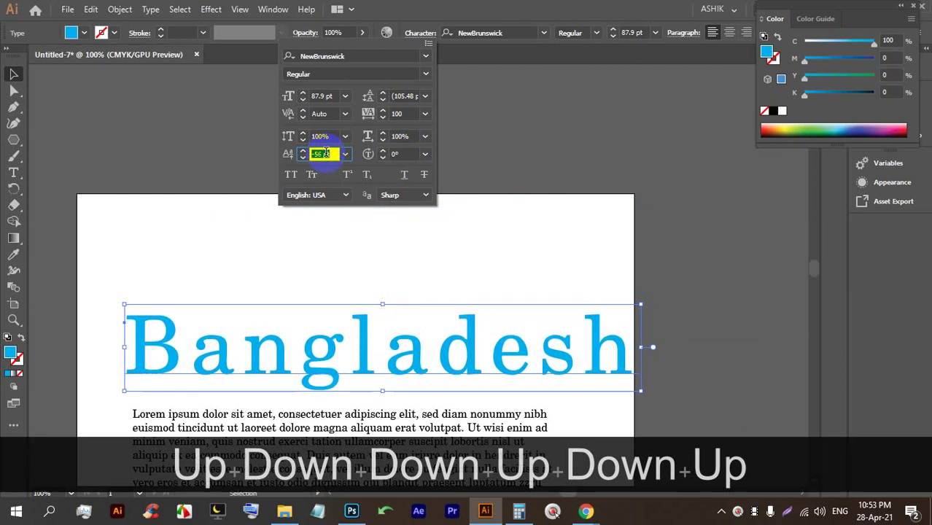
pyautogui.press('Up')
pyautogui.press('Up')
pyautogui.press('Up')
pyautogui.press('Up')
pyautogui.press('Up')
pyautogui.press('Up')
pyautogui.press('Up')
pyautogui.press('Up')
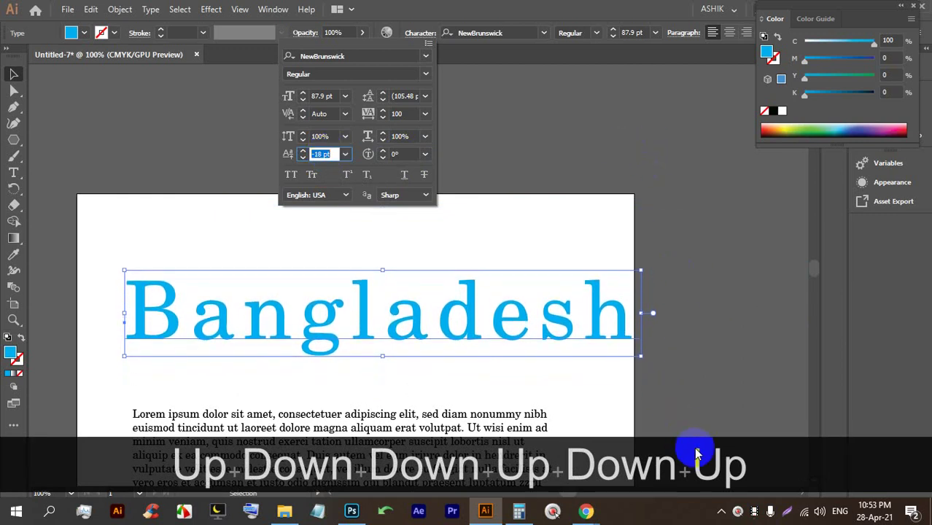
pyautogui.click(488, 511)
pyautogui.click(482, 511)
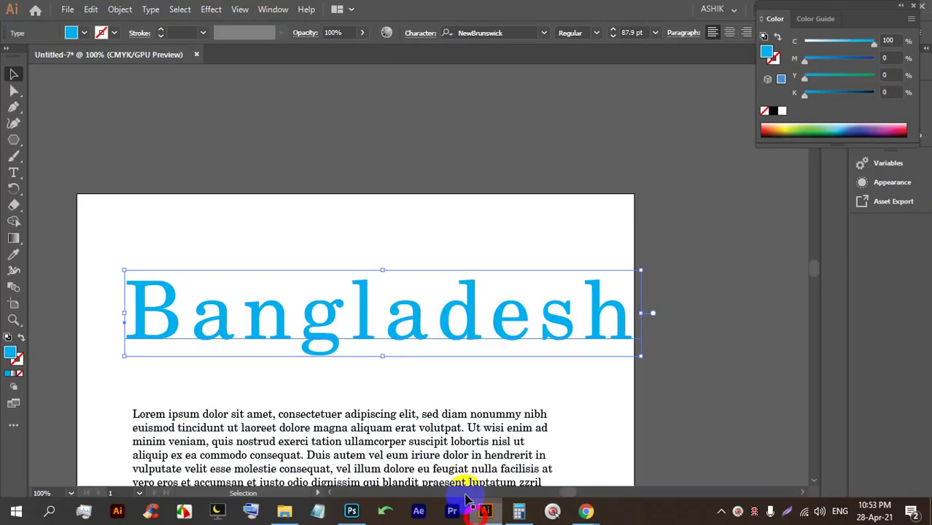
pyautogui.keyDown('alt'); pyautogui.scroll(-1, 387, 246); pyautogui.keyUp('alt')
pyautogui.keyDown('alt'); pyautogui.scroll(1, 395, 291); pyautogui.keyUp('alt')
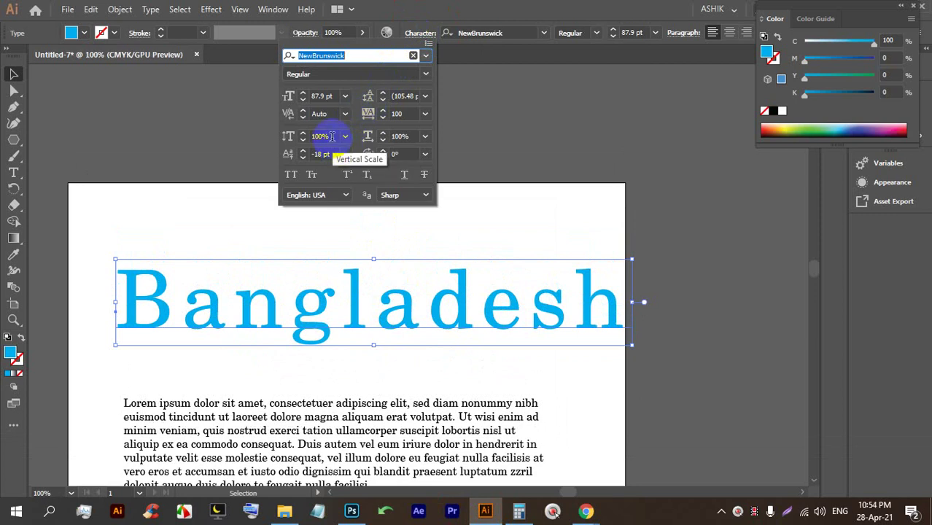
# Nudge the heading's vertical scale up, then return it to 100%.
pyautogui.click(331, 135)
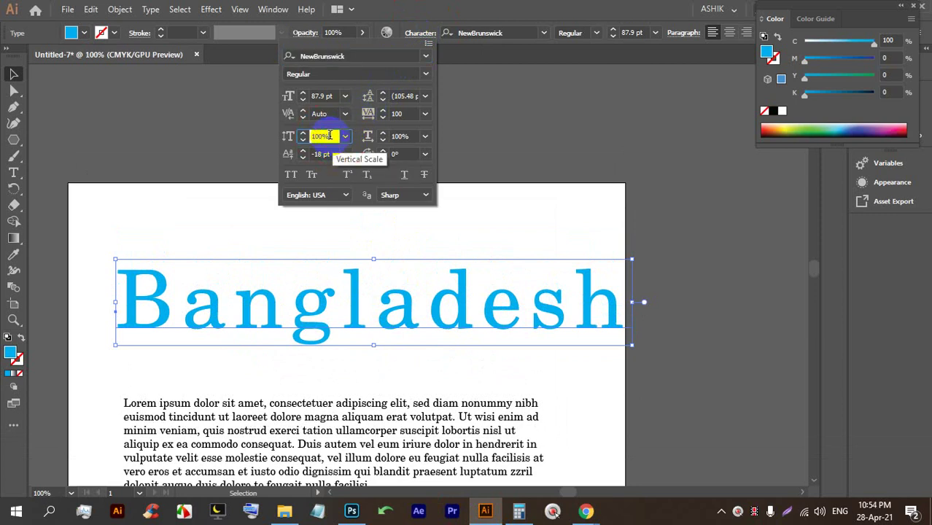
pyautogui.press('Up')
pyautogui.press('Up')
pyautogui.press('Up')
pyautogui.press('Up')
pyautogui.press('Up')
pyautogui.press('Up')
pyautogui.press('Up')
pyautogui.press('Up')
pyautogui.press('Up')
pyautogui.press('Up')
pyautogui.press('Up')
pyautogui.press('Up')
pyautogui.press('Up')
pyautogui.press('Up')
pyautogui.press('Up')
pyautogui.press('Up')
pyautogui.press('Up')
pyautogui.press('Up')
pyautogui.press('Up')
pyautogui.press('Up')
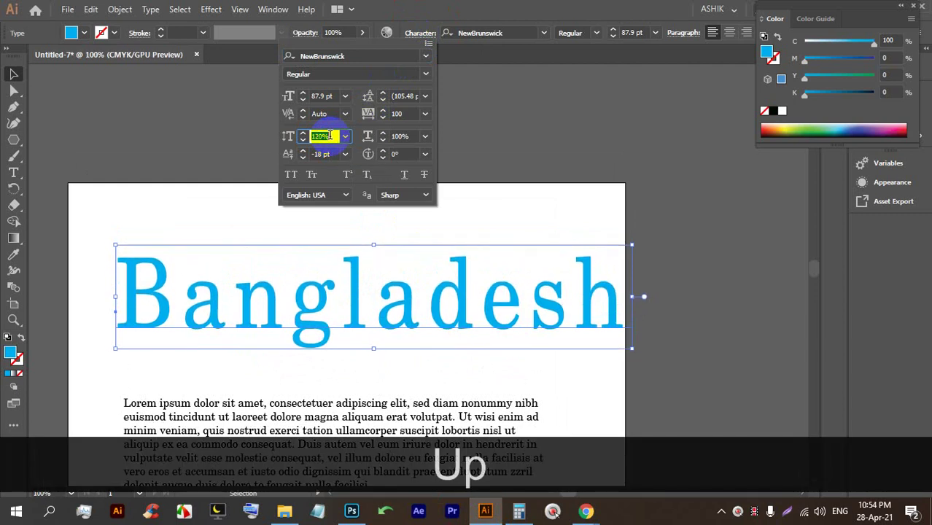
pyautogui.press('Up')
pyautogui.press('Up')
pyautogui.press('Up')
pyautogui.press('Up')
pyautogui.press('Up')
pyautogui.press('Up')
pyautogui.press('Up')
pyautogui.press('Up')
pyautogui.press('Up')
pyautogui.press('Up')
pyautogui.press('Up')
pyautogui.press('Up')
pyautogui.press('Up')
pyautogui.press('Up')
pyautogui.press('Up')
pyautogui.press('Up')
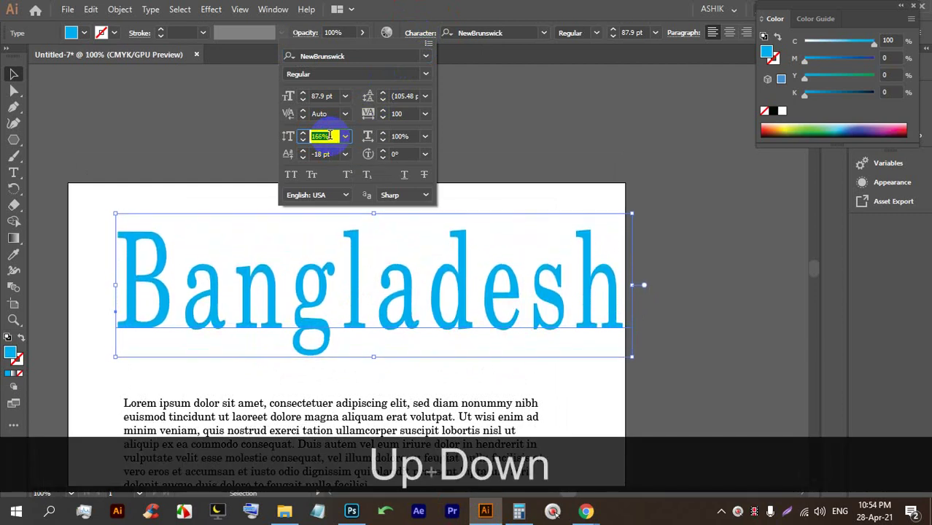
pyautogui.press('Down')
pyautogui.press('Down')
pyautogui.press('Down')
pyautogui.press('Down')
pyautogui.press('Down')
pyautogui.press('Down')
pyautogui.press('Down')
pyautogui.press('Down')
pyautogui.press('Down')
pyautogui.press('Down')
pyautogui.press('Down')
pyautogui.press('Down')
pyautogui.press('Down')
pyautogui.press('Down')
pyautogui.press('Down')
pyautogui.press('Down')
pyautogui.press('Down')
pyautogui.press('Down')
pyautogui.press('Down')
pyautogui.press('Down')
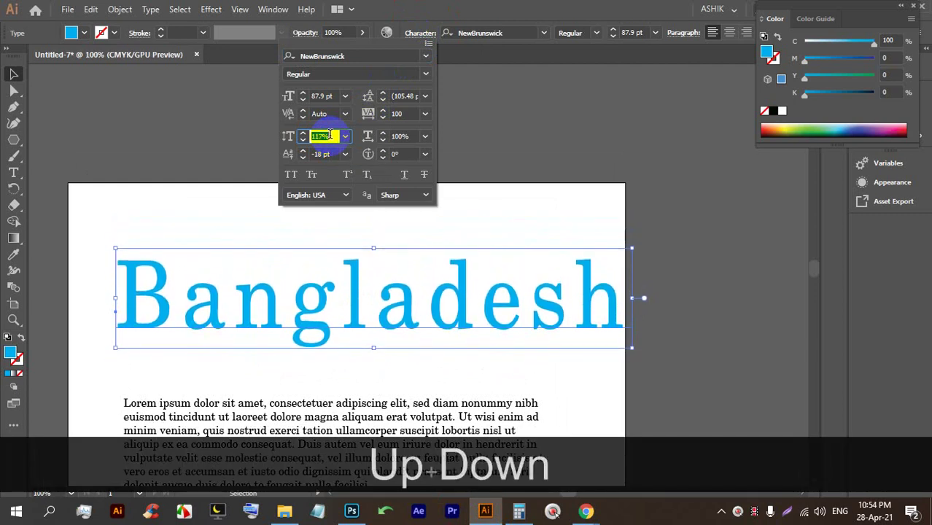
pyautogui.press('Down')
pyautogui.press('Down')
pyautogui.press('Down')
pyautogui.press('Down')
pyautogui.press('Down')
pyautogui.press('Down')
pyautogui.press('Down')
pyautogui.press('Down')
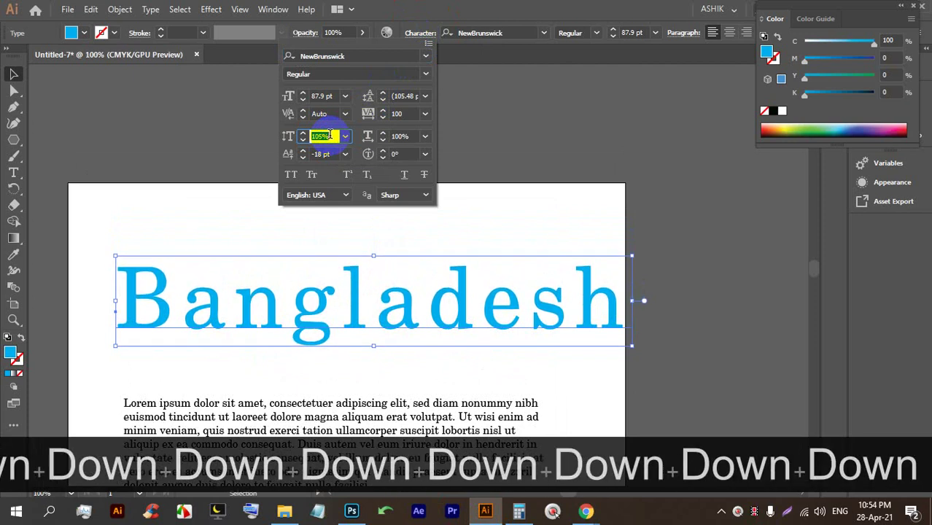
pyautogui.press('Down')
pyautogui.press('Down')
pyautogui.press('Down')
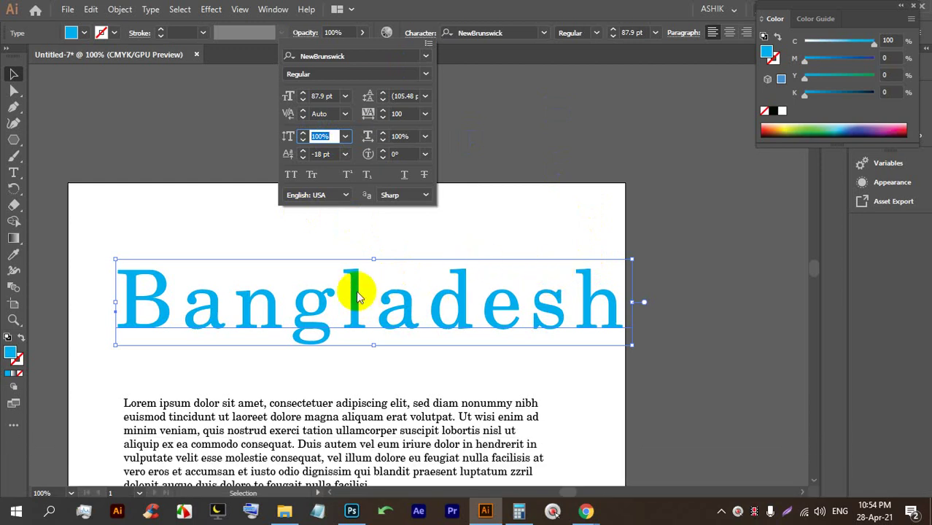
pyautogui.click(413, 315)
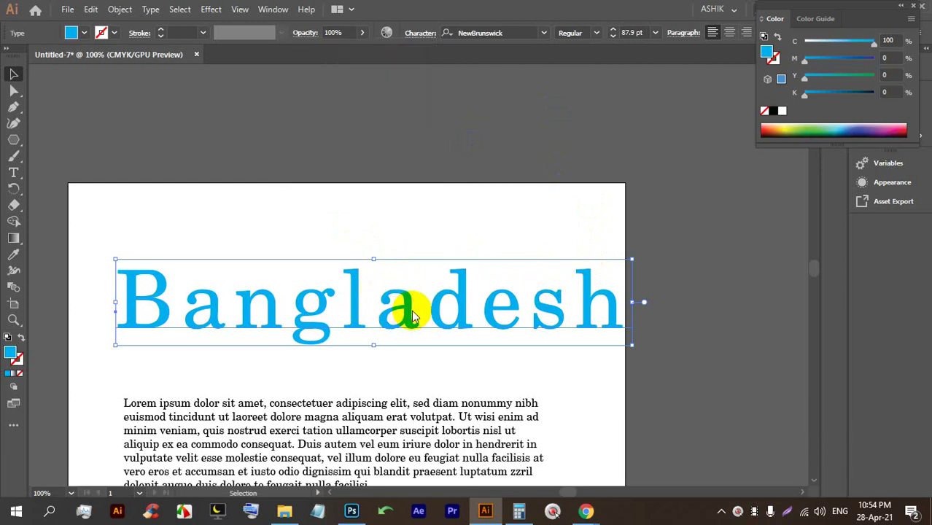
pyautogui.click(423, 34)
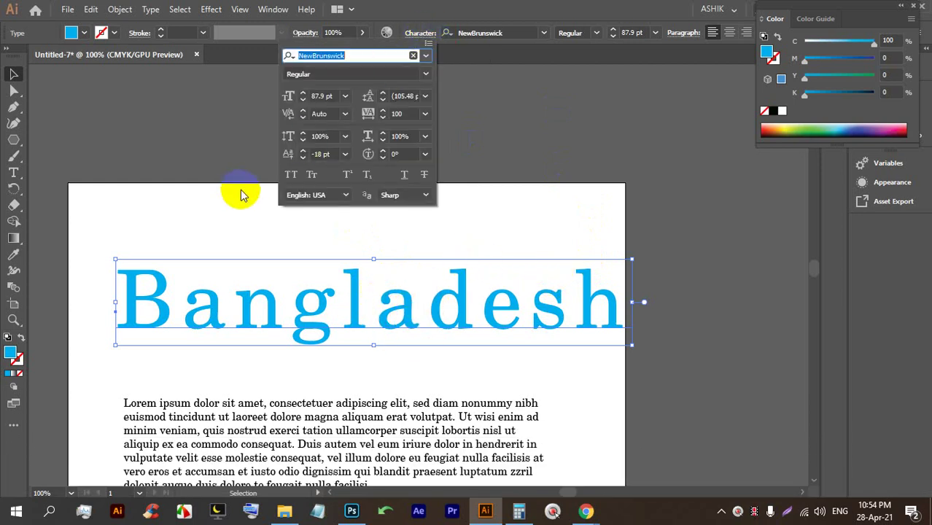
pyautogui.click(292, 175)
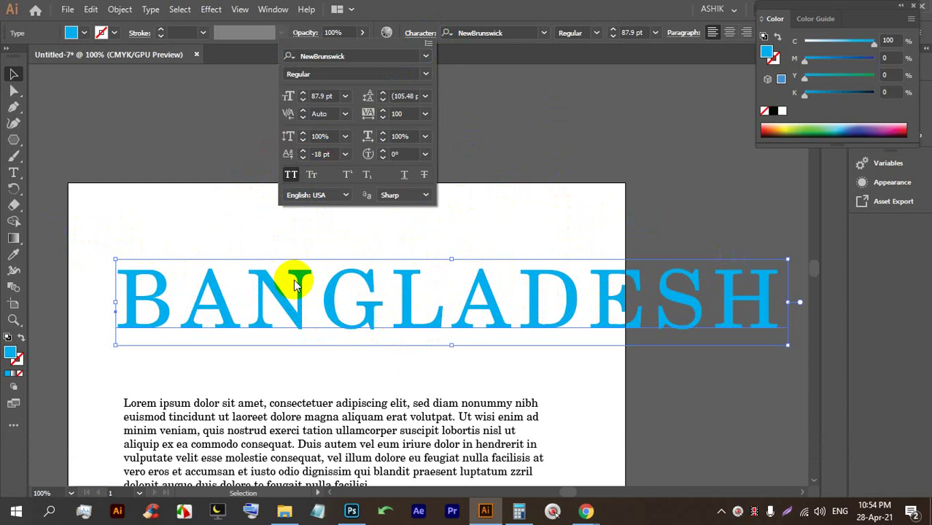
pyautogui.click(310, 175)
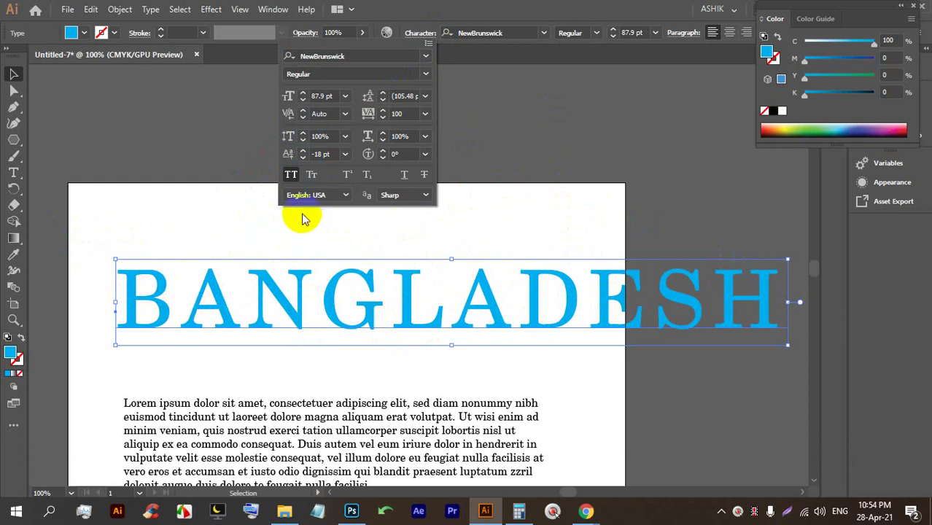
pyautogui.click(312, 179)
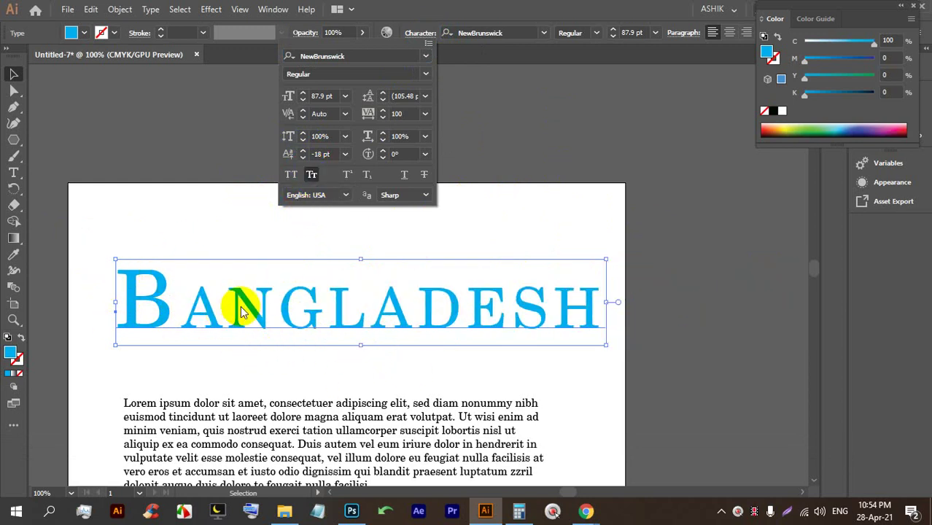
pyautogui.click(322, 179)
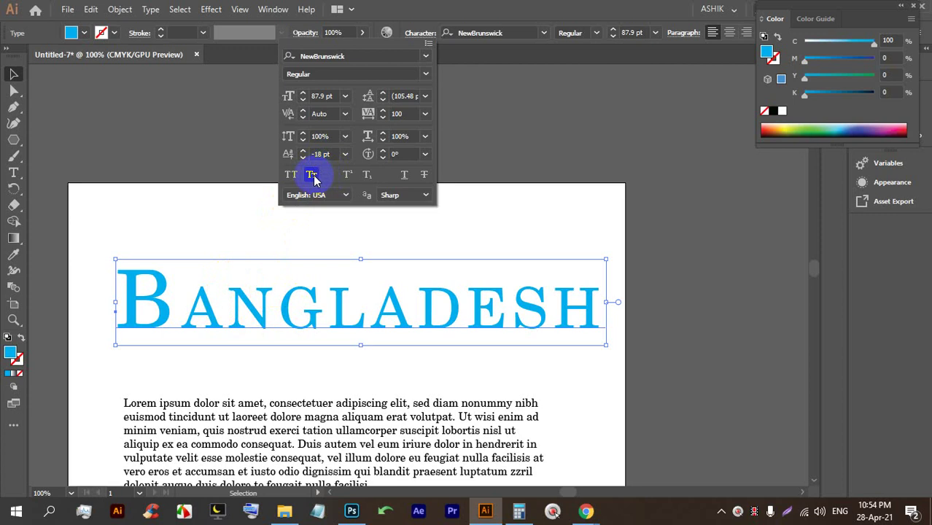
pyautogui.click(312, 178)
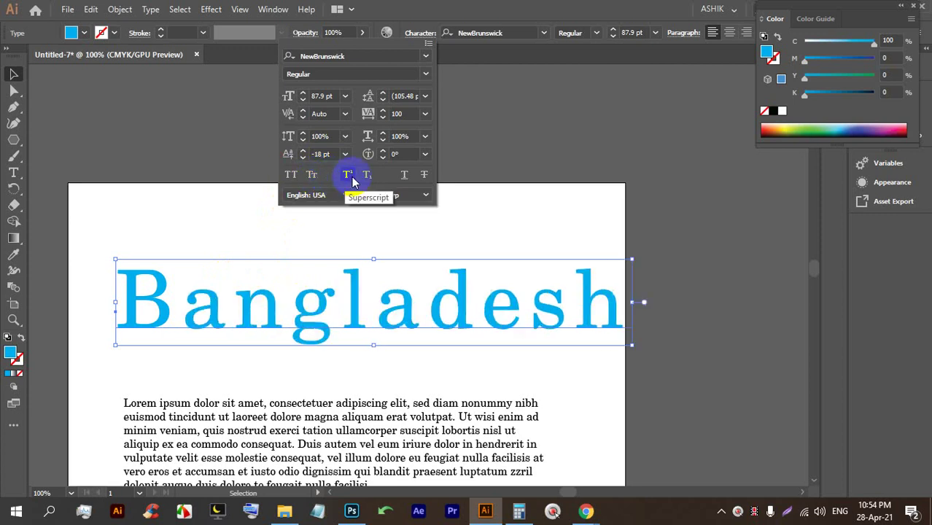
# Replace Bangladesh with the text a2+2ab+b2 and select the first 2.
pyautogui.doubleClick(281, 291)
pyautogui.doubleClick(291, 307)
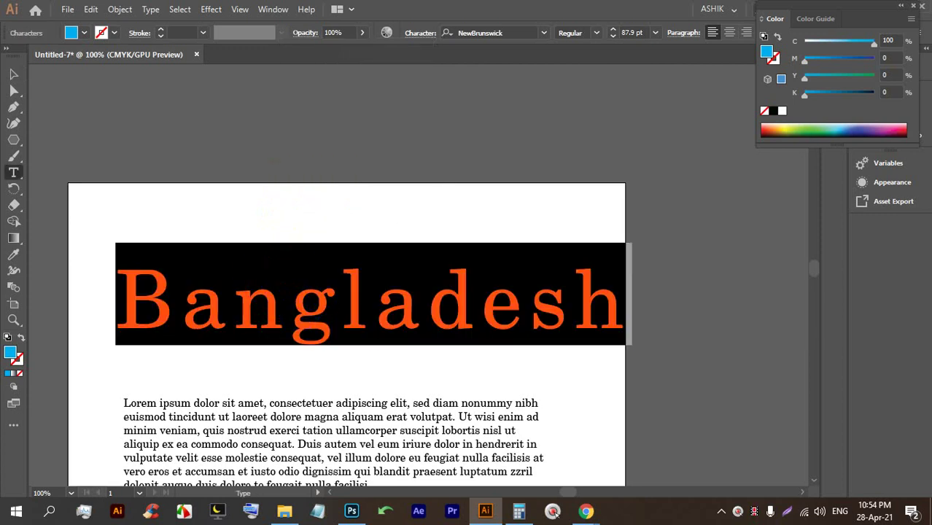
pyautogui.write('a2')
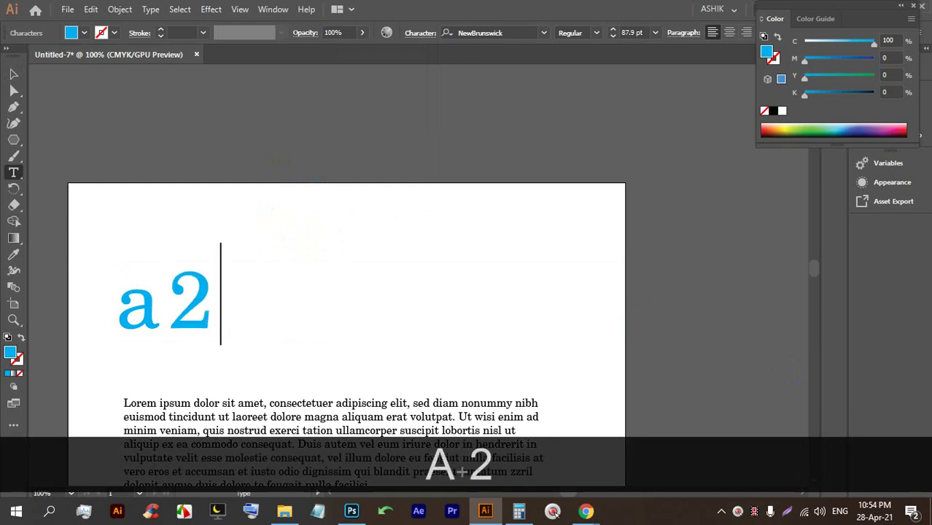
pyautogui.write('+2ab+')
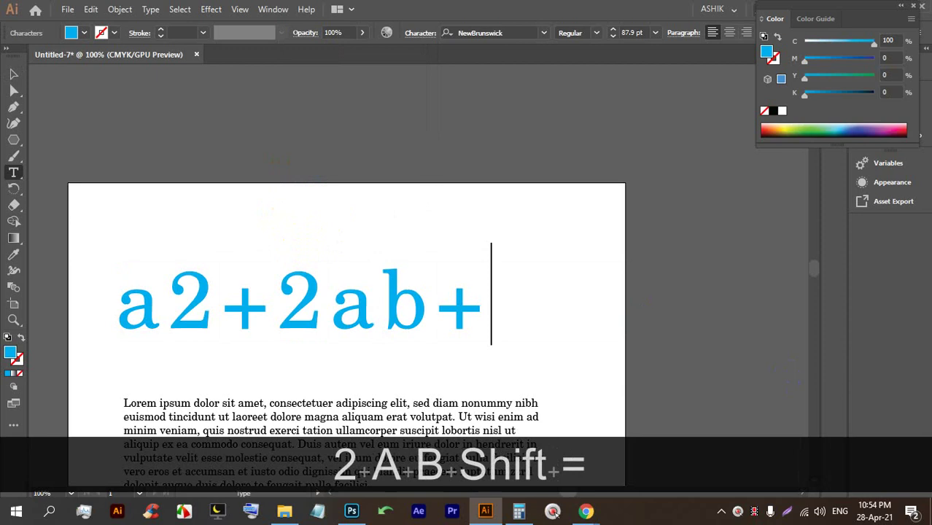
pyautogui.write('n')
pyautogui.press('BackSpace')
pyautogui.write('b2')
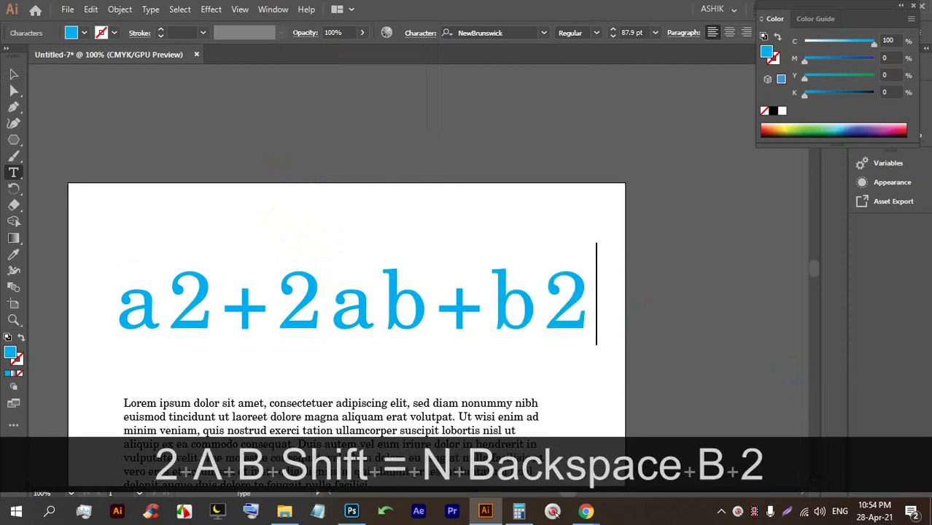
pyautogui.moveTo(221, 279); pyautogui.dragTo(183, 290)
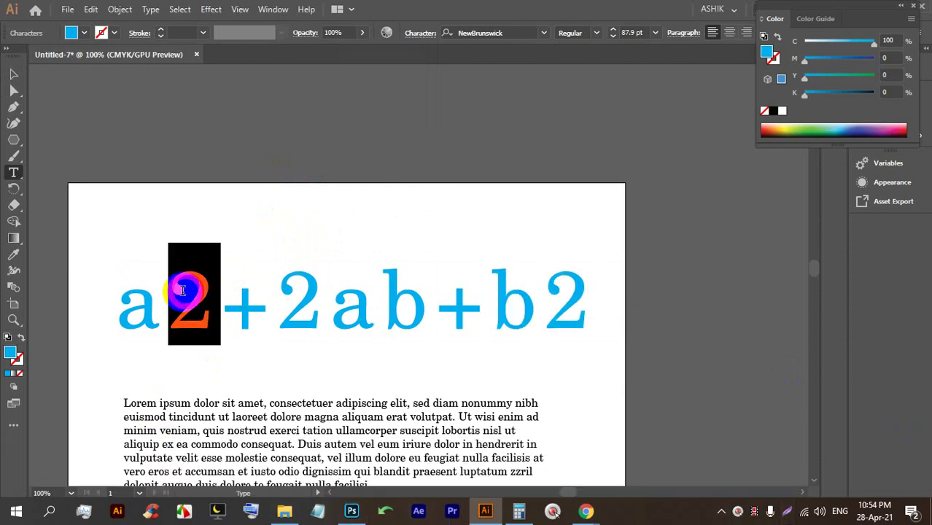
# Make both 2s superscript so the heading reads a²+2ab+b².
pyautogui.click(421, 35)
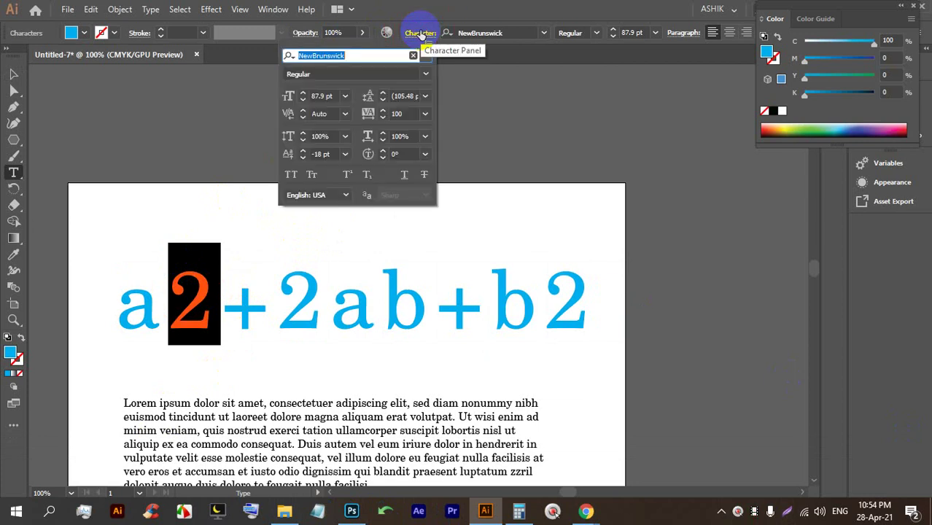
pyautogui.click(348, 175)
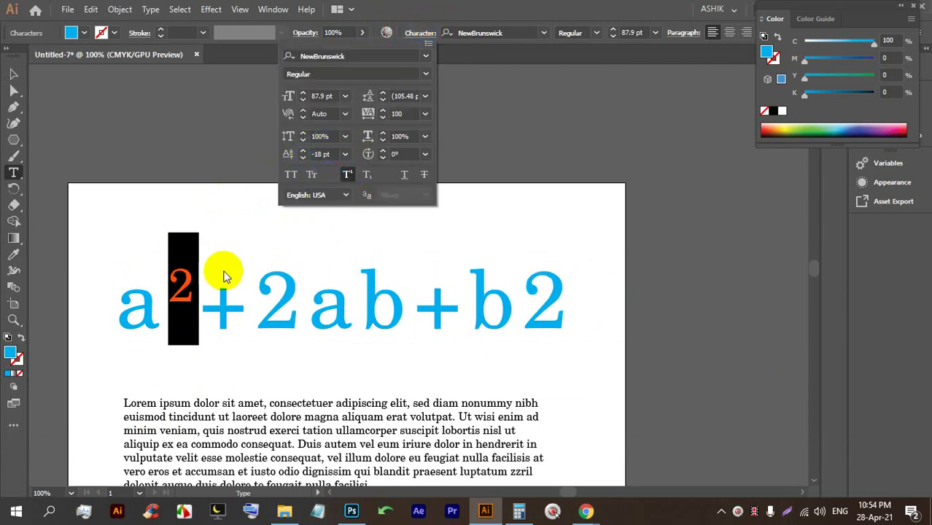
pyautogui.click(504, 290)
pyautogui.tripleClick(524, 293)
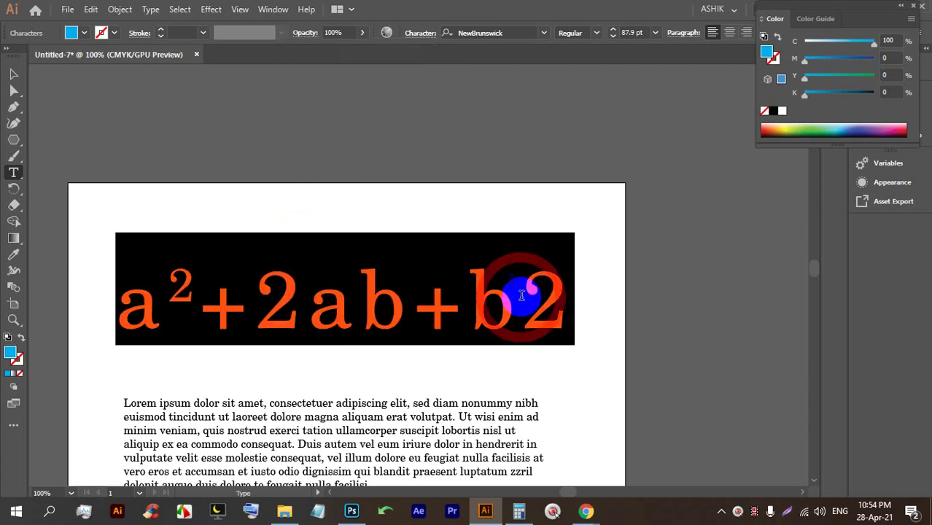
pyautogui.moveTo(524, 292); pyautogui.dragTo(553, 295)
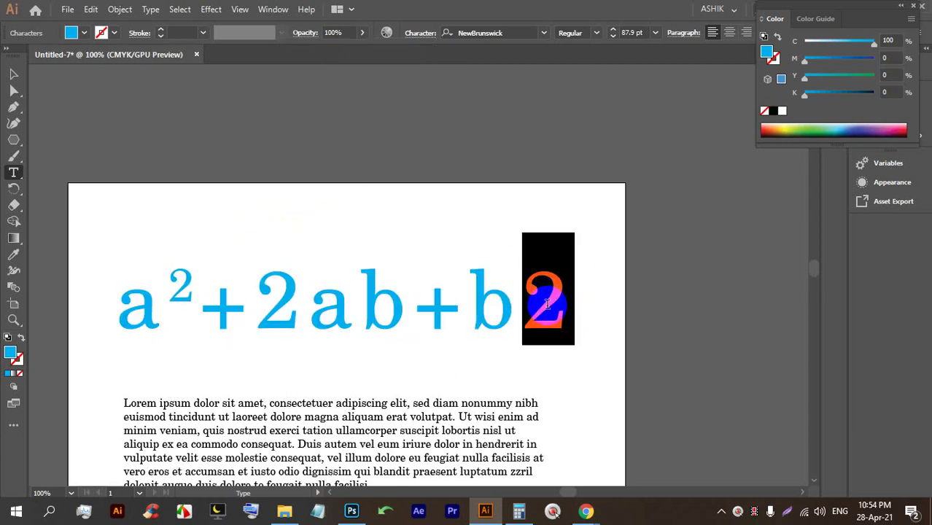
pyautogui.keyDown('alt'); pyautogui.scroll(-3, 353, 239); pyautogui.keyUp('alt')
pyautogui.keyDown('alt'); pyautogui.scroll(2, 380, 208); pyautogui.keyUp('alt')
pyautogui.keyDown('alt'); pyautogui.scroll(1, 436, 310); pyautogui.keyUp('alt')
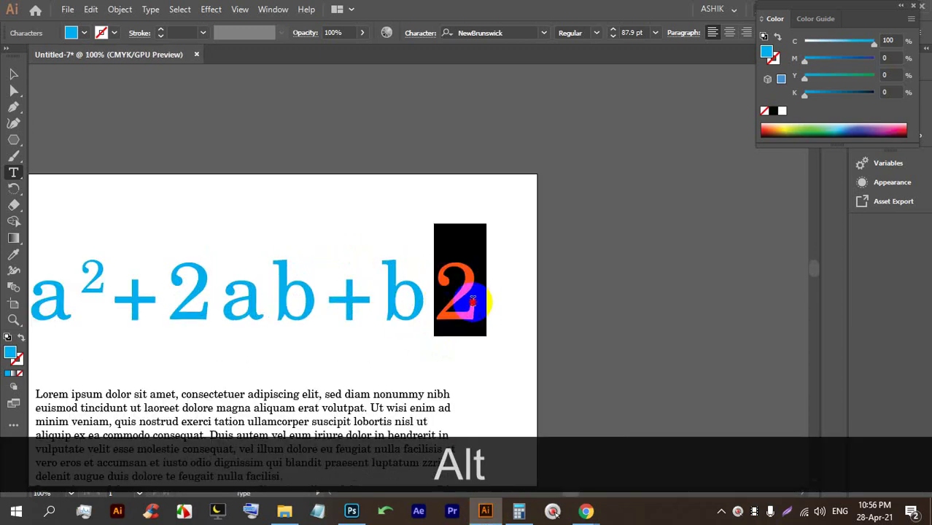
pyautogui.click(420, 33)
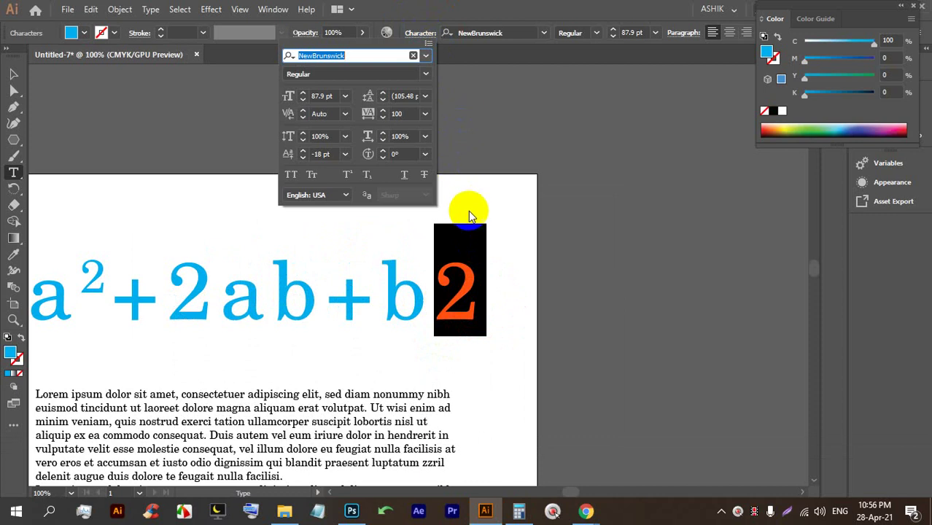
pyautogui.click(349, 175)
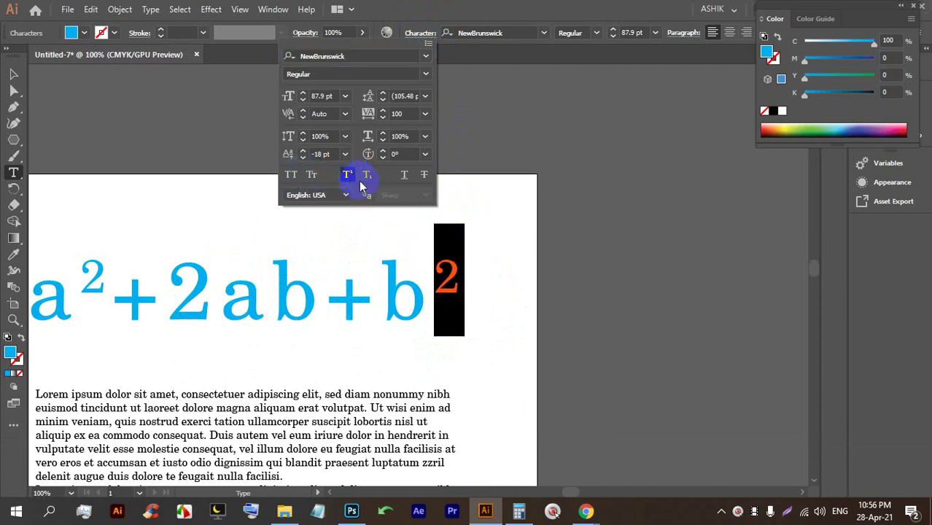
# Delete the stray placeholder text box and move the equation up the page.
pyautogui.click(13, 75)
pyautogui.press('t')
pyautogui.moveTo(230, 184); pyautogui.dragTo(333, 233)
pyautogui.keyDown('alt'); pyautogui.scroll(-1, 366, 217); pyautogui.keyUp('alt')
pyautogui.keyDown('alt'); pyautogui.scroll(1, 346, 253); pyautogui.keyUp('alt')
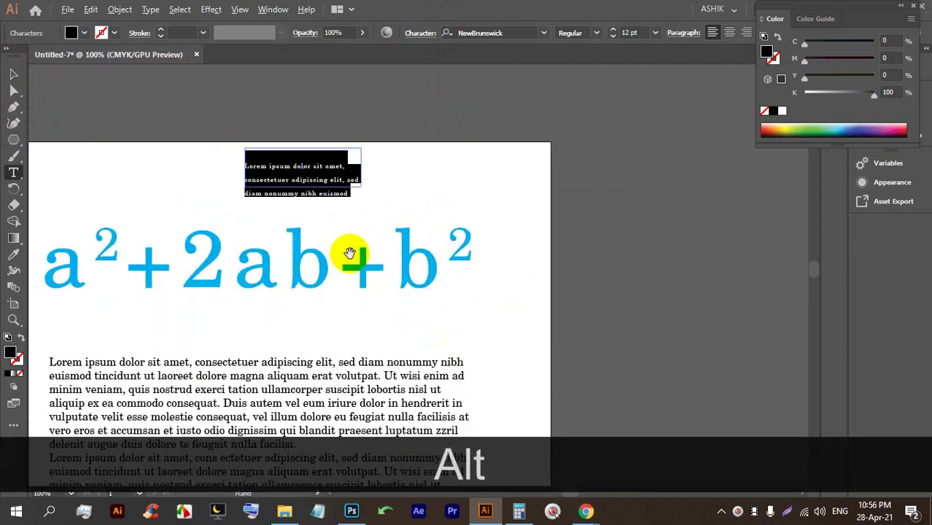
pyautogui.click(12, 75)
pyautogui.moveTo(202, 163); pyautogui.dragTo(417, 198)
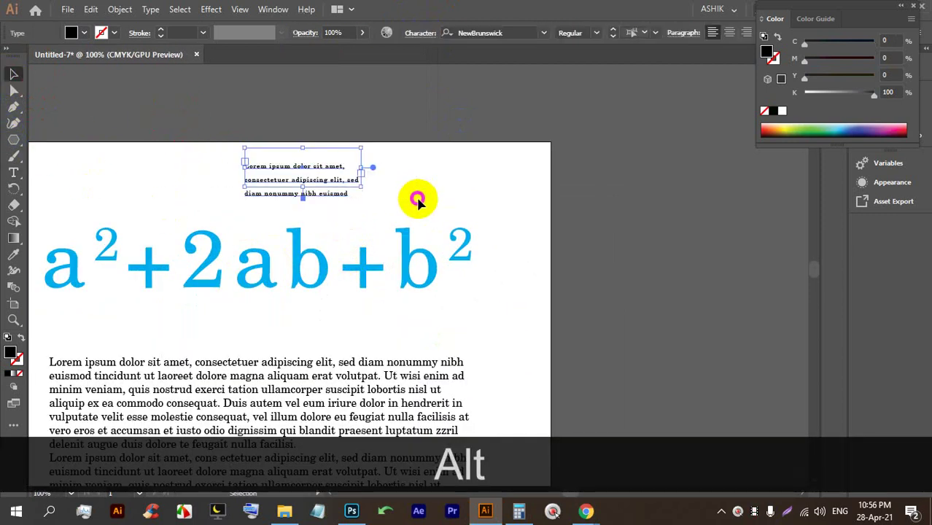
pyautogui.press('BackSpace')
pyautogui.moveTo(363, 263); pyautogui.dragTo(431, 204)
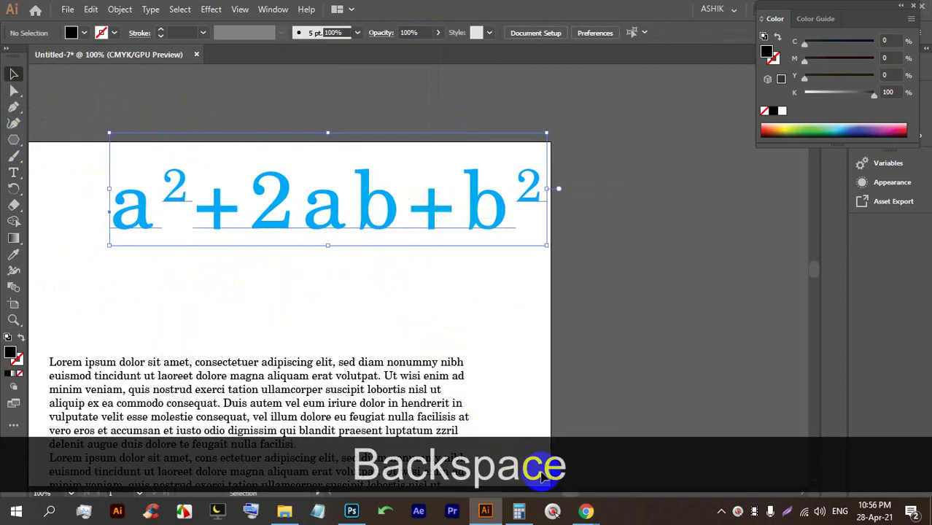
# Admit the waiting participant in Google Meet, then return to Illustrator.
pyautogui.moveTo(586, 510)
pyautogui.click(528, 452)
pyautogui.click(607, 153)
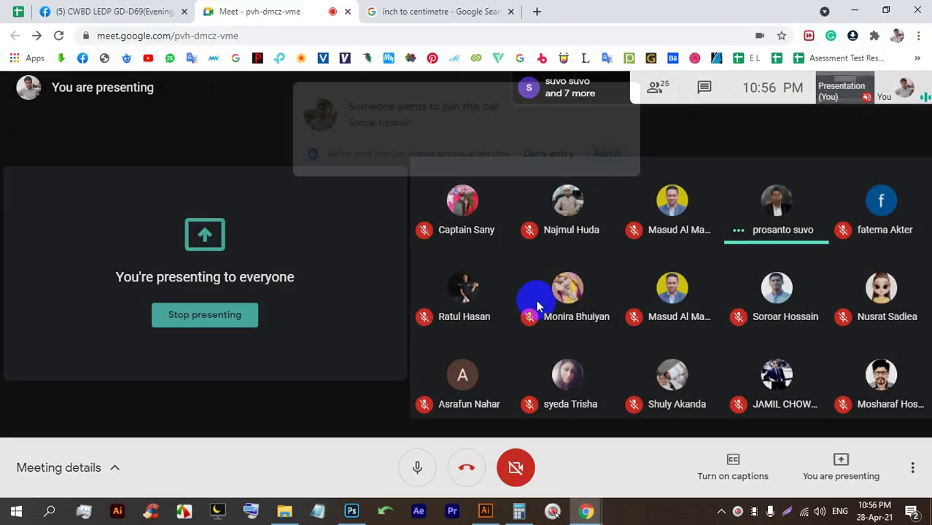
pyautogui.click(485, 510)
# Add a Lorem ipsum point-text line below the equation with superscript off, and move it up-right.
pyautogui.click(13, 172)
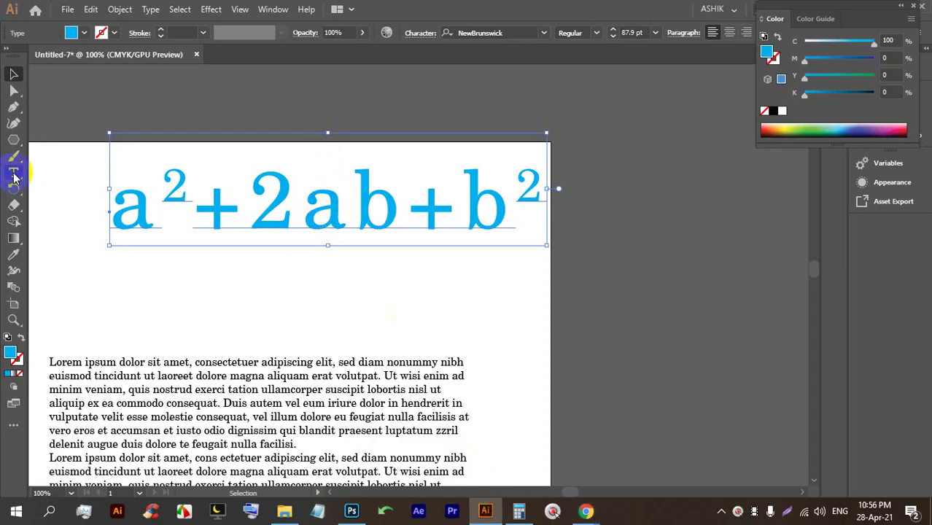
pyautogui.click(219, 288)
pyautogui.scroll(3, 233, 313)
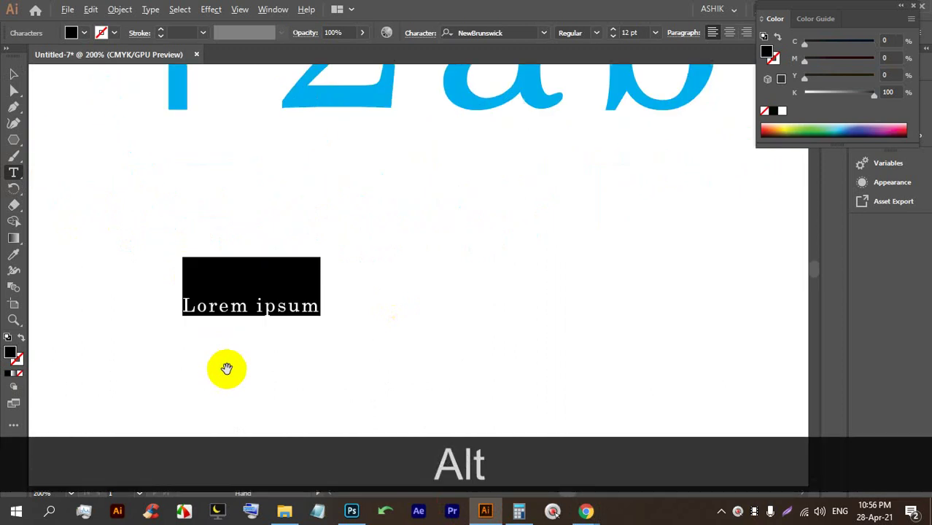
pyautogui.click(430, 32)
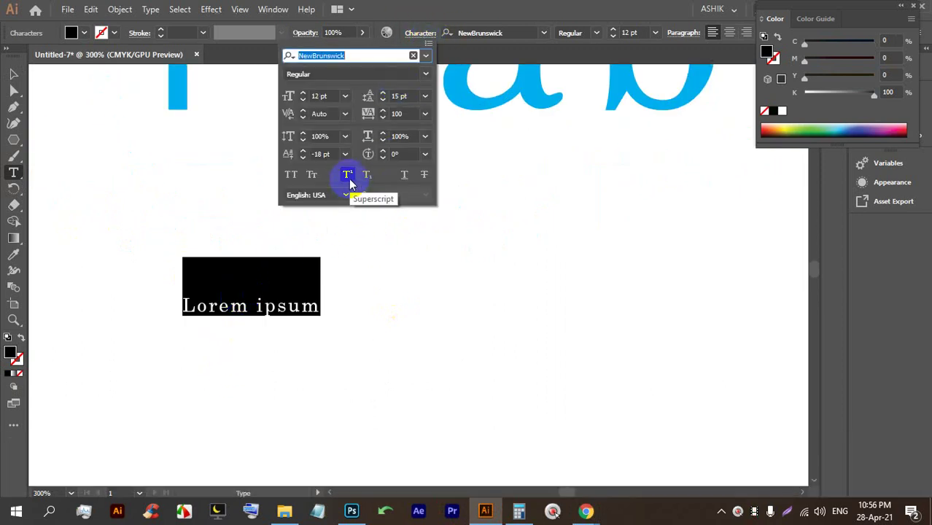
pyautogui.click(348, 175)
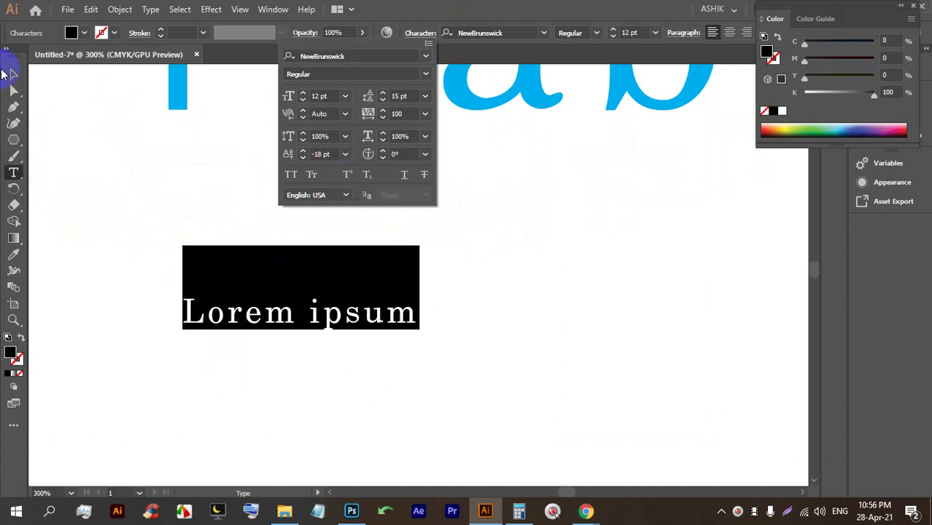
pyautogui.click(327, 264)
pyautogui.click(11, 74)
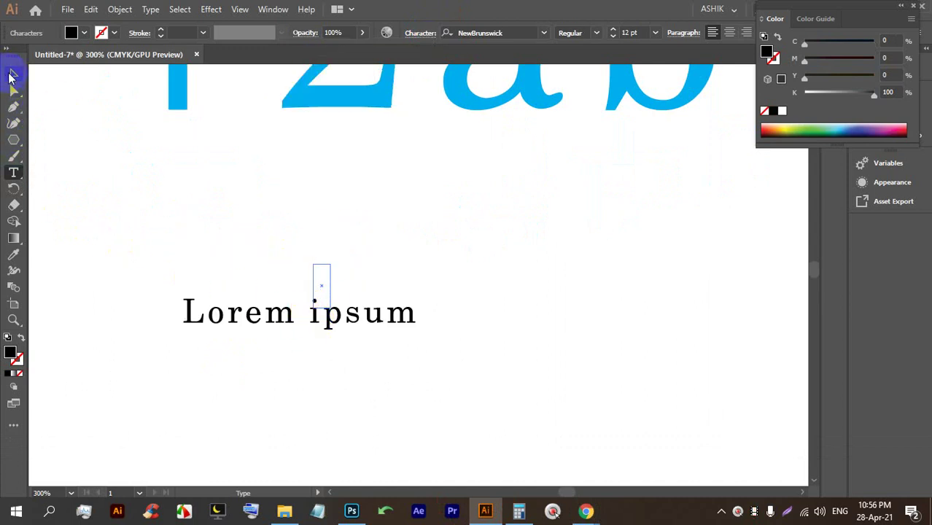
pyautogui.moveTo(371, 317); pyautogui.dragTo(482, 271)
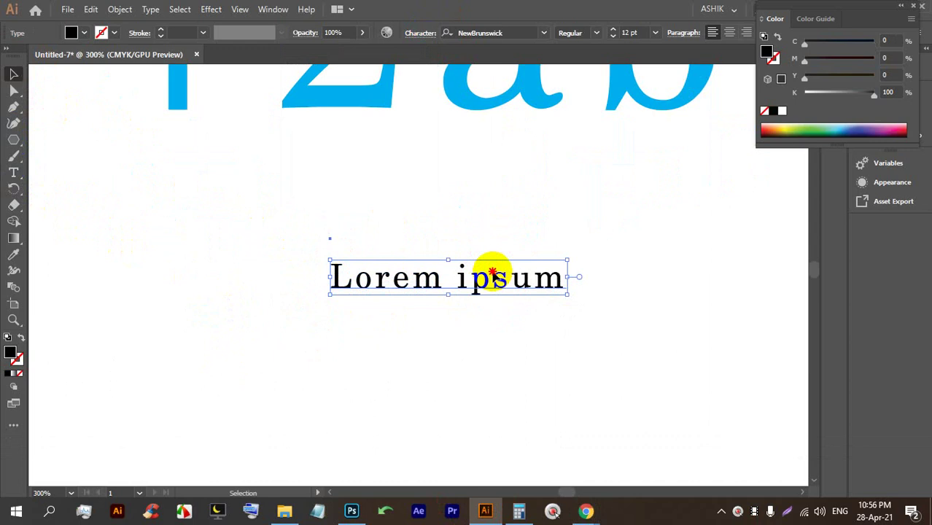
pyautogui.doubleClick(485, 274)
# Replace the placeholder text with H2O, correcting the lowercase o to a capital O.
pyautogui.hotkey('ctrl', 'a')
pyautogui.write('H2o')
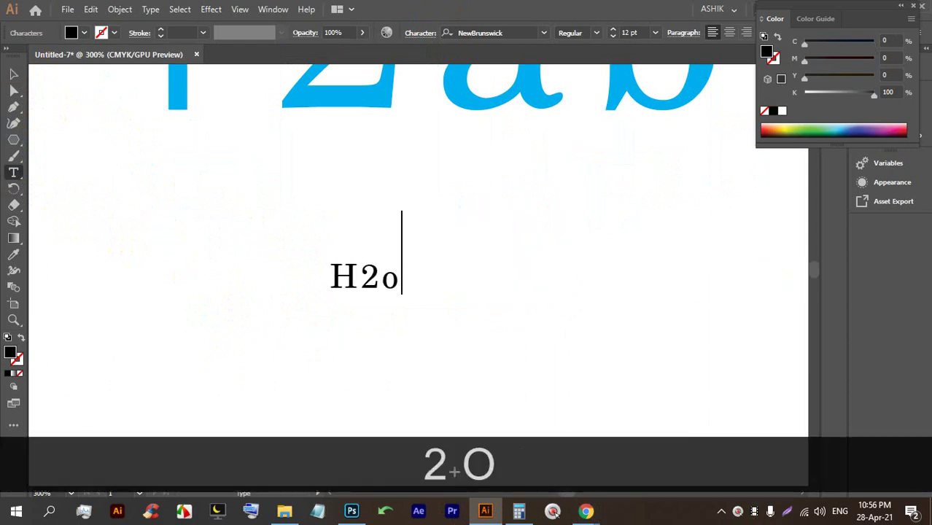
pyautogui.click(13, 74)
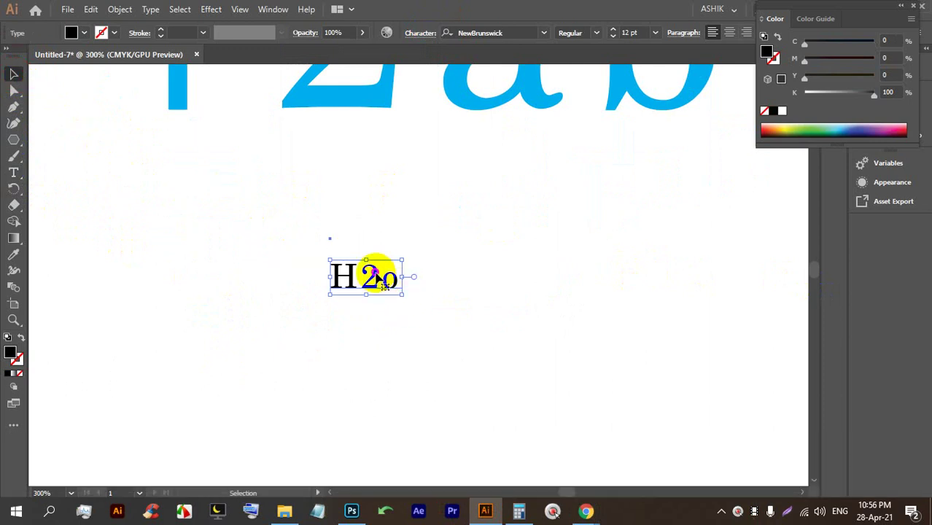
pyautogui.doubleClick(380, 279)
pyautogui.moveTo(381, 279); pyautogui.dragTo(279, 261)
pyautogui.write('O')
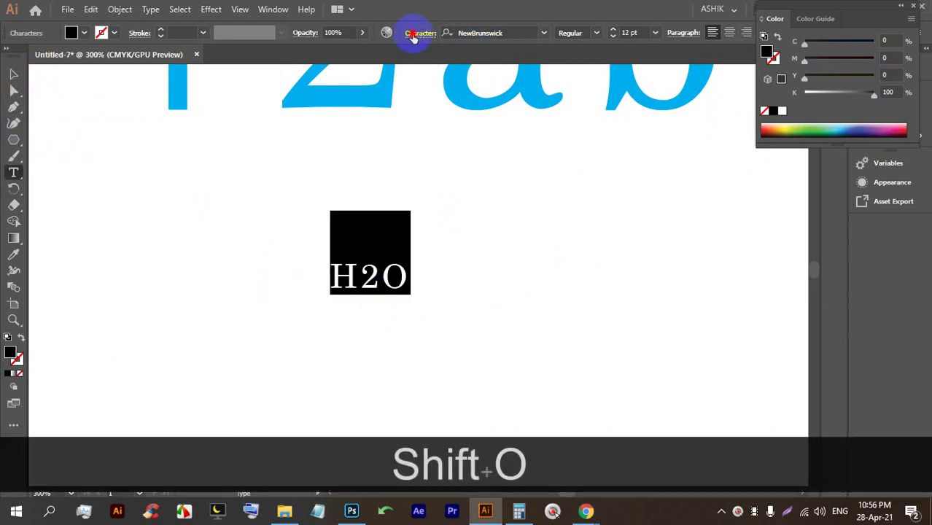
pyautogui.click(419, 33)
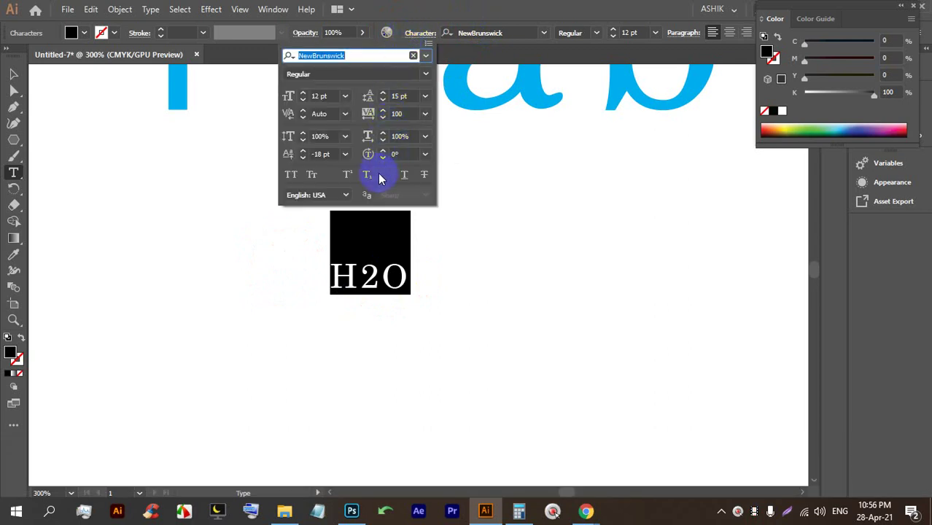
pyautogui.click(368, 223)
# Make the 2 a subscript and move the H₂O text up and right.
pyautogui.click(364, 271)
pyautogui.moveTo(382, 275); pyautogui.dragTo(369, 275)
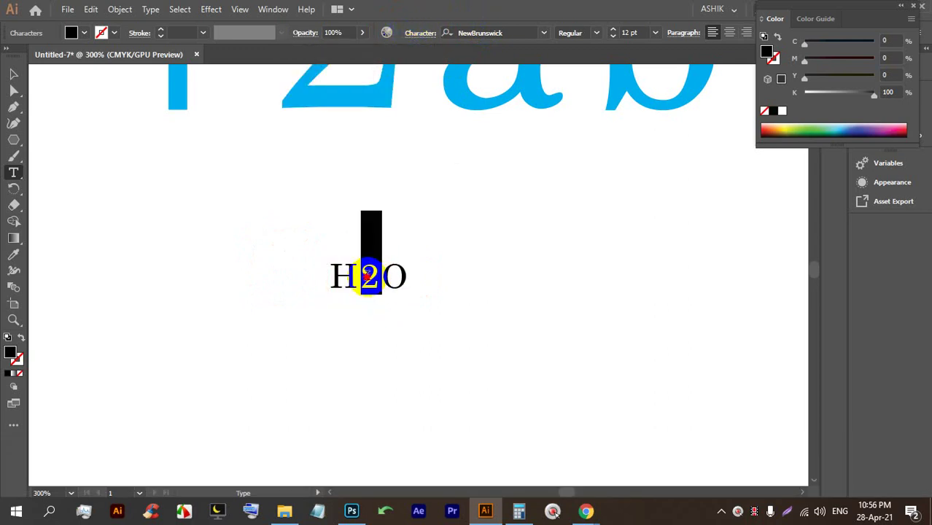
pyautogui.click(419, 34)
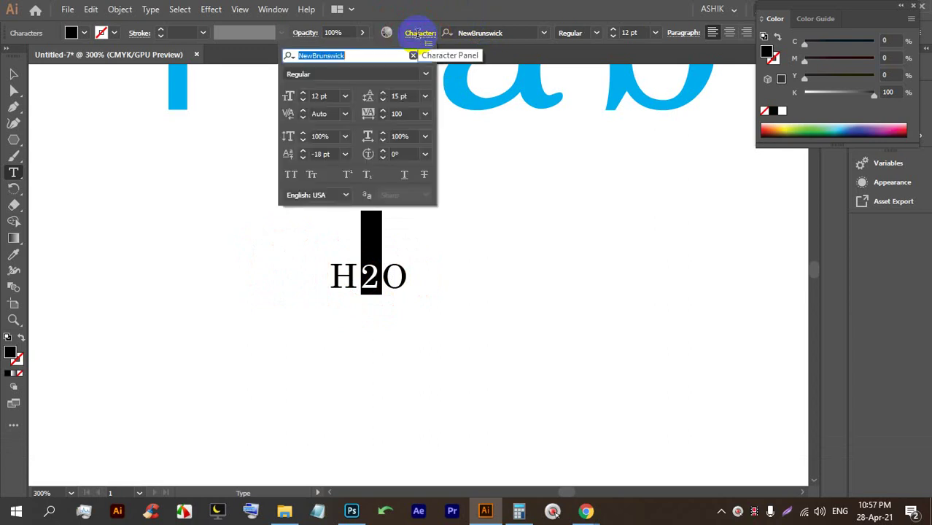
pyautogui.click(371, 178)
pyautogui.click(365, 290)
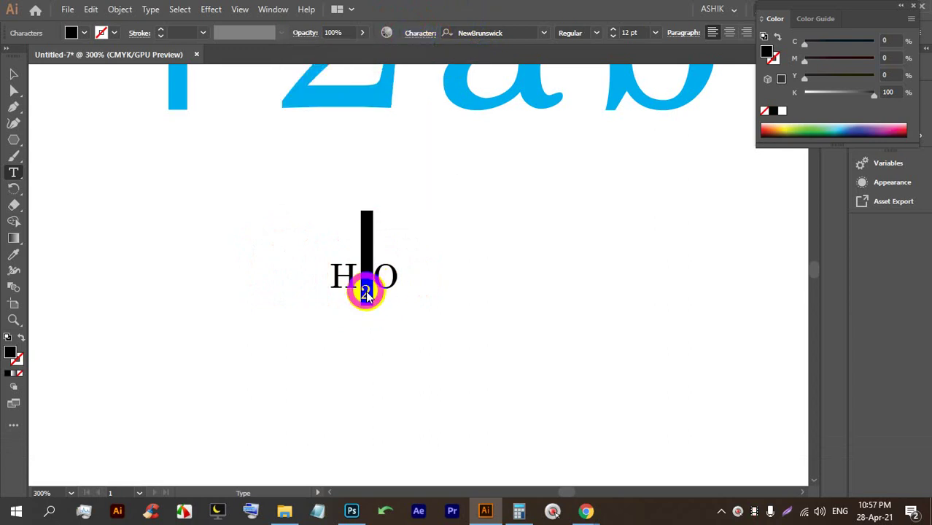
pyautogui.click(10, 74)
pyautogui.moveTo(377, 291); pyautogui.dragTo(483, 259)
# Marquee-select the equation and the H₂O text and delete them.
pyautogui.keyDown('alt'); pyautogui.scroll(-5, 450, 267); pyautogui.keyUp('alt')
pyautogui.keyDown('alt'); pyautogui.scroll(3, 430, 234); pyautogui.keyUp('alt')
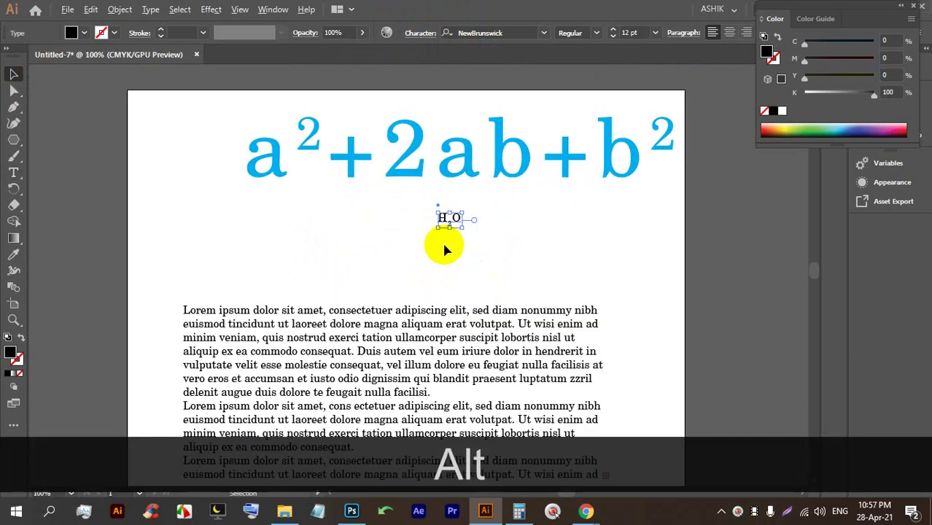
pyautogui.keyDown('alt'); pyautogui.scroll(-1, 517, 299); pyautogui.keyUp('alt')
pyautogui.moveTo(517, 299); pyautogui.dragTo(270, 67)
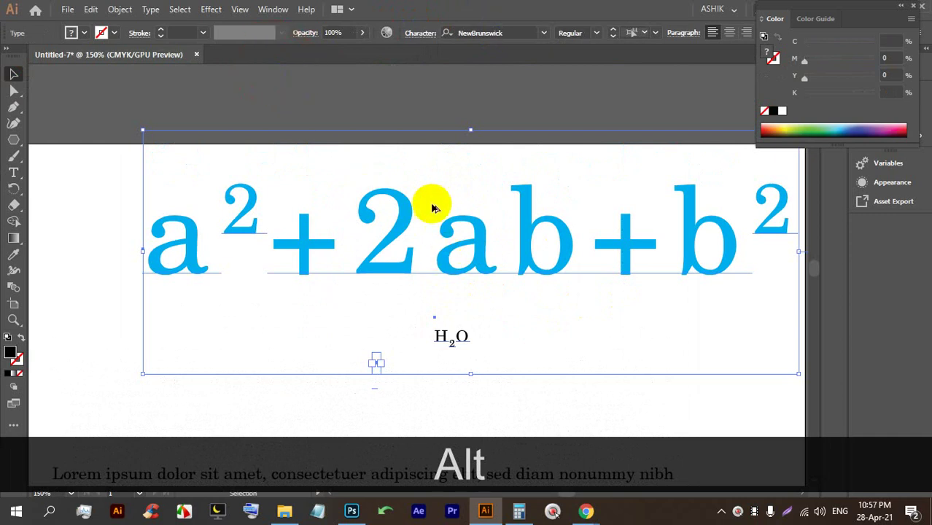
pyautogui.keyDown('alt'); pyautogui.scroll(-1, 431, 202); pyautogui.keyUp('alt')
pyautogui.hotkey('alt', 'BackSpace')
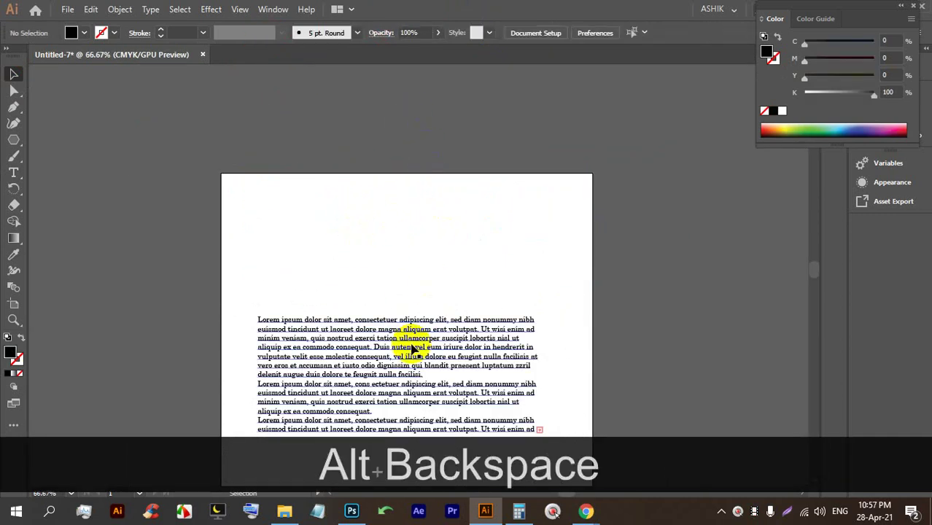
pyautogui.keyDown('alt'); pyautogui.scroll(2, 405, 350); pyautogui.keyUp('alt')
pyautogui.keyDown('alt'); pyautogui.scroll(-2, 391, 248); pyautogui.keyUp('alt')
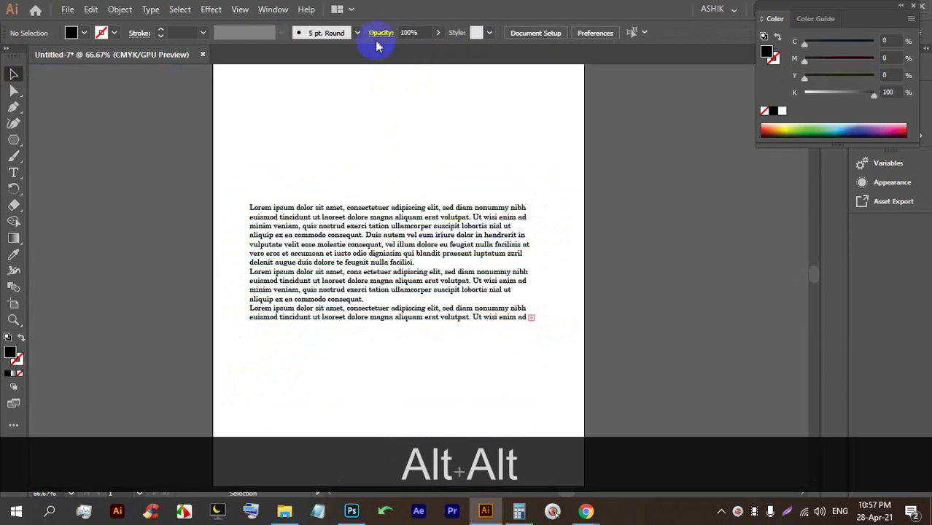
# Select the phrase 'Duis autem vel eum iriure' in the paragraph with Character settings open.
pyautogui.click(361, 291)
pyautogui.click(418, 32)
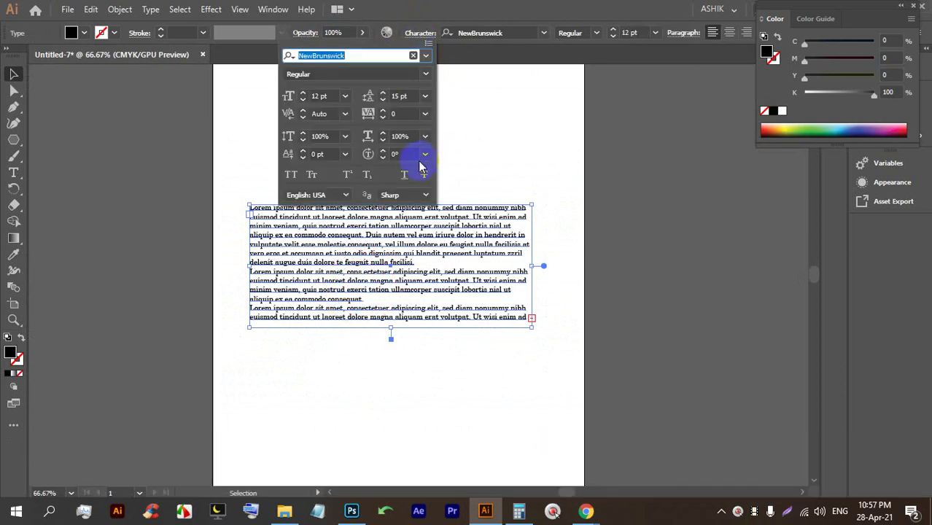
pyautogui.keyDown('alt'); pyautogui.scroll(2, 400, 243); pyautogui.keyUp('alt')
pyautogui.keyDown('alt'); pyautogui.scroll(2, 397, 226); pyautogui.keyUp('alt')
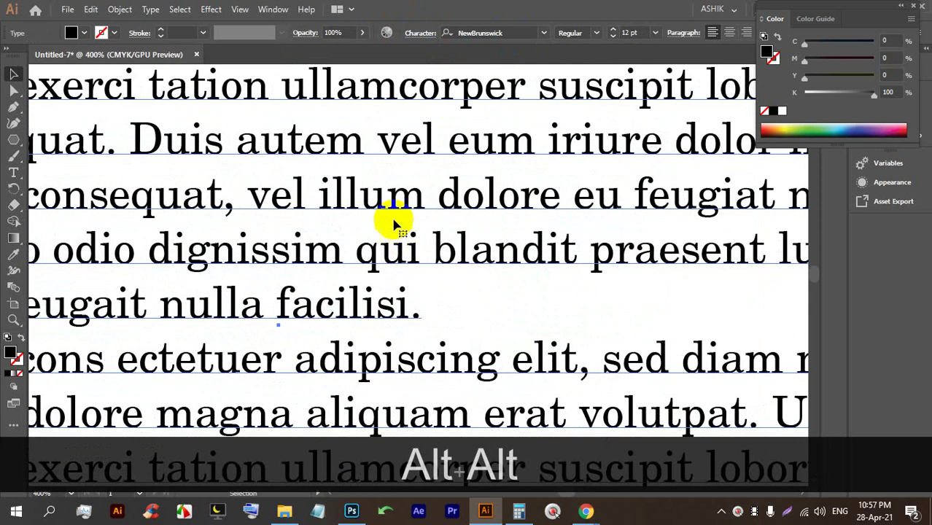
pyautogui.keyDown('alt'); pyautogui.scroll(-1, 319, 208); pyautogui.keyUp('alt')
pyautogui.tripleClick(266, 181)
pyautogui.moveTo(259, 181); pyautogui.dragTo(529, 182)
pyautogui.scroll(2, 504, 151)
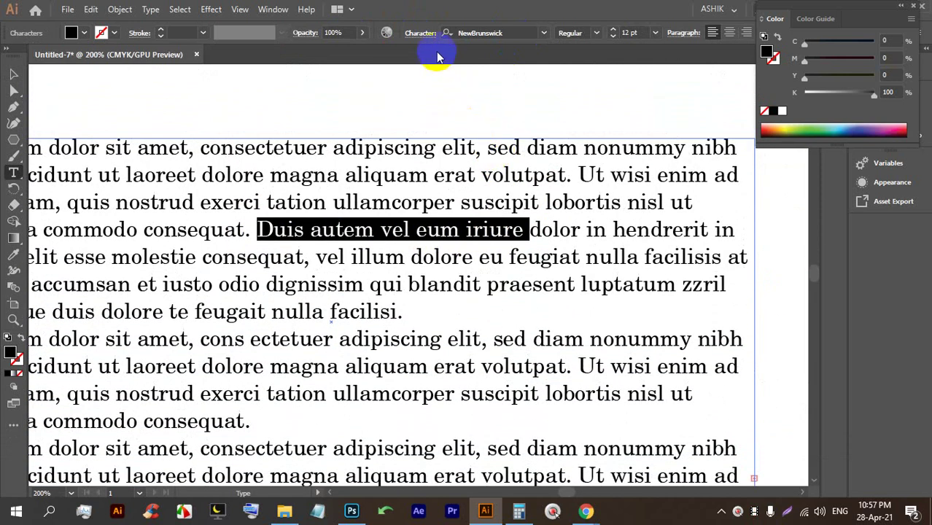
# Apply strikethrough to the phrase 'Duis autem vel eum iriure'.
pyautogui.click(419, 34)
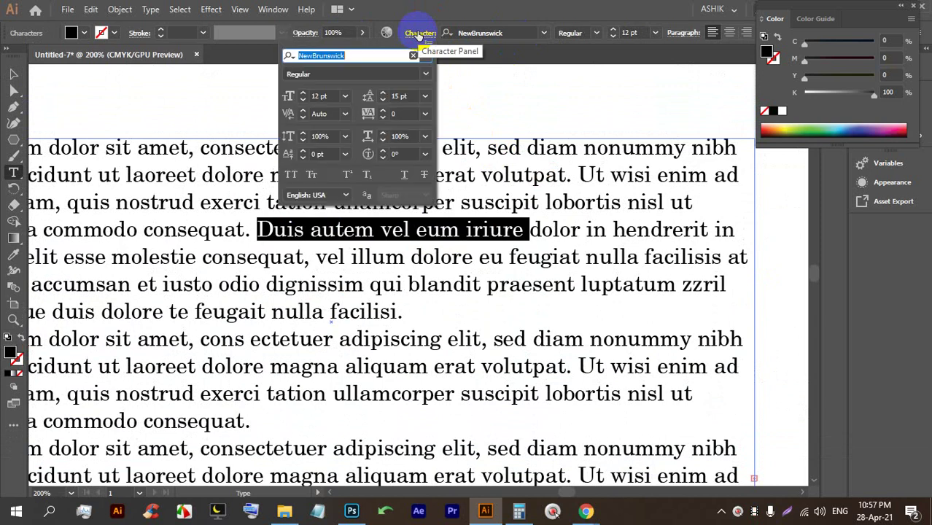
pyautogui.click(403, 177)
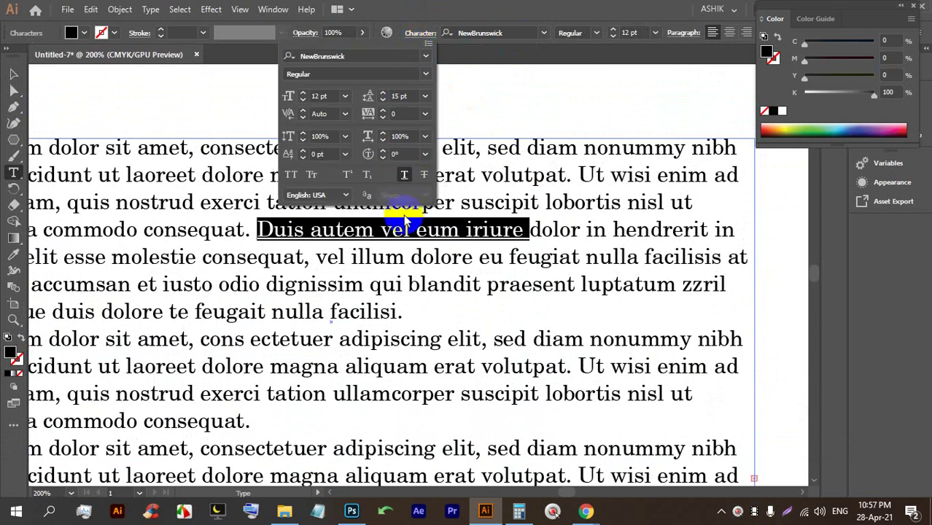
pyautogui.press('alt')
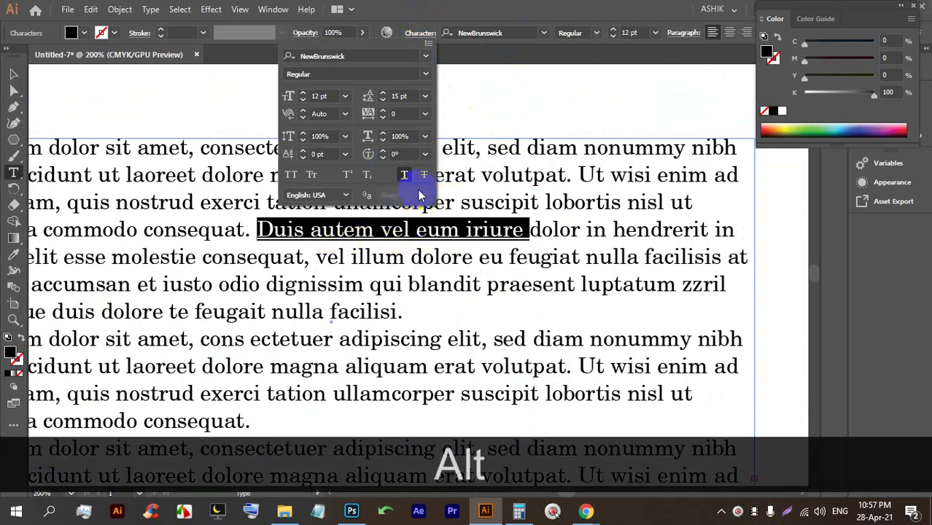
pyautogui.click(423, 178)
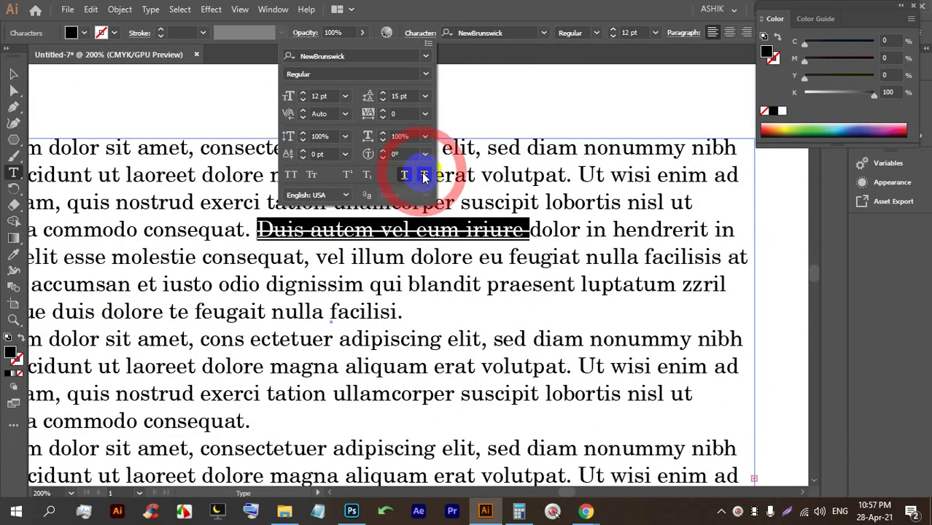
pyautogui.click(456, 244)
pyautogui.click(417, 118)
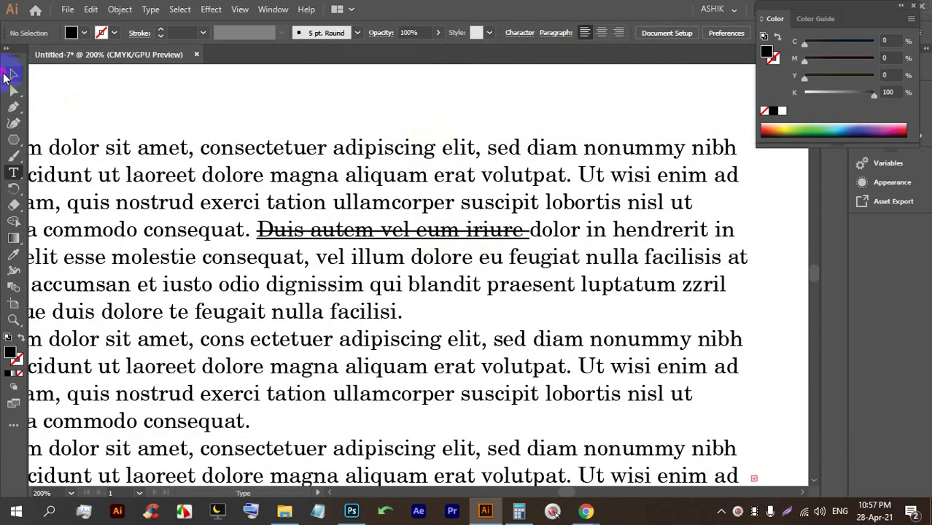
# Marquee-select the whole Lorem ipsum paragraph block and delete it.
pyautogui.click(295, 108)
pyautogui.scroll(2, 333, 264)
pyautogui.scroll(-2, 375, 266)
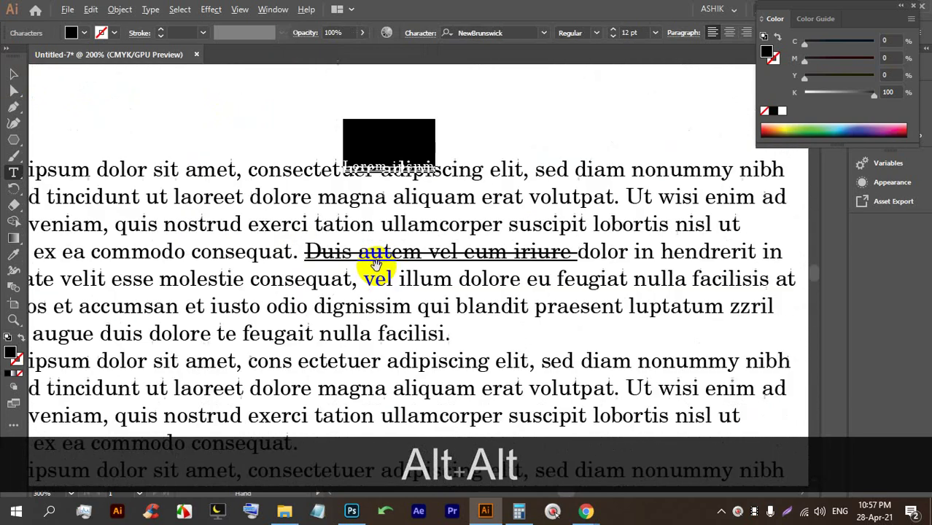
pyautogui.click(9, 74)
pyautogui.scroll(-2, 389, 209)
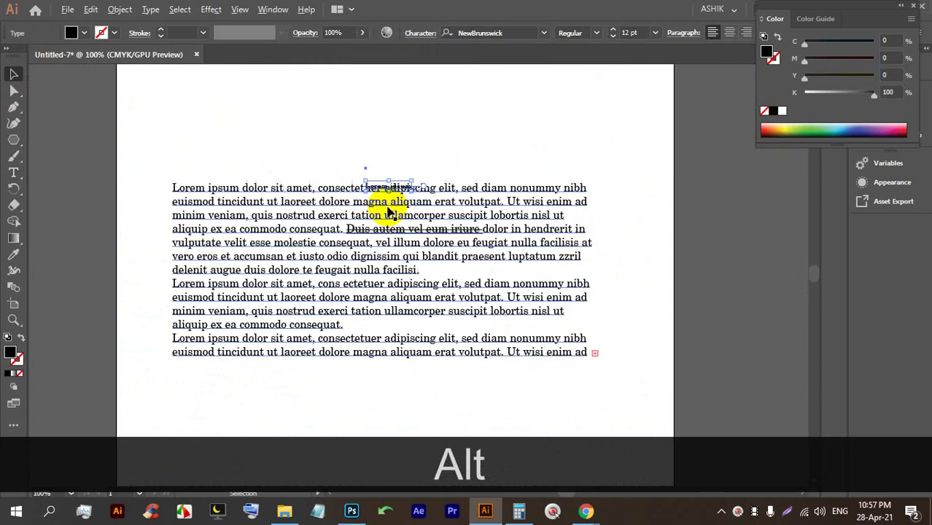
pyautogui.scroll(2, 370, 208)
pyautogui.scroll(-2, 391, 214)
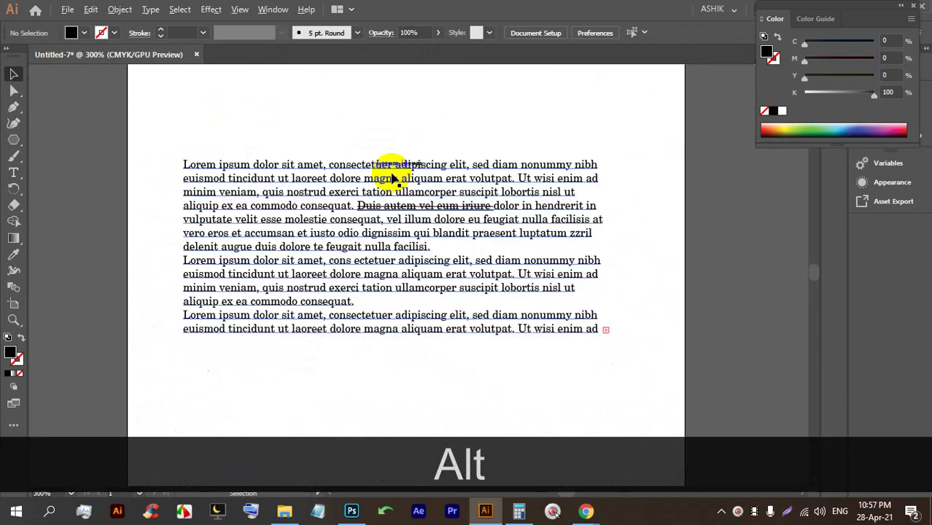
pyautogui.moveTo(495, 375); pyautogui.dragTo(296, 130)
pyautogui.press('BackSpace')
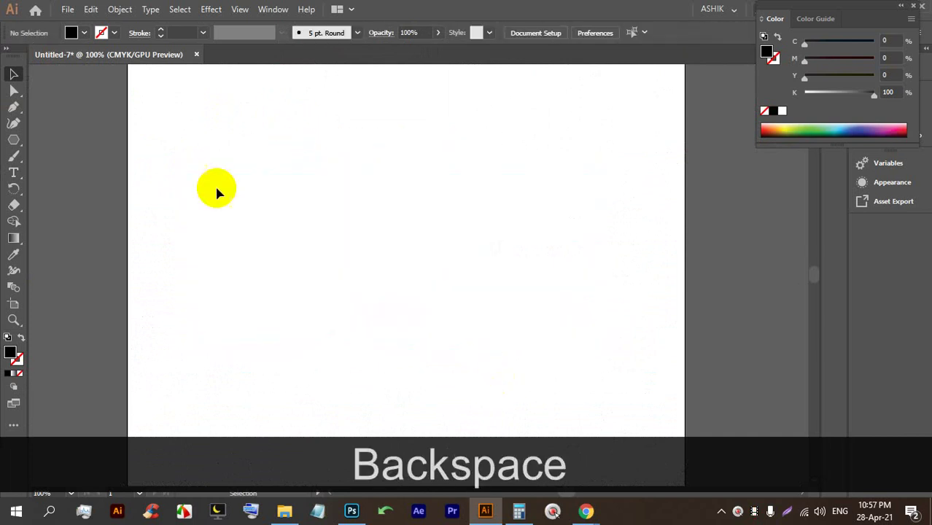
# Pick the Type on a Path and Pen tools, and set Fill to None and Stroke to black 0.75 pt.
pyautogui.click(15, 173)
pyautogui.moveTo(14, 173); pyautogui.dragTo(69, 197)
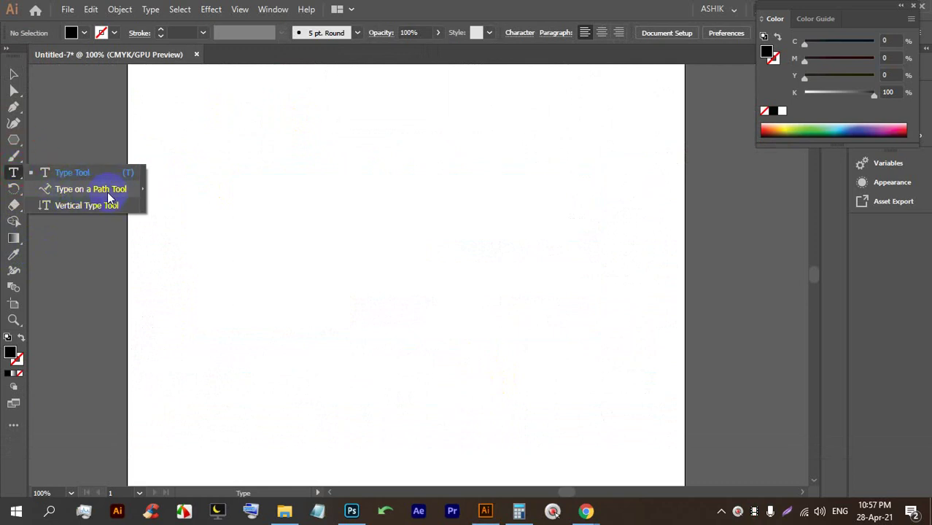
pyautogui.moveTo(107, 192); pyautogui.dragTo(107, 192)
pyautogui.moveTo(16, 109); pyautogui.dragTo(100, 31)
pyautogui.click(84, 33)
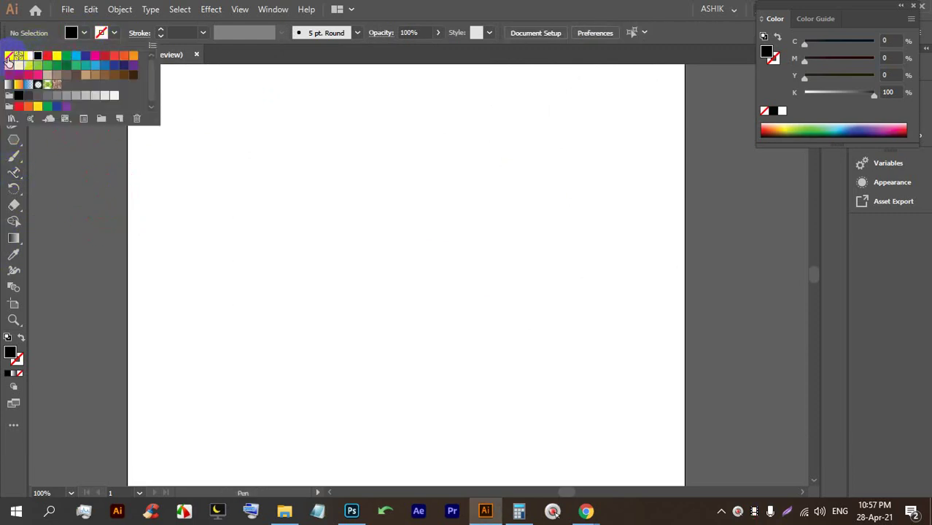
pyautogui.click(9, 57)
pyautogui.click(162, 34)
pyautogui.click(162, 34)
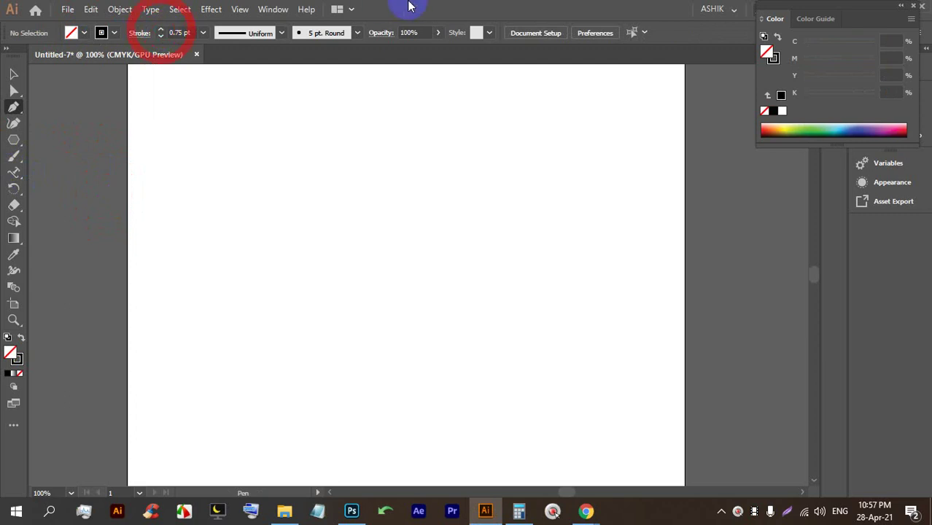
# Draw a three-point curve rising from lower left to upper right with the Pen.
pyautogui.press('alt')
pyautogui.scroll(1, 230, 291)
pyautogui.click(174, 261)
pyautogui.moveTo(351, 214); pyautogui.dragTo(501, 214)
pyautogui.click(634, 128)
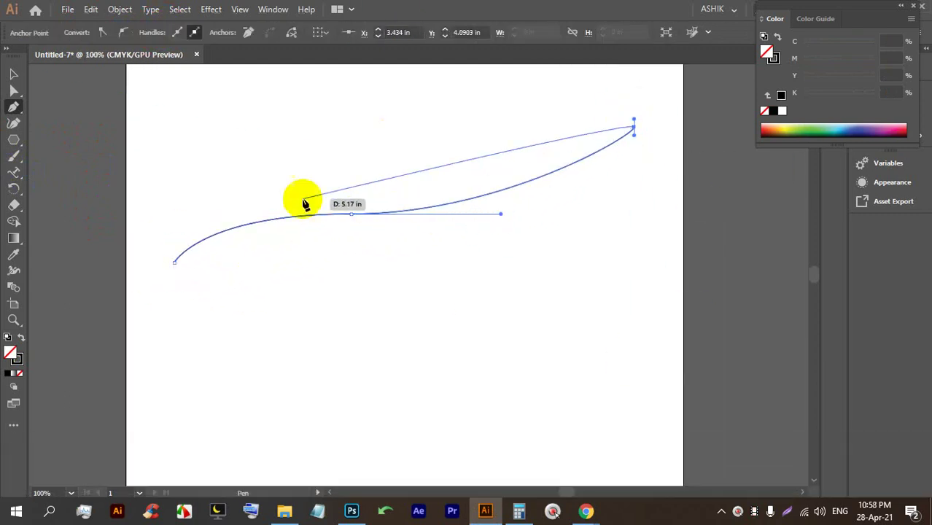
pyautogui.click(14, 74)
pyautogui.click(369, 399)
pyautogui.scroll(2, 427, 291)
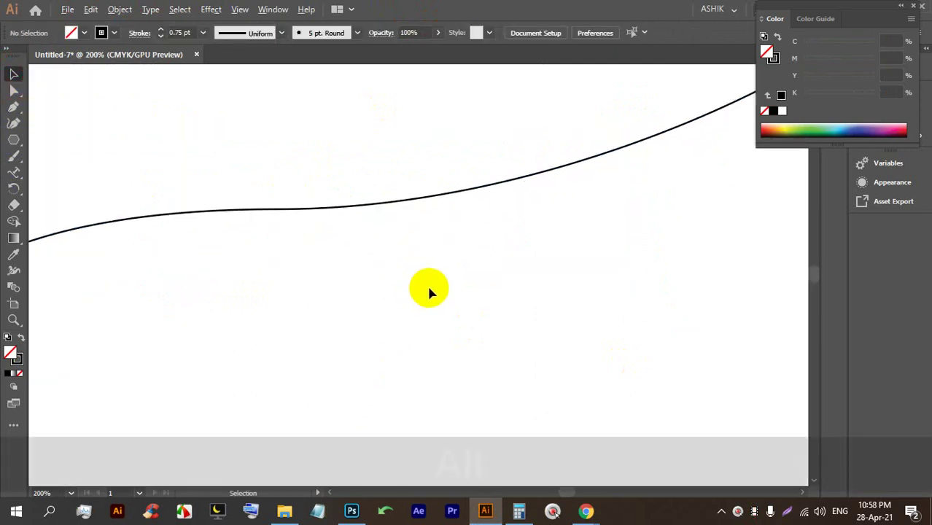
pyautogui.scroll(-2, 448, 216)
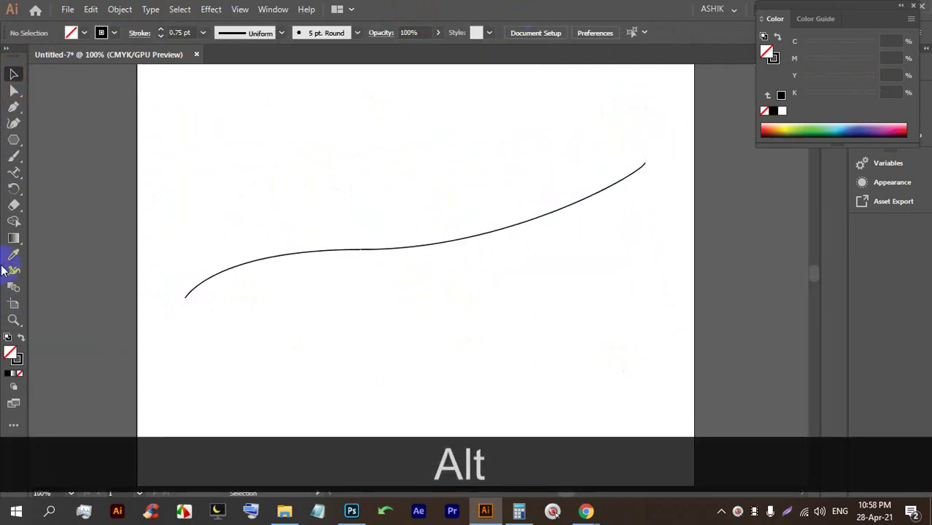
pyautogui.click(20, 174)
pyautogui.moveTo(21, 175); pyautogui.dragTo(64, 187)
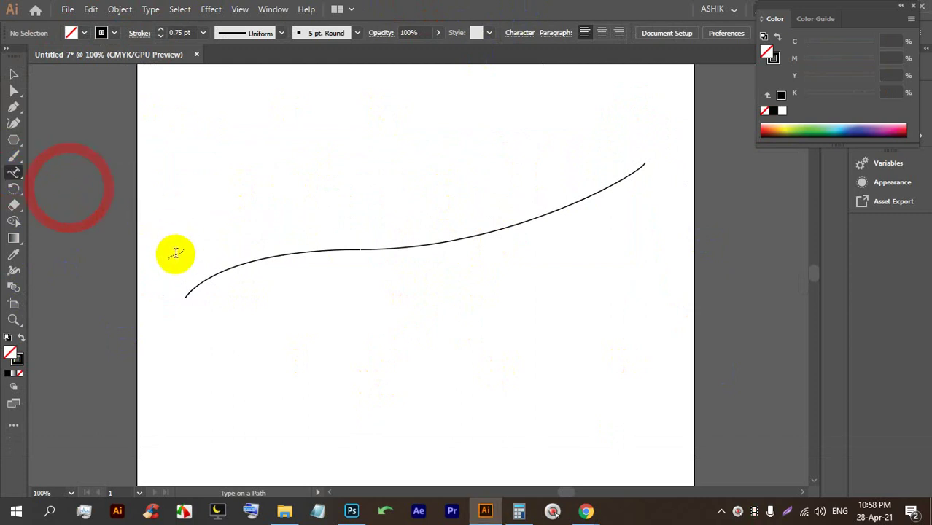
# Place Lorem ipsum placeholder text along the curve and select it.
pyautogui.click(202, 279)
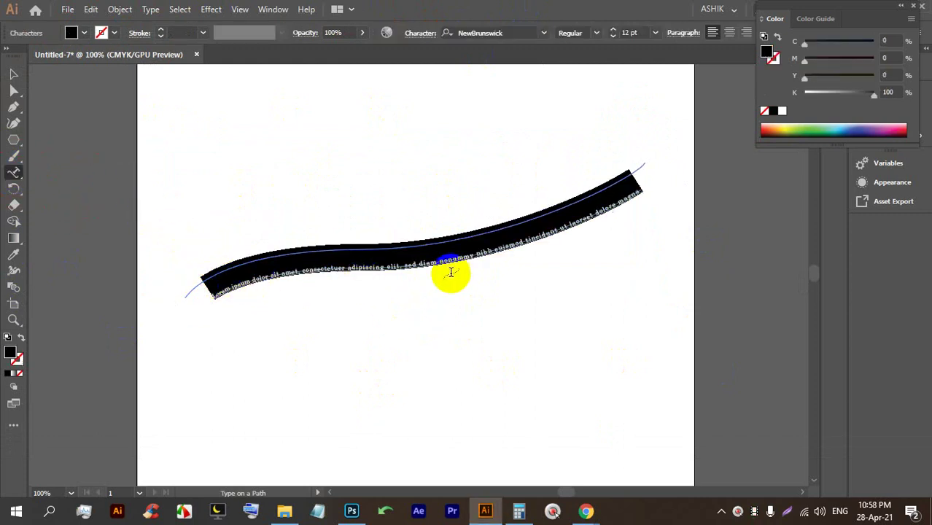
pyautogui.click(13, 74)
pyautogui.click(337, 136)
pyautogui.click(388, 337)
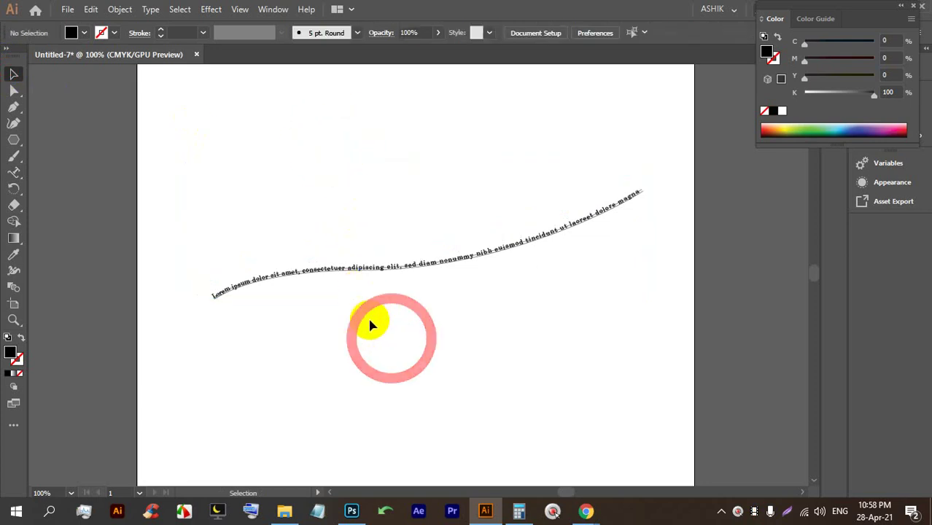
pyautogui.scroll(2, 357, 279)
pyautogui.scroll(-2, 356, 275)
pyautogui.click(353, 270)
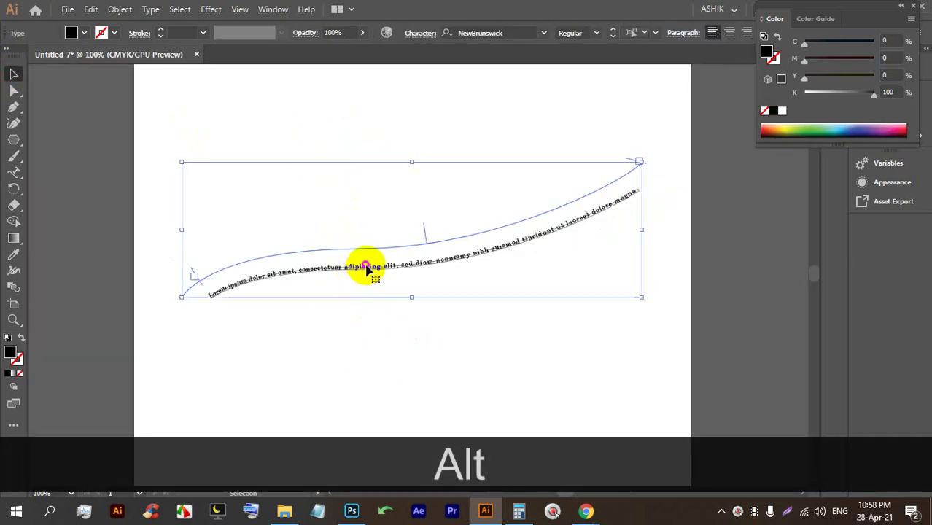
# Set the curved text's baseline shift to 0 pt, with subscript and strikethrough off.
pyautogui.click(418, 34)
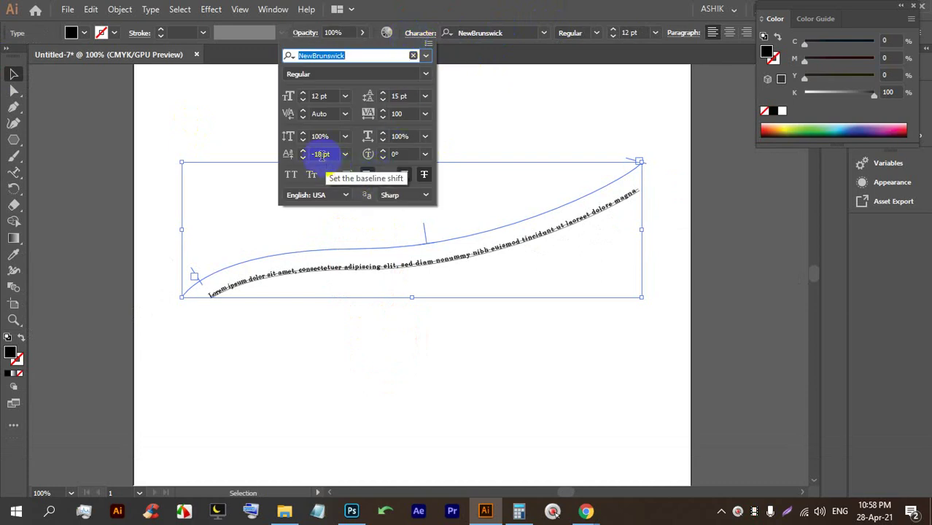
pyautogui.click(345, 154)
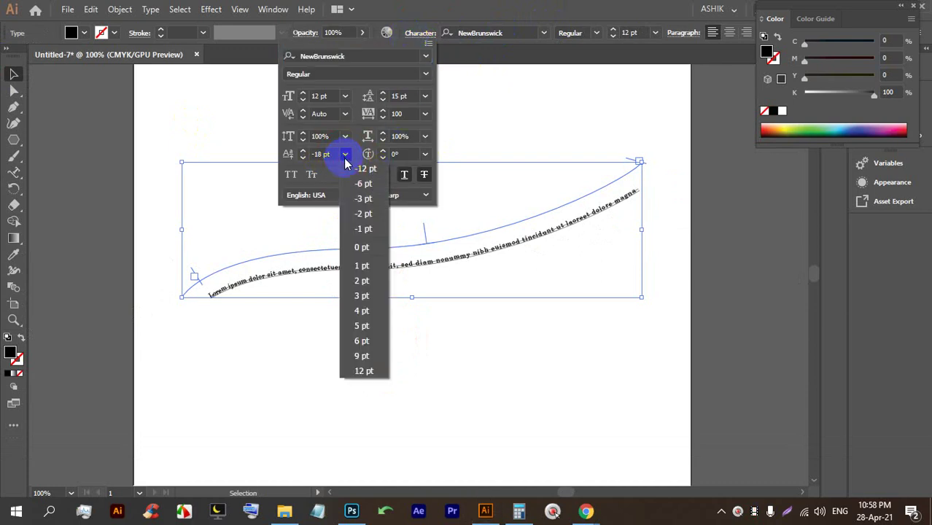
pyautogui.click(360, 248)
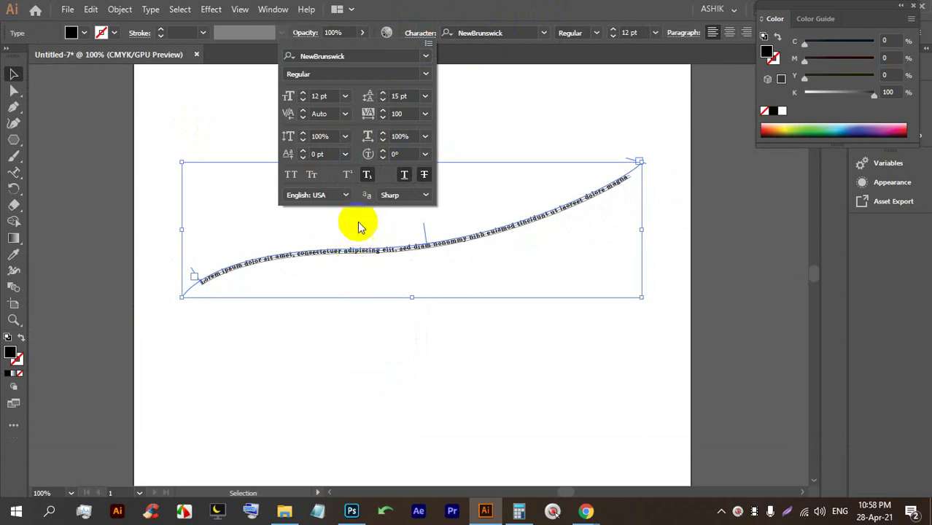
pyautogui.click(367, 177)
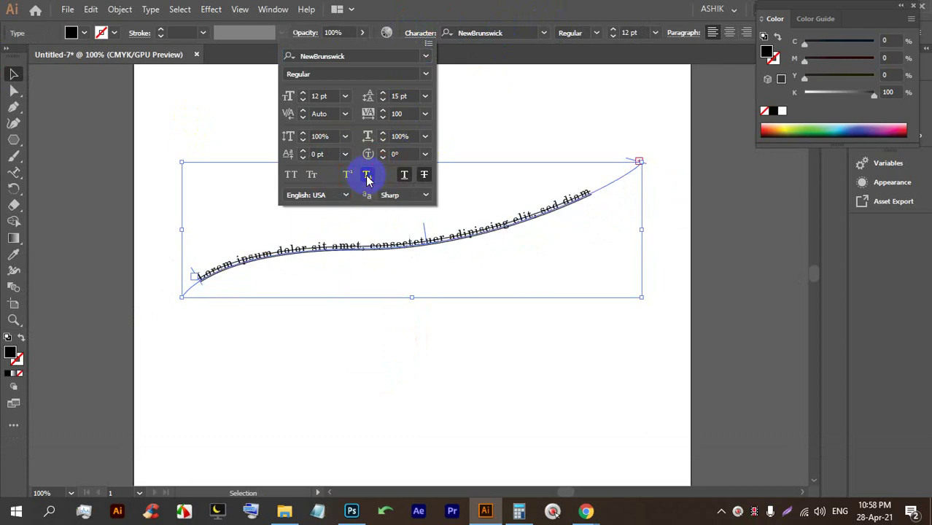
pyautogui.click(425, 176)
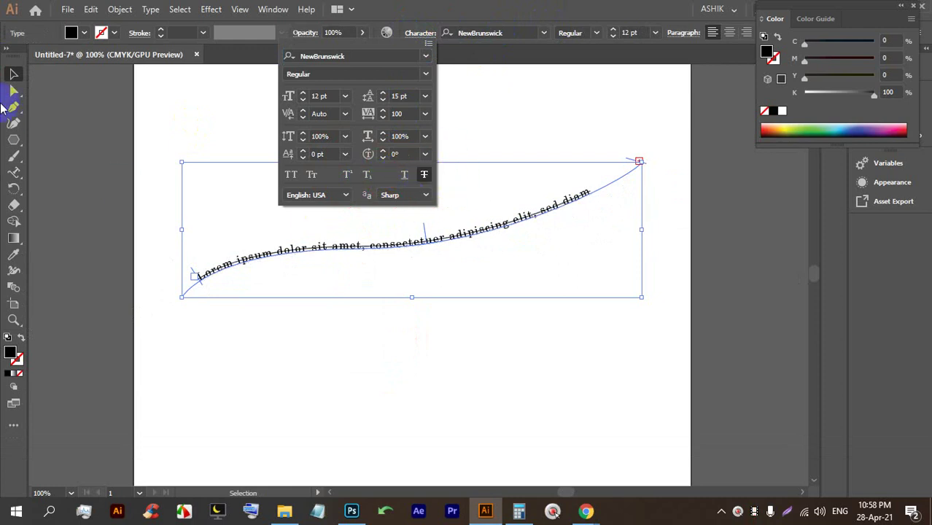
pyautogui.click(423, 177)
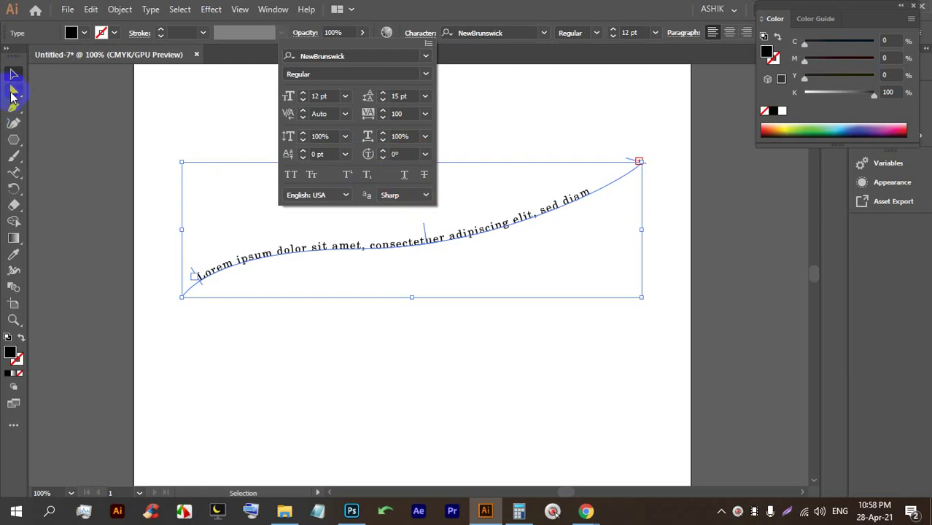
pyautogui.click(13, 74)
pyautogui.click(394, 347)
# Draw a new three-point wavy path with the Pen tool below the first text curve.
pyautogui.scroll(3, 378, 231)
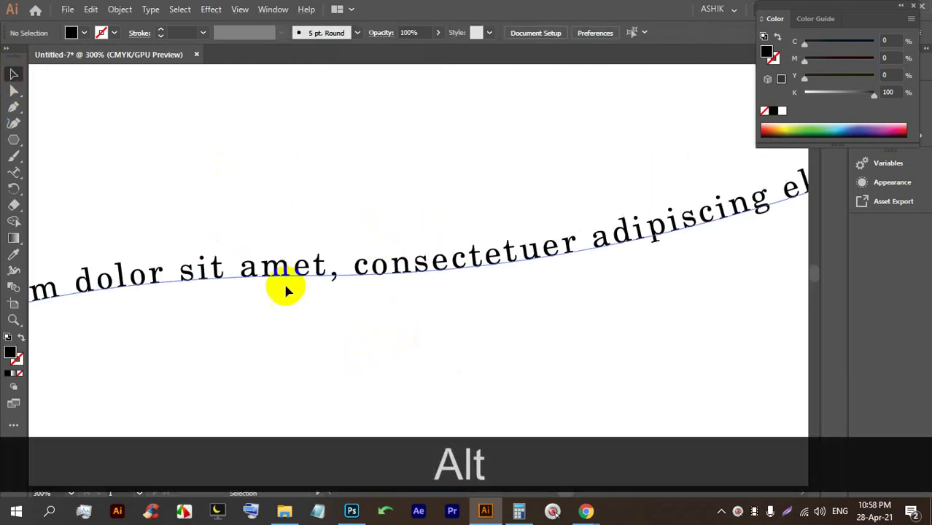
pyautogui.scroll(-4, 285, 289)
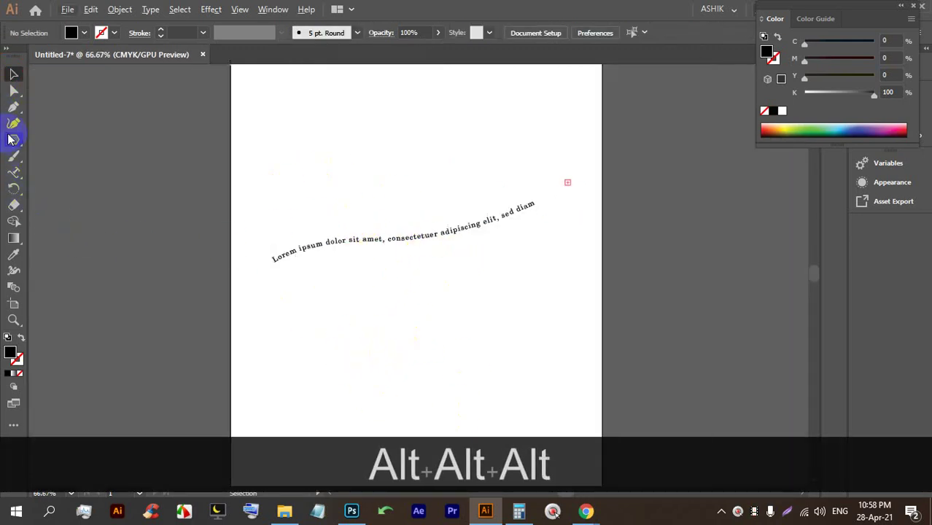
pyautogui.click(14, 108)
pyautogui.scroll(-2, 224, 245)
pyautogui.scroll(2, 264, 328)
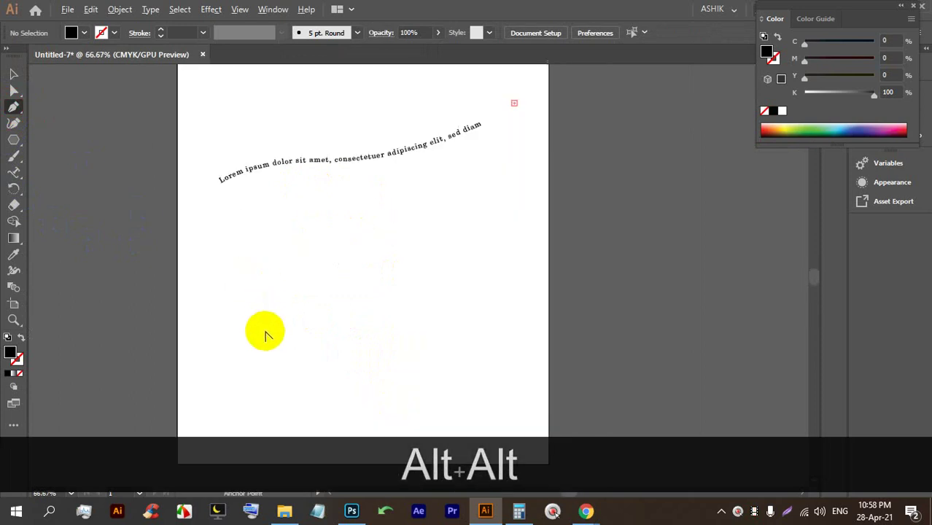
pyautogui.click(187, 312)
pyautogui.moveTo(347, 319); pyautogui.dragTo(430, 370)
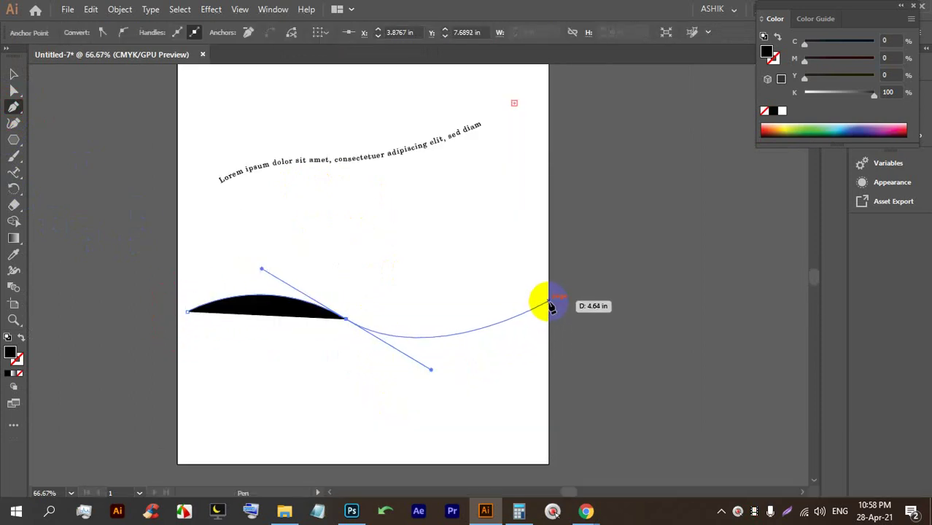
pyautogui.click(549, 294)
# Remove the black fill from the new wavy path.
pyautogui.click(13, 73)
pyautogui.click(302, 210)
pyautogui.click(386, 317)
pyautogui.click(81, 22)
pyautogui.click(70, 32)
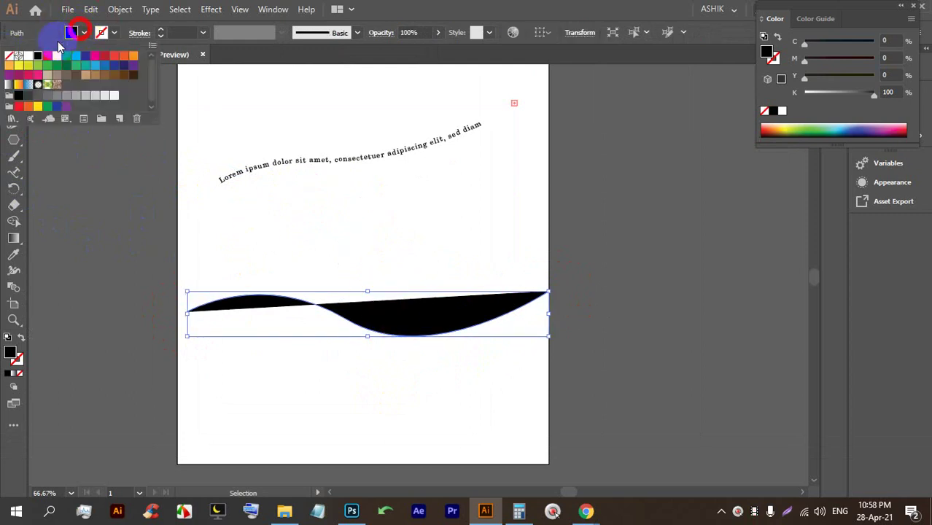
pyautogui.click(10, 58)
pyautogui.click(161, 32)
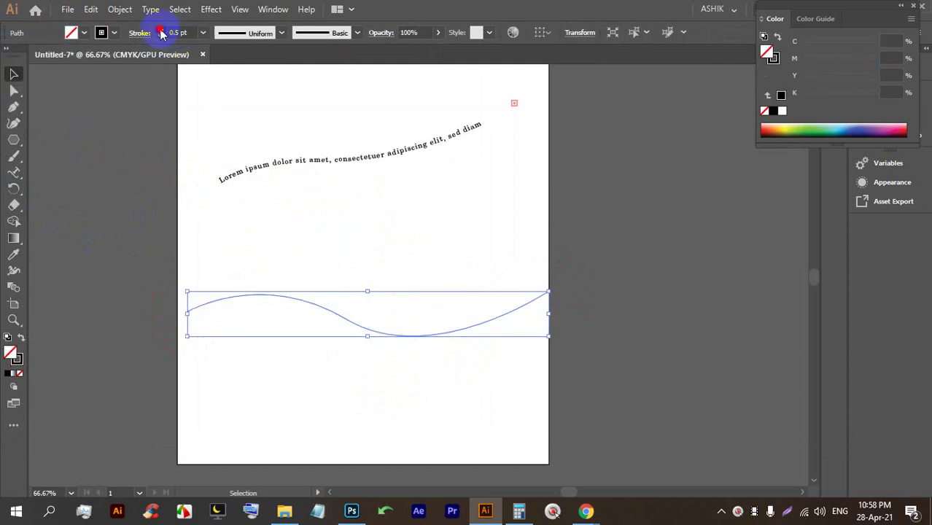
pyautogui.click(297, 404)
# Fill the wavy path with Lorem ipsum placeholder text using the Type on a Path tool.
pyautogui.keyDown('alt'); pyautogui.scroll(1, 318, 389); pyautogui.keyUp('alt')
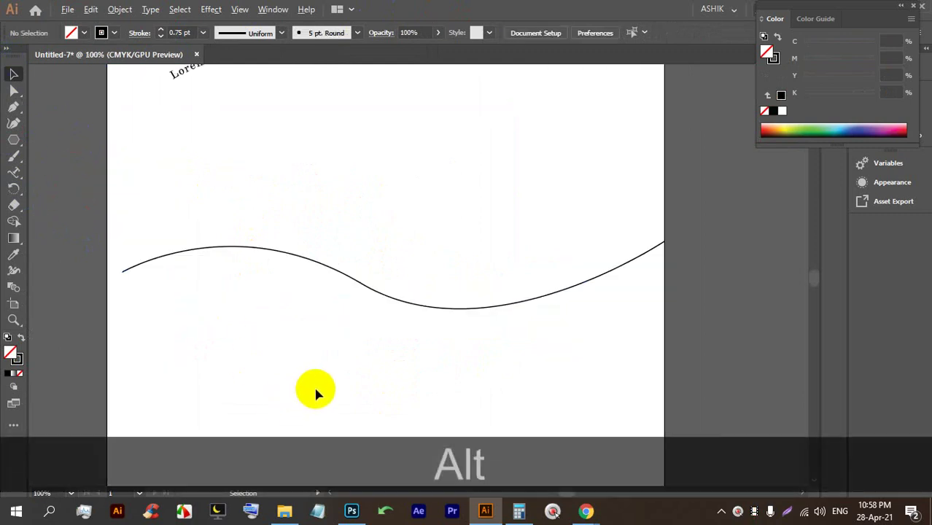
pyautogui.click(16, 172)
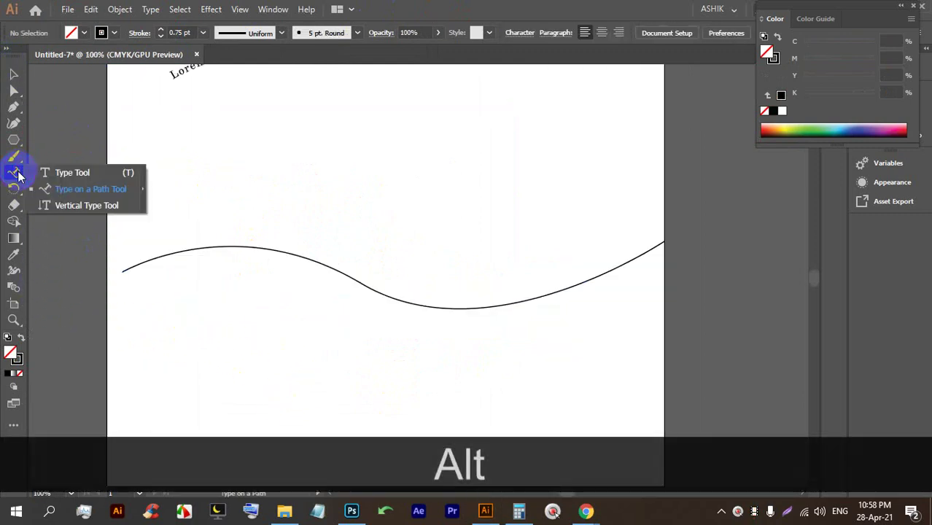
pyautogui.click(72, 188)
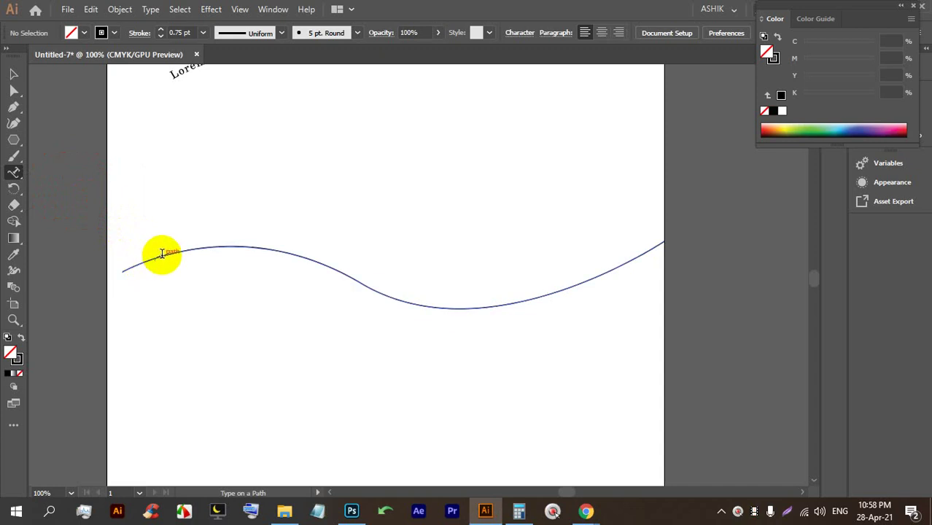
pyautogui.click(160, 253)
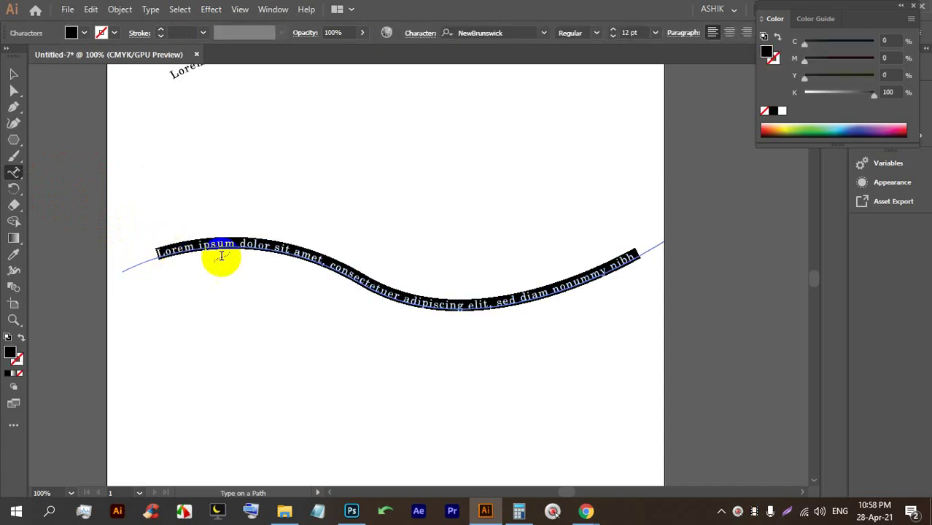
# Nudge the wavy text up slightly, then select both text-on-path objects.
pyautogui.click(13, 74)
pyautogui.click(258, 154)
pyautogui.moveTo(264, 250); pyautogui.dragTo(252, 218)
pyautogui.click(306, 329)
pyautogui.scroll(1, 261, 229)
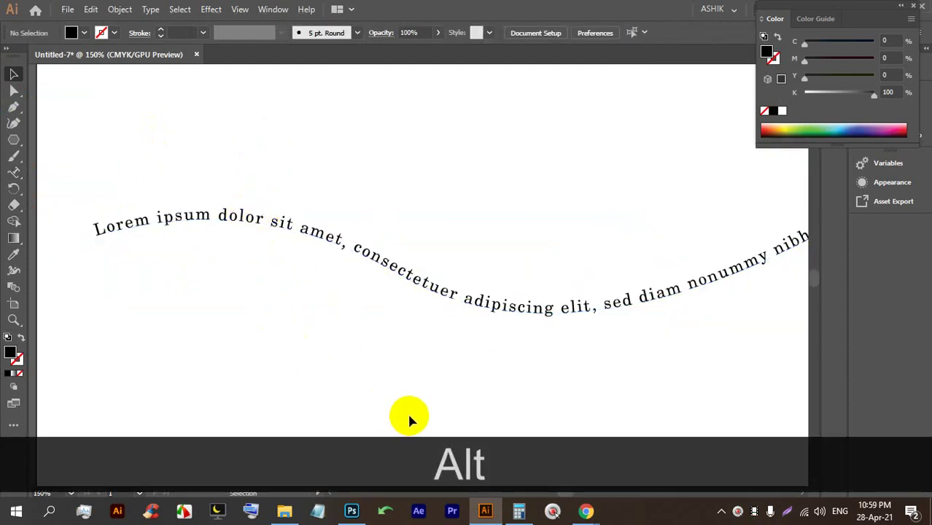
pyautogui.scroll(-2, 332, 281)
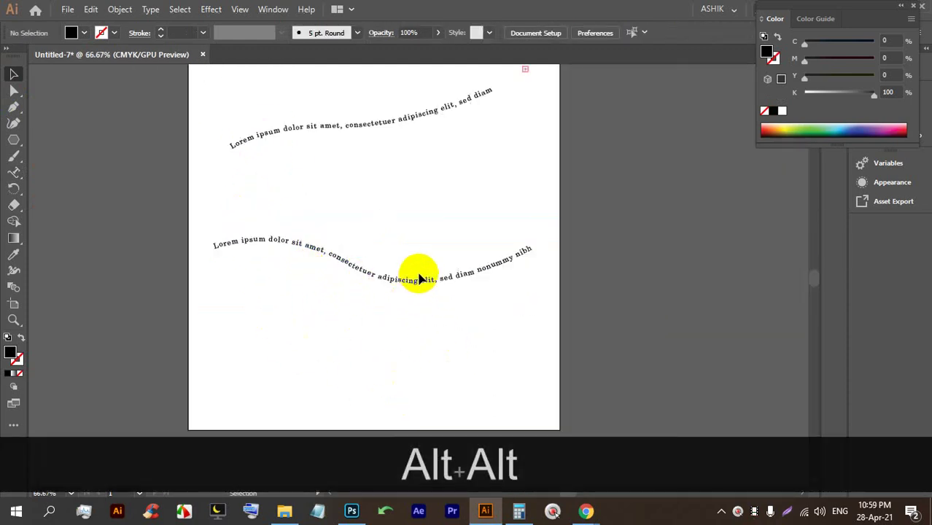
pyautogui.scroll(2, 427, 300)
pyautogui.scroll(-4, 428, 300)
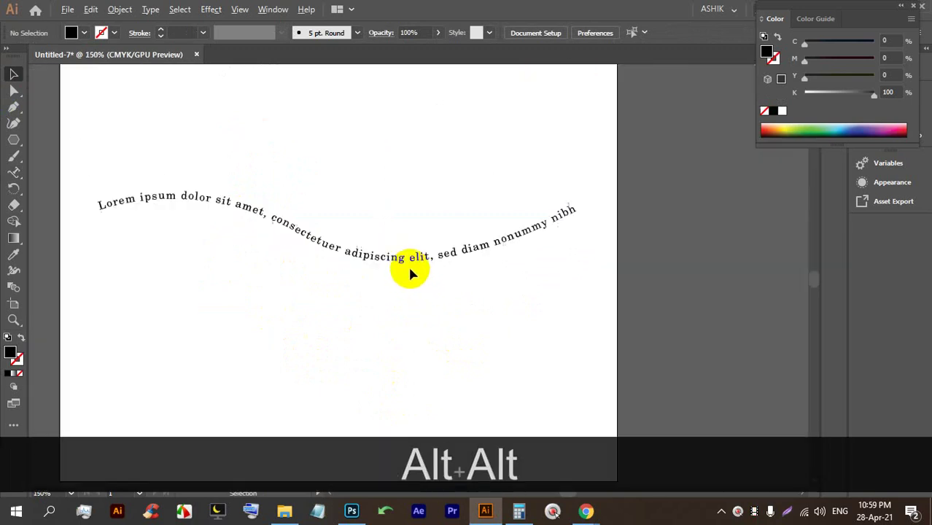
pyautogui.moveTo(392, 356); pyautogui.dragTo(312, 162)
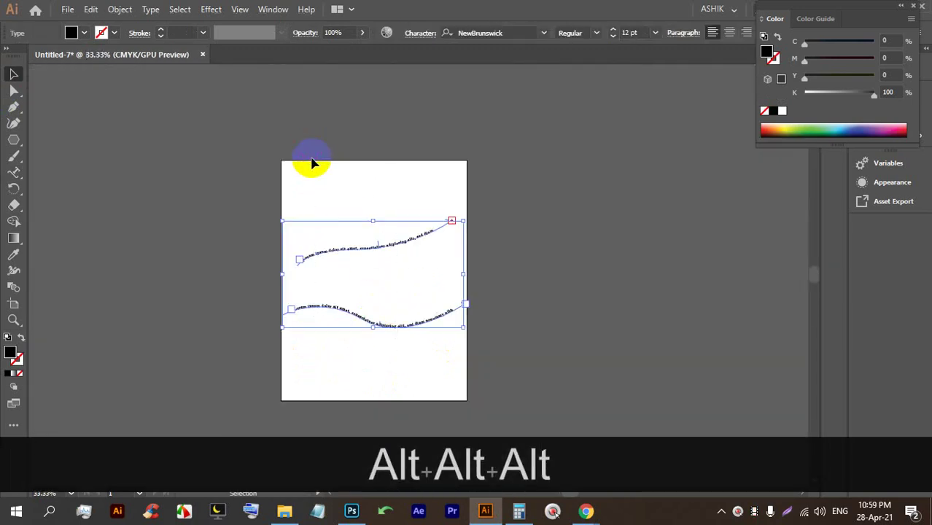
# Delete both text-on-path objects and bring the artboard back into view.
pyautogui.press('BackSpace')
pyautogui.scroll(2, 243, 175)
pyautogui.moveTo(243, 175); pyautogui.dragTo(287, 343)
# Add vertical Lorem ipsum point text and two vertical text areas with the Vertical Type Tool.
pyautogui.click(13, 171)
pyautogui.moveTo(21, 175); pyautogui.dragTo(83, 204)
pyautogui.click(191, 186)
pyautogui.moveTo(221, 114); pyautogui.dragTo(326, 386)
pyautogui.moveTo(372, 135); pyautogui.dragTo(459, 365)
pyautogui.keyDown('ctrl'); pyautogui.click(485, 133); pyautogui.keyUp('ctrl')
pyautogui.click(488, 90)
pyautogui.keyDown('ctrl'); pyautogui.click(483, 287); pyautogui.keyUp('ctrl')
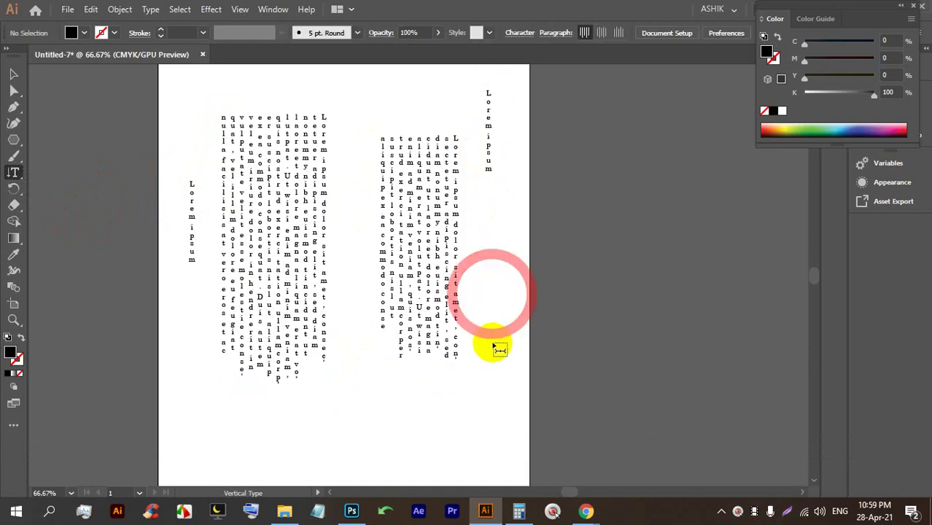
pyautogui.click(500, 236)
# Select everything on the artboard and delete it.
pyautogui.click(13, 74)
pyautogui.click(643, 281)
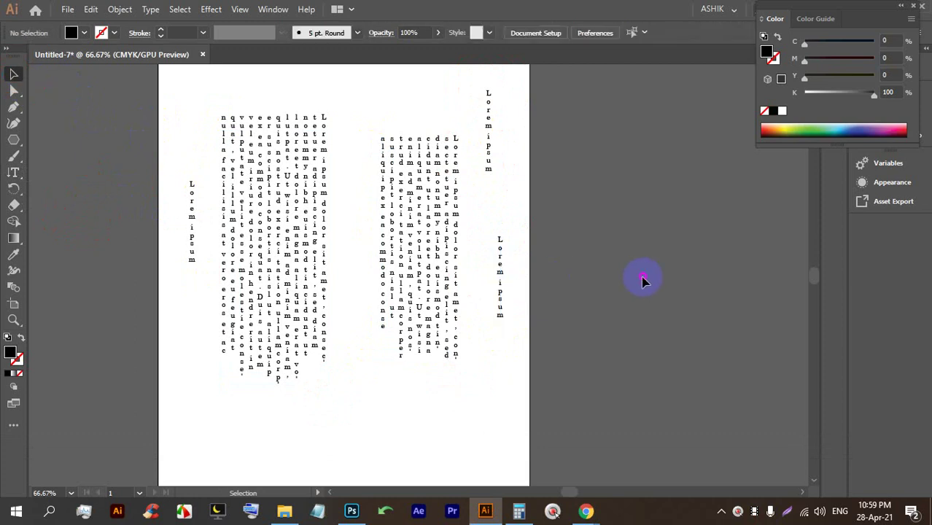
pyautogui.hotkey('ctrl', 'a')
pyautogui.press('BackSpace')
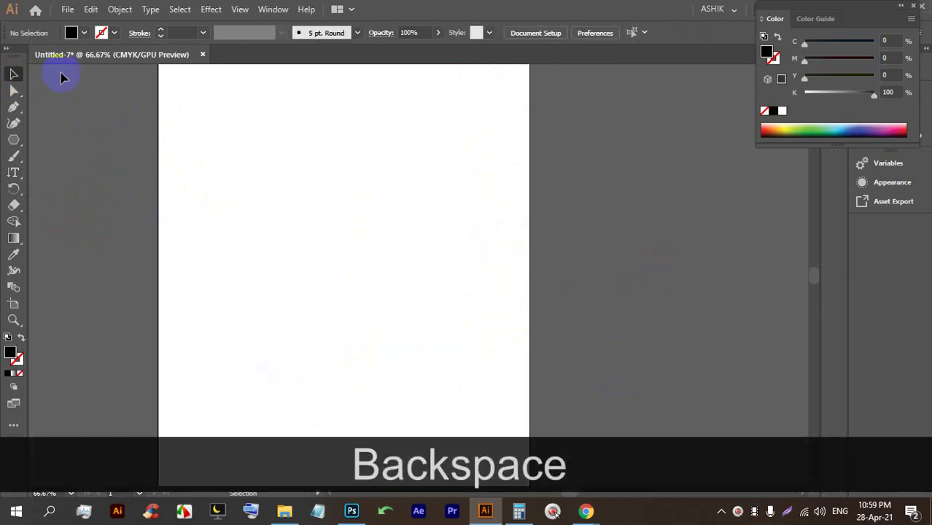
# Drag a horizontal text area filled with placeholder paragraphs.
pyautogui.click(13, 175)
pyautogui.moveTo(13, 175); pyautogui.dragTo(63, 177)
pyautogui.moveTo(204, 132); pyautogui.dragTo(413, 275)
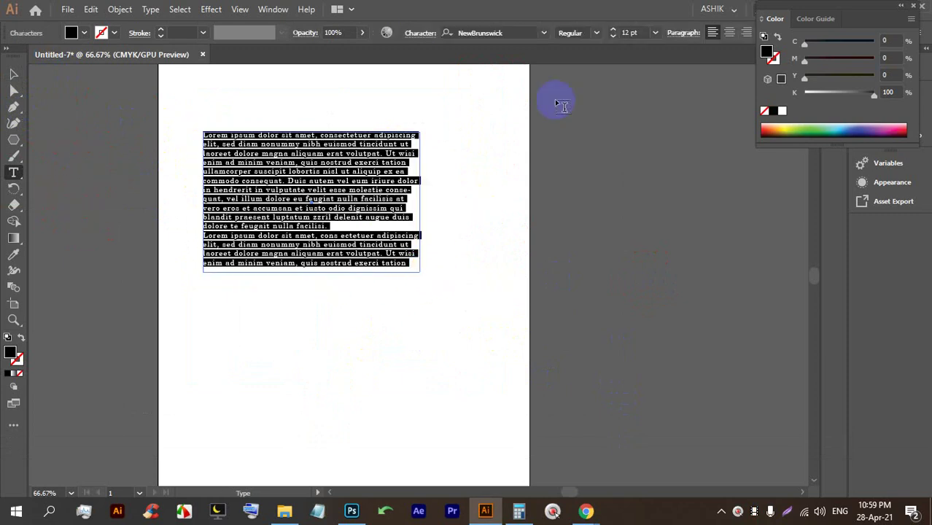
# Close the Color panel, then centre-align and right-align the paragraphs.
pyautogui.click(918, 6)
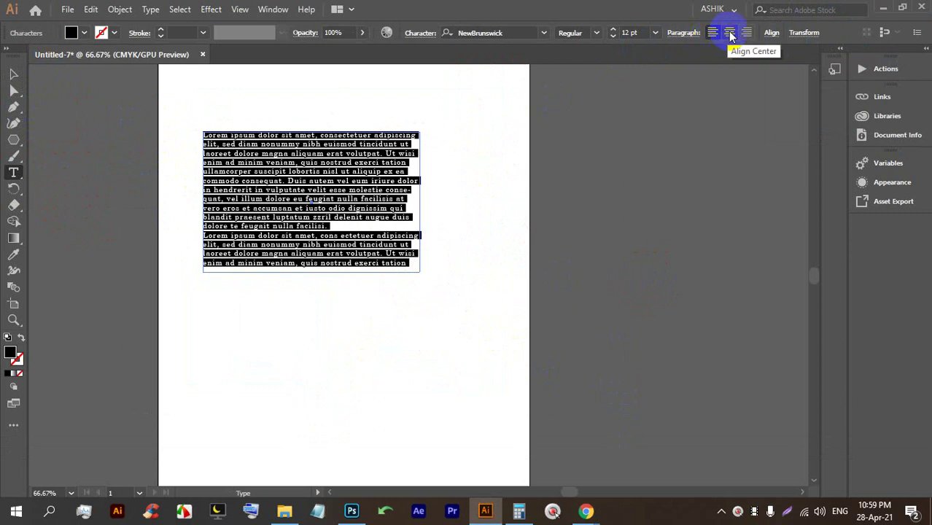
pyautogui.click(730, 33)
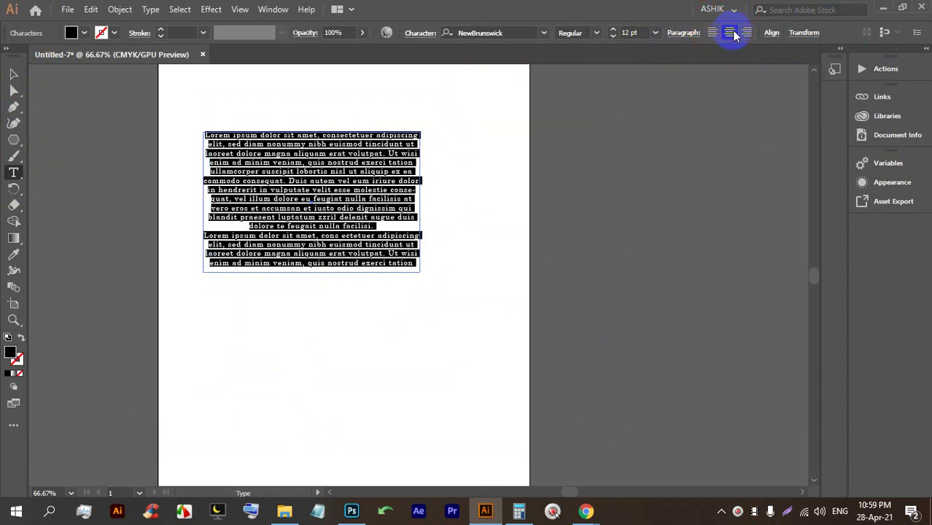
pyautogui.click(745, 36)
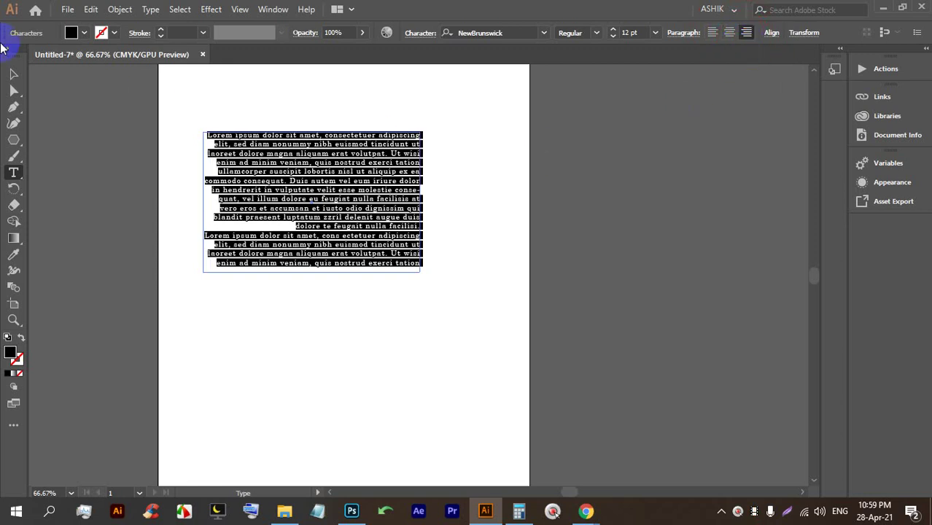
# Move the text frame lower on the page, then delete it.
pyautogui.click(13, 74)
pyautogui.moveTo(287, 206); pyautogui.dragTo(281, 230)
pyautogui.click(468, 375)
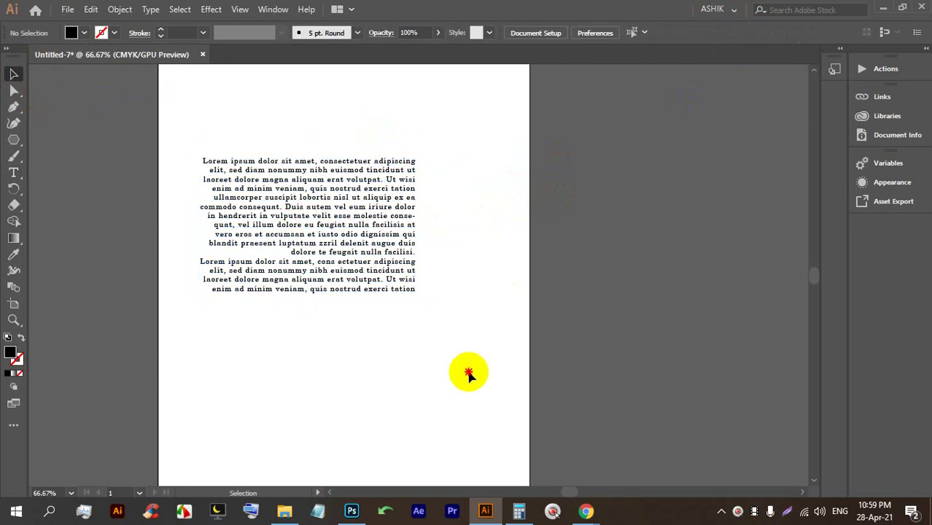
pyautogui.click(314, 225)
pyautogui.press('BackSpace')
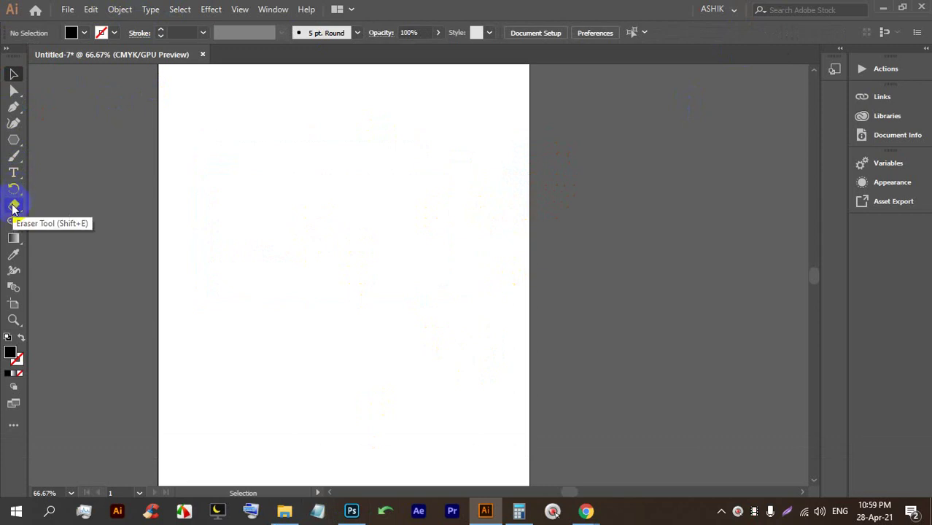
pyautogui.click(13, 139)
pyautogui.moveTo(264, 197); pyautogui.dragTo(353, 310)
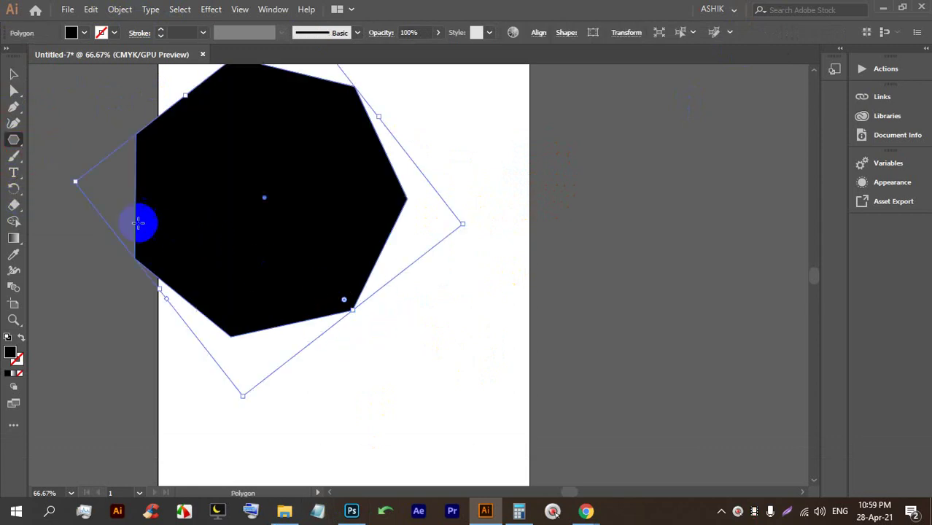
pyautogui.click(13, 205)
pyautogui.moveTo(422, 284)
pyautogui.mouseDown()
pyautogui.moveTo(326, 219)
pyautogui.moveTo(330, 235)
pyautogui.mouseUp()
pyautogui.moveTo(313, 312)
pyautogui.mouseDown()
pyautogui.moveTo(316, 271)
pyautogui.moveTo(279, 346)
pyautogui.mouseUp()
pyautogui.moveTo(133, 204)
pyautogui.mouseDown()
pyautogui.moveTo(202, 162)
pyautogui.moveTo(161, 183)
pyautogui.moveTo(357, 175)
pyautogui.mouseUp()
pyautogui.moveTo(476, 148); pyautogui.dragTo(364, 154)
pyautogui.moveTo(456, 256)
pyautogui.mouseDown()
pyautogui.moveTo(208, 337)
pyautogui.moveTo(351, 312)
pyautogui.mouseUp()
pyautogui.click(12, 74)
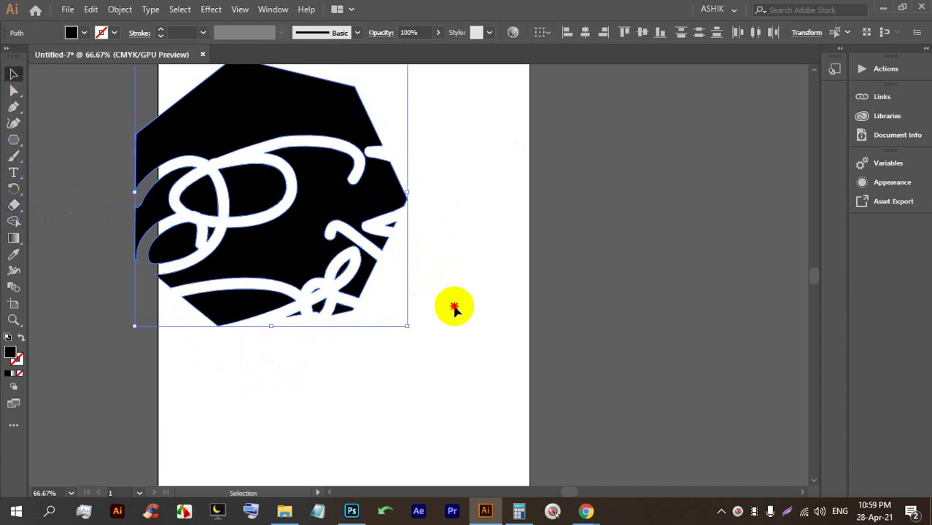
pyautogui.click(257, 245)
pyautogui.press('BackSpace')
pyautogui.moveTo(405, 351); pyautogui.dragTo(141, 89)
pyautogui.press('BackSpace')
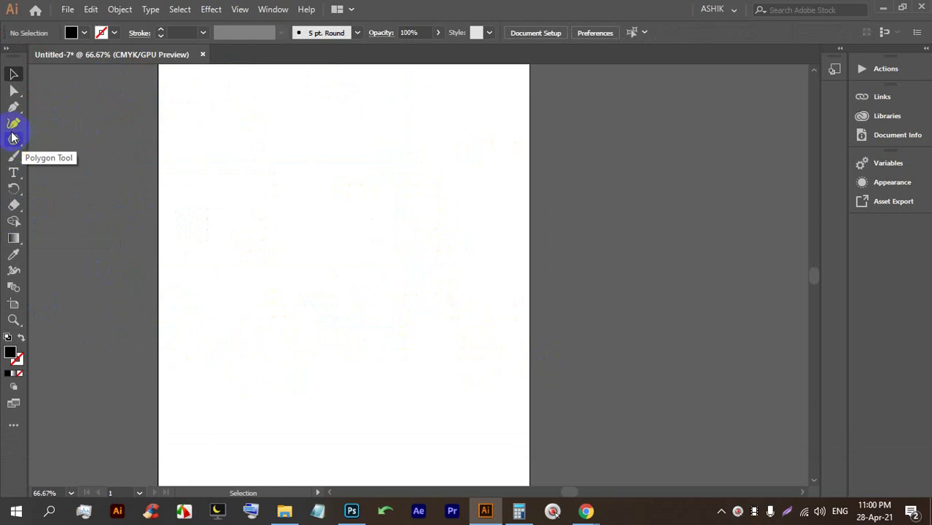
# Draw a black circle with the Ellipse Tool and duplicate it into overlapping copies.
pyautogui.click(13, 139)
pyautogui.click(66, 154)
pyautogui.press('shift')
pyautogui.moveTo(203, 163); pyautogui.dragTo(331, 288)
pyautogui.click(15, 72)
pyautogui.moveTo(262, 243); pyautogui.dragTo(342, 241)
# Fill one copy with magenta and the top circle with yellow.
pyautogui.click(73, 32)
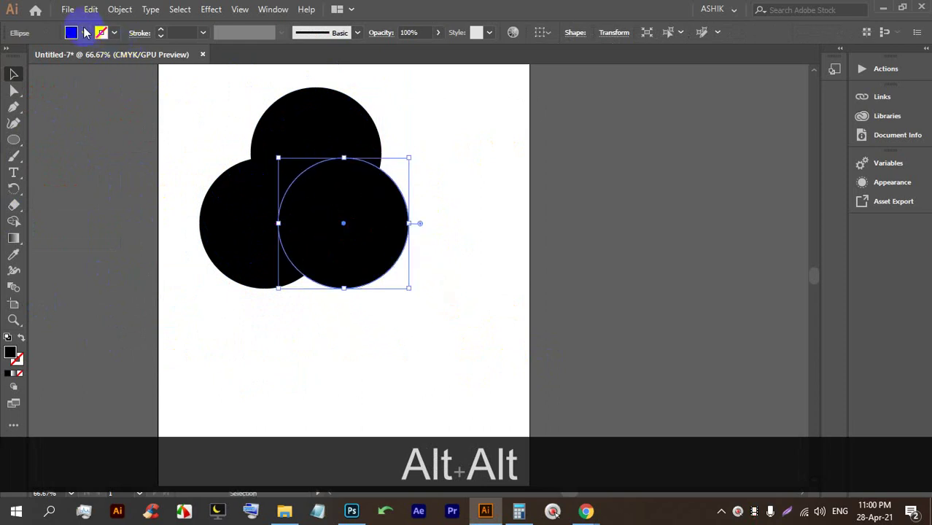
pyautogui.click(95, 55)
pyautogui.click(456, 193)
pyautogui.click(355, 150)
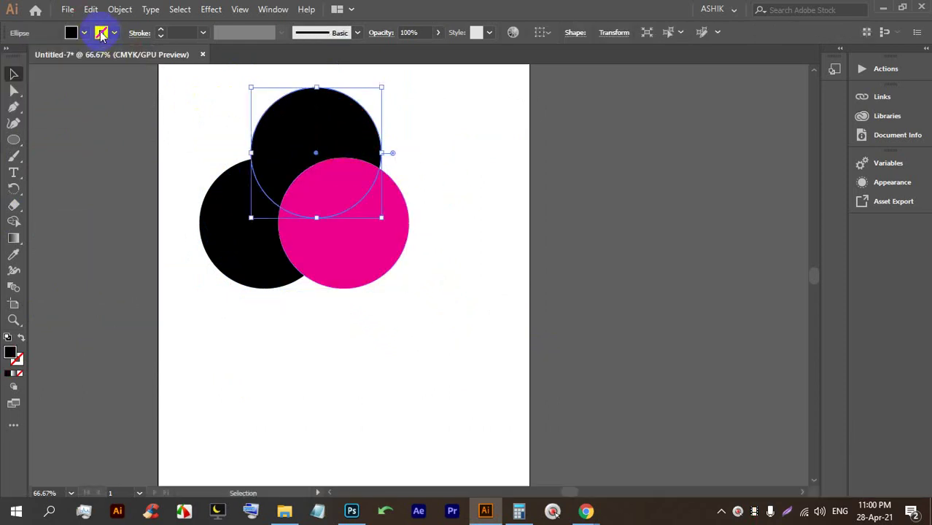
pyautogui.click(81, 33)
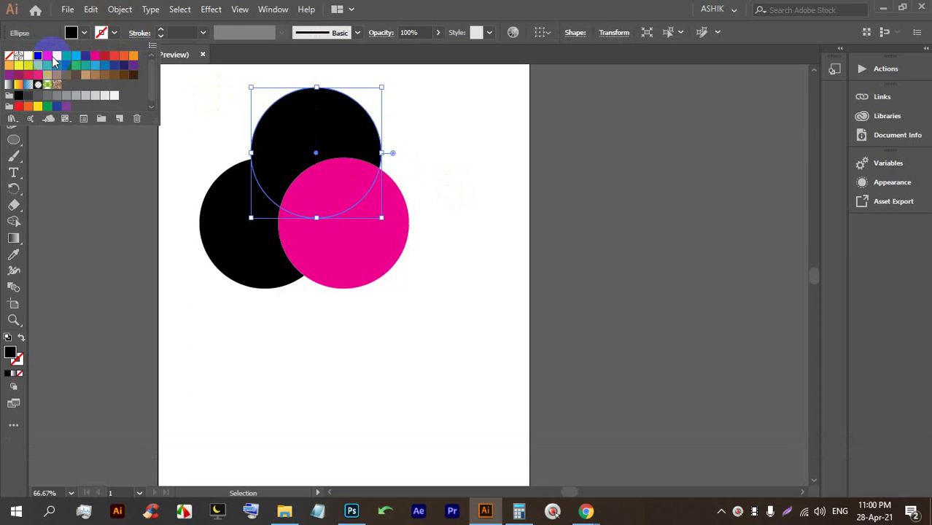
pyautogui.click(55, 57)
pyautogui.click(457, 188)
# Copy the three-circle set beside the artboard, then bring up Google Meet.
pyautogui.scroll(2, 412, 258)
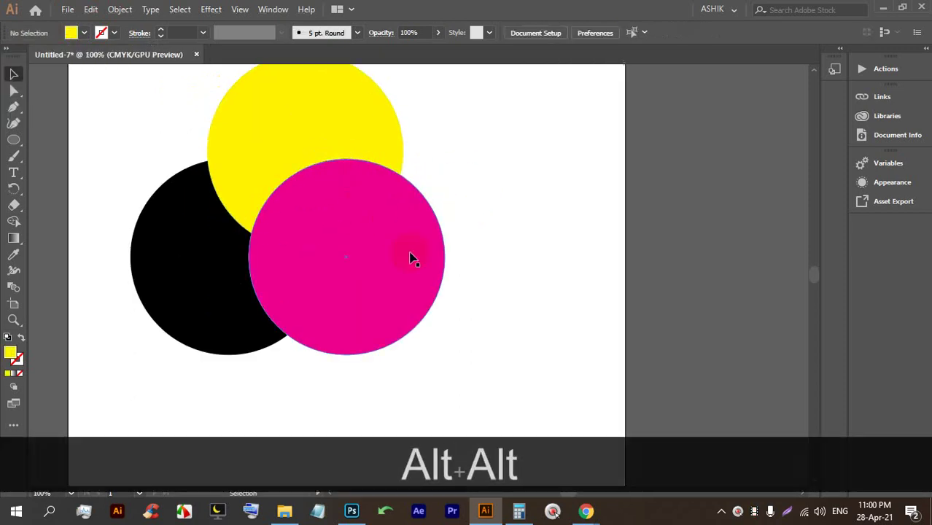
pyautogui.moveTo(558, 294); pyautogui.dragTo(574, 194)
pyautogui.scroll(-2, 258, 174)
pyautogui.click(427, 229)
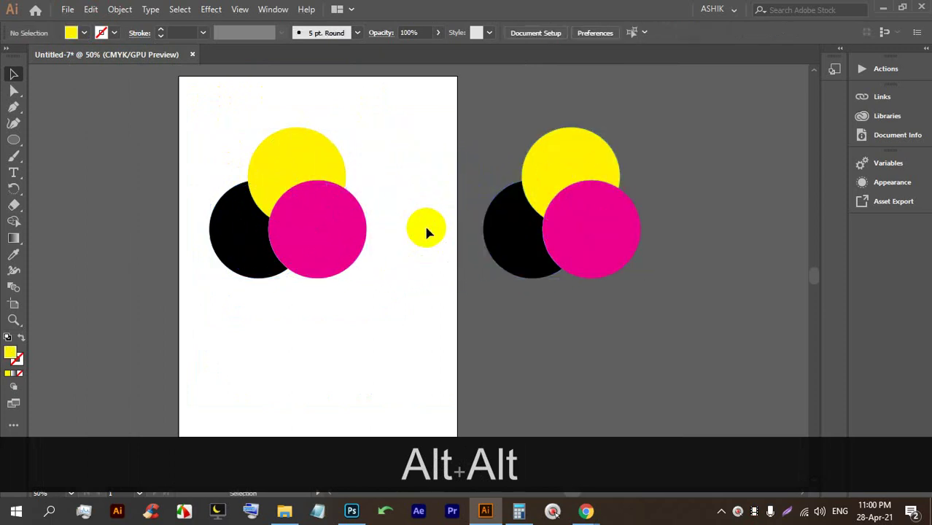
pyautogui.moveTo(588, 509)
pyautogui.click(489, 429)
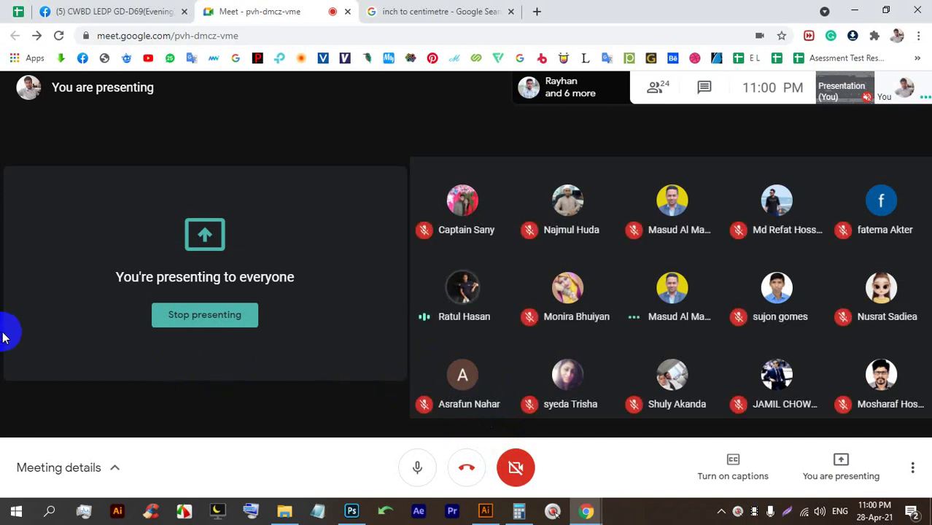
# Bring the Illustrator window back in front via its taskbar icon.
pyautogui.moveTo(485, 514)
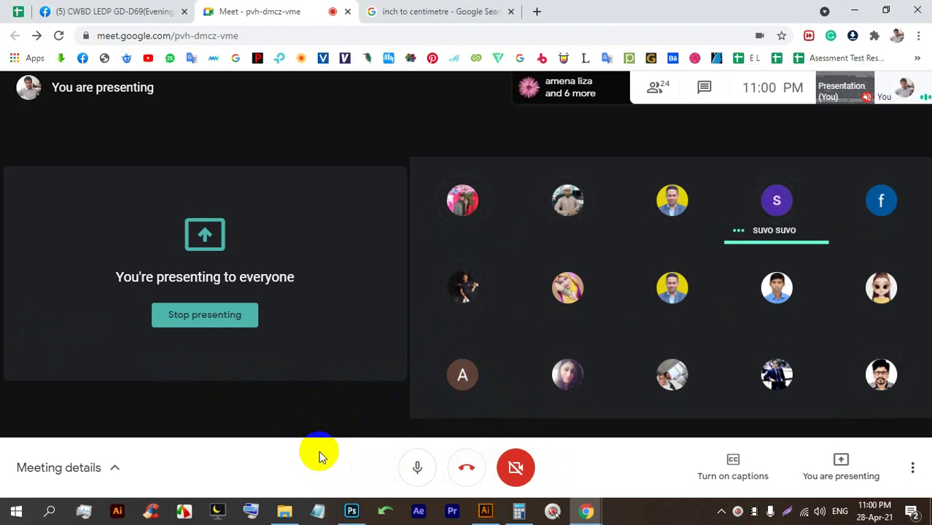
pyautogui.click(485, 511)
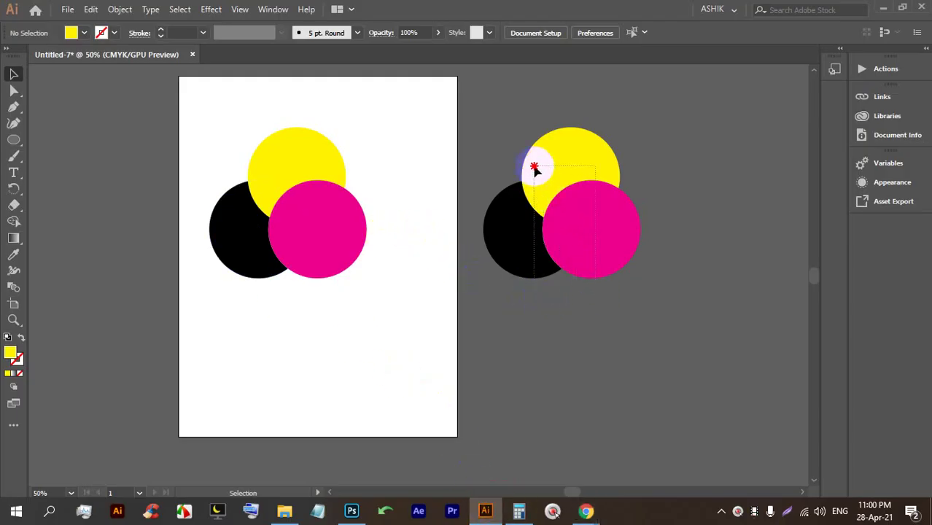
# Select the black, yellow and magenta circles on the artboard.
pyautogui.moveTo(534, 166); pyautogui.dragTo(509, 166)
pyautogui.click(366, 192)
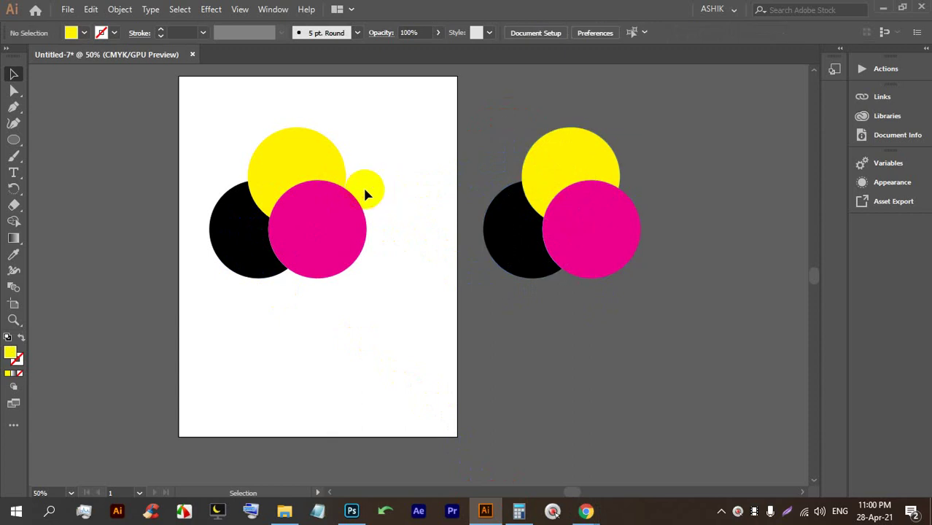
pyautogui.moveTo(343, 184); pyautogui.dragTo(356, 178)
pyautogui.scroll(3, 353, 172)
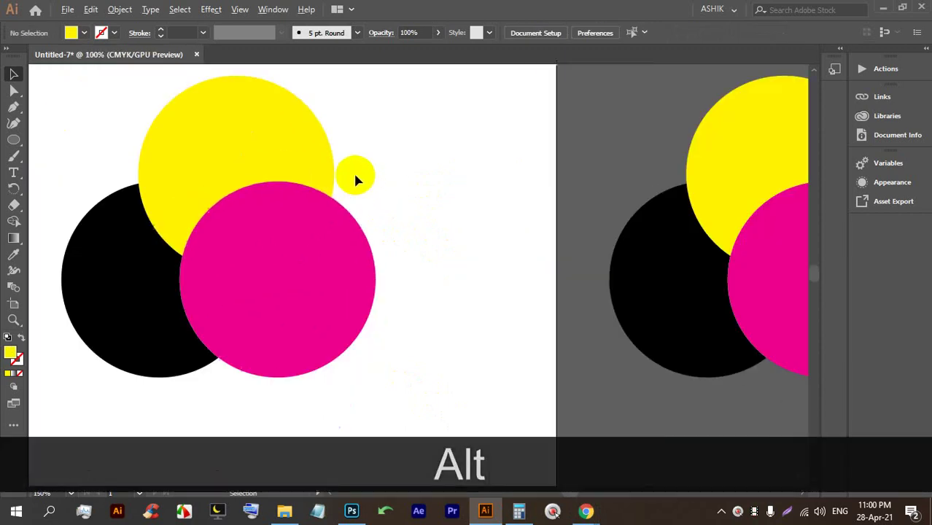
pyautogui.scroll(-2, 281, 167)
pyautogui.scroll(5, 281, 167)
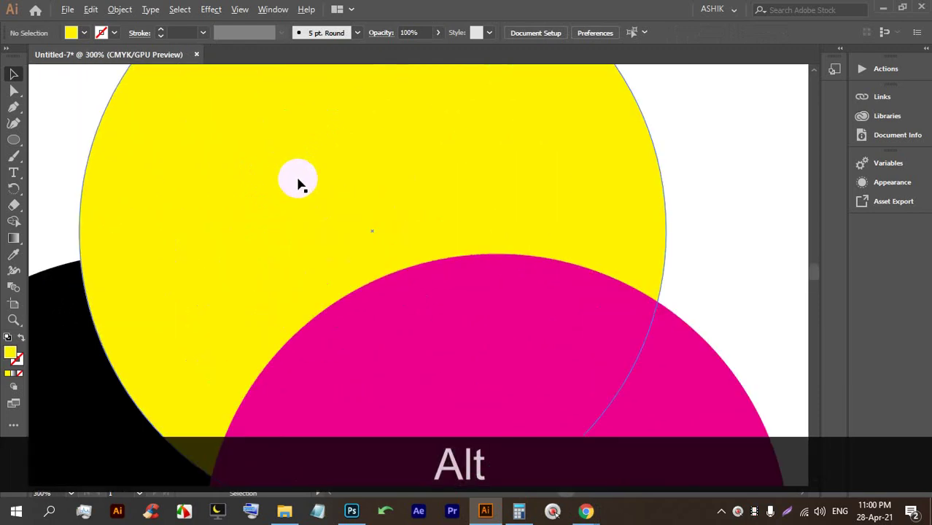
pyautogui.scroll(-4, 306, 190)
pyautogui.scroll(1, 325, 205)
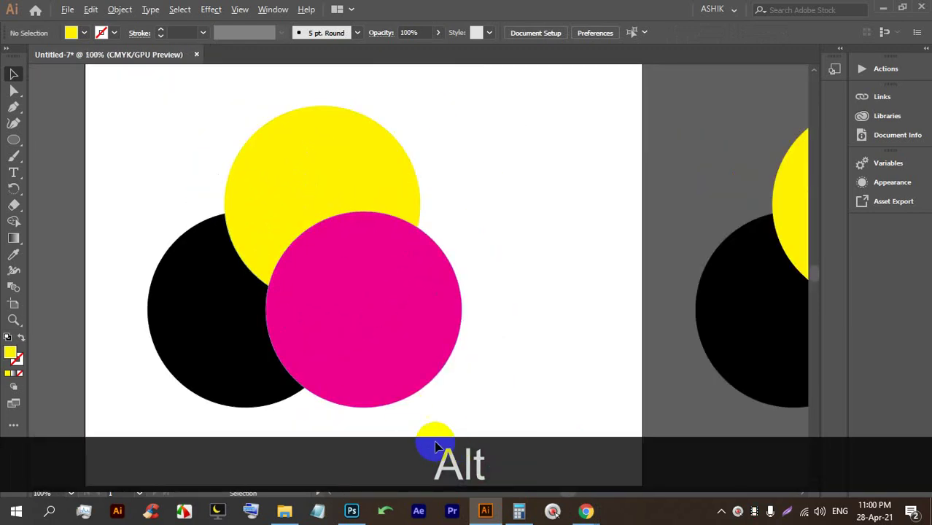
pyautogui.scroll(2, 382, 230)
pyautogui.scroll(-2, 379, 231)
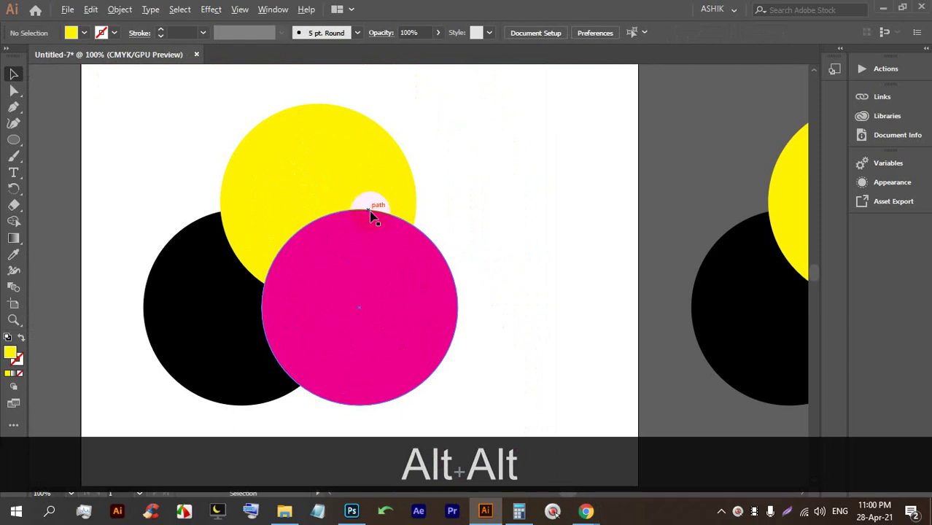
pyautogui.scroll(-1, 364, 202)
pyautogui.moveTo(321, 268); pyautogui.dragTo(242, 162)
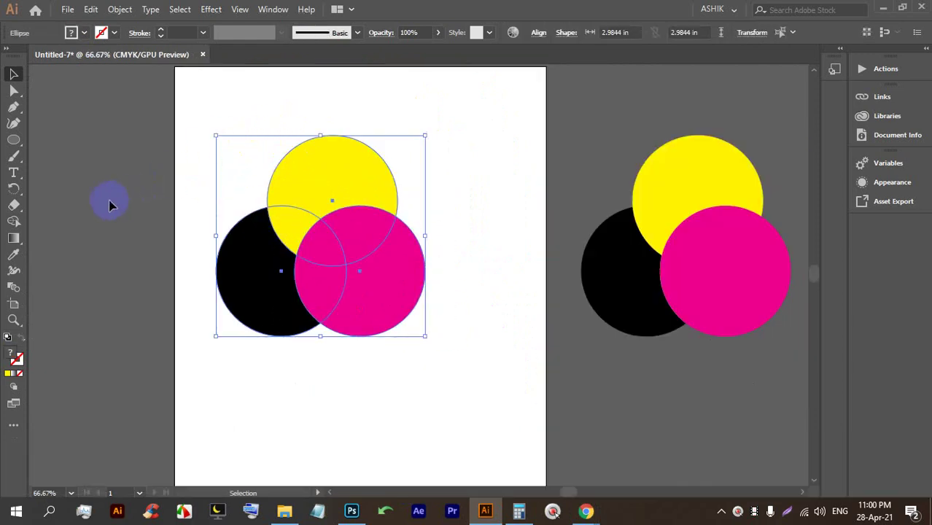
# Merge the three circles into one yellow shape with the Shape Builder tool.
pyautogui.click(15, 222)
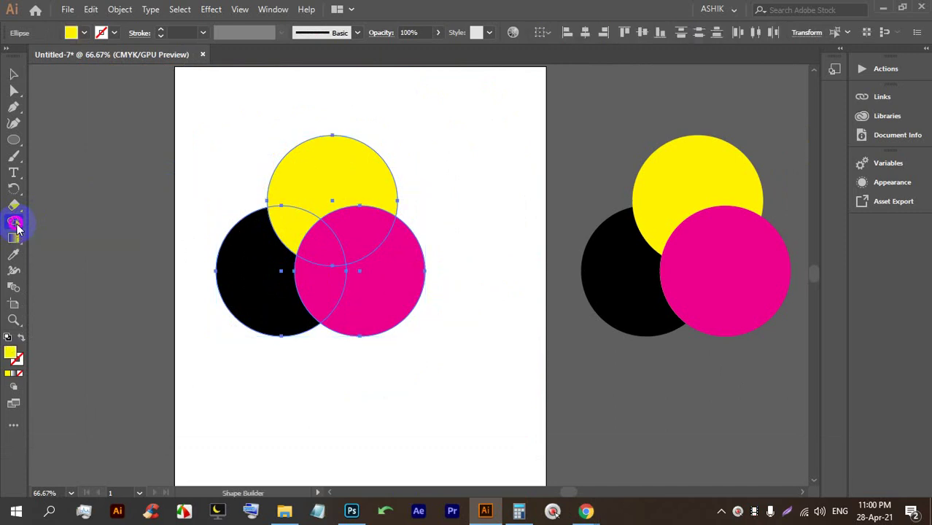
pyautogui.moveTo(332, 162)
pyautogui.mouseDown()
pyautogui.moveTo(313, 197)
pyautogui.moveTo(273, 234)
pyautogui.moveTo(259, 272)
pyautogui.moveTo(301, 292)
pyautogui.mouseUp()
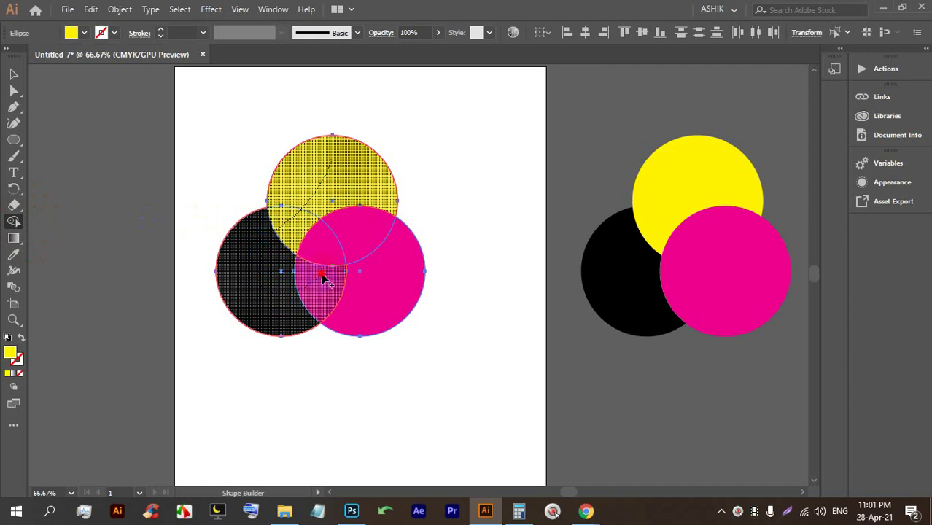
pyautogui.moveTo(371, 271); pyautogui.dragTo(367, 273)
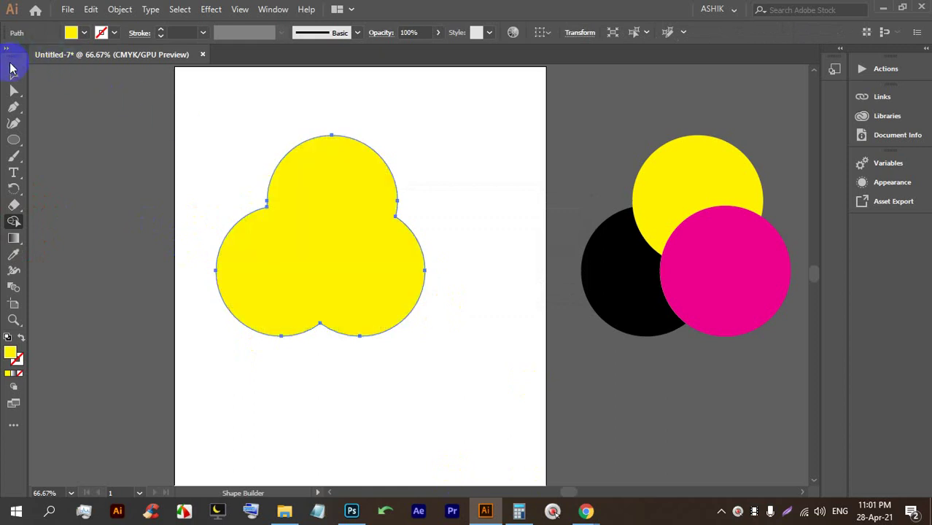
pyautogui.click(10, 69)
pyautogui.scroll(1, 759, 222)
# Select the second circle set and Alt-remove both magenta overlaps and the magenta region with Shape Builder.
pyautogui.click(752, 360)
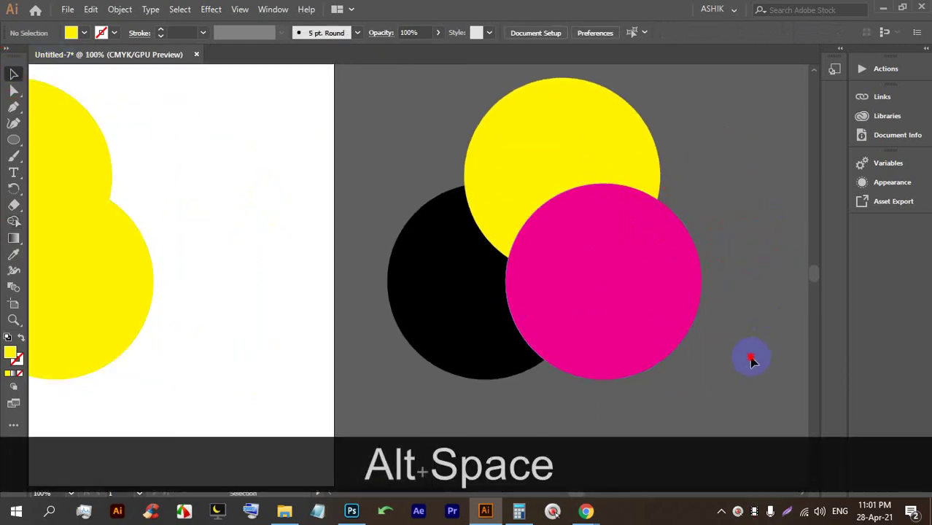
pyautogui.moveTo(455, 175); pyautogui.dragTo(452, 169)
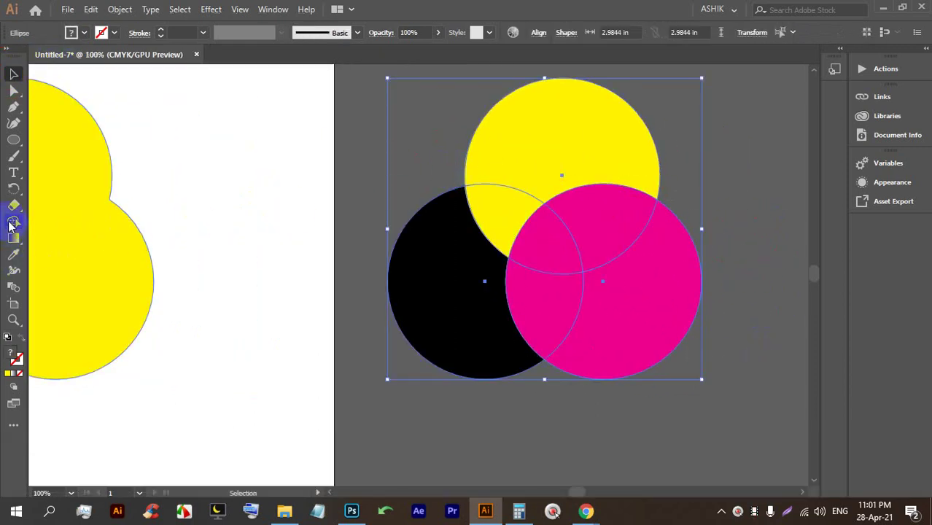
pyautogui.click(13, 220)
pyautogui.press('alt')
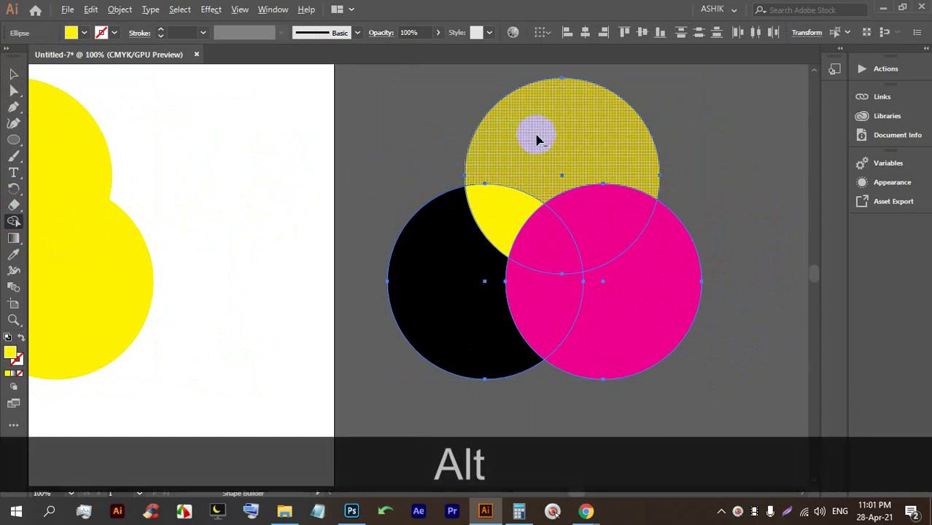
pyautogui.keyDown('alt'); pyautogui.click(558, 319); pyautogui.keyUp('alt')
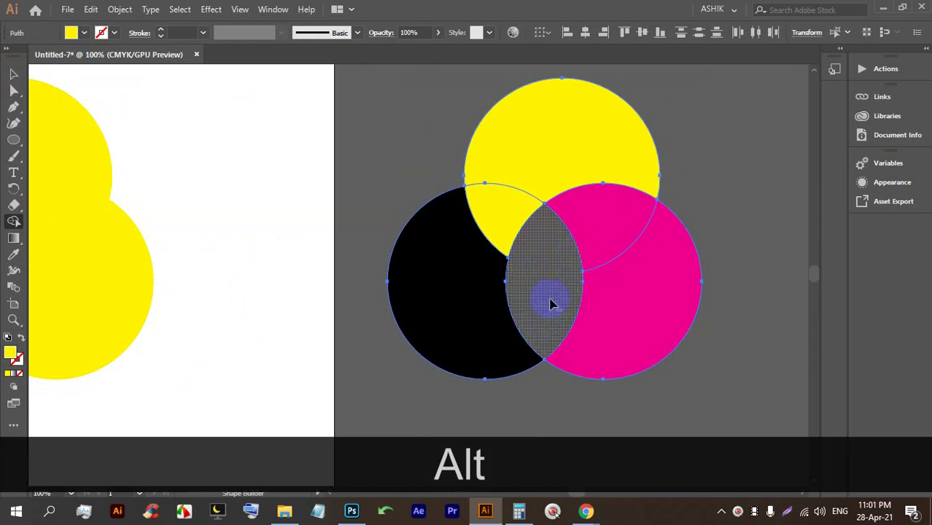
pyautogui.keyDown('alt'); pyautogui.click(600, 242); pyautogui.keyUp('alt')
pyautogui.press('alt')
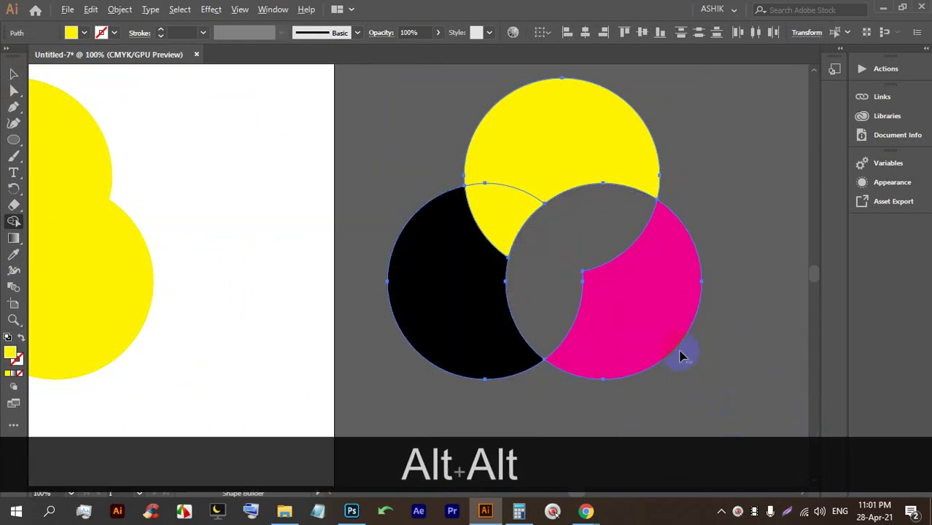
pyautogui.keyDown('alt'); pyautogui.click(660, 312); pyautogui.keyUp('alt')
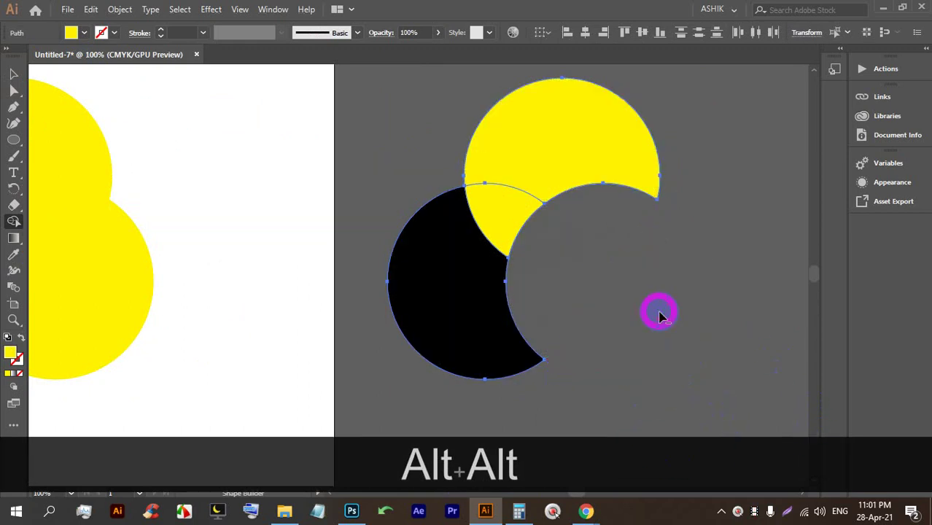
# Select the black and yellow crescents, undo a stray move, and pan to show both sets.
pyautogui.click(13, 74)
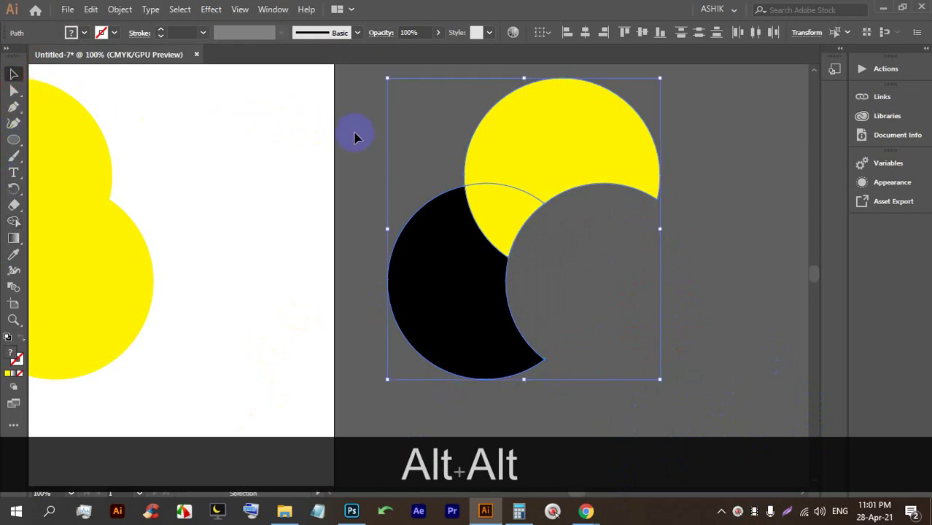
pyautogui.click(539, 326)
pyautogui.click(427, 268)
pyautogui.click(581, 164)
pyautogui.moveTo(581, 165); pyautogui.dragTo(603, 186)
pyautogui.hotkey('ctrl', 'z')
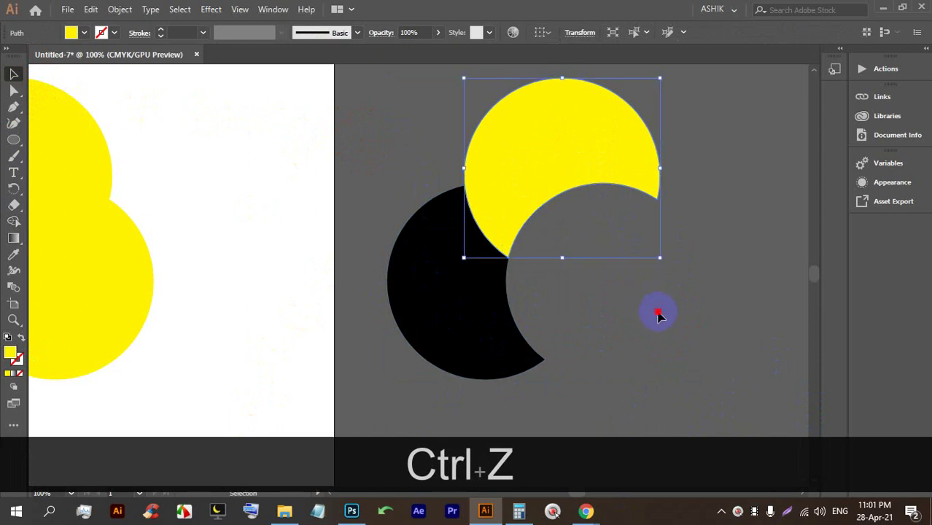
pyautogui.scroll(-2, 561, 291)
pyautogui.press('space')
pyautogui.moveTo(349, 335); pyautogui.dragTo(405, 267)
# Delete the crescents beside the artboard and the yellow shapes on it.
pyautogui.scroll(-2, 375, 252)
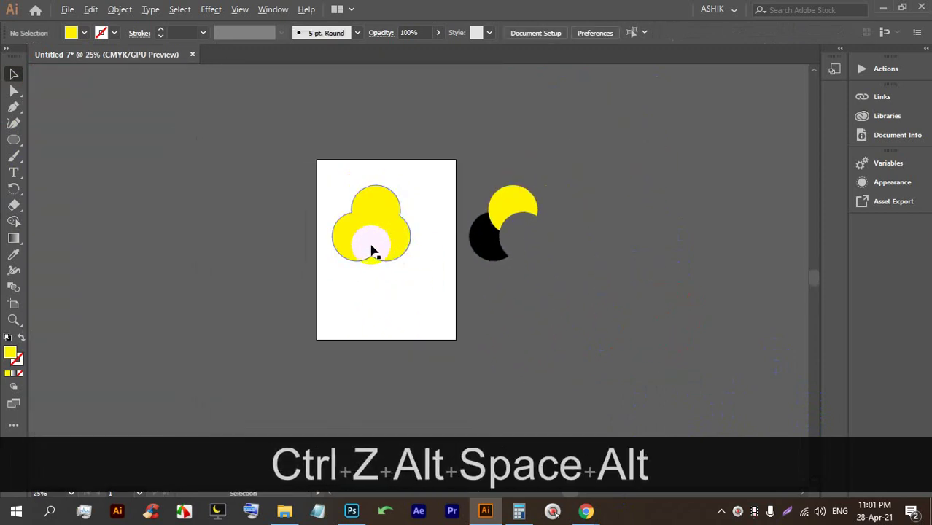
pyautogui.scroll(1, 361, 235)
pyautogui.scroll(1, 365, 304)
pyautogui.moveTo(675, 377); pyautogui.dragTo(597, 239)
pyautogui.press('BackSpace')
pyautogui.moveTo(483, 333); pyautogui.dragTo(408, 270)
pyautogui.press('BackSpace')
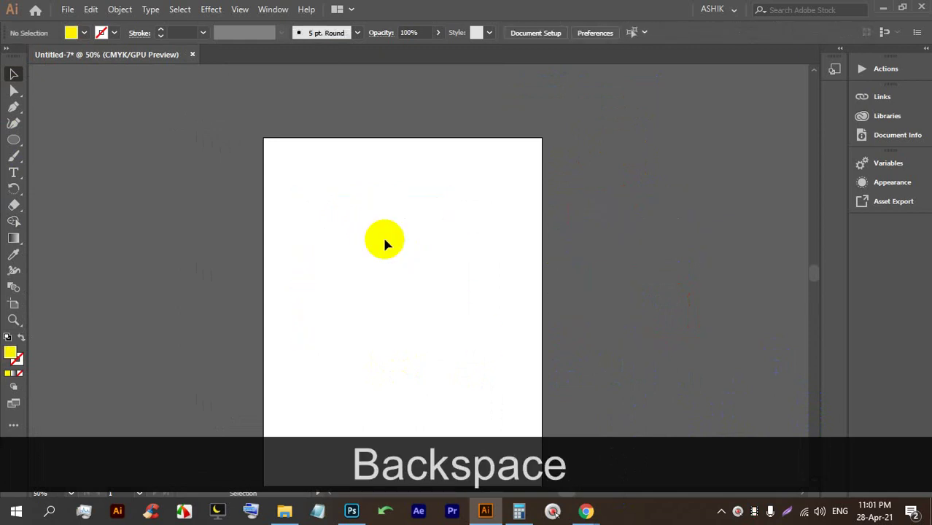
# Draw a rectangle on the artboard with the Rectangle tool.
pyautogui.moveTo(15, 247); pyautogui.dragTo(95, 244)
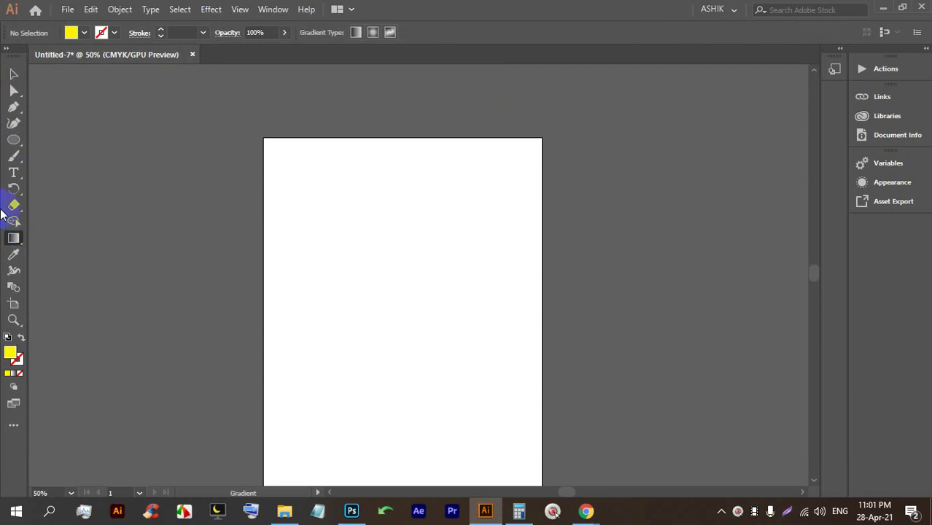
pyautogui.moveTo(16, 136); pyautogui.dragTo(62, 139)
pyautogui.moveTo(329, 238); pyautogui.dragTo(474, 344)
pyautogui.keyDown('alt'); pyautogui.scroll(1, 454, 302); pyautogui.keyUp('alt')
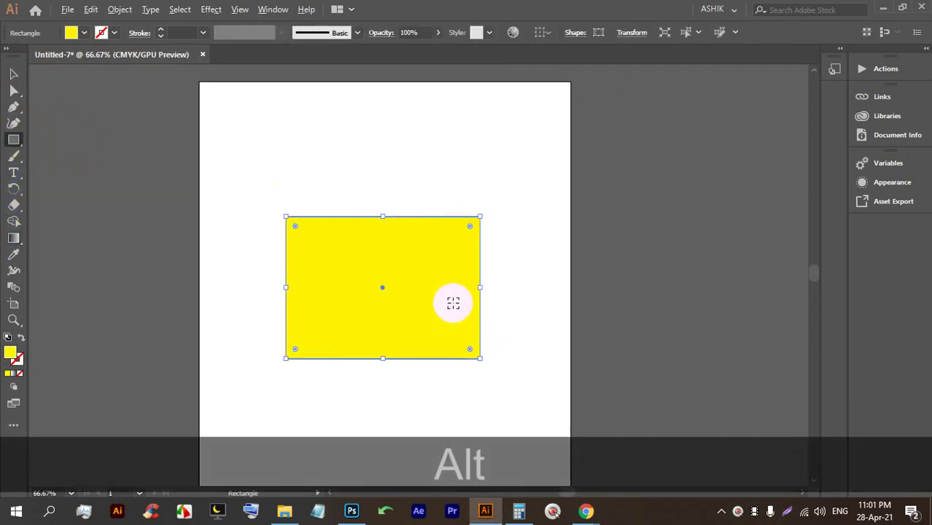
pyautogui.keyDown('alt'); pyautogui.scroll(2, 531, 276); pyautogui.keyUp('alt')
pyautogui.keyDown('alt'); pyautogui.scroll(-2, 539, 264); pyautogui.keyUp('alt')
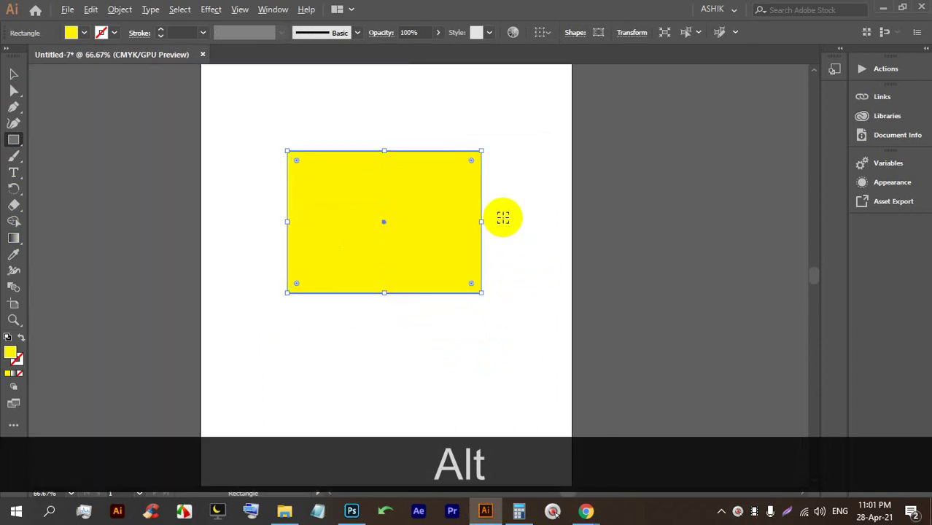
pyautogui.keyDown('alt'); pyautogui.scroll(1, 502, 216); pyautogui.keyUp('alt')
# Try red, orange and blue fills on the rectangle, then remove its fill.
pyautogui.click(85, 32)
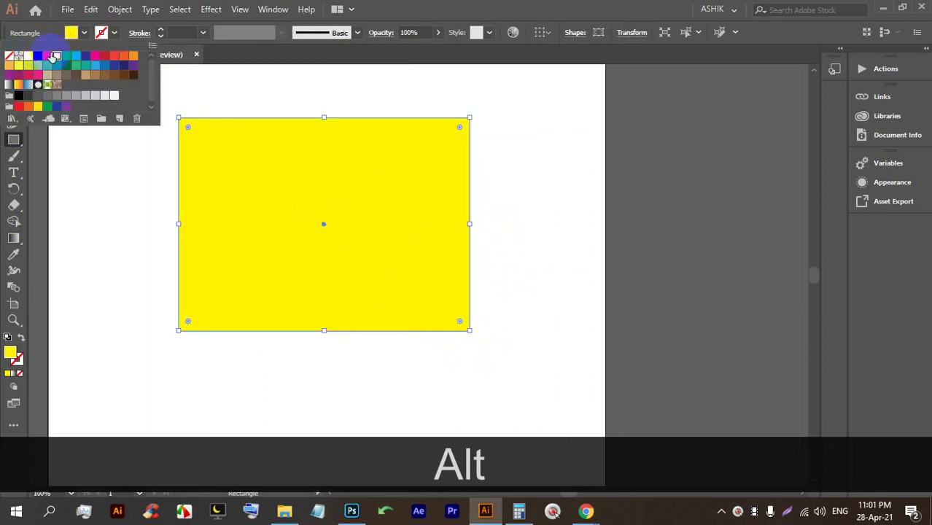
pyautogui.click(47, 56)
pyautogui.click(124, 56)
pyautogui.click(86, 65)
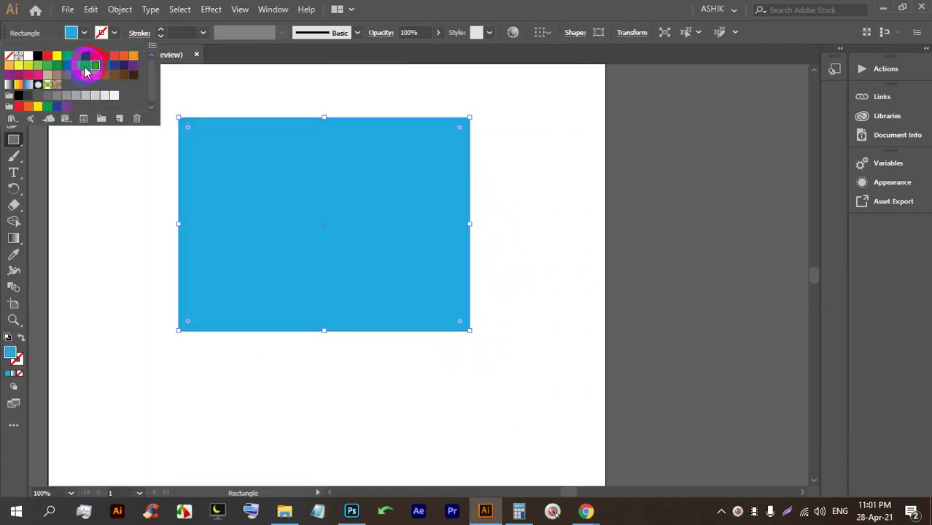
pyautogui.click(8, 57)
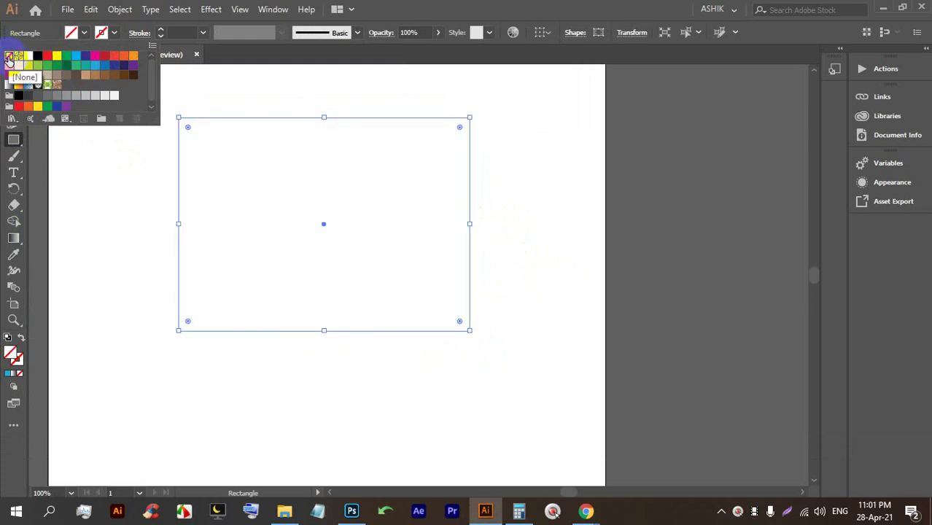
# Try gradient and pattern swatch fills, ending on the blue linear gradient.
pyautogui.click(16, 86)
pyautogui.click(9, 87)
pyautogui.click(19, 85)
pyautogui.click(38, 85)
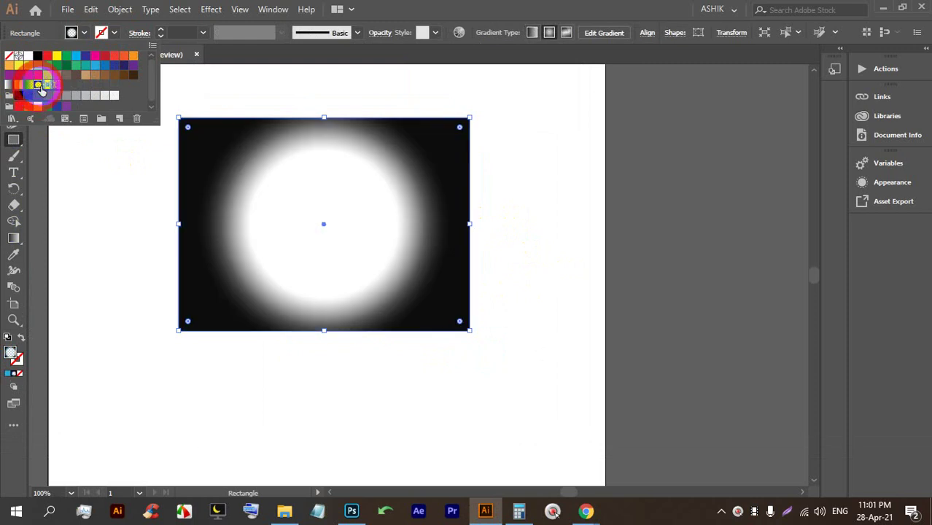
pyautogui.click(48, 85)
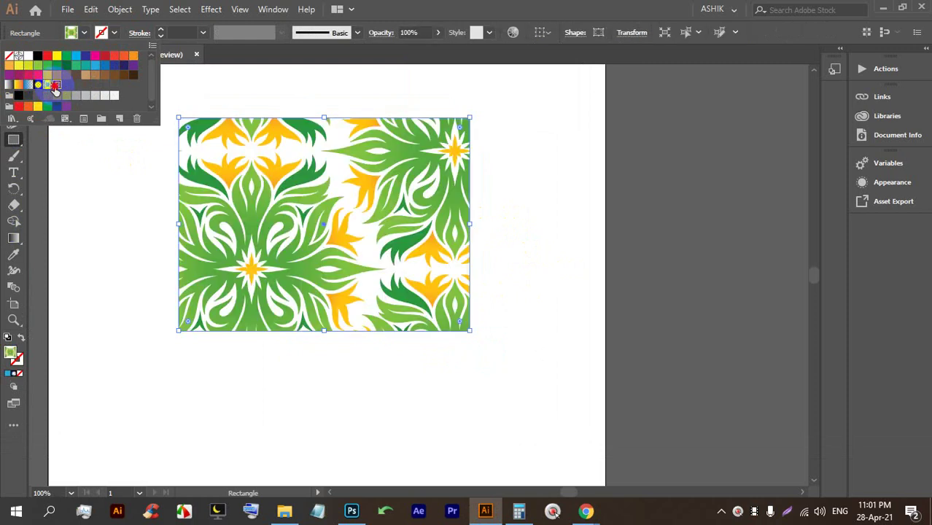
pyautogui.click(55, 85)
pyautogui.click(28, 86)
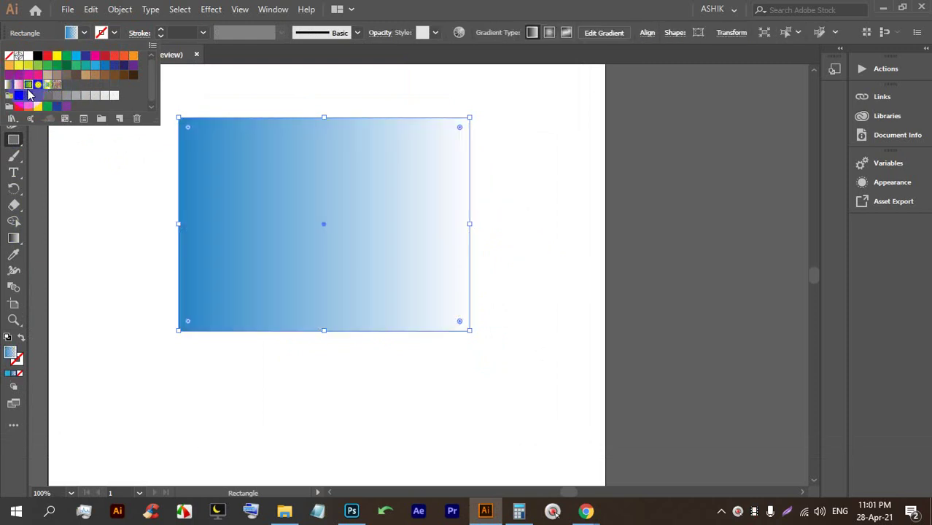
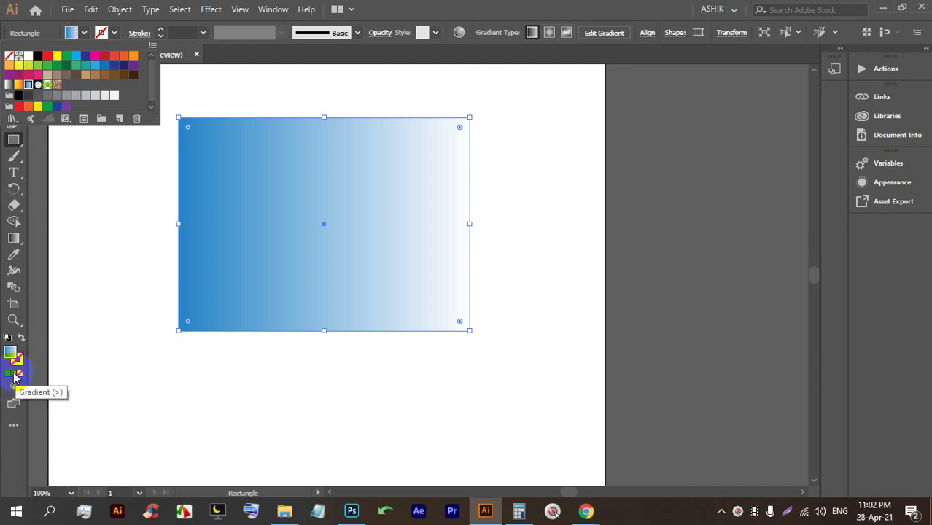
# Redraw the rectangle's blue-to-white linear gradient diagonally at a -16.2° angle.
pyautogui.doubleClick(10, 353)
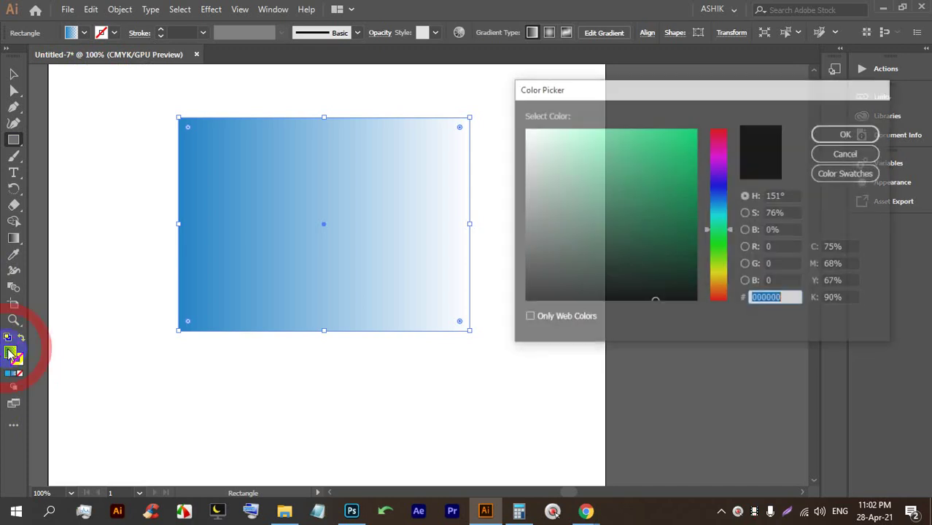
pyautogui.click(833, 153)
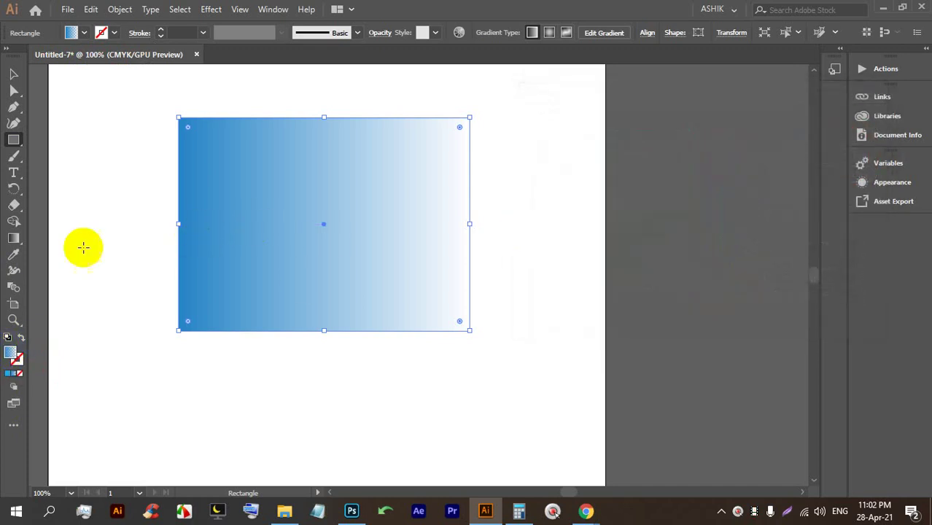
pyautogui.click(13, 238)
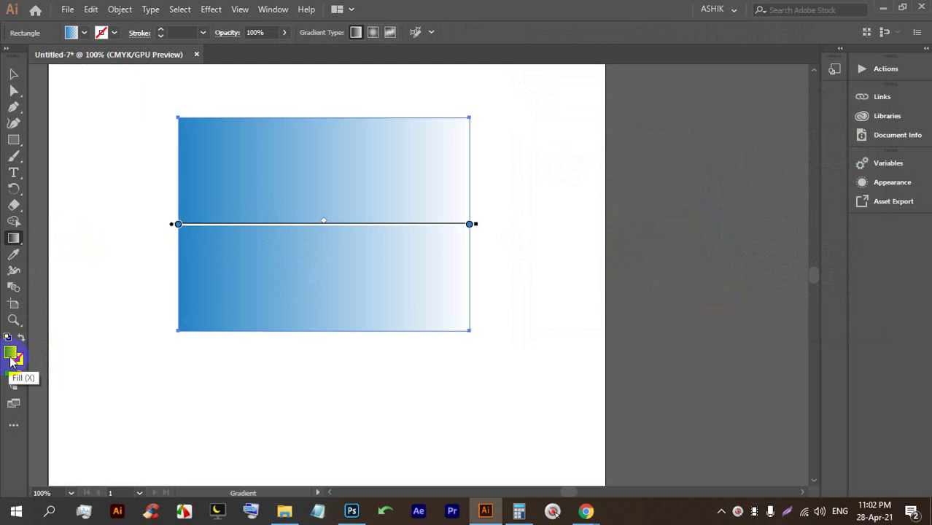
pyautogui.click(16, 374)
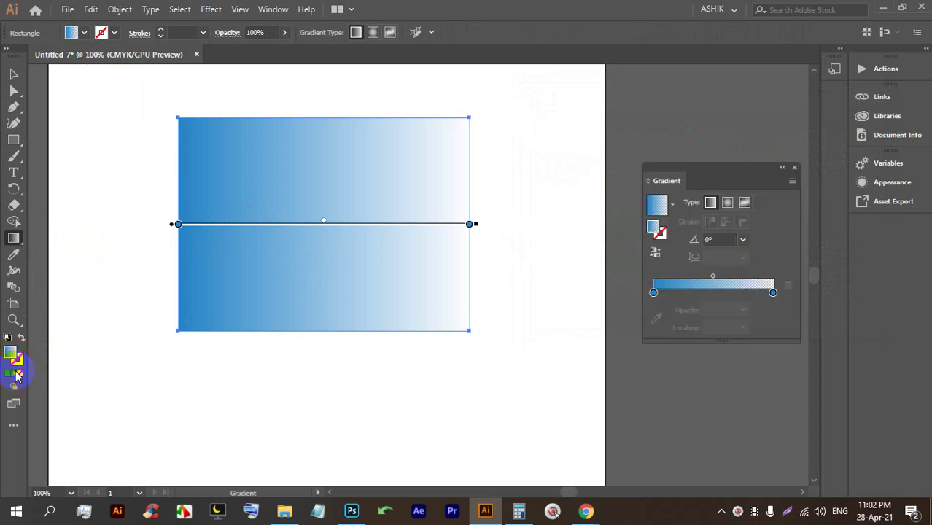
pyautogui.moveTo(711, 171); pyautogui.dragTo(702, 130)
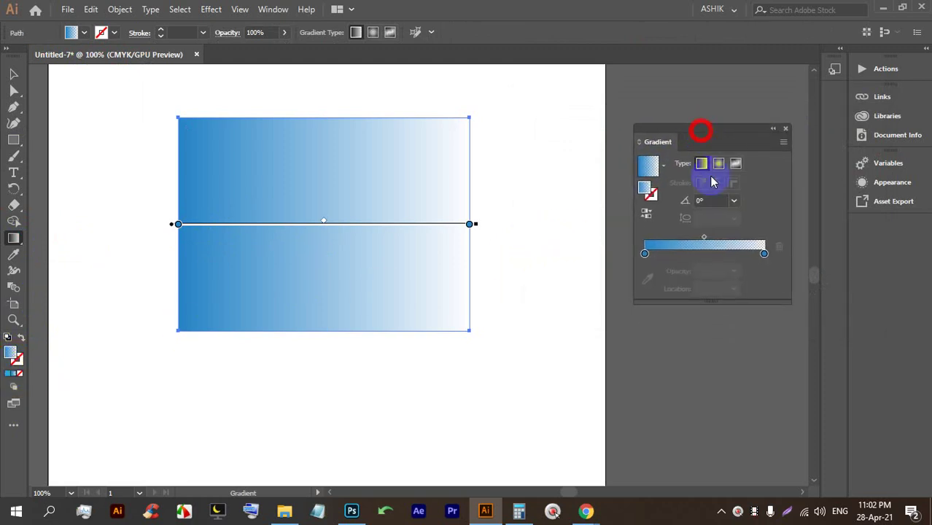
pyautogui.click(718, 255)
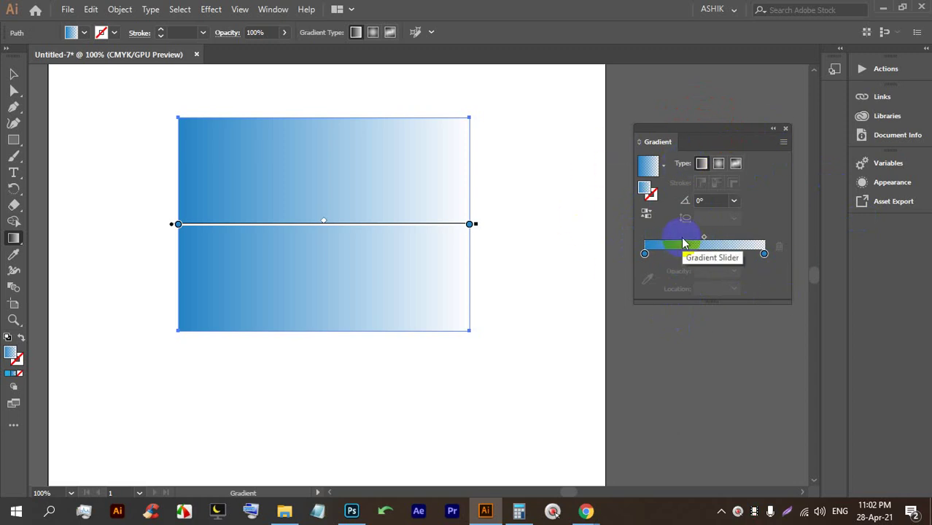
pyautogui.click(644, 254)
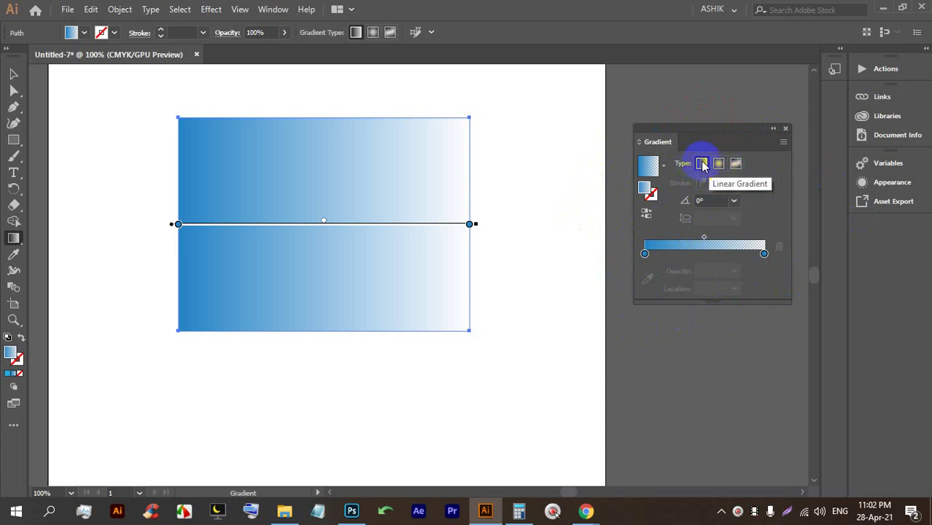
pyautogui.moveTo(156, 151)
pyautogui.mouseDown()
pyautogui.moveTo(222, 184)
pyautogui.moveTo(547, 266)
pyautogui.mouseUp()
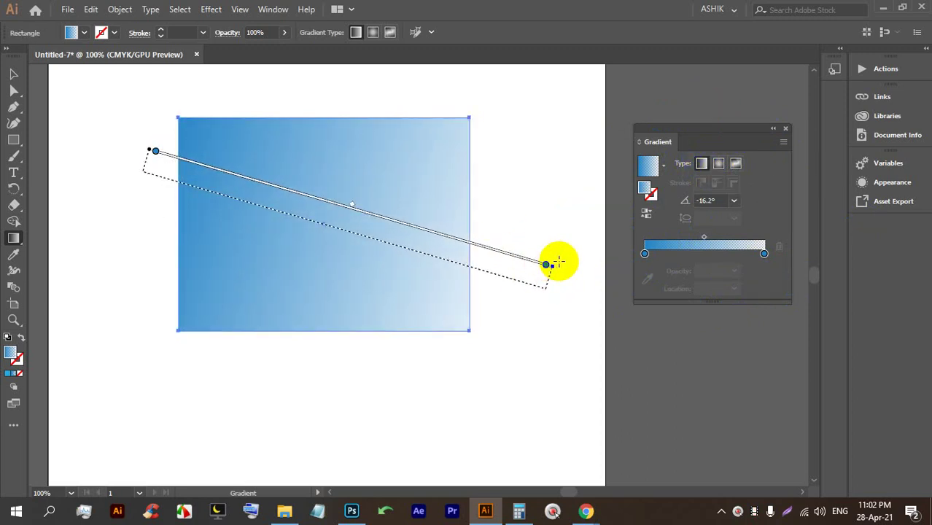
# Make the gradient radial with a blue centre, stretched toward the lower right at -27.8°.
pyautogui.click(718, 165)
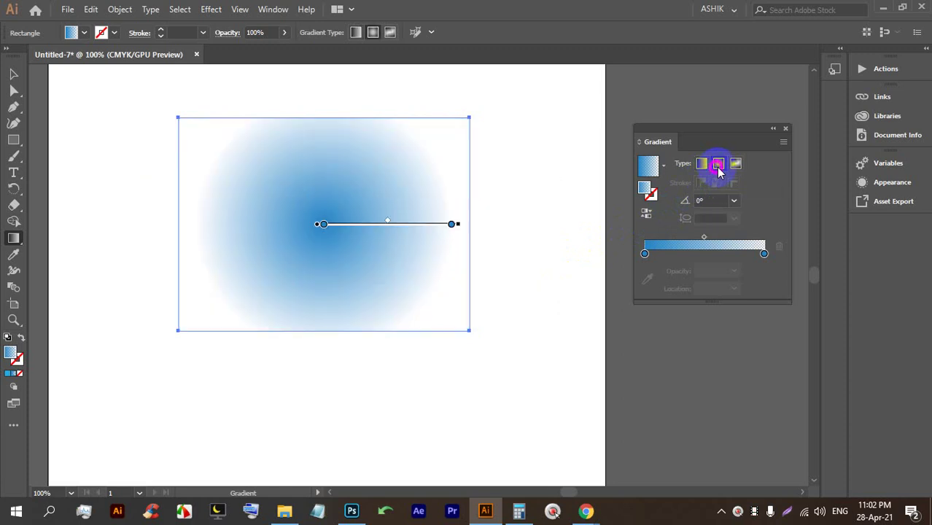
pyautogui.click(360, 251)
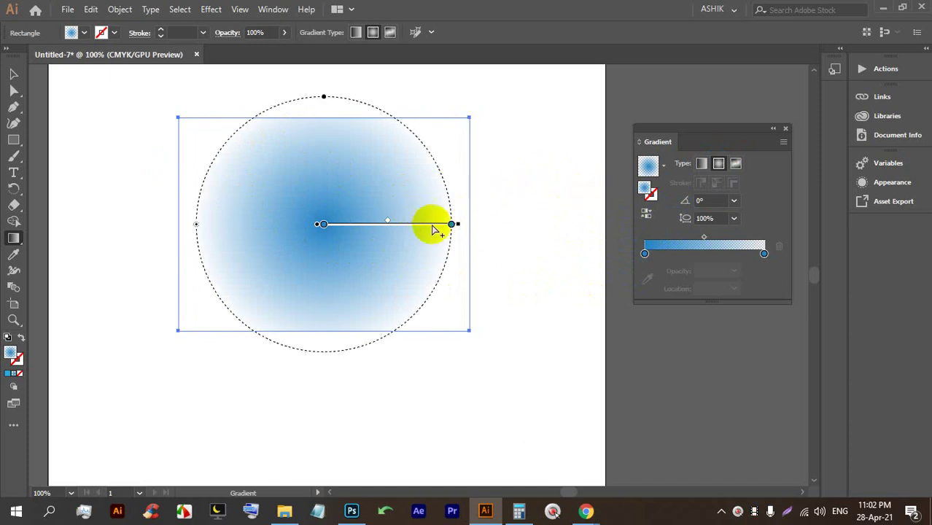
pyautogui.click(648, 216)
pyautogui.moveTo(322, 200); pyautogui.dragTo(495, 258)
pyautogui.moveTo(198, 100); pyautogui.dragTo(460, 295)
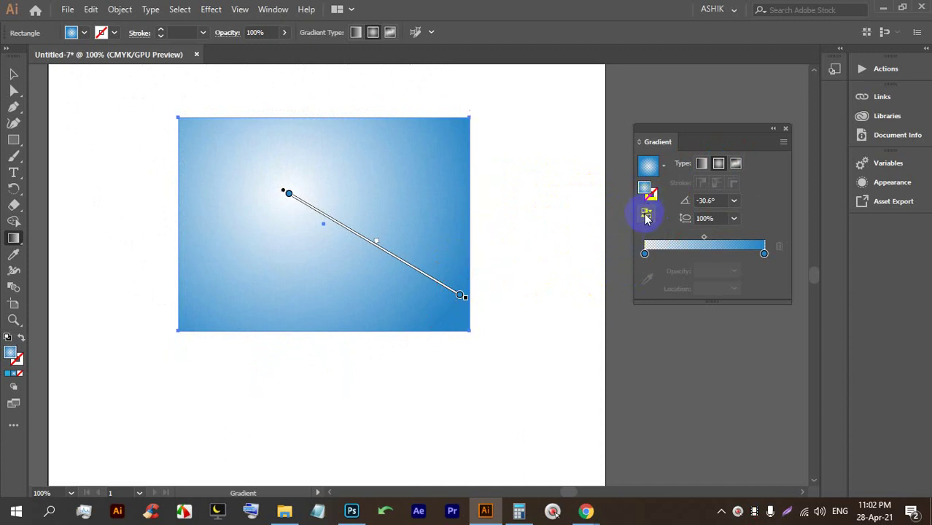
pyautogui.click(646, 216)
pyautogui.moveTo(285, 198); pyautogui.dragTo(491, 288)
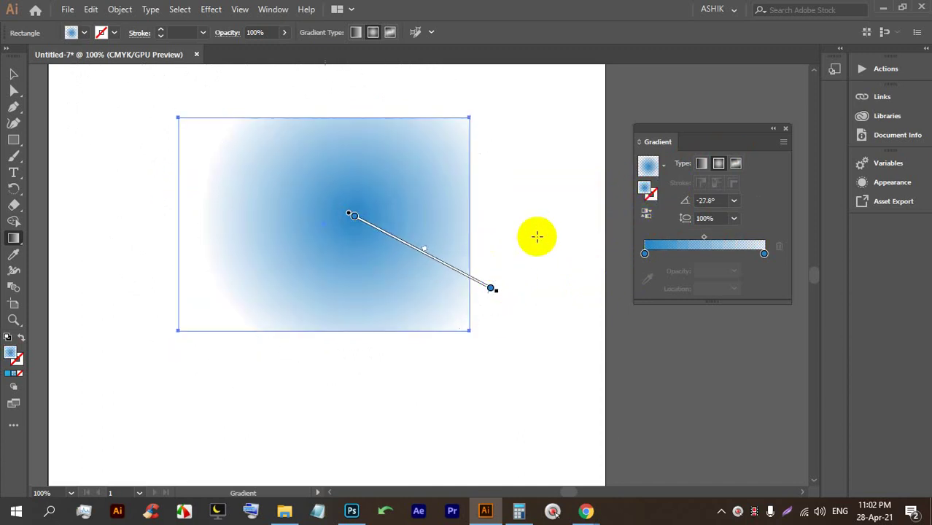
pyautogui.click(645, 254)
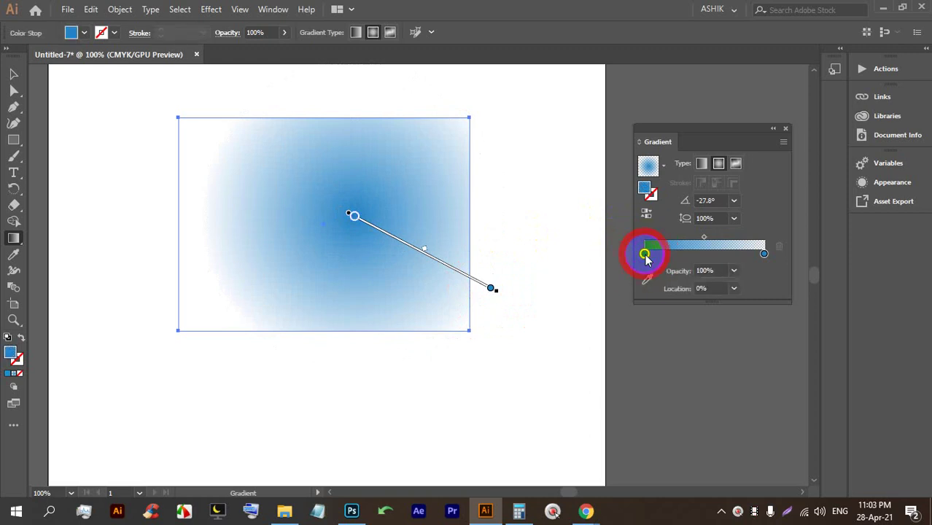
# Colour the left gradient stop red and the right stop pale yellow at 100% opacity.
pyautogui.doubleClick(646, 254)
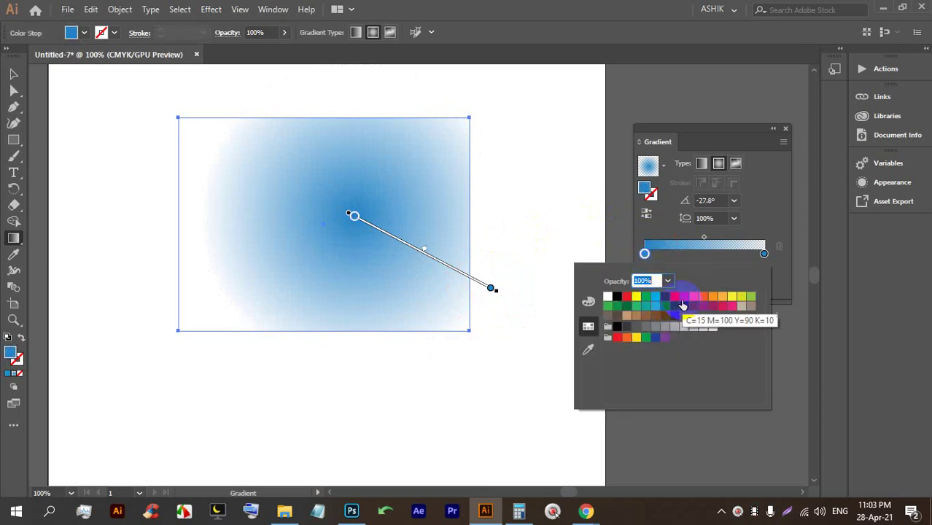
pyautogui.click(624, 298)
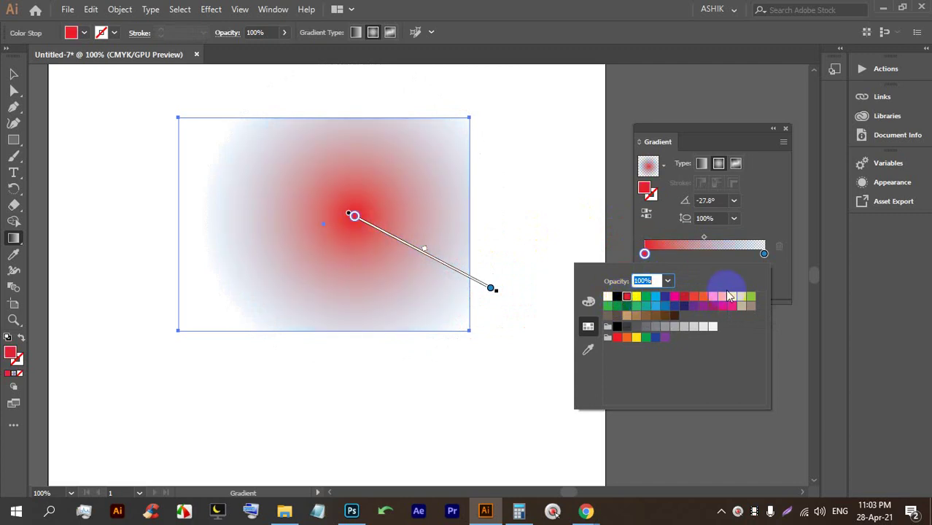
pyautogui.click(764, 254)
pyautogui.doubleClick(765, 255)
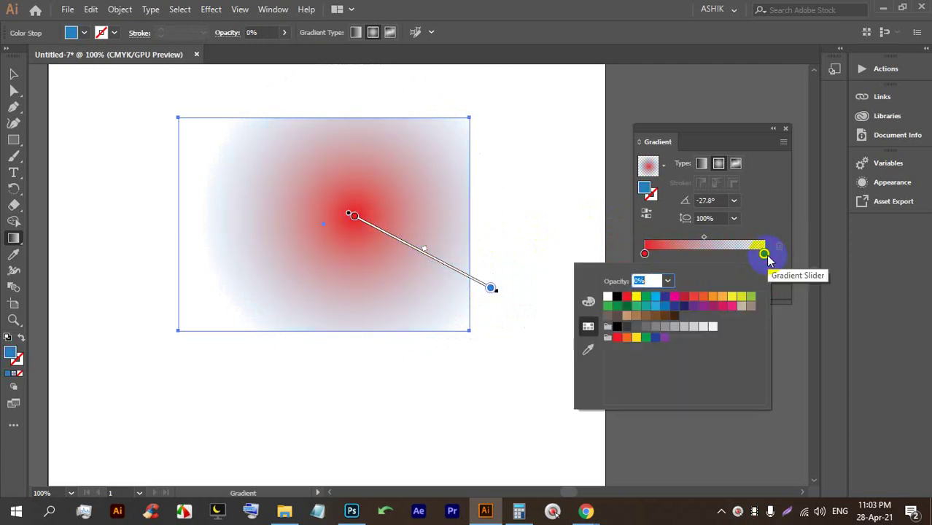
pyautogui.click(733, 301)
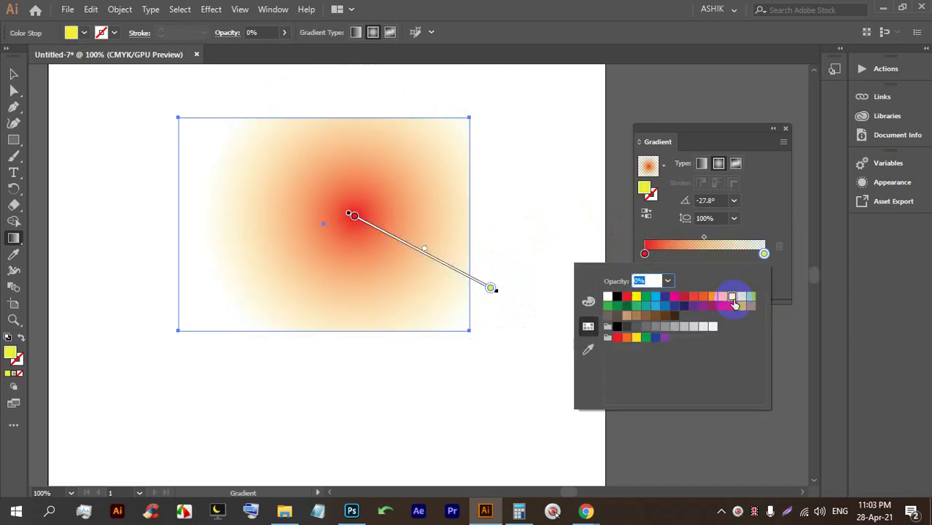
pyautogui.click(764, 254)
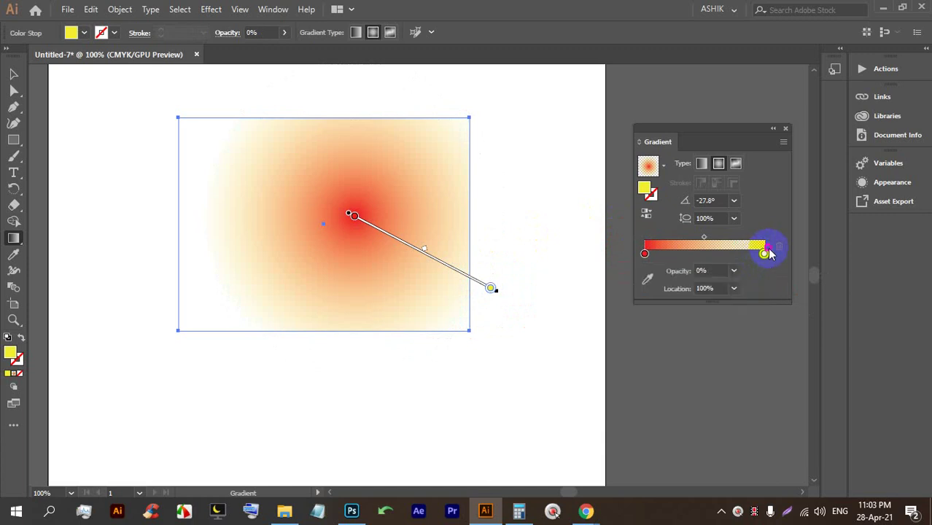
pyautogui.click(734, 272)
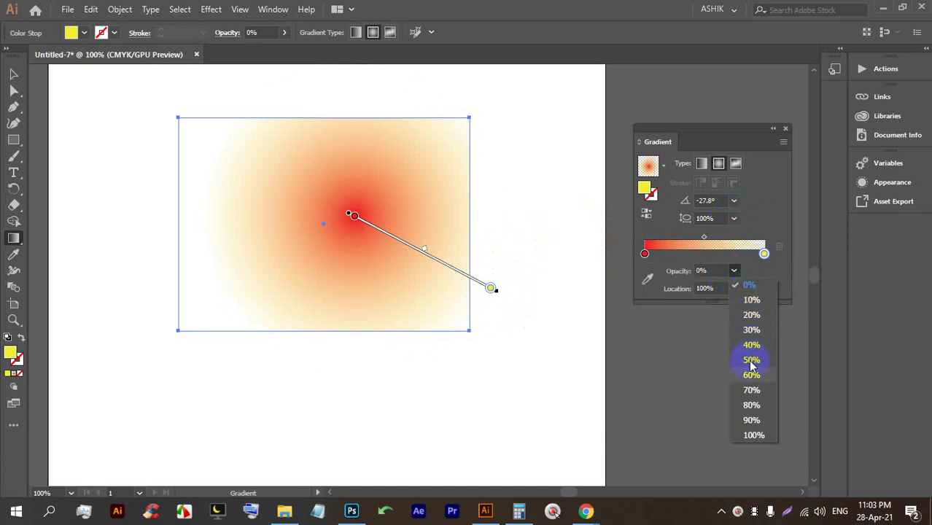
pyautogui.click(755, 436)
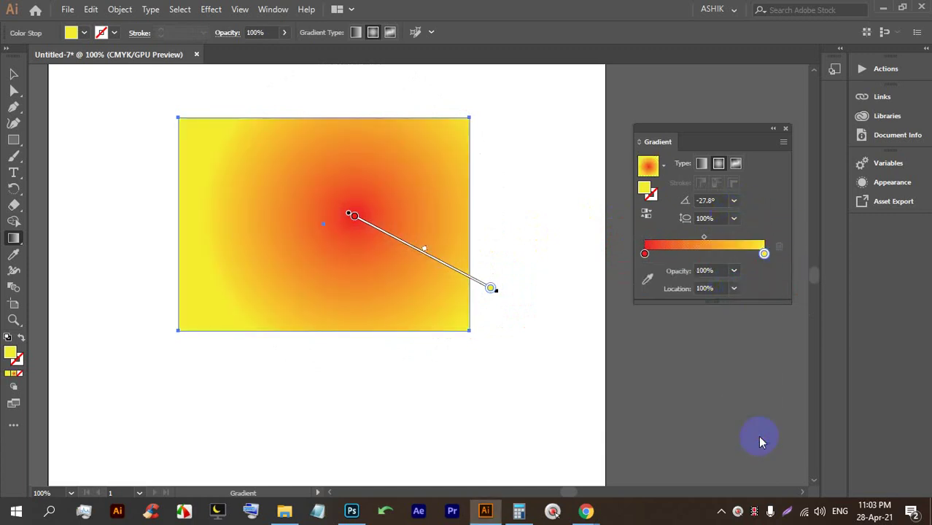
# Move the red stop to 14.72% and redraw the radial gradient larger at -15.8°.
pyautogui.click(370, 227)
pyautogui.moveTo(370, 226); pyautogui.dragTo(374, 225)
pyautogui.moveTo(323, 197); pyautogui.dragTo(534, 259)
pyautogui.moveTo(317, 223); pyautogui.dragTo(483, 271)
# Reverse the gradient to a yellow centre and stretch it past the lower-right corner.
pyautogui.click(648, 213)
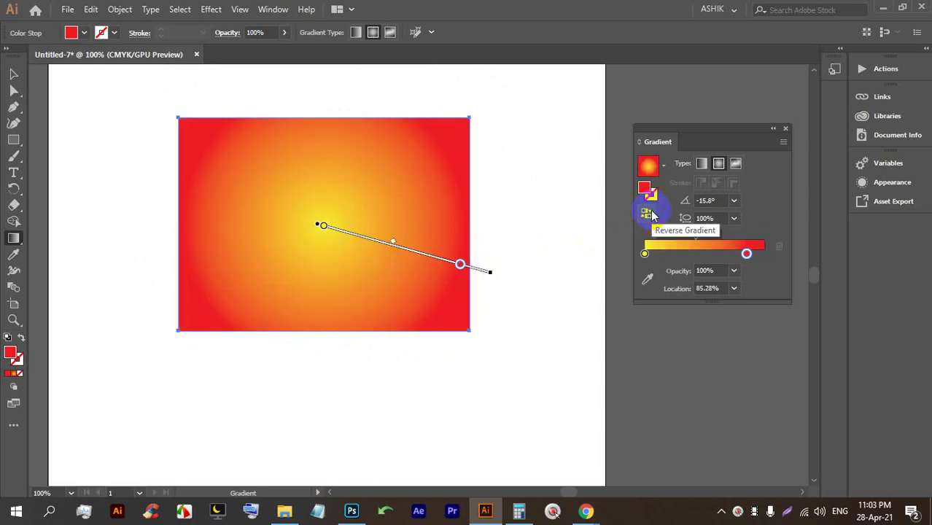
pyautogui.moveTo(368, 202)
pyautogui.mouseDown()
pyautogui.moveTo(443, 228)
pyautogui.moveTo(422, 202)
pyautogui.moveTo(364, 252)
pyautogui.moveTo(259, 277)
pyautogui.moveTo(233, 312)
pyautogui.mouseUp()
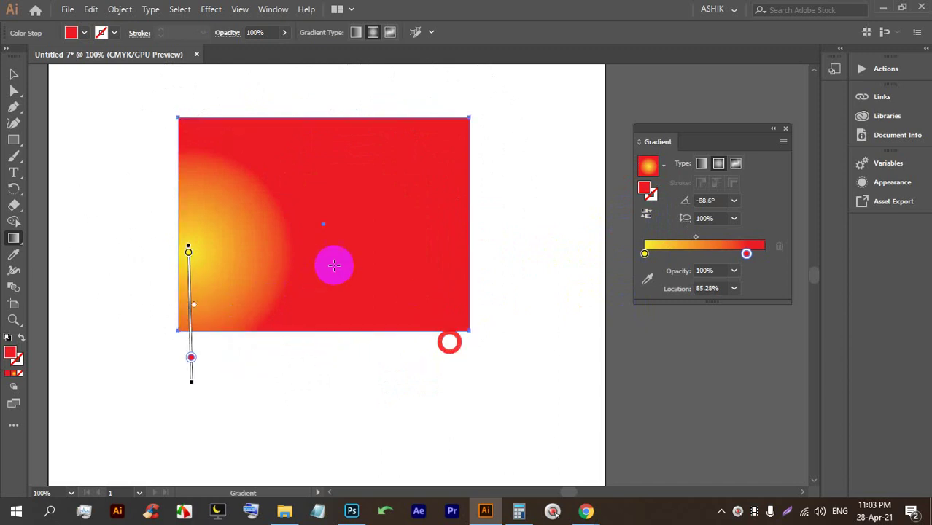
pyautogui.moveTo(261, 218); pyautogui.dragTo(479, 324)
pyautogui.moveTo(412, 244); pyautogui.dragTo(493, 298)
pyautogui.moveTo(383, 241); pyautogui.dragTo(468, 322)
pyautogui.moveTo(370, 256); pyautogui.dragTo(527, 356)
# Switch to a linear gradient, leaving a sharp yellow band along the rectangle's left edge.
pyautogui.click(698, 168)
pyautogui.moveTo(329, 202); pyautogui.dragTo(427, 235)
pyautogui.moveTo(211, 213); pyautogui.dragTo(188, 216)
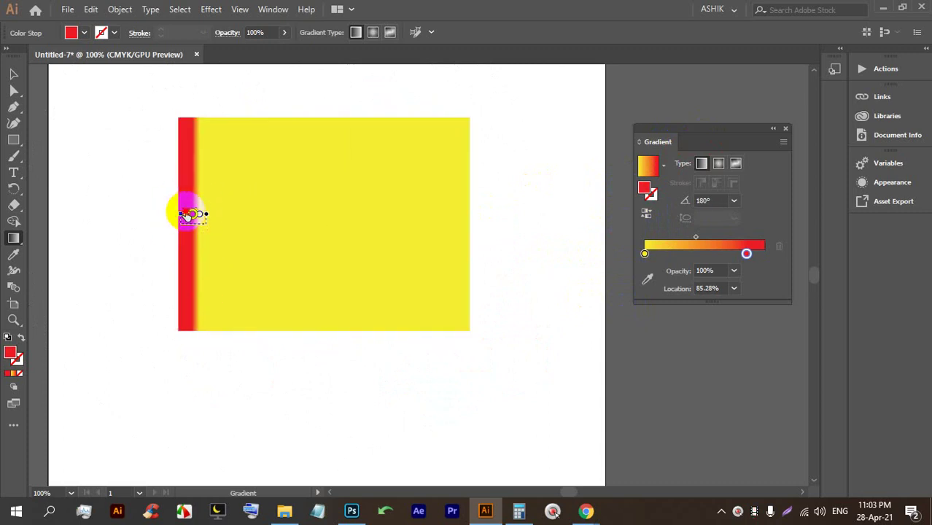
pyautogui.moveTo(306, 208); pyautogui.dragTo(332, 258)
pyautogui.moveTo(221, 242); pyautogui.dragTo(403, 257)
# Bring the Google Meet call to the front, then return to the Illustrator artwork.
pyautogui.moveTo(589, 505)
pyautogui.click(452, 351)
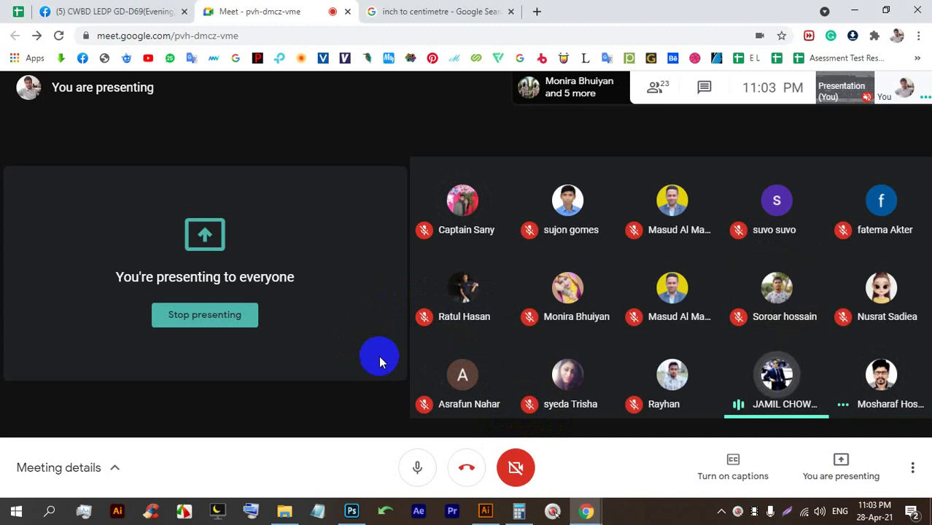
pyautogui.click(485, 510)
# Flip the gradient so yellow sits on the right, then delete the red-and-yellow rectangle.
pyautogui.moveTo(238, 184); pyautogui.dragTo(426, 196)
pyautogui.moveTo(444, 271); pyautogui.dragTo(321, 253)
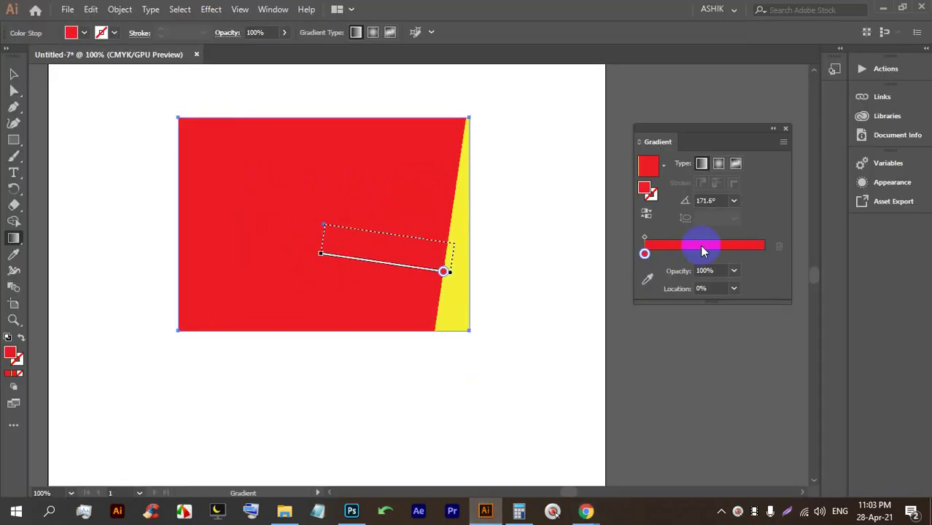
pyautogui.click(13, 73)
pyautogui.click(265, 221)
pyautogui.click(17, 376)
pyautogui.moveTo(254, 238)
pyautogui.mouseDown()
pyautogui.moveTo(381, 239)
pyautogui.moveTo(249, 243)
pyautogui.mouseUp()
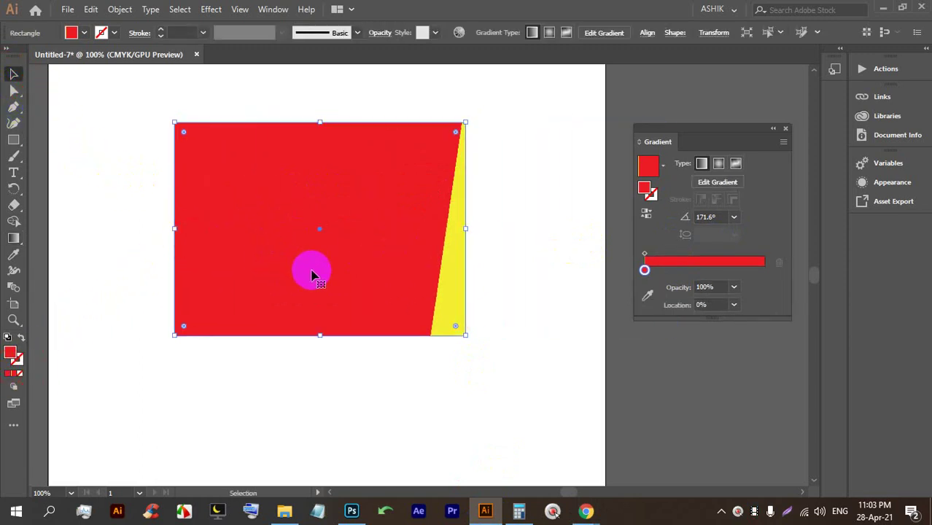
pyautogui.press('BackSpace')
# Draw a new gradient-filled rectangle, delete the extra small one, and widen it.
pyautogui.click(11, 142)
pyautogui.moveTo(225, 189)
pyautogui.mouseDown()
pyautogui.moveTo(518, 300)
pyautogui.moveTo(501, 299)
pyautogui.mouseUp()
pyautogui.moveTo(220, 118)
pyautogui.mouseDown()
pyautogui.moveTo(352, 336)
pyautogui.moveTo(392, 349)
pyautogui.mouseUp()
pyautogui.click(13, 74)
pyautogui.click(432, 261)
pyautogui.press('BackSpace')
pyautogui.click(333, 244)
pyautogui.moveTo(392, 232); pyautogui.dragTo(489, 232)
# Move a stop to 63.69% and drag a -30.1° yellow-to-red diagonal gradient.
pyautogui.moveTo(645, 271); pyautogui.dragTo(764, 270)
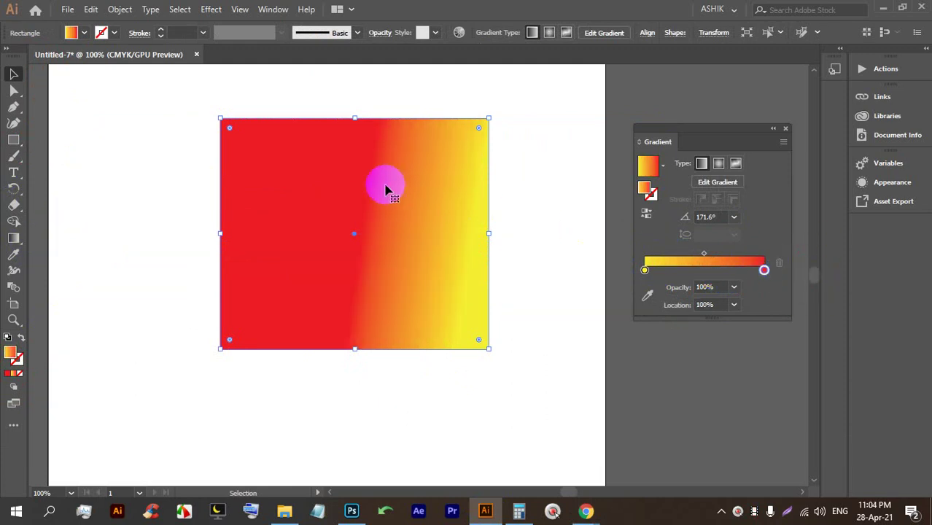
pyautogui.click(15, 241)
pyautogui.moveTo(271, 156); pyautogui.dragTo(522, 248)
pyautogui.moveTo(195, 179); pyautogui.dragTo(524, 315)
pyautogui.moveTo(189, 133); pyautogui.dragTo(458, 291)
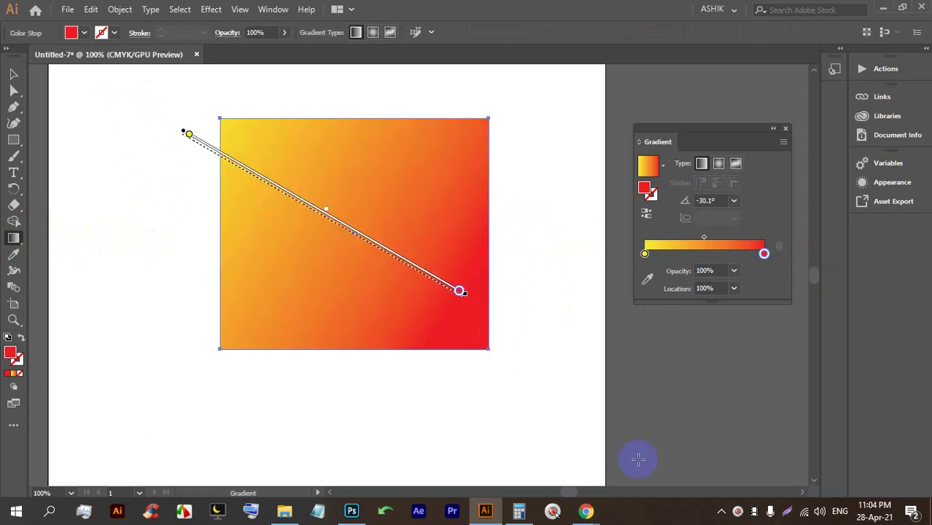
pyautogui.click(586, 511)
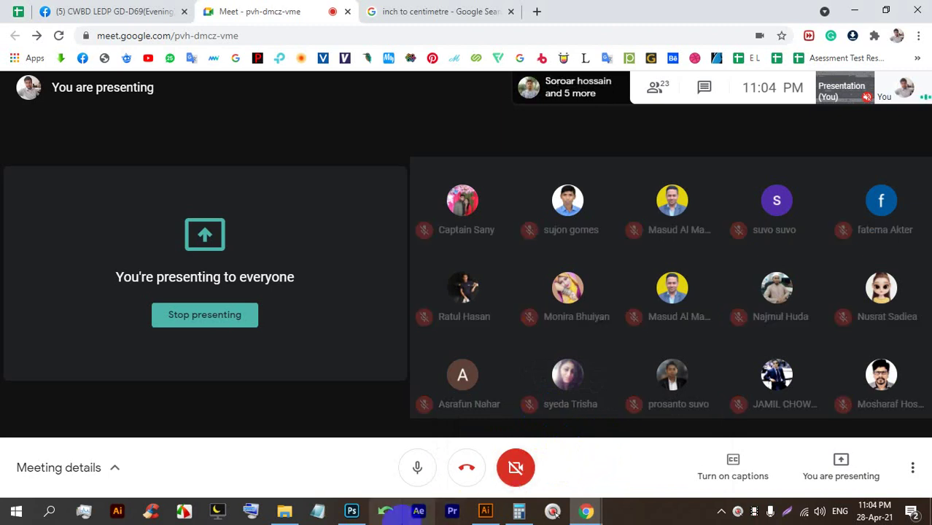
pyautogui.click(485, 511)
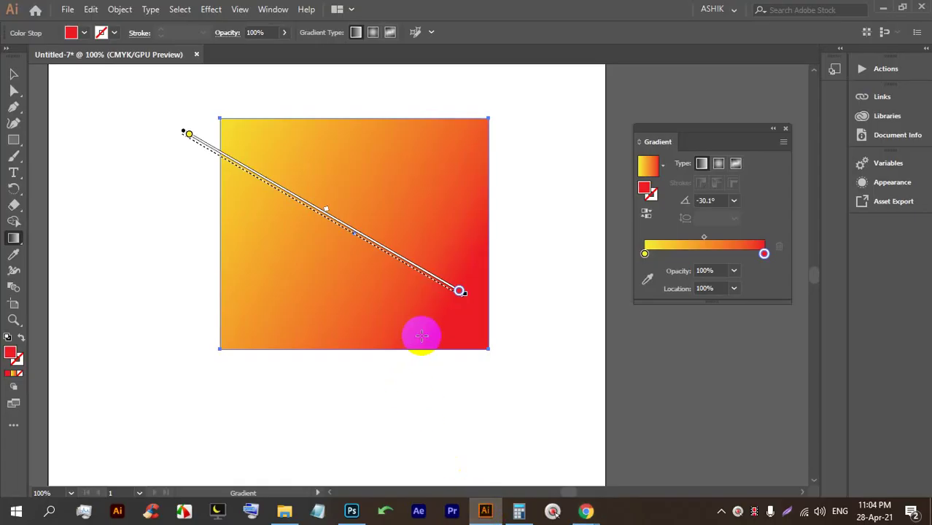
# Switch the rectangle's gradient type to radial, then to freeform.
pyautogui.click(719, 164)
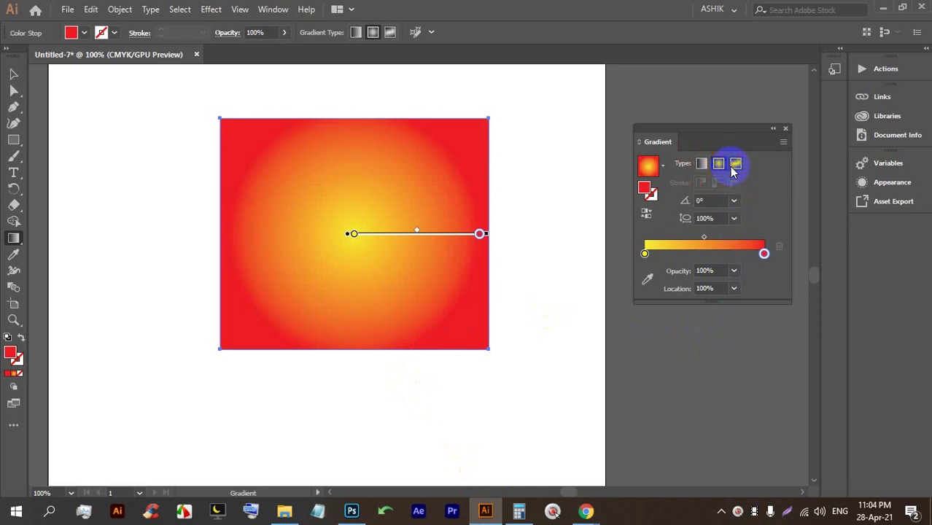
pyautogui.click(735, 165)
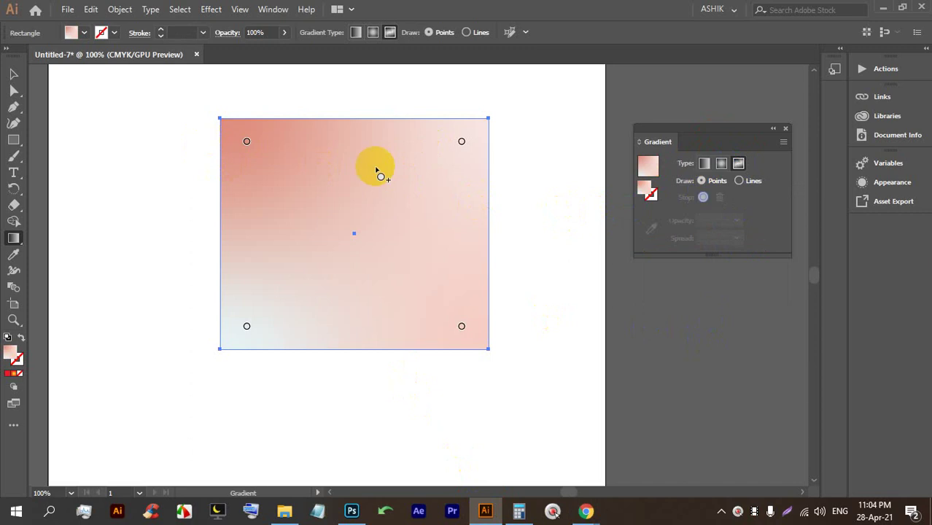
# Colour the freeform points: top-left bright red, top-right yellow, bottom-left white.
pyautogui.doubleClick(246, 143)
pyautogui.click(110, 183)
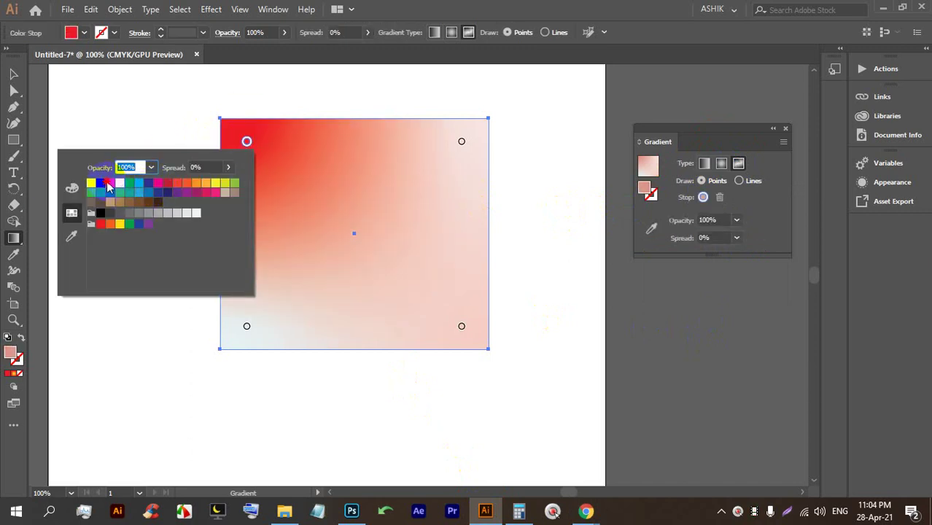
pyautogui.click(461, 142)
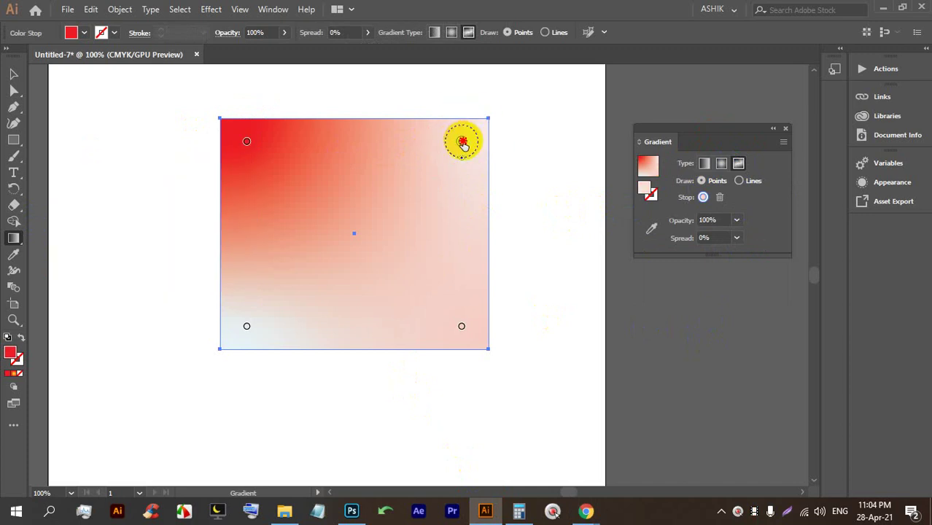
pyautogui.doubleClick(463, 144)
pyautogui.click(334, 184)
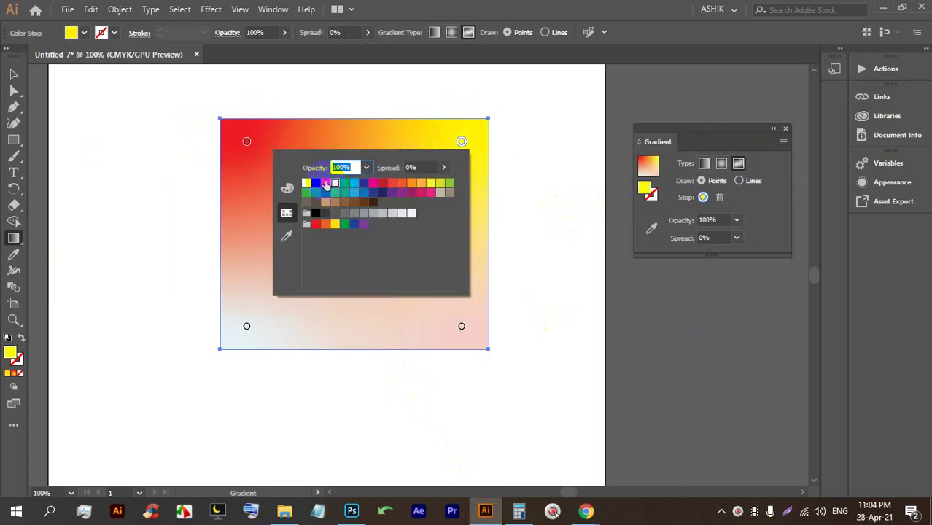
pyautogui.click(247, 328)
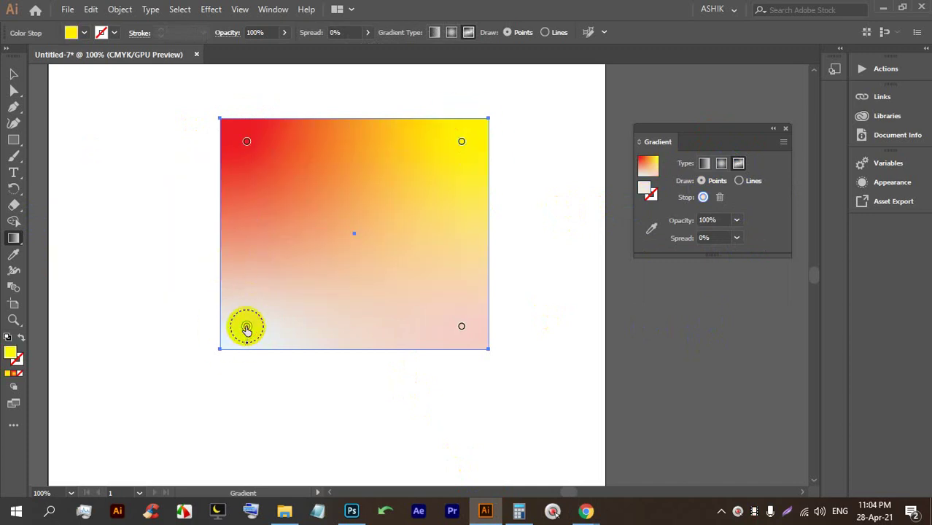
pyautogui.doubleClick(246, 328)
pyautogui.click(139, 377)
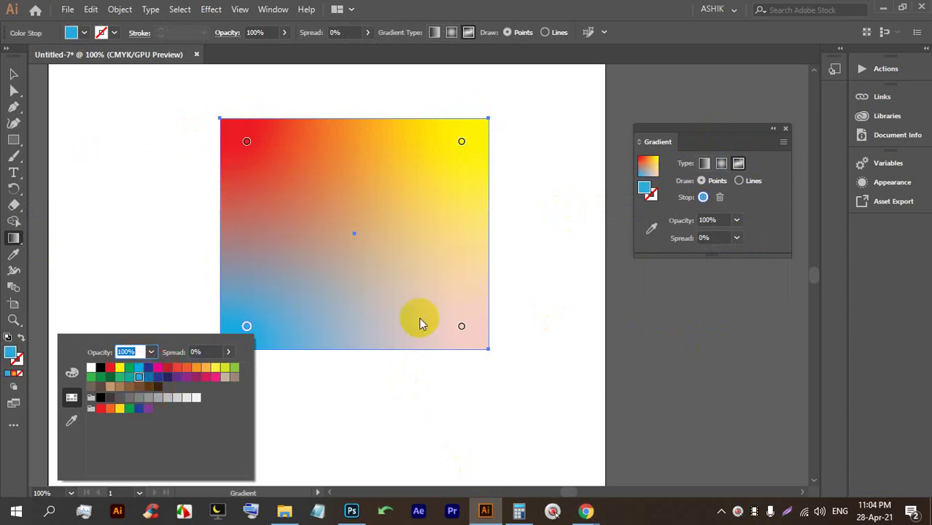
pyautogui.click(92, 368)
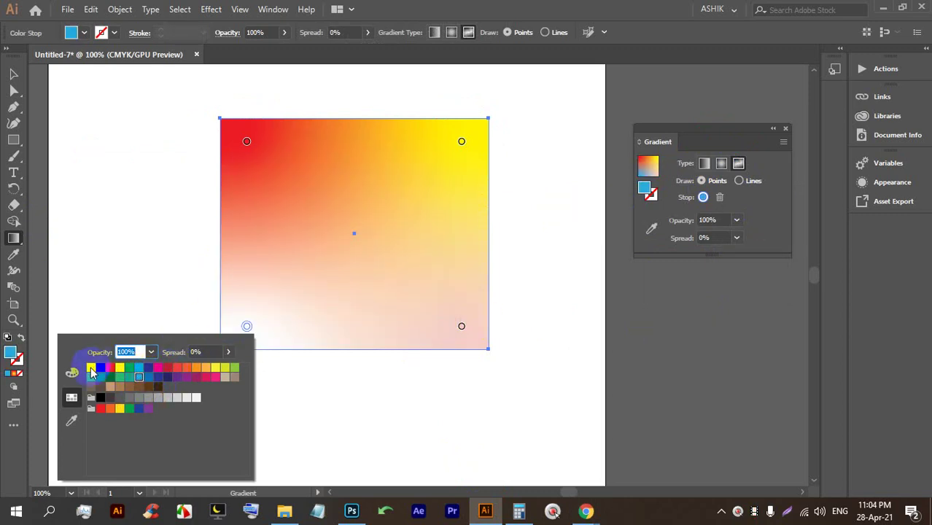
# Make the bottom-right point magenta, move it to the middle, and remove the white corner point.
pyautogui.doubleClick(460, 327)
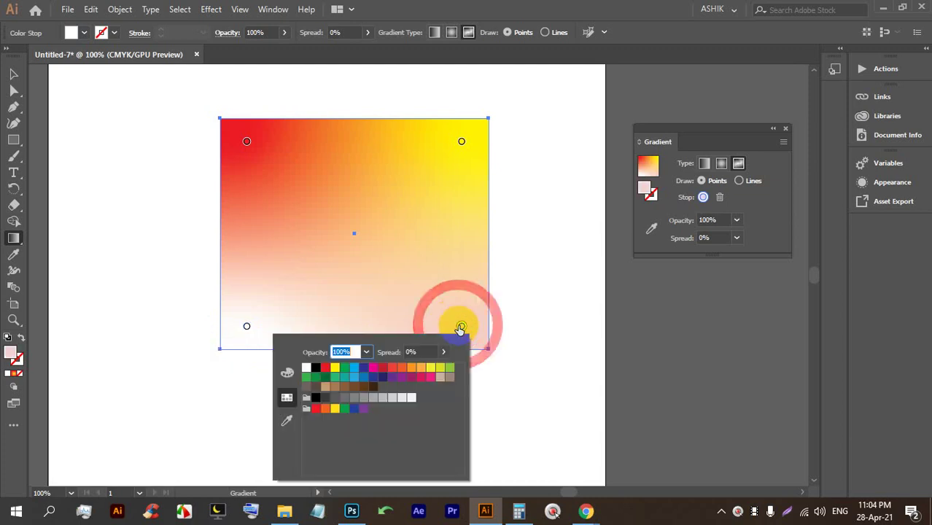
pyautogui.click(422, 378)
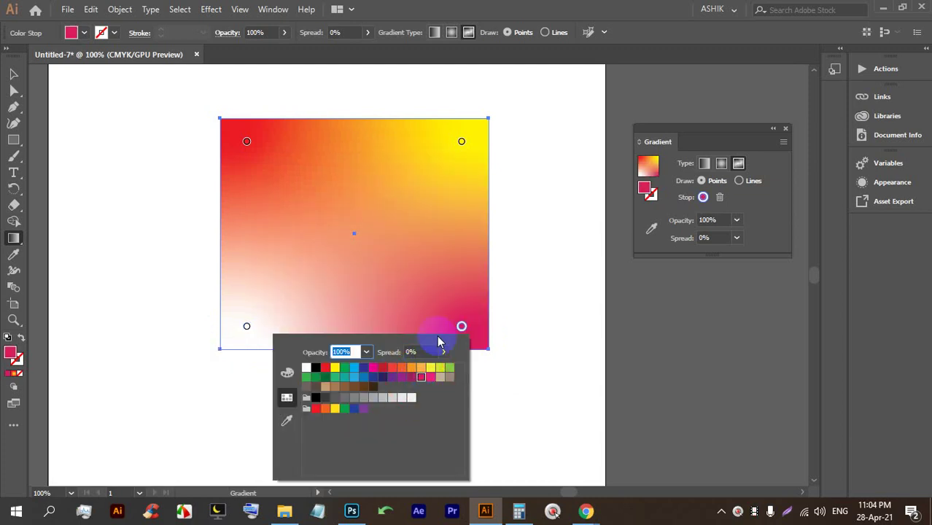
pyautogui.moveTo(466, 327); pyautogui.dragTo(348, 232)
pyautogui.moveTo(248, 328); pyautogui.dragTo(449, 288)
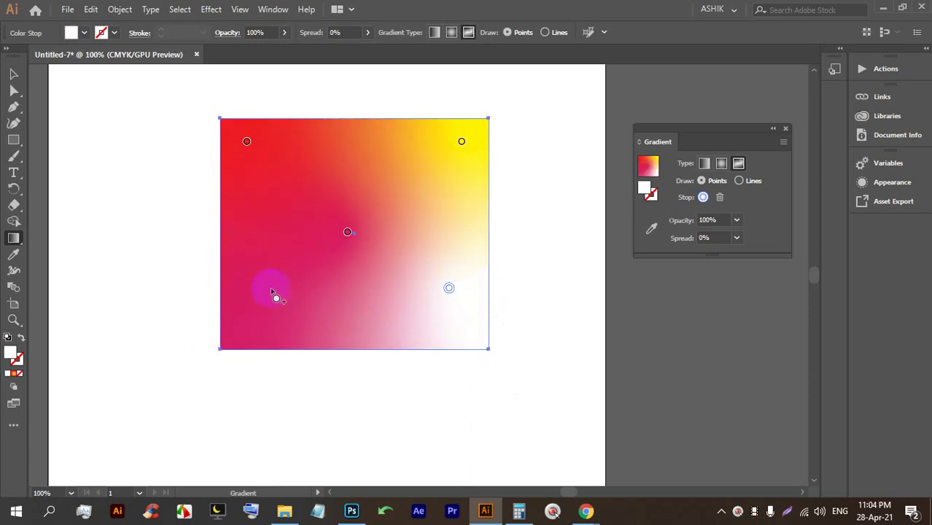
# Add a green point, then shift the pink point upper-left and green toward the centre.
pyautogui.click(271, 296)
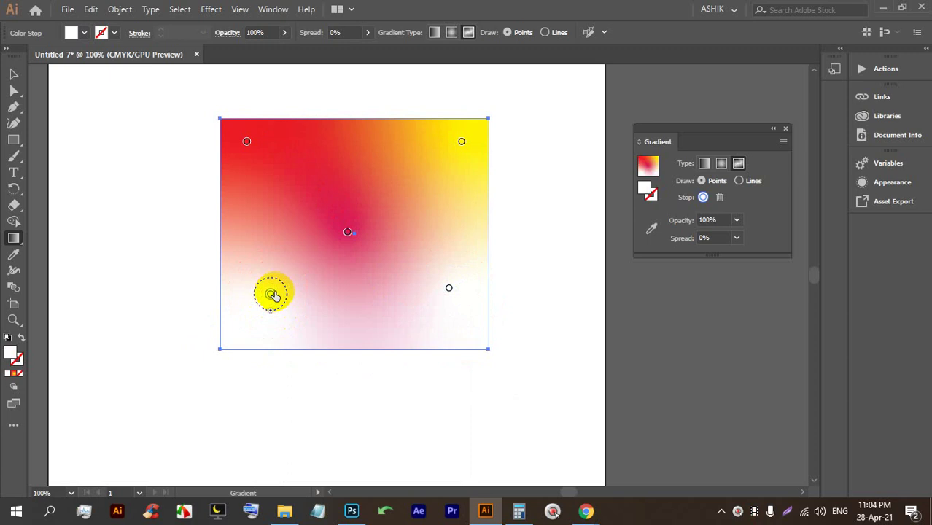
pyautogui.doubleClick(269, 295)
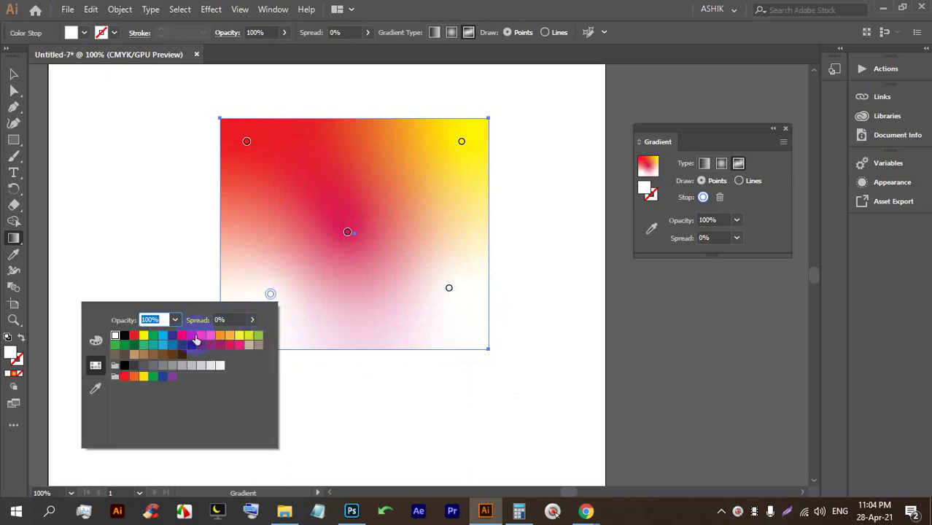
pyautogui.click(144, 345)
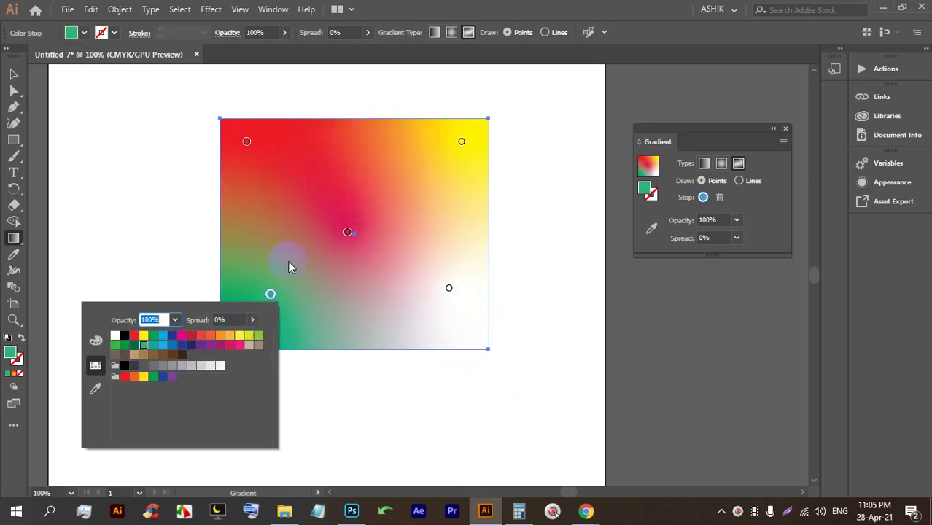
pyautogui.click(335, 264)
pyautogui.moveTo(348, 237); pyautogui.dragTo(283, 204)
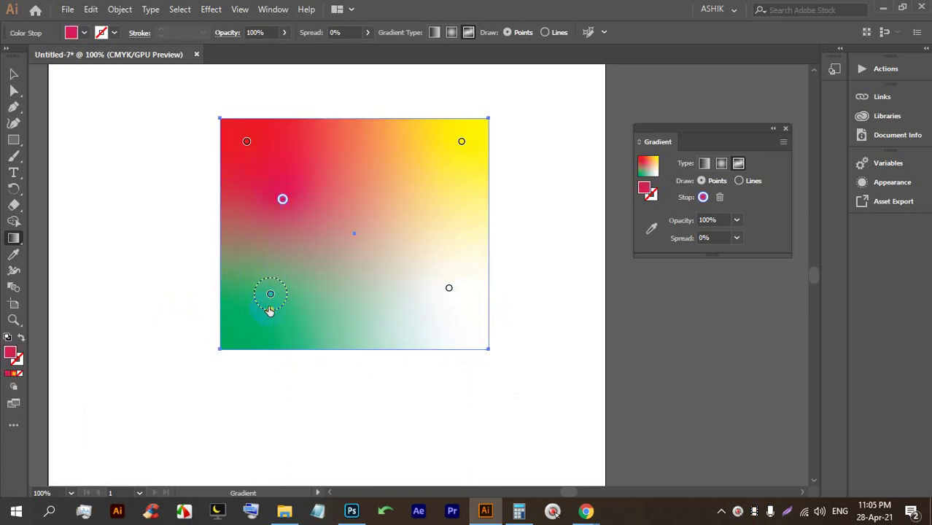
pyautogui.moveTo(270, 296); pyautogui.dragTo(411, 219)
pyautogui.moveTo(386, 262); pyautogui.dragTo(366, 271)
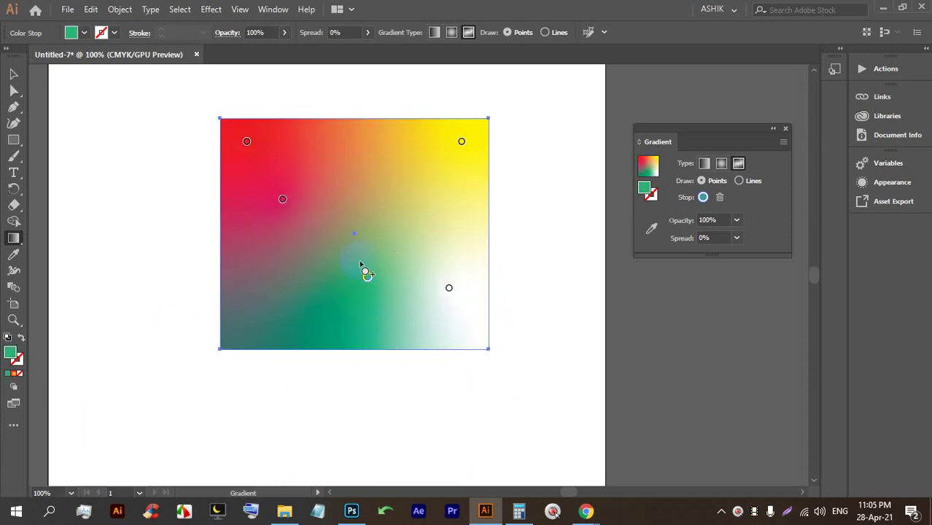
# Finish editing the gradient points and reselect the rectangle.
pyautogui.click(13, 74)
pyautogui.click(92, 171)
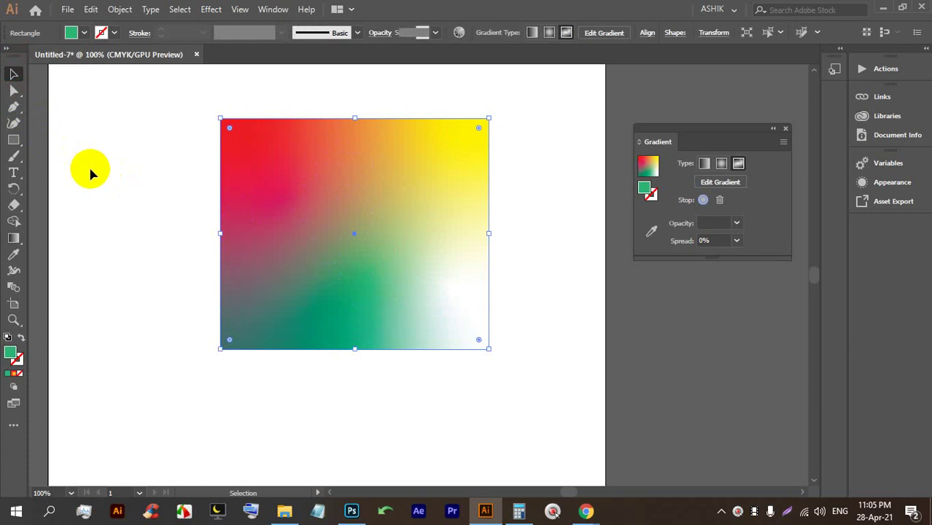
pyautogui.click(381, 274)
# Fill the selected rectangle with solid red.
pyautogui.click(425, 309)
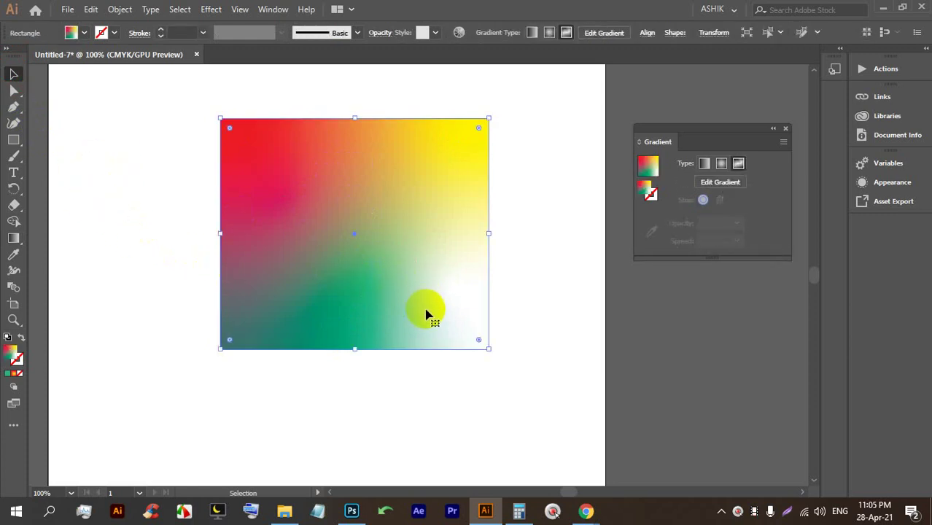
pyautogui.click(84, 32)
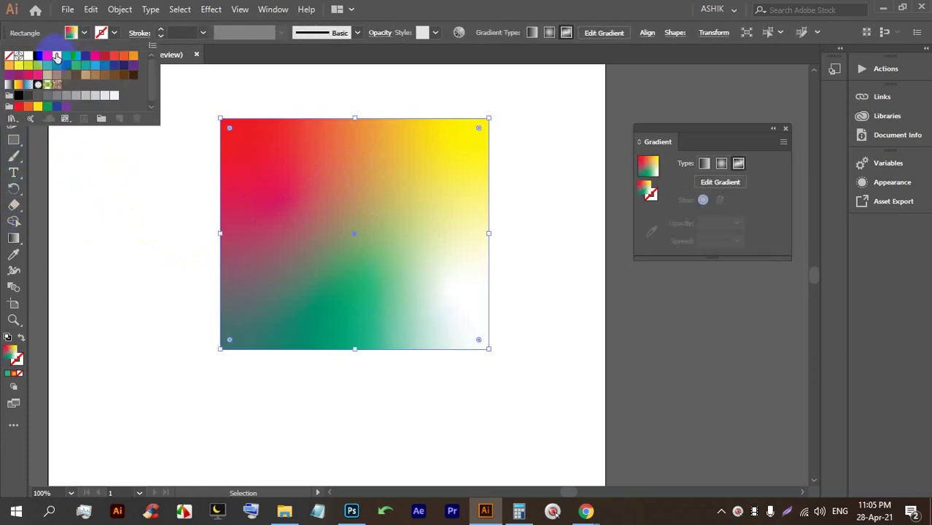
pyautogui.click(47, 55)
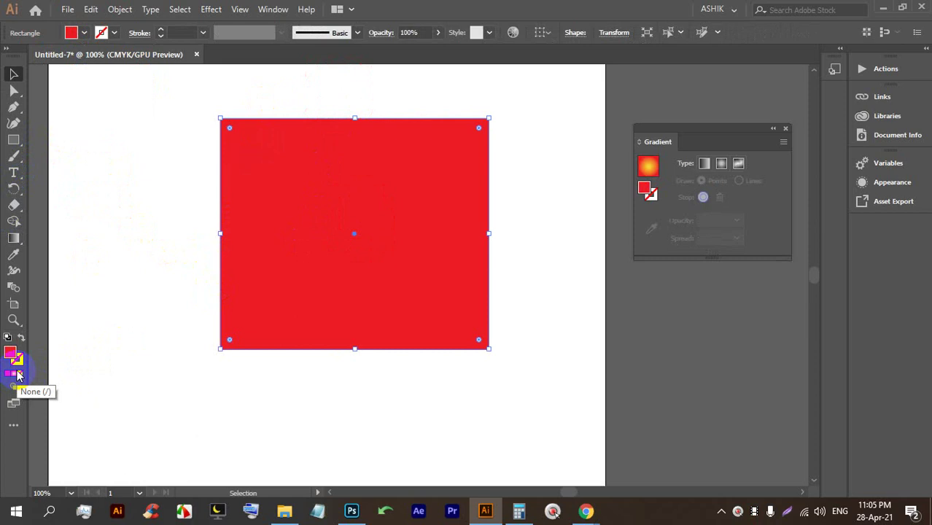
# Apply a yellow-to-red gradient fill, then switch it to a freeform gradient.
pyautogui.moveTo(17, 375)
pyautogui.mouseDown()
pyautogui.moveTo(258, 220)
pyautogui.moveTo(328, 196)
pyautogui.moveTo(14, 375)
pyautogui.mouseUp()
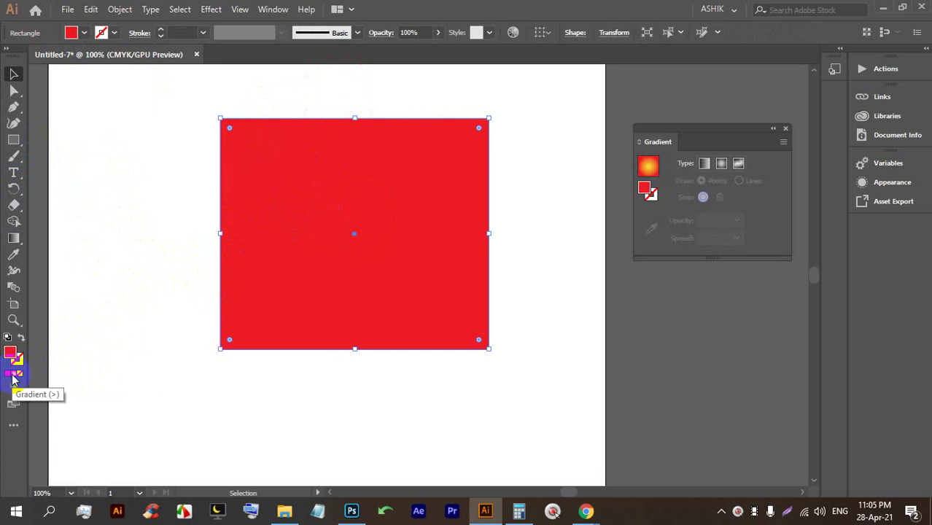
pyautogui.click(13, 378)
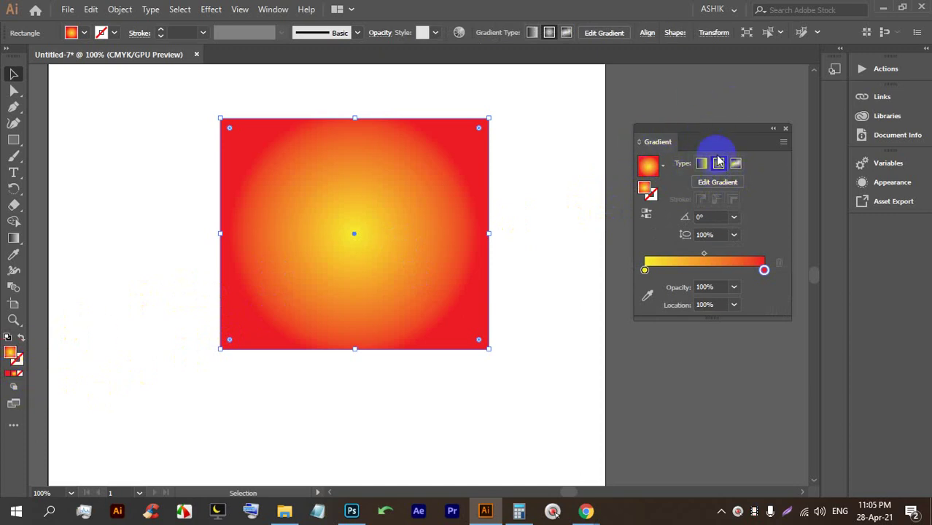
pyautogui.click(270, 9)
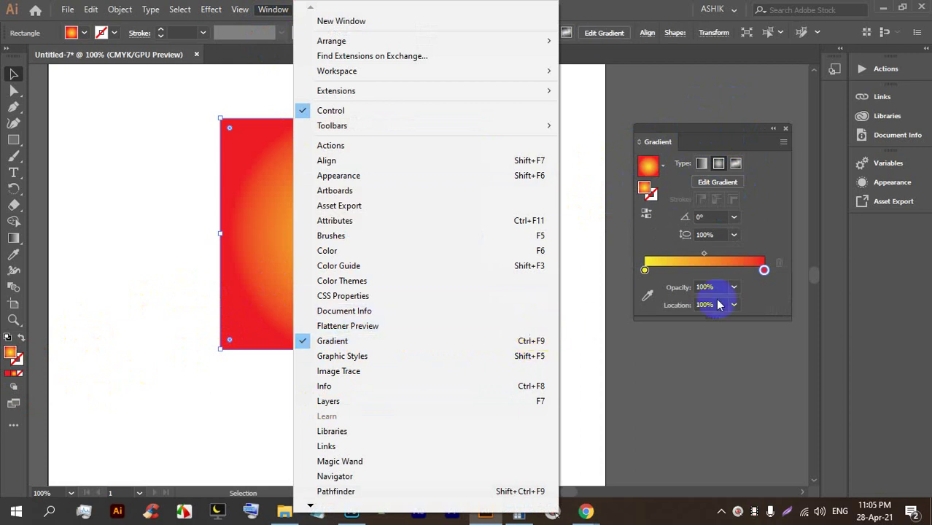
pyautogui.click(773, 219)
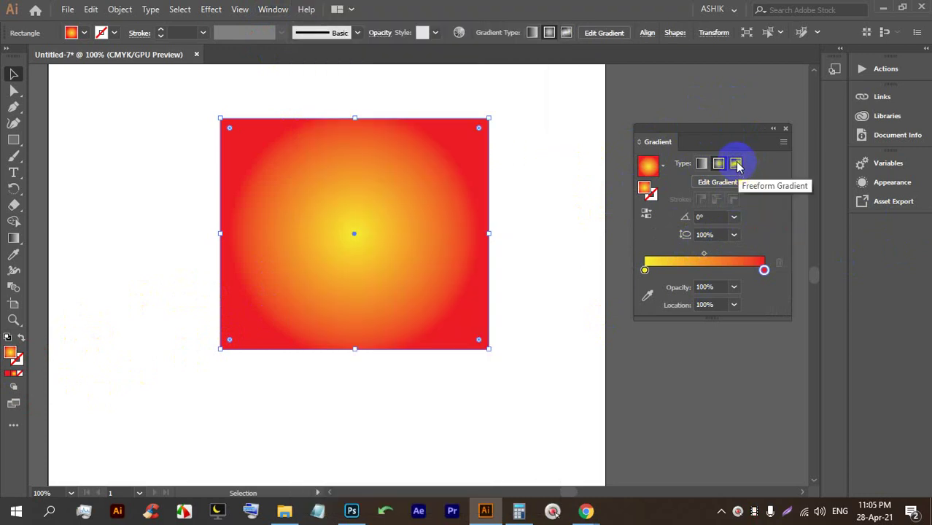
pyautogui.click(737, 165)
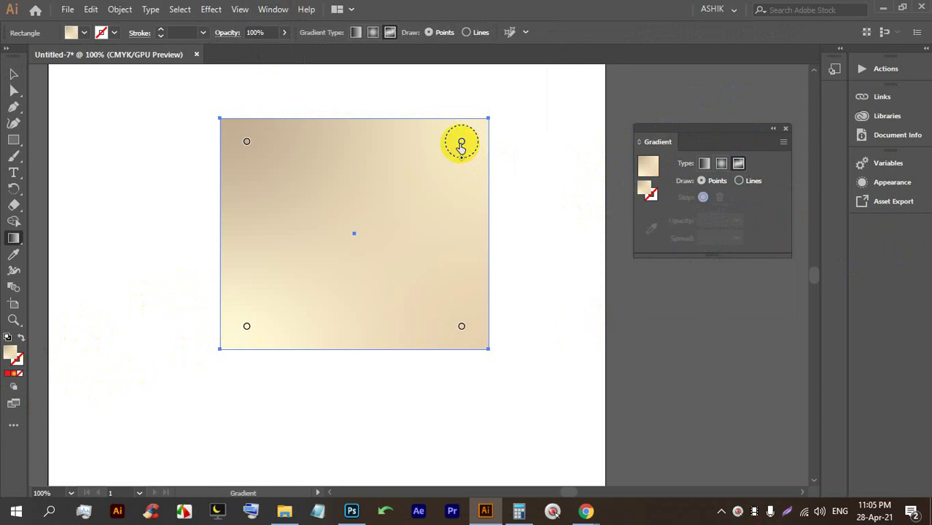
# Colour the top-left freeform point yellow and the top-right point green.
pyautogui.doubleClick(246, 143)
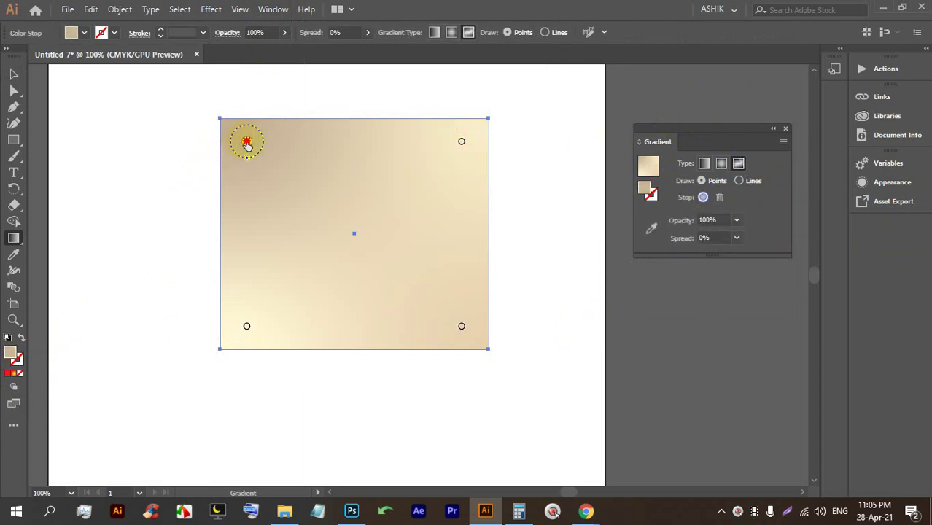
pyautogui.click(212, 186)
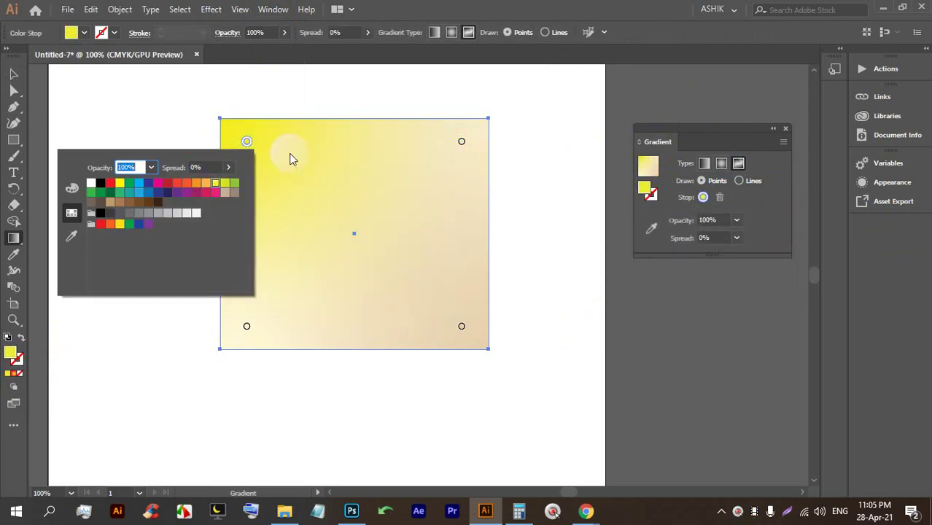
pyautogui.click(462, 142)
pyautogui.doubleClick(462, 143)
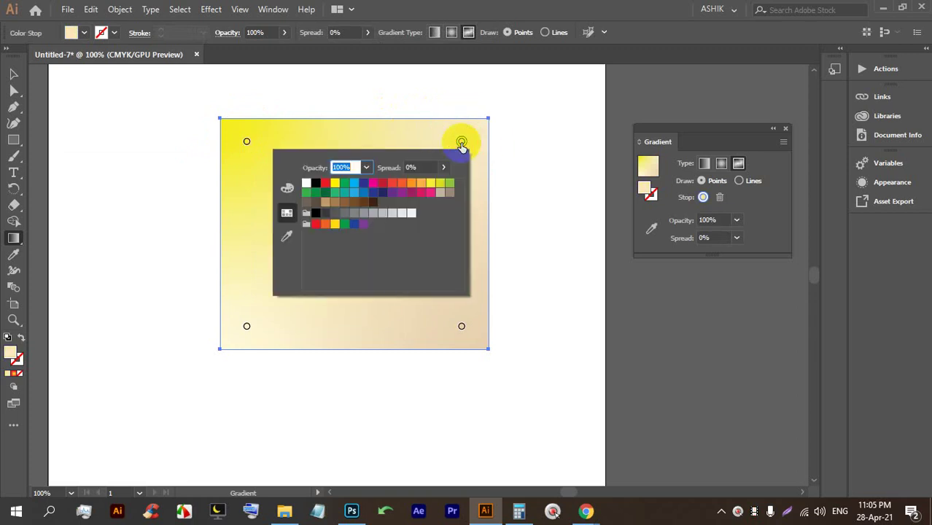
pyautogui.click(307, 192)
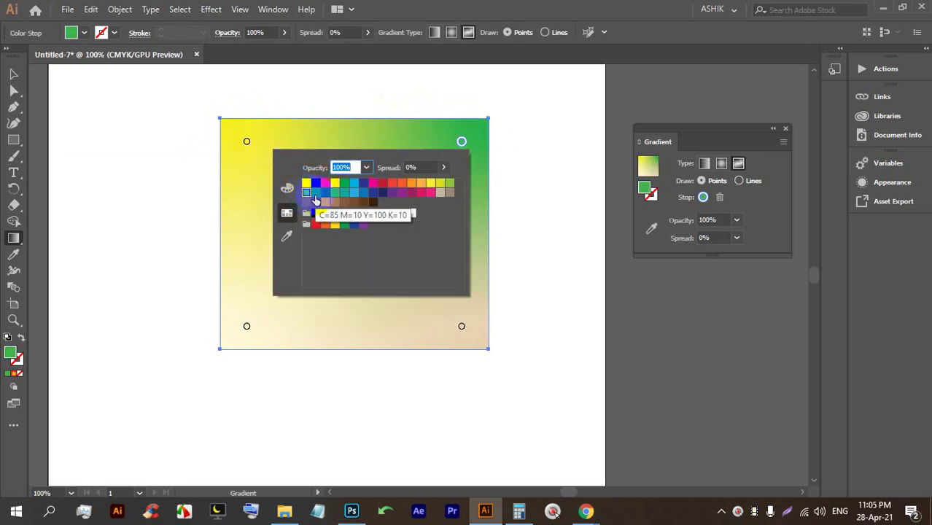
# Make the bottom-left point magenta and the bottom-right white, moving white to the centre.
pyautogui.doubleClick(247, 327)
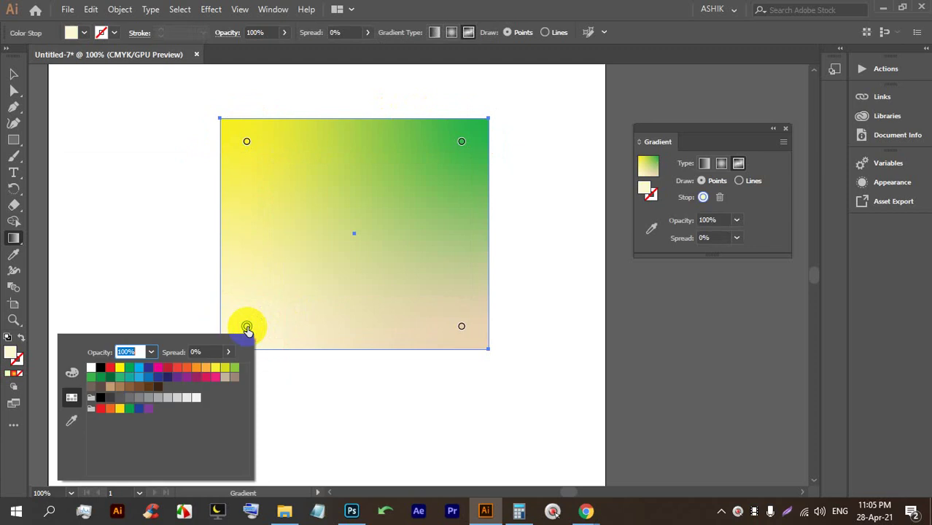
pyautogui.click(158, 369)
pyautogui.doubleClick(461, 327)
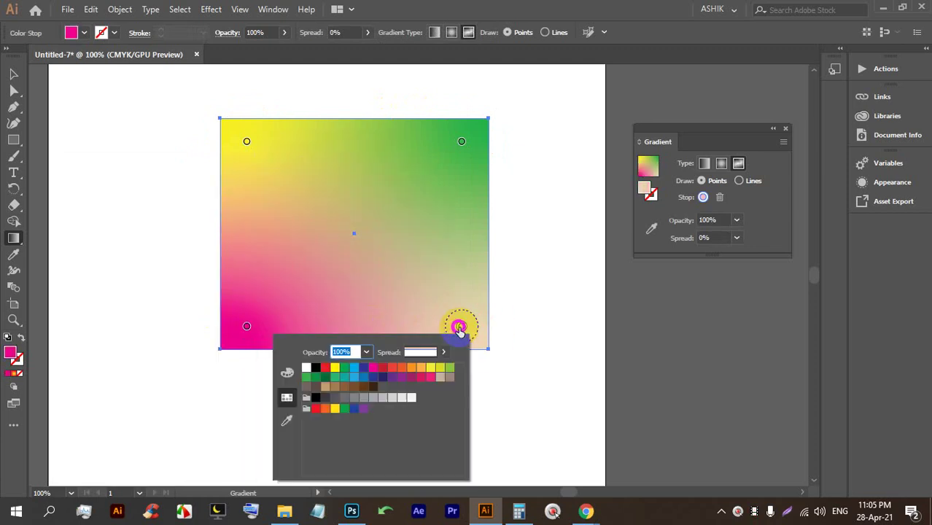
pyautogui.click(334, 368)
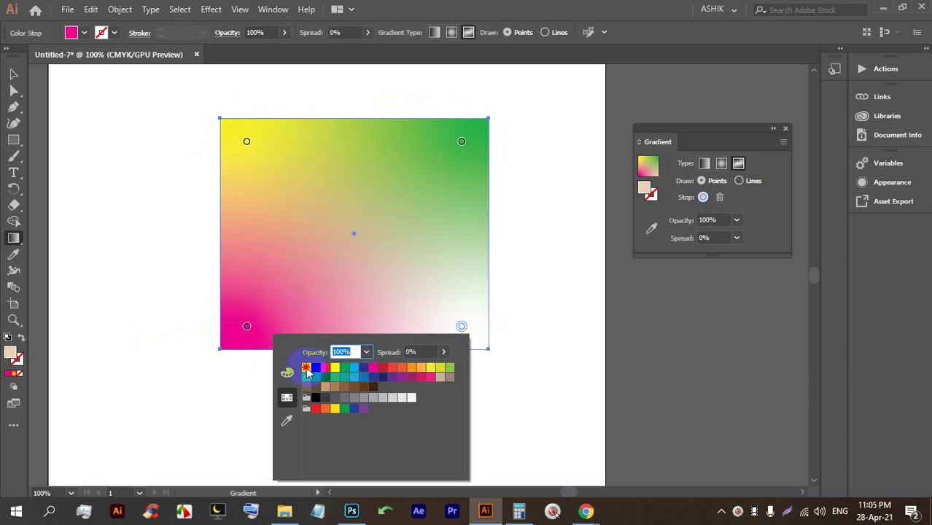
pyautogui.click(391, 287)
pyautogui.moveTo(464, 328); pyautogui.dragTo(343, 243)
pyautogui.moveTo(344, 327); pyautogui.dragTo(311, 317)
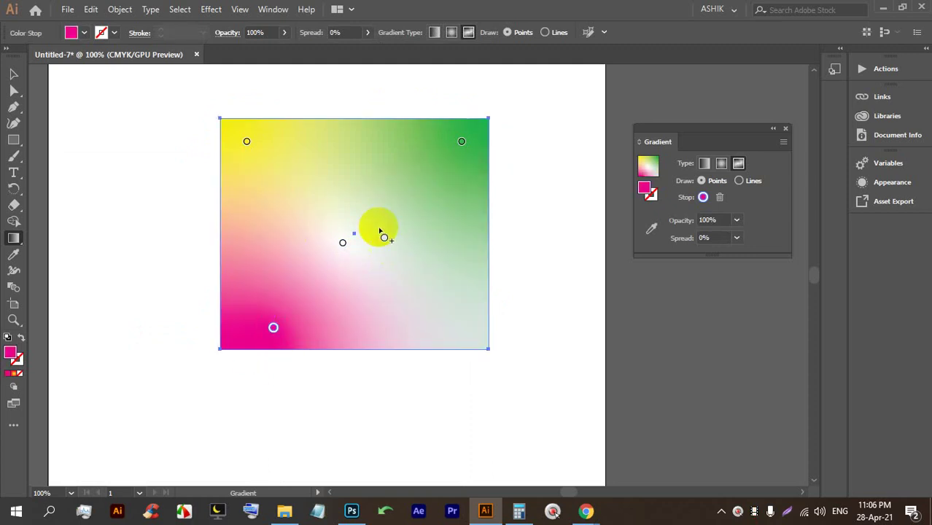
# Add a light-blue point at the bottom right, pull it toward the centre, and reselect the rectangle.
pyautogui.click(455, 301)
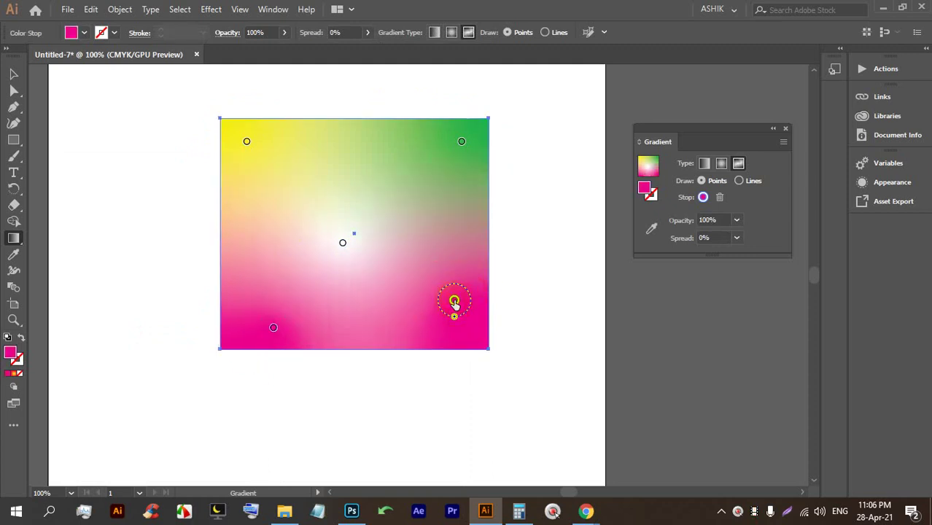
pyautogui.doubleClick(455, 301)
pyautogui.click(350, 351)
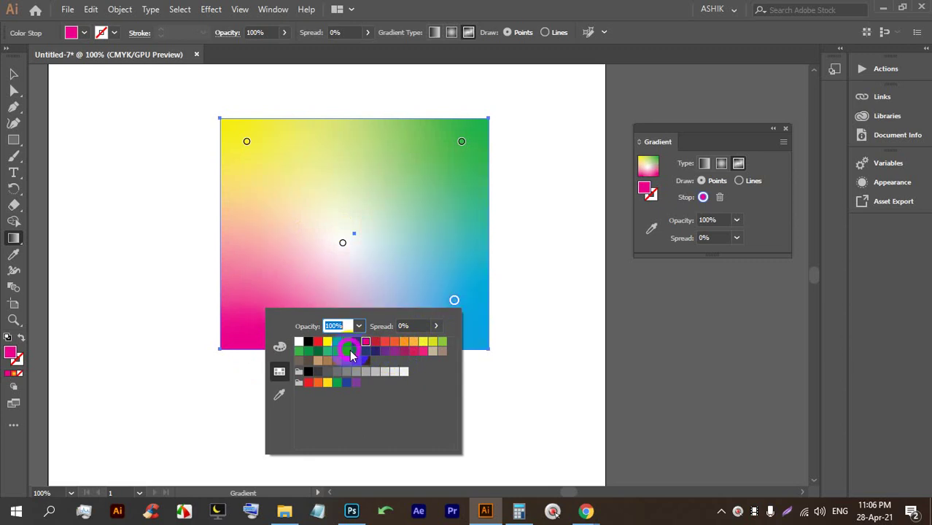
pyautogui.click(444, 261)
pyautogui.moveTo(443, 284); pyautogui.dragTo(426, 261)
pyautogui.click(13, 73)
pyautogui.click(418, 271)
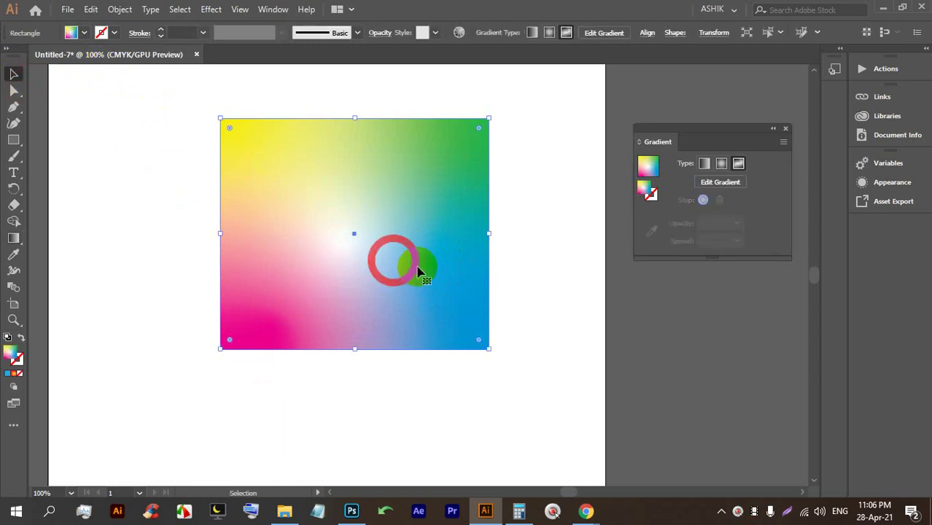
# Delete the gradient rectangle, then draw a small rectangle at upper left and a larger one at centre.
pyautogui.press('BackSpace')
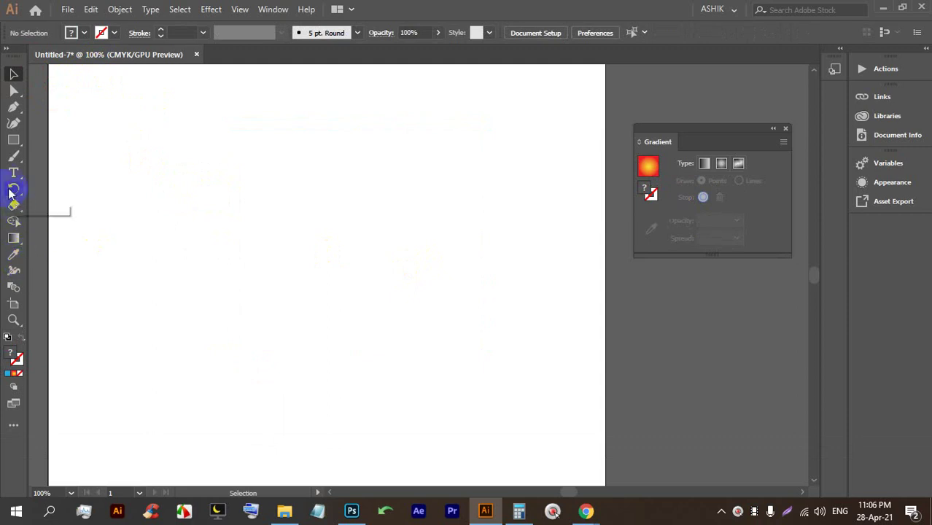
pyautogui.click(14, 139)
pyautogui.moveTo(104, 131)
pyautogui.mouseDown()
pyautogui.moveTo(129, 191)
pyautogui.moveTo(198, 270)
pyautogui.mouseUp()
pyautogui.moveTo(283, 162); pyautogui.dragTo(456, 372)
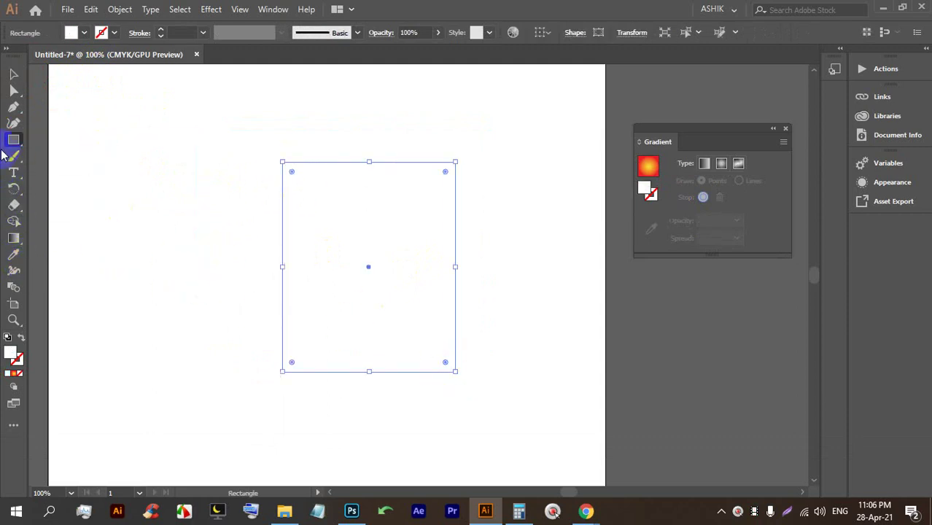
# Fill the larger centre rectangle with magenta.
pyautogui.click(85, 33)
pyautogui.click(97, 54)
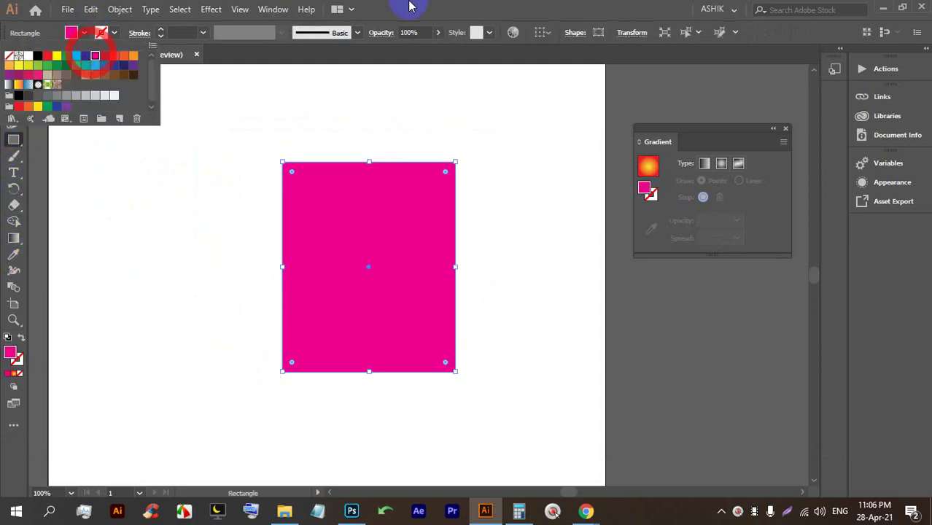
pyautogui.click(117, 164)
pyautogui.click(496, 278)
# Fill the small upper-left rectangle with yellow and deselect everything.
pyautogui.click(15, 75)
pyautogui.click(116, 118)
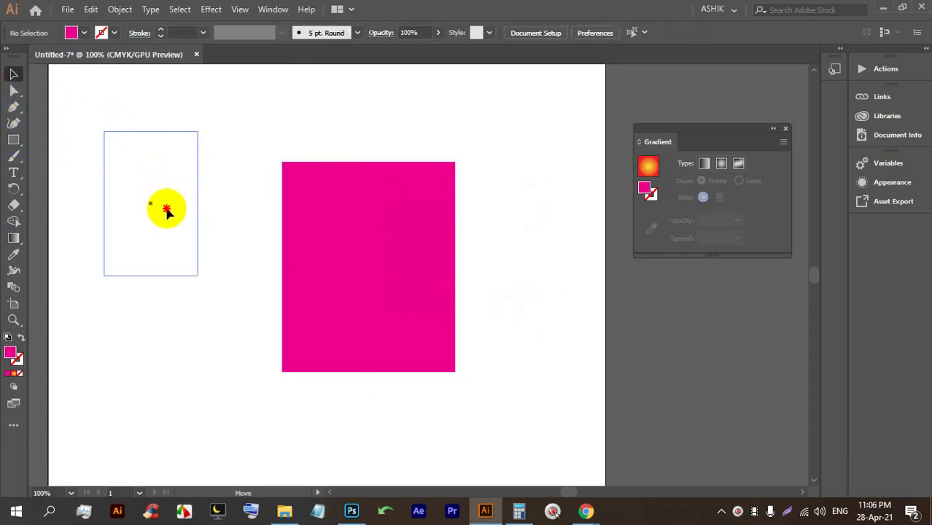
pyautogui.click(165, 209)
pyautogui.click(84, 33)
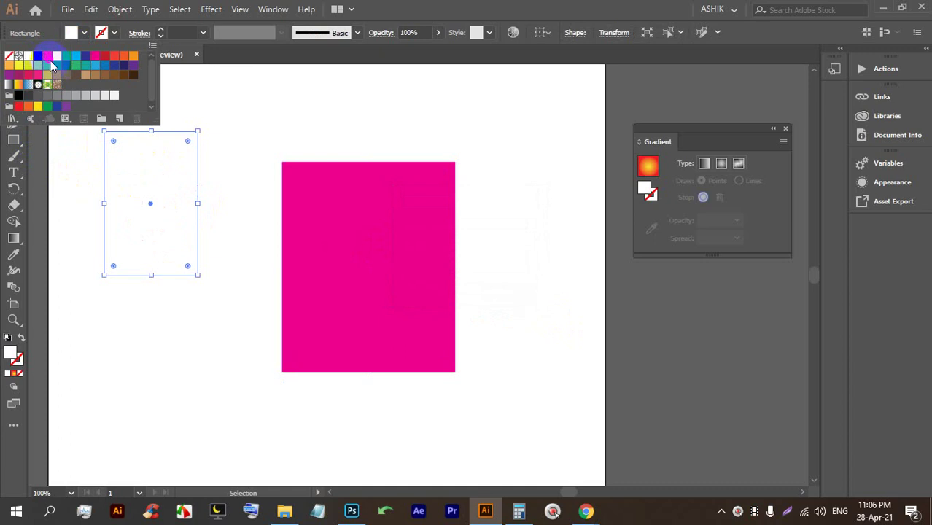
pyautogui.click(18, 65)
pyautogui.click(249, 120)
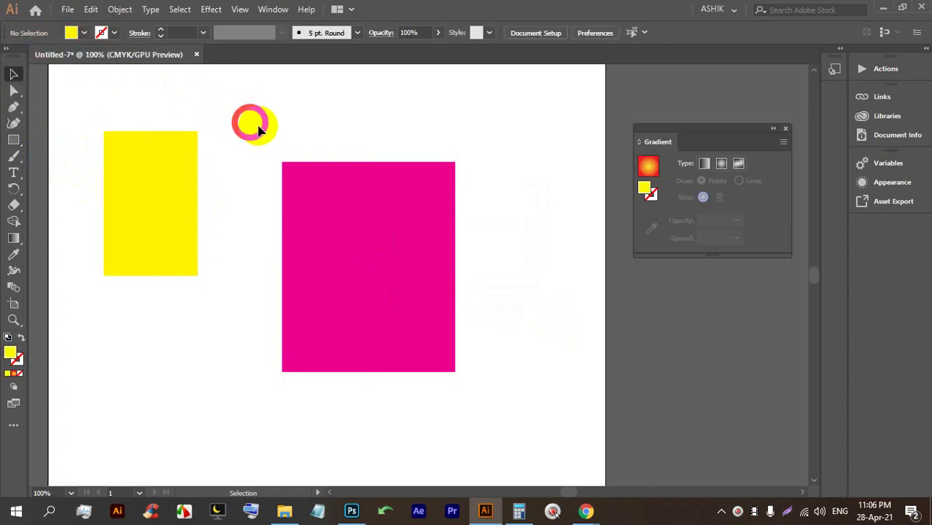
# Switch to the Google Meet window and return to the Illustrator document.
pyautogui.moveTo(588, 503)
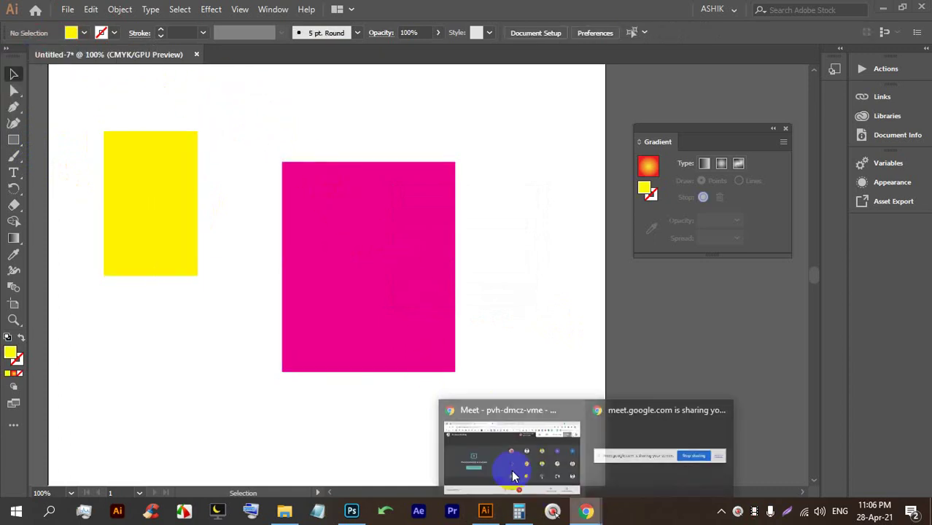
pyautogui.click(511, 469)
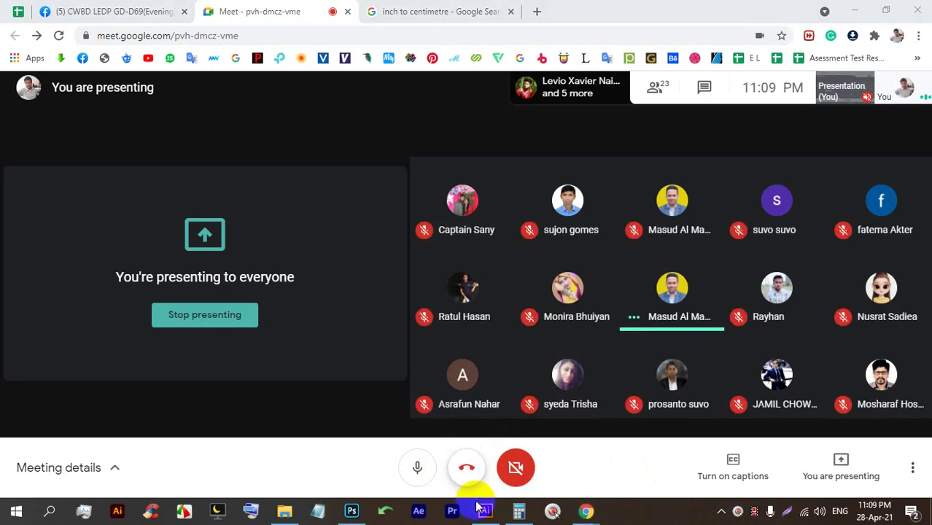
pyautogui.click(485, 511)
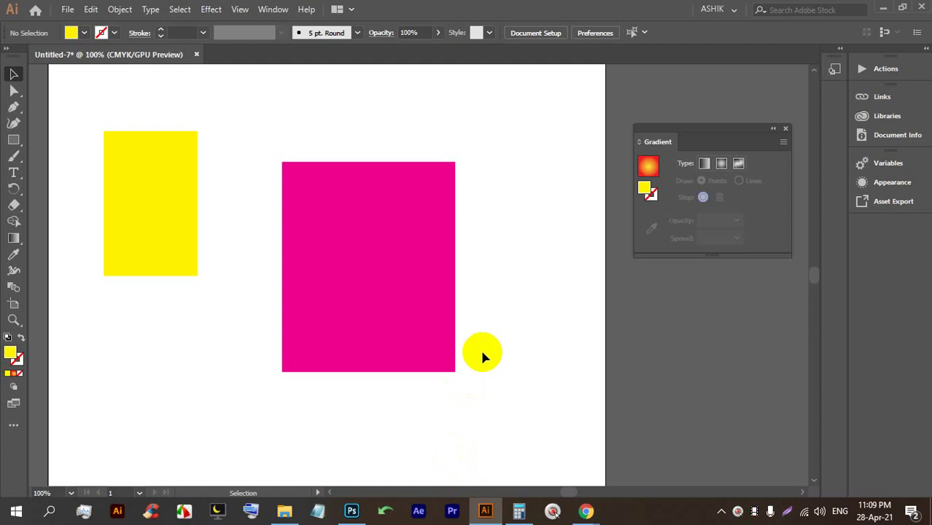
# Use the Eyedropper to copy the yellow fill onto the magenta rectangle.
pyautogui.click(358, 271)
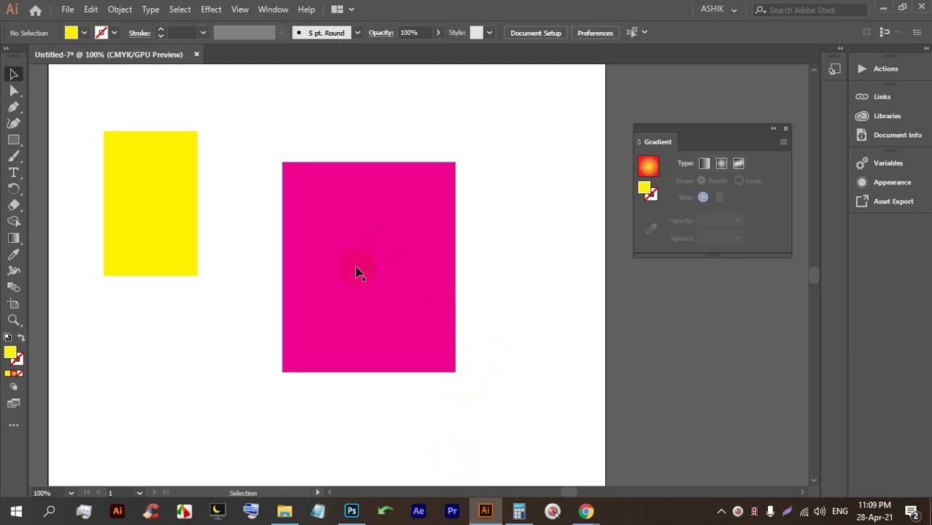
pyautogui.click(13, 255)
pyautogui.click(148, 148)
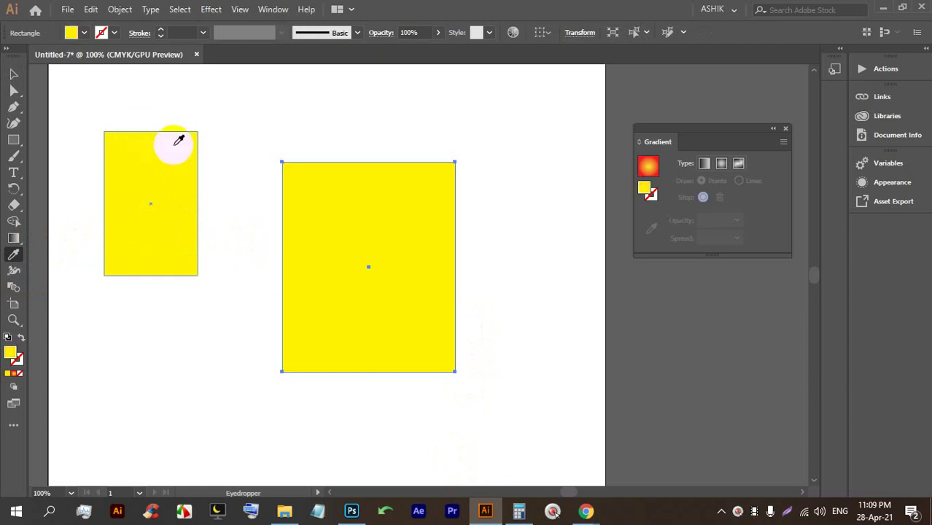
pyautogui.click(212, 121)
pyautogui.click(663, 96)
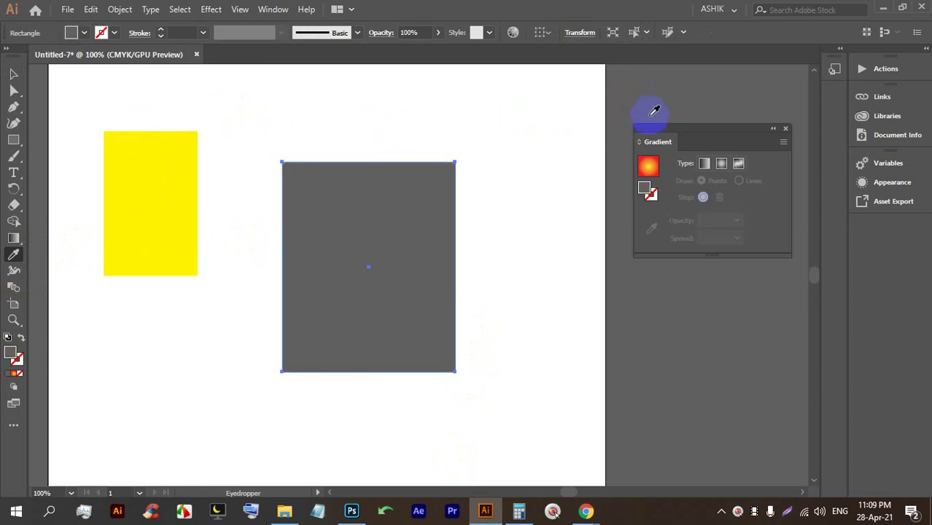
pyautogui.click(181, 237)
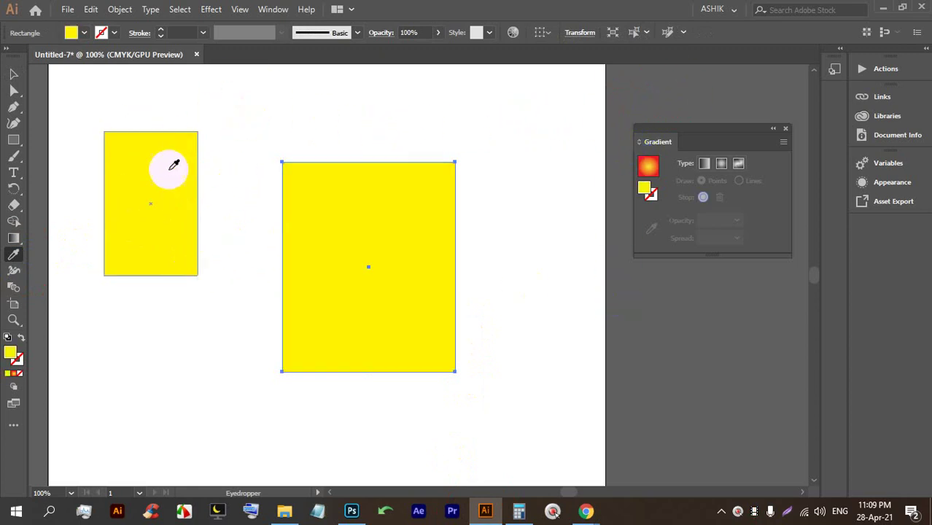
# Marquee-select both yellow rectangles and delete them.
pyautogui.click(13, 74)
pyautogui.scroll(-1, 358, 245)
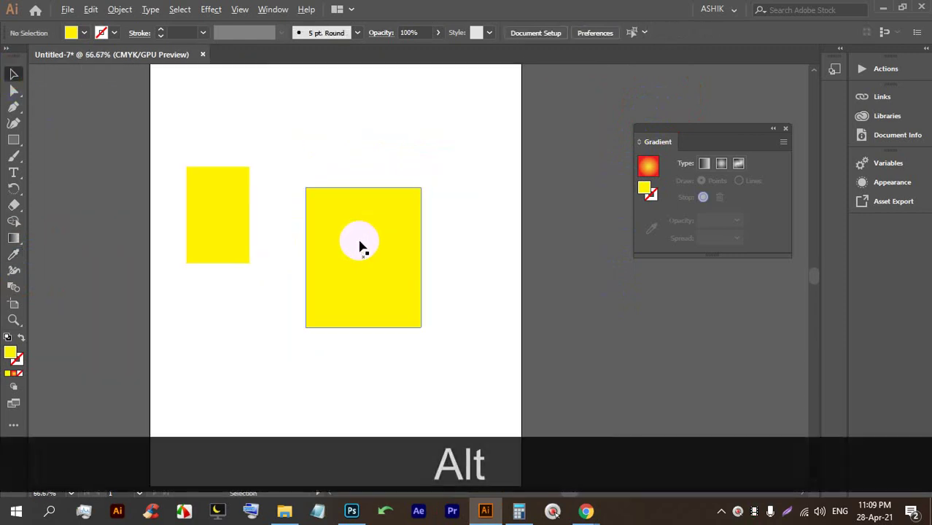
pyautogui.moveTo(485, 348); pyautogui.dragTo(191, 140)
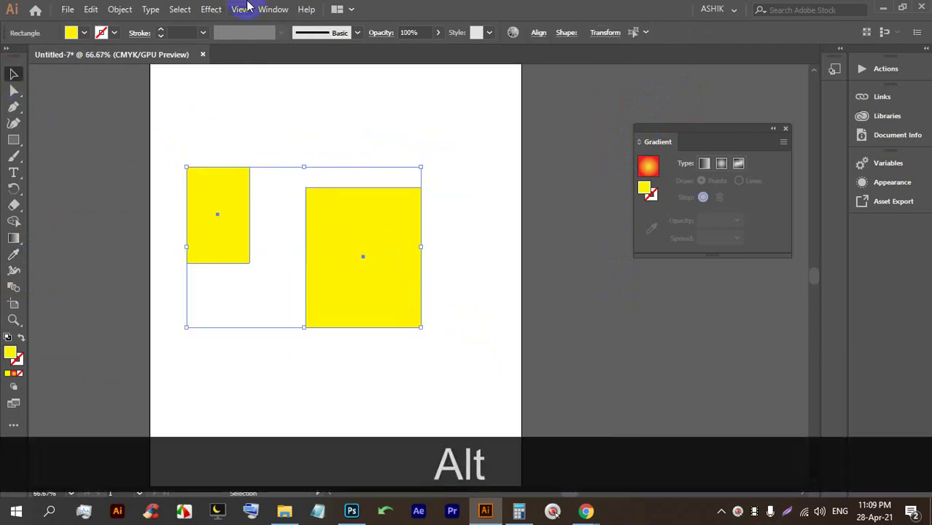
pyautogui.press('BackSpace')
pyautogui.click(13, 173)
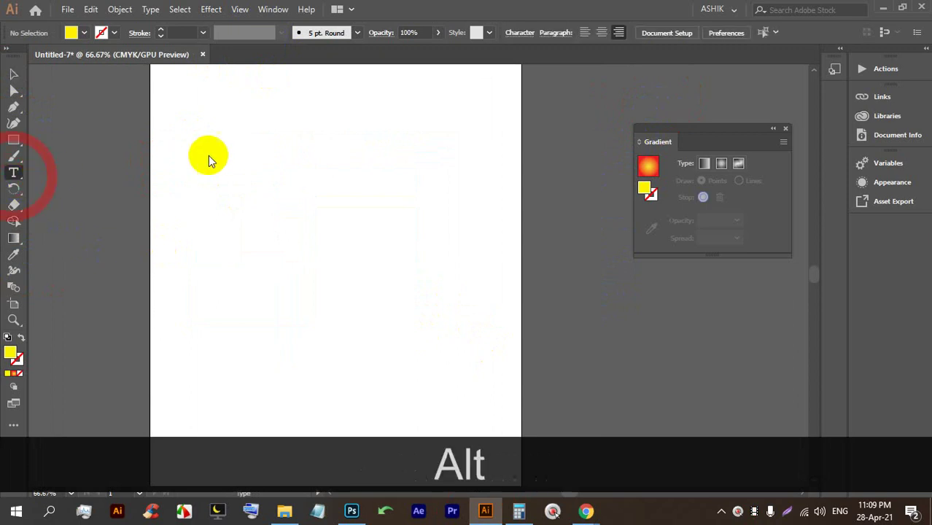
pyautogui.scroll(2, 208, 156)
# Place placeholder text, enlarge it, and replace it with the name MASUD.
pyautogui.click(221, 146)
pyautogui.click(13, 75)
pyautogui.moveTo(221, 141); pyautogui.dragTo(483, 260)
pyautogui.doubleClick(329, 175)
pyautogui.click(328, 175)
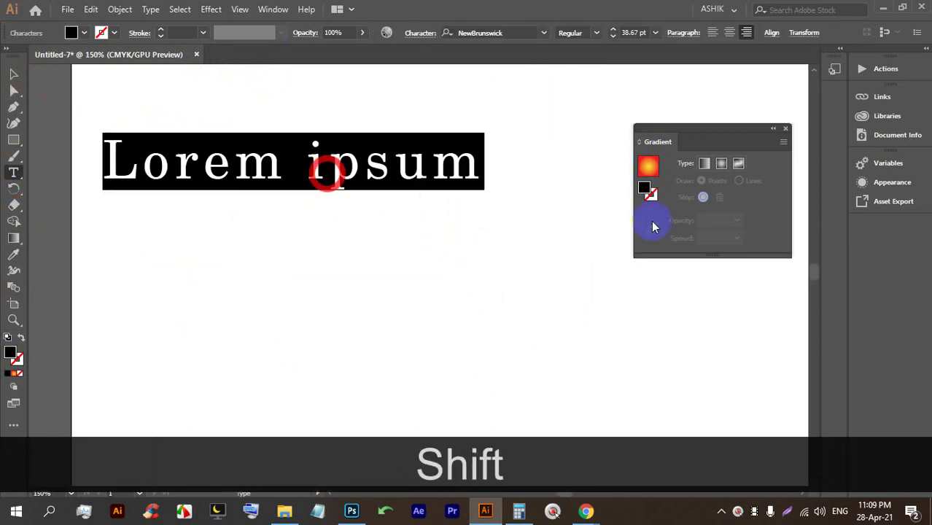
pyautogui.write('MASUD')
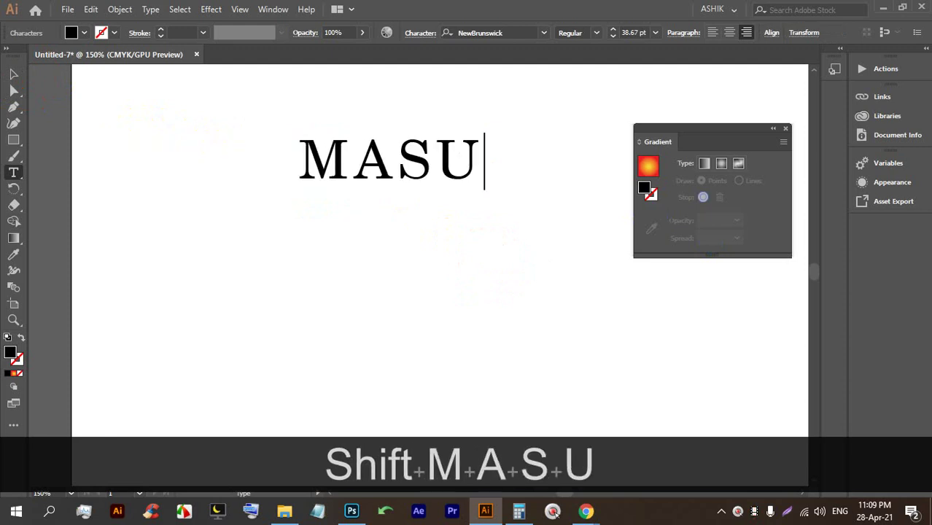
pyautogui.click(14, 73)
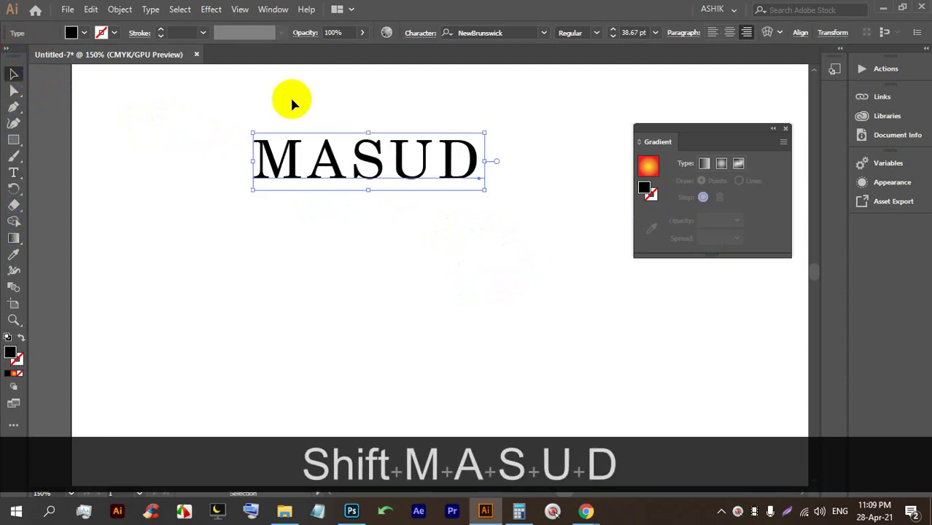
# Set MASUD in the FlashDBol font, coloured orange, and shift it left.
pyautogui.press('alt')
pyautogui.moveTo(322, 166); pyautogui.dragTo(238, 155)
pyautogui.click(537, 34)
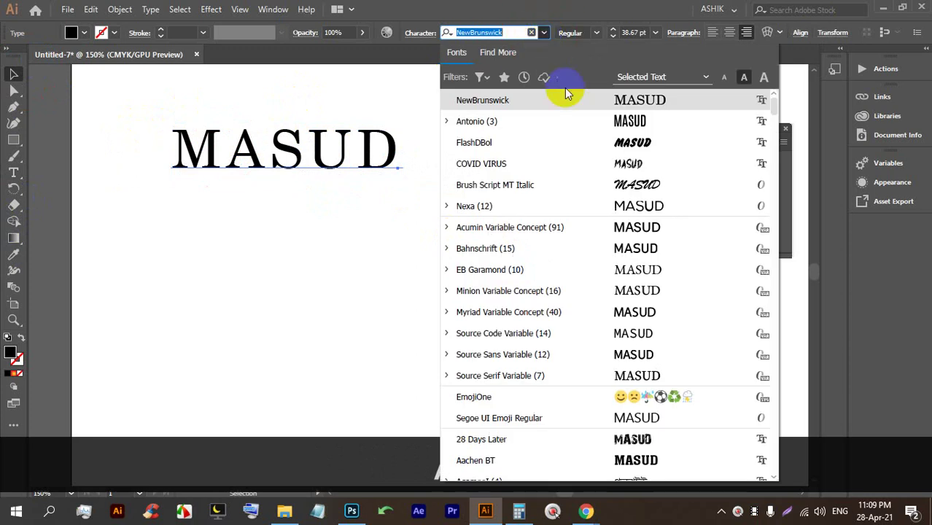
pyautogui.click(568, 142)
pyautogui.moveTo(387, 175); pyautogui.dragTo(406, 199)
pyautogui.click(73, 33)
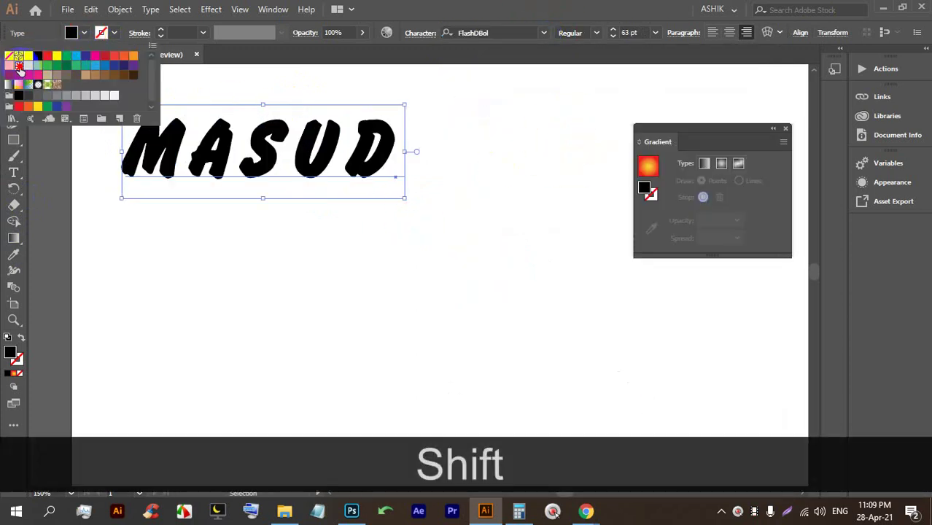
pyautogui.click(19, 66)
pyautogui.click(9, 66)
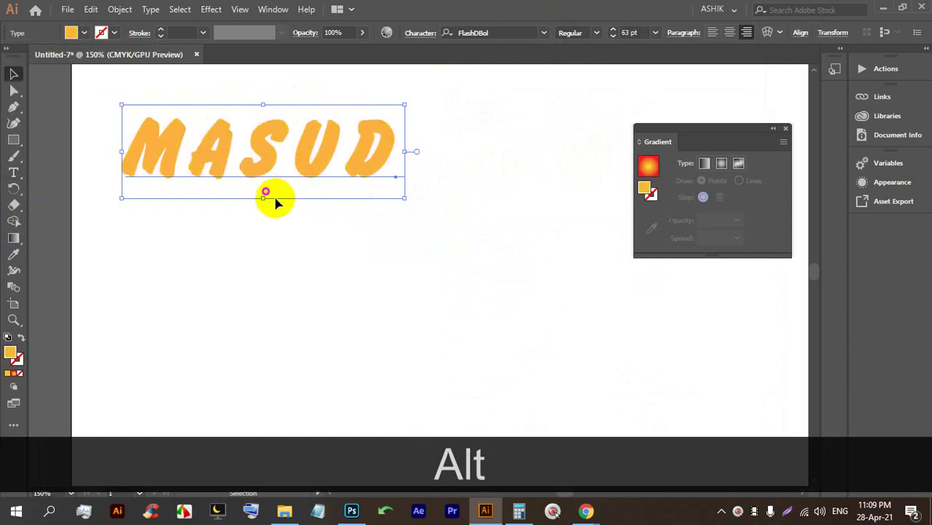
# Duplicate the name below and retype the copy as 'Bangladesh'.
pyautogui.moveTo(249, 162); pyautogui.dragTo(254, 270)
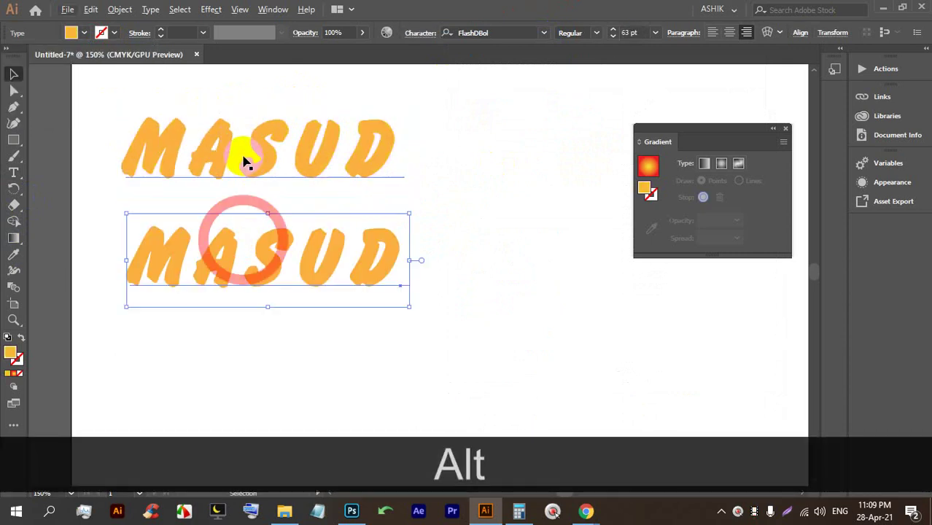
pyautogui.tripleClick(253, 245)
pyautogui.write('Bangladeh')
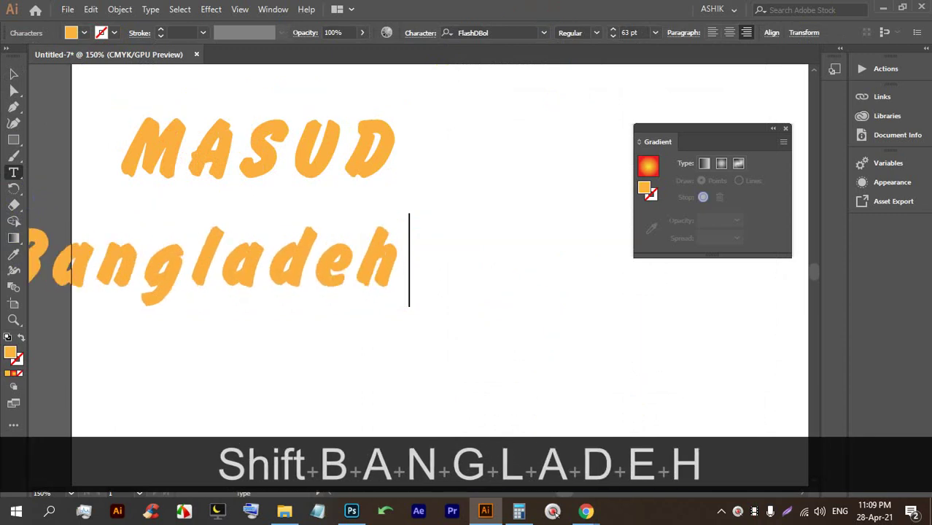
pyautogui.write('s')
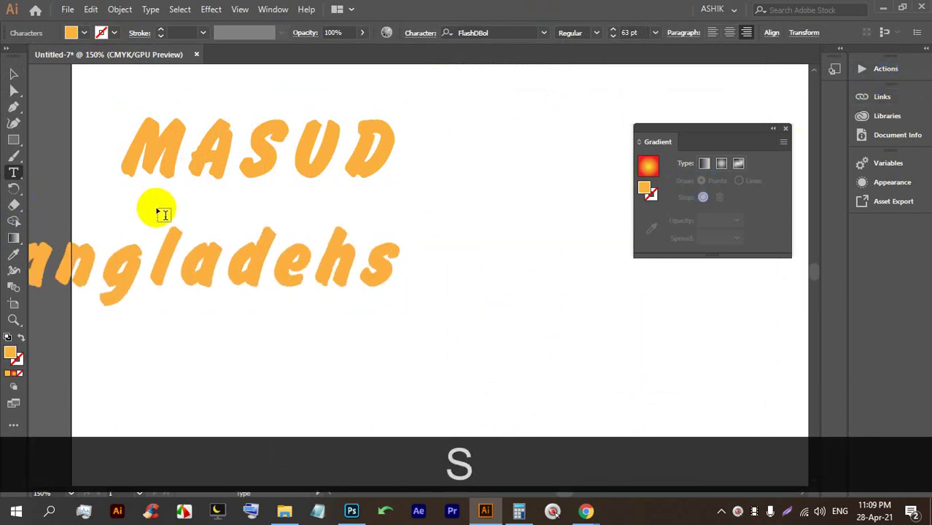
pyautogui.press('BackSpace')
pyautogui.press('BackSpace')
pyautogui.write('sh')
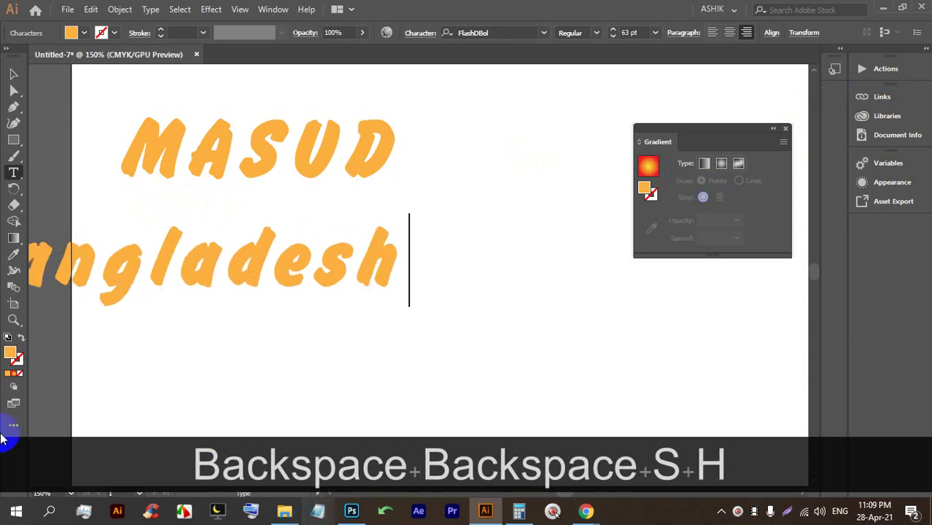
pyautogui.click(13, 73)
pyautogui.moveTo(248, 264); pyautogui.dragTo(386, 264)
# Give the Bangladesh text the Antonio font and a magenta fill.
pyautogui.click(495, 33)
pyautogui.click(543, 33)
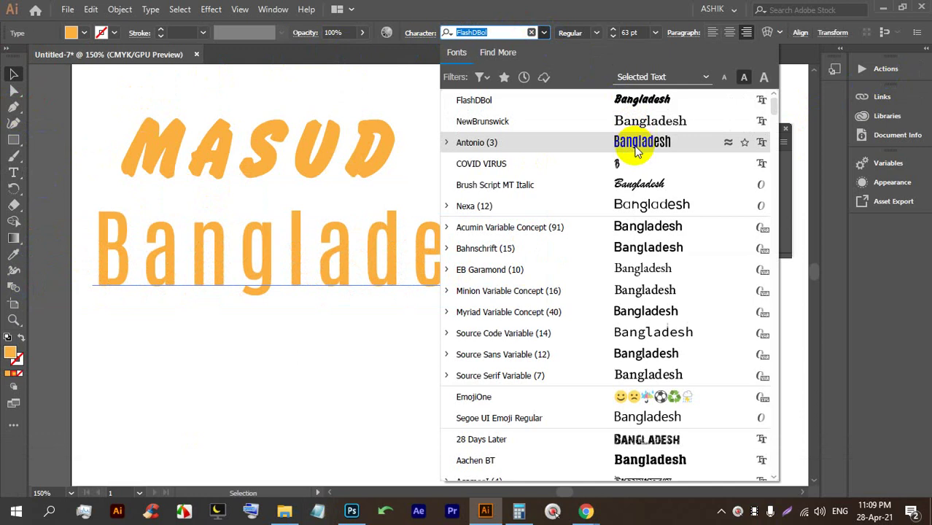
pyautogui.click(628, 146)
pyautogui.keyDown('alt'); pyautogui.scroll(-3, 343, 259); pyautogui.keyUp('alt')
pyautogui.click(84, 33)
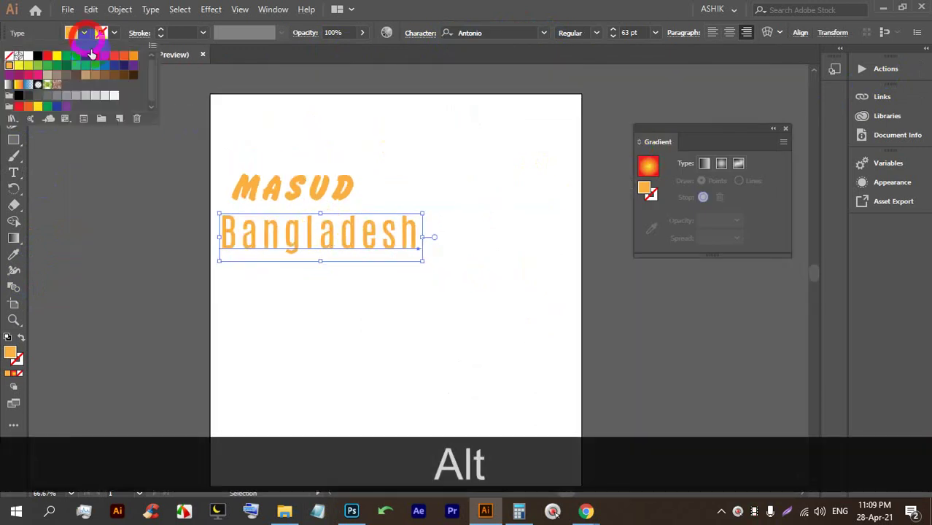
pyautogui.click(94, 58)
# Duplicate Bangladesh below, retype the copy as 'Shuvo', and move it left.
pyautogui.keyDown('alt'); pyautogui.moveTo(308, 246); pyautogui.dragTo(305, 304); pyautogui.keyUp('alt')
pyautogui.doubleClick(306, 297)
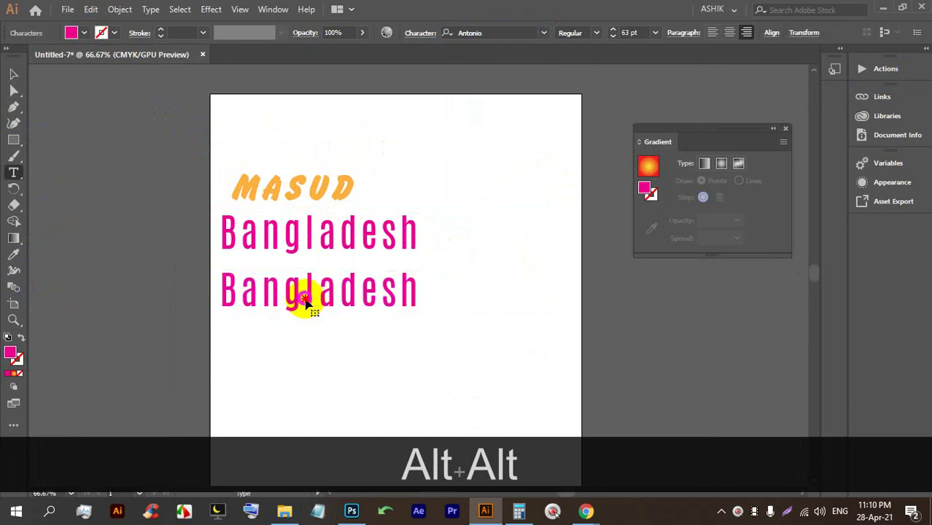
pyautogui.doubleClick(385, 295)
pyautogui.keyDown('alt'); pyautogui.scroll(2, 385, 295); pyautogui.keyUp('alt')
pyautogui.write('Sh')
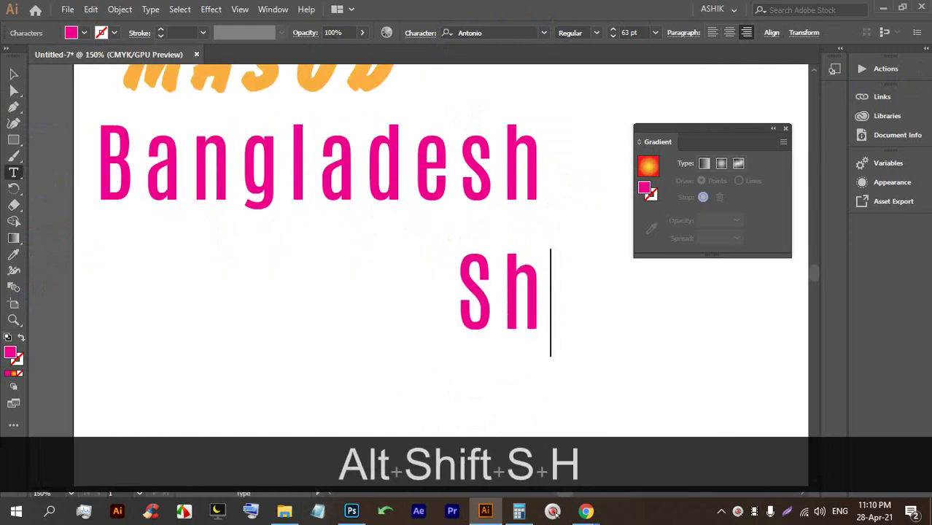
pyautogui.write('ubo')
pyautogui.press('BackSpace')
pyautogui.press('BackSpace')
pyautogui.write('bo')
pyautogui.press('BackSpace')
pyautogui.press('BackSpace')
pyautogui.write('vo')
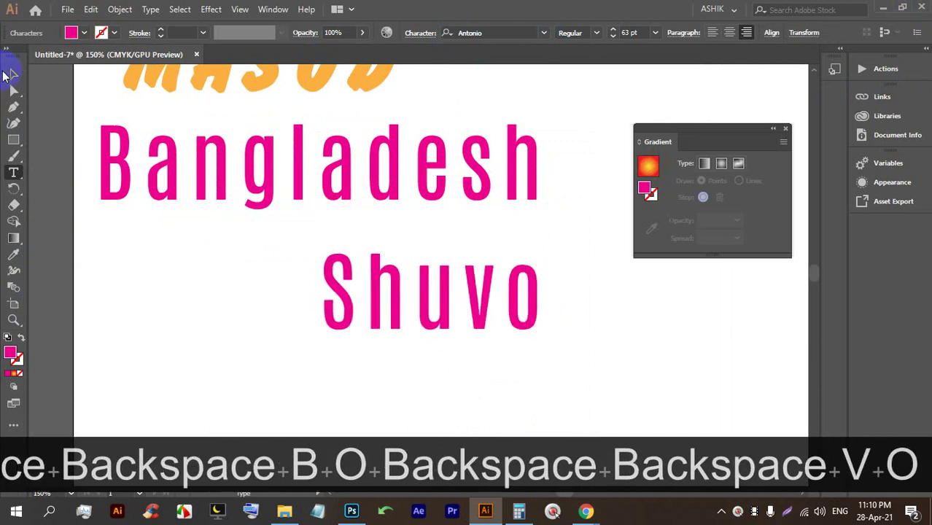
pyautogui.click(11, 74)
pyautogui.moveTo(347, 244); pyautogui.dragTo(219, 254)
# Set Shuvo in Brush Script MT Italic, enlarge it slightly, and colour it green.
pyautogui.click(545, 34)
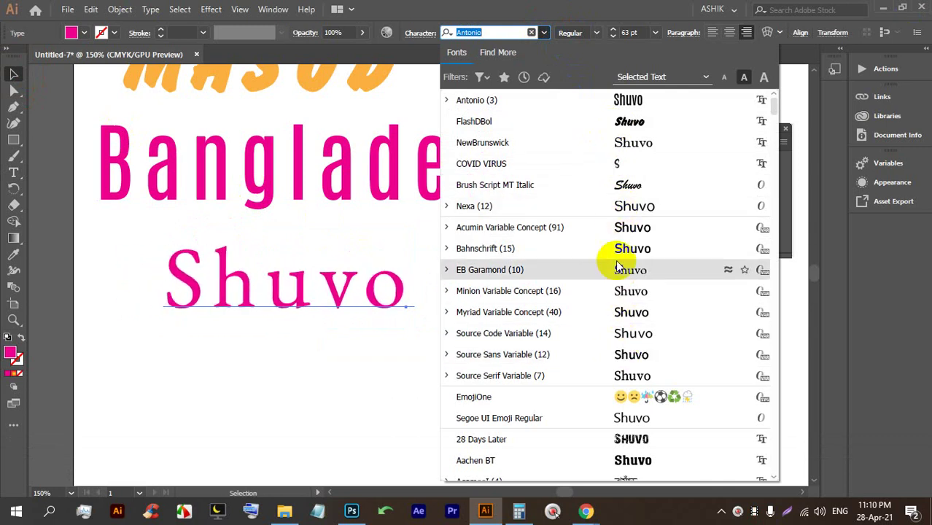
pyautogui.click(633, 184)
pyautogui.moveTo(416, 235); pyautogui.dragTo(435, 228)
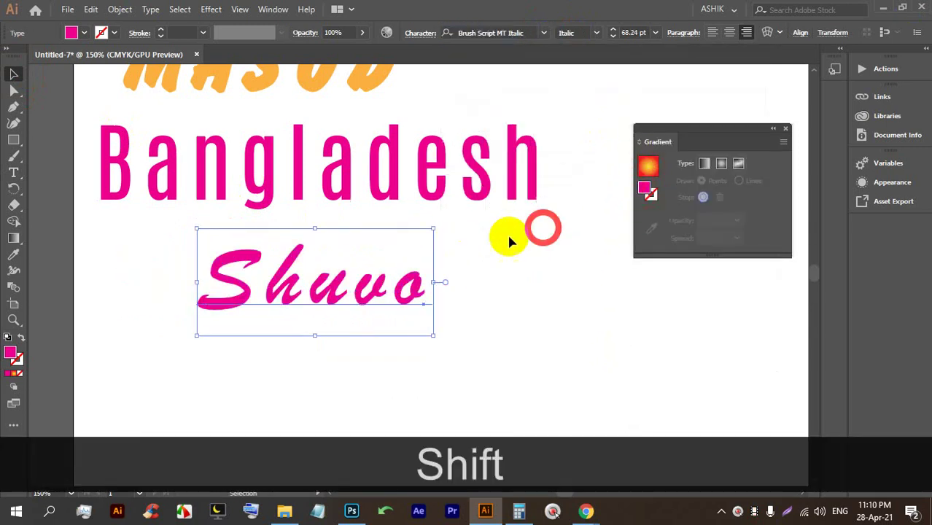
pyautogui.moveTo(344, 278); pyautogui.dragTo(282, 283)
pyautogui.click(83, 34)
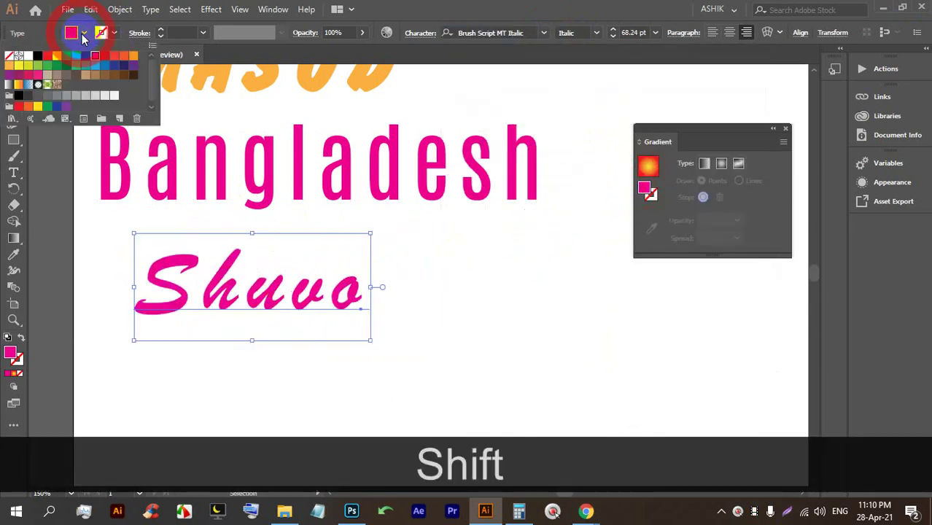
pyautogui.click(75, 67)
pyautogui.click(429, 343)
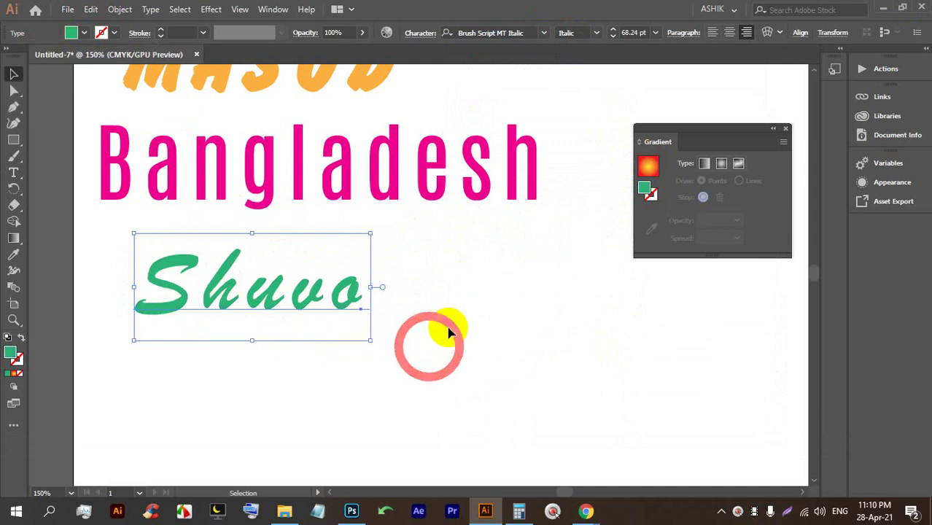
pyautogui.scroll(3, 208, 266)
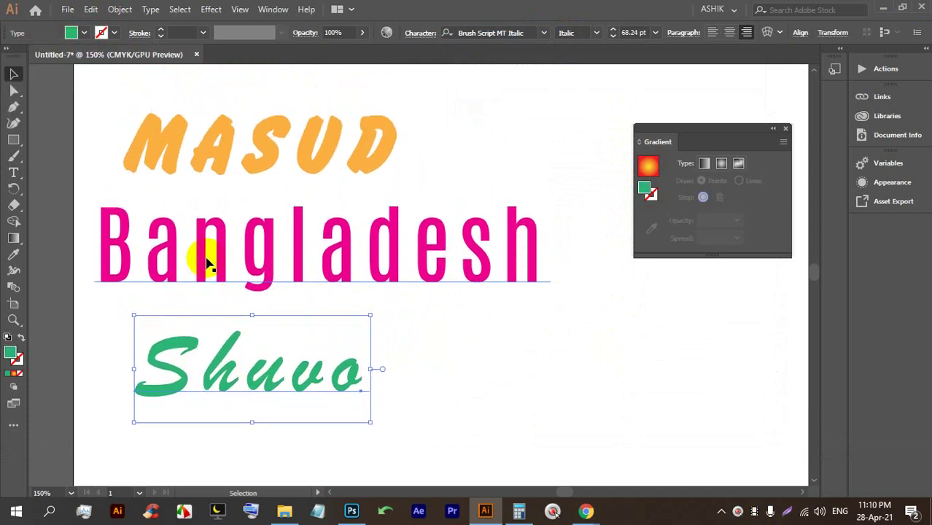
pyautogui.scroll(1, 166, 239)
pyautogui.scroll(-1, 212, 252)
pyautogui.scroll(1, 255, 335)
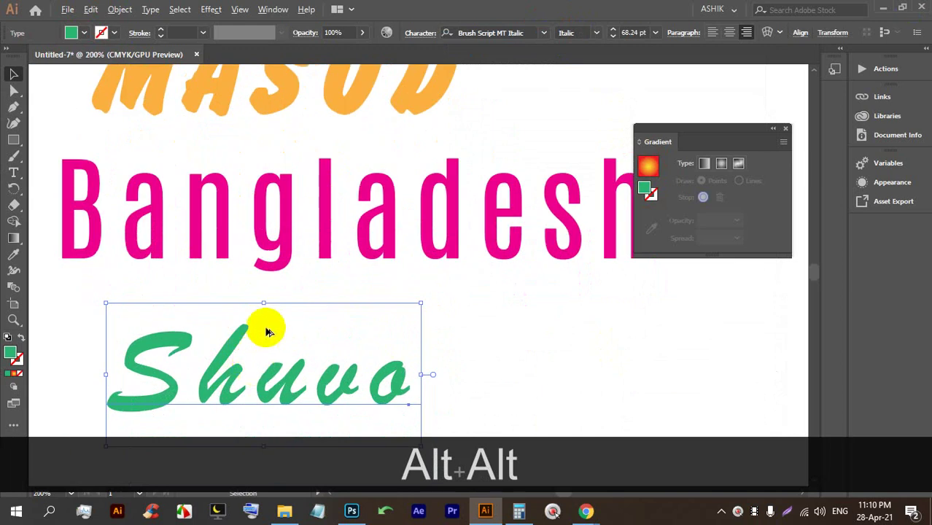
pyautogui.scroll(-1, 249, 353)
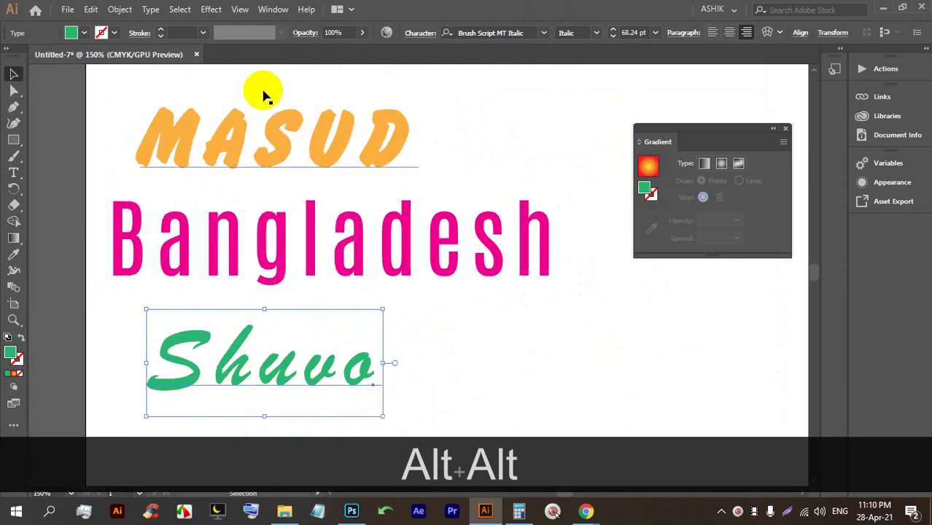
# Eyedropper MASUD's orange FlashDBol style onto the Shuvo text.
pyautogui.click(14, 256)
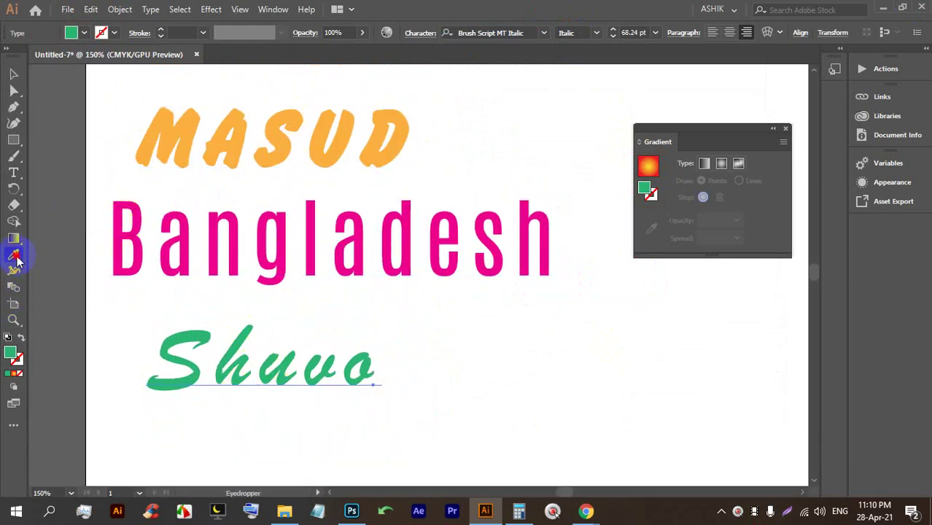
pyautogui.click(386, 119)
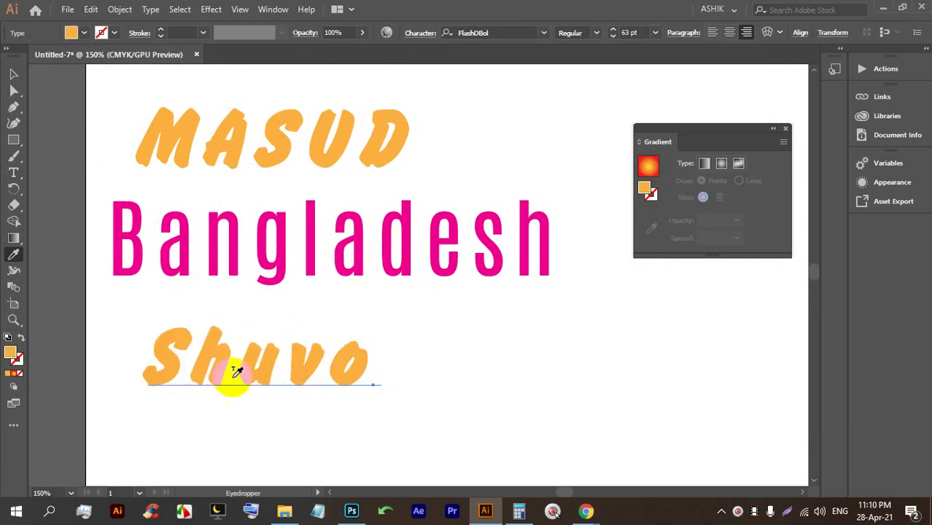
pyautogui.scroll(1, 229, 350)
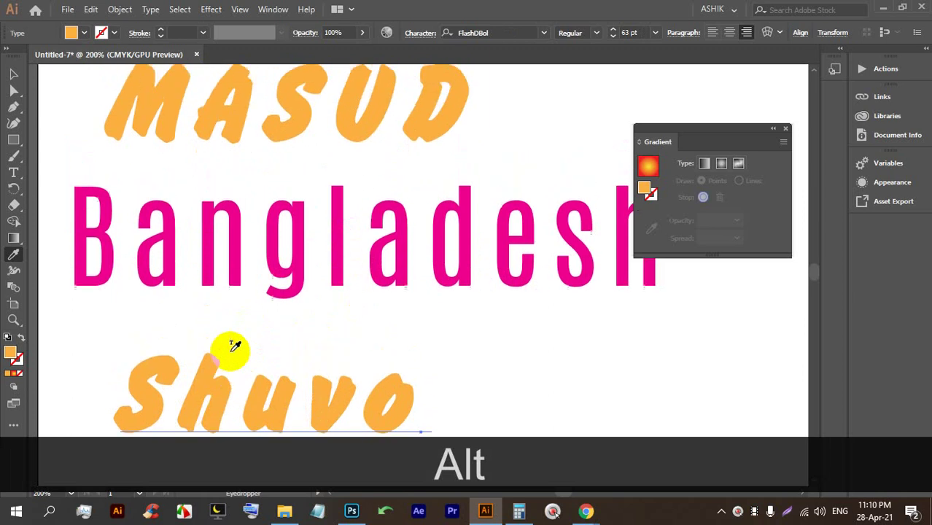
pyautogui.scroll(-1, 306, 175)
pyautogui.click(305, 414)
pyautogui.click(285, 367)
pyautogui.scroll(-2, 246, 295)
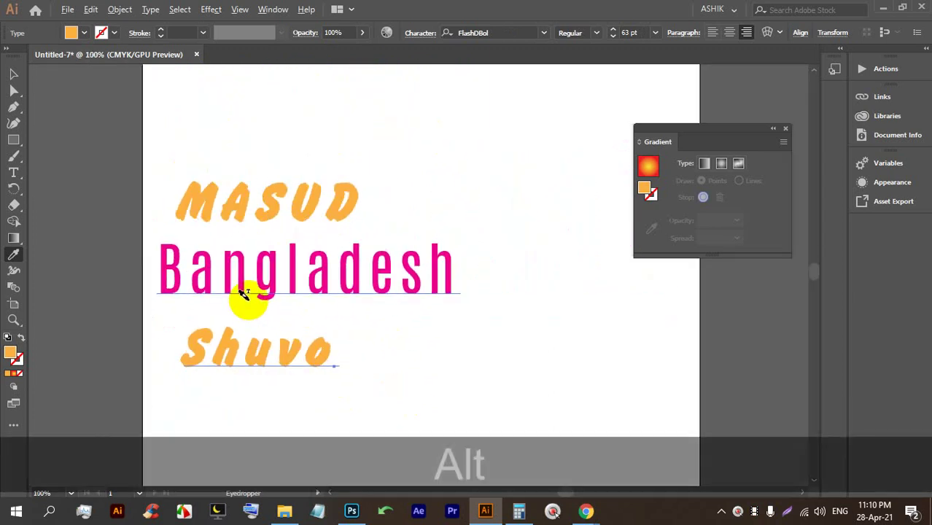
pyautogui.scroll(2, 277, 375)
pyautogui.click(281, 301)
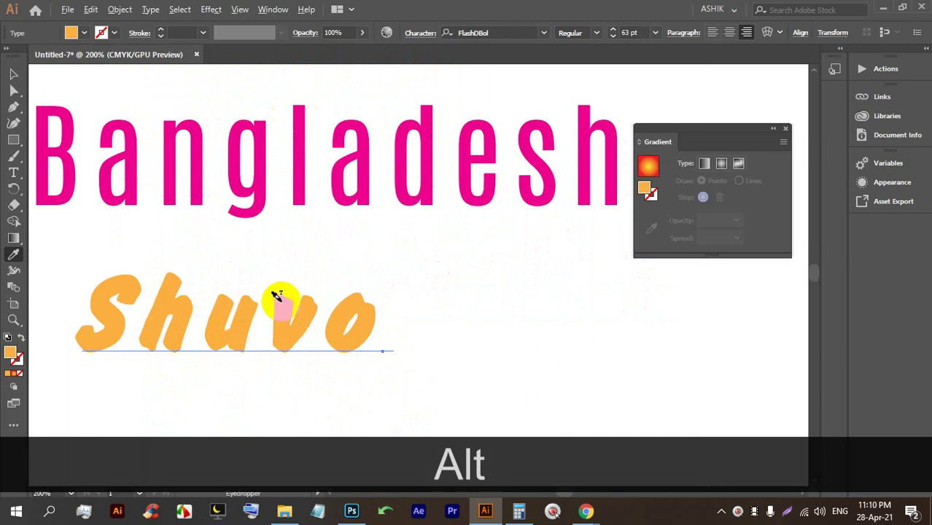
# Alternate Shuvo between Bangladesh's pink Antonio style and MASUD's orange style, ending orange.
pyautogui.press('alt')
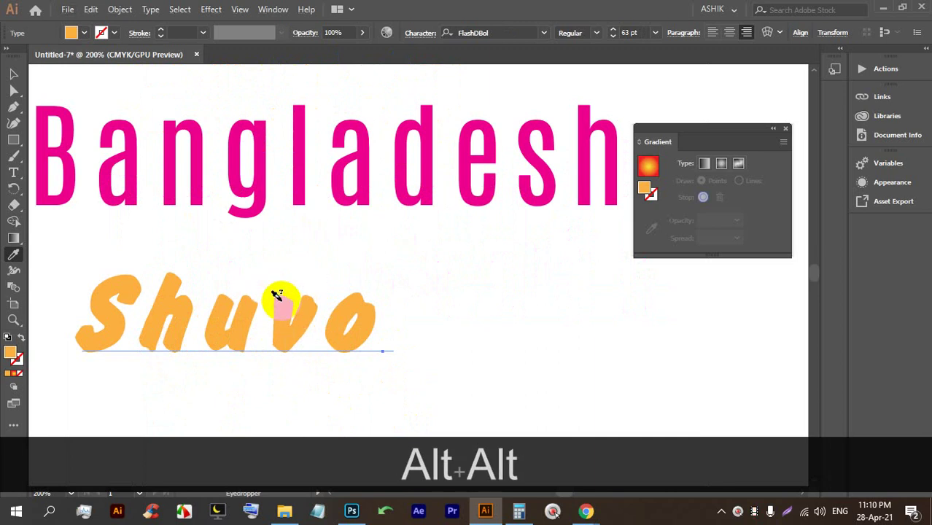
pyautogui.click(304, 174)
pyautogui.scroll(-2, 299, 321)
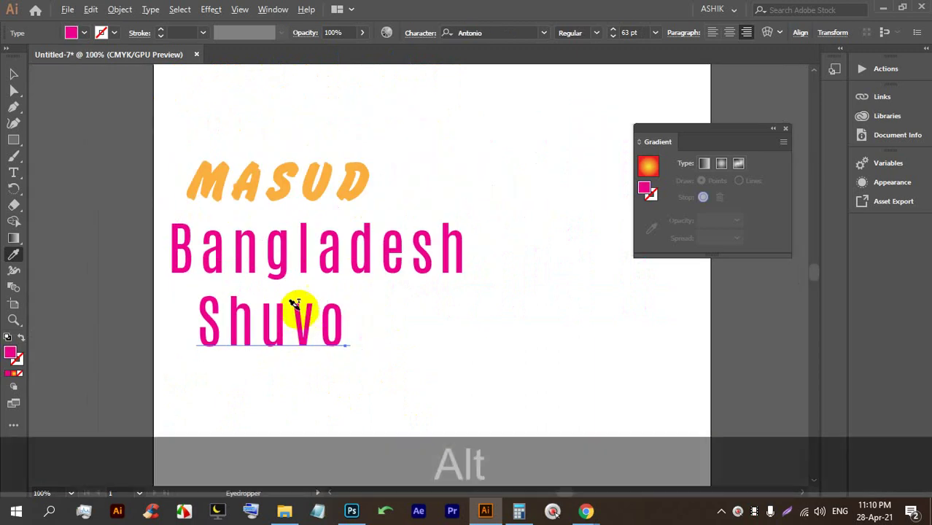
pyautogui.scroll(1, 303, 321)
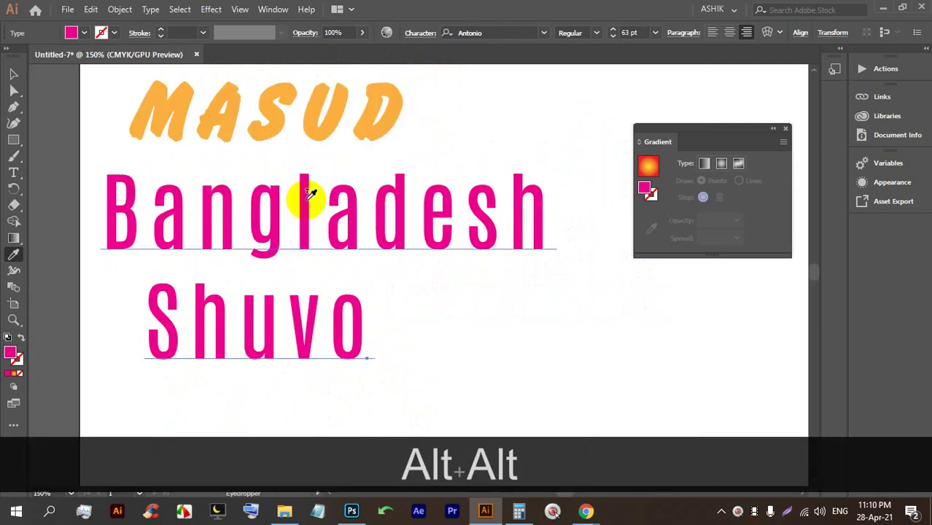
pyautogui.click(312, 129)
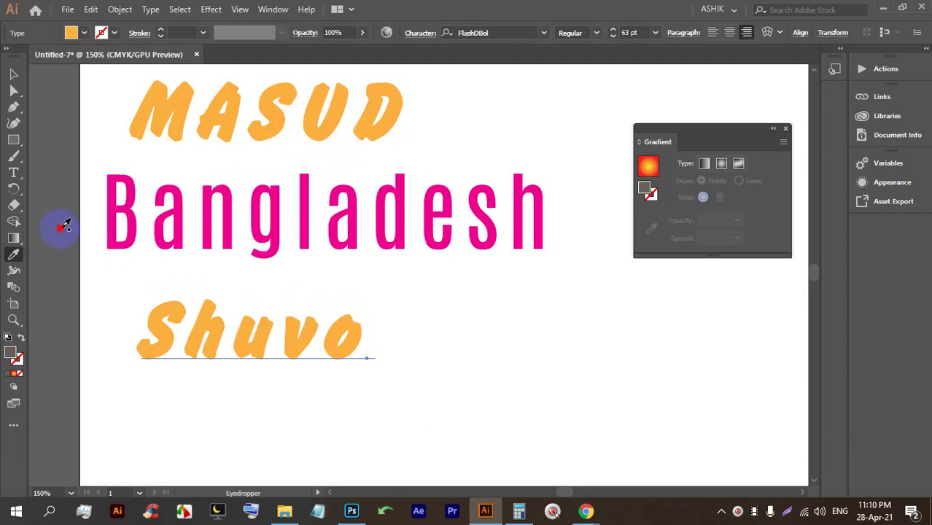
pyautogui.click(66, 225)
pyautogui.click(88, 328)
pyautogui.click(208, 285)
pyautogui.click(291, 222)
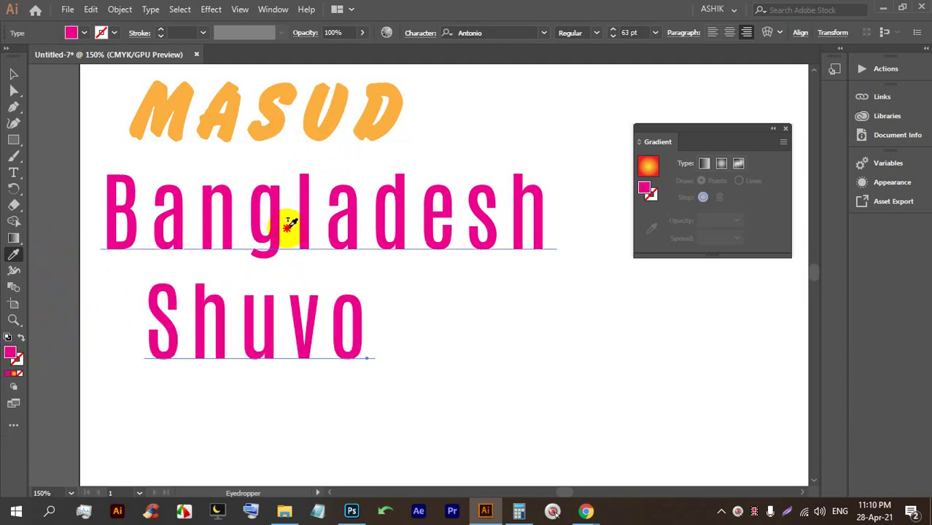
pyautogui.click(276, 127)
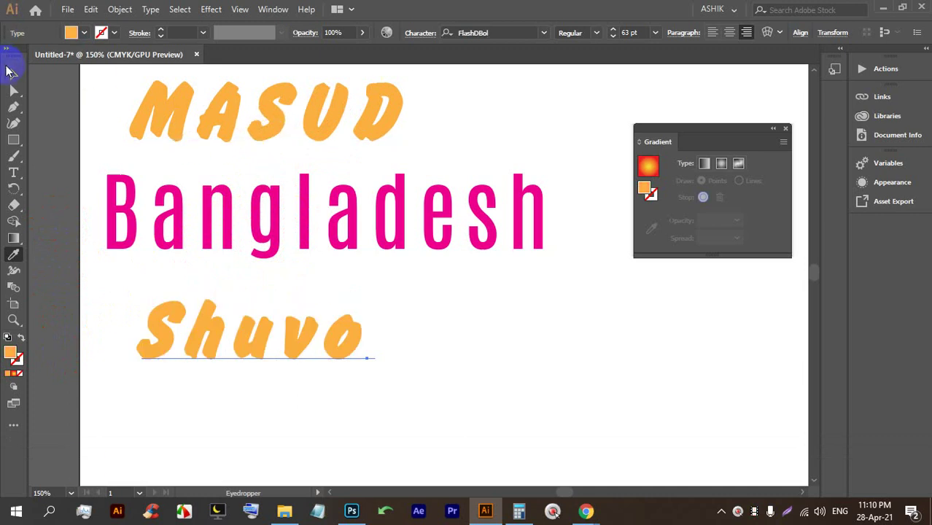
# Marquee-select all three text lines.
pyautogui.click(13, 73)
pyautogui.scroll(-2, 395, 318)
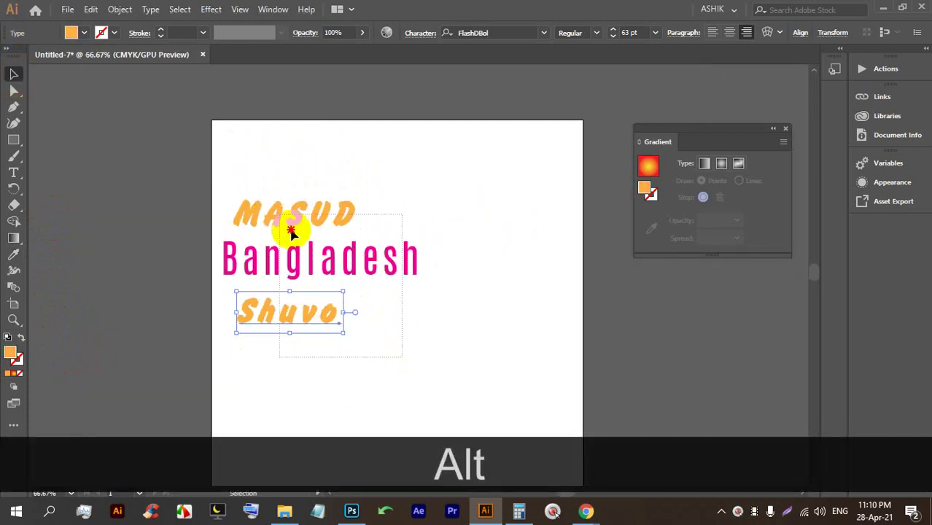
pyautogui.moveTo(290, 232); pyautogui.dragTo(603, 336)
pyautogui.moveTo(478, 375); pyautogui.dragTo(229, 166)
# Delete the three selected text lines.
pyautogui.press('Delete')
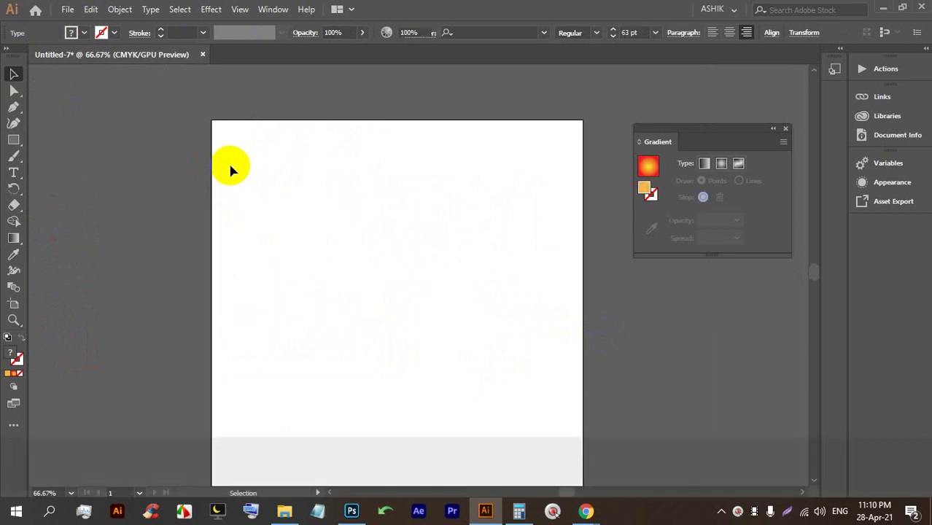
pyautogui.scroll(1, 321, 301)
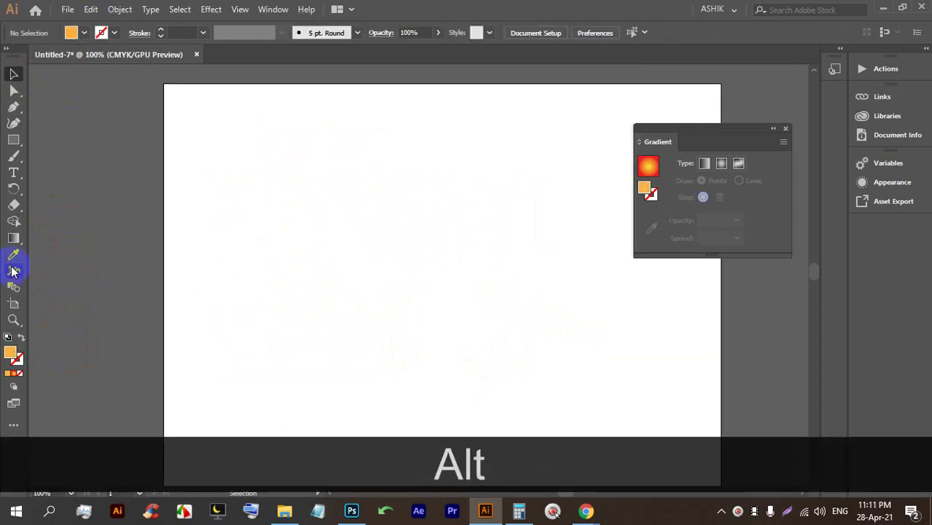
pyautogui.scroll(1, 401, 245)
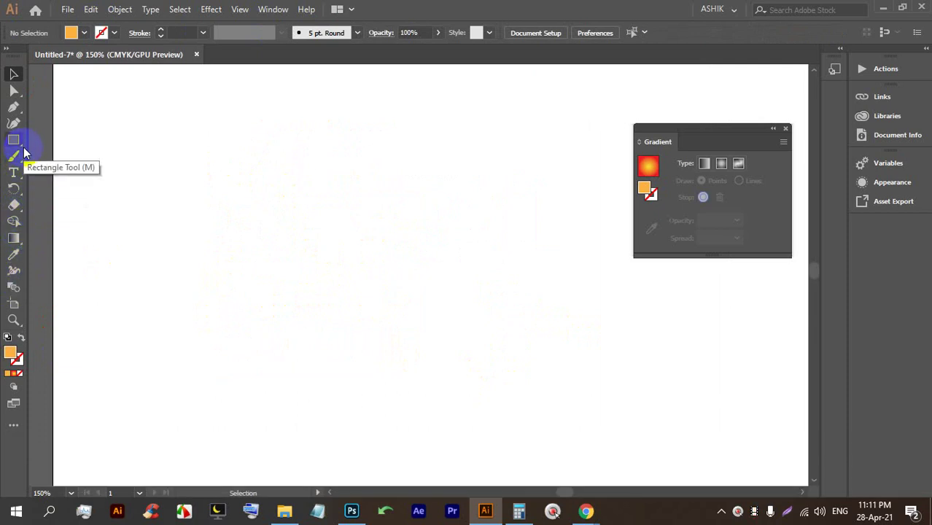
# Draw a many-pointed orange starburst and a second star with fewer points beside it.
pyautogui.moveTo(14, 140); pyautogui.dragTo(58, 191)
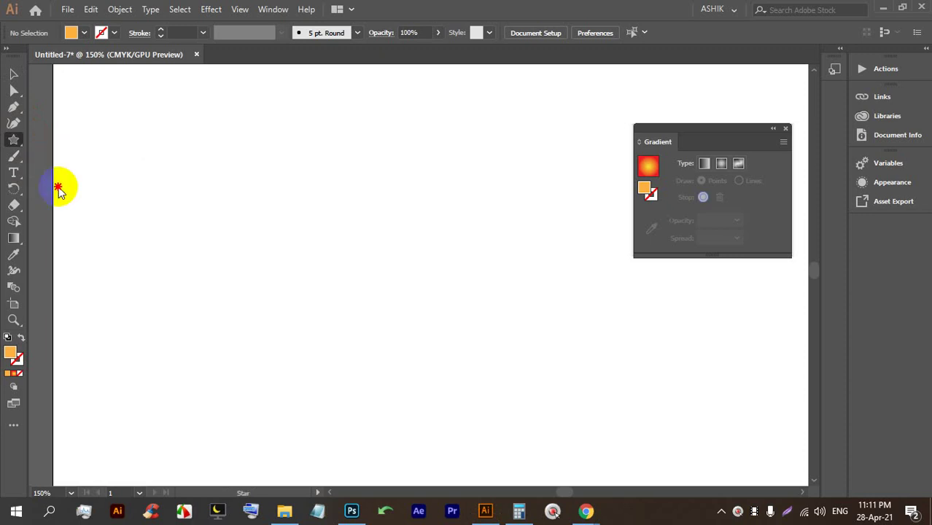
pyautogui.moveTo(280, 181); pyautogui.dragTo(307, 267)
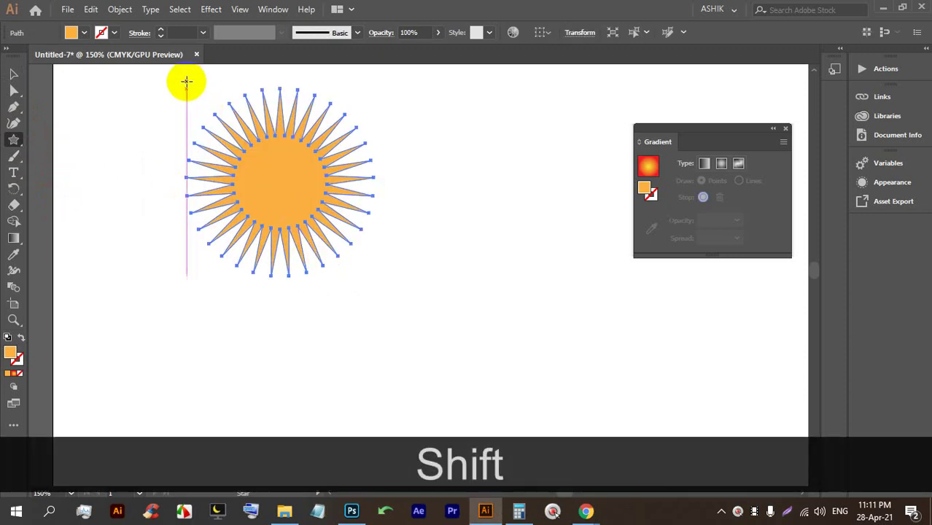
pyautogui.moveTo(458, 211); pyautogui.dragTo(539, 279)
pyautogui.press('Down')
pyautogui.press('Down')
pyautogui.press('Down')
pyautogui.press('Down')
pyautogui.press('Down')
pyautogui.press('Down')
pyautogui.press('Down')
pyautogui.press('Down')
pyautogui.press('Down')
pyautogui.press('Down')
pyautogui.press('Down')
pyautogui.press('Down')
pyautogui.press('Down')
pyautogui.press('Down')
pyautogui.scroll(2, 539, 279)
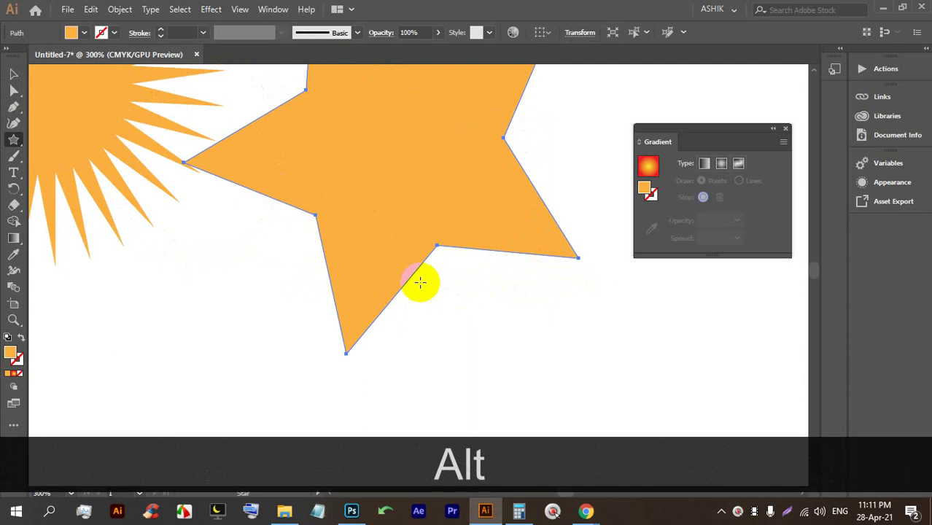
# Give the star a thin black stroke and widen it at each inner corner.
pyautogui.click(14, 273)
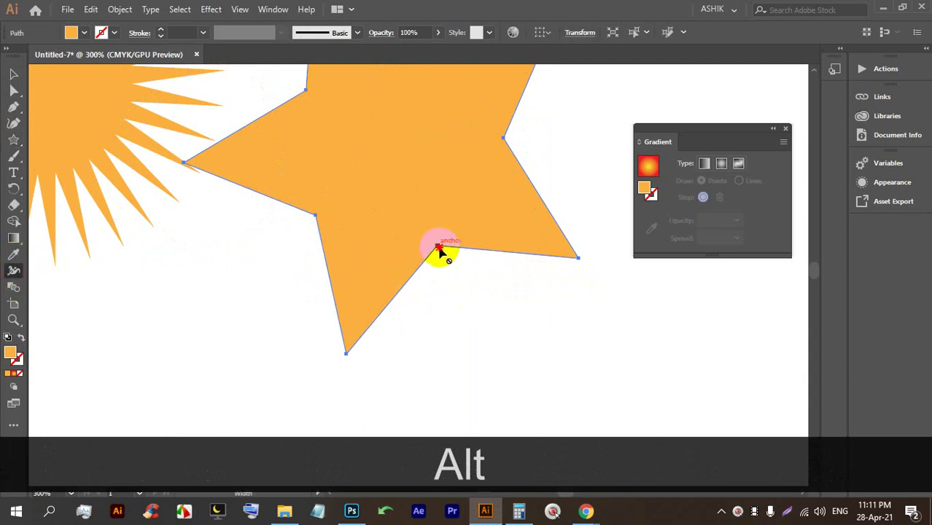
pyautogui.scroll(2, 430, 282)
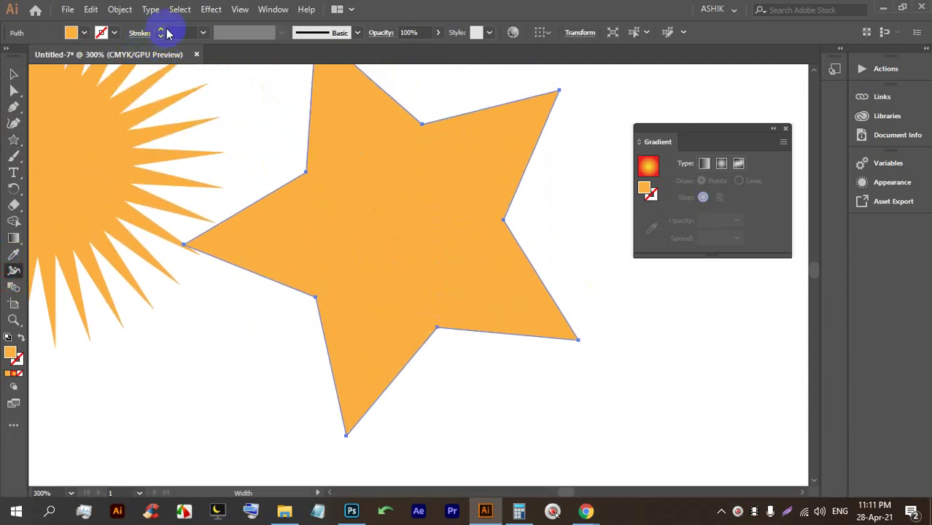
pyautogui.click(162, 29)
pyautogui.moveTo(436, 332); pyautogui.dragTo(437, 348)
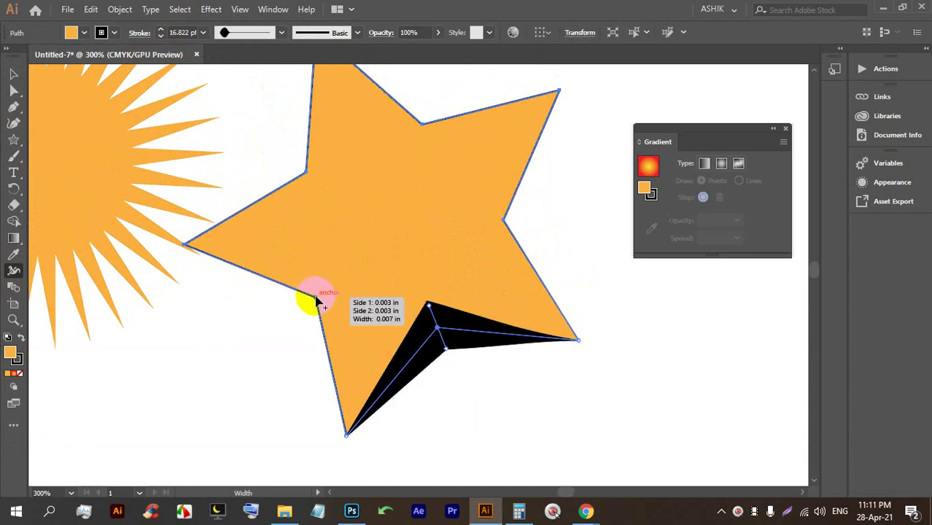
pyautogui.moveTo(314, 299); pyautogui.dragTo(295, 314)
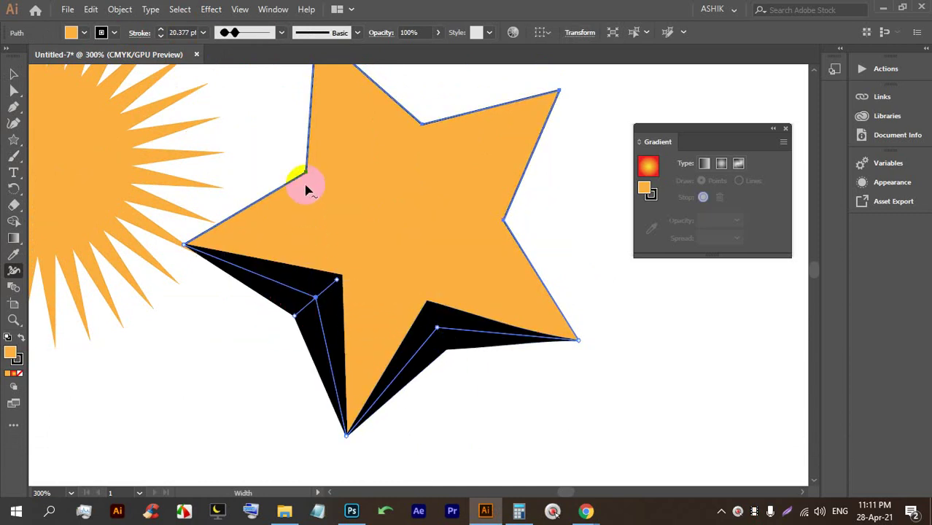
pyautogui.moveTo(308, 177); pyautogui.dragTo(286, 157)
pyautogui.moveTo(421, 128); pyautogui.dragTo(427, 88)
pyautogui.scroll(2, 452, 222)
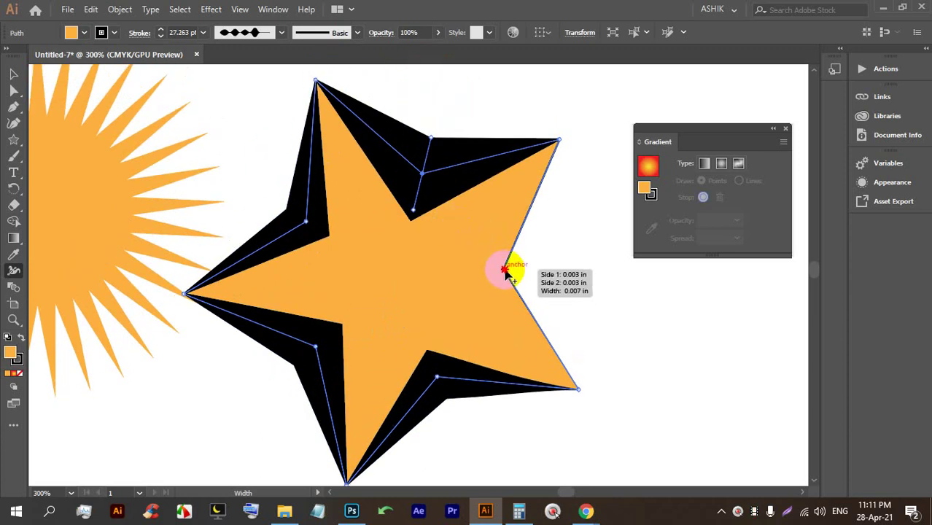
pyautogui.moveTo(504, 271); pyautogui.dragTo(530, 270)
# Marquee-select the sun and the star and delete both.
pyautogui.click(13, 74)
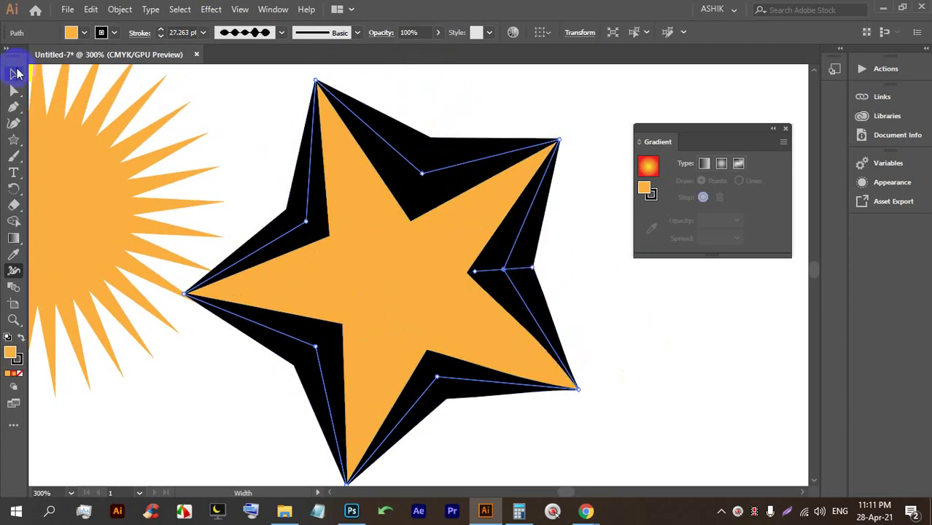
pyautogui.click(601, 196)
pyautogui.scroll(-3, 475, 243)
pyautogui.click(310, 156)
pyautogui.click(525, 245)
pyautogui.moveTo(537, 305); pyautogui.dragTo(115, 146)
pyautogui.press('Delete')
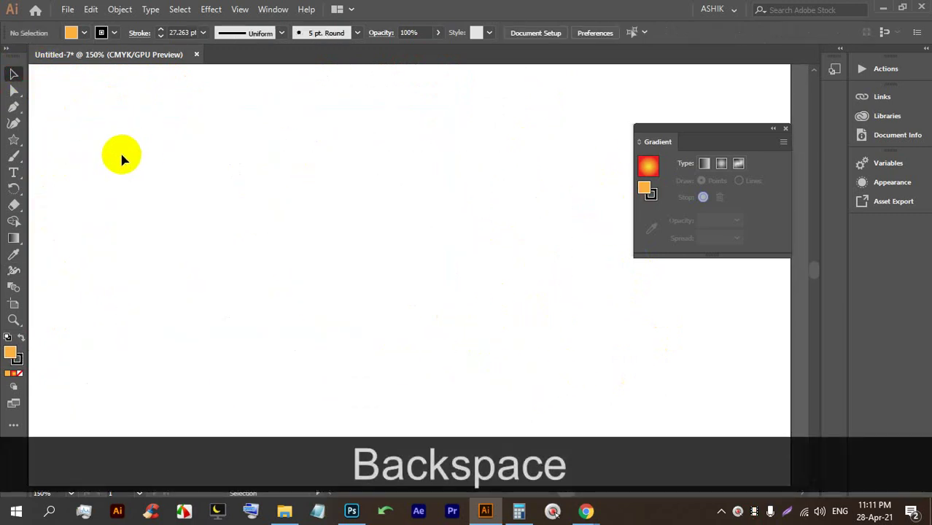
# Set the Star tool up with no stroke and a yellow fill, undoing a trial star.
pyautogui.click(14, 287)
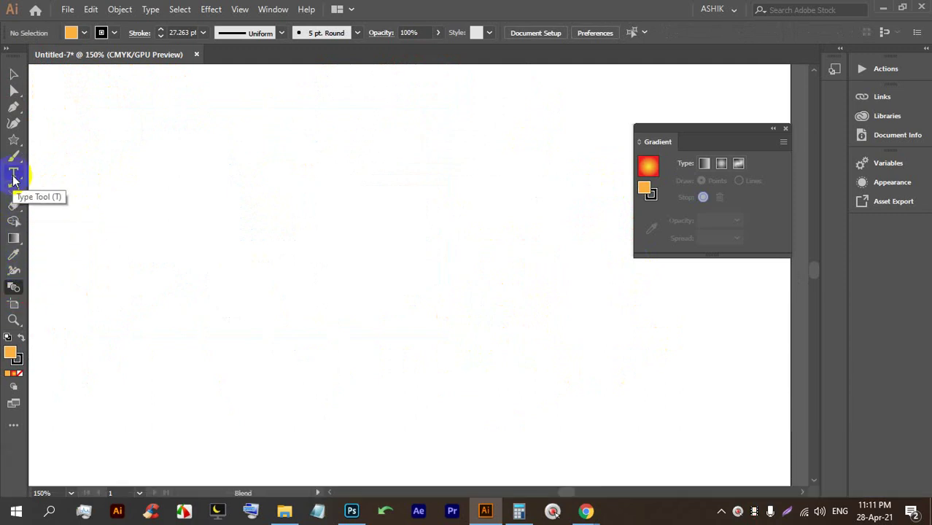
pyautogui.click(13, 139)
pyautogui.moveTo(108, 138); pyautogui.dragTo(149, 197)
pyautogui.hotkey('ctrl', 'alt', 'shift', 'z')
pyautogui.click(85, 33)
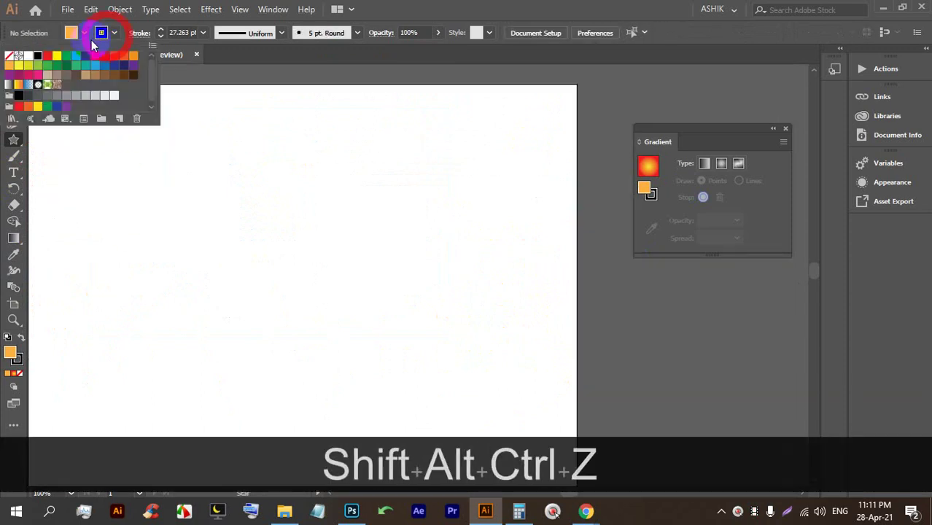
pyautogui.click(8, 57)
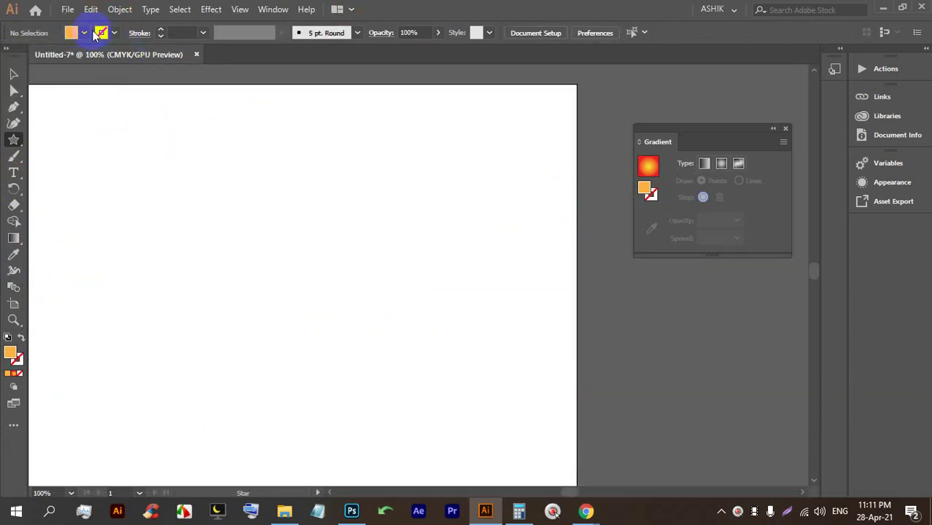
pyautogui.click(84, 34)
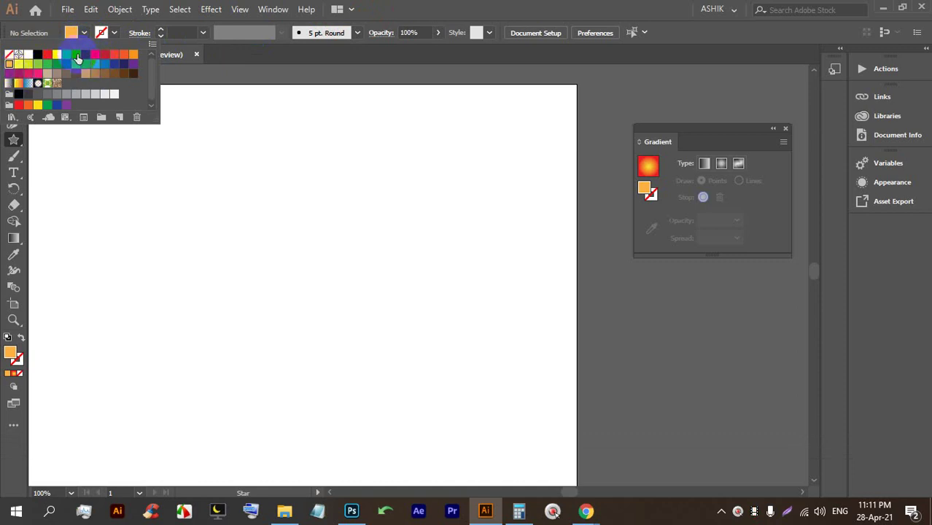
# Draw a small and a large yellow star, then blend them together.
pyautogui.moveTo(98, 144); pyautogui.dragTo(118, 168)
pyautogui.moveTo(376, 316); pyautogui.dragTo(426, 380)
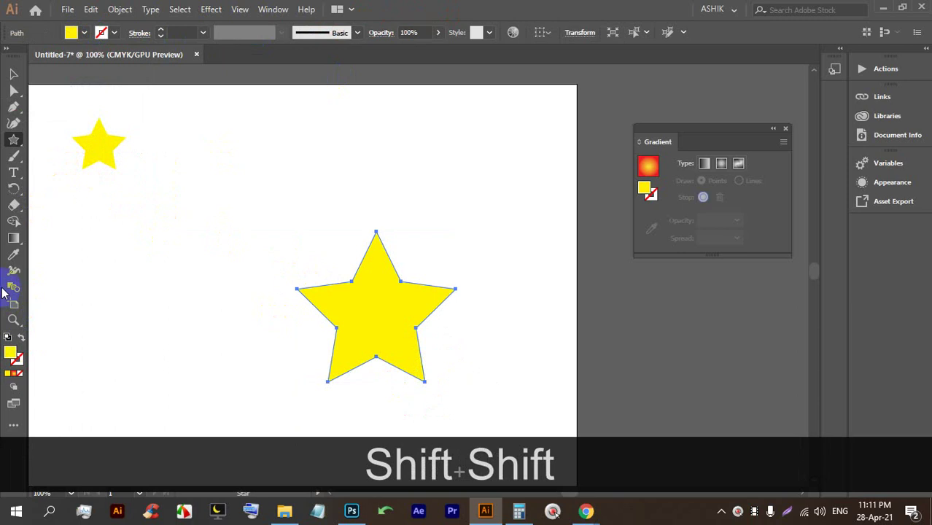
pyautogui.click(361, 306)
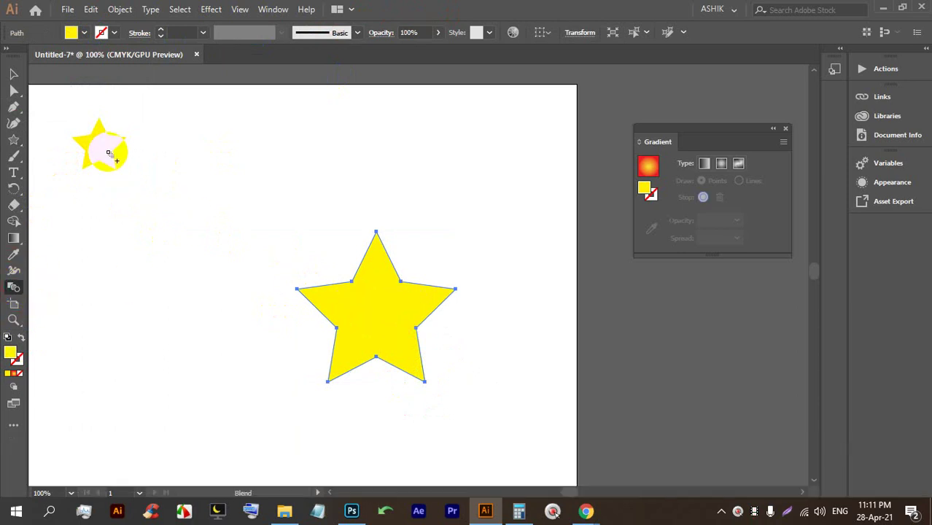
pyautogui.click(103, 150)
pyautogui.press('alt')
pyautogui.scroll(-2, 354, 175)
# In isolation mode, Alt-drag star copies down-left and far right to stretch the blend into a long row.
pyautogui.click(14, 74)
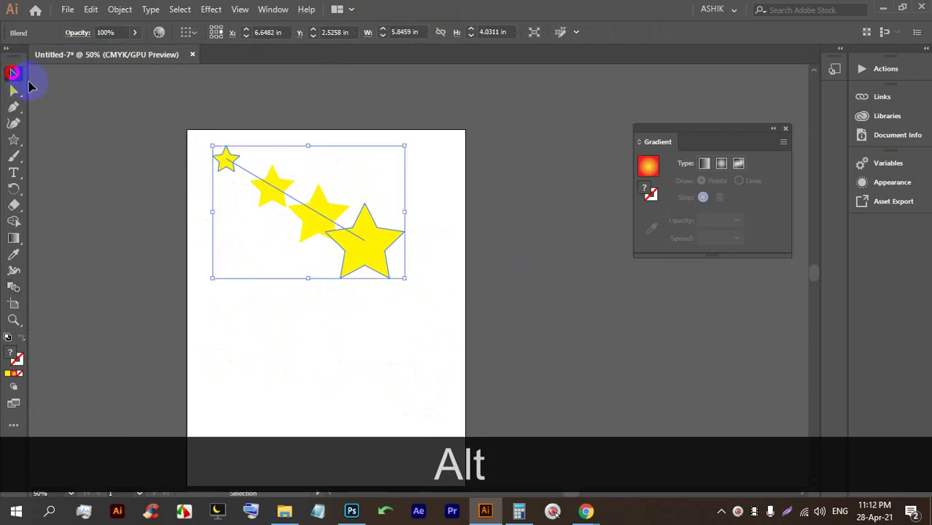
pyautogui.doubleClick(369, 253)
pyautogui.press('alt')
pyautogui.moveTo(366, 249); pyautogui.dragTo(95, 365)
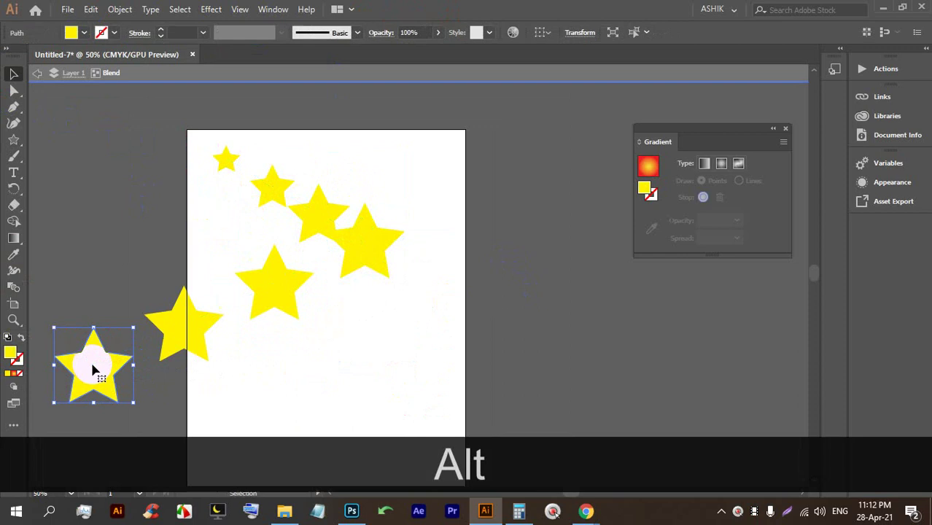
pyautogui.scroll(-2, 97, 349)
pyautogui.click(102, 359)
pyautogui.moveTo(100, 357); pyautogui.dragTo(495, 361)
pyautogui.scroll(1, 364, 328)
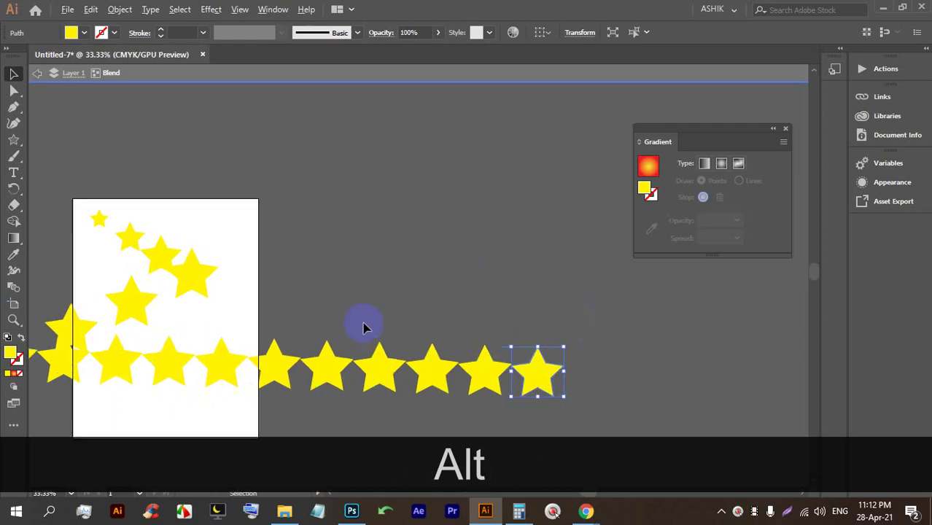
pyautogui.click(335, 235)
# Marquee-select the whole star blend and delete it.
pyautogui.scroll(-2, 368, 268)
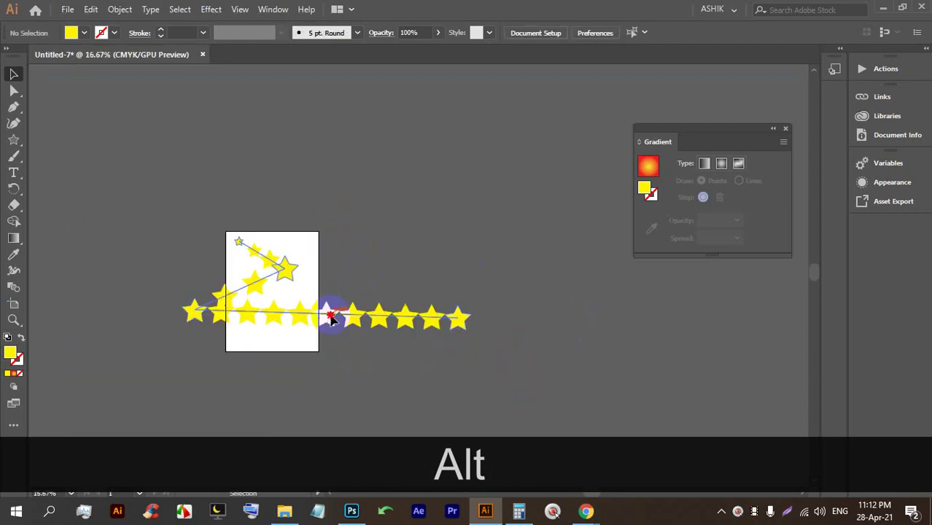
pyautogui.click(331, 318)
pyautogui.click(293, 131)
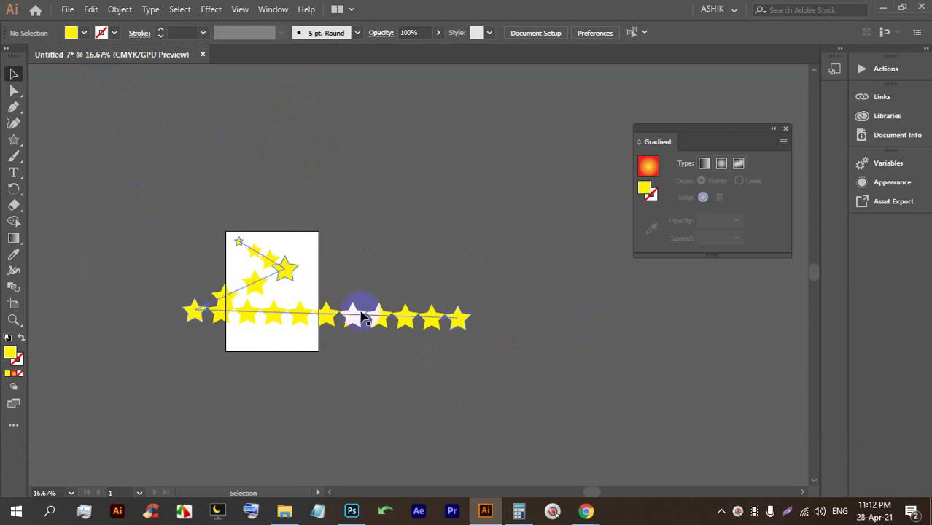
pyautogui.scroll(3, 264, 276)
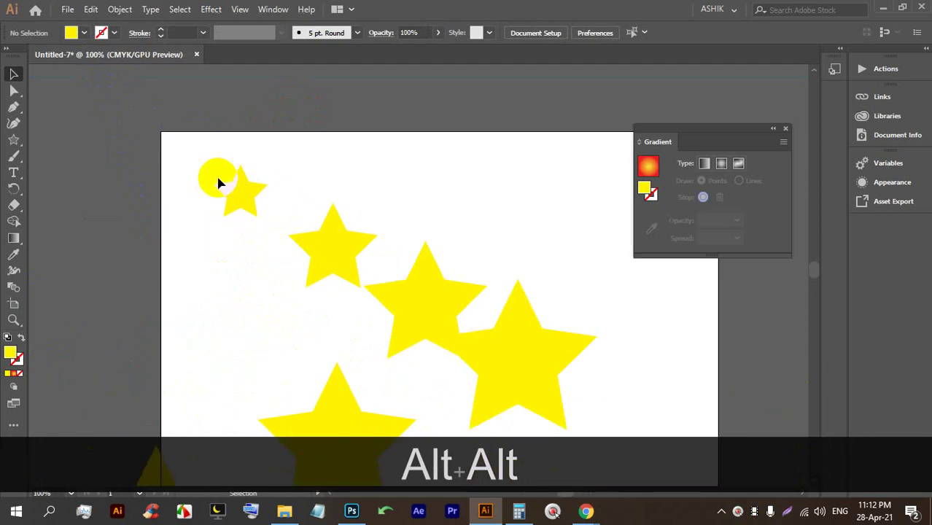
pyautogui.scroll(-2, 297, 229)
pyautogui.moveTo(651, 377); pyautogui.dragTo(193, 207)
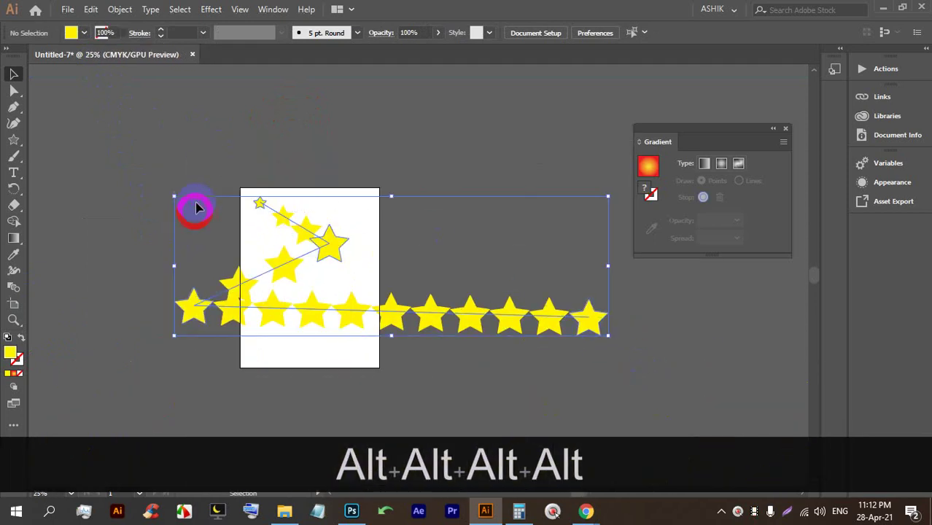
pyautogui.press('BackSpace')
# Draw a new small yellow star near the top-left.
pyautogui.scroll(4, 266, 213)
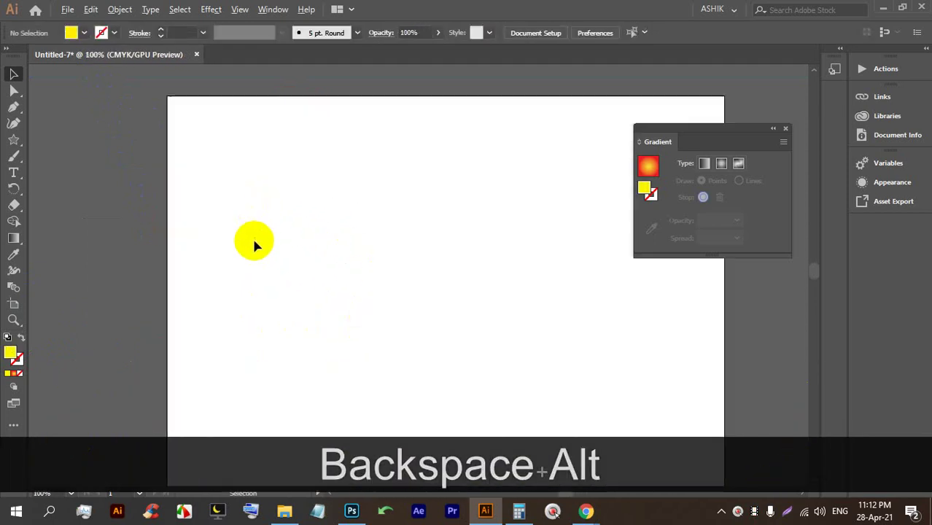
pyautogui.click(13, 140)
pyautogui.moveTo(259, 137); pyautogui.dragTo(275, 162)
# Fill the star red and draw a red circle below it.
pyautogui.click(84, 32)
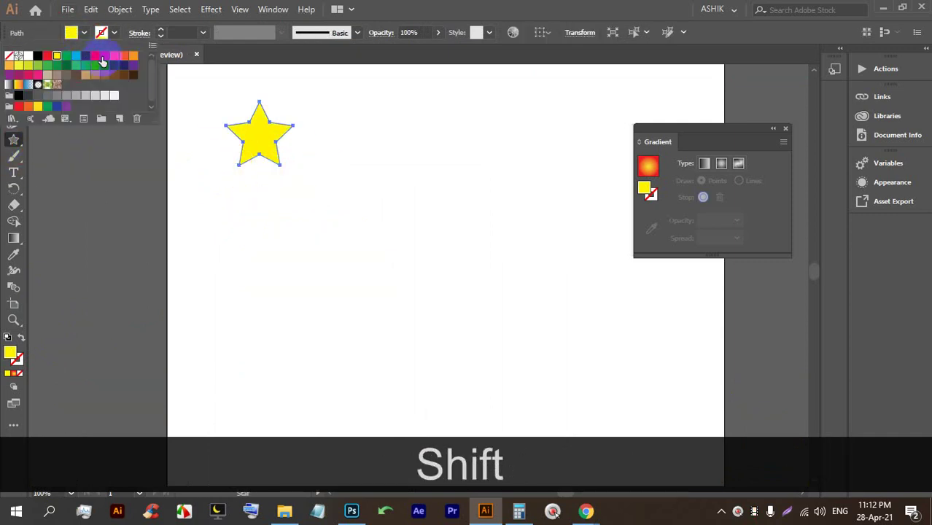
pyautogui.click(47, 56)
pyautogui.click(62, 138)
pyautogui.moveTo(13, 145); pyautogui.dragTo(58, 154)
pyautogui.moveTo(226, 370)
pyautogui.mouseDown()
pyautogui.moveTo(272, 415)
pyautogui.moveTo(285, 410)
pyautogui.mouseUp()
pyautogui.scroll(-2, 264, 311)
pyautogui.click(379, 330)
pyautogui.click(513, 278)
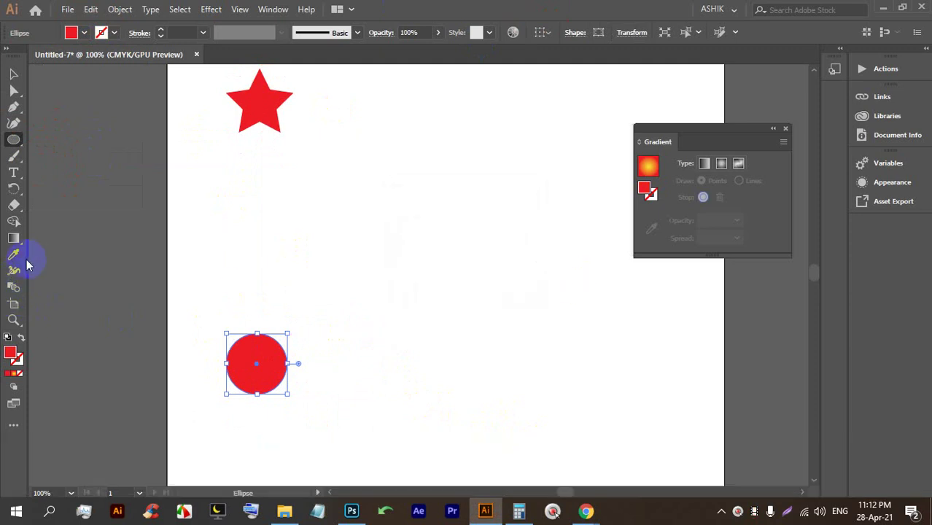
# Blend the red star into the red circle.
pyautogui.click(13, 285)
pyautogui.click(254, 119)
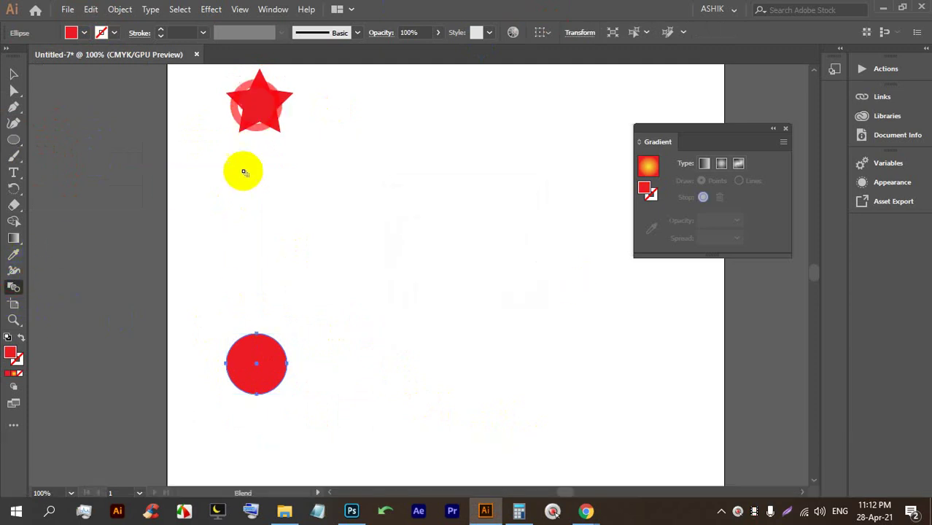
pyautogui.click(250, 358)
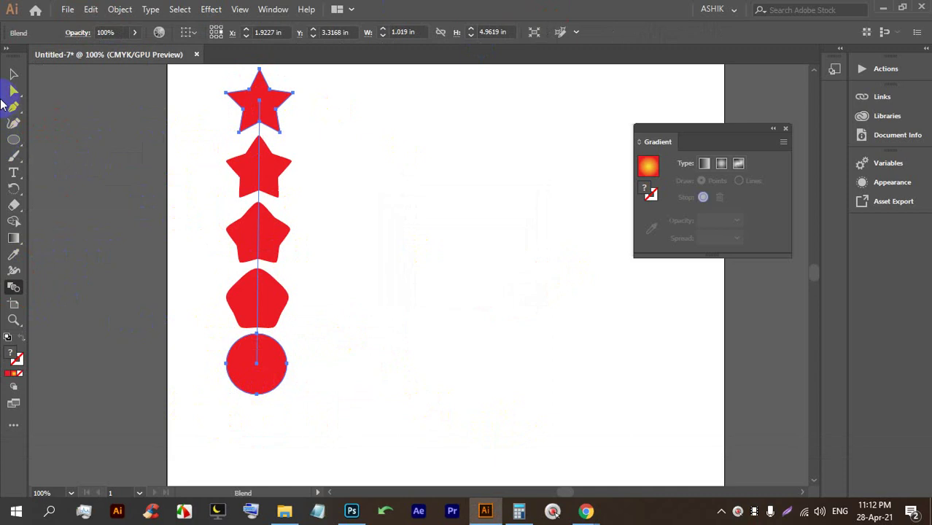
pyautogui.click(13, 74)
pyautogui.click(321, 264)
pyautogui.scroll(1, 259, 261)
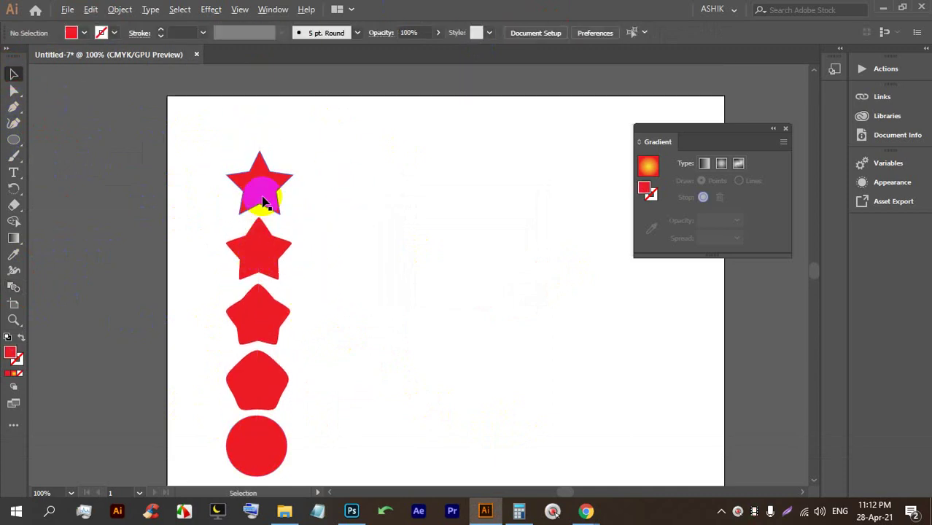
pyautogui.scroll(-1, 249, 193)
pyautogui.scroll(1, 285, 239)
pyautogui.scroll(-1, 246, 198)
pyautogui.scroll(1, 235, 193)
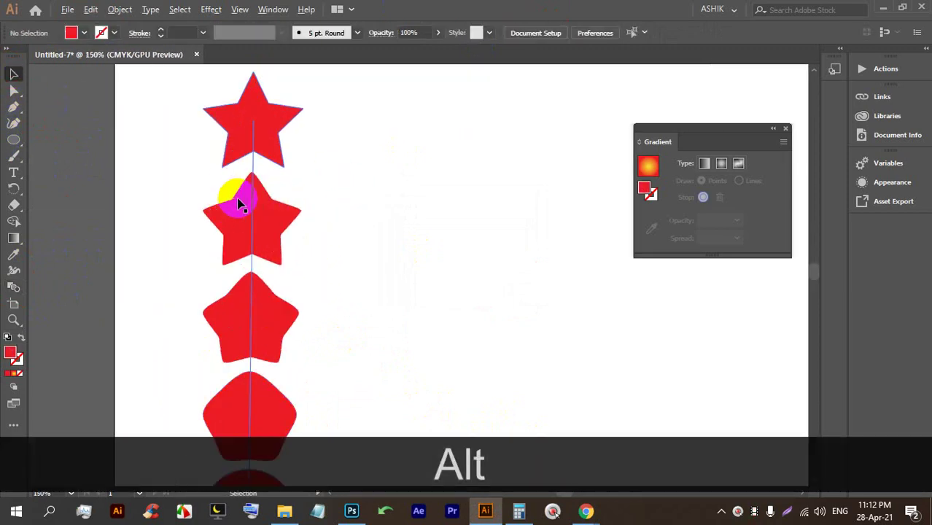
pyautogui.scroll(-1, 242, 197)
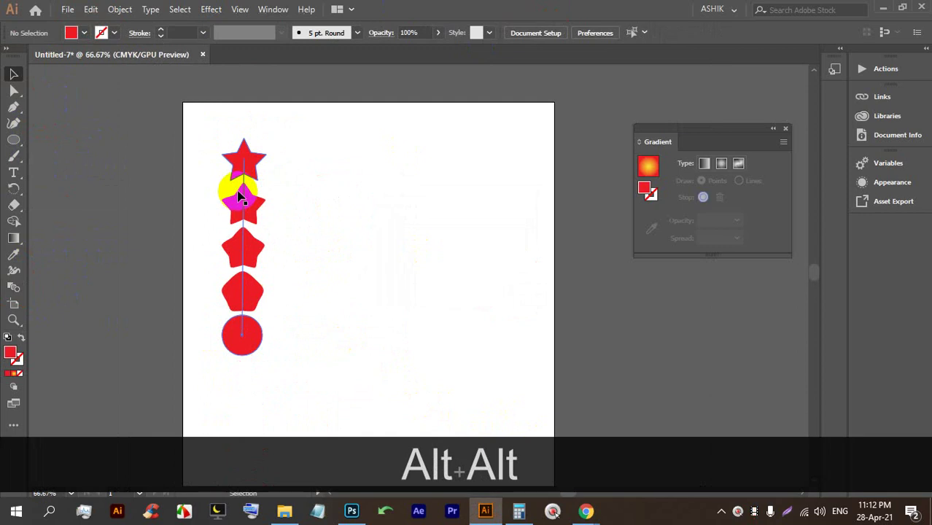
# Marquee-select the star-to-circle blend and delete it.
pyautogui.scroll(-1, 193, 186)
pyautogui.moveTo(336, 304); pyautogui.dragTo(204, 140)
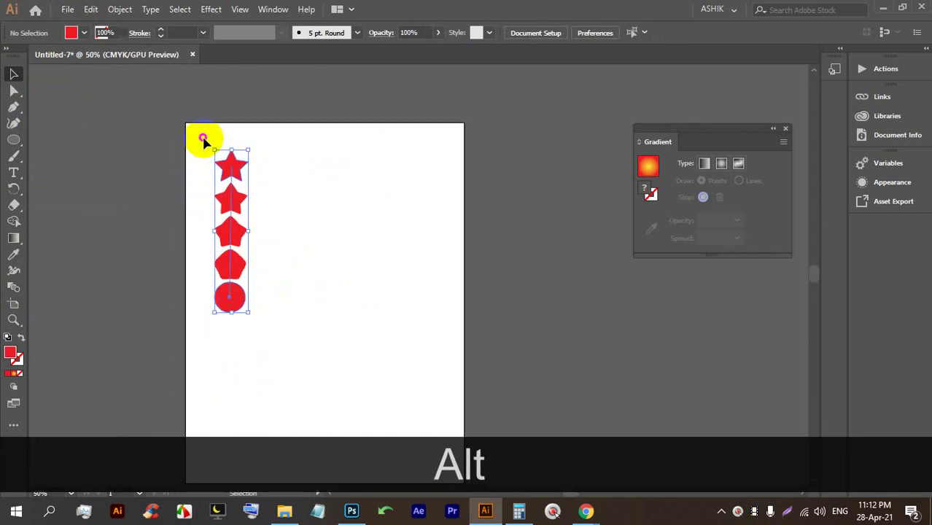
pyautogui.press('BackSpace')
pyautogui.scroll(1, 220, 343)
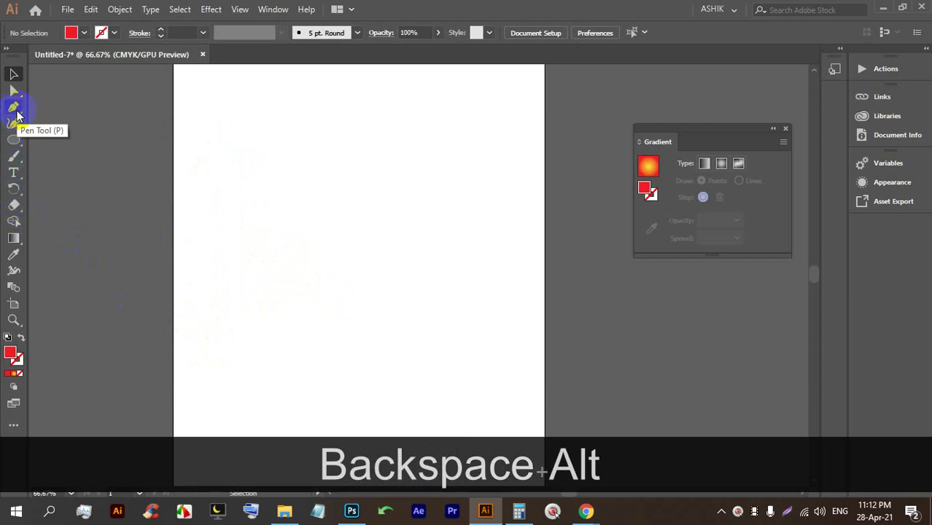
# Set the fill to none and draw a first wavy curve across the artboard.
pyautogui.click(84, 35)
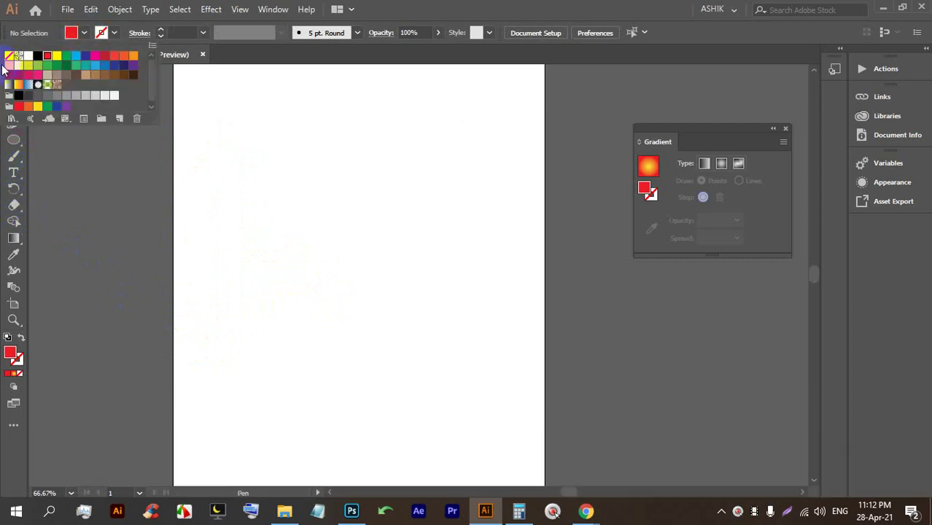
pyautogui.click(9, 58)
pyautogui.click(160, 32)
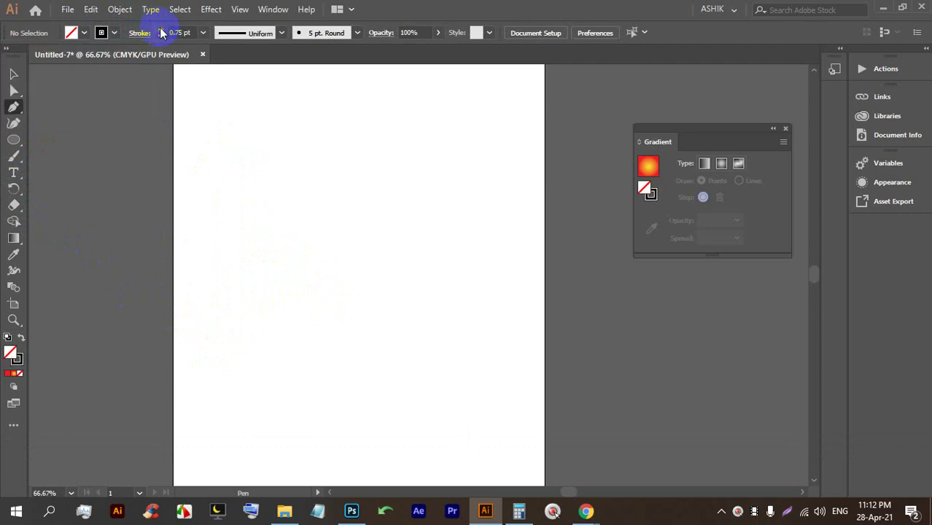
pyautogui.scroll(-2, 111, 266)
pyautogui.click(63, 276)
pyautogui.moveTo(218, 237); pyautogui.dragTo(283, 256)
pyautogui.click(485, 203)
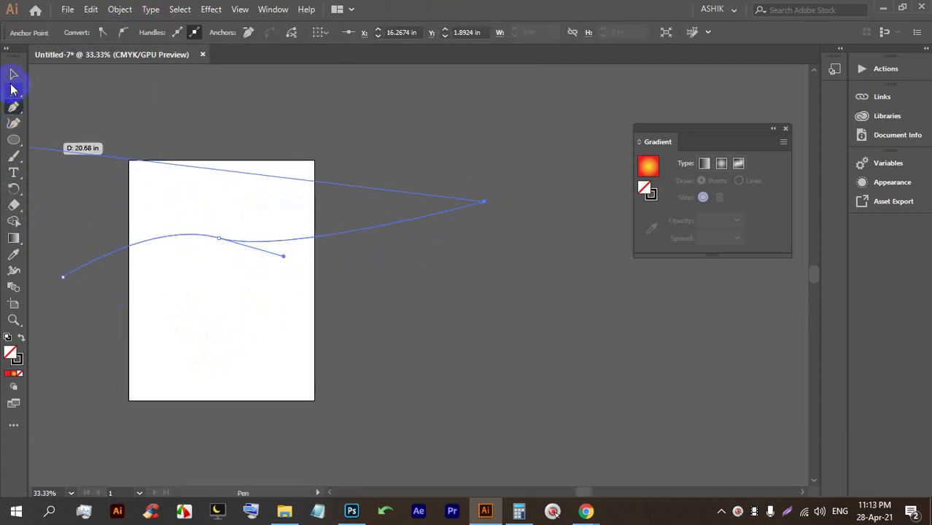
pyautogui.click(13, 74)
pyautogui.click(201, 357)
pyautogui.scroll(1, 156, 264)
pyautogui.scroll(-1, 182, 268)
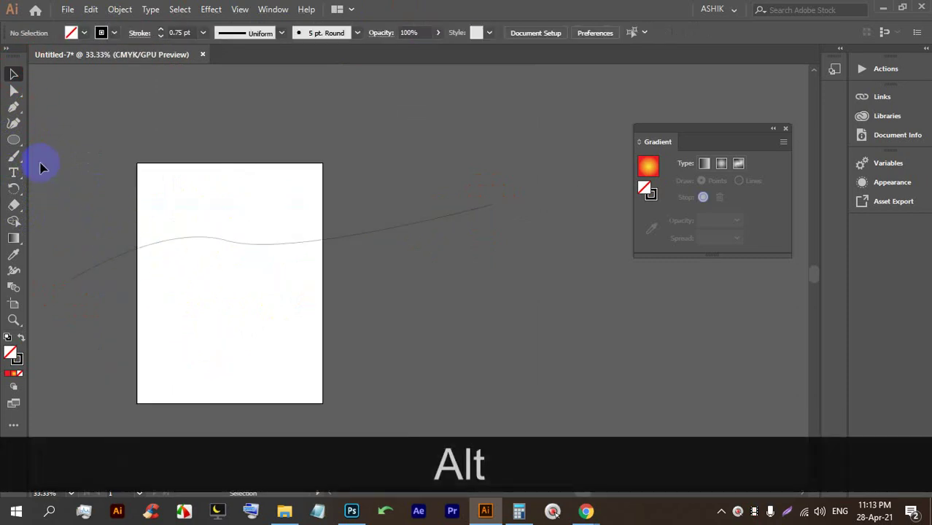
# Draw a second wavy curve lower down on the artboard.
pyautogui.click(42, 379)
pyautogui.moveTo(229, 371); pyautogui.dragTo(321, 342)
pyautogui.moveTo(485, 338); pyautogui.dragTo(515, 352)
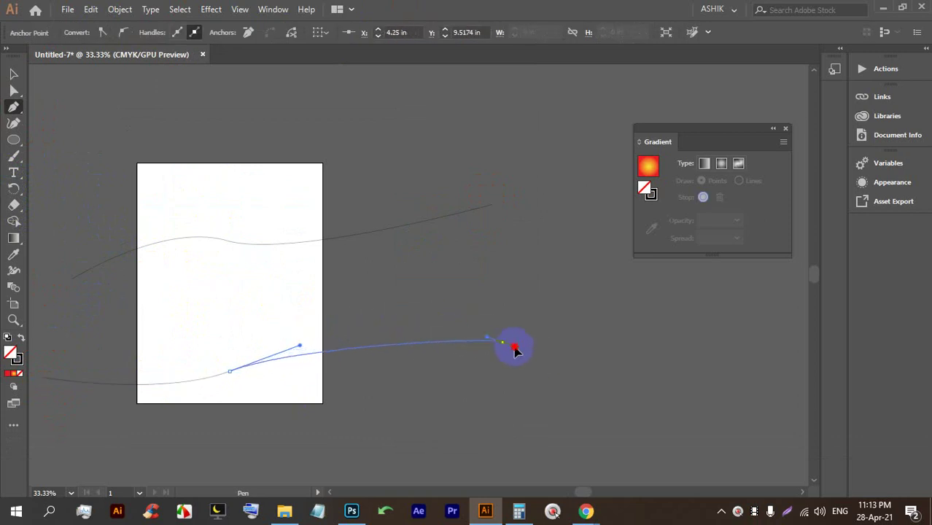
pyautogui.moveTo(579, 378); pyautogui.dragTo(578, 376)
pyautogui.click(578, 316)
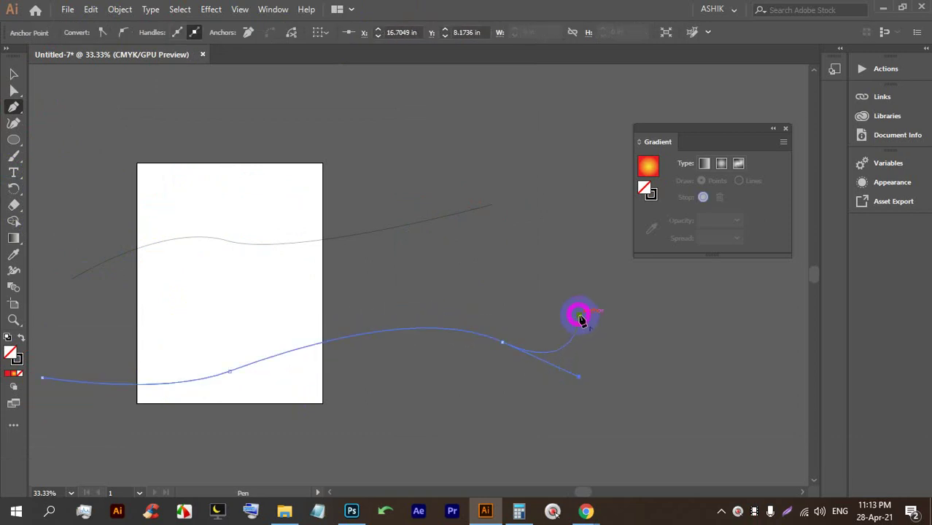
pyautogui.click(15, 75)
pyautogui.click(202, 115)
pyautogui.scroll(-1, 308, 276)
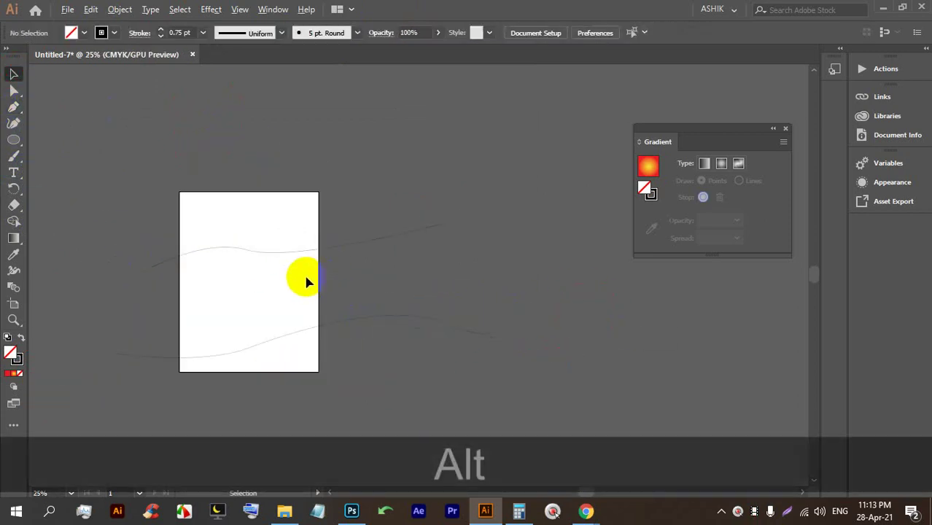
pyautogui.scroll(2, 296, 285)
# Select both curves and blend the top curve into the lower one.
pyautogui.moveTo(335, 211); pyautogui.dragTo(303, 180)
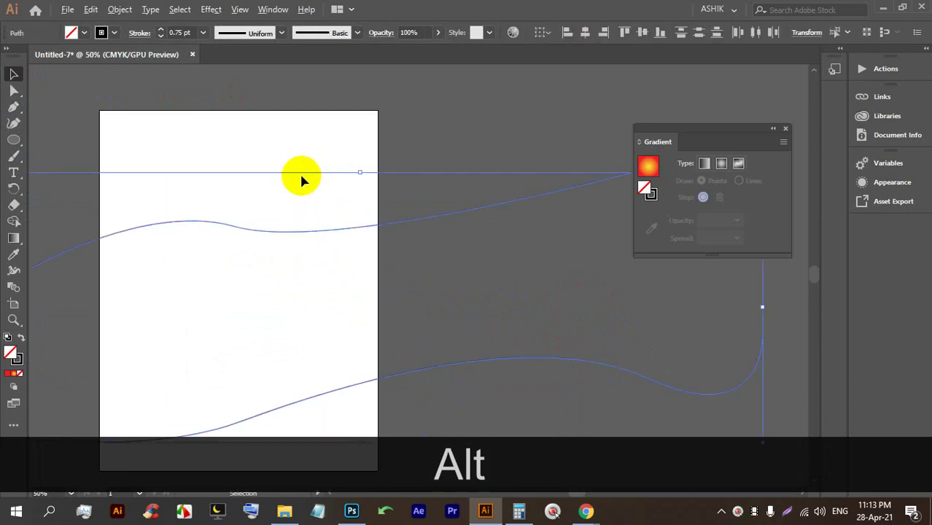
pyautogui.scroll(-1, 299, 175)
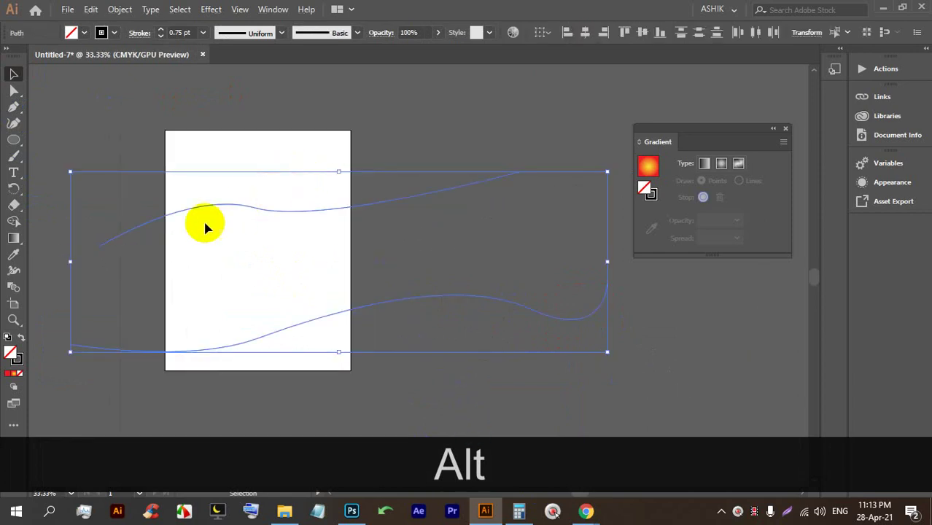
pyautogui.click(15, 286)
pyautogui.click(351, 207)
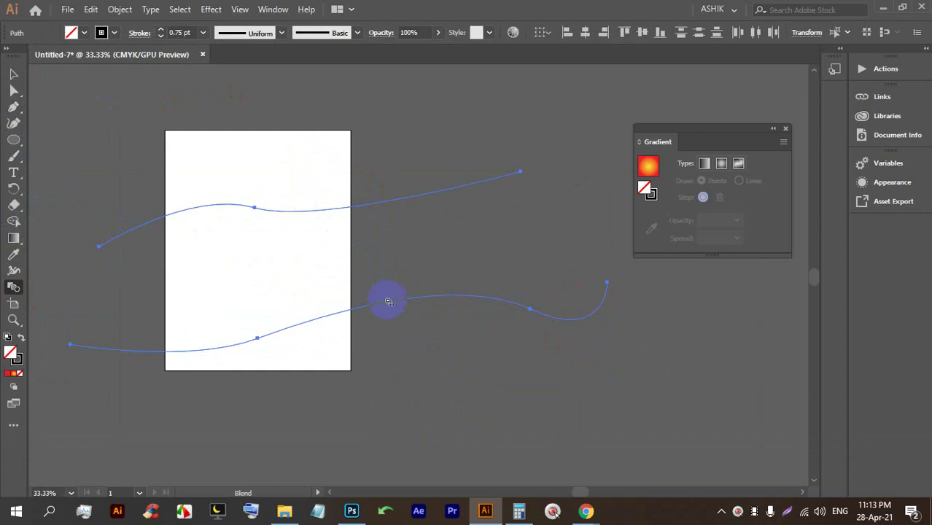
pyautogui.click(388, 304)
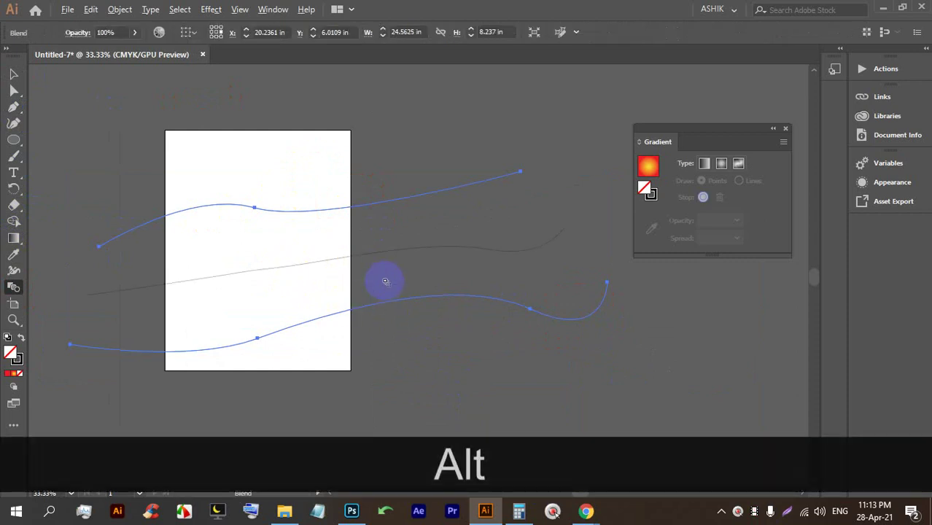
pyautogui.scroll(-1, 385, 282)
pyautogui.scroll(1, 391, 269)
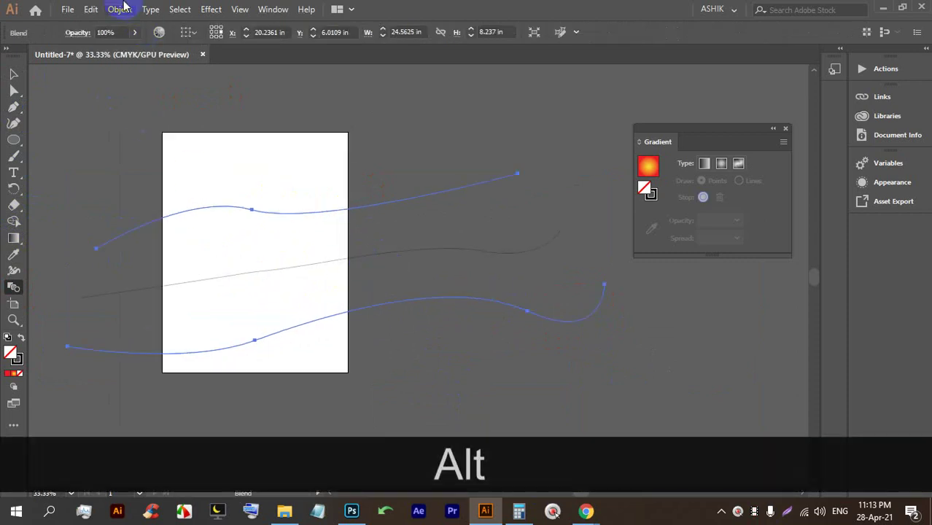
# In Blend Options, turn on Preview and set Spacing to 70 Specified Steps.
pyautogui.click(121, 9)
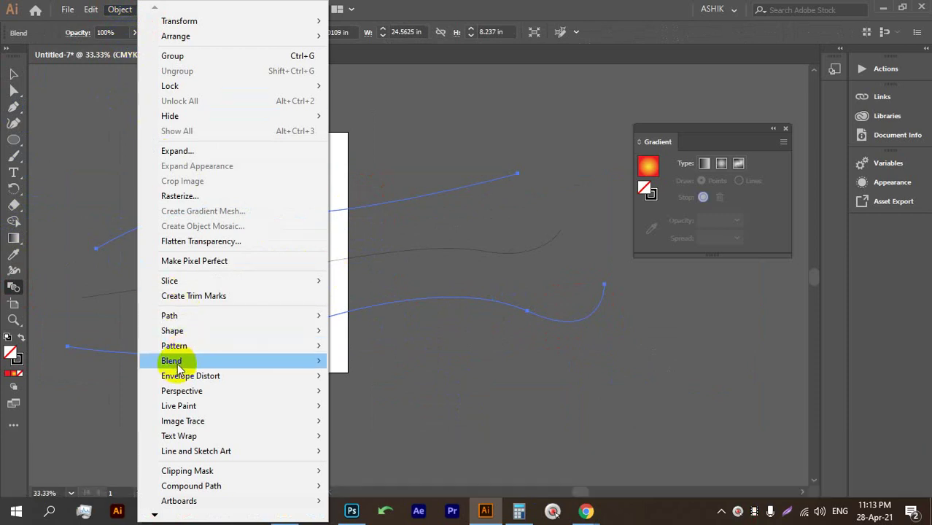
pyautogui.moveTo(176, 364)
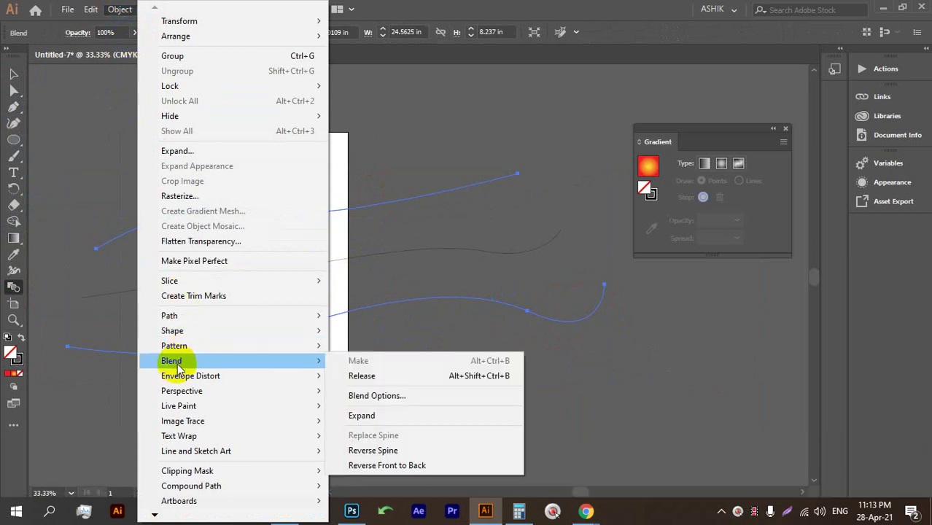
pyautogui.click(410, 398)
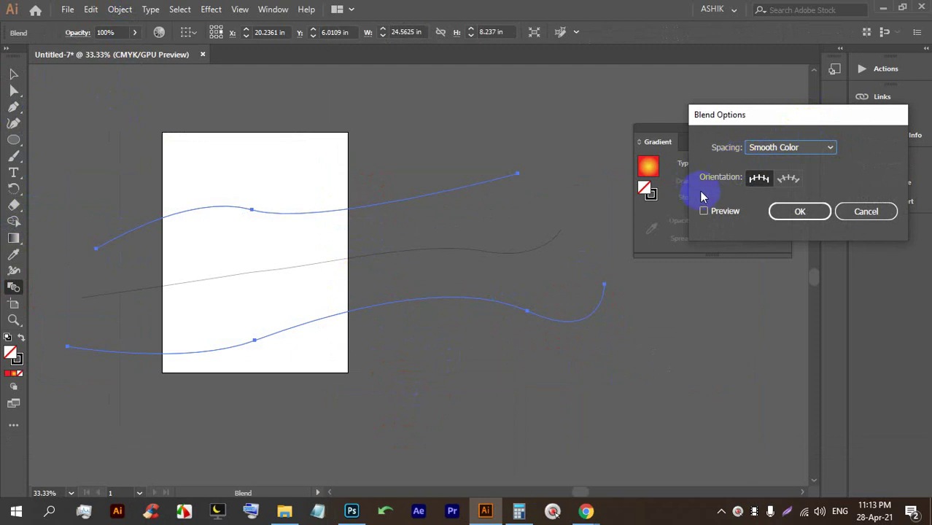
pyautogui.click(714, 211)
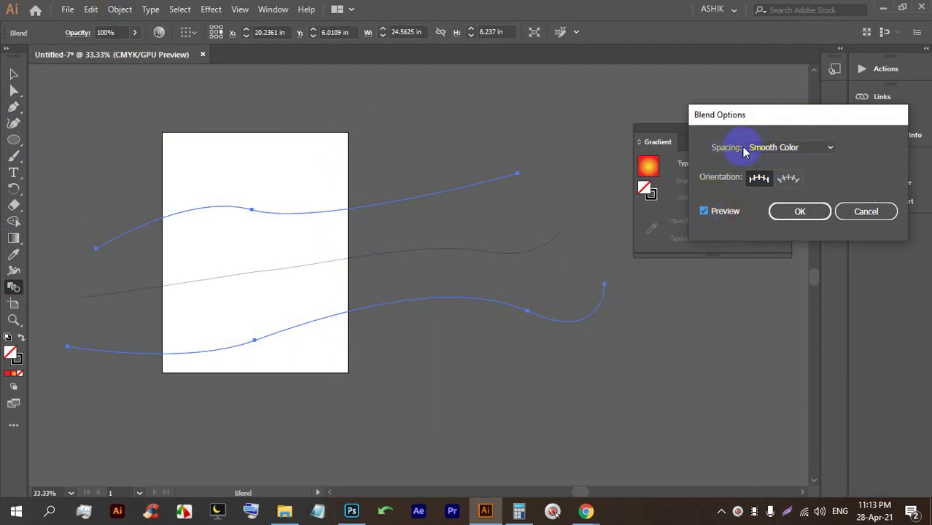
pyautogui.click(775, 148)
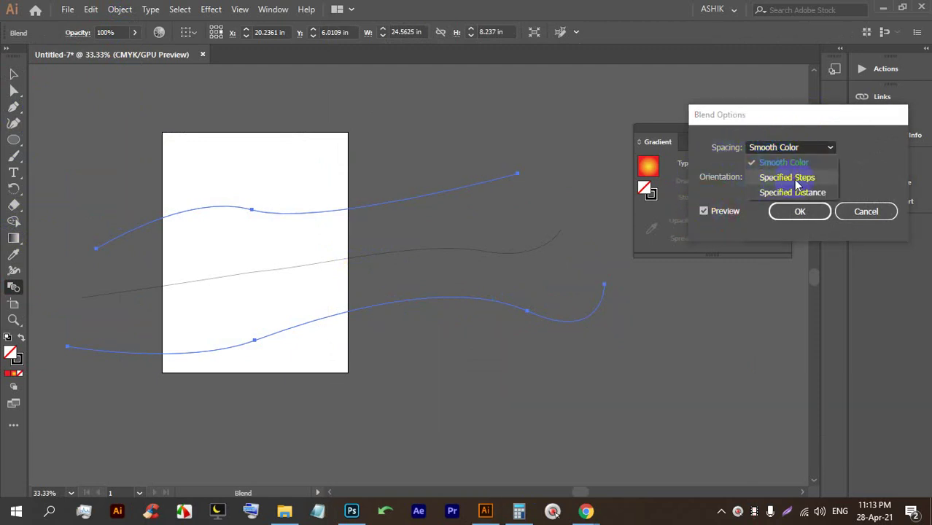
pyautogui.click(795, 182)
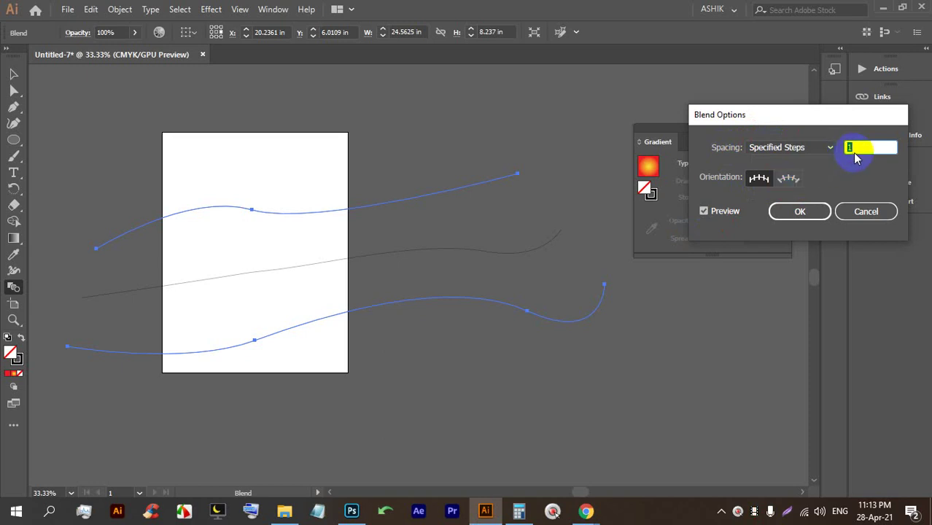
pyautogui.press('Up')
pyautogui.press('Up')
pyautogui.press('Up')
pyautogui.press('Up')
pyautogui.press('Up')
pyautogui.press('Up')
pyautogui.press('Up')
pyautogui.press('Up')
pyautogui.press('Up')
pyautogui.press('Up')
pyautogui.press('Up')
pyautogui.press('Up')
pyautogui.press('Up')
pyautogui.press('Up')
pyautogui.press('Up')
pyautogui.press('Up')
pyautogui.press('Up')
pyautogui.press('Up')
pyautogui.press('Up')
pyautogui.press('Up')
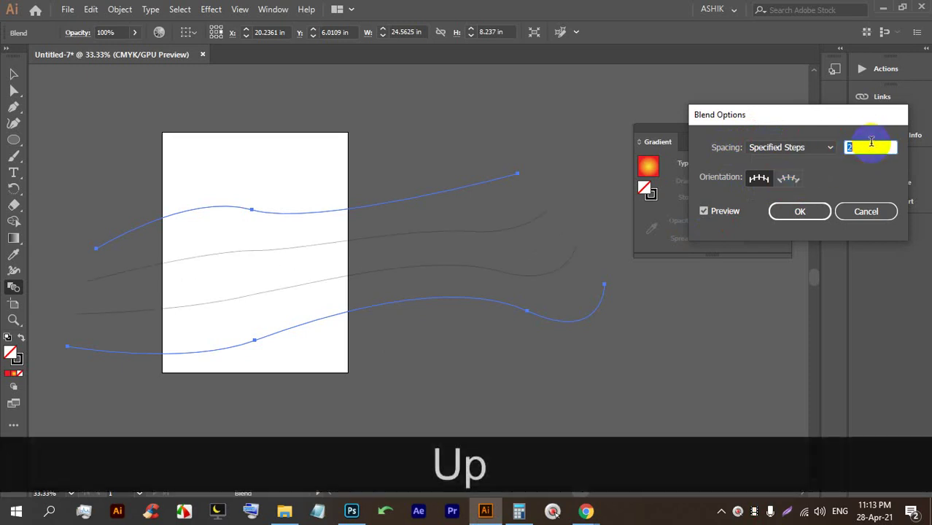
pyautogui.press('Up')
pyautogui.press('Up')
pyautogui.press('Up')
pyautogui.press('Up')
pyautogui.press('Up')
pyautogui.press('Up')
pyautogui.press('Up')
pyautogui.press('Up')
pyautogui.press('Up')
pyautogui.press('Up')
pyautogui.press('Up')
pyautogui.press('Up')
pyautogui.press('Up')
pyautogui.press('Up')
pyautogui.press('Up')
pyautogui.press('Up')
pyautogui.press('Up')
pyautogui.press('Up')
pyautogui.press('Up')
pyautogui.press('Up')
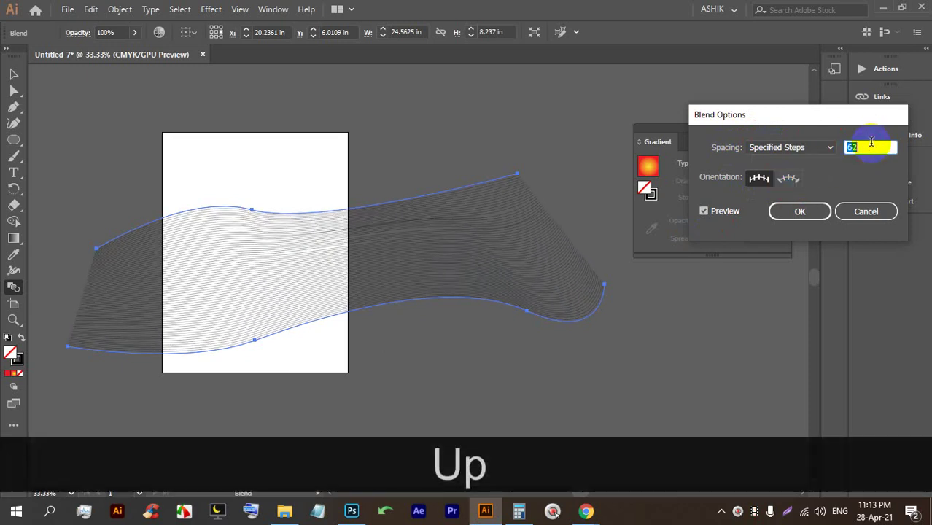
pyautogui.click(800, 211)
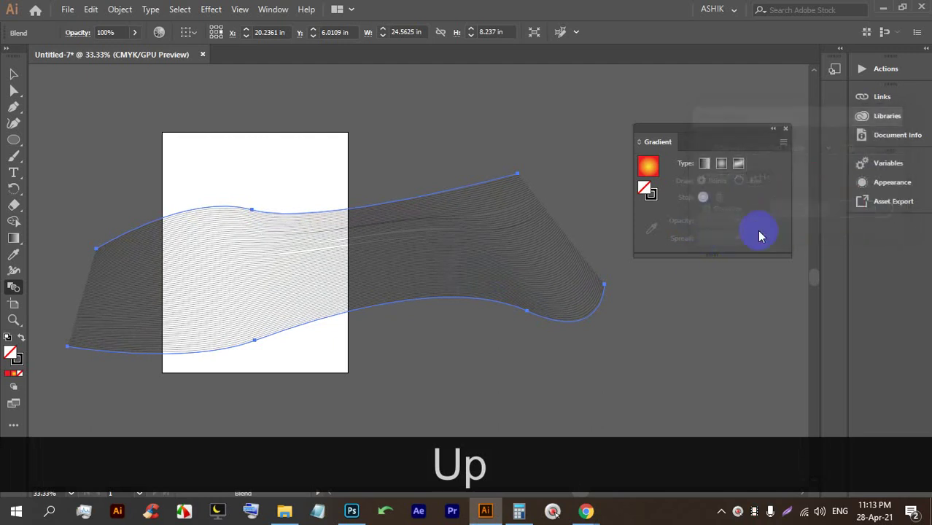
# Switch to the Selection tool and end with the curve blend selected.
pyautogui.click(10, 75)
pyautogui.click(426, 405)
pyautogui.click(307, 277)
pyautogui.click(71, 127)
pyautogui.click(239, 236)
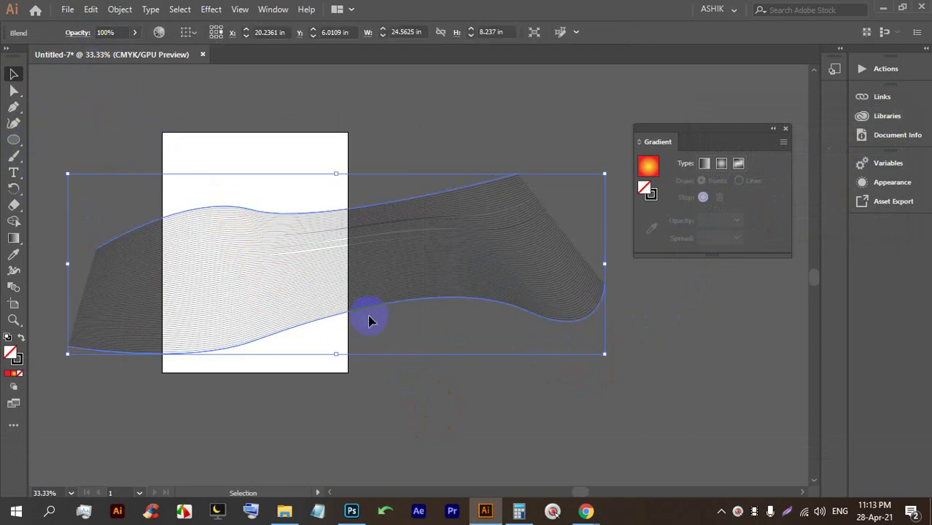
pyautogui.click(589, 365)
pyautogui.click(222, 204)
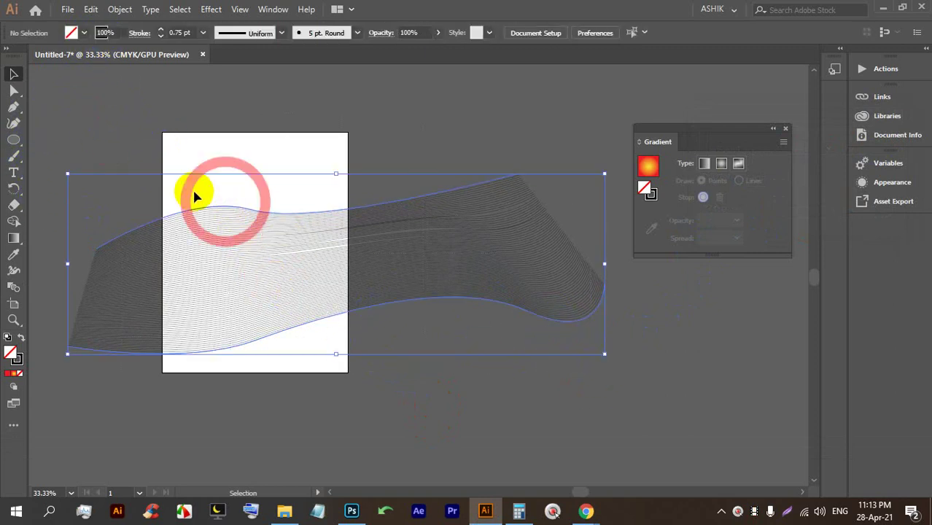
# Colour the blend's stroke lines blue from the Color panel spectrum.
pyautogui.click(17, 362)
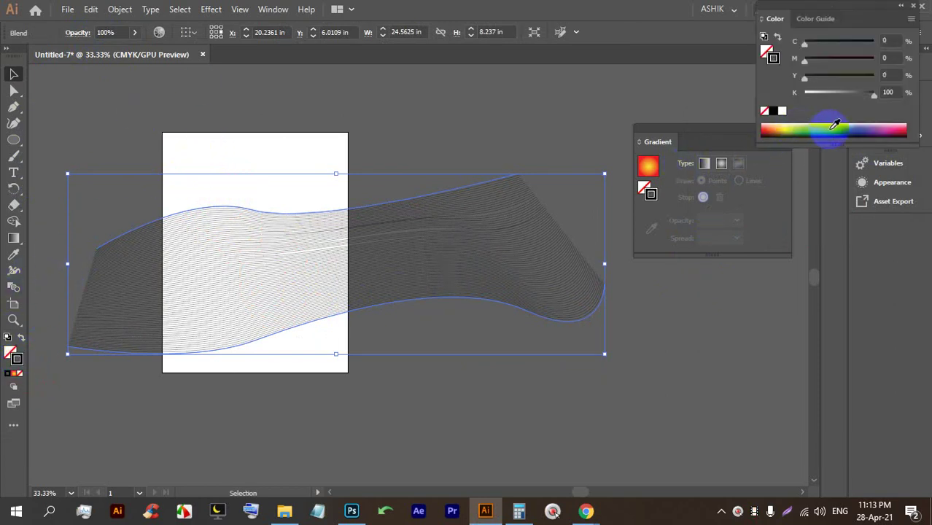
pyautogui.click(843, 127)
pyautogui.click(266, 135)
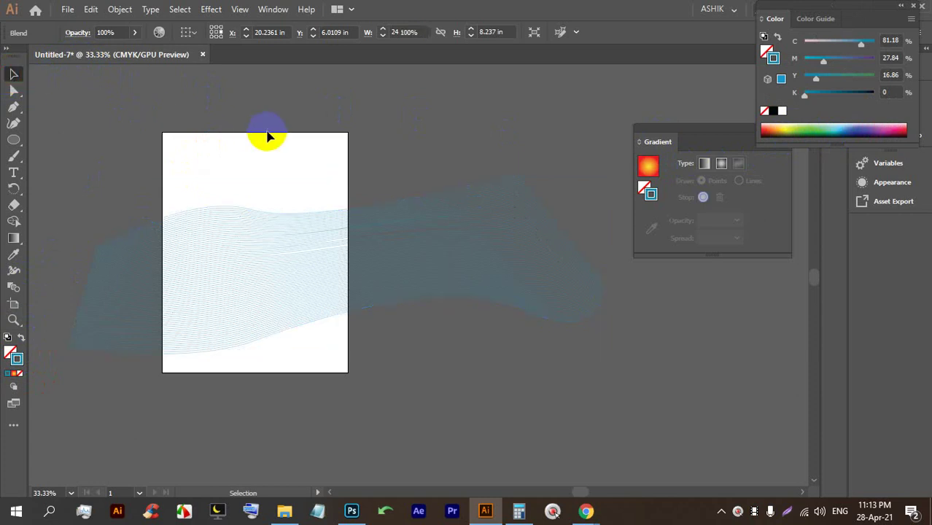
pyautogui.press('KP_Subtract')
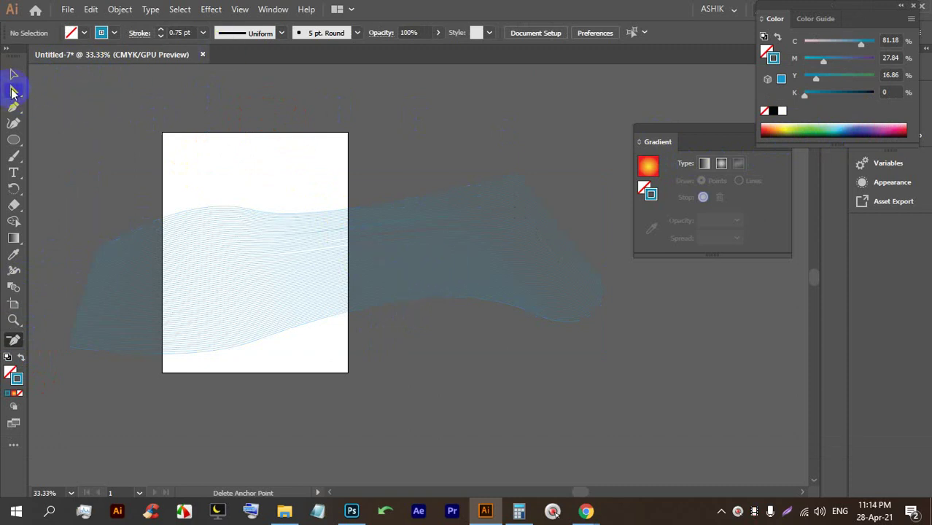
pyautogui.click(217, 149)
# Move the wavy-line blend to a new spot, then delete it.
pyautogui.scroll(3, 235, 183)
pyautogui.scroll(-2, 217, 150)
pyautogui.scroll(2, 209, 248)
pyautogui.scroll(-3, 210, 249)
pyautogui.moveTo(235, 195); pyautogui.dragTo(174, 213)
pyautogui.scroll(1, 204, 233)
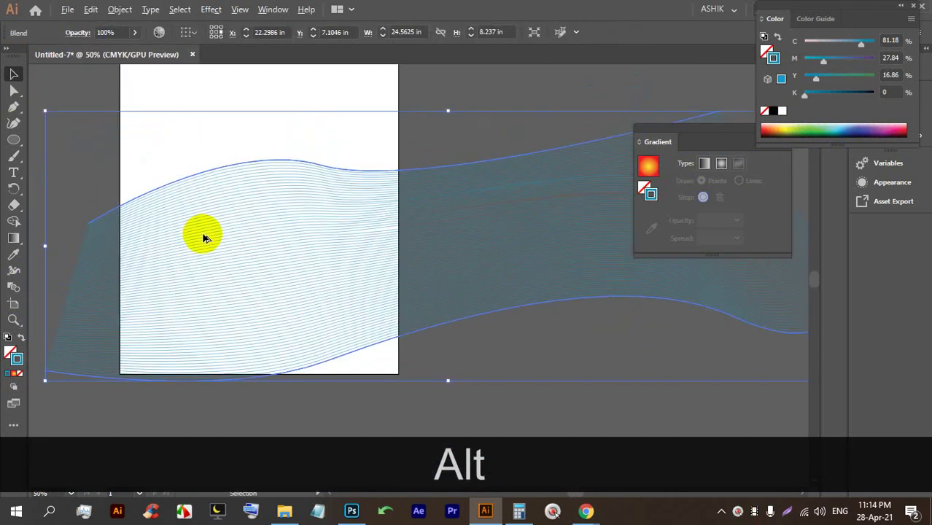
pyautogui.scroll(-2, 226, 237)
pyautogui.press('BackSpace')
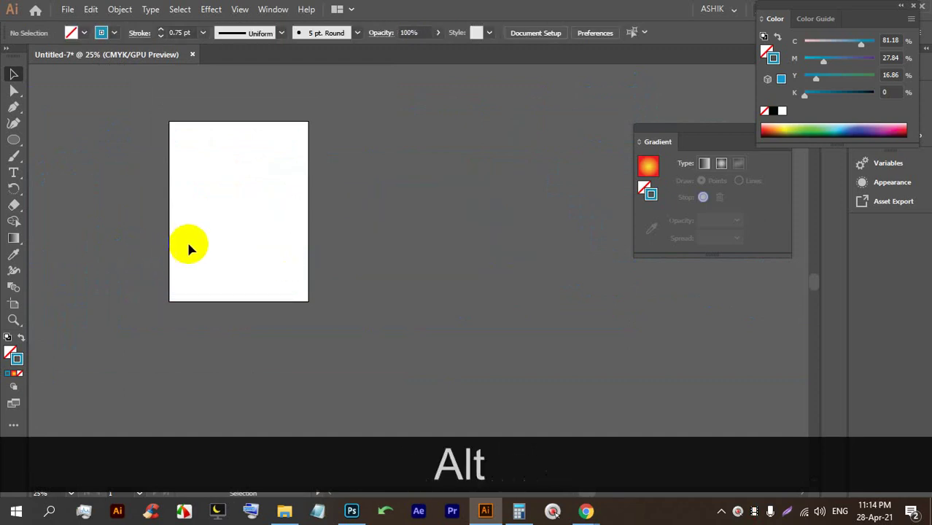
pyautogui.scroll(2, 190, 237)
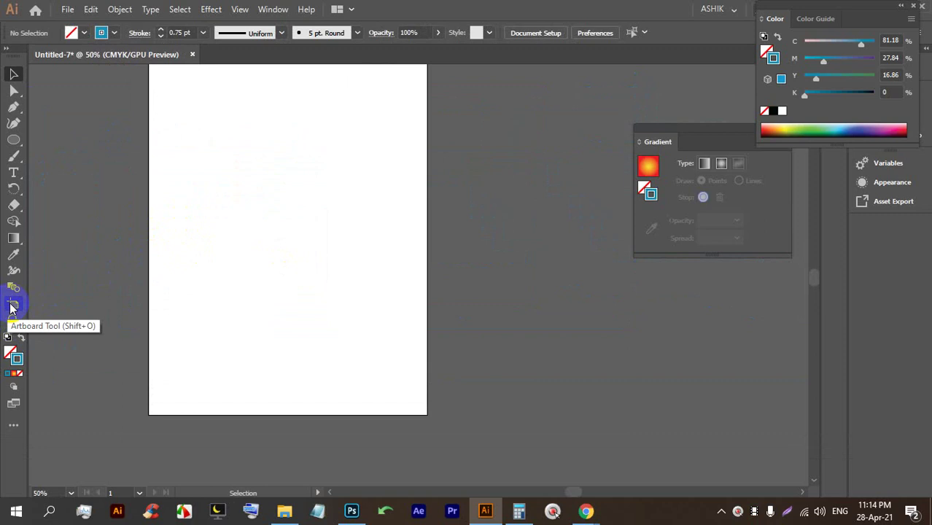
# Narrow the artboard's right edge and Alt-drag copies of it to the right.
pyautogui.click(11, 306)
pyautogui.scroll(-1, 157, 287)
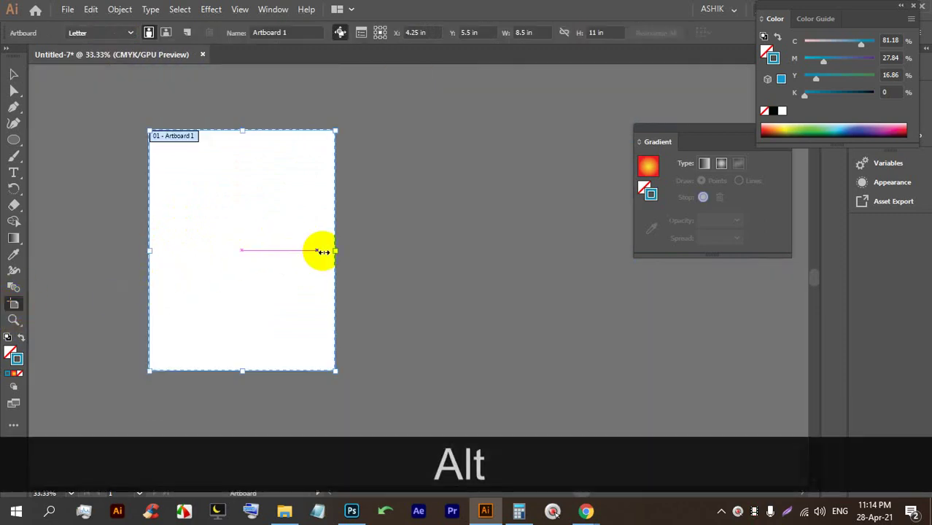
pyautogui.moveTo(337, 250); pyautogui.dragTo(285, 236)
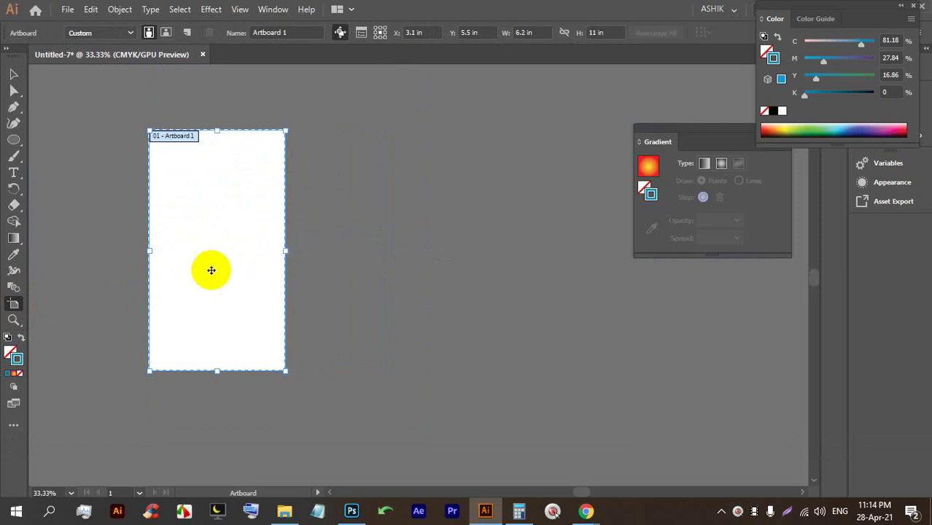
pyautogui.moveTo(202, 256); pyautogui.dragTo(506, 240)
pyautogui.scroll(-1, 369, 203)
pyautogui.scroll(-1, 369, 203)
# Draw a larger fourth artboard (16.94 × 23.61 in), make it active, and close the Color panel.
pyautogui.moveTo(514, 165)
pyautogui.mouseDown()
pyautogui.moveTo(520, 200)
pyautogui.moveTo(693, 417)
pyautogui.moveTo(462, 366)
pyautogui.mouseUp()
pyautogui.press('space')
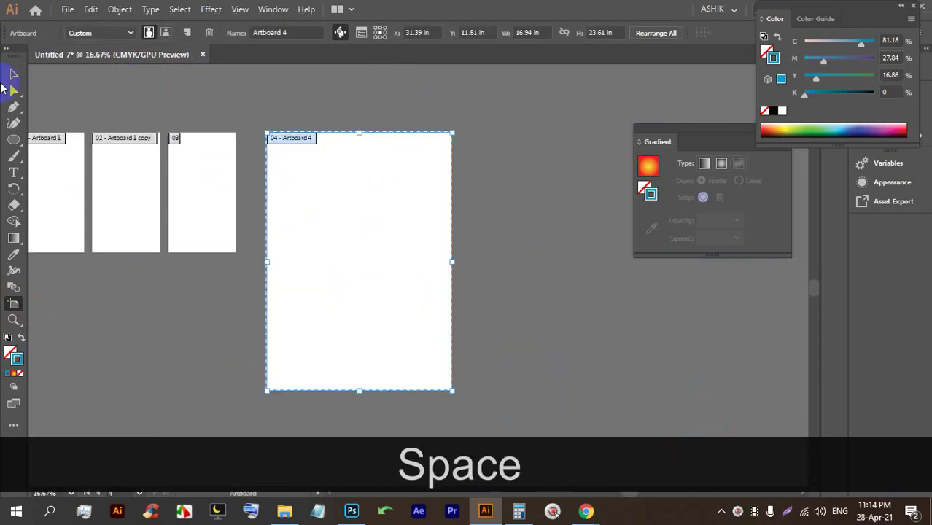
pyautogui.click(13, 74)
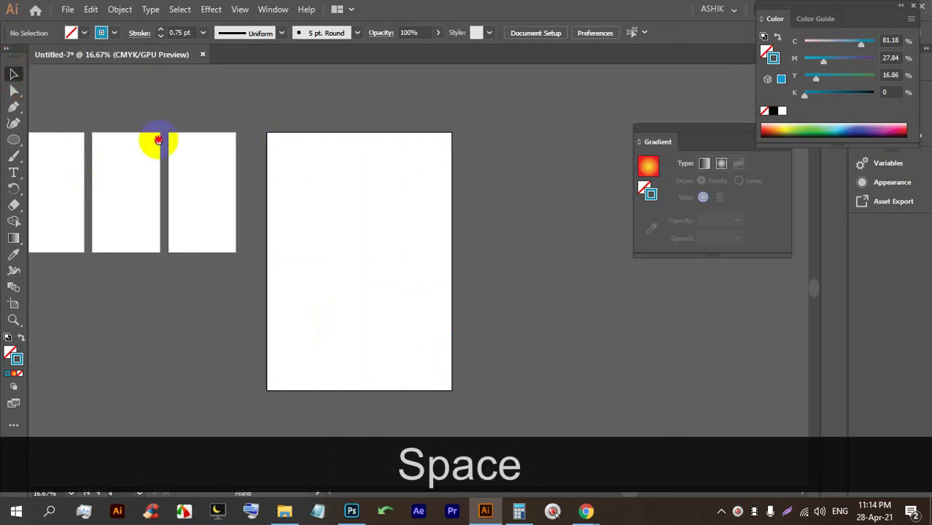
pyautogui.press('space')
pyautogui.moveTo(156, 139); pyautogui.dragTo(321, 175)
pyautogui.click(426, 243)
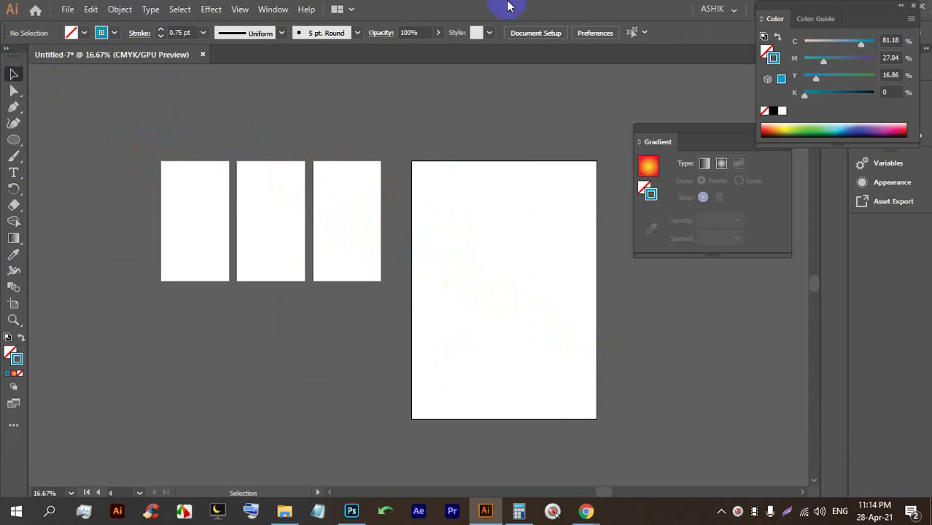
pyautogui.click(913, 6)
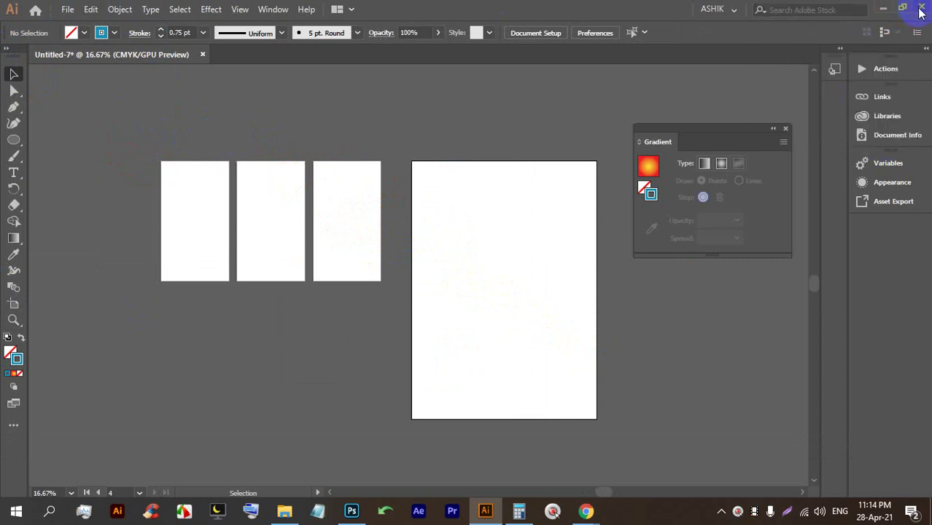
# Close the Illustrator document and discard its unsaved changes.
pyautogui.click(921, 10)
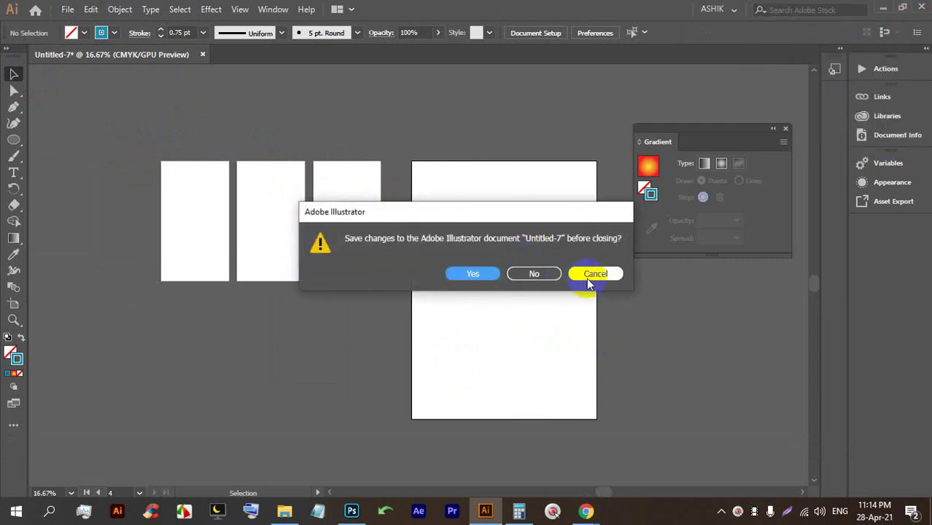
pyautogui.click(536, 274)
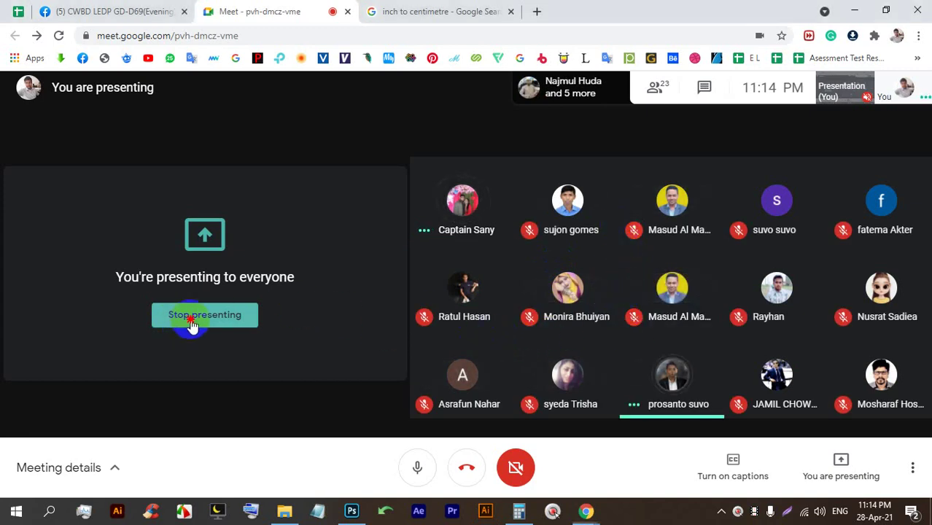
# Stop presenting and view the other participant's shared Illustrator screen full screen.
pyautogui.click(219, 314)
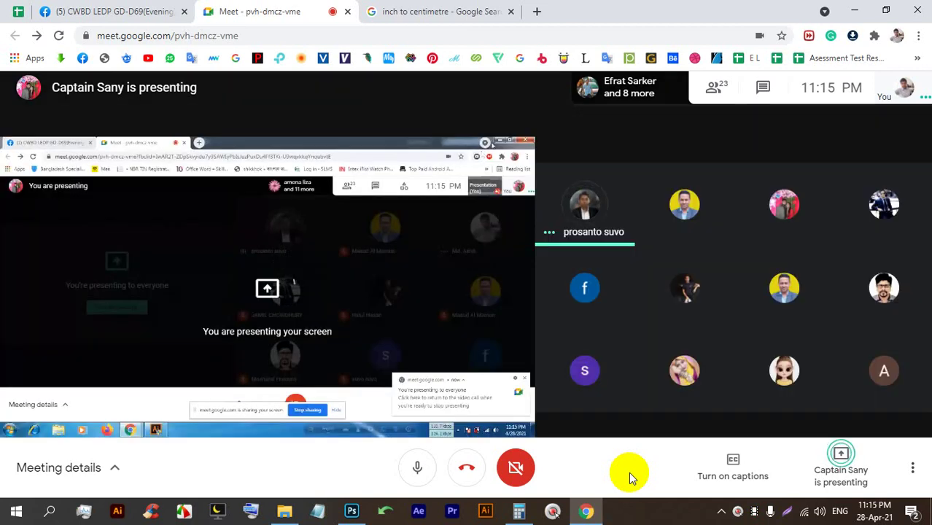
pyautogui.doubleClick(413, 291)
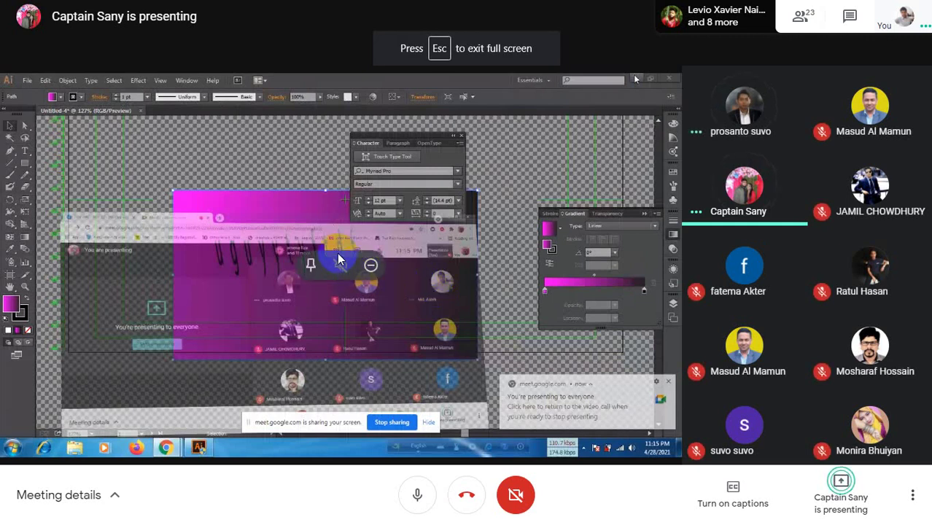